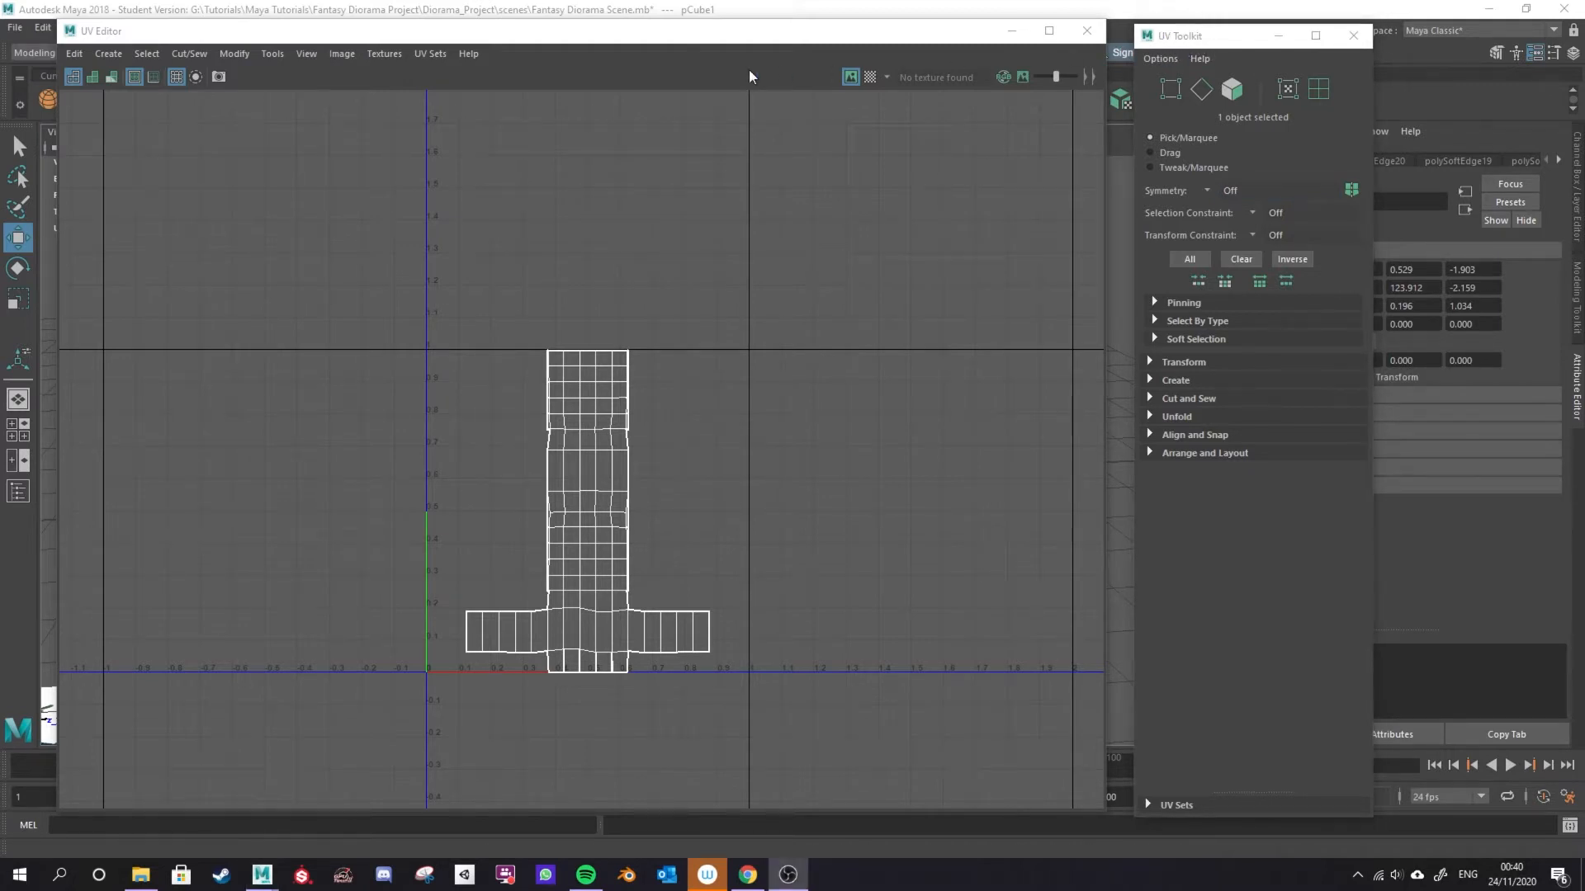
Dock the UV Toolkit into the UV Editor window.
{"action": "left_click", "coordinate": [1186, 40]}
{"action": "left_click_drag", "start_coordinate": [1187, 40], "coordinate": [1101, 100]}
{"action": "left_click", "coordinate": [756, 451]}
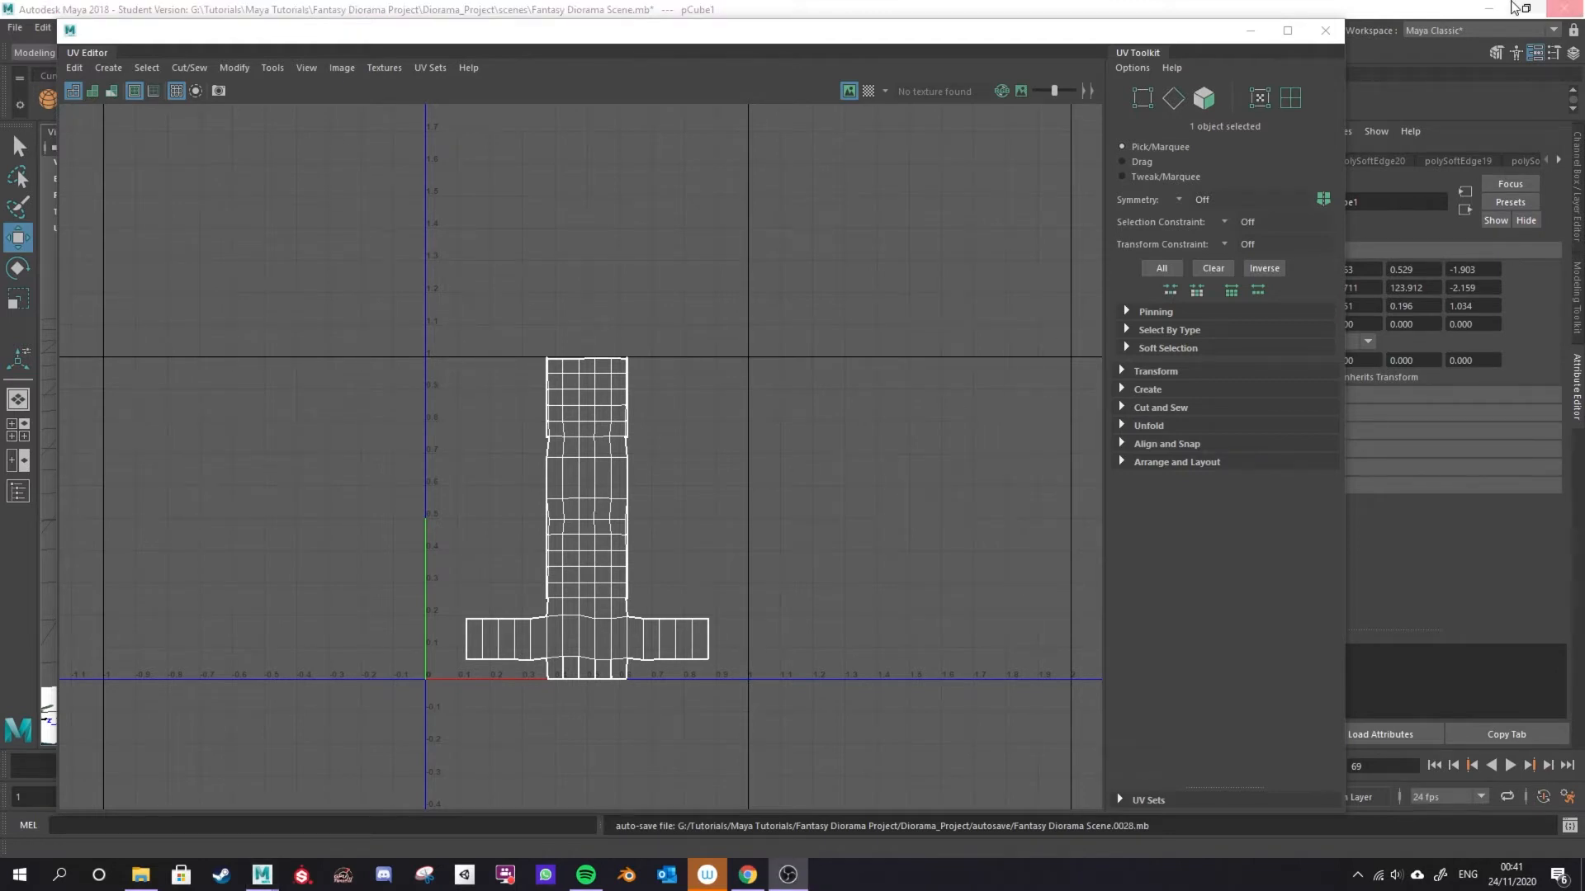
{"action": "left_click_drag", "start_coordinate": [1347, 20], "coordinate": [1330, 35]}
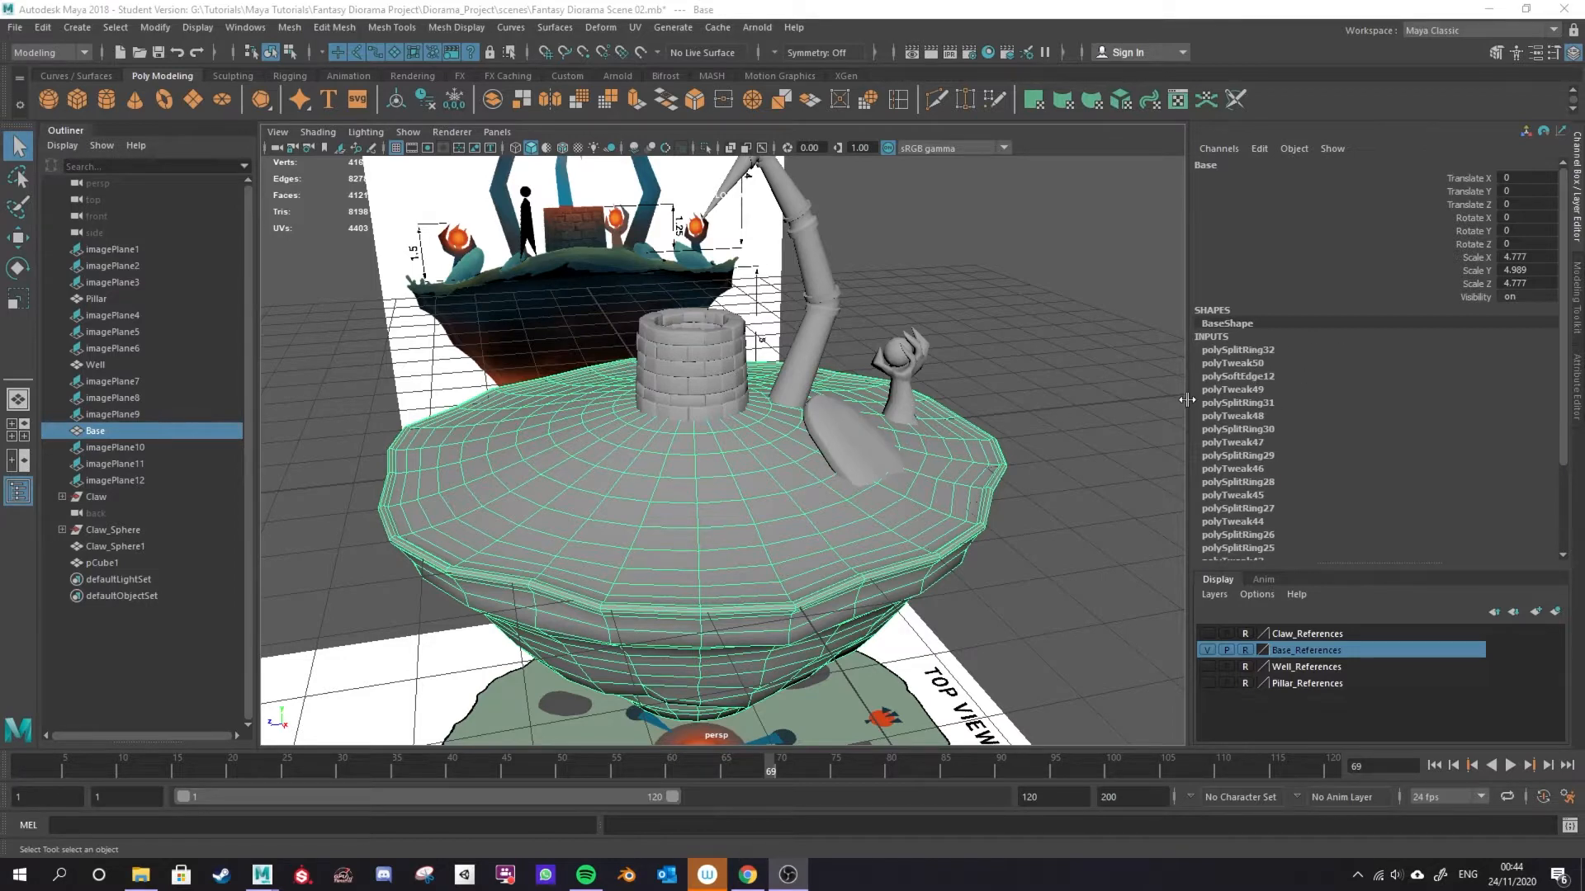
Inspect the construction history of the pillar, well, claw and base meshes one after another.
{"action": "left_click", "coordinate": [835, 429]}
{"action": "left_click", "coordinate": [651, 344]}
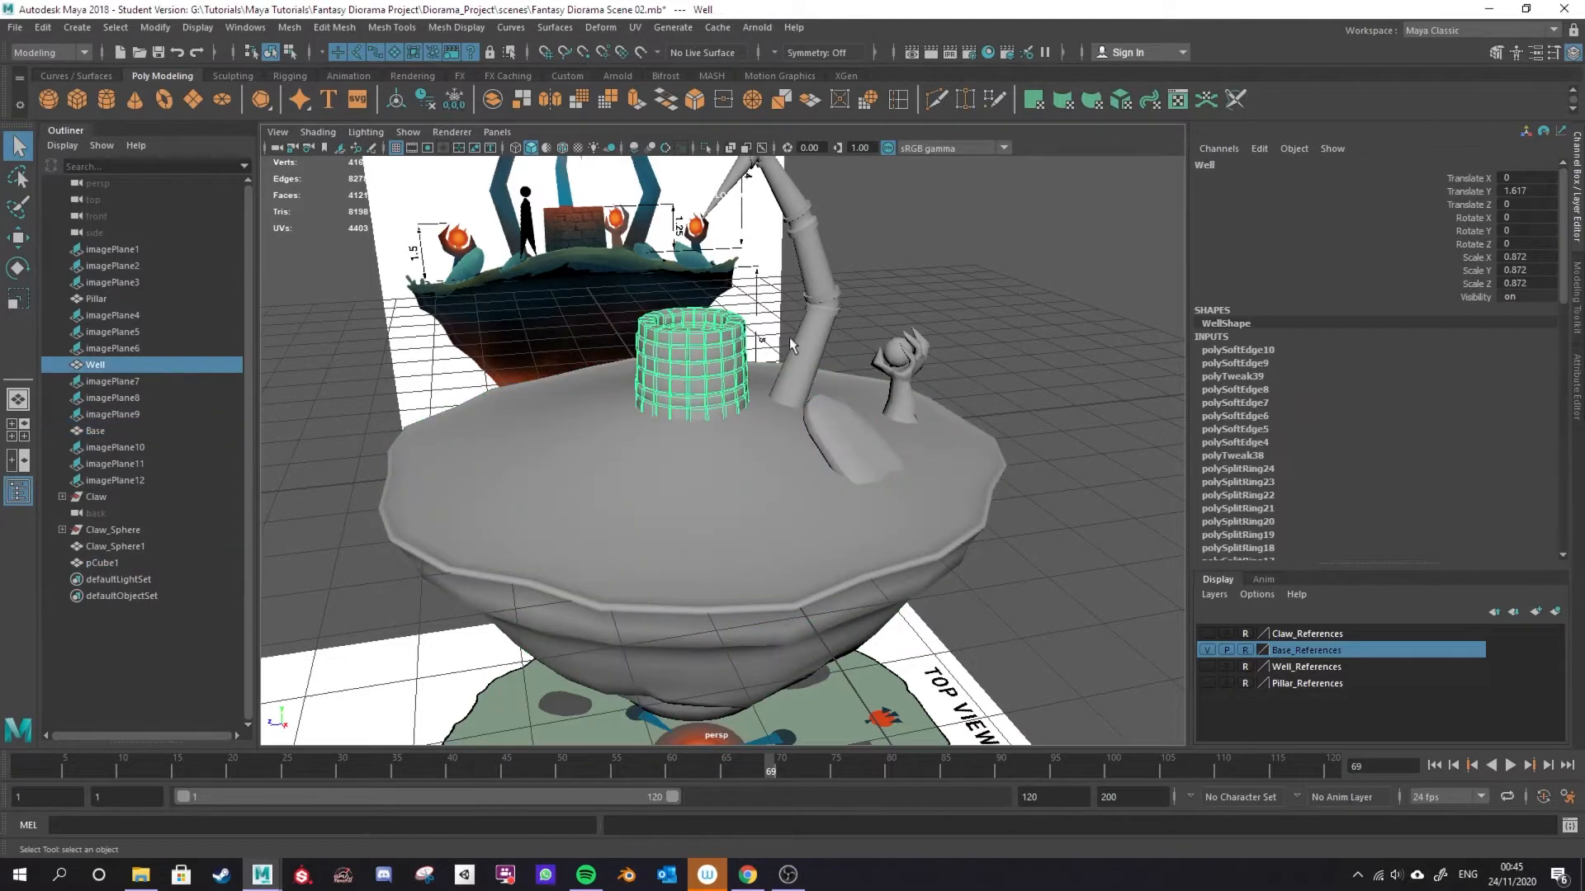
{"action": "left_click", "coordinate": [813, 343]}
{"action": "left_click", "coordinate": [909, 374]}
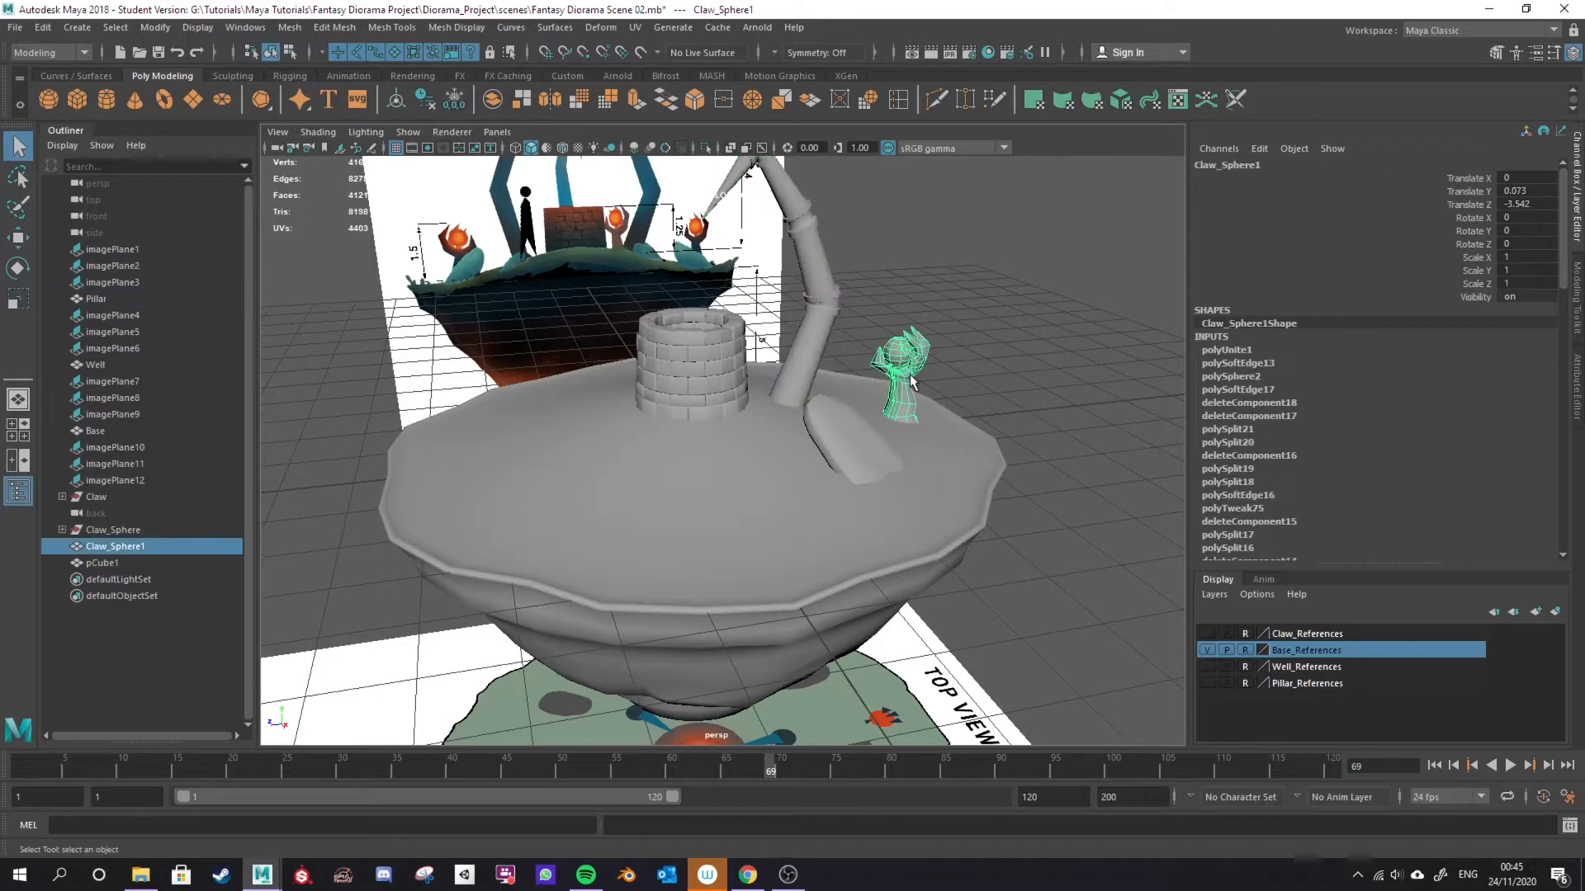
{"action": "left_click", "coordinate": [707, 489]}
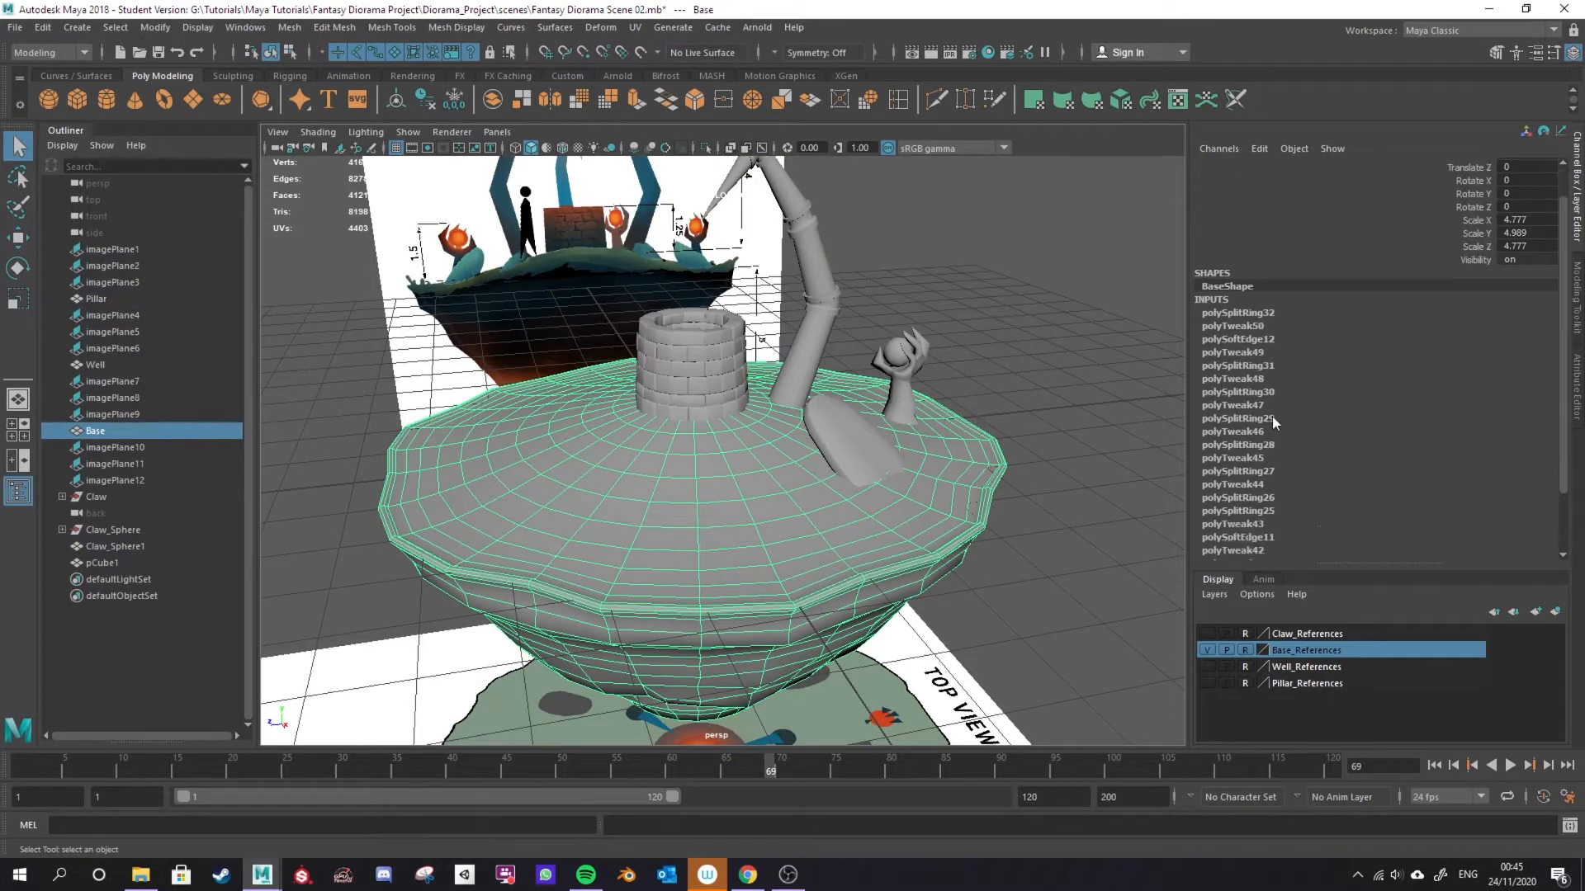
{"action": "scroll", "coordinate": [866, 417], "scroll_direction": "down", "scroll_amount": 5}
Select all the diorama meshes and delete all construction history in the scene.
{"action": "left_click_drag", "start_coordinate": [809, 456], "coordinate": [854, 433], "text": "alt"}
{"action": "middle_click_drag", "start_coordinate": [854, 433], "coordinate": [926, 403], "text": "alt"}
{"action": "left_click_drag", "start_coordinate": [638, 276], "coordinate": [838, 429]}
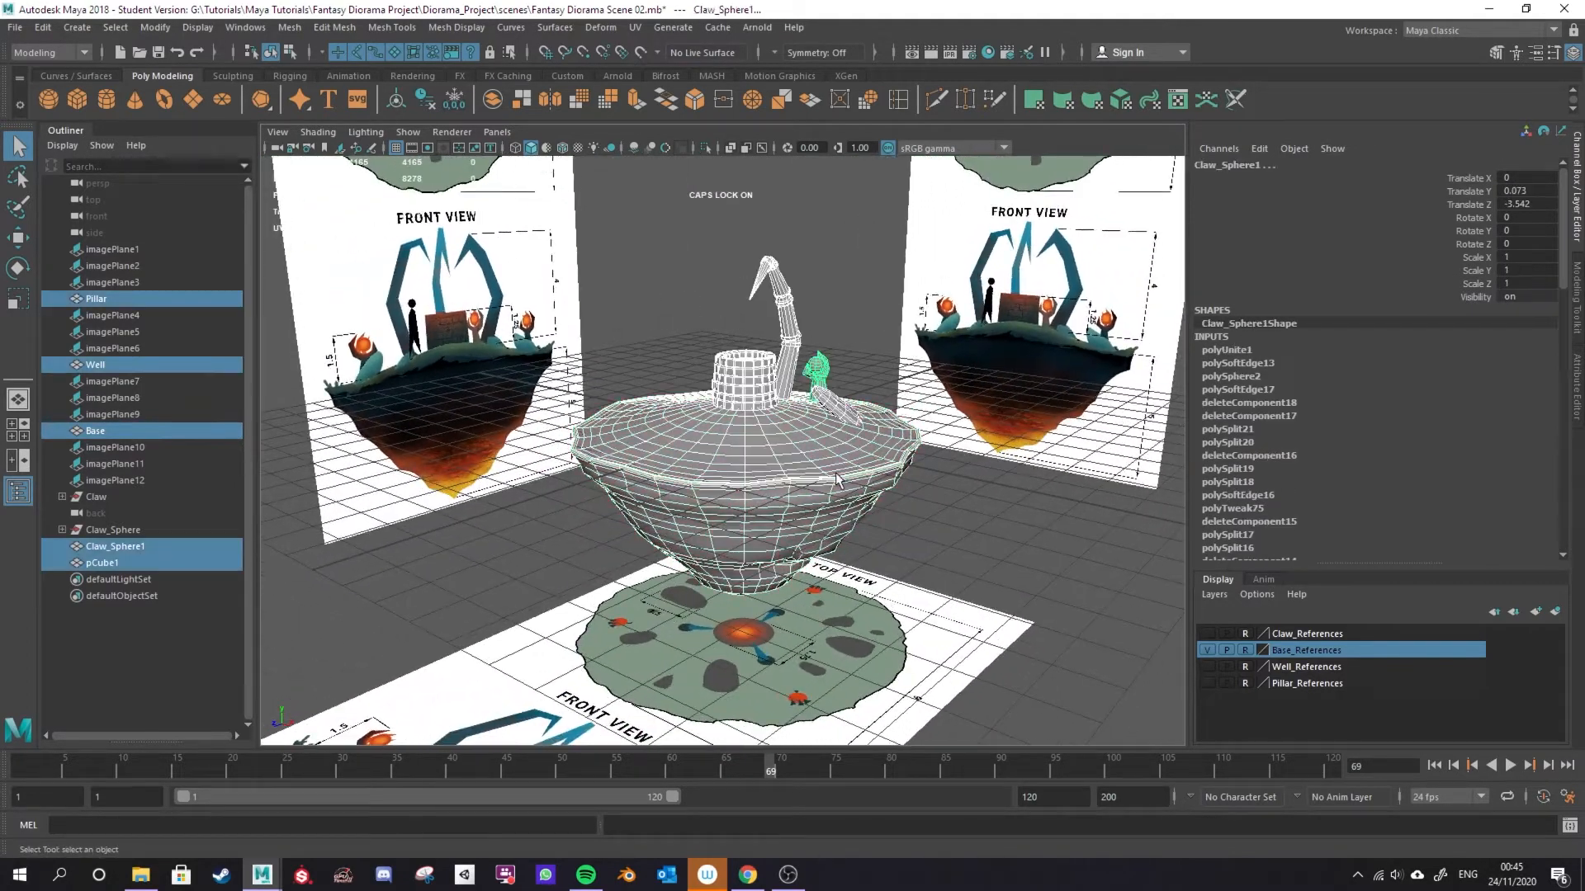
{"action": "left_click", "coordinate": [42, 28]}
{"action": "mouse_move", "coordinate": [132, 238]}
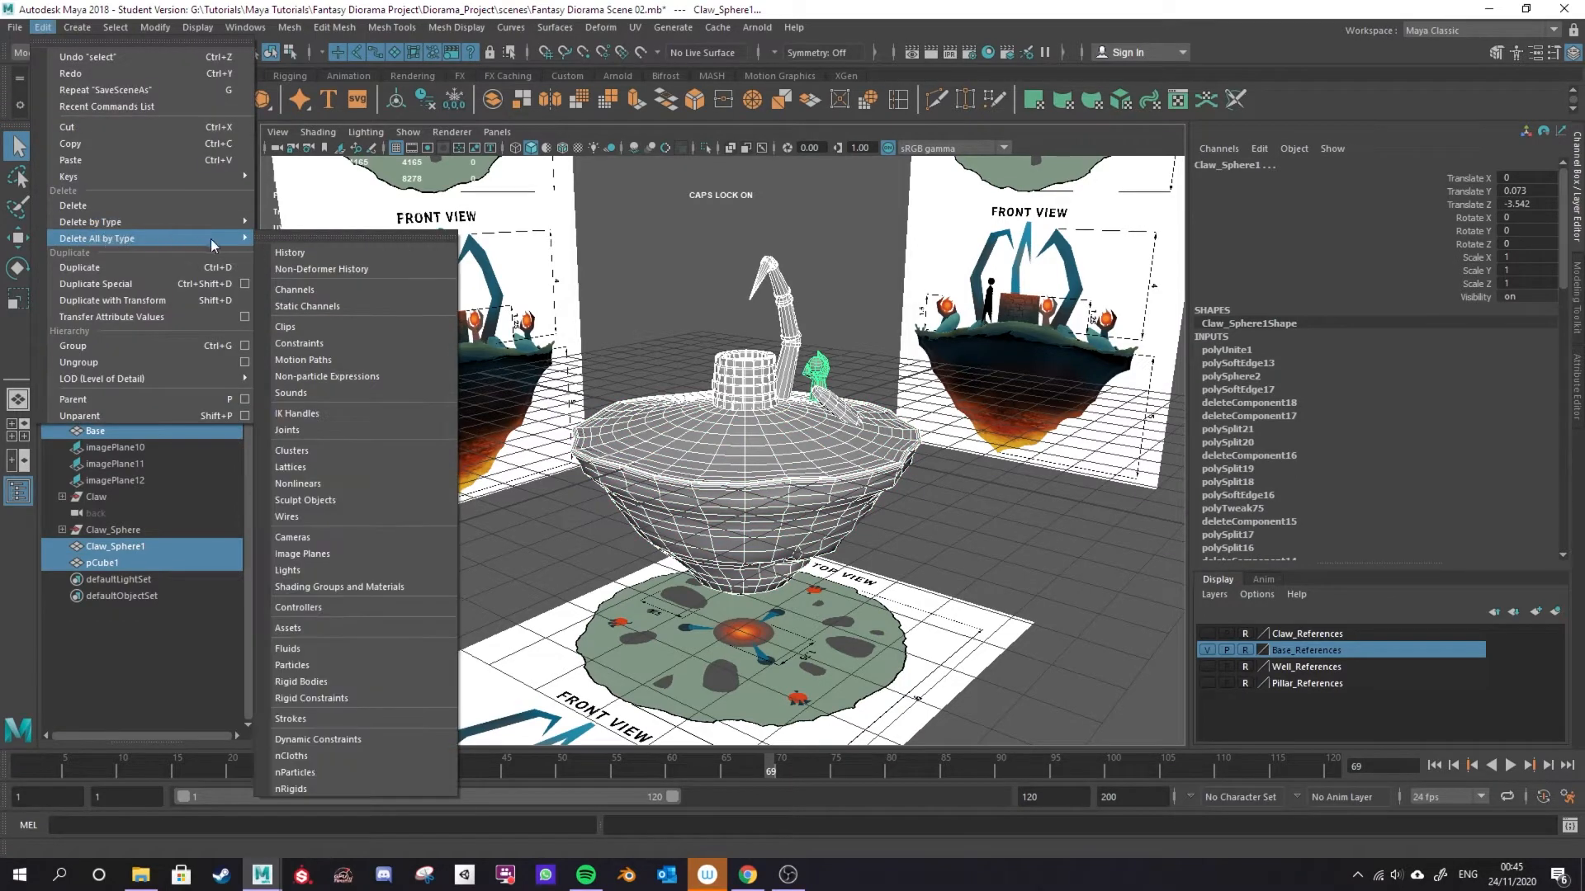
{"action": "left_click", "coordinate": [309, 250]}
Check each mesh individually for remaining construction history: pillar, well, base, pCube1 and claw.
{"action": "left_click_drag", "start_coordinate": [1088, 382], "coordinate": [867, 350], "text": "alt"}
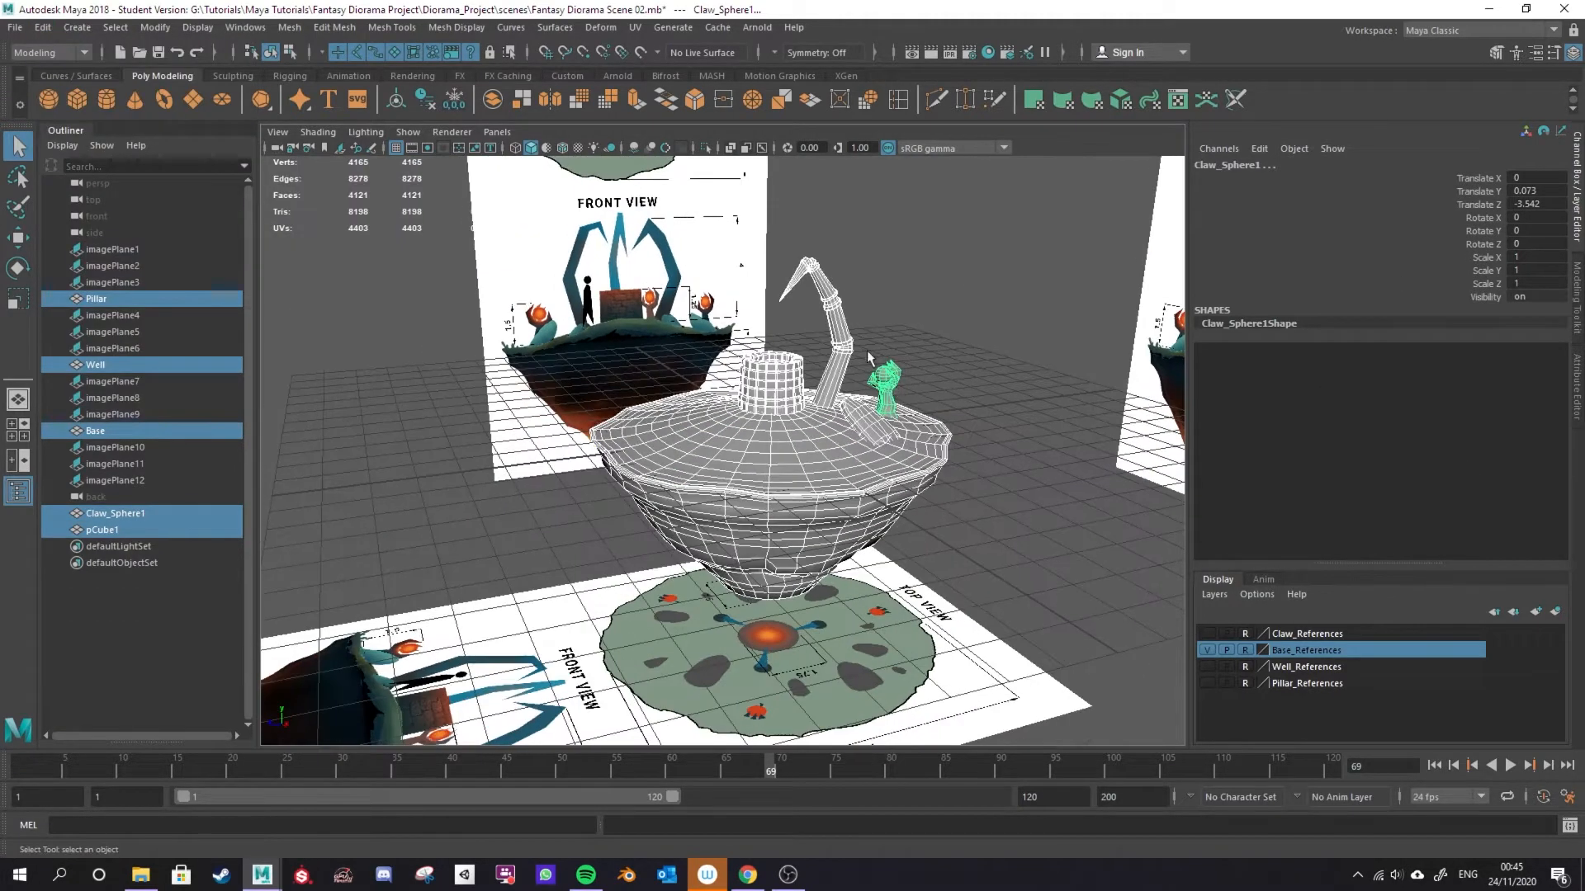
{"action": "left_click", "coordinate": [869, 348]}
{"action": "left_click", "coordinate": [836, 345]}
{"action": "left_click", "coordinate": [776, 390]}
{"action": "left_click", "coordinate": [807, 457]}
{"action": "left_click", "coordinate": [877, 422]}
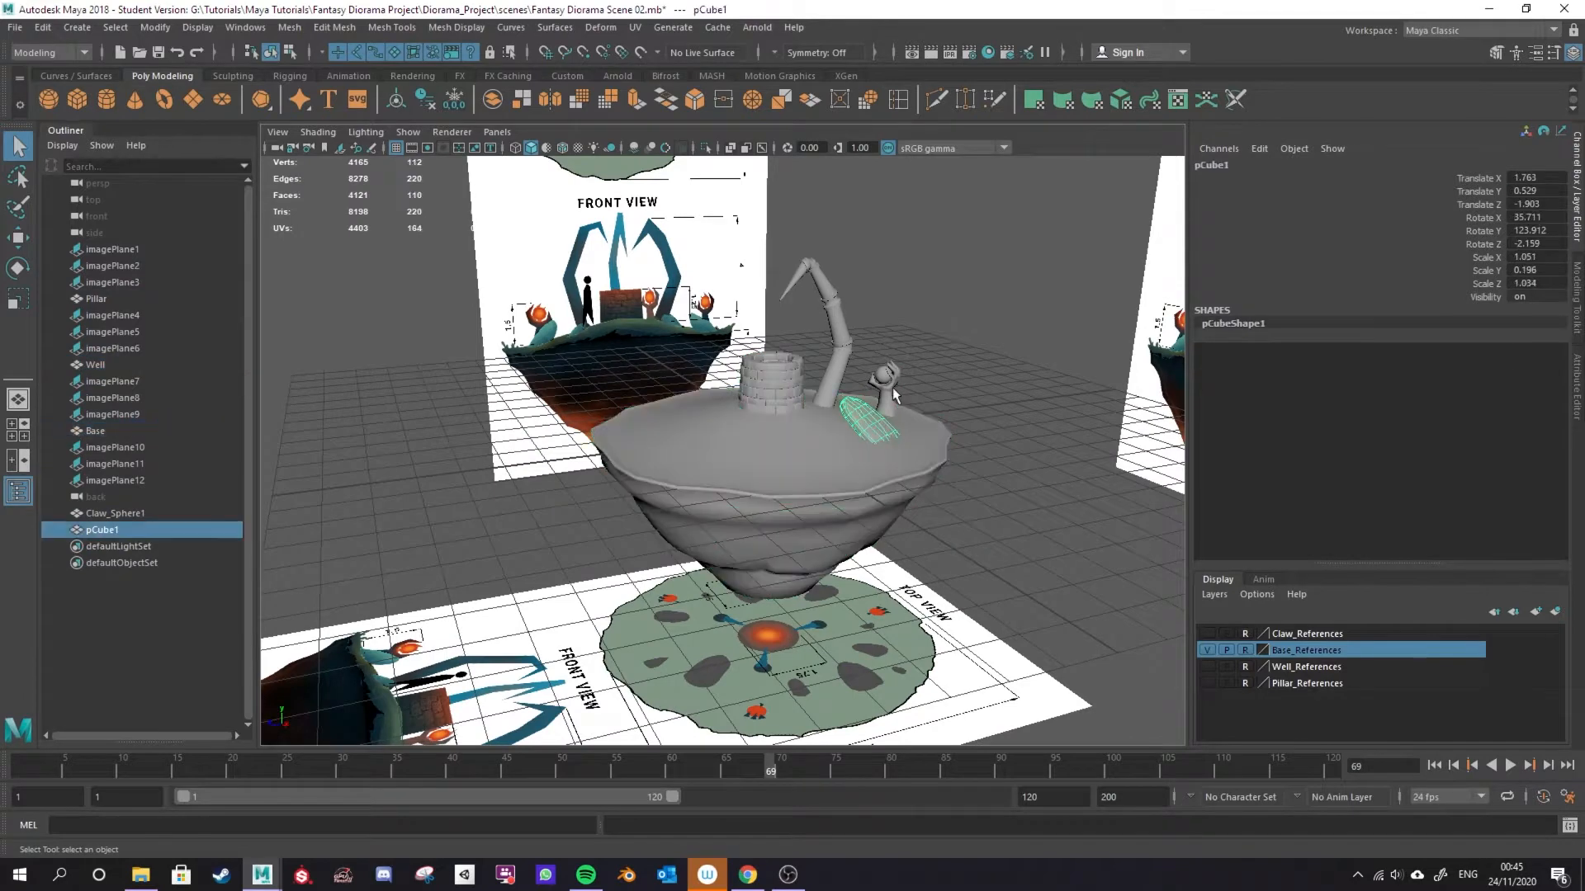
{"action": "left_click", "coordinate": [890, 385]}
{"action": "left_click", "coordinate": [840, 350]}
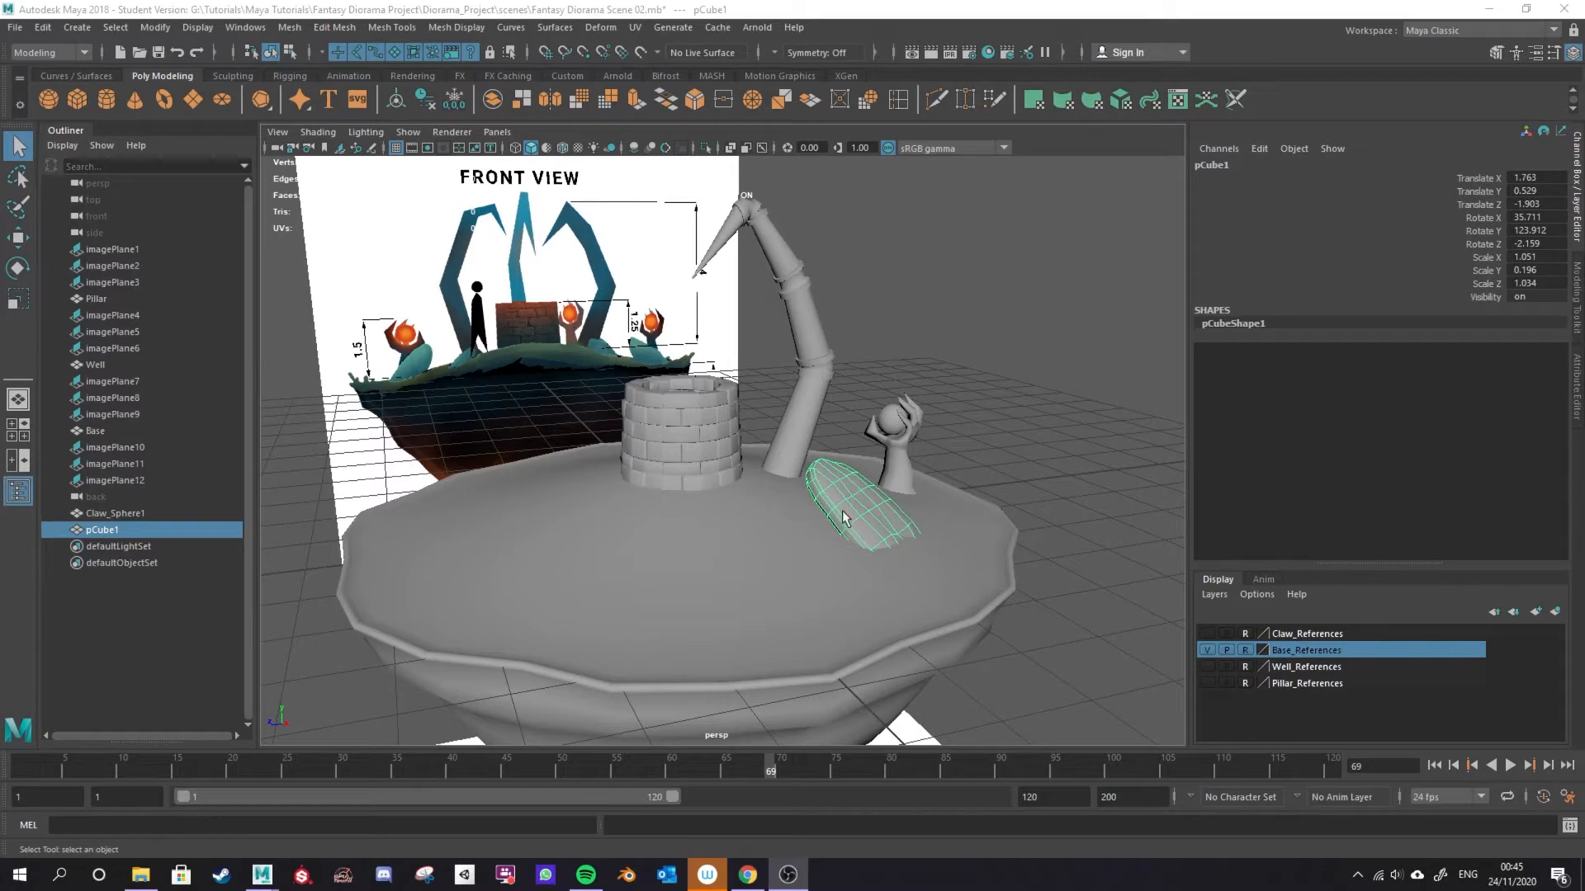
Open the UV Editor for pCube1 and frame its whole UV layout.
{"action": "left_click", "coordinate": [635, 27]}
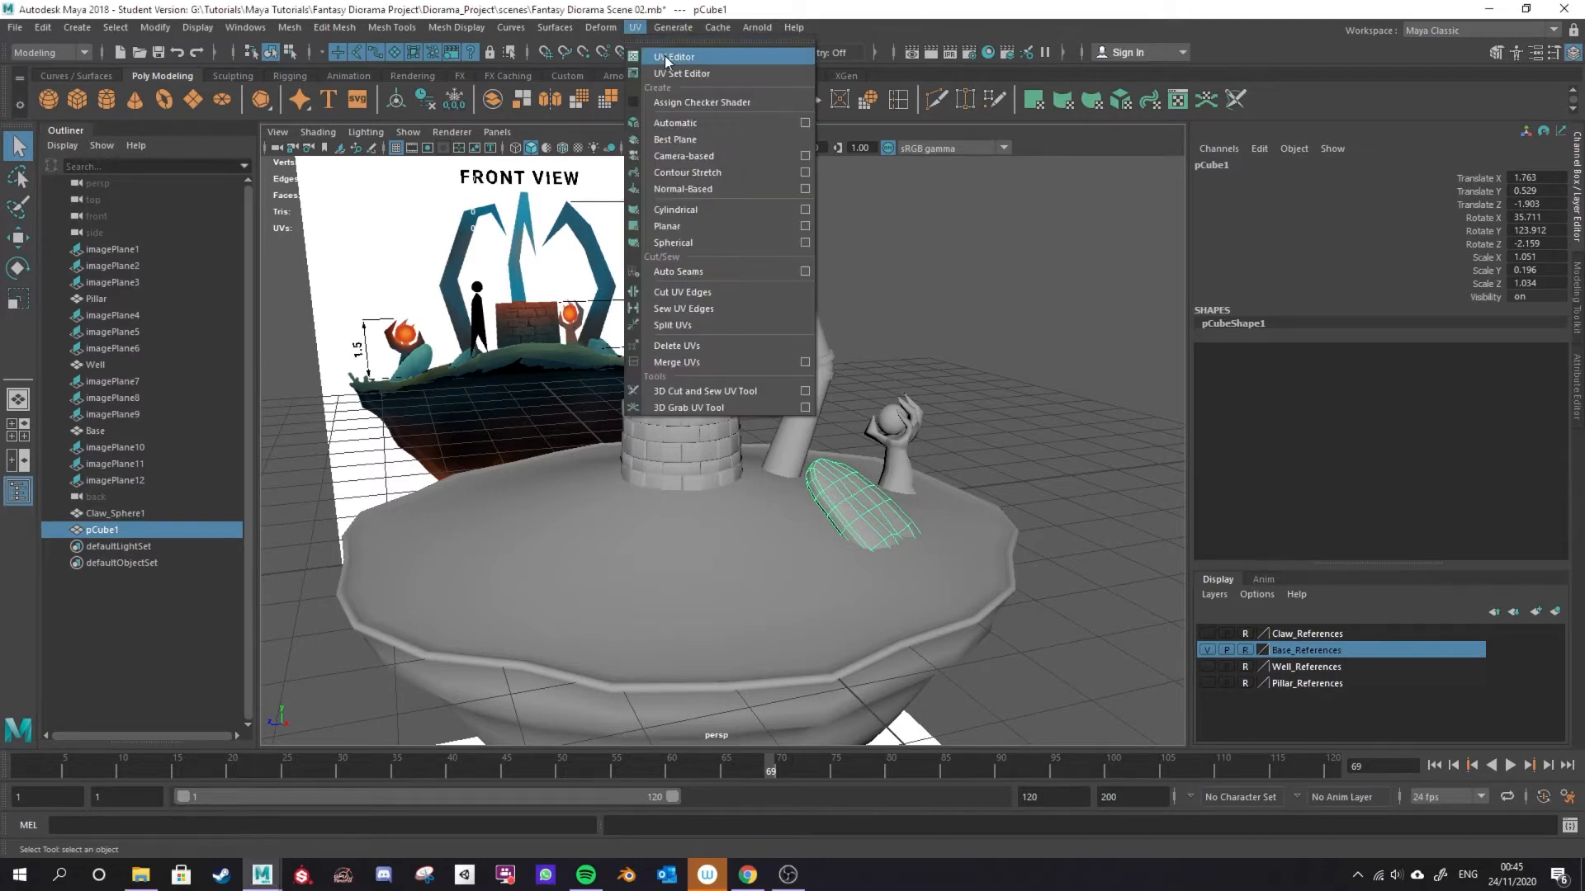
{"action": "left_click", "coordinate": [665, 56]}
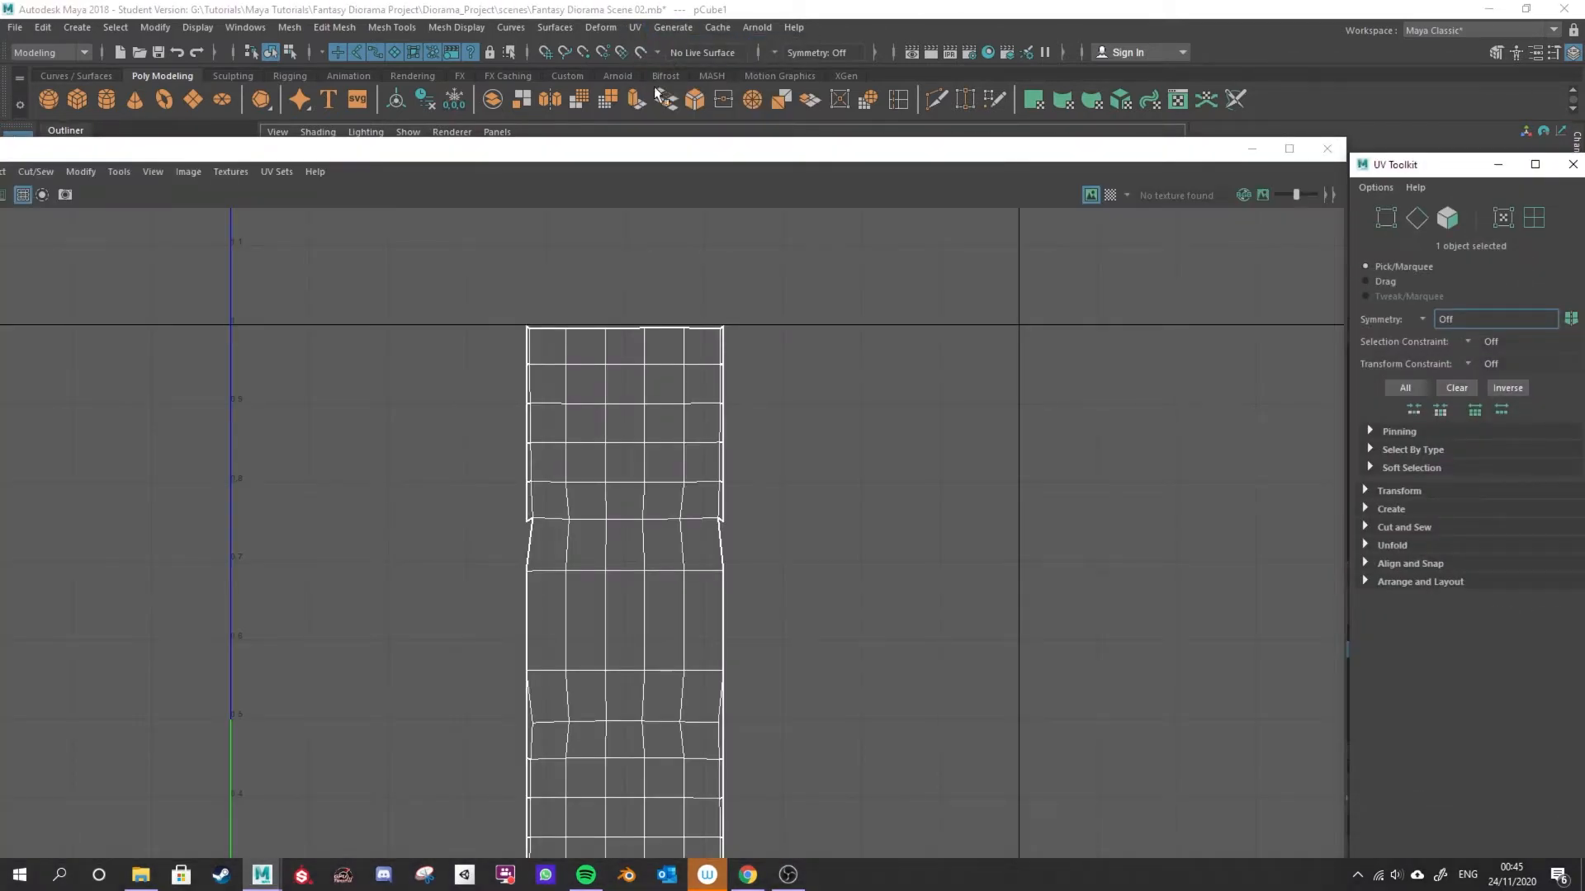
{"action": "scroll", "coordinate": [896, 601], "scroll_direction": "down", "scroll_amount": 3}
{"action": "middle_click_drag", "start_coordinate": [905, 648], "coordinate": [899, 476], "text": "alt"}
{"action": "scroll", "coordinate": [919, 472], "scroll_direction": "down", "scroll_amount": 1}
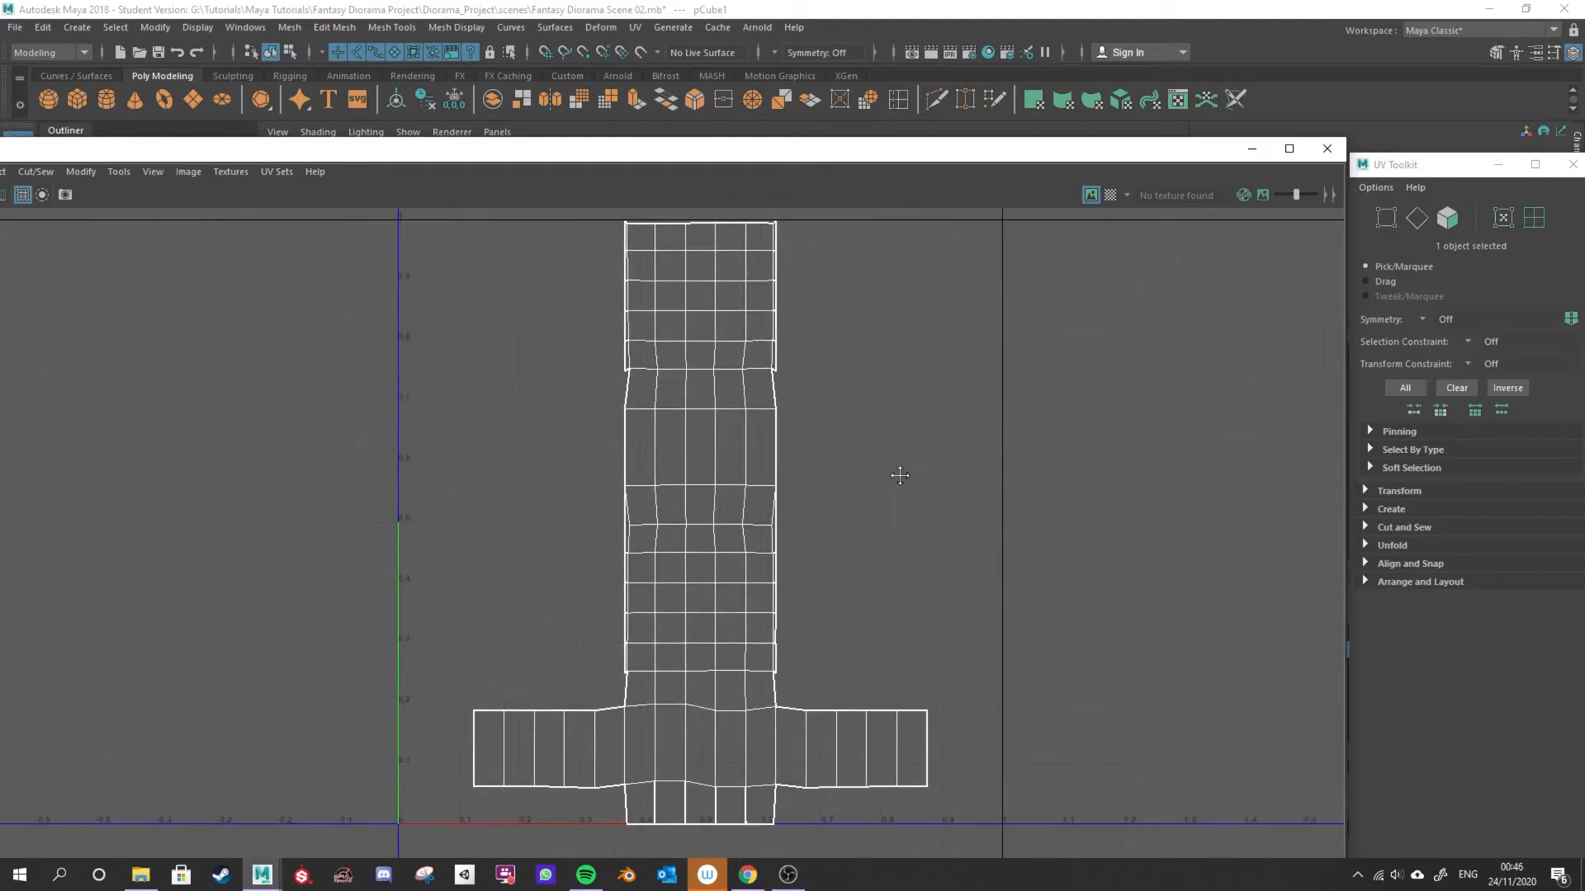
{"action": "middle_click_drag", "start_coordinate": [900, 476], "coordinate": [899, 479], "text": "alt"}
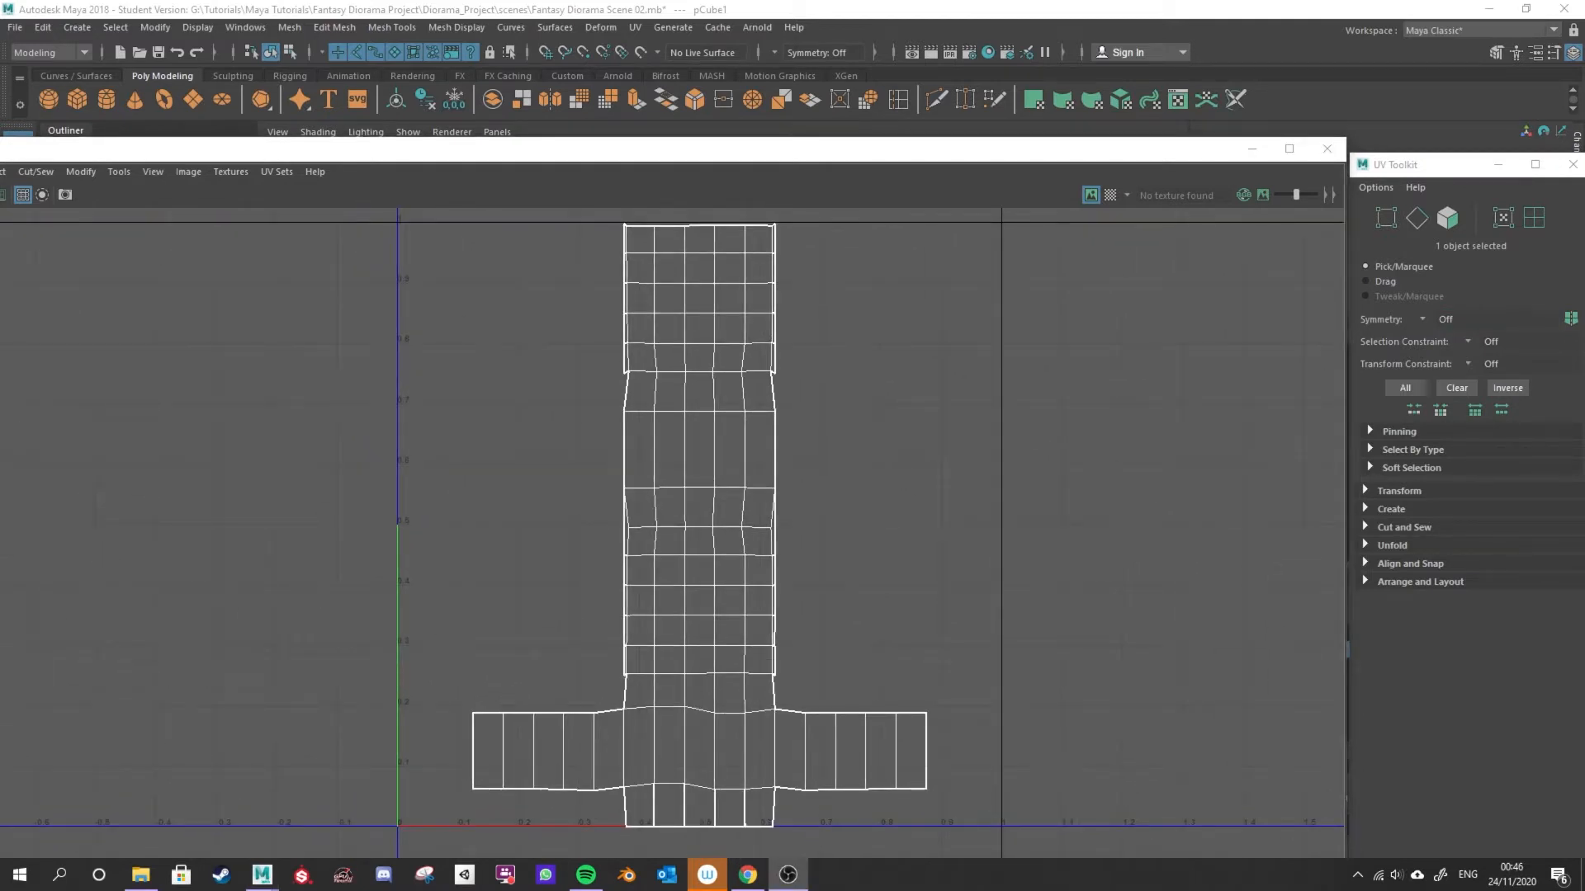
Reposition the UV Editor window and dock the floating UV Toolkit beside its canvas.
{"action": "left_click_drag", "start_coordinate": [842, 149], "coordinate": [1011, 67]}
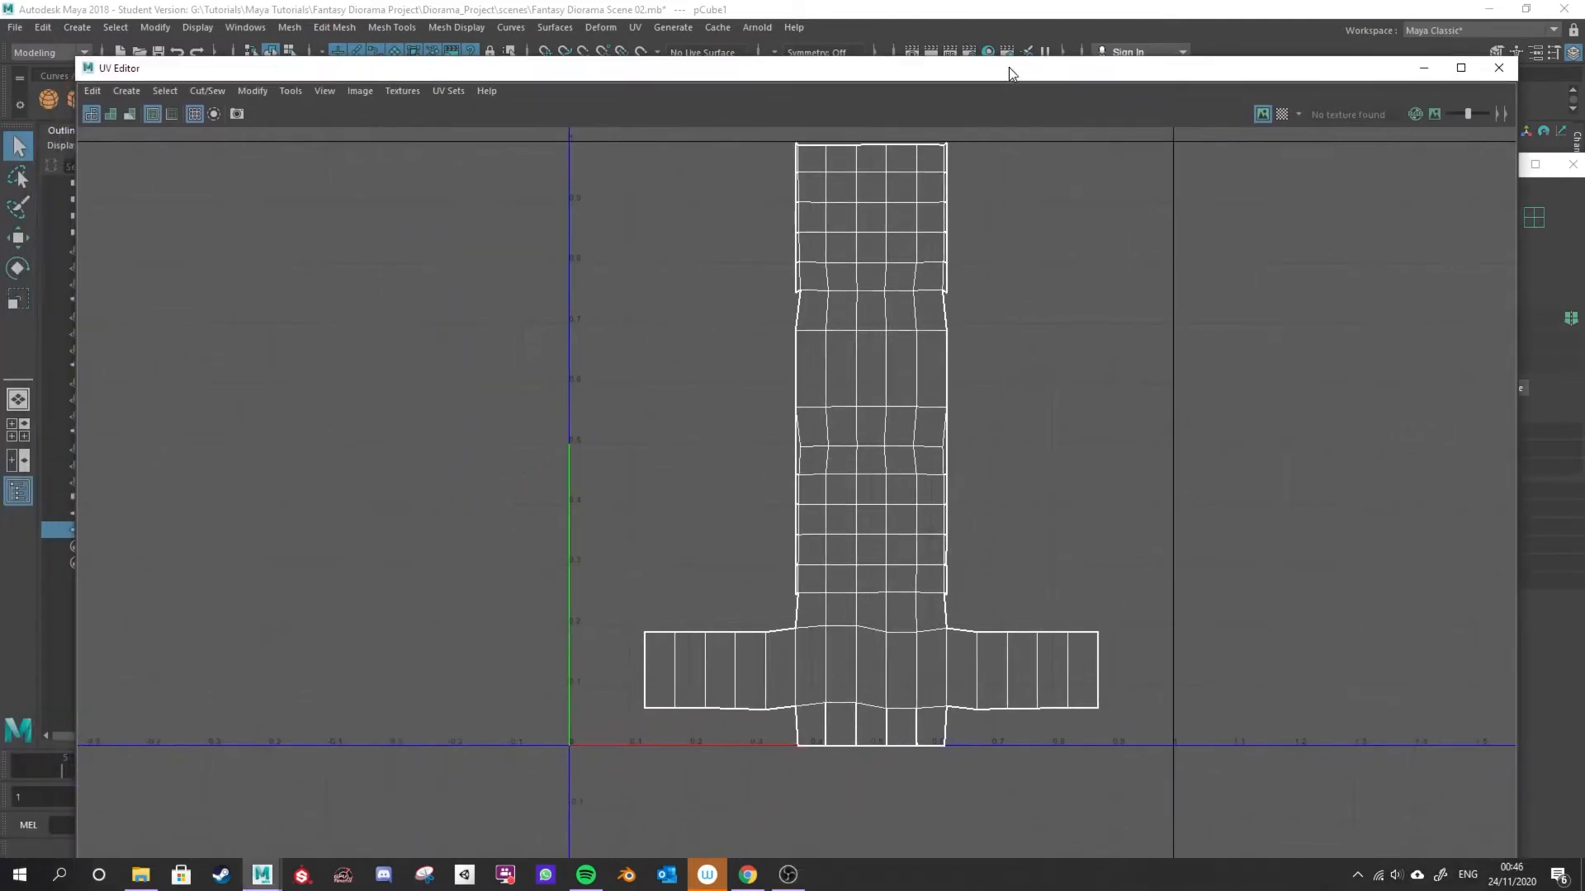
{"action": "scroll", "coordinate": [1147, 528], "scroll_direction": "down", "scroll_amount": 2}
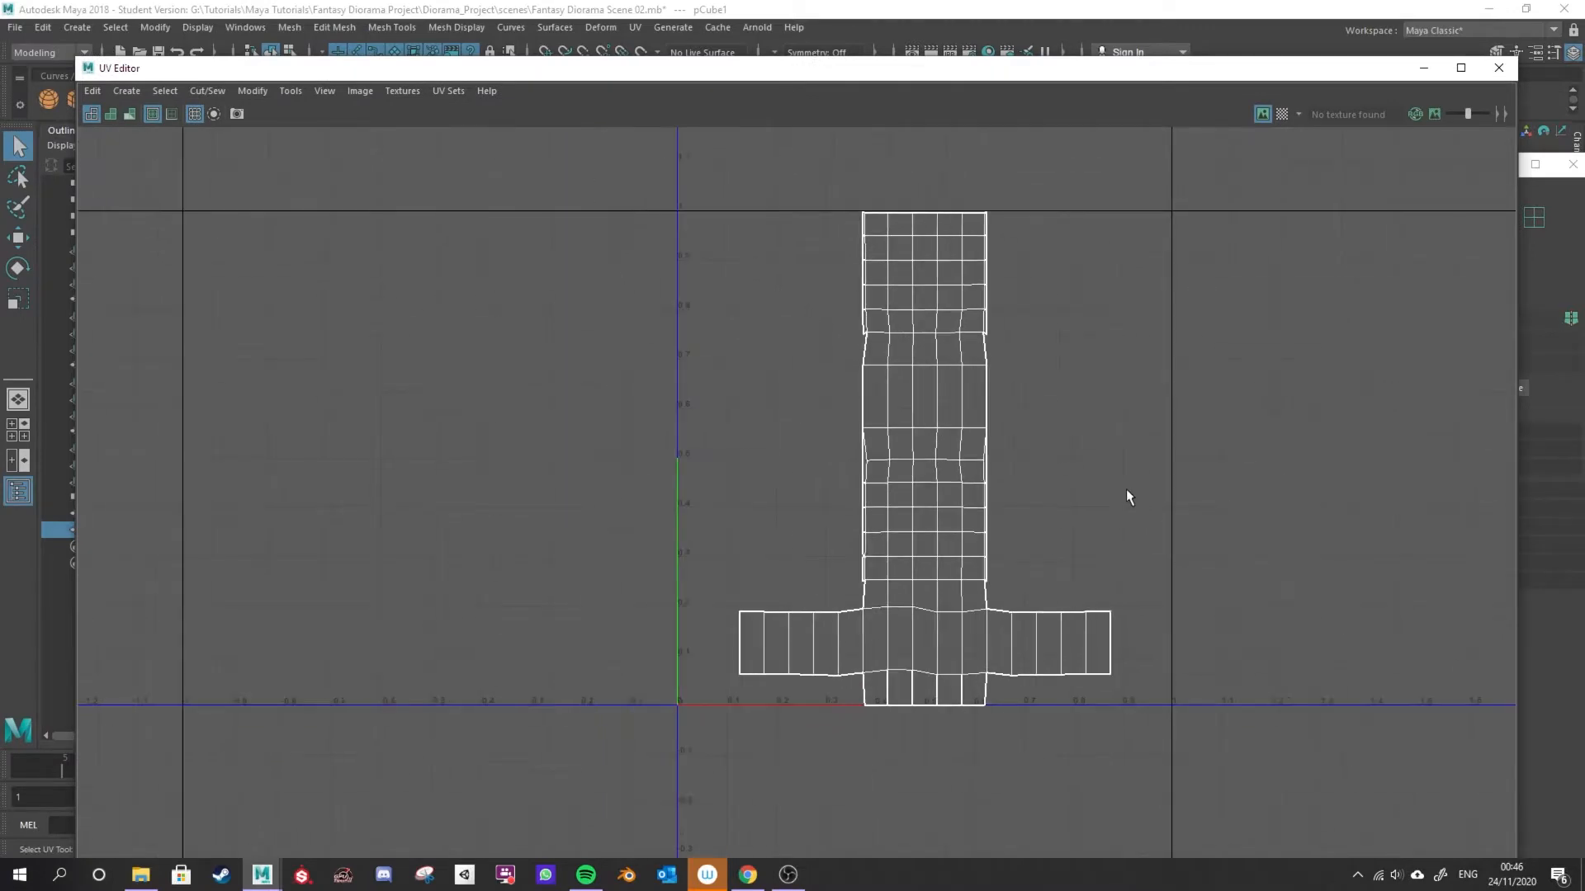
{"action": "scroll", "coordinate": [1163, 419], "scroll_direction": "down", "scroll_amount": 2}
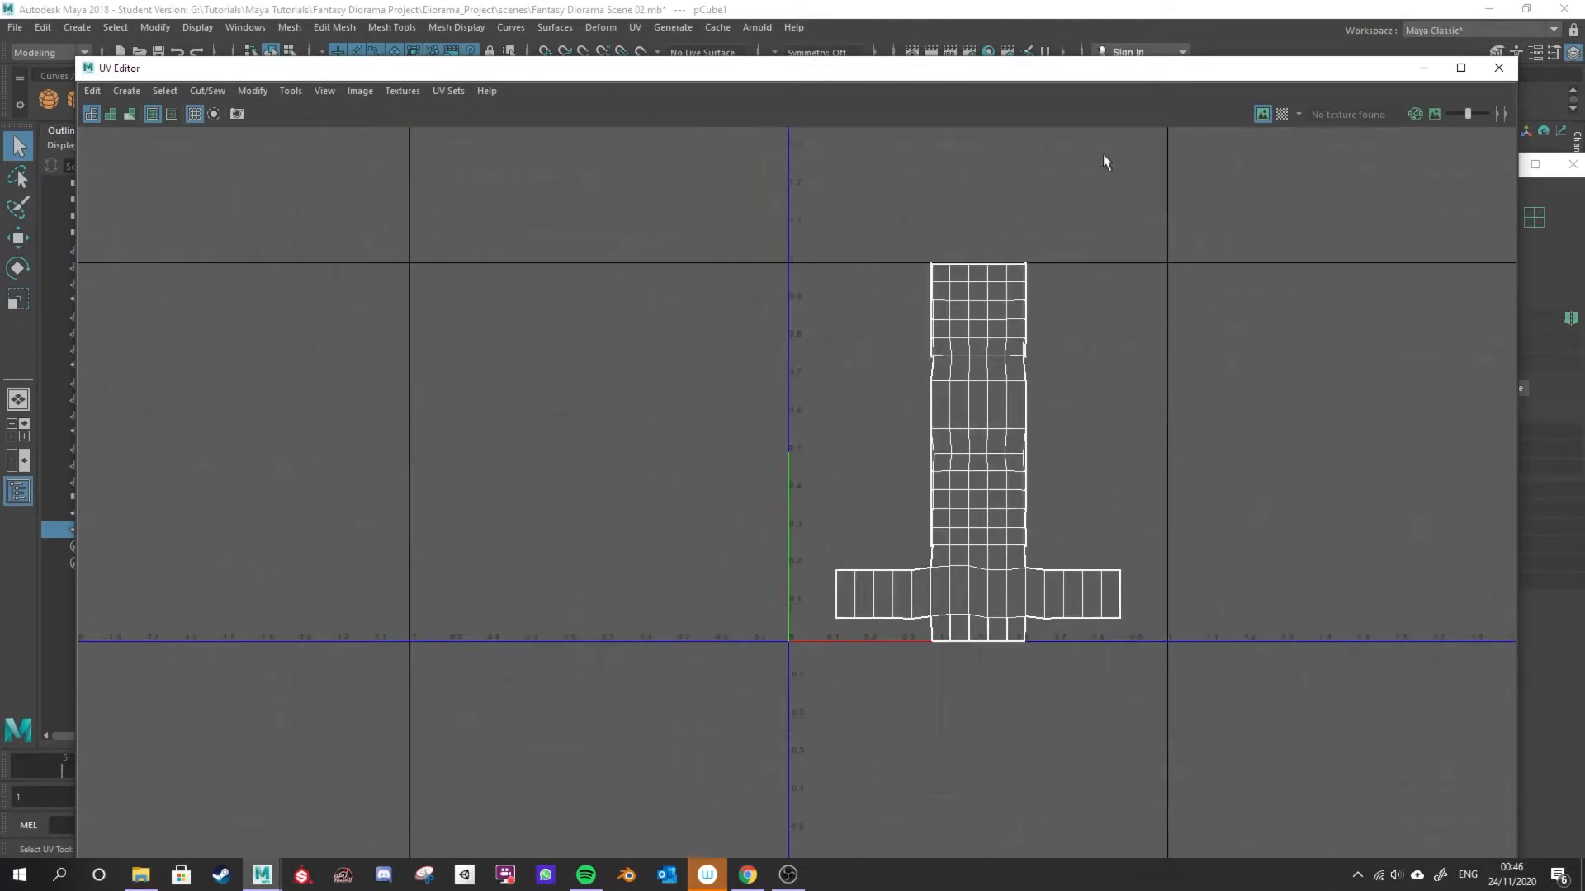
{"action": "left_click_drag", "start_coordinate": [1089, 69], "coordinate": [971, 59]}
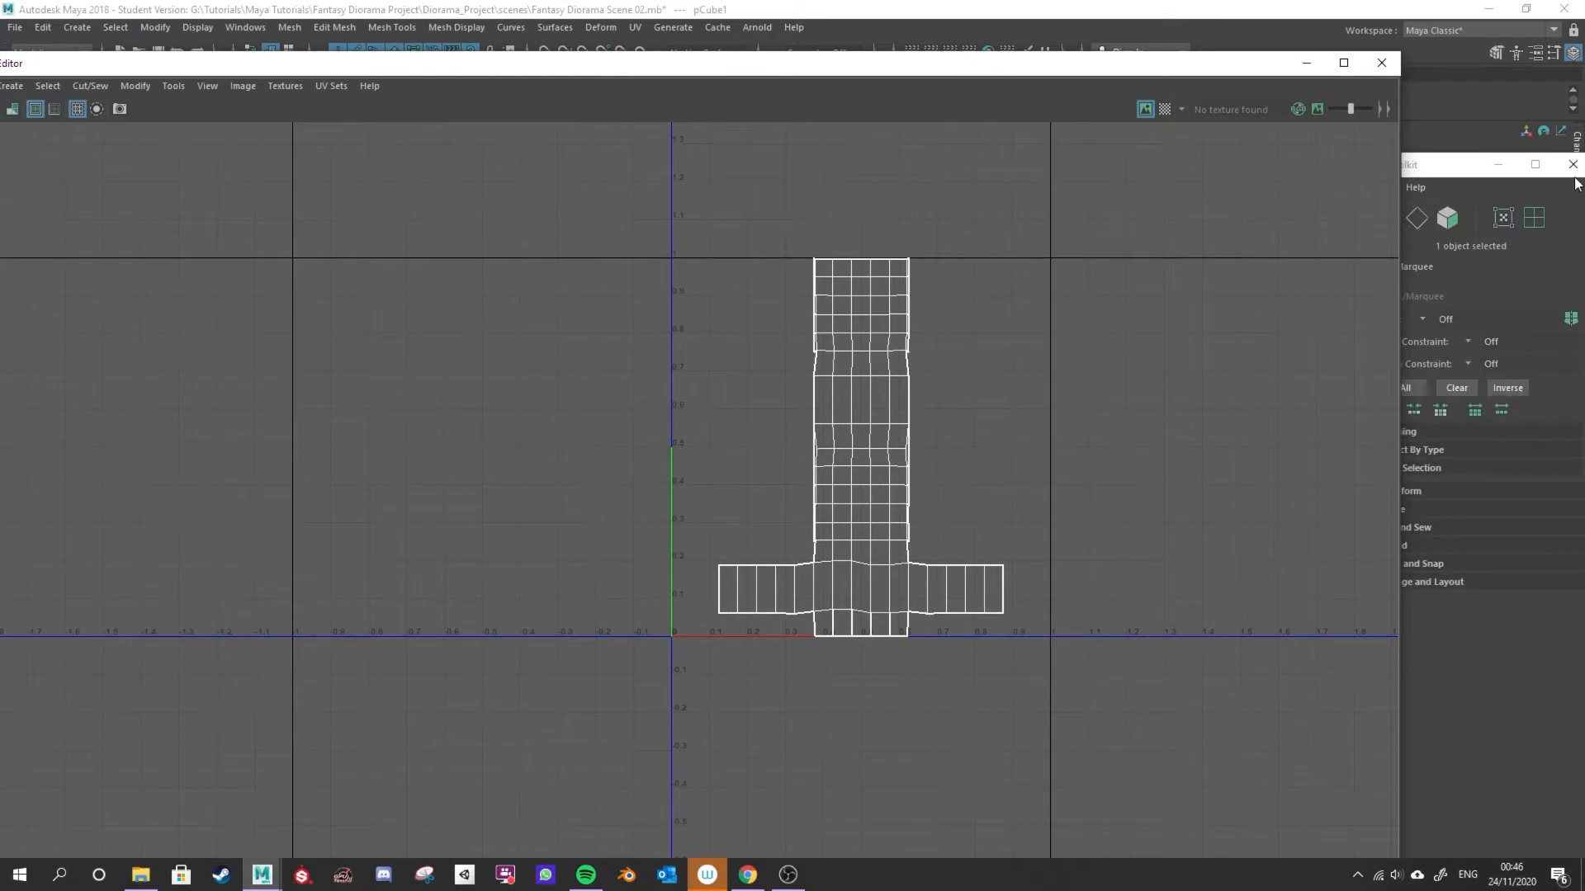
{"action": "left_click_drag", "start_coordinate": [1410, 170], "coordinate": [1378, 208]}
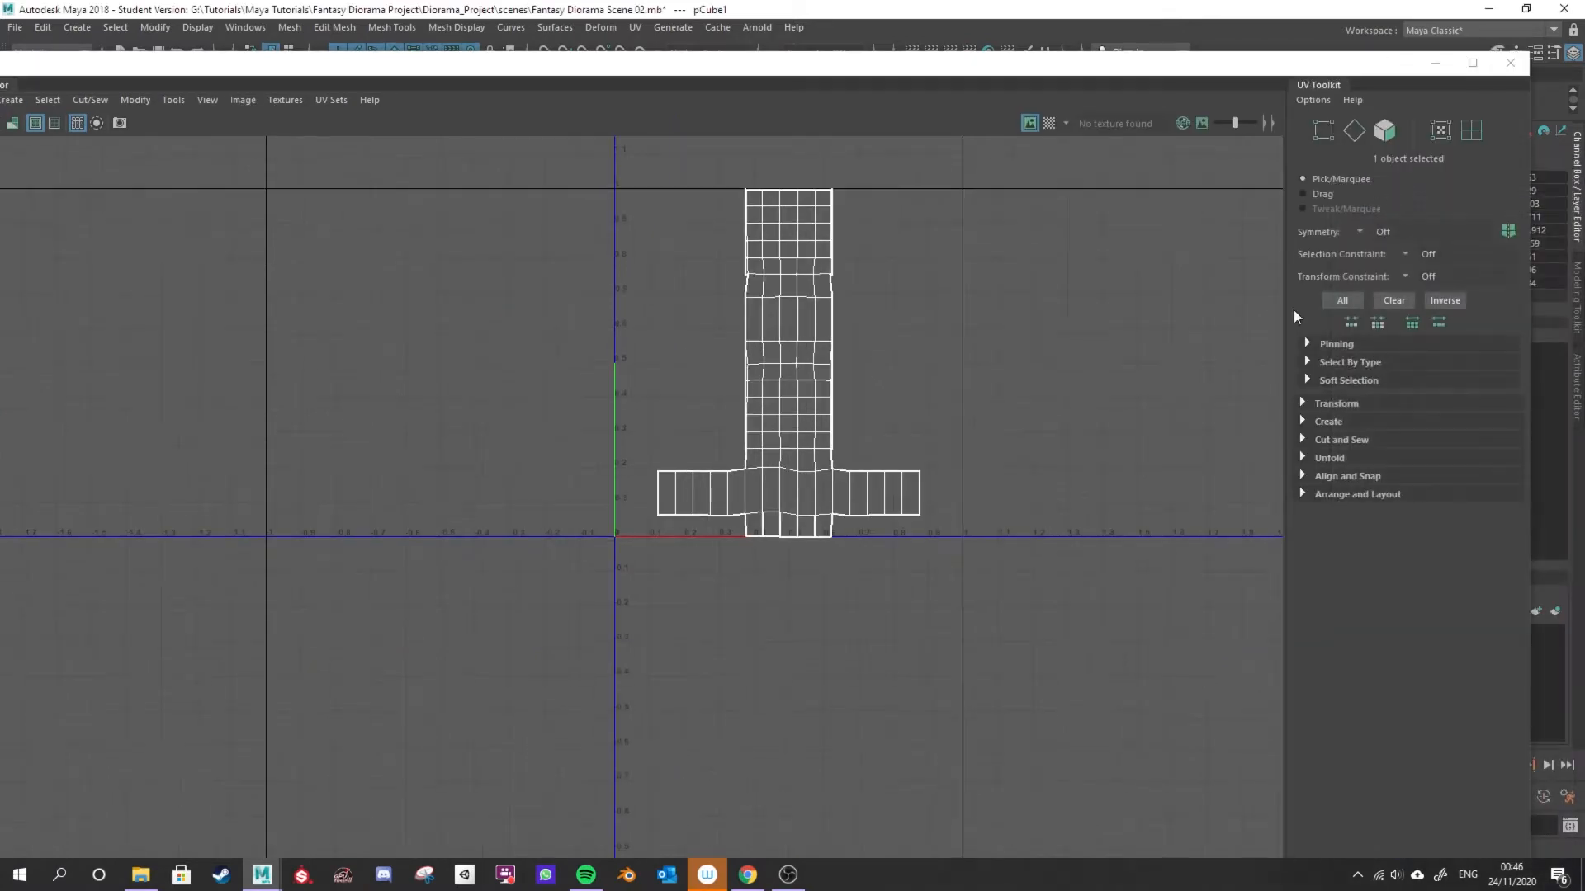
Examine how the UV layout of pCube1 sits within the 0 to 1 tile and the surrounding UV grid.
{"action": "scroll", "coordinate": [740, 556], "scroll_direction": "up", "scroll_amount": 1}
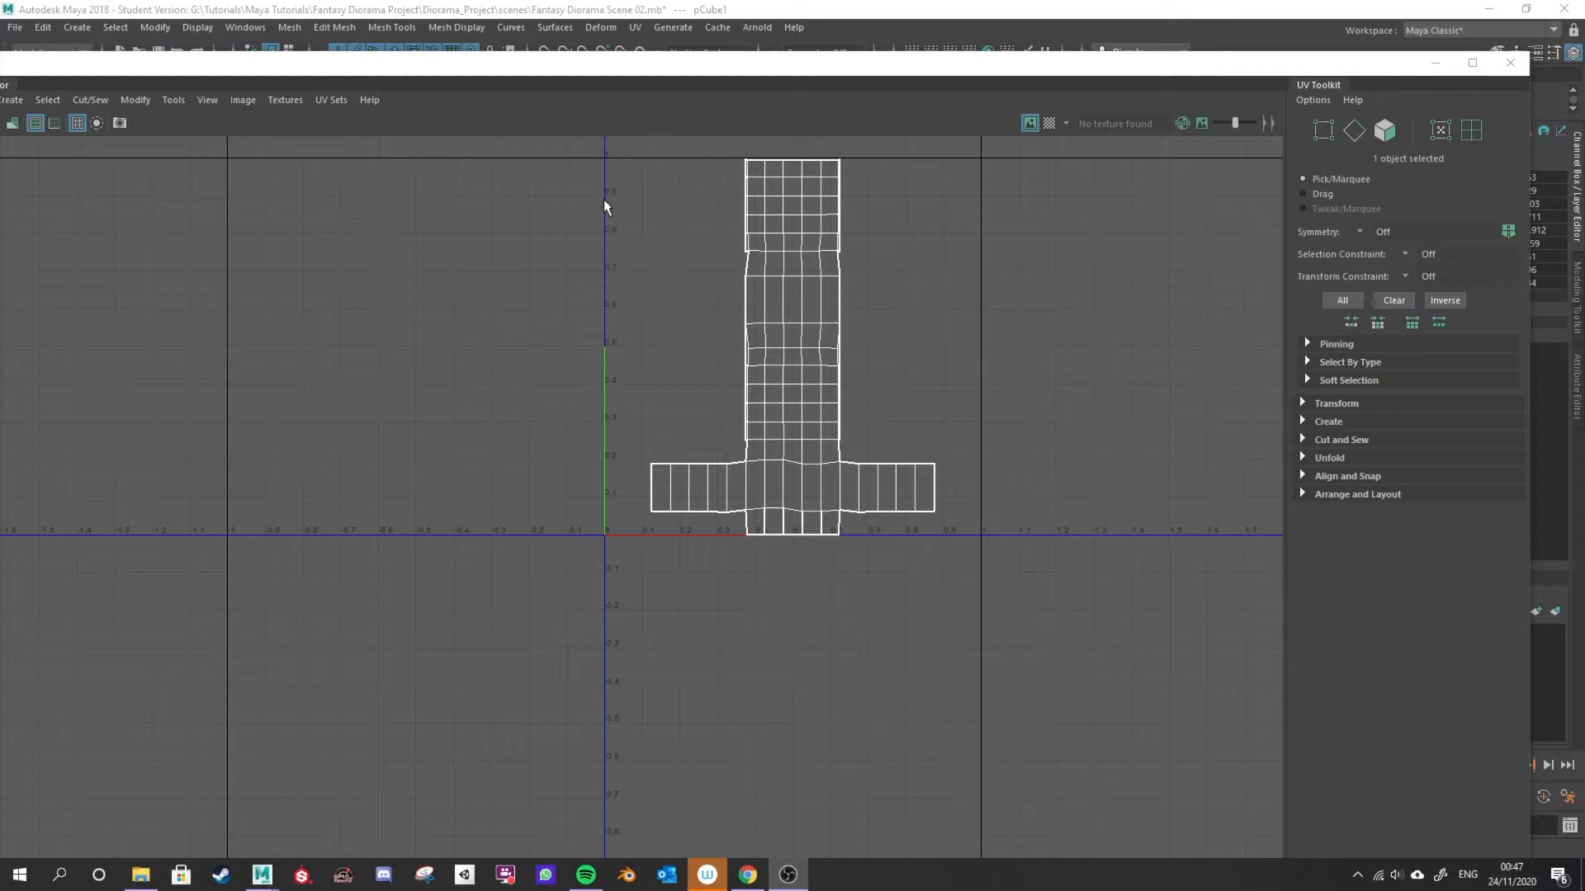
{"action": "scroll", "coordinate": [907, 398], "scroll_direction": "down", "scroll_amount": 1}
{"action": "middle_click_drag", "start_coordinate": [915, 323], "coordinate": [857, 439], "text": "alt"}
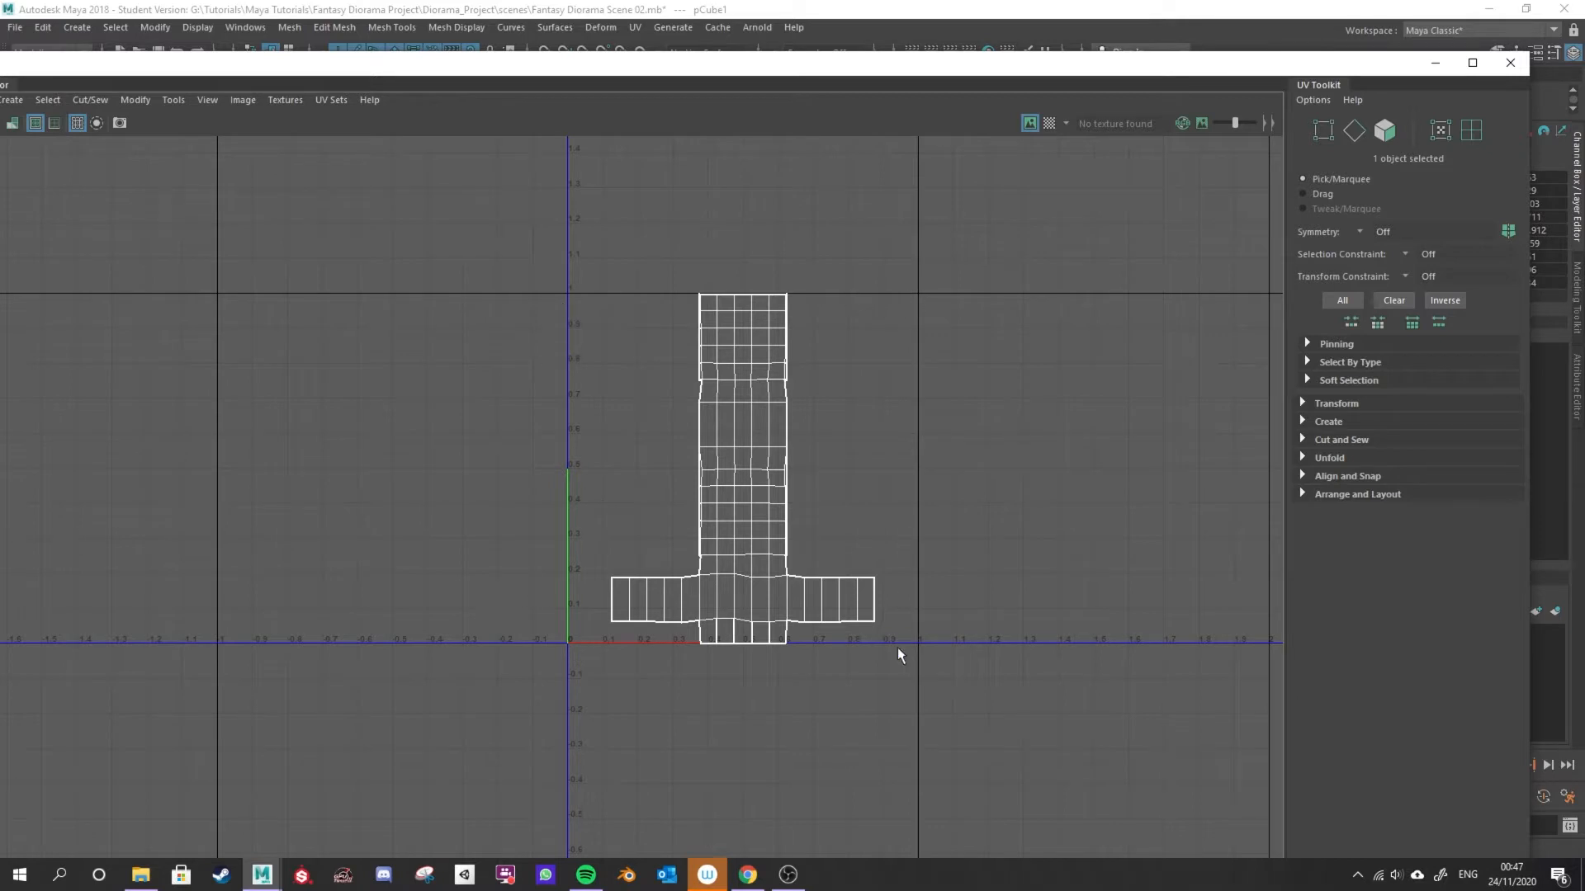
{"action": "scroll", "coordinate": [1122, 672], "scroll_direction": "down", "scroll_amount": 2}
{"action": "scroll", "coordinate": [1122, 479], "scroll_direction": "down", "scroll_amount": 1}
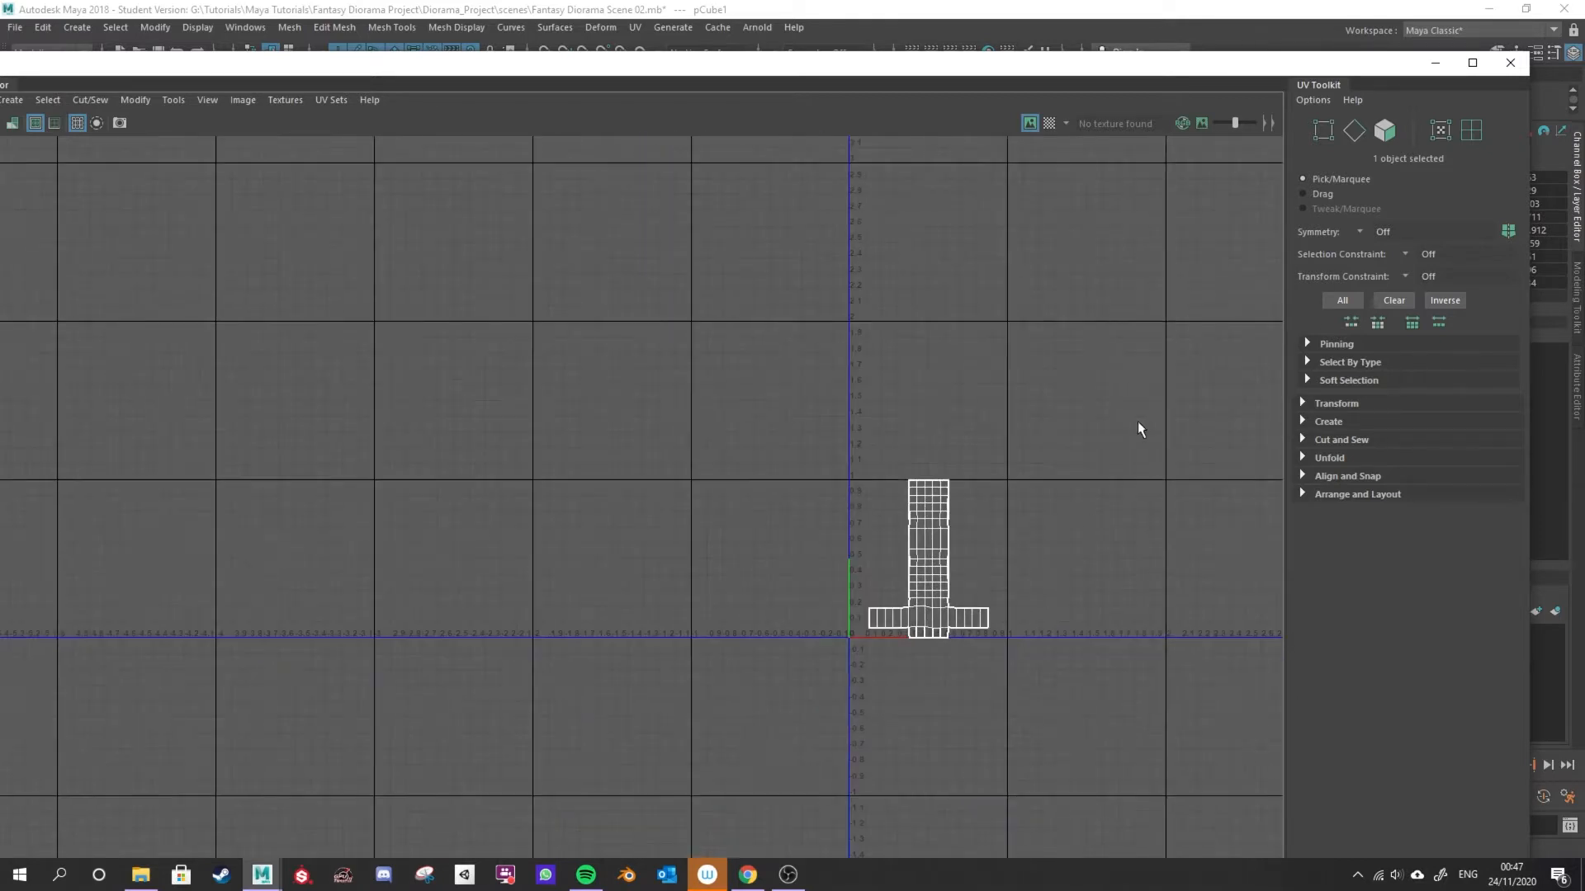
{"action": "scroll", "coordinate": [1102, 641], "scroll_direction": "up", "scroll_amount": 1}
{"action": "middle_click_drag", "start_coordinate": [1104, 640], "coordinate": [1015, 598], "text": "alt"}
{"action": "scroll", "coordinate": [1015, 598], "scroll_direction": "up", "scroll_amount": 1}
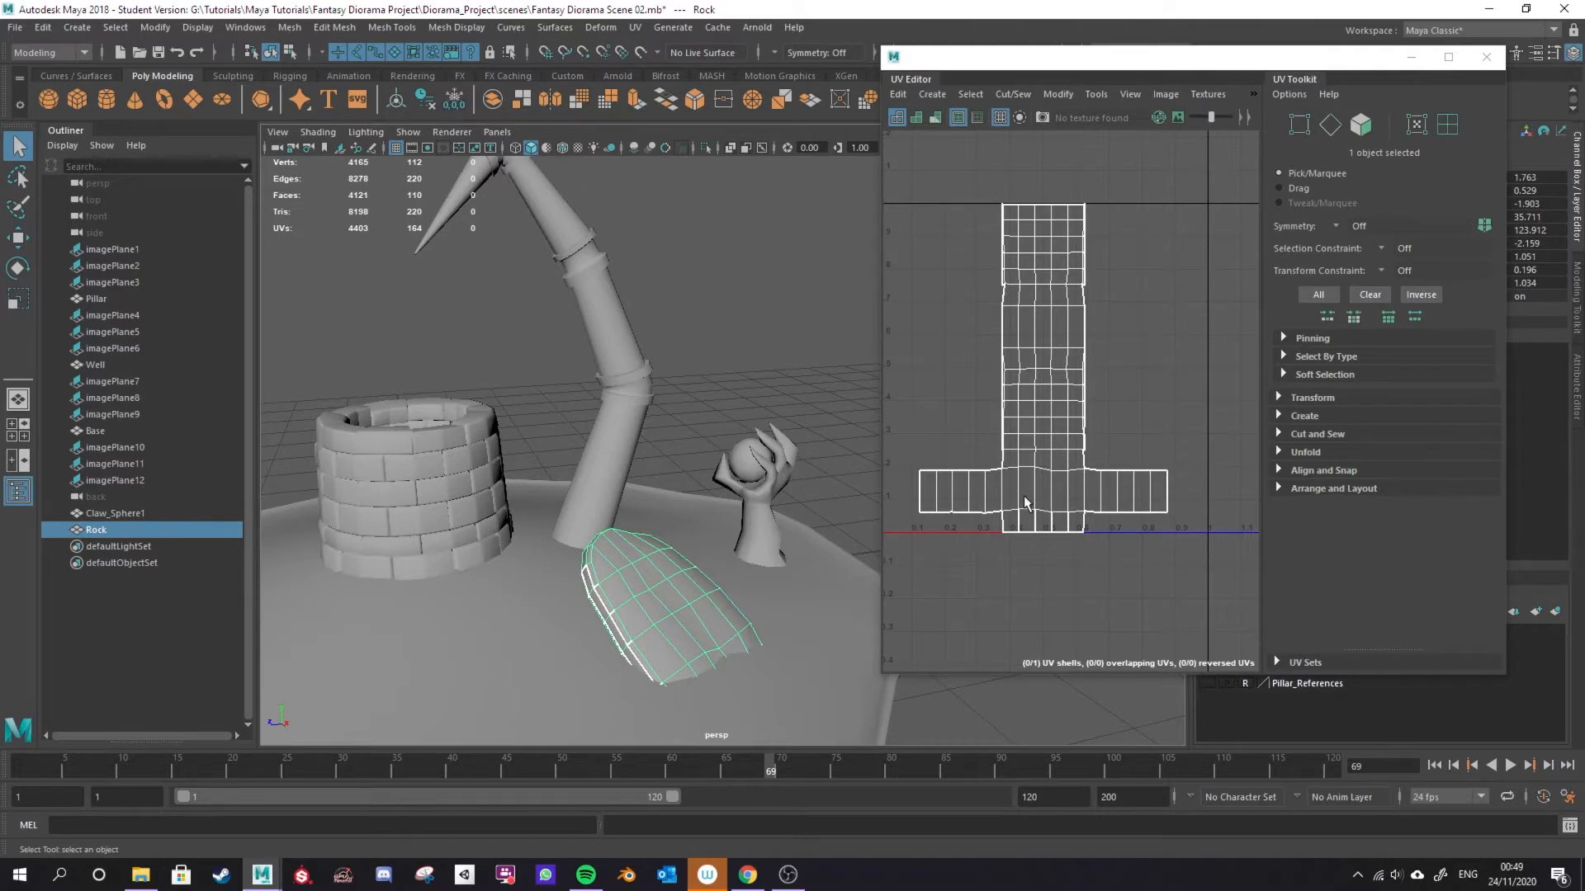
Create a polygon cube to view its default UV layout, and undo its creation.
{"action": "left_click", "coordinate": [77, 100]}
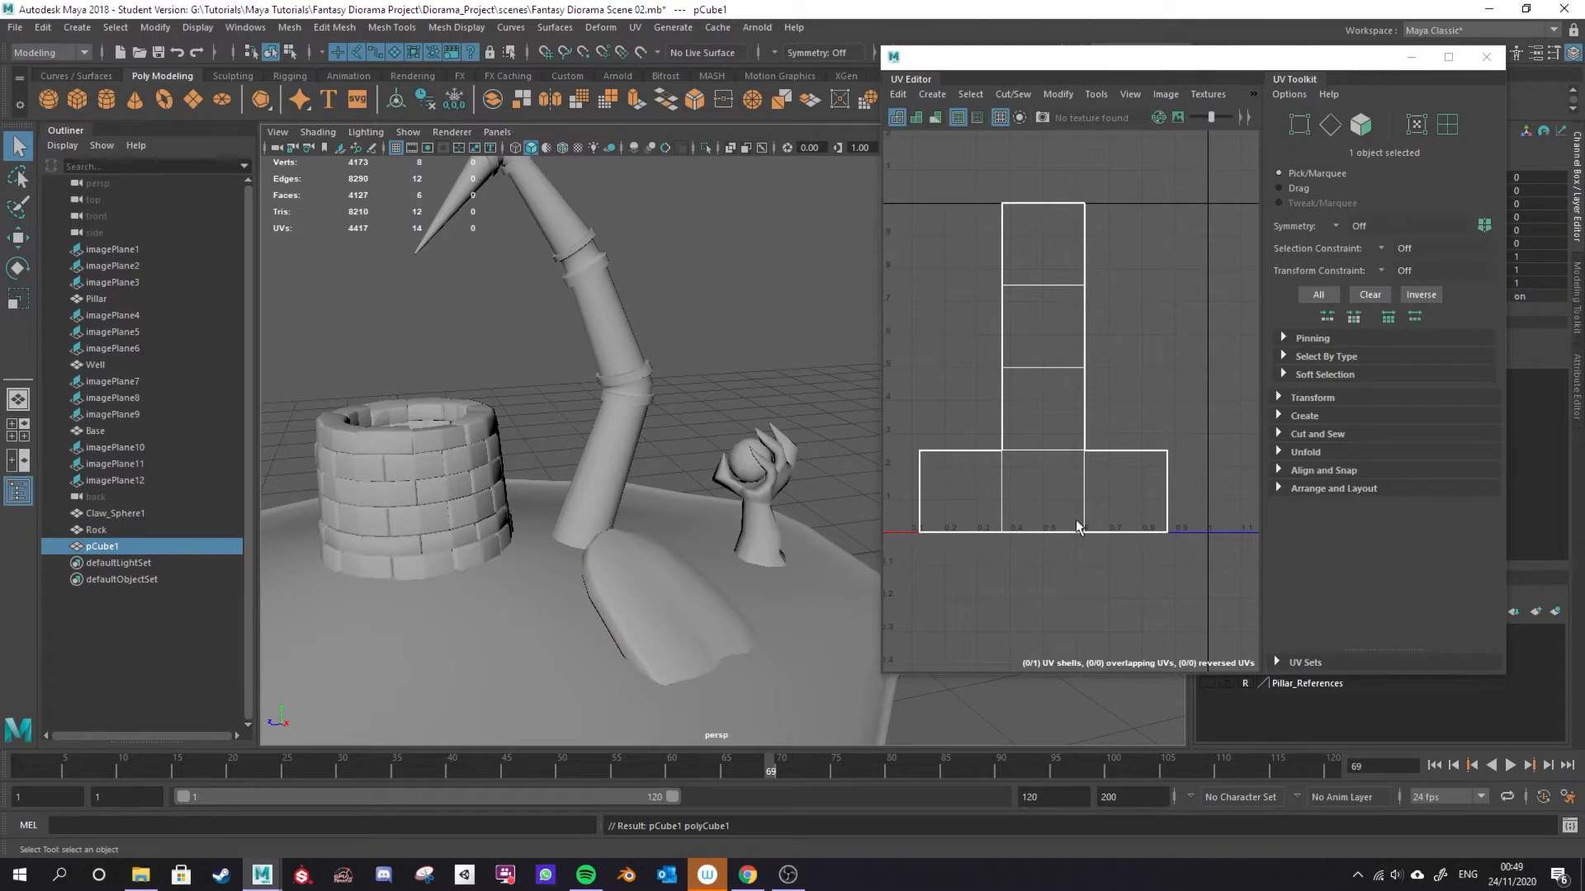
{"action": "key", "text": "ctrl+z"}
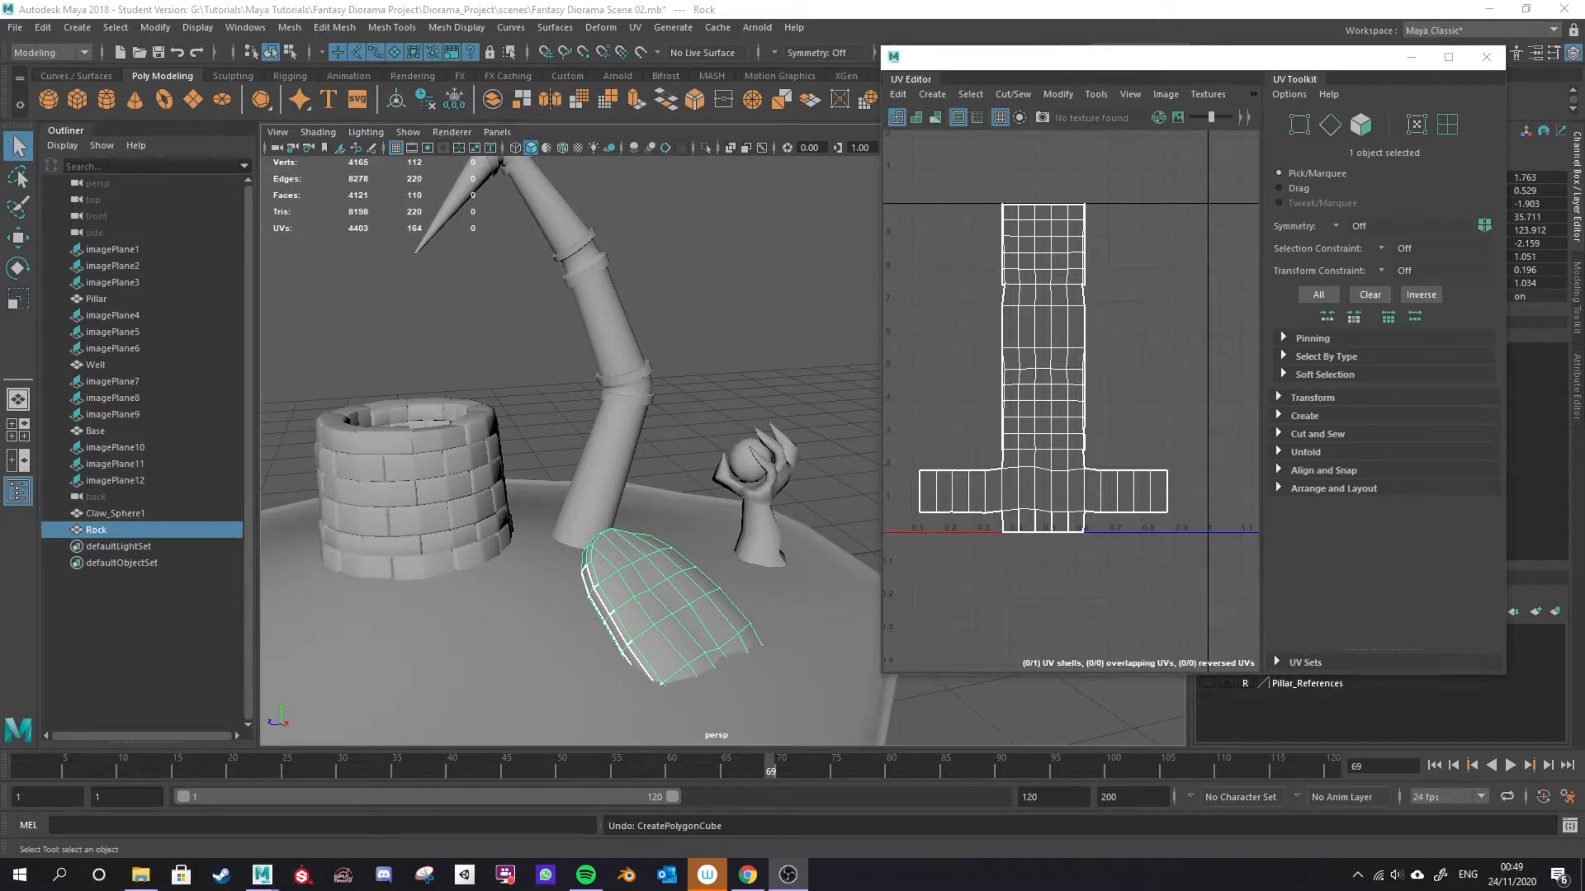
Apply an Automatic UV projection to the Rock mesh and inspect its UV shells from several angles.
{"action": "left_click_drag", "start_coordinate": [983, 60], "coordinate": [1010, 80]}
{"action": "left_click", "coordinate": [637, 28]}
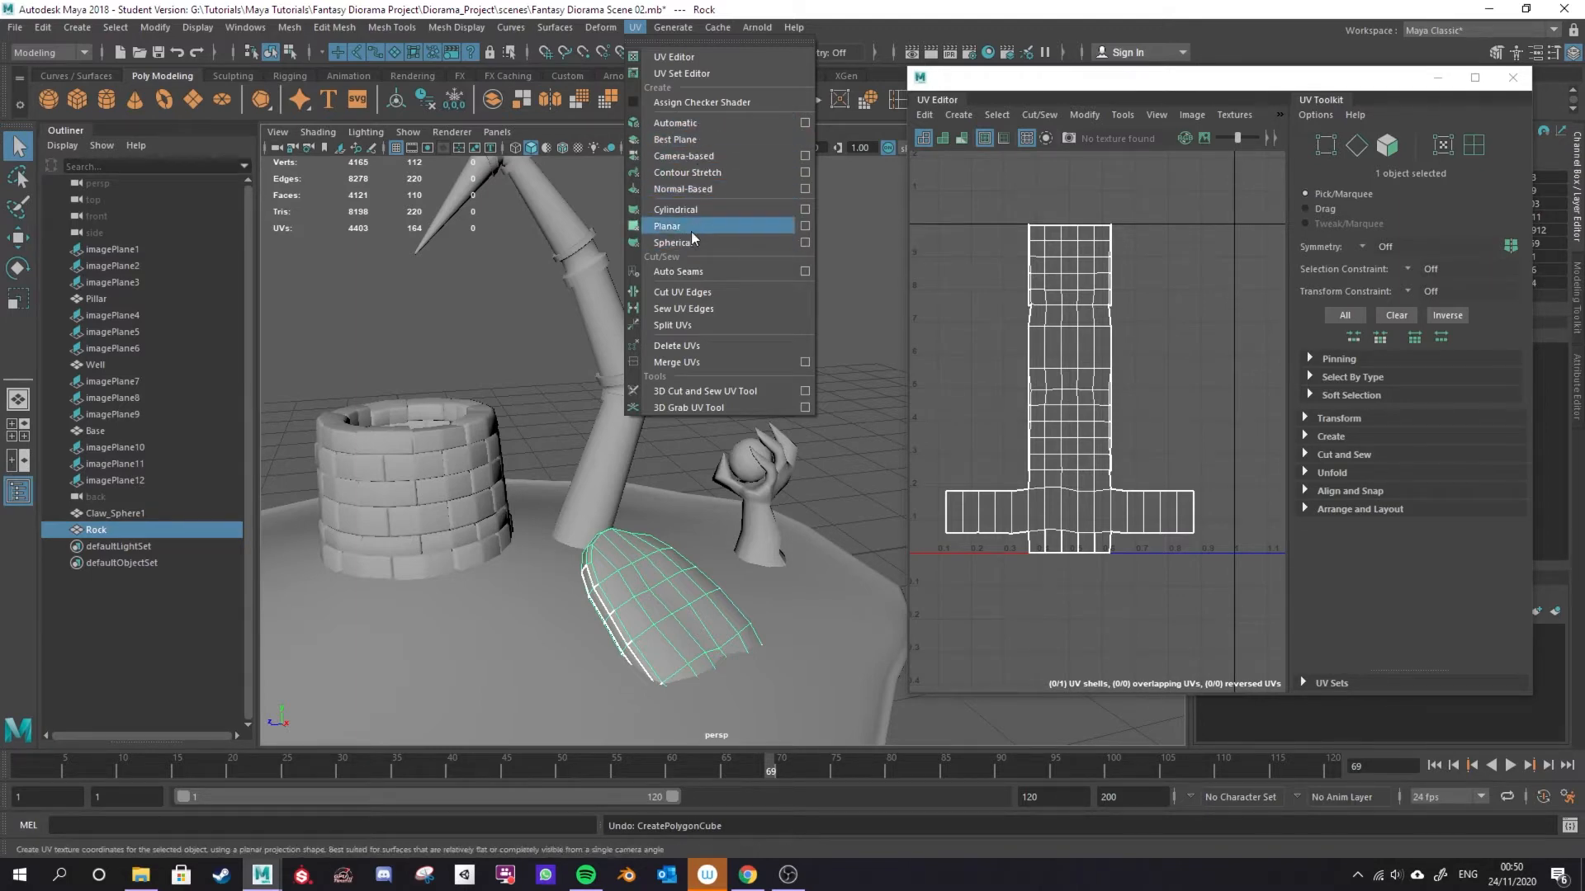
{"action": "left_click", "coordinate": [715, 125]}
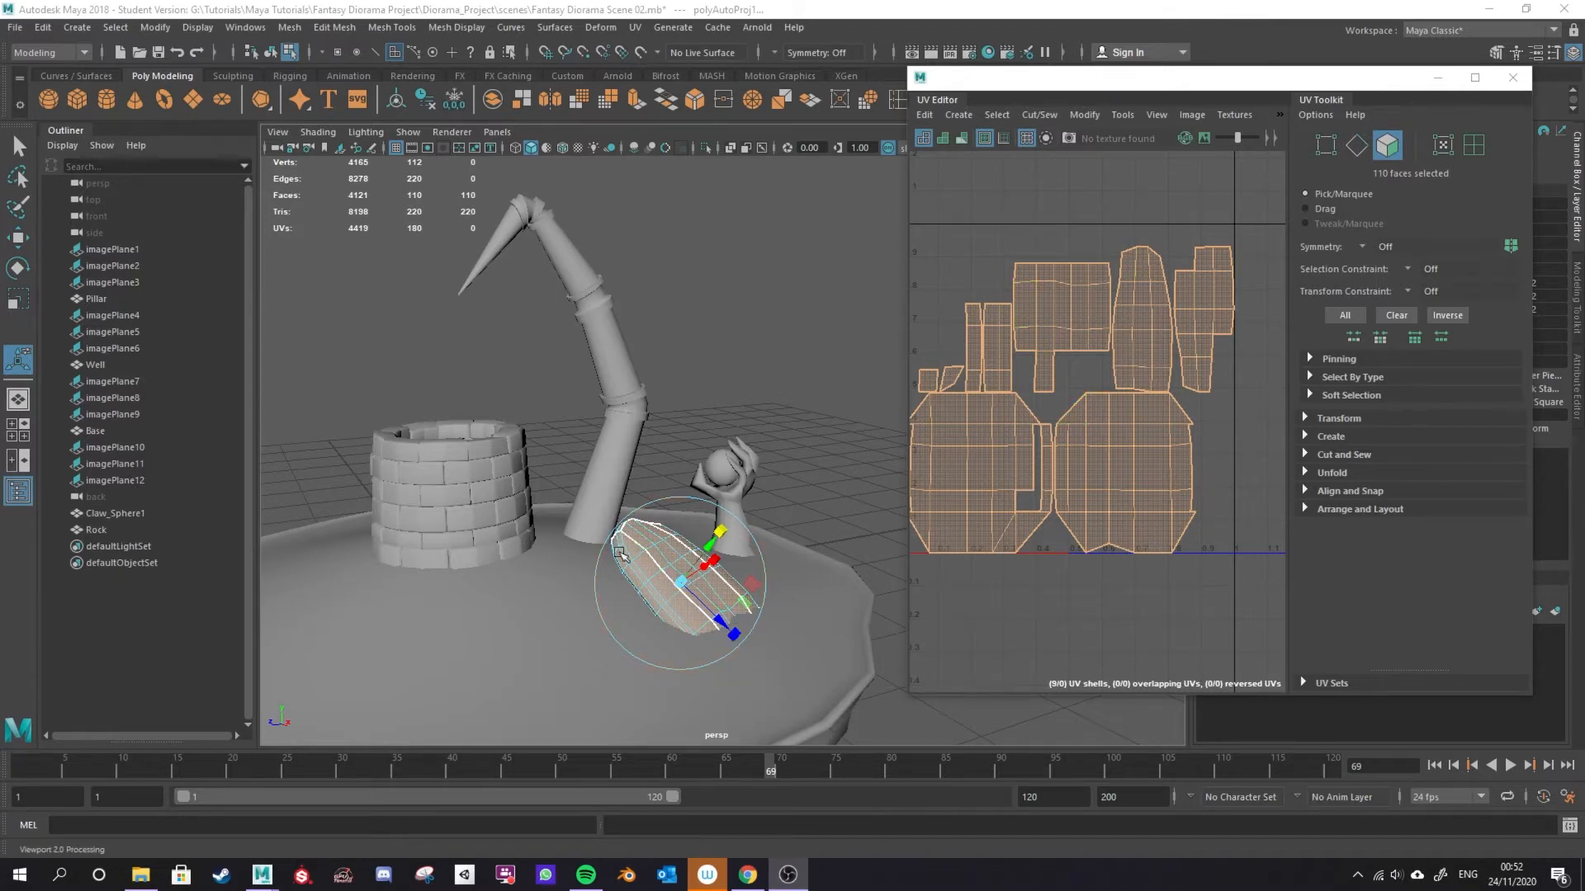
{"action": "scroll", "coordinate": [677, 655], "scroll_direction": "up", "scroll_amount": 4}
{"action": "left_click_drag", "start_coordinate": [677, 656], "coordinate": [627, 681], "text": "alt"}
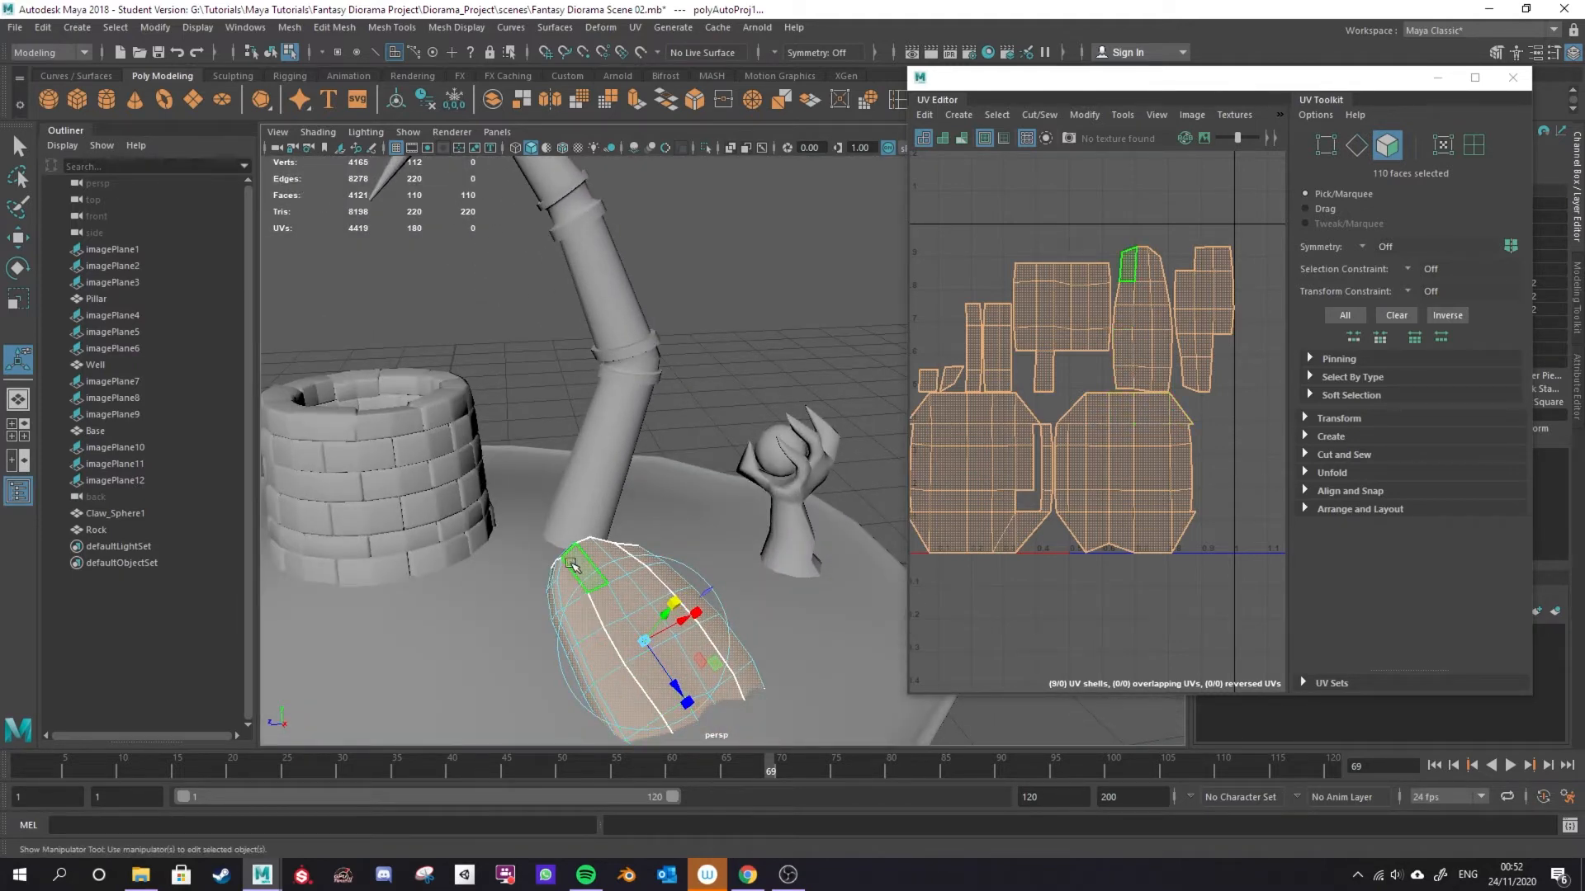
{"action": "left_click_drag", "start_coordinate": [684, 681], "coordinate": [743, 662], "text": "alt"}
{"action": "middle_click_drag", "start_coordinate": [743, 667], "coordinate": [761, 627], "text": "alt"}
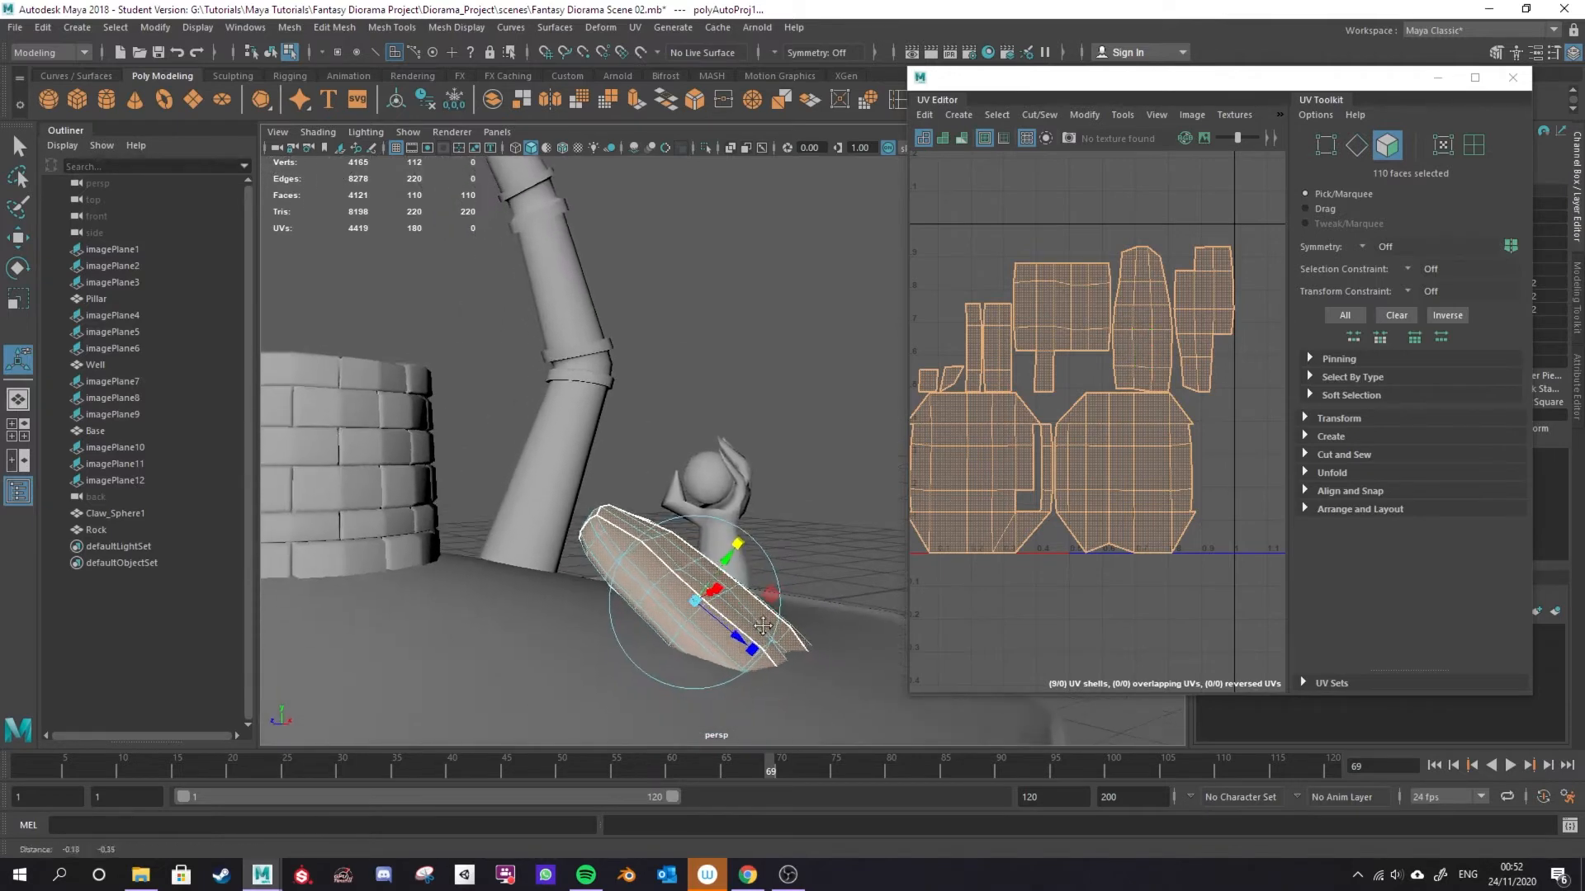
{"action": "left_click_drag", "start_coordinate": [762, 626], "coordinate": [748, 658], "text": "alt"}
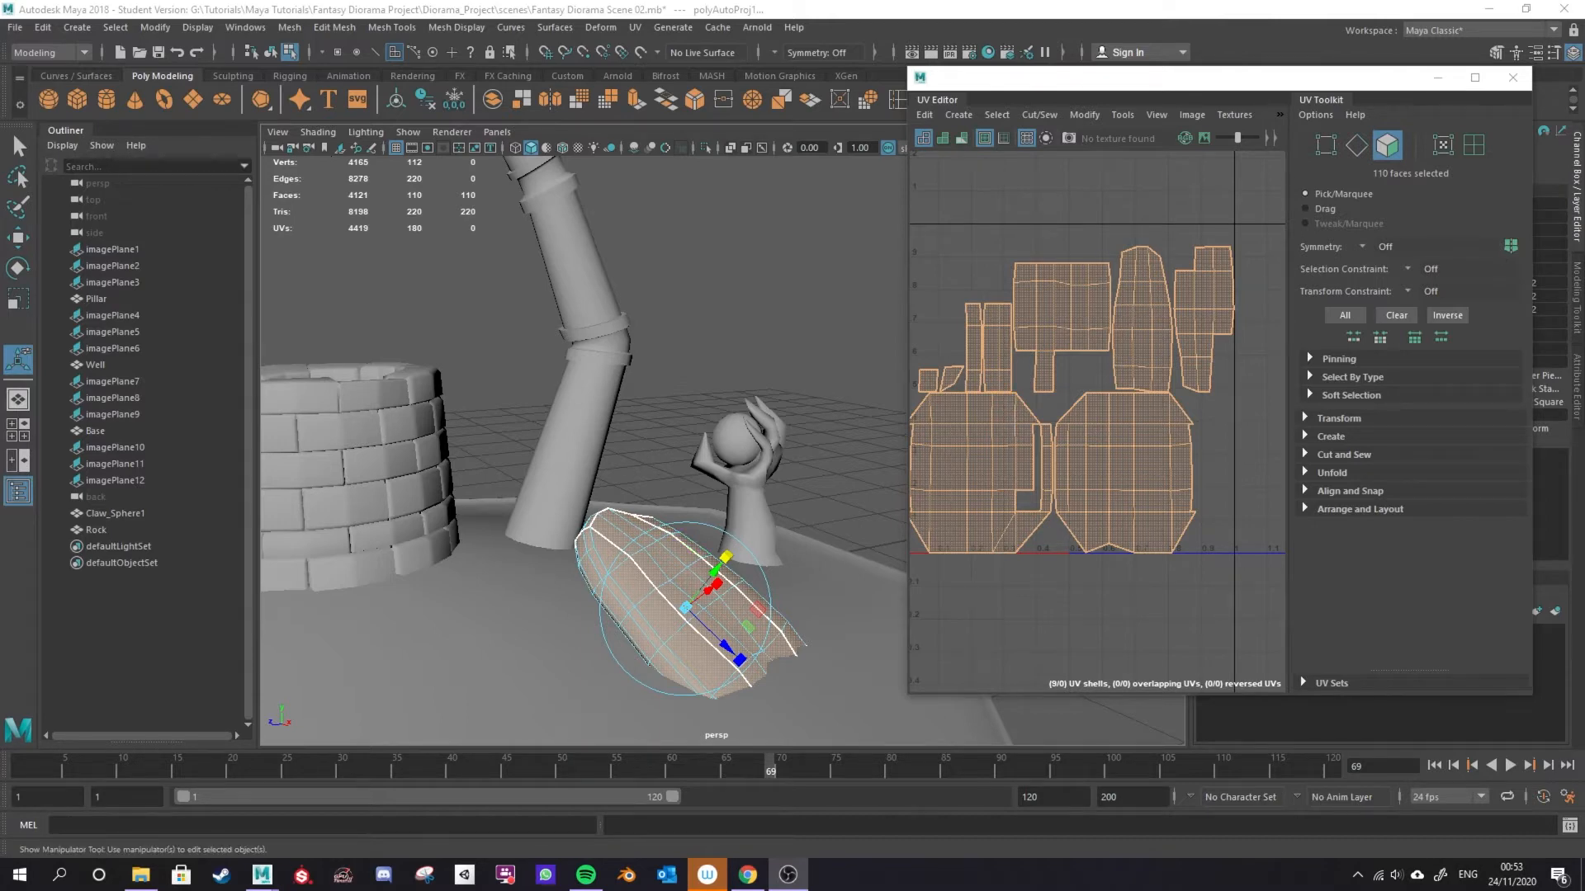
Apply a Best Plane UV projection to the Rock, using a face on its upper surface to define the projection plane.
{"action": "left_click", "coordinate": [634, 27]}
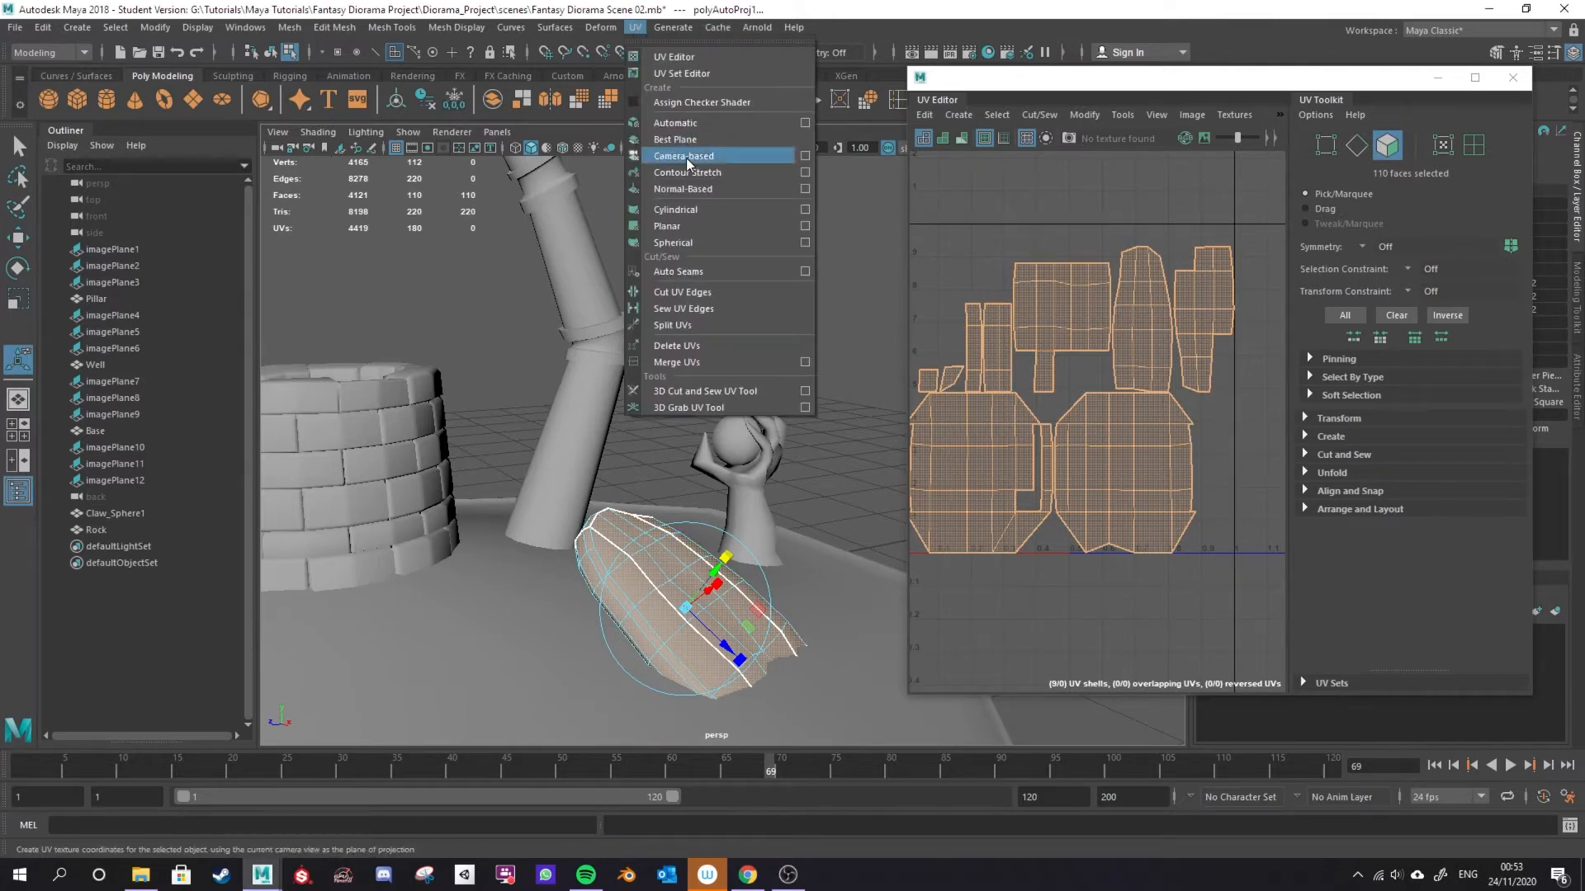
{"action": "left_click", "coordinate": [710, 140]}
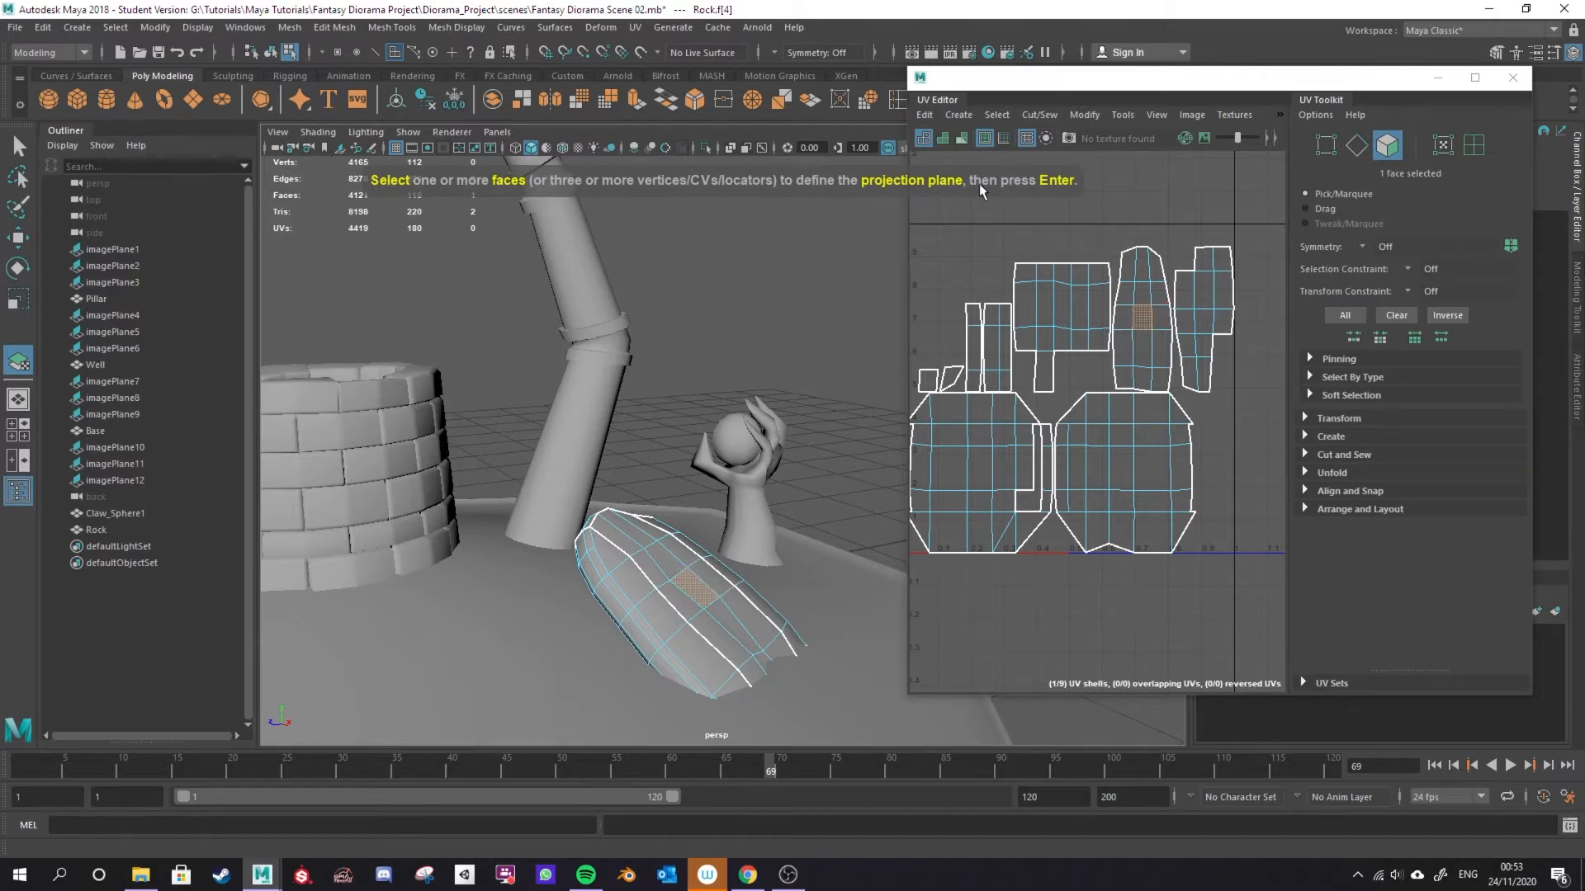
{"action": "key", "text": "Return"}
{"action": "scroll", "coordinate": [1014, 449], "scroll_direction": "down", "scroll_amount": 3}
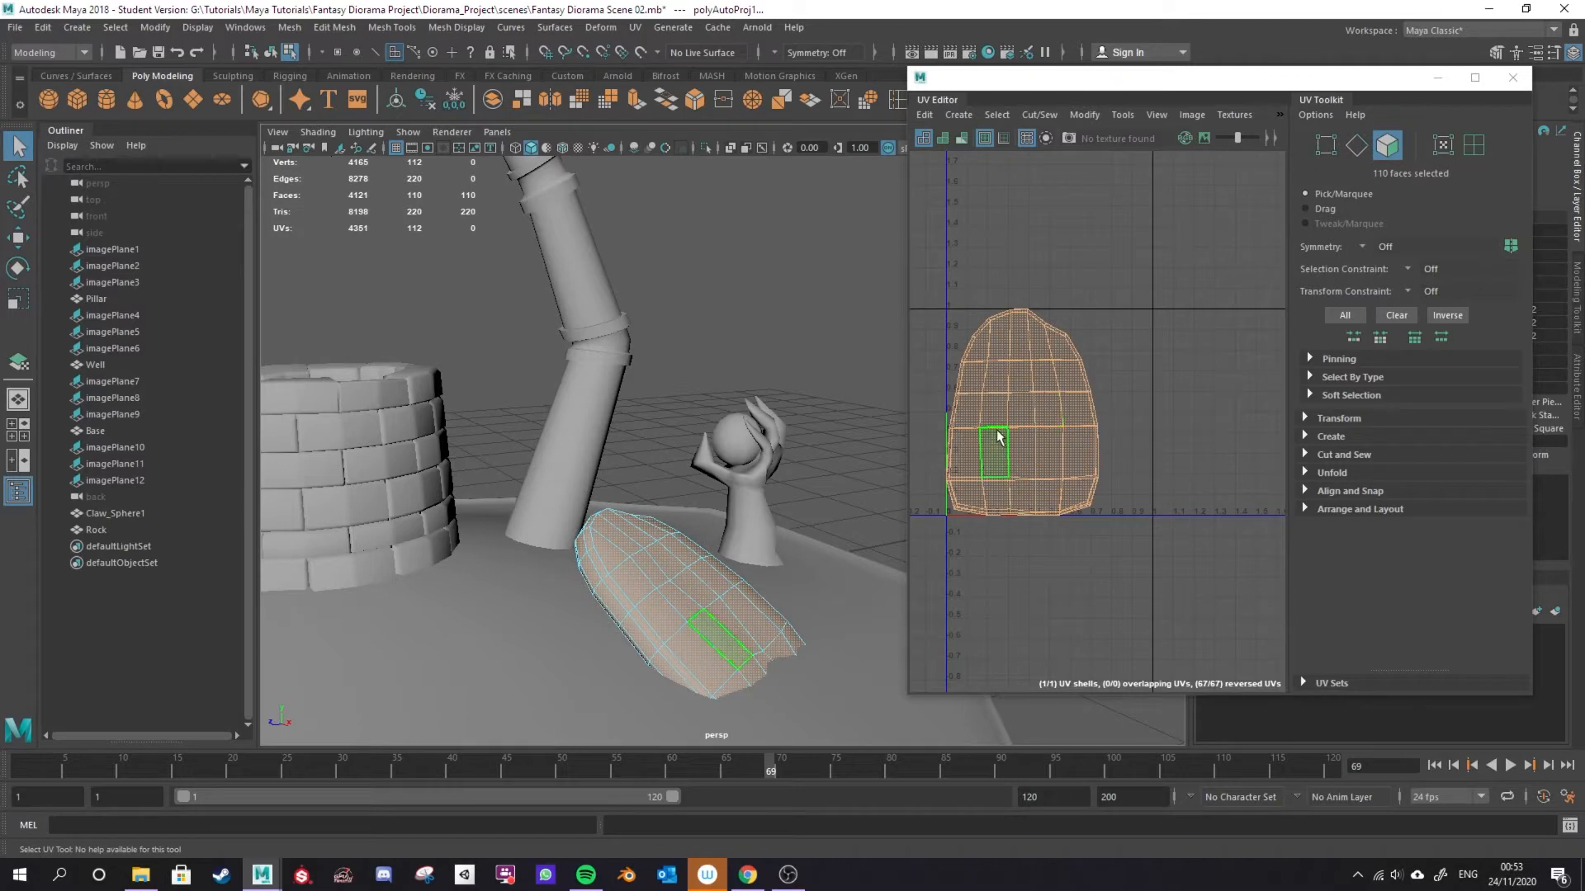
{"action": "left_click_drag", "start_coordinate": [647, 625], "coordinate": [655, 548], "text": "alt"}
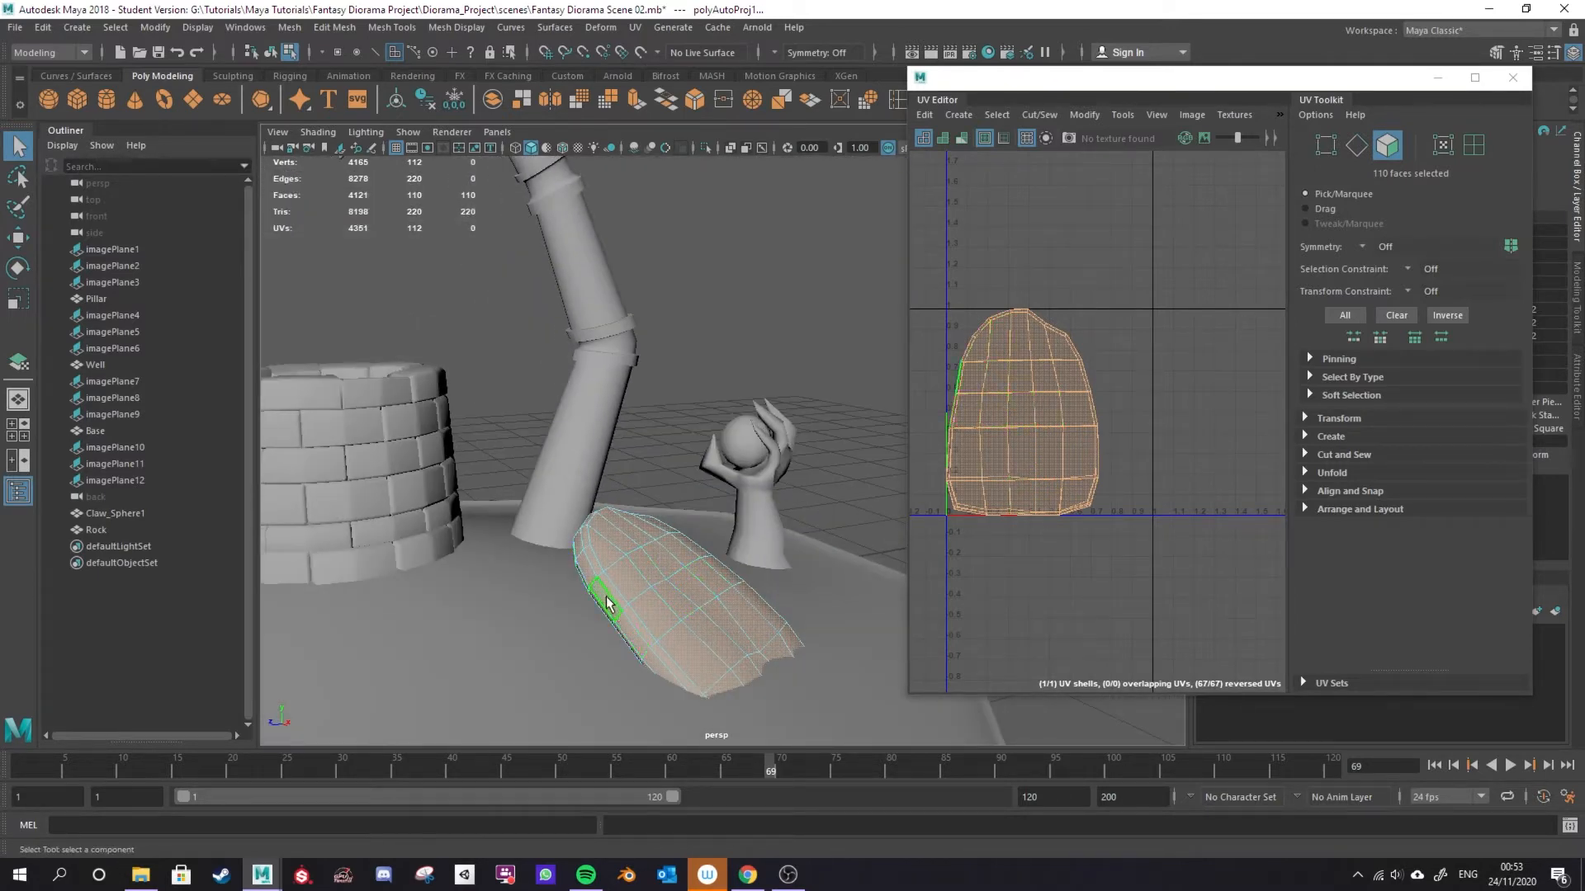
{"action": "left_click_drag", "start_coordinate": [761, 447], "coordinate": [739, 425], "text": "alt"}
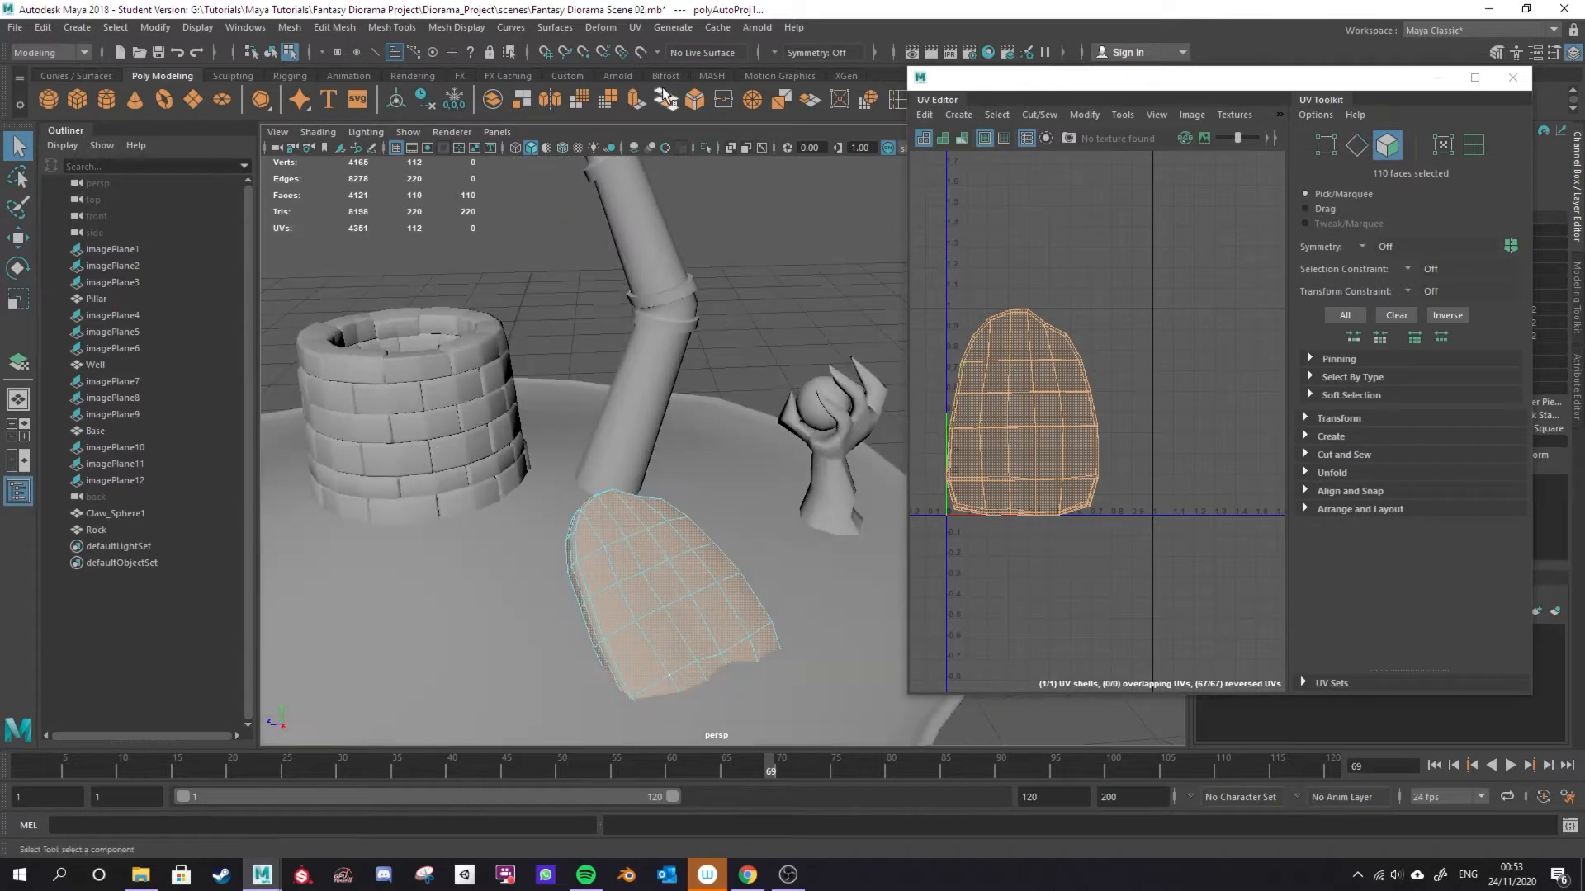
Try Camera-based, Cylindrical and Planar UV projections on the Rock.
{"action": "left_click", "coordinate": [635, 27]}
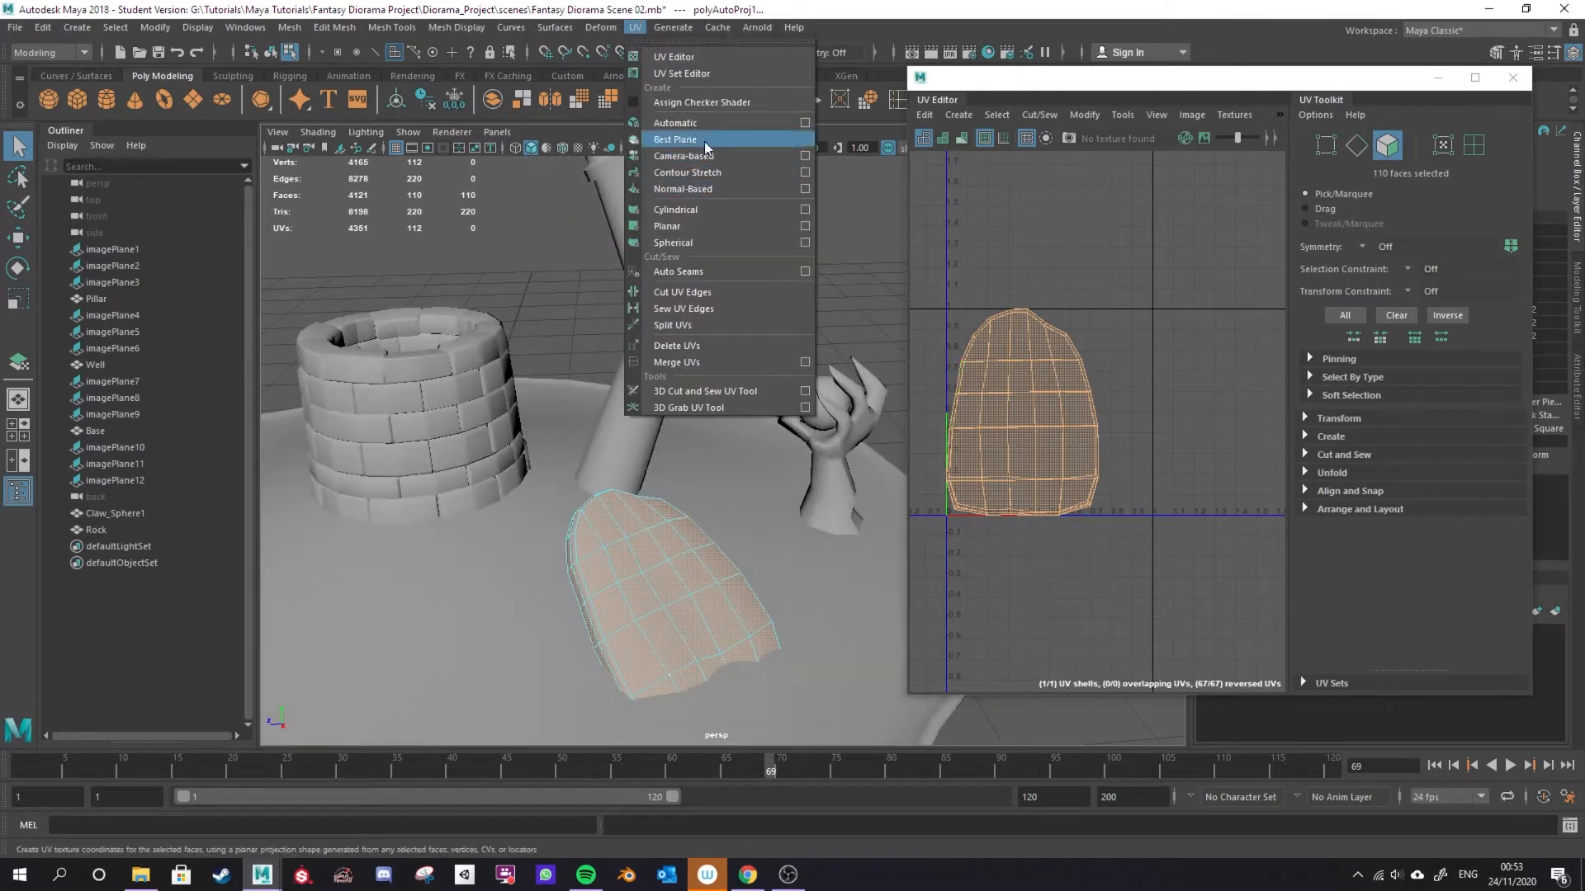
{"action": "left_click", "coordinate": [704, 172]}
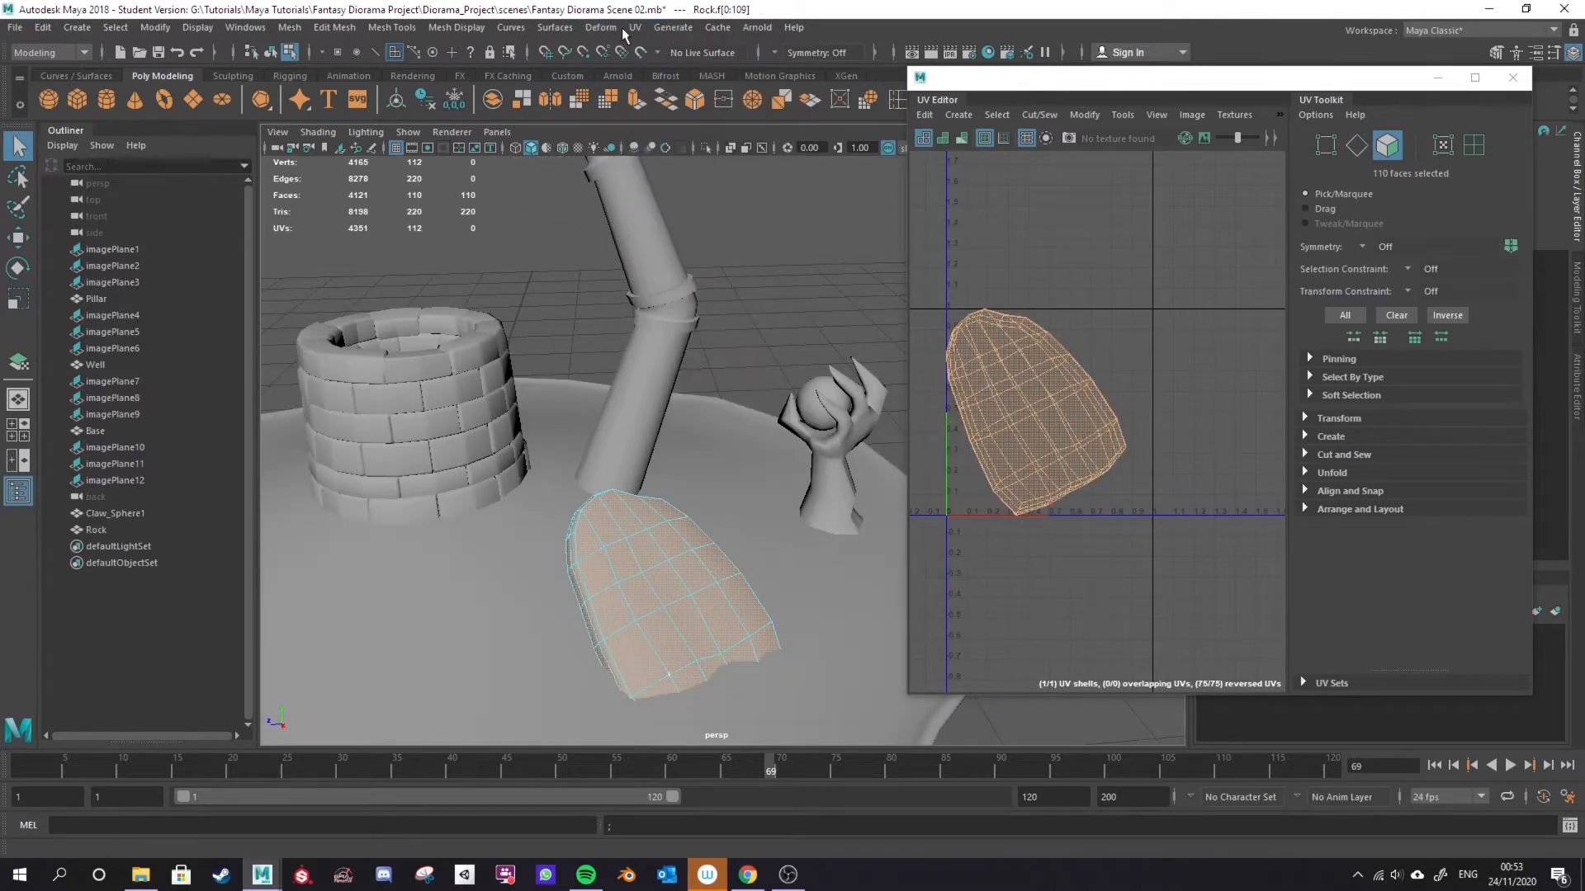
{"action": "left_click", "coordinate": [634, 28]}
{"action": "left_click", "coordinate": [710, 208]}
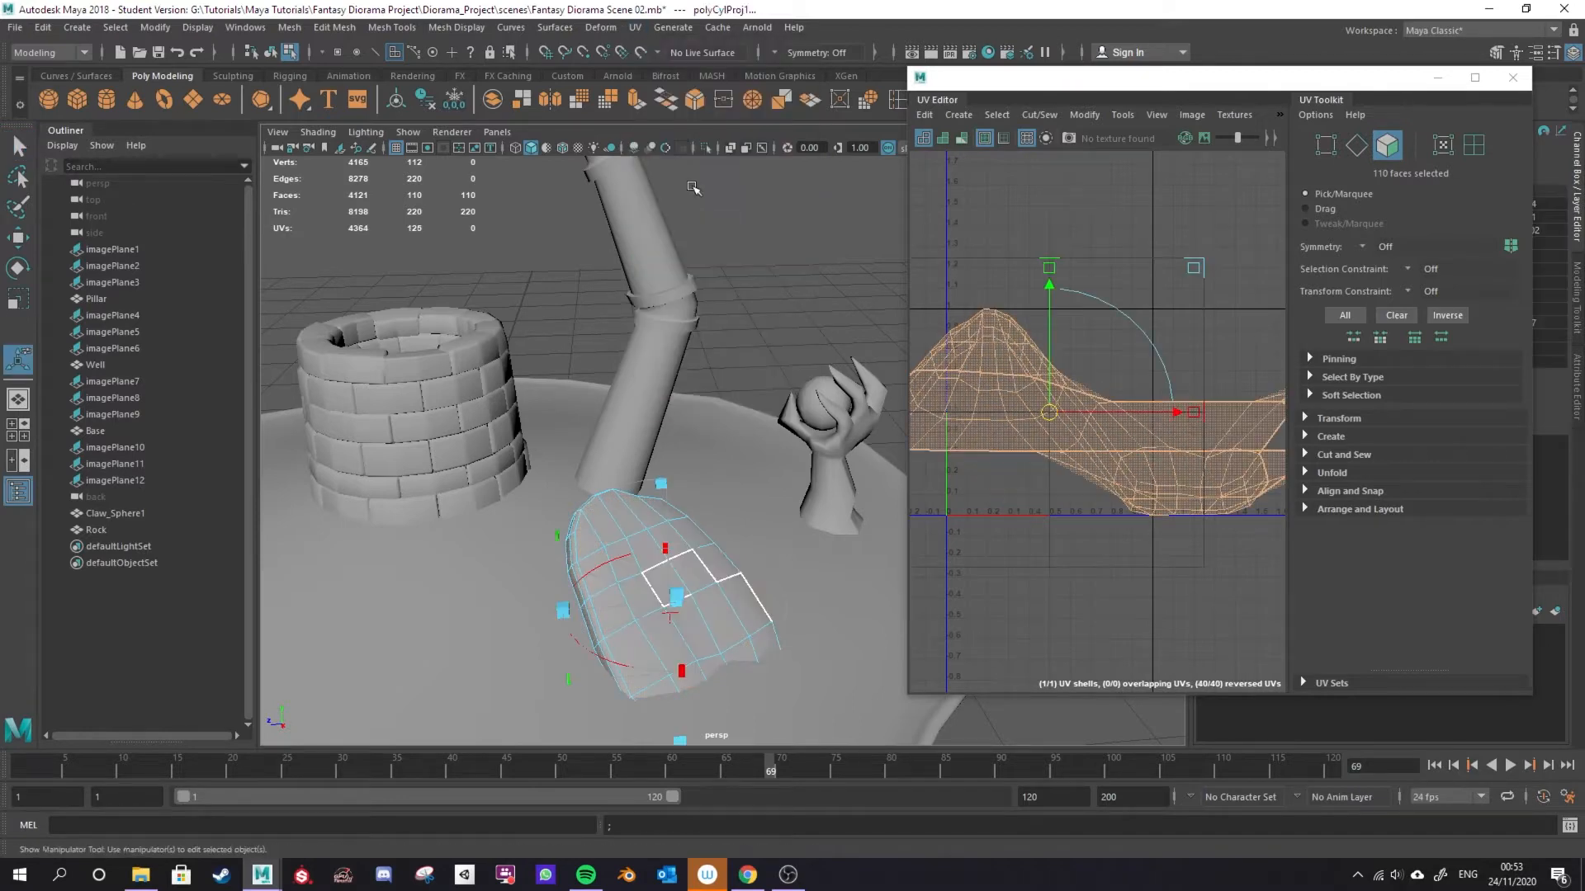
{"action": "left_click", "coordinate": [634, 28]}
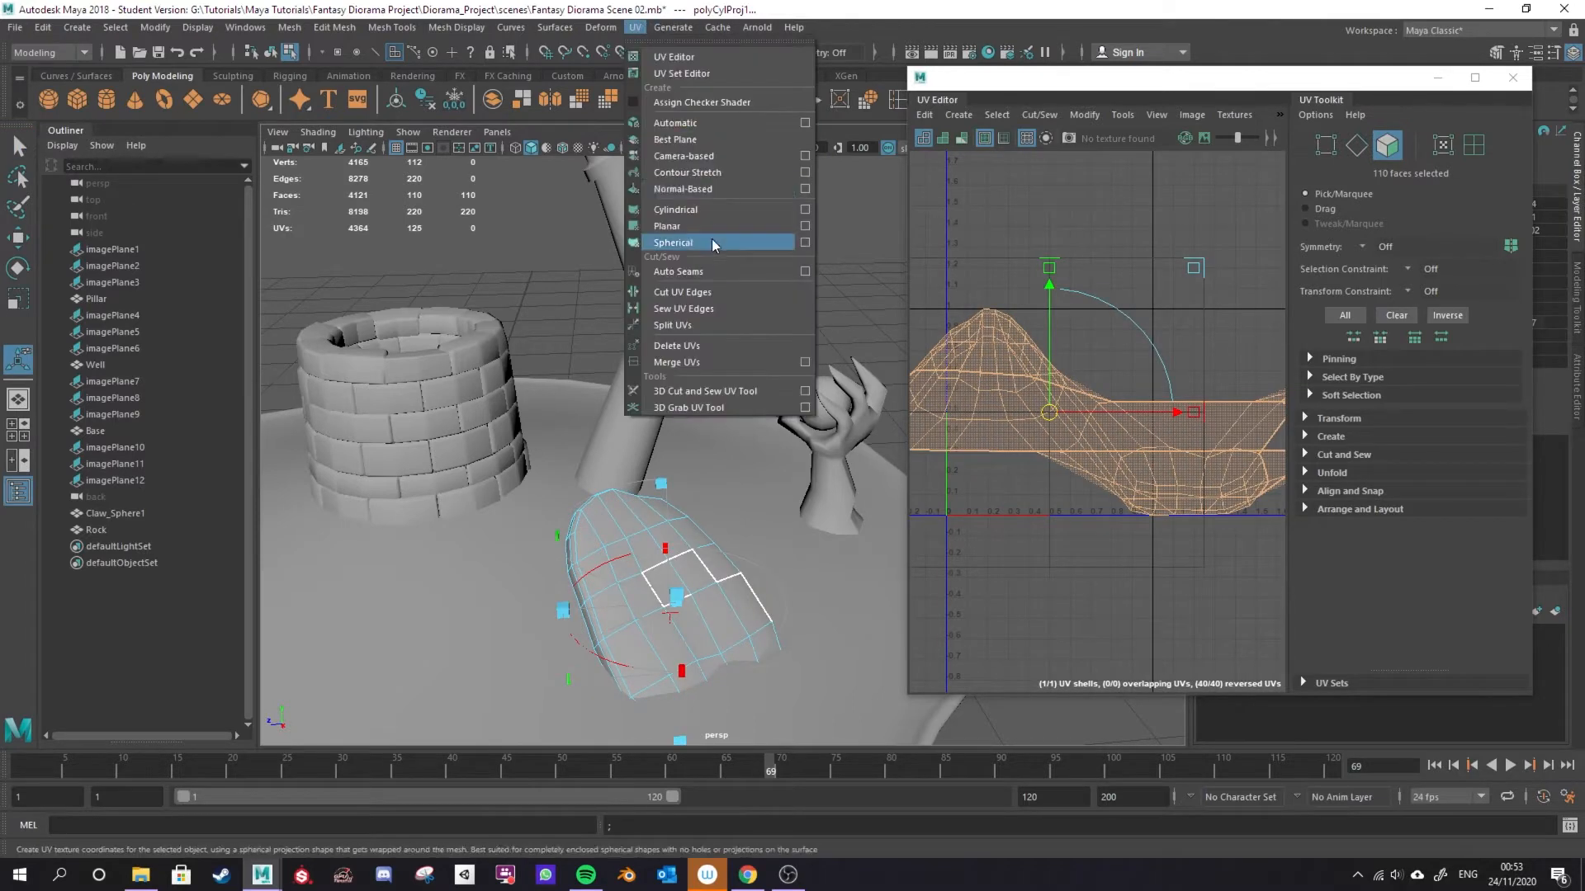
{"action": "left_click", "coordinate": [710, 243]}
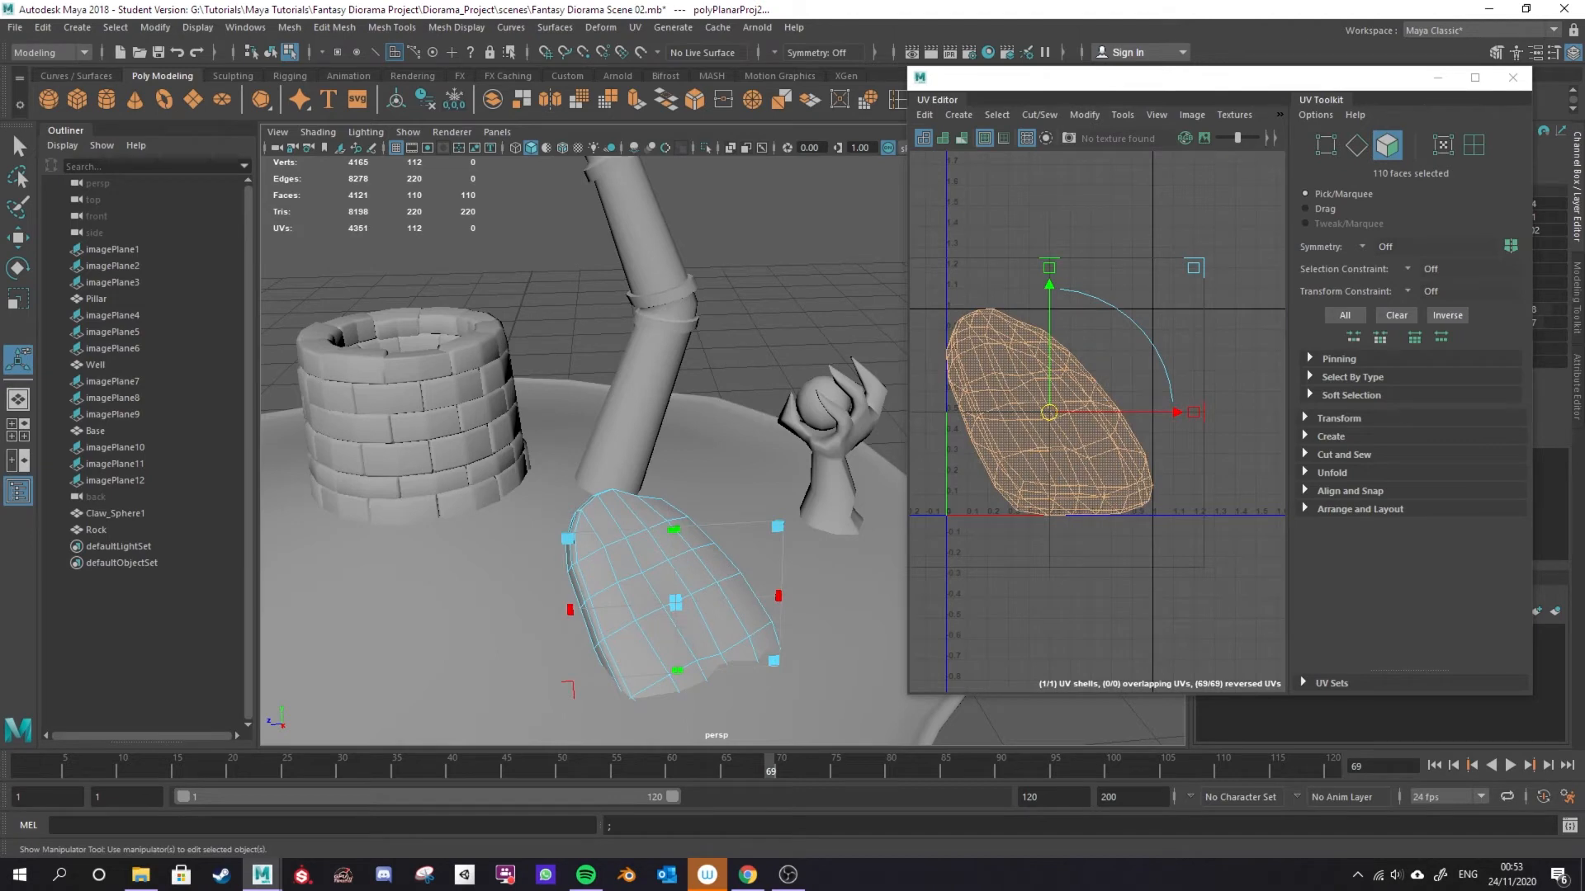
Move the UV Editor clear of the shelf and apply an Automatic UV projection to the Rock.
{"action": "left_click_drag", "start_coordinate": [1078, 71], "coordinate": [1091, 138]}
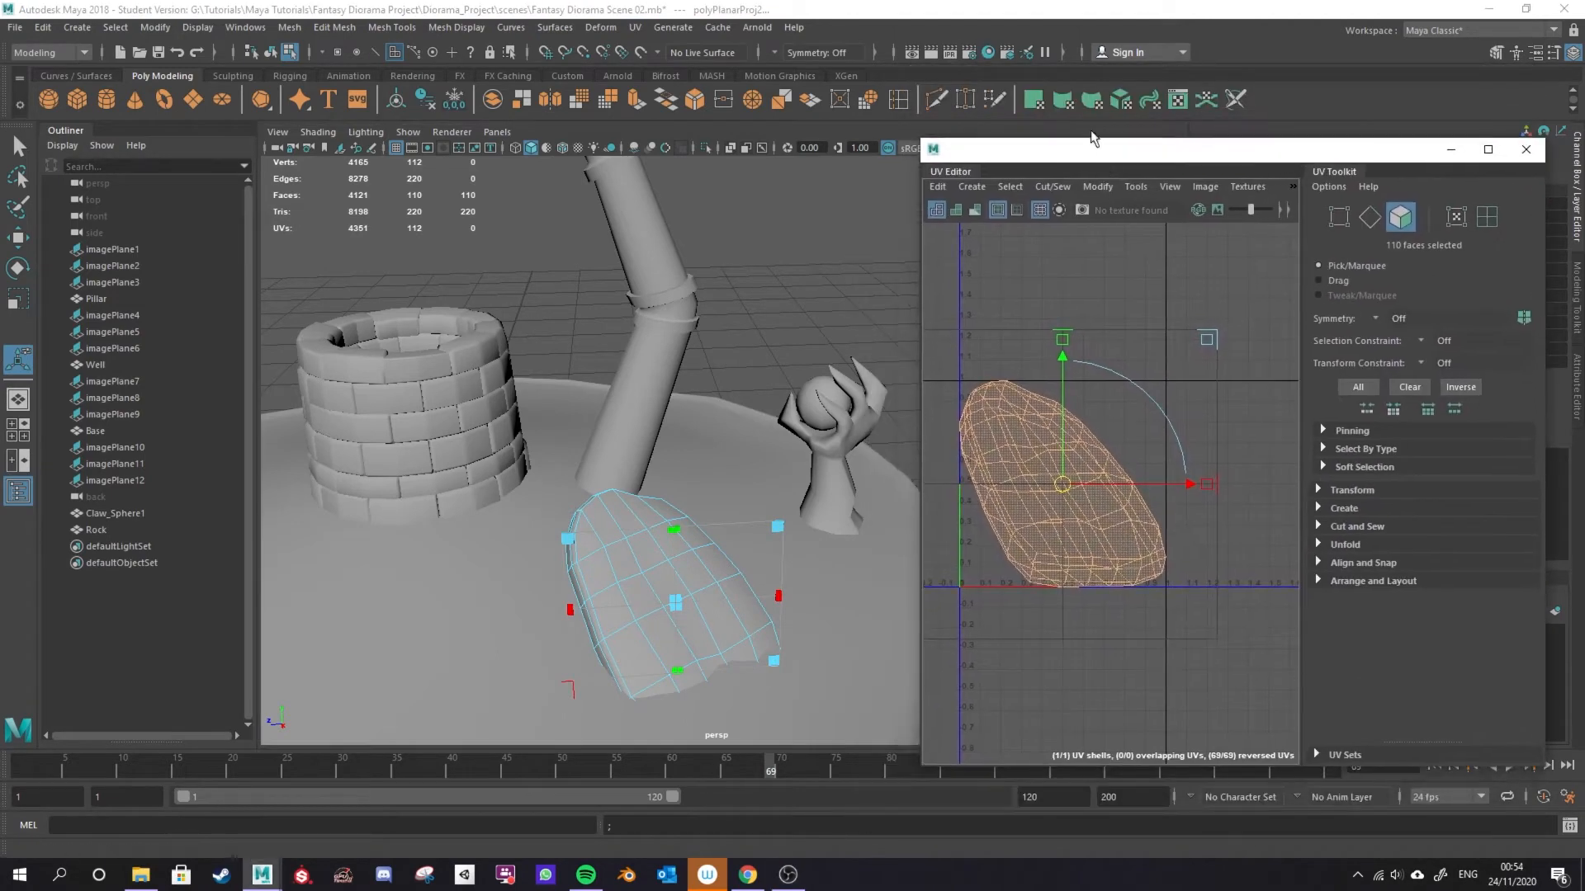
{"action": "left_click", "coordinate": [1120, 99]}
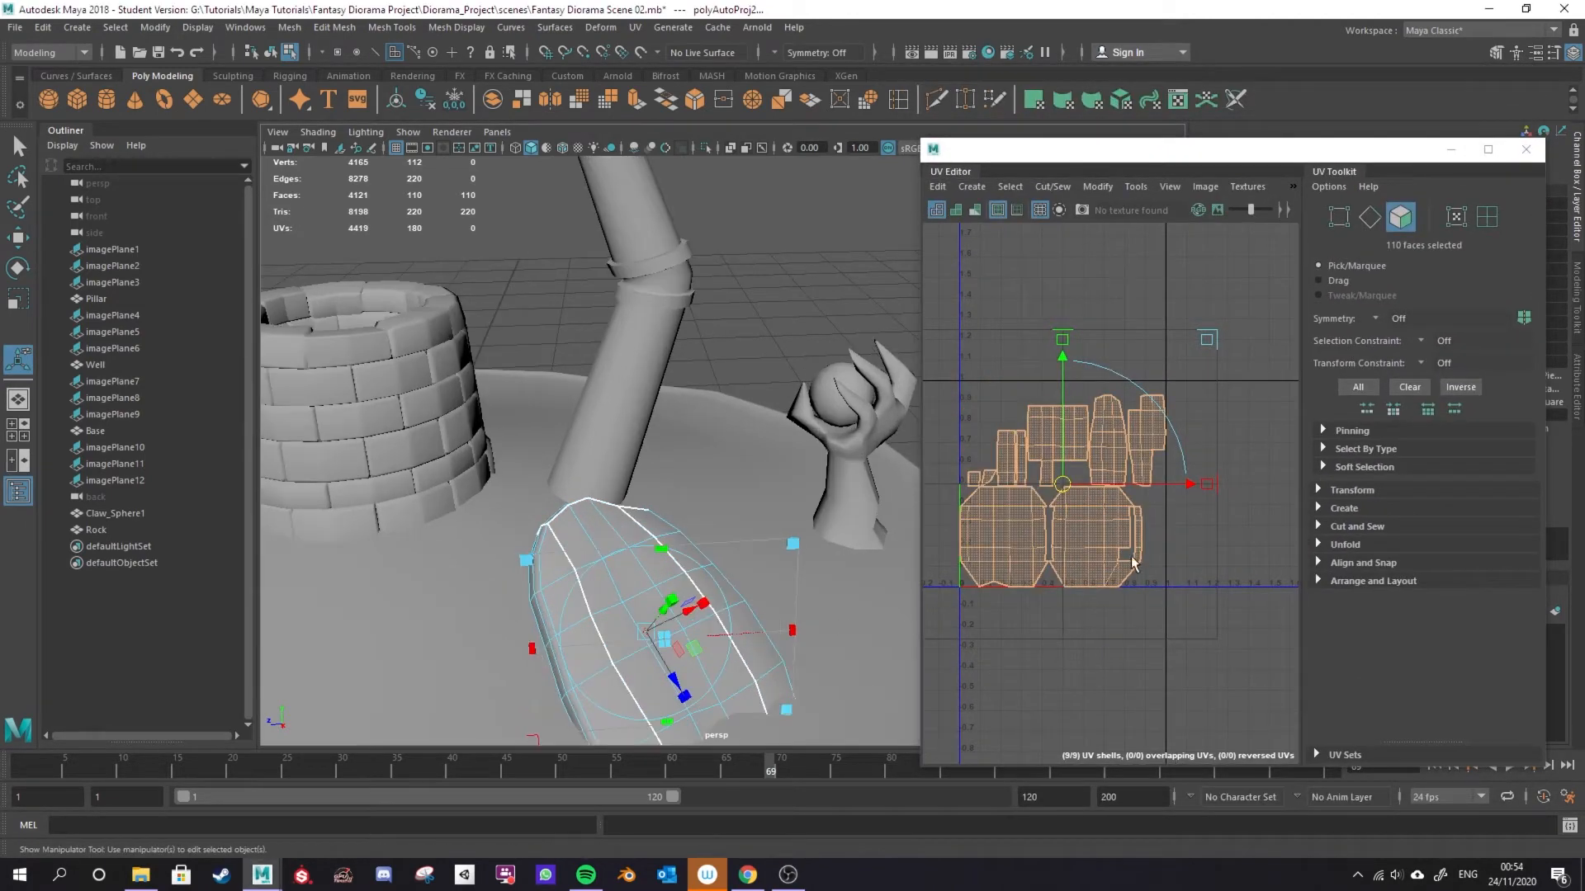
Set the UV Editor to UV Shell selection and activate the Select tool.
{"action": "scroll", "coordinate": [1132, 562], "scroll_direction": "up", "scroll_amount": 3}
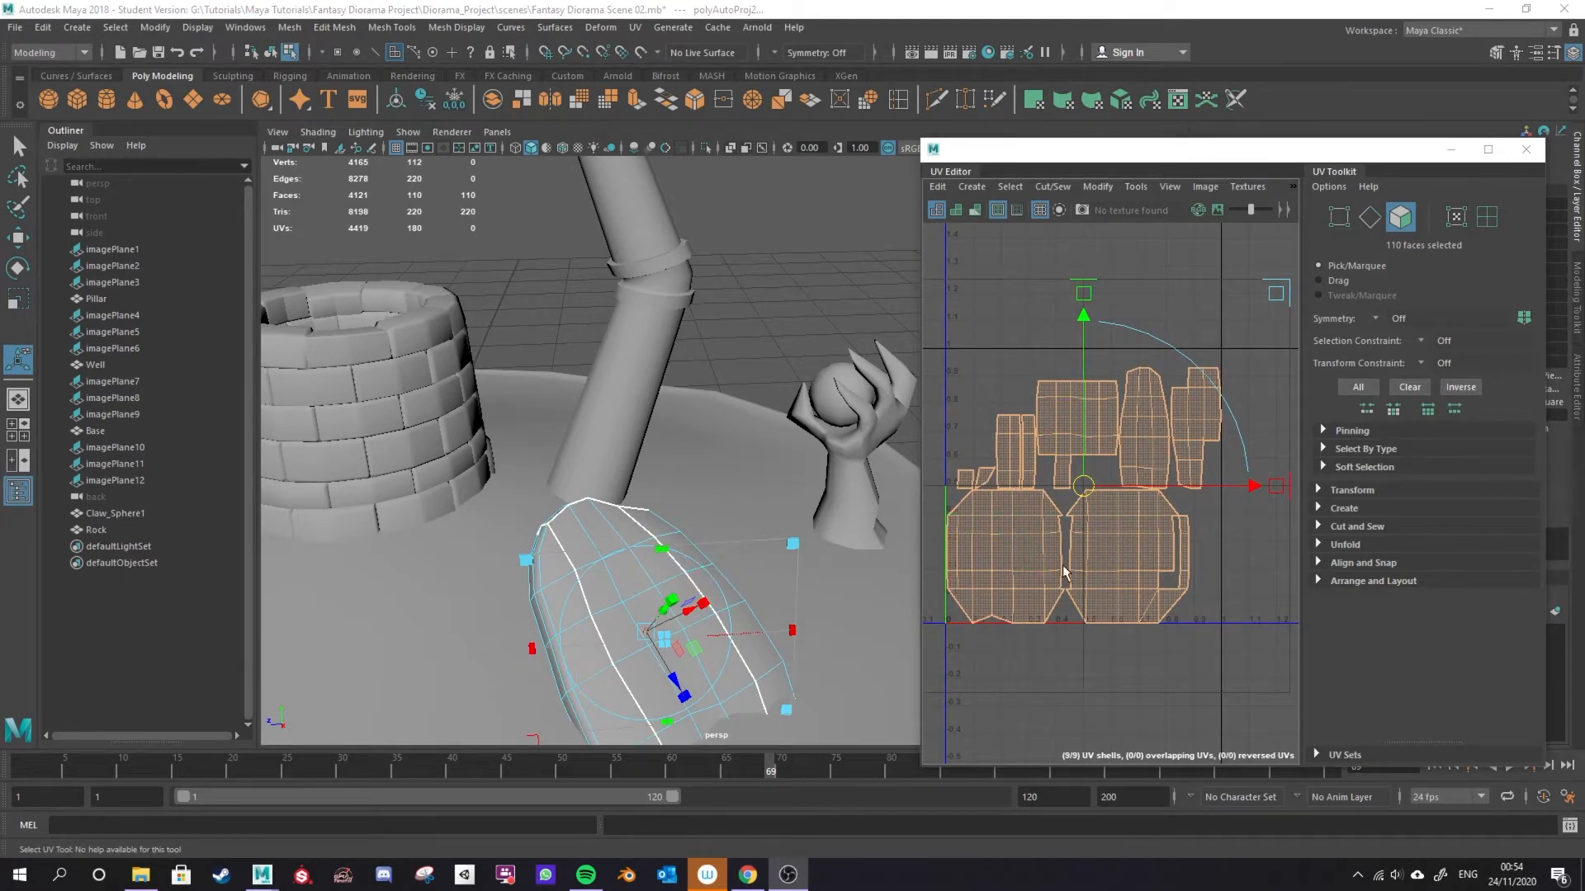
{"action": "scroll", "coordinate": [1084, 550], "scroll_direction": "up", "scroll_amount": 5}
{"action": "right_click", "coordinate": [1019, 552]}
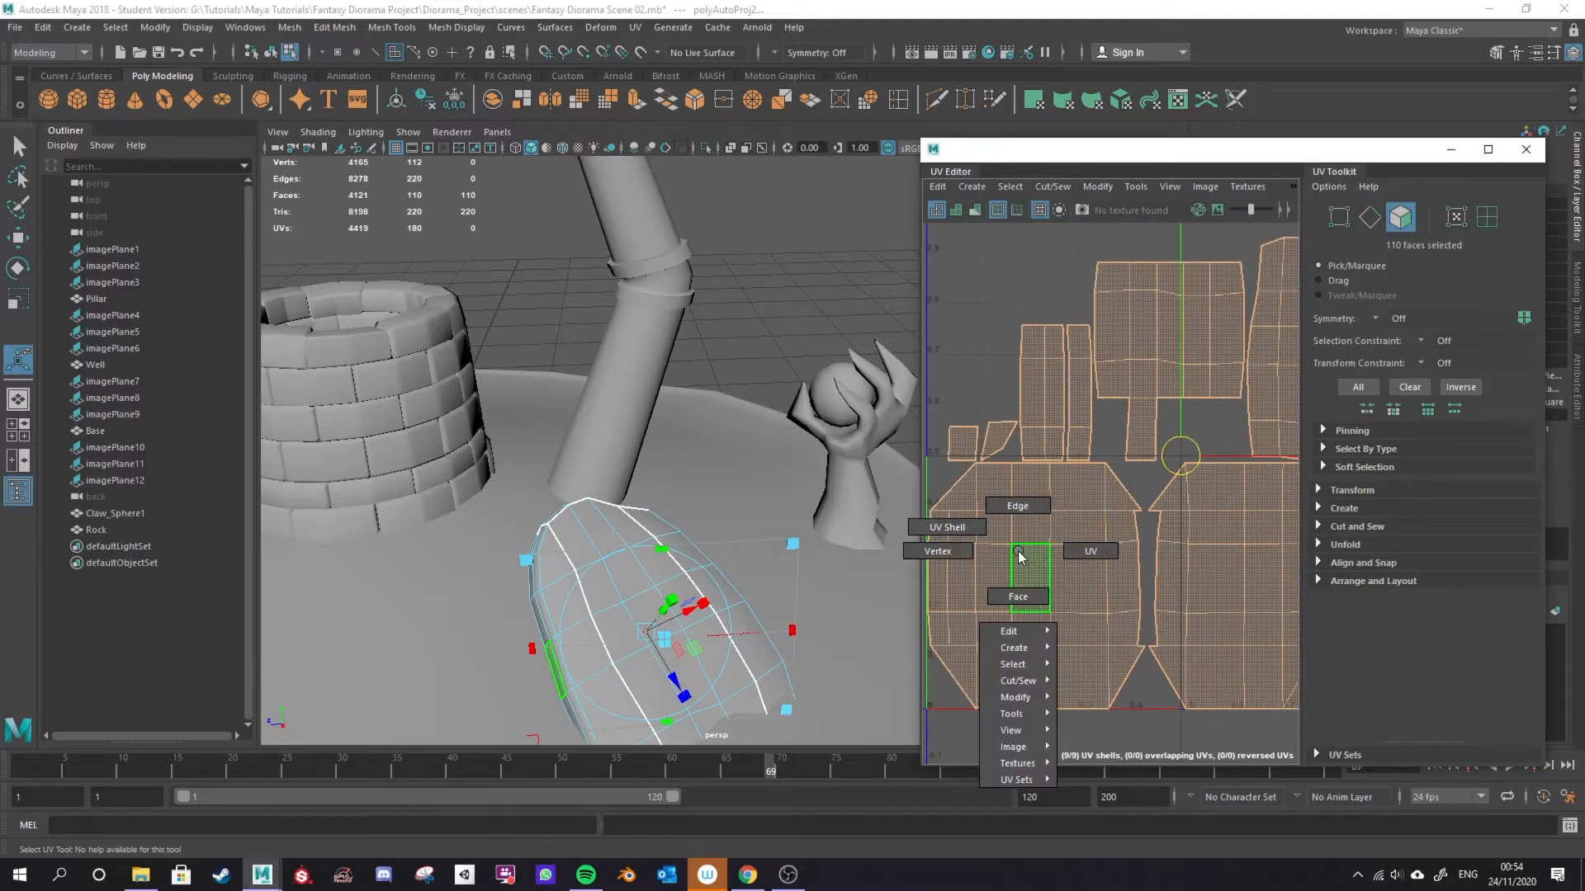
{"action": "left_click", "coordinate": [968, 534]}
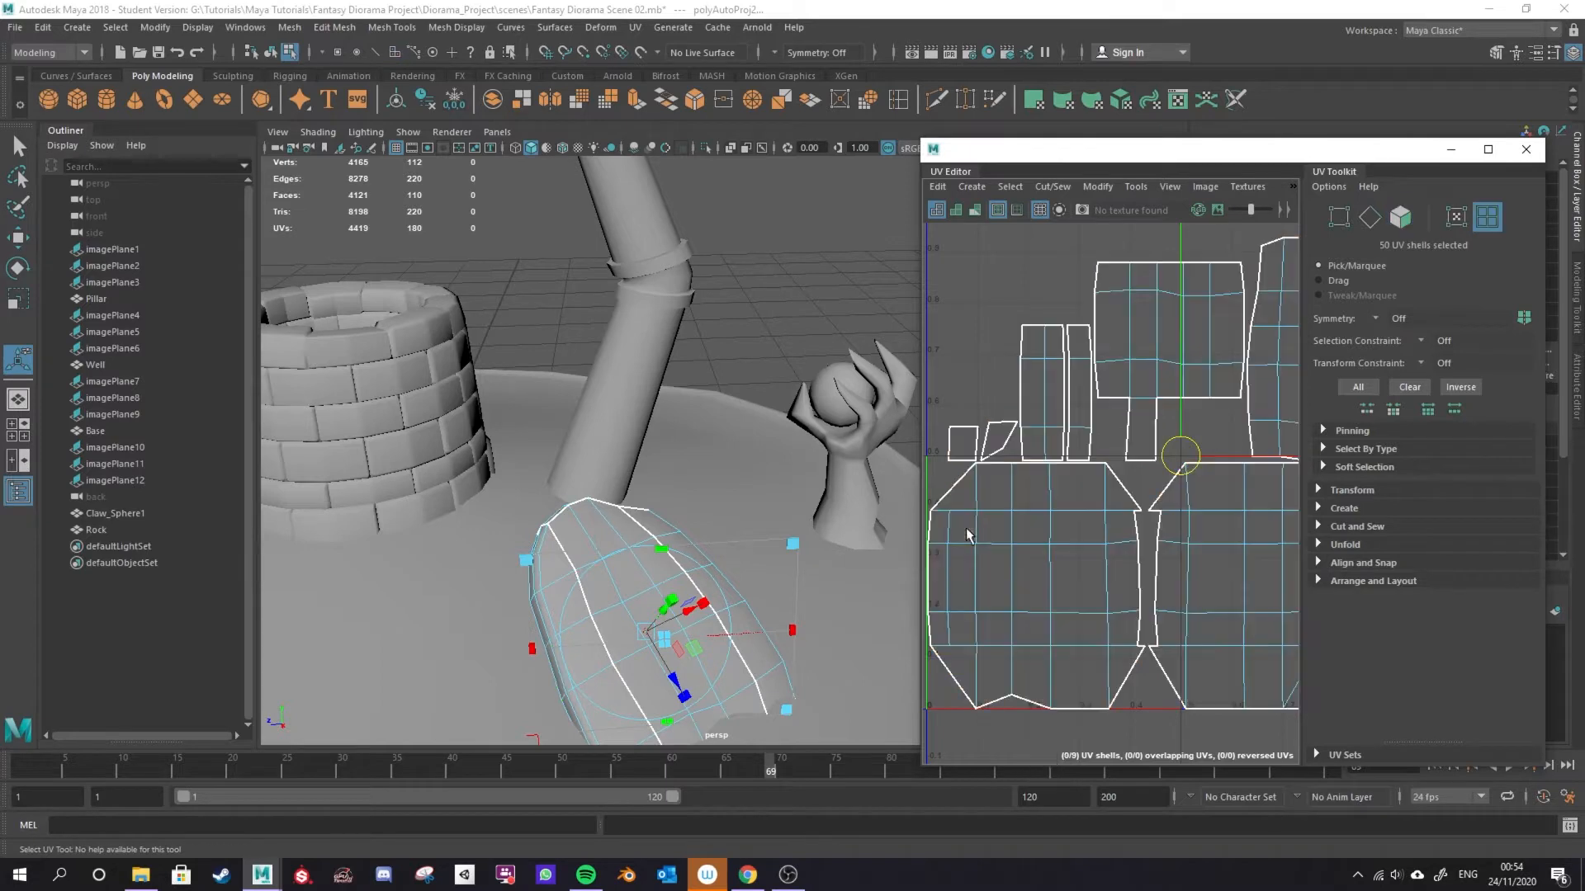
{"action": "key", "text": "q"}
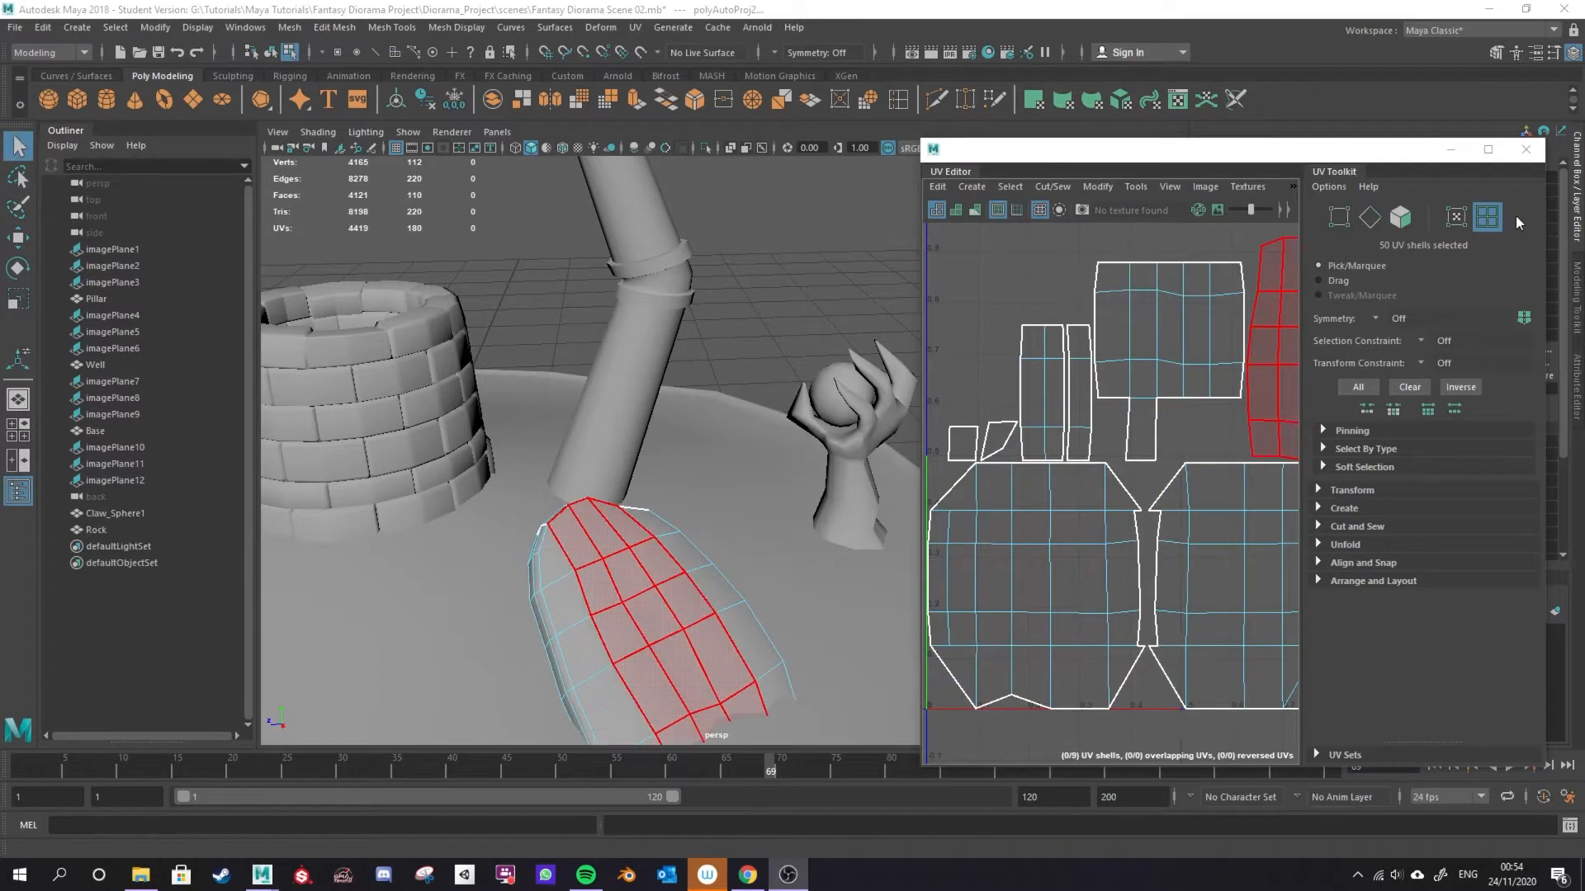
Cycle the UV Toolkit's component selection through vertex, face, UV shell and UV modes.
{"action": "left_click", "coordinate": [1339, 217]}
{"action": "left_click", "coordinate": [1400, 217]}
{"action": "left_click", "coordinate": [1486, 216]}
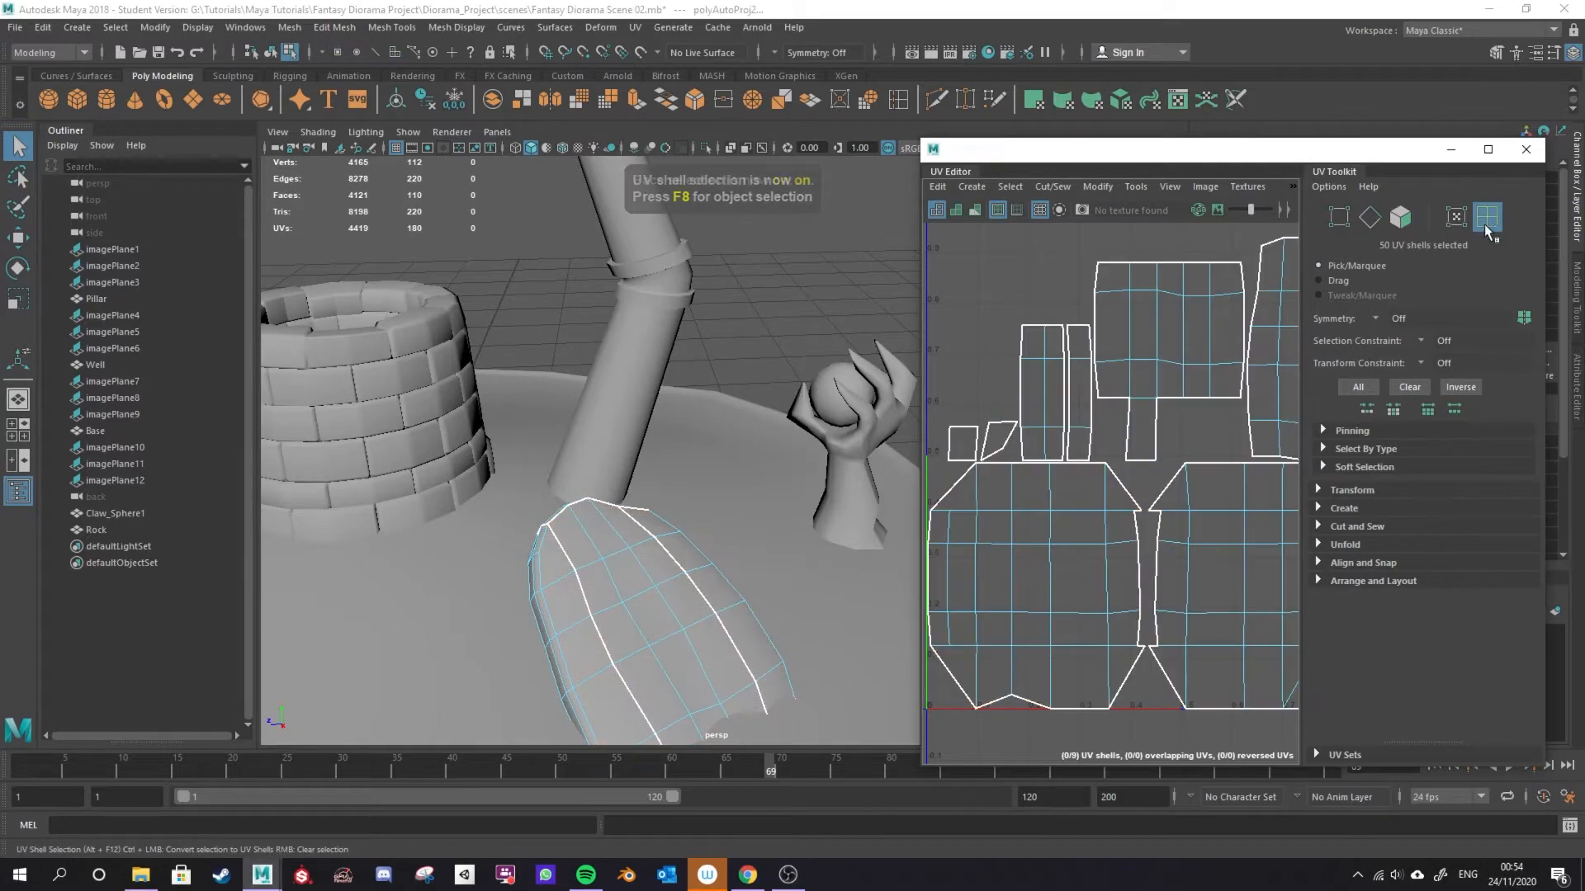
{"action": "left_click", "coordinate": [1456, 216]}
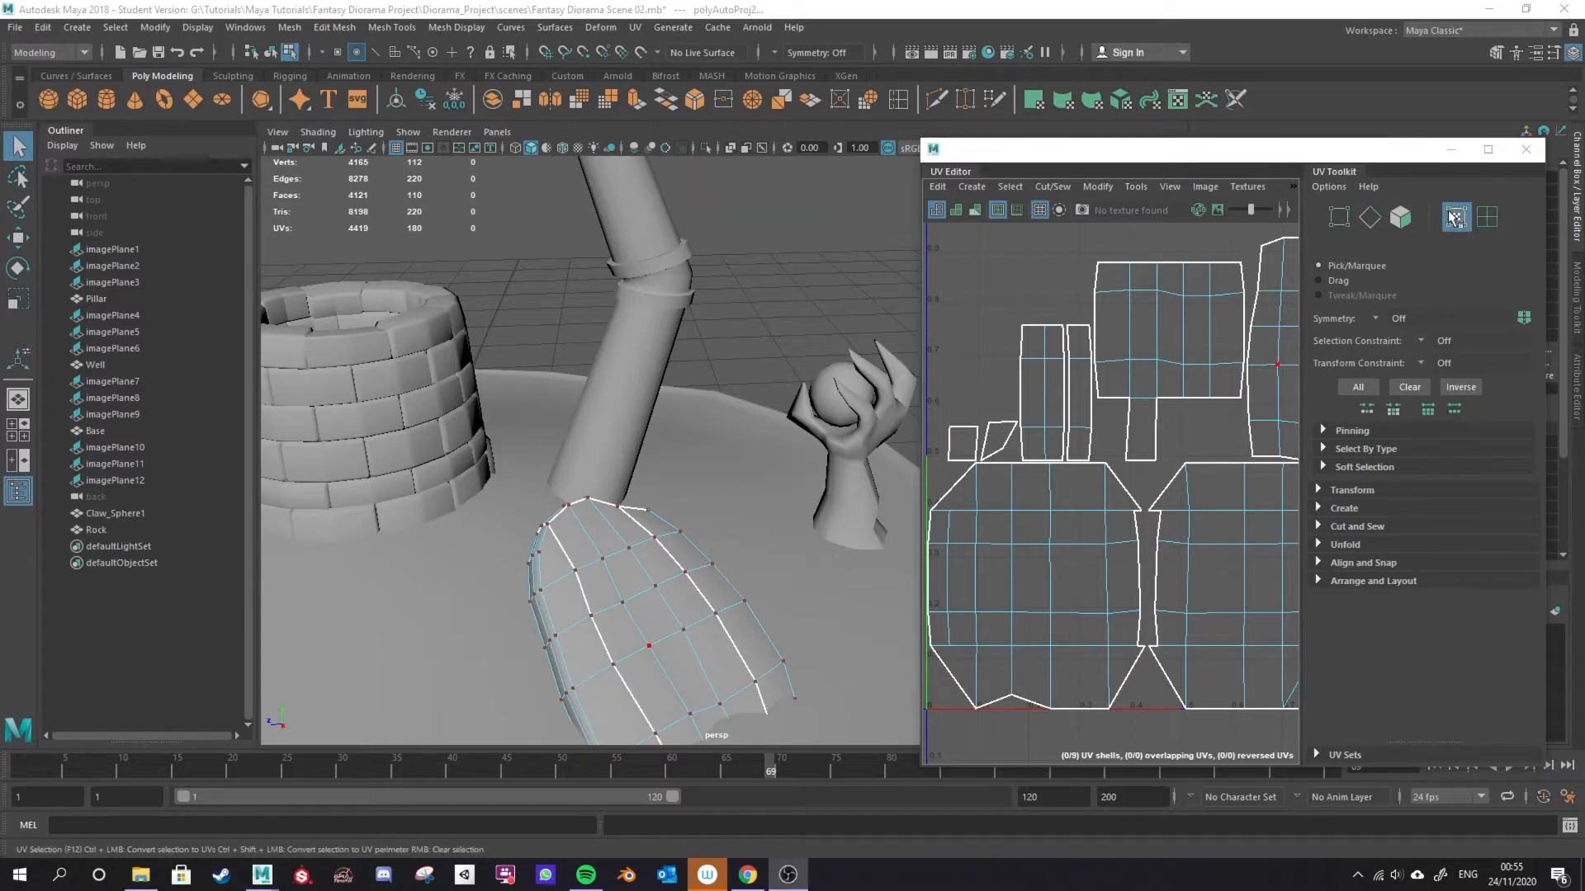
{"action": "left_click", "coordinate": [1180, 364]}
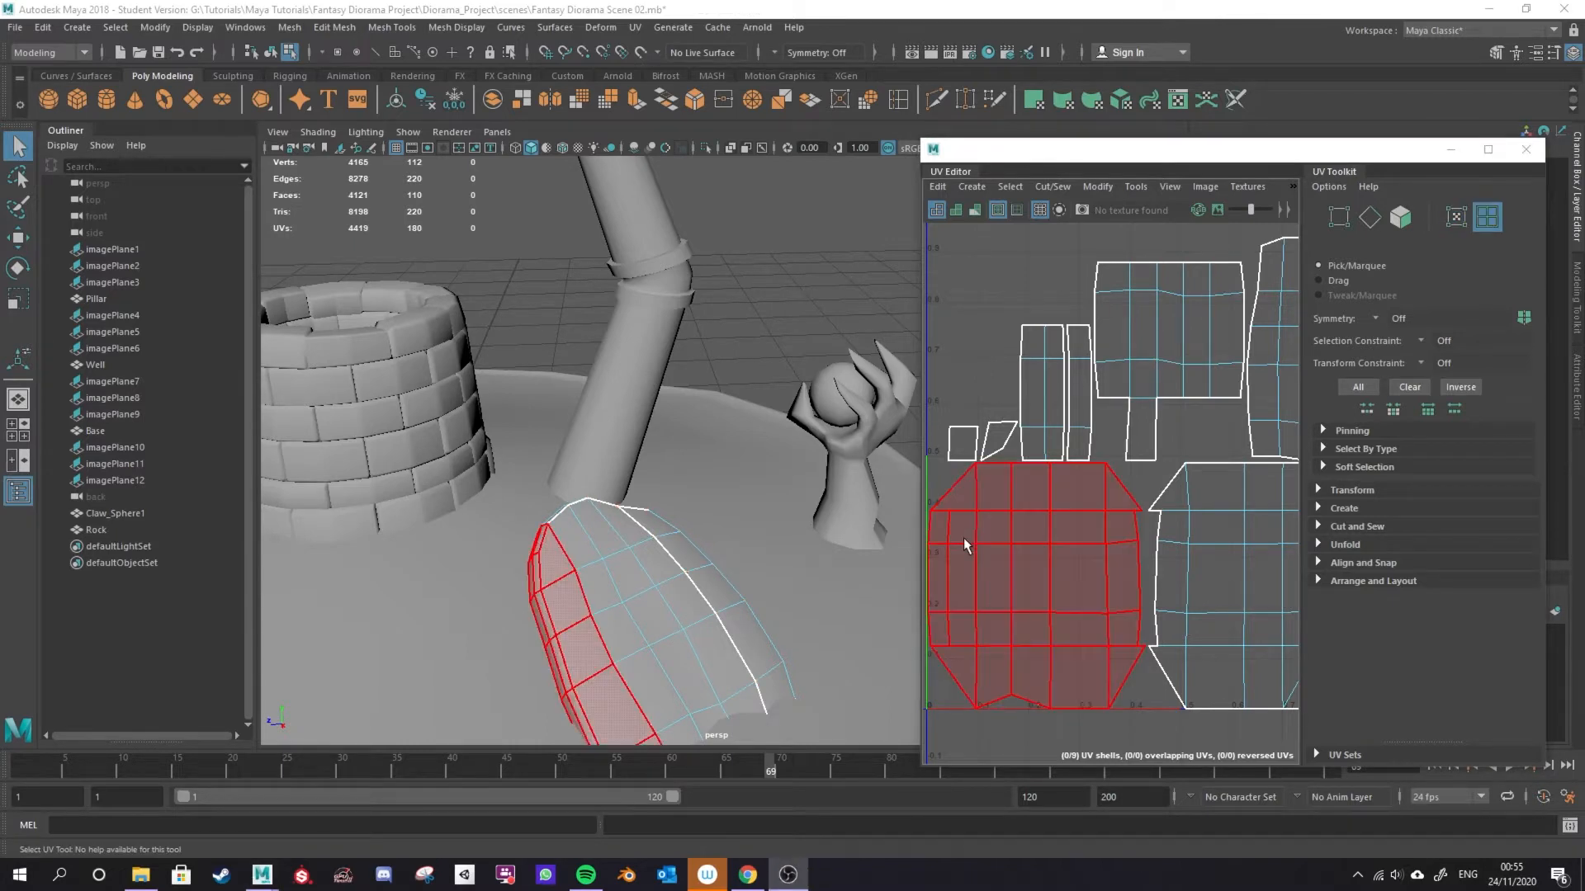
Try selecting individual Rock shells and moving the large lower-left one sideways, and undo the move.
{"action": "scroll", "coordinate": [1054, 513], "scroll_direction": "down", "scroll_amount": 3}
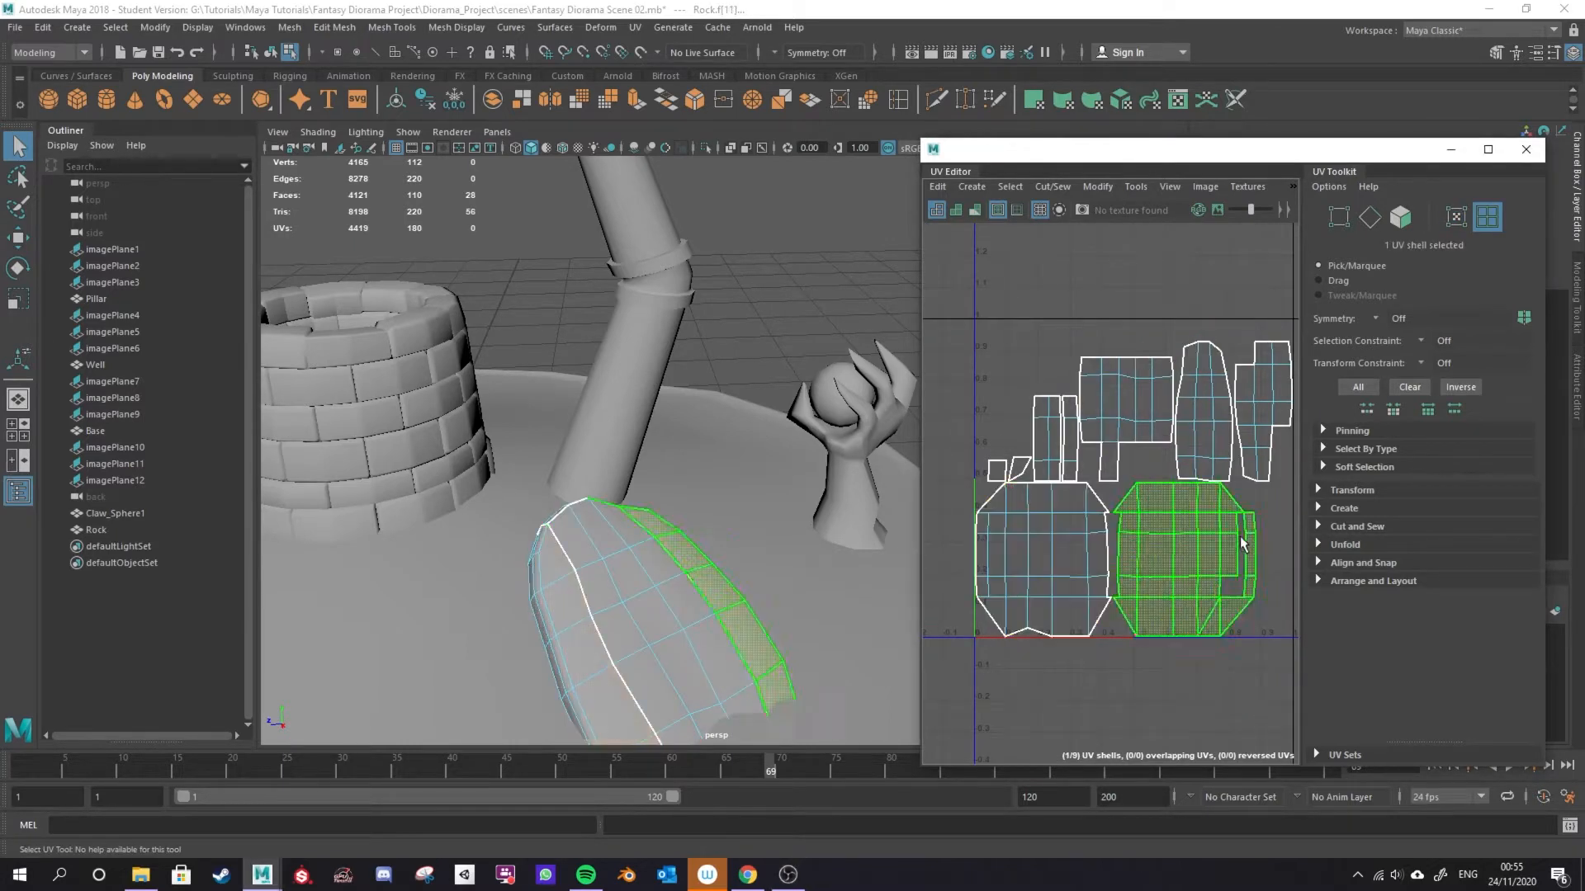
{"action": "left_click", "coordinate": [1203, 412]}
{"action": "left_click", "coordinate": [1176, 553]}
{"action": "left_click", "coordinate": [1077, 545]}
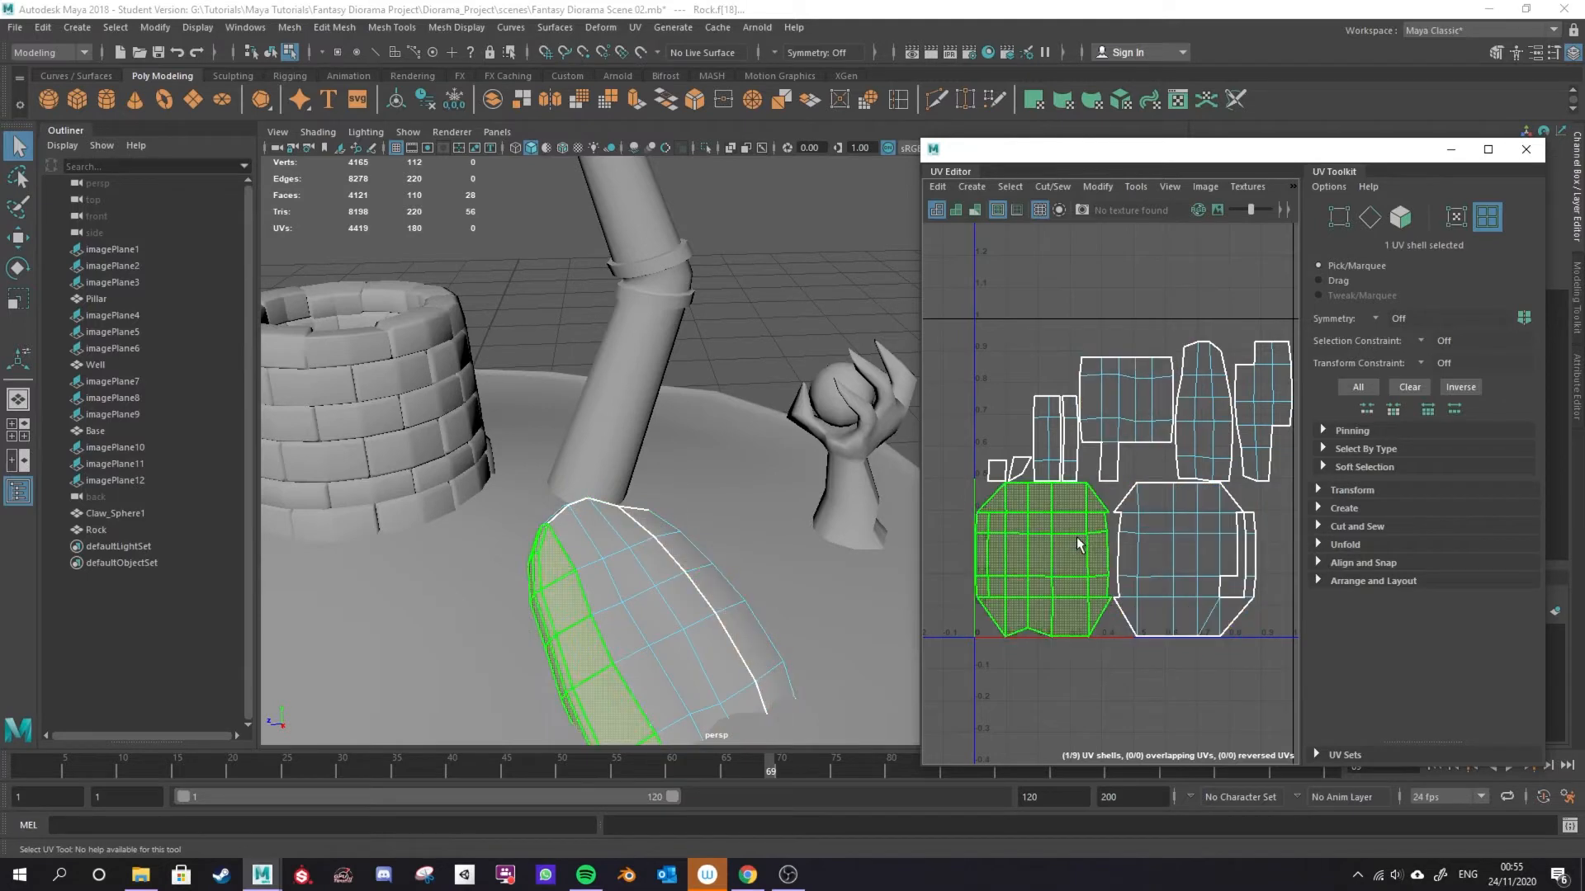
{"action": "key", "text": "w"}
{"action": "left_click_drag", "start_coordinate": [1060, 561], "coordinate": [1119, 566]}
{"action": "key", "text": "ctrl+z"}
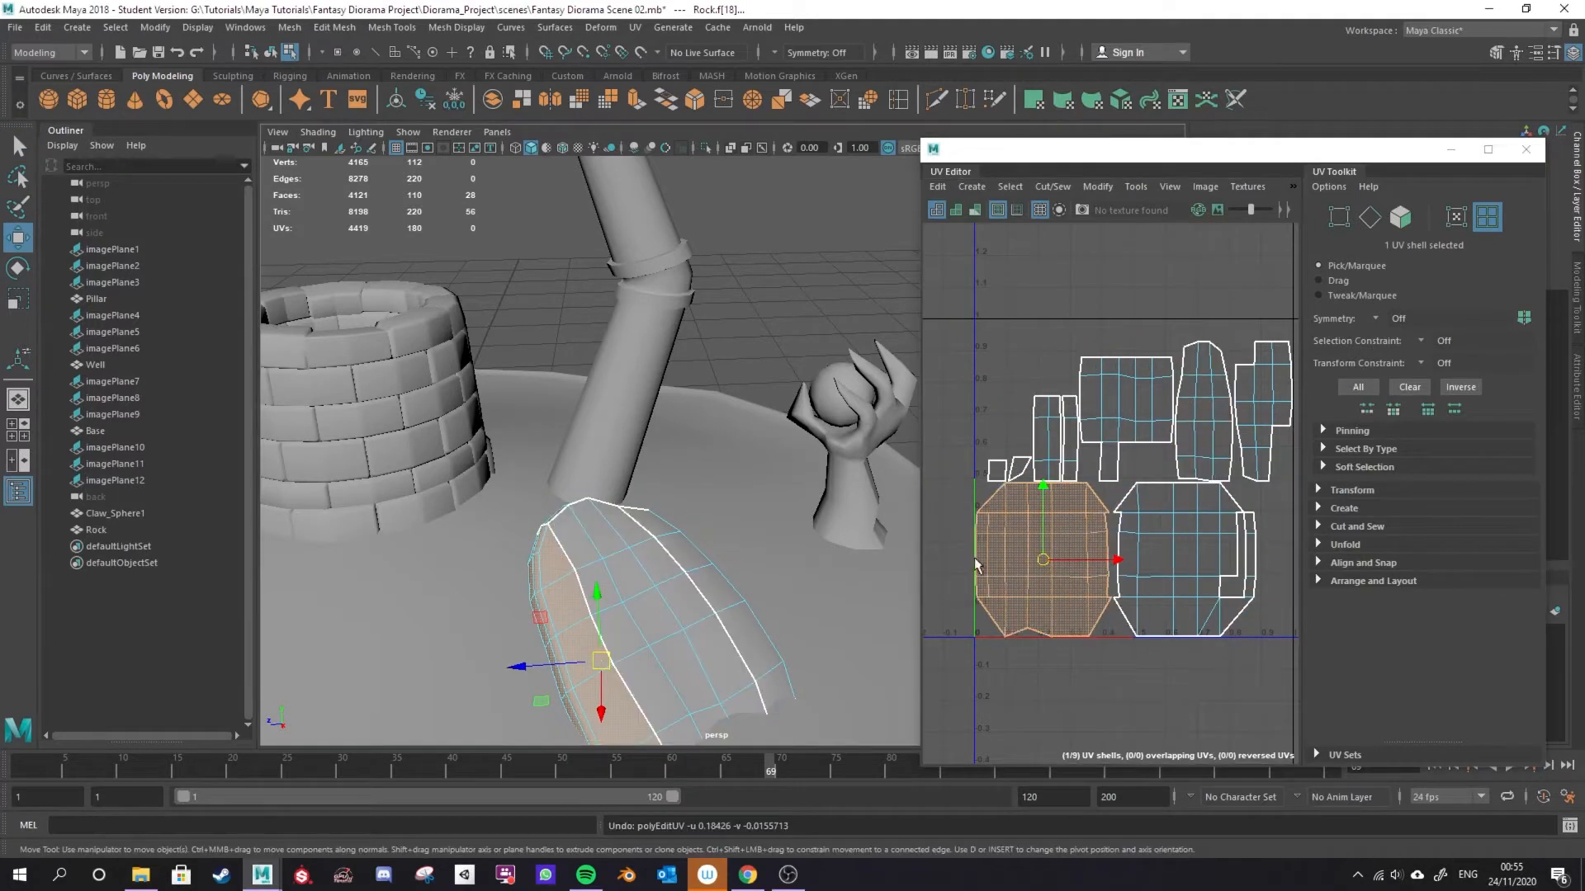
Select UV shells directly on the Rock's surface in the viewport to compare them with their layout in the UV Editor.
{"action": "left_click", "coordinate": [612, 537]}
{"action": "left_click", "coordinate": [716, 588]}
{"action": "right_click_drag", "start_coordinate": [634, 558], "coordinate": [689, 449]}
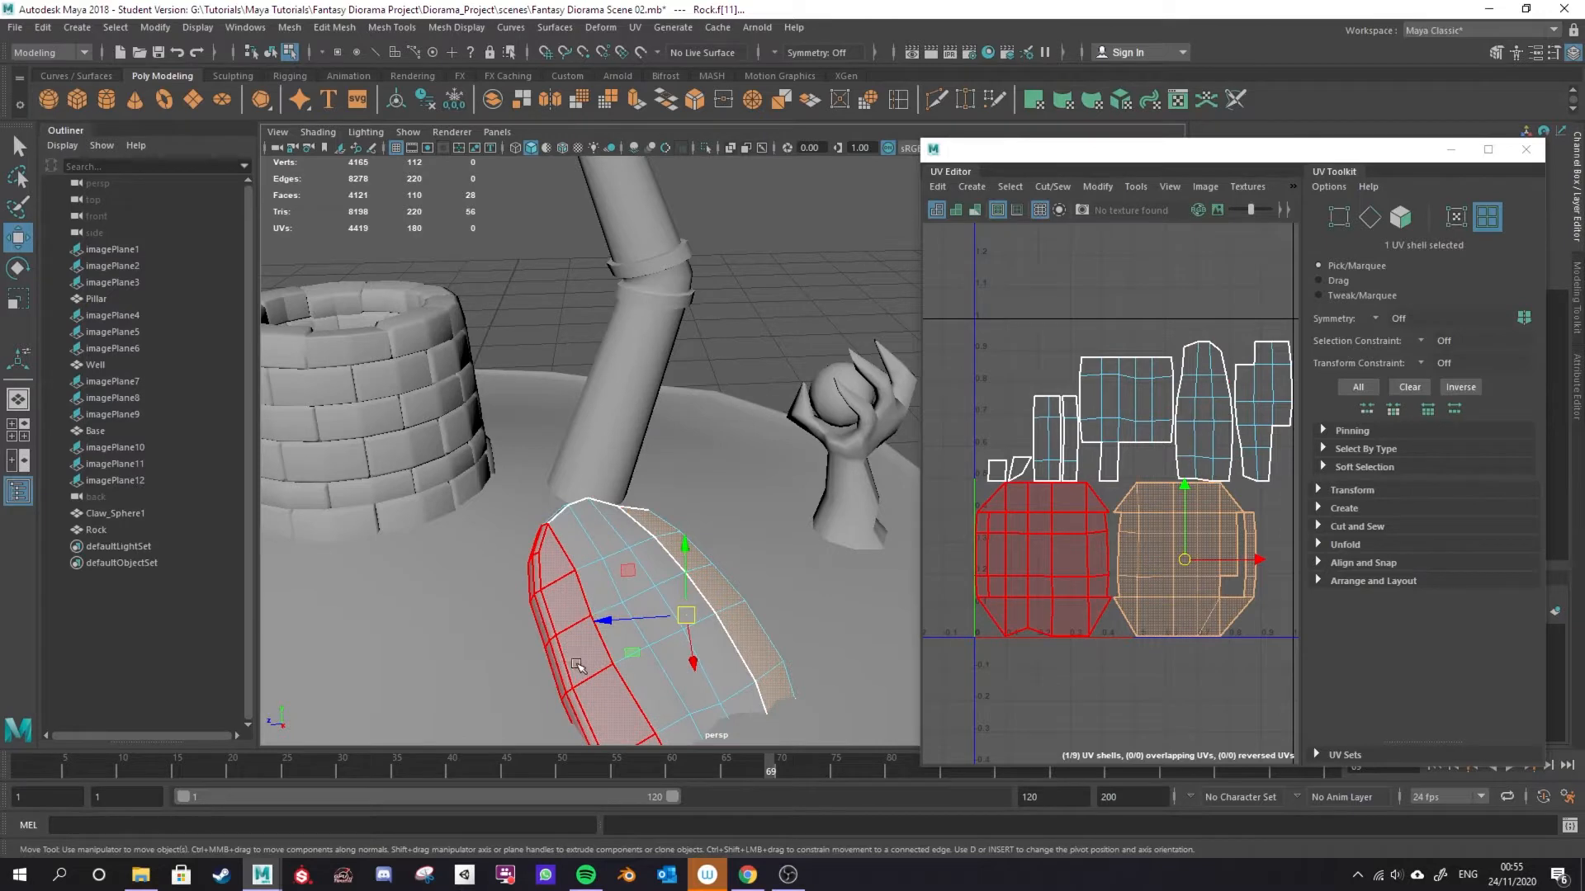
{"action": "left_click", "coordinate": [673, 591]}
{"action": "left_click", "coordinate": [737, 609]}
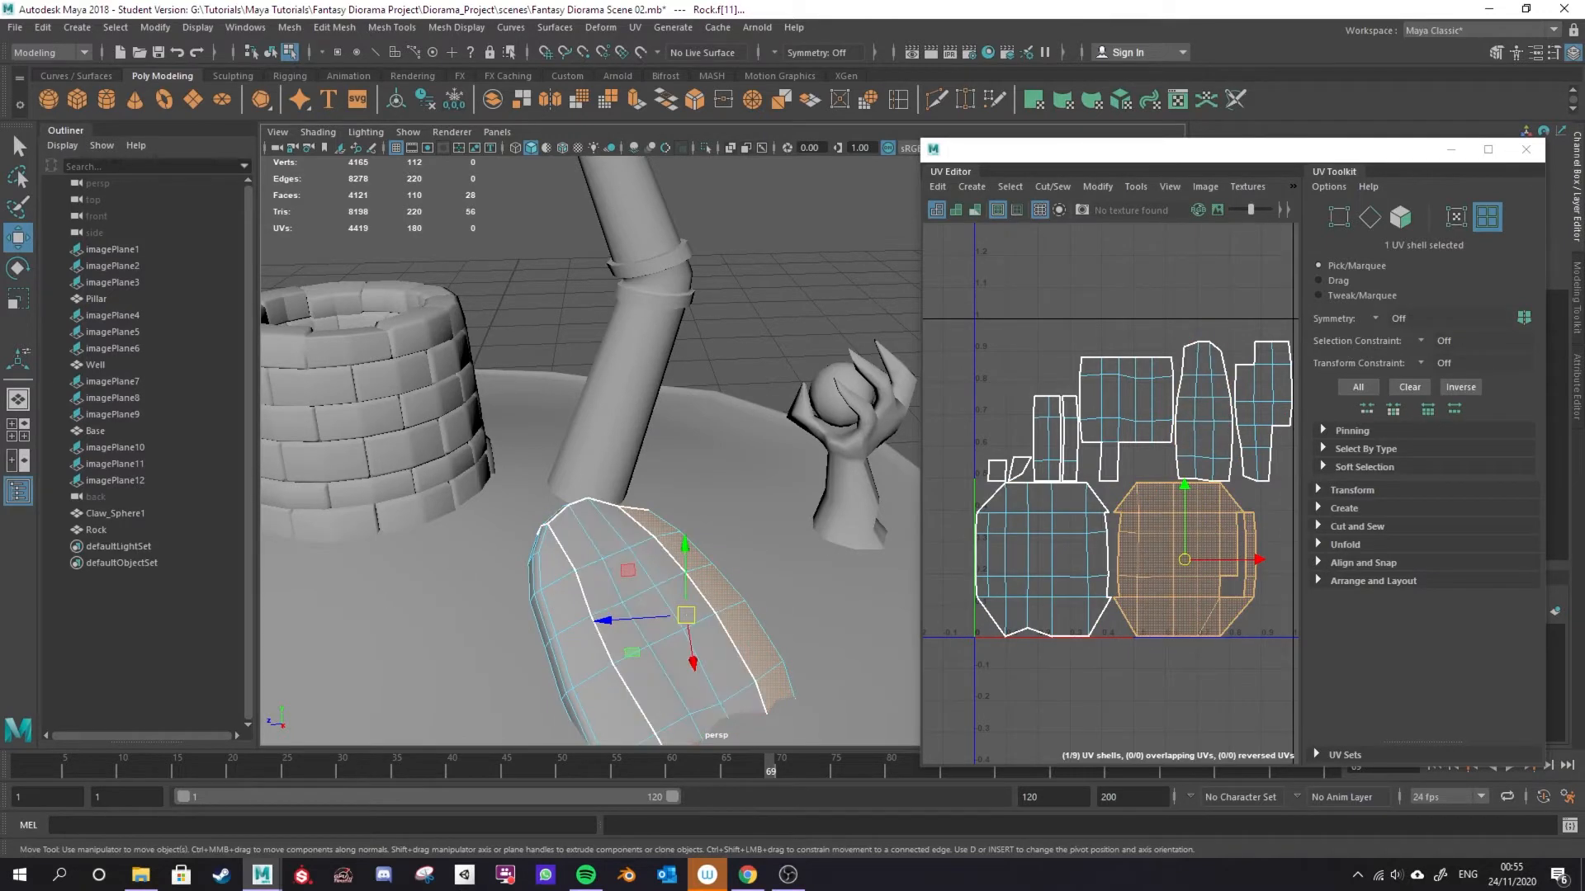
Try rotating the upper square-shaped shell, undo the rotation, and briefly switch to the Scale tool.
{"action": "left_click", "coordinate": [1137, 393]}
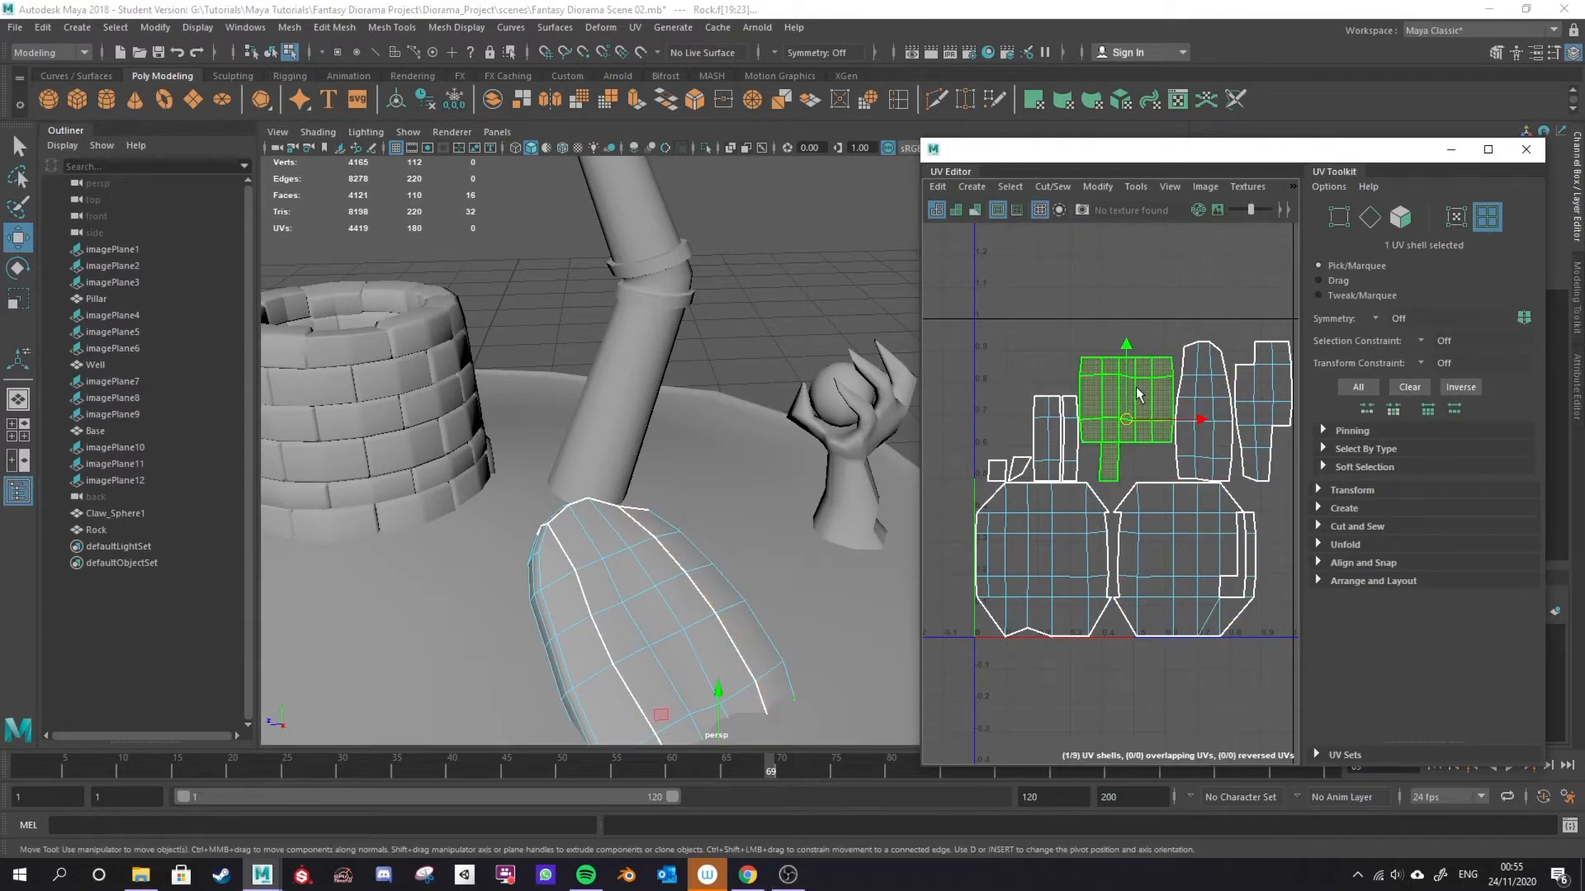
{"action": "key", "text": "e"}
{"action": "left_click_drag", "start_coordinate": [1197, 402], "coordinate": [1197, 421]}
{"action": "key", "text": "ctrl+z"}
{"action": "key", "text": "r"}
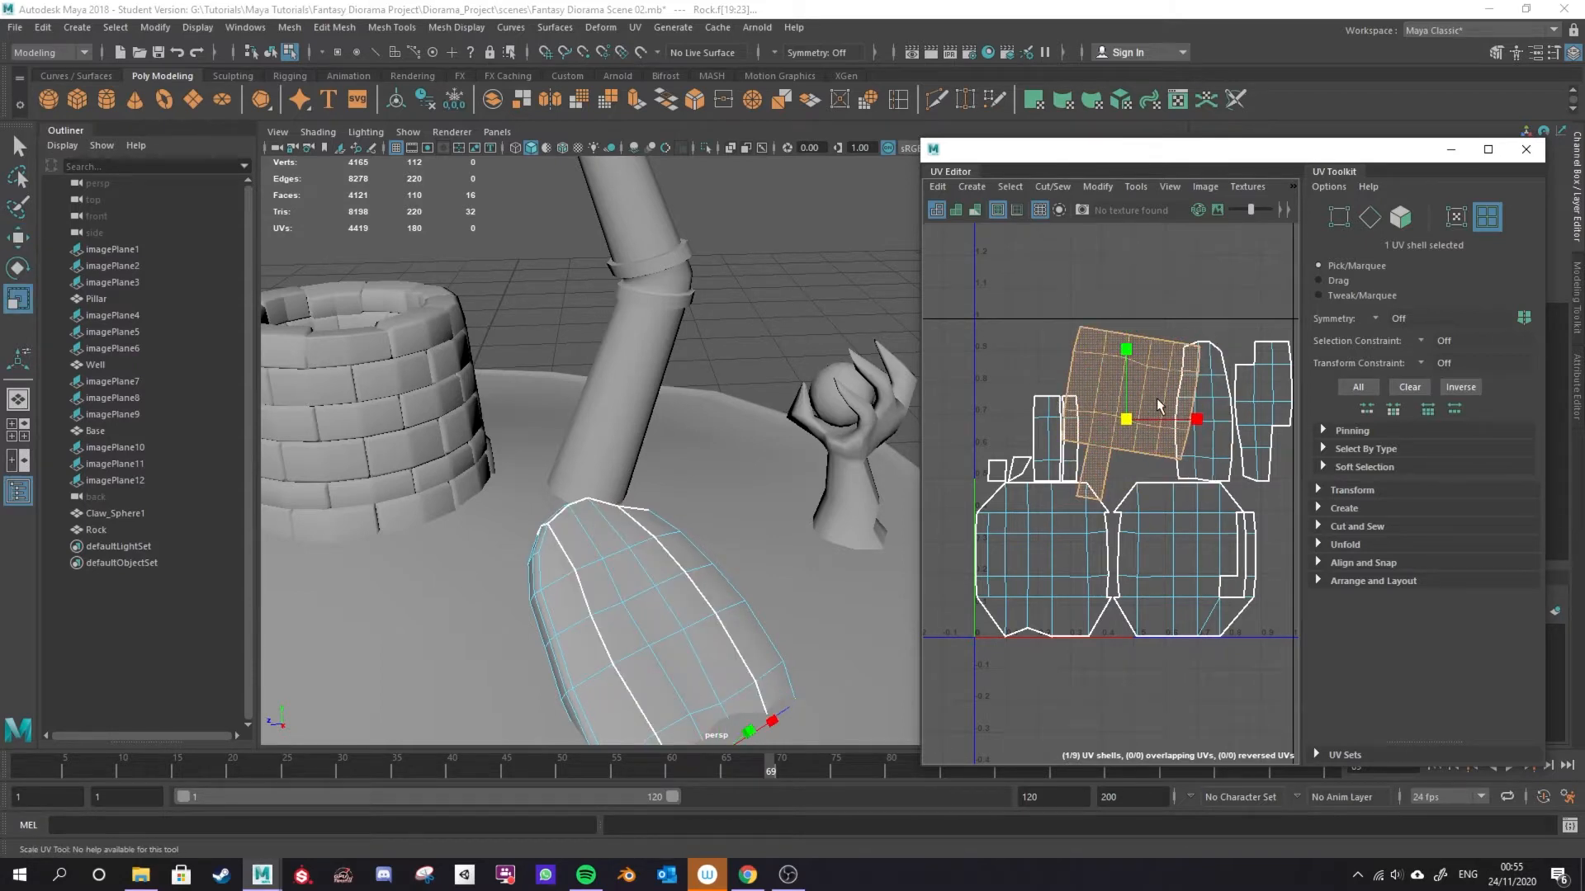
{"action": "key", "text": "q"}
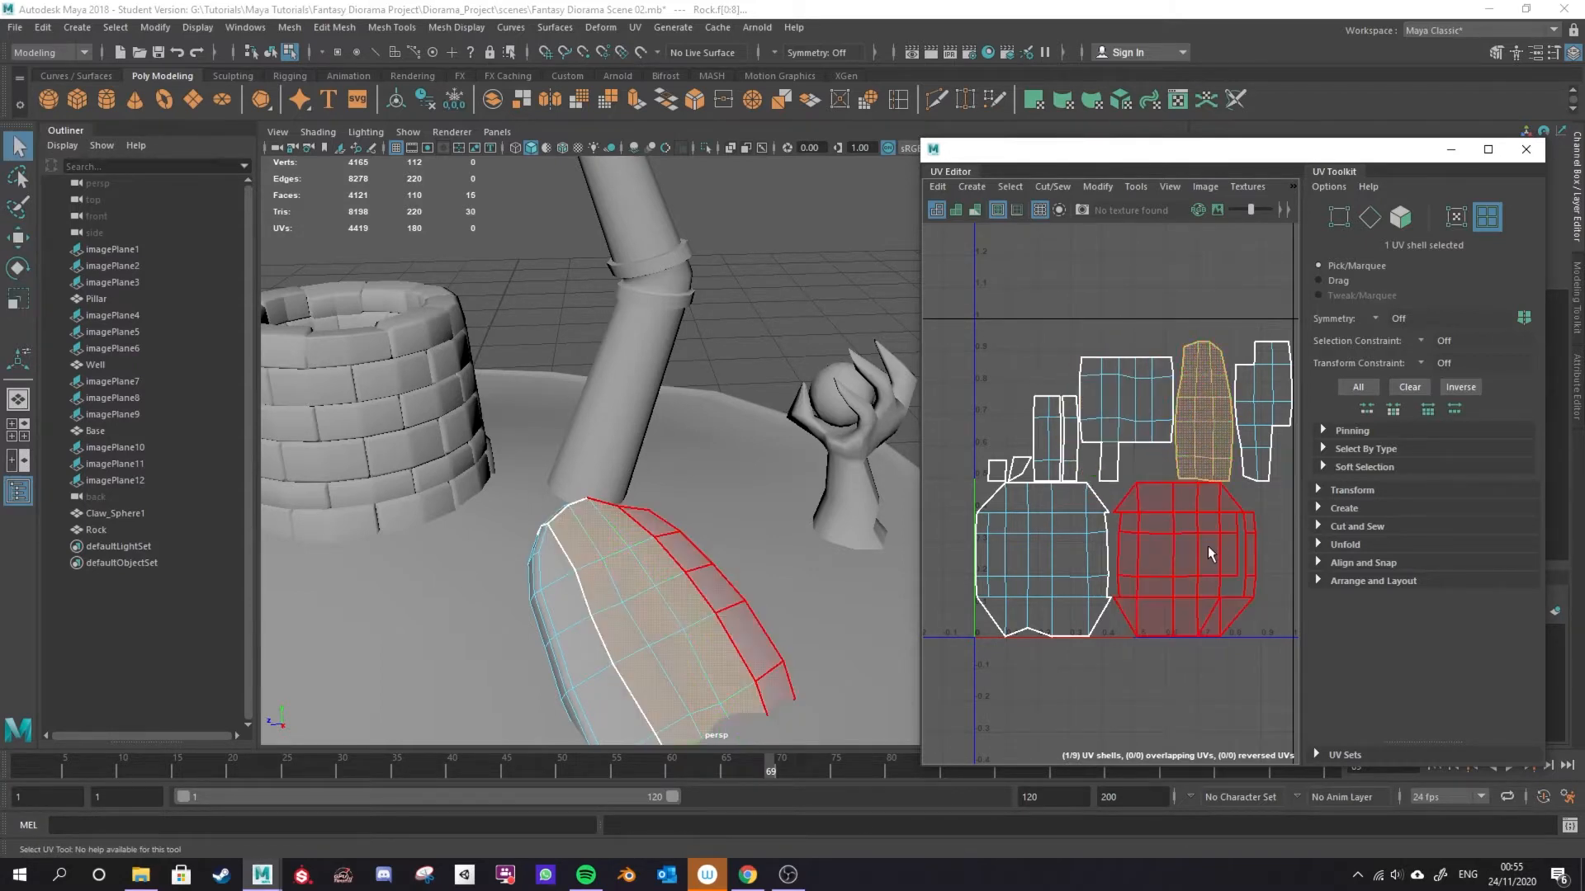
Select the large lower-right shell, enlarge the UV Editor upward, and open the UV Toolkit's Transform options.
{"action": "left_click", "coordinate": [1180, 561]}
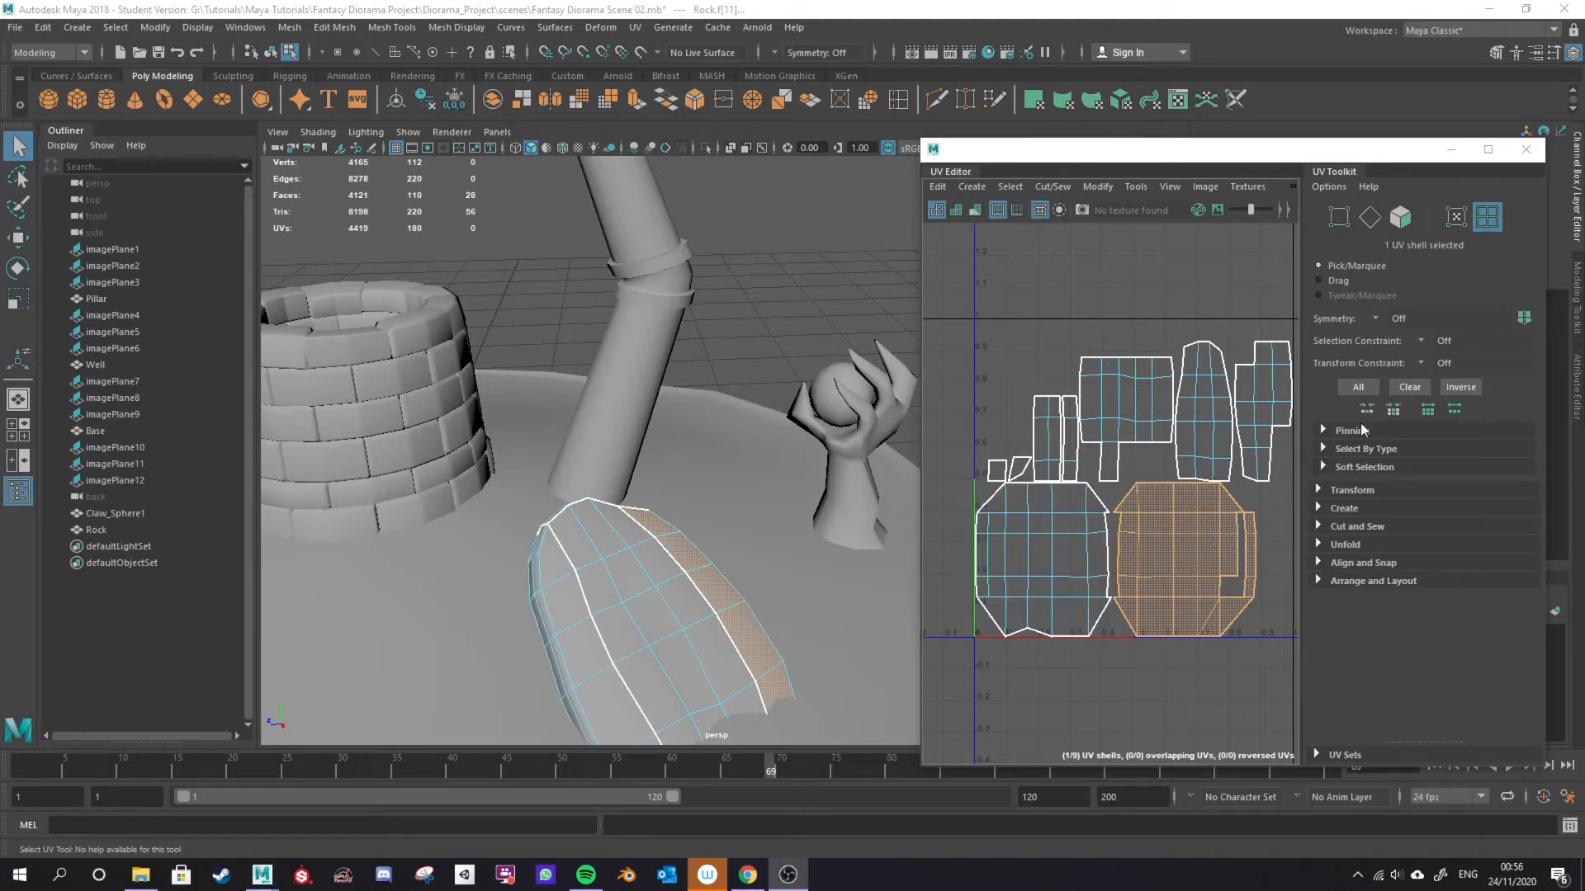
{"action": "left_click_drag", "start_coordinate": [1326, 138], "coordinate": [1325, 53]}
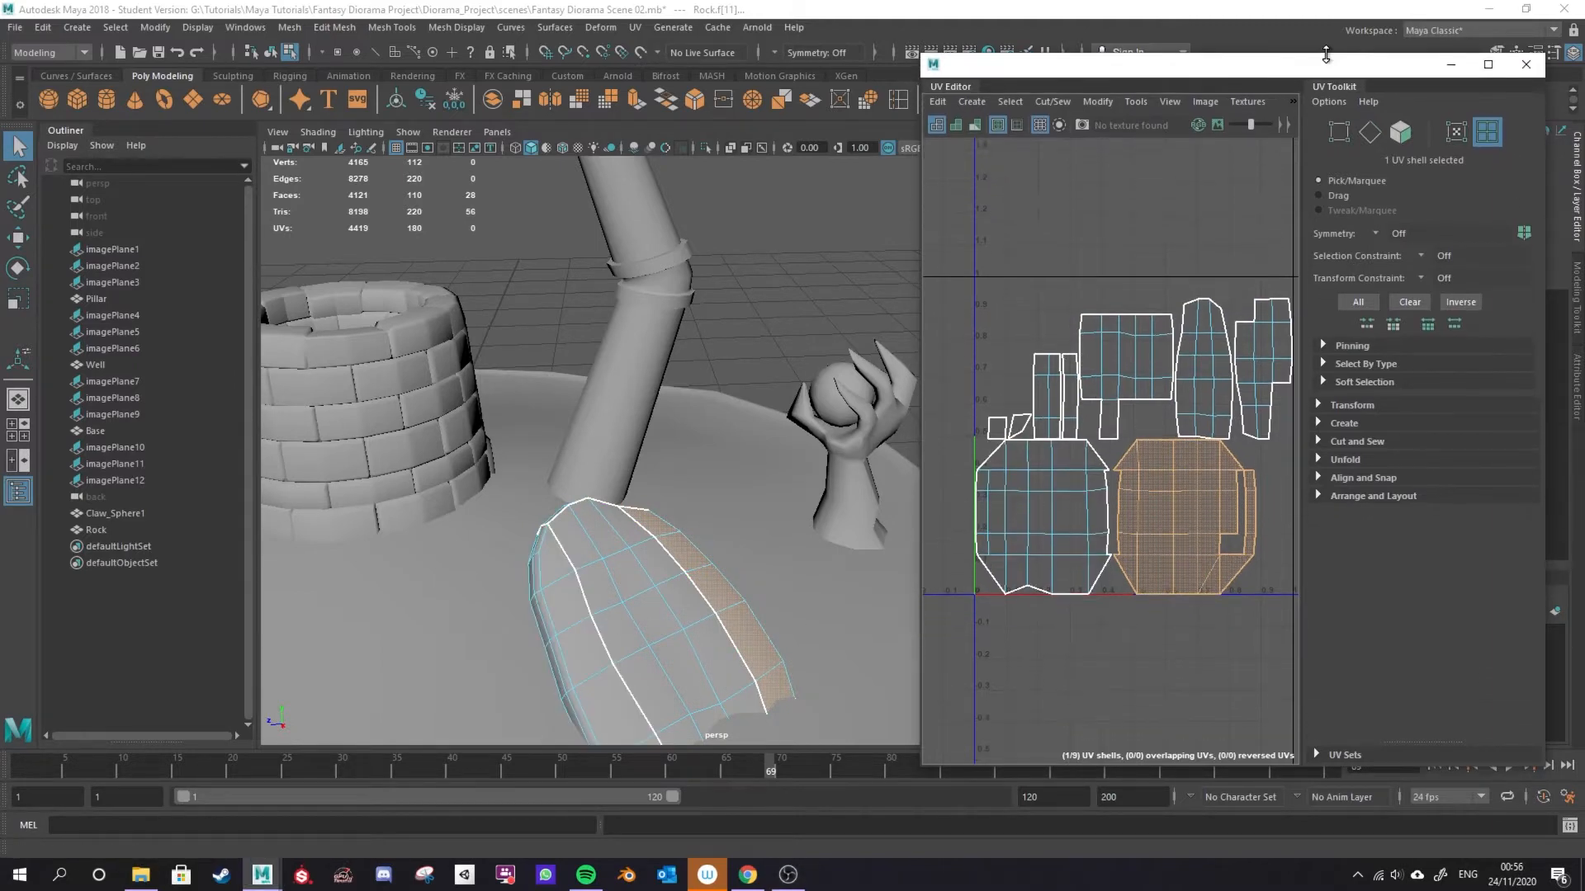
{"action": "left_click", "coordinate": [1324, 405]}
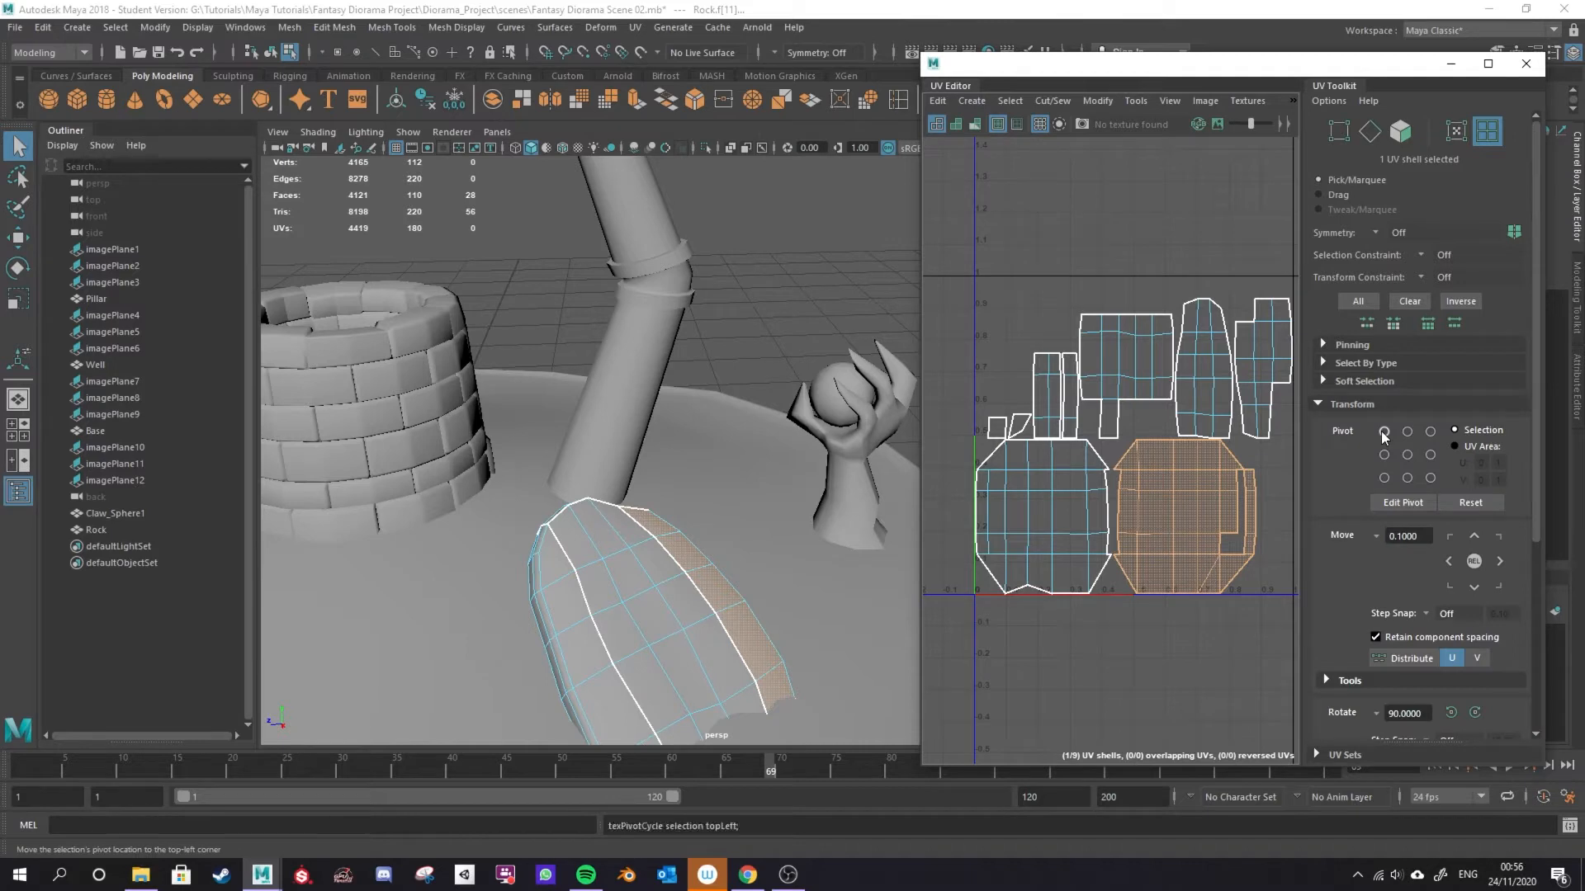
Try rotating the large lower-right shell about its top-left pivot, undo the rotation, and return the pivot to the middle.
{"action": "key", "text": "w"}
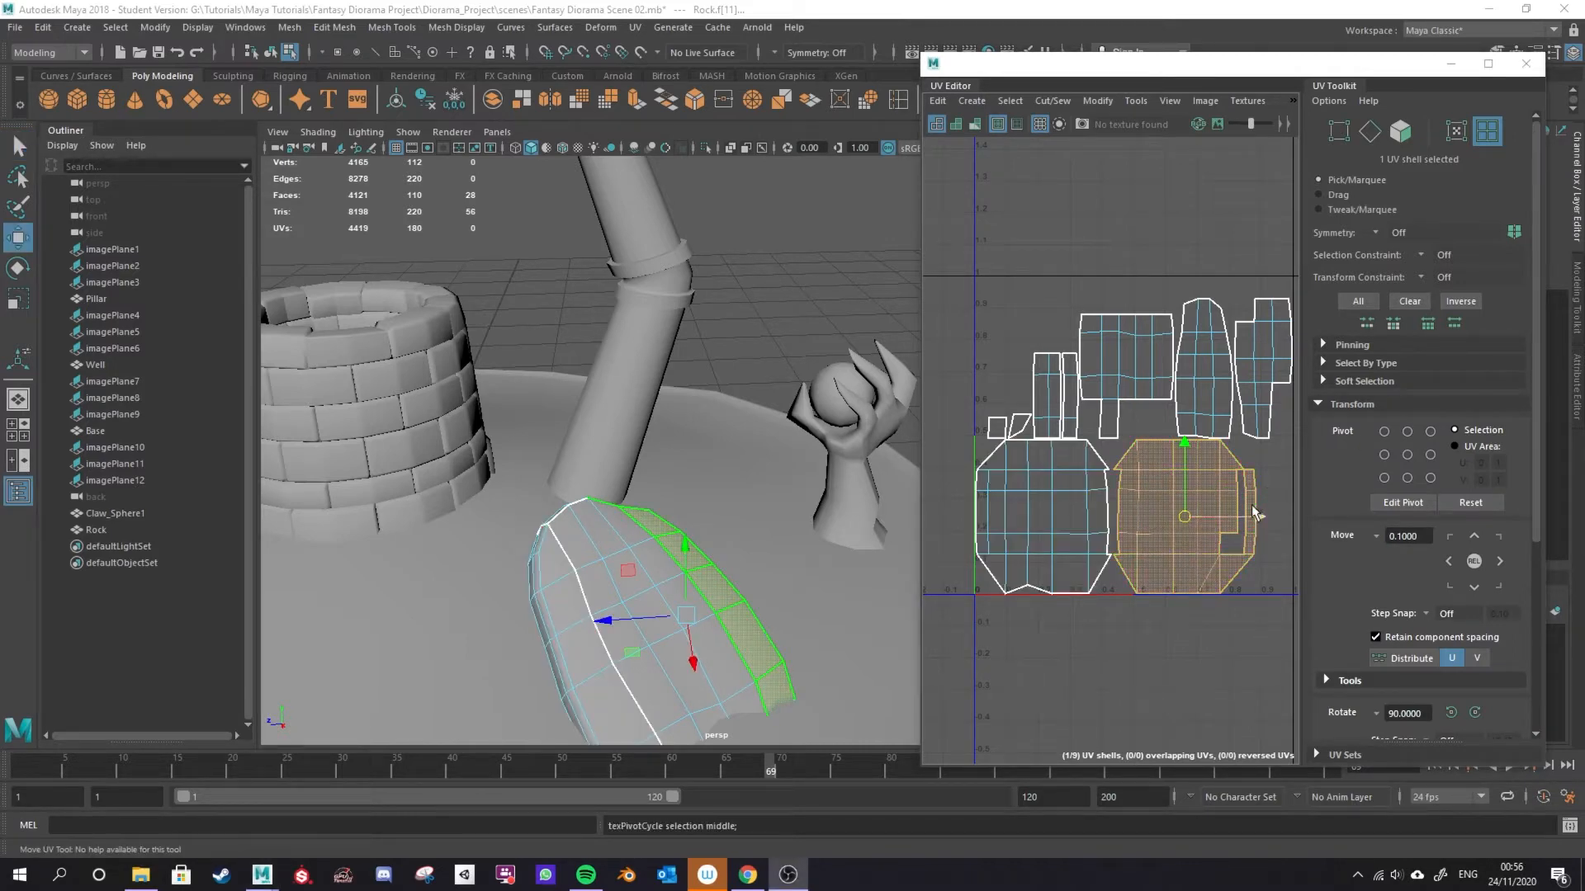
{"action": "left_click", "coordinate": [1207, 488]}
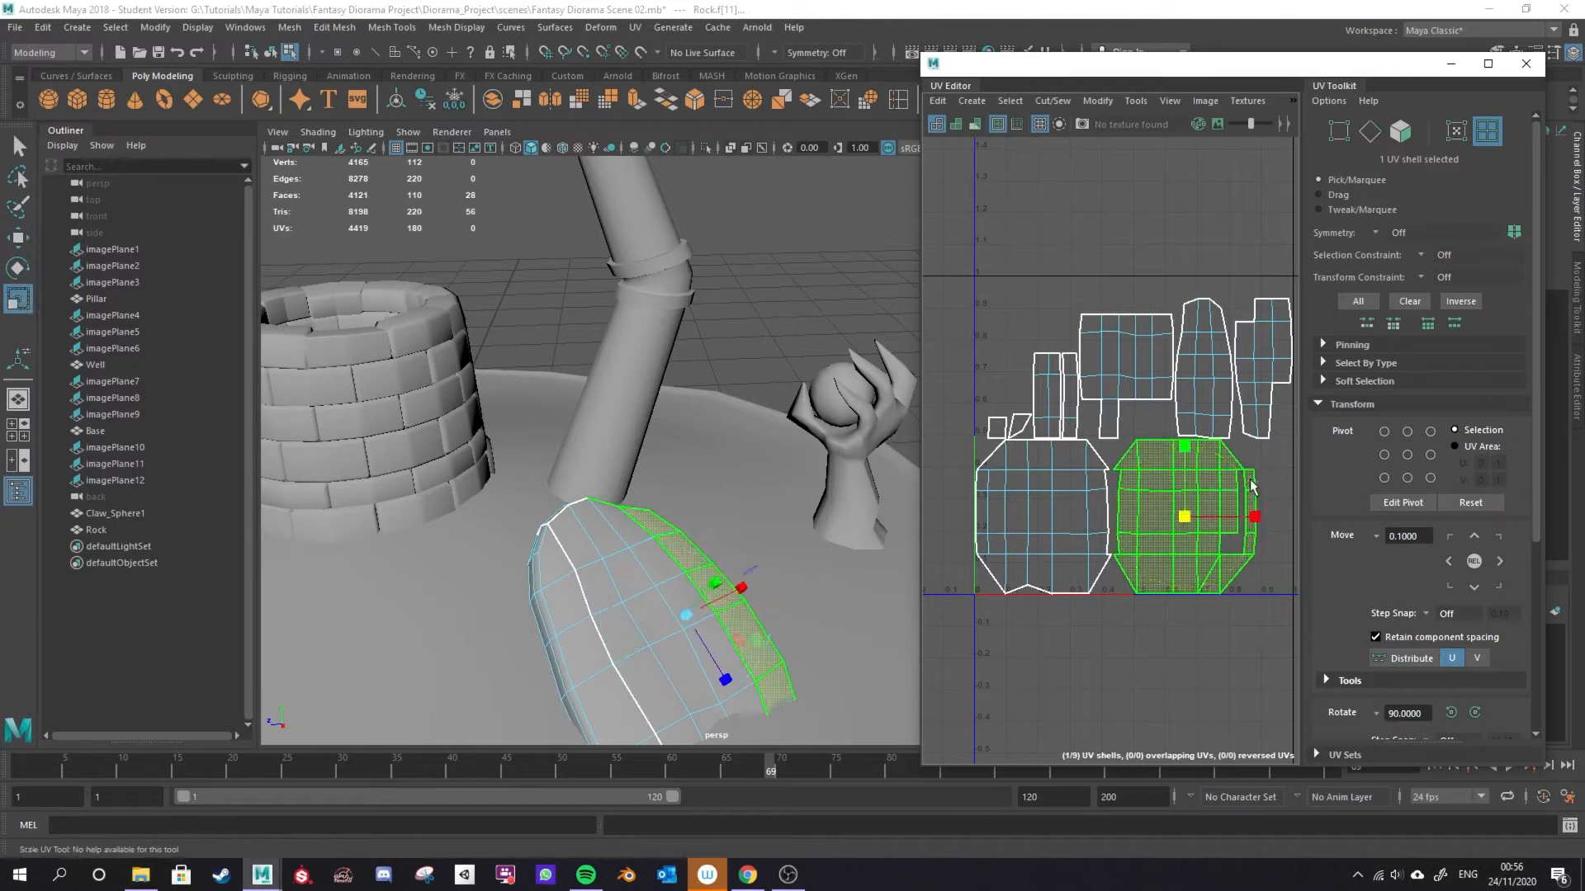
{"action": "left_click", "coordinate": [1385, 431]}
{"action": "key", "text": "e"}
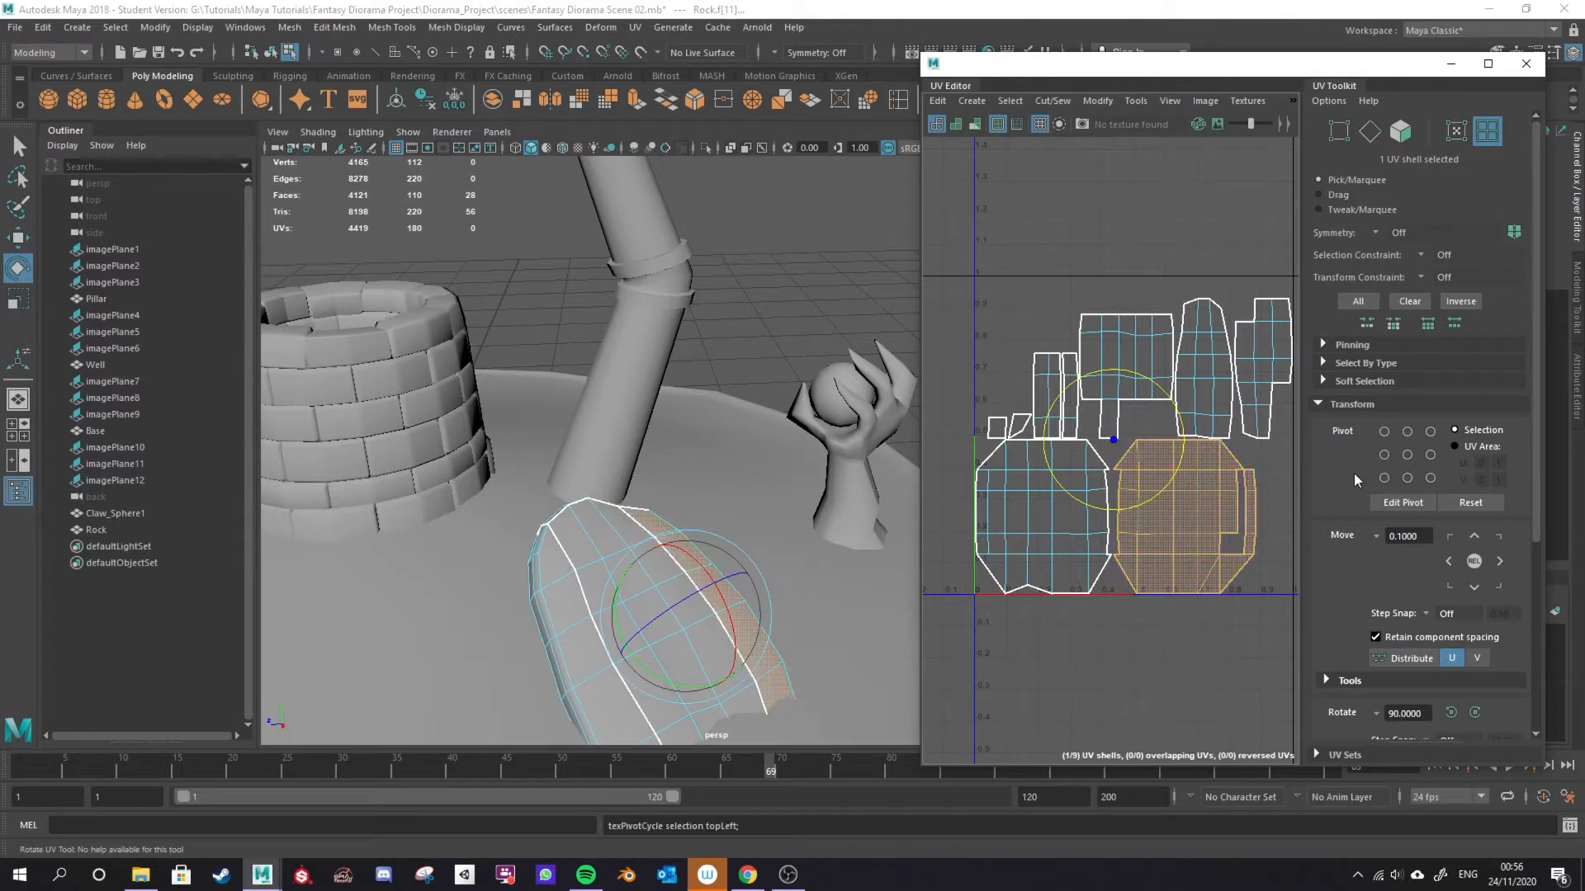
{"action": "mouse_move", "coordinate": [1188, 456]}
{"action": "left_mouse_down"}
{"action": "mouse_move", "coordinate": [1191, 402]}
{"action": "mouse_move", "coordinate": [1189, 435]}
{"action": "left_mouse_up"}
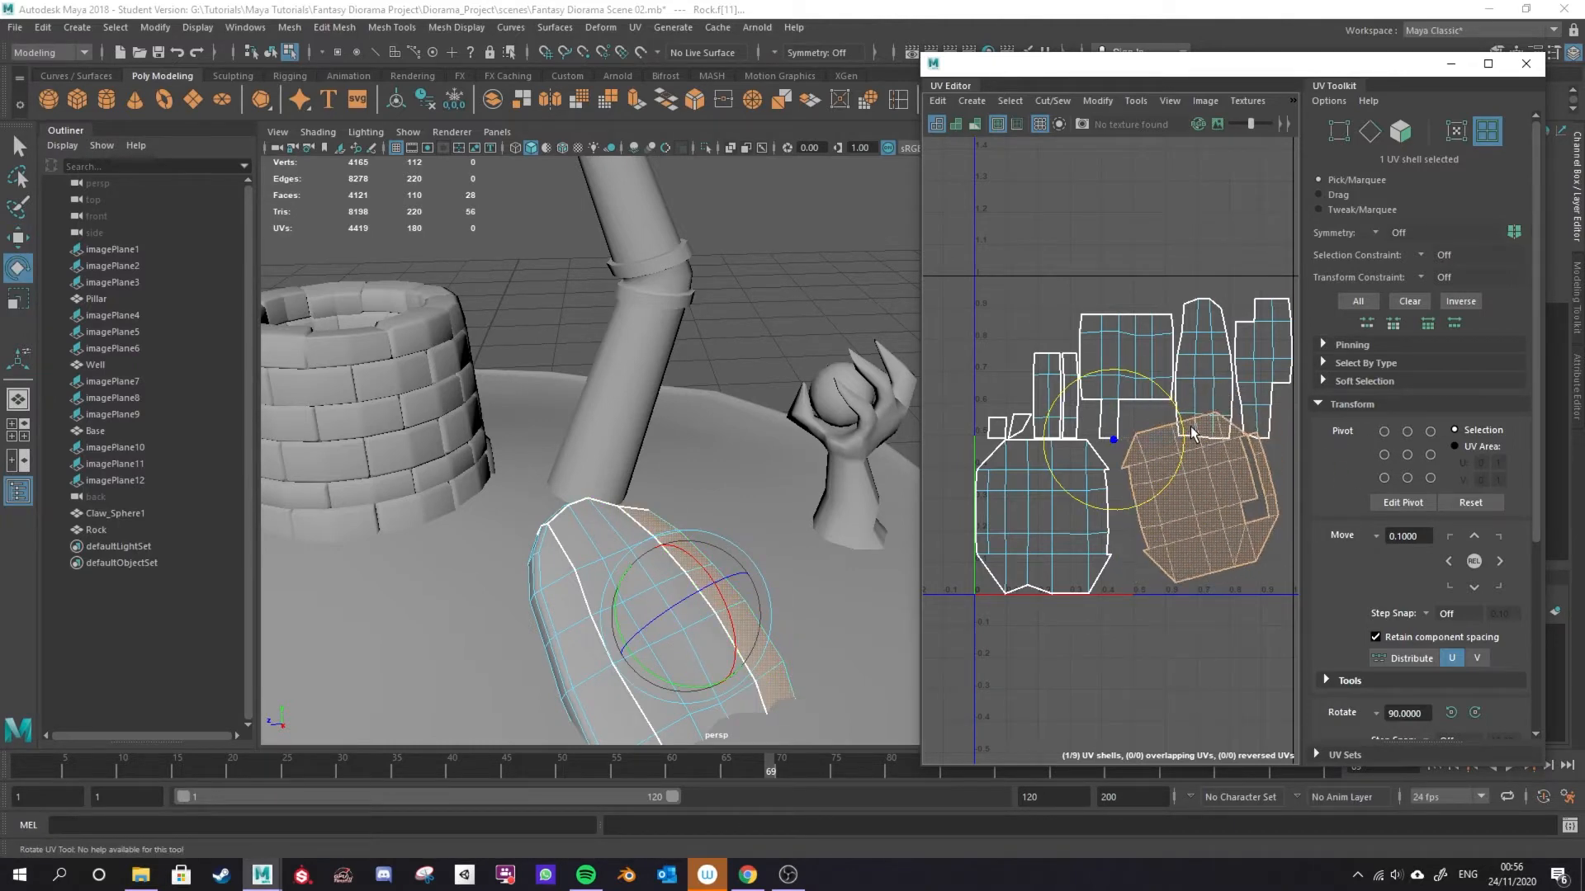
{"action": "key", "text": "ctrl+z"}
{"action": "left_click", "coordinate": [1431, 478]}
{"action": "left_click", "coordinate": [1409, 455]}
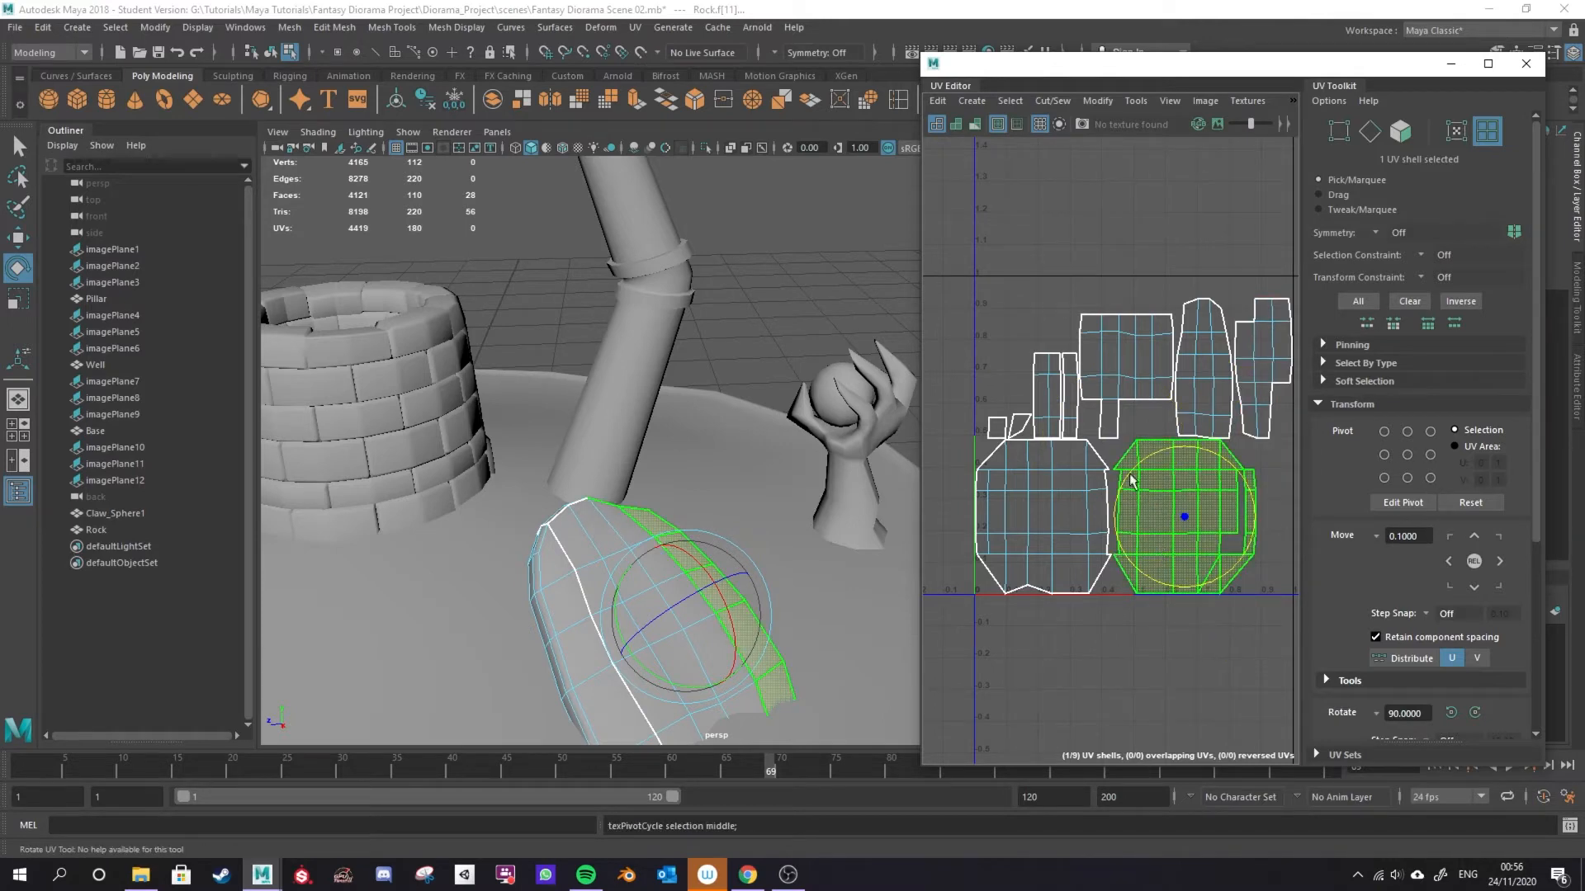
Nudge the large lower-right shell by 0.1 up and down, and diagonally up-left and back down-right.
{"action": "left_click", "coordinate": [1477, 536]}
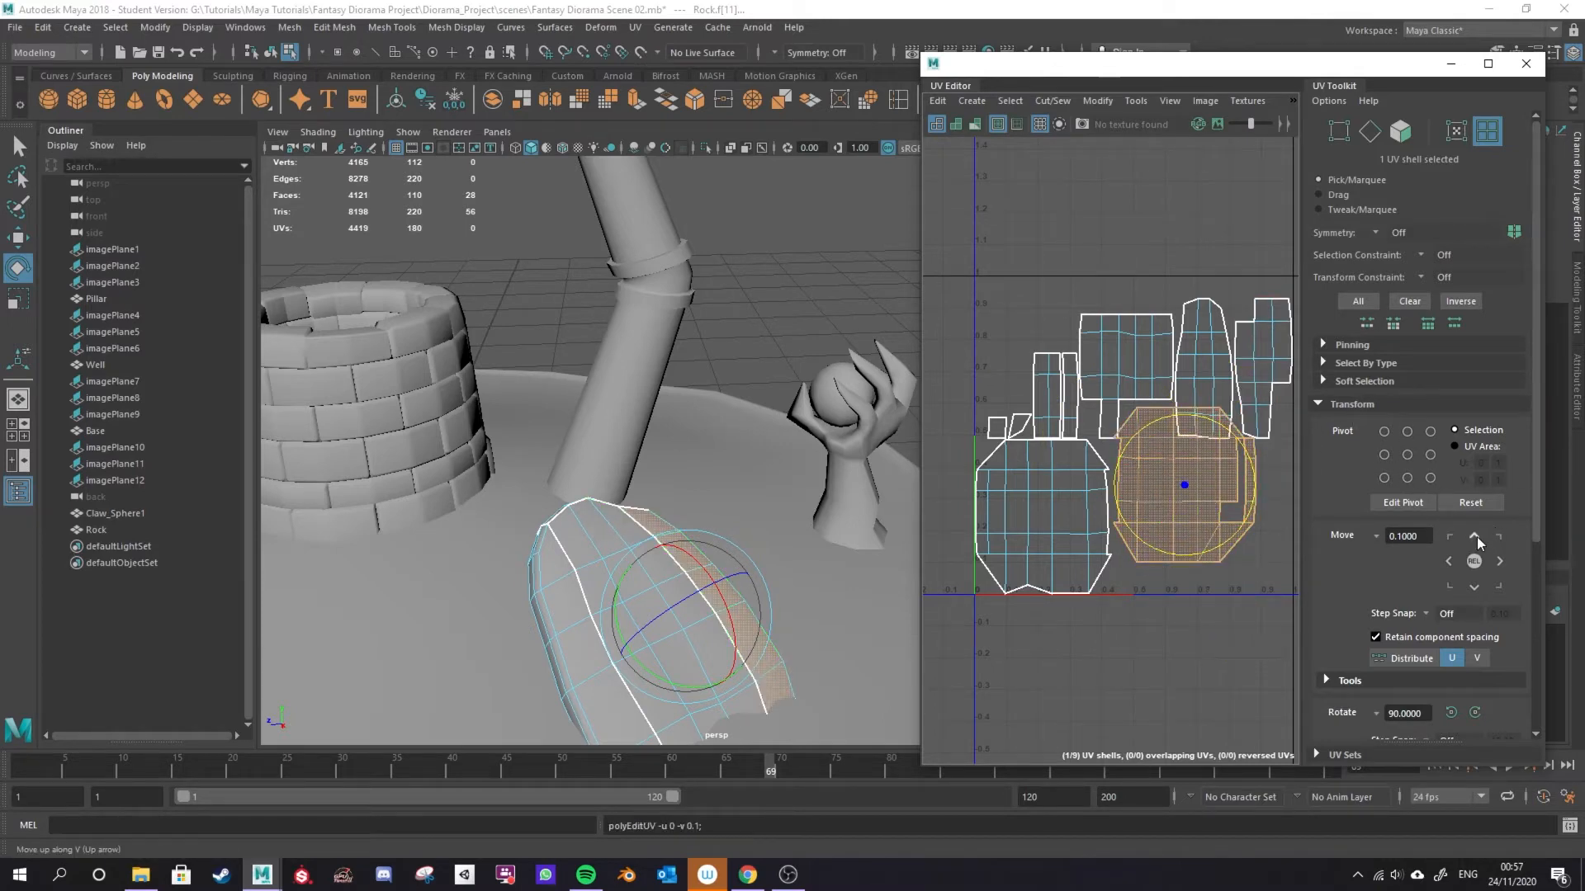
{"action": "left_click", "coordinate": [1475, 585]}
{"action": "left_click", "coordinate": [1450, 538]}
{"action": "left_click", "coordinate": [1498, 585]}
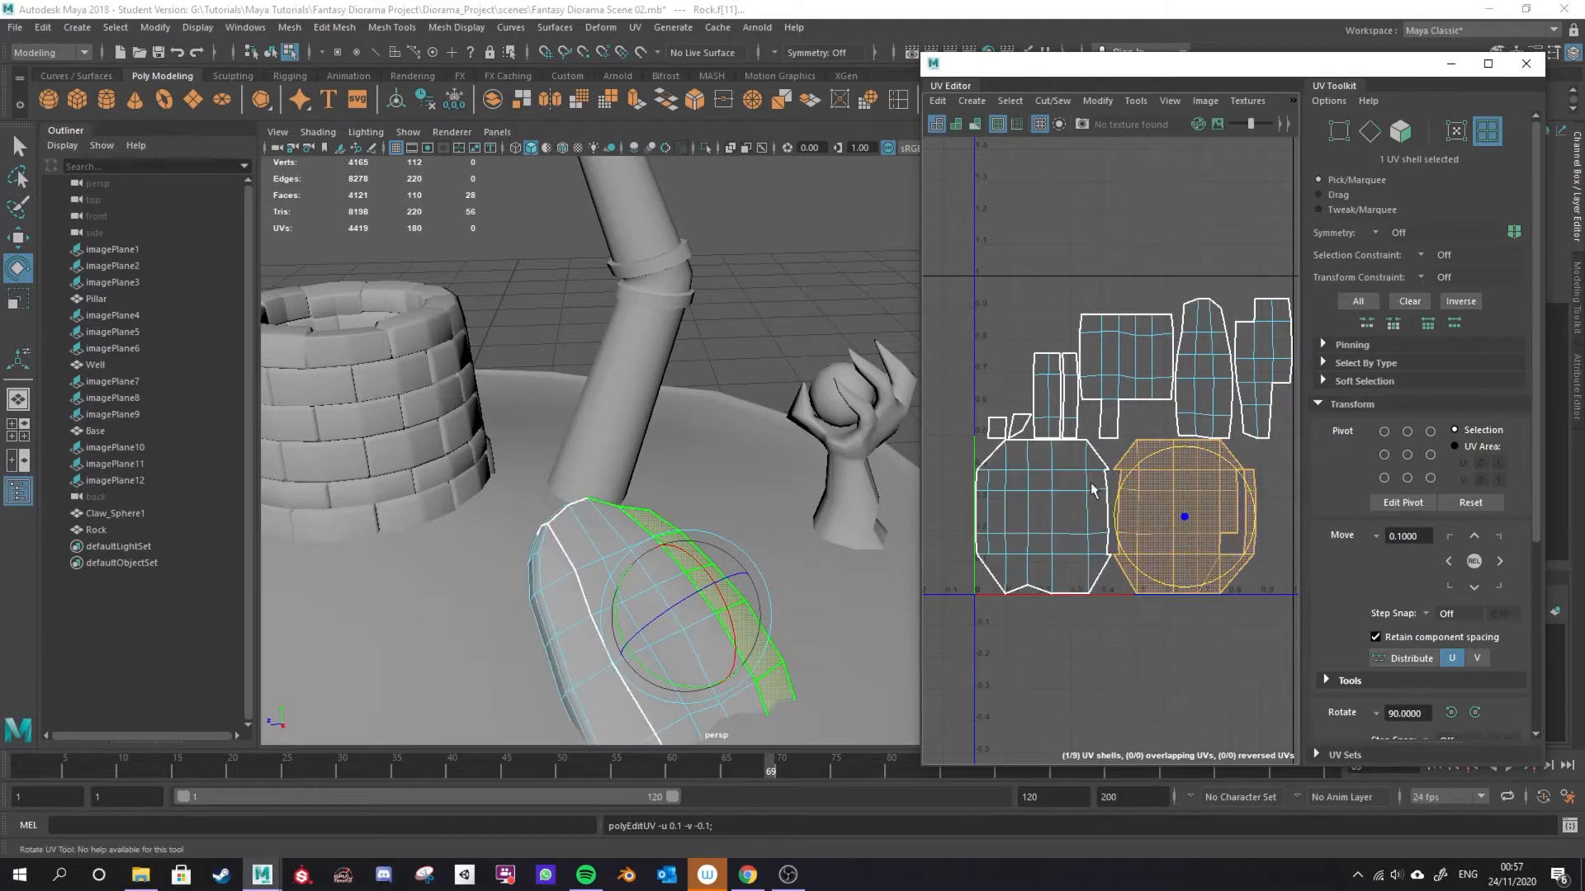
Rotate the large lower-right shell 90 degrees counterclockwise and back 90 degrees clockwise.
{"action": "scroll", "coordinate": [1507, 438], "scroll_direction": "down", "scroll_amount": 5}
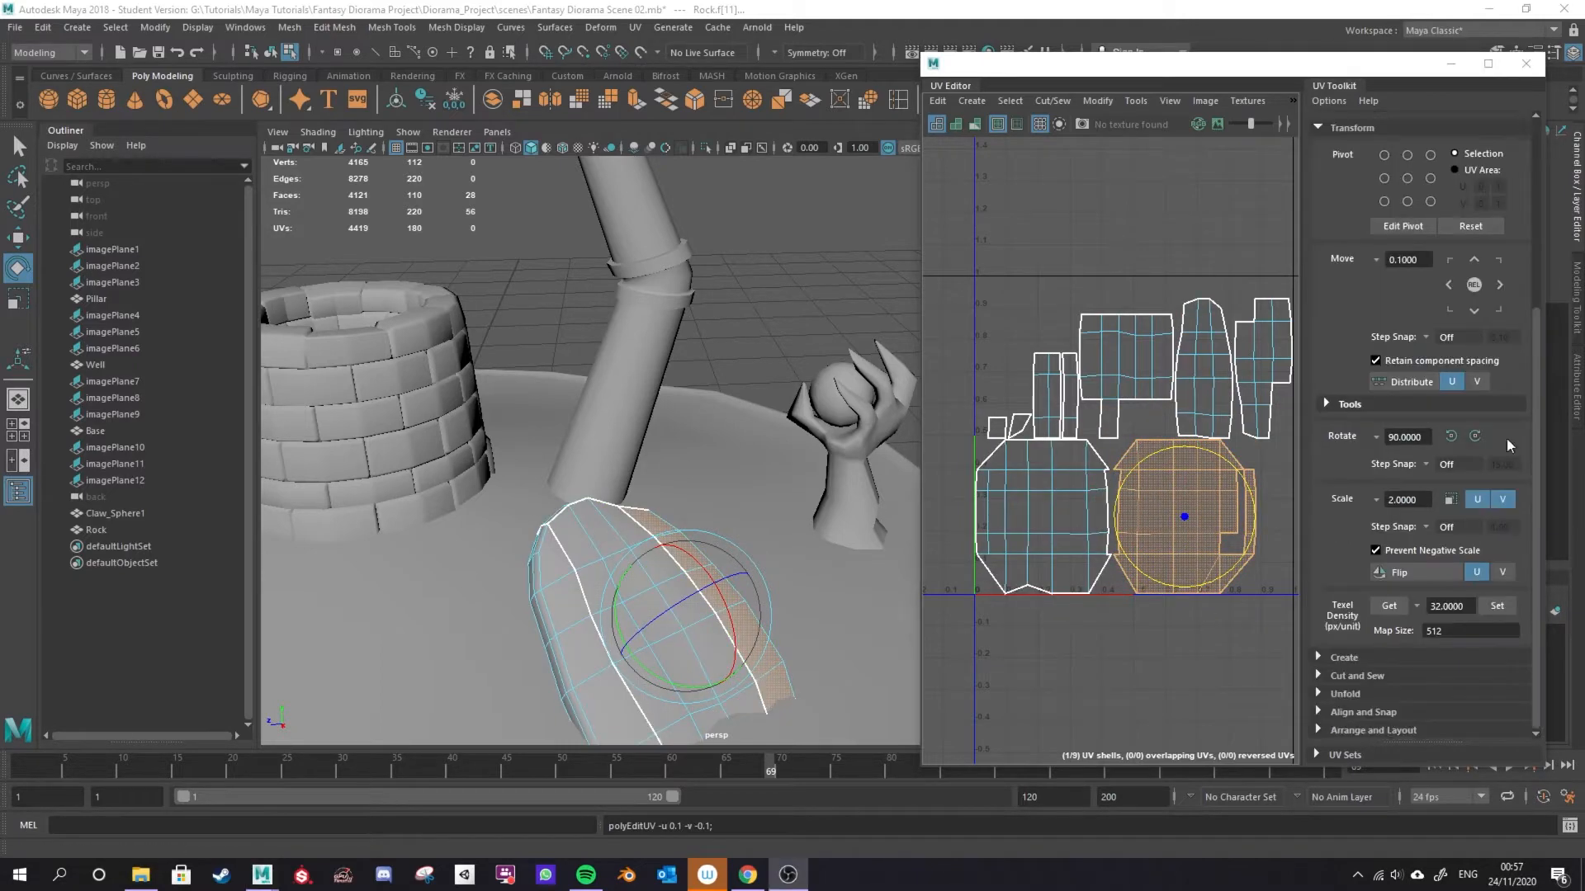
{"action": "left_click", "coordinate": [1452, 436]}
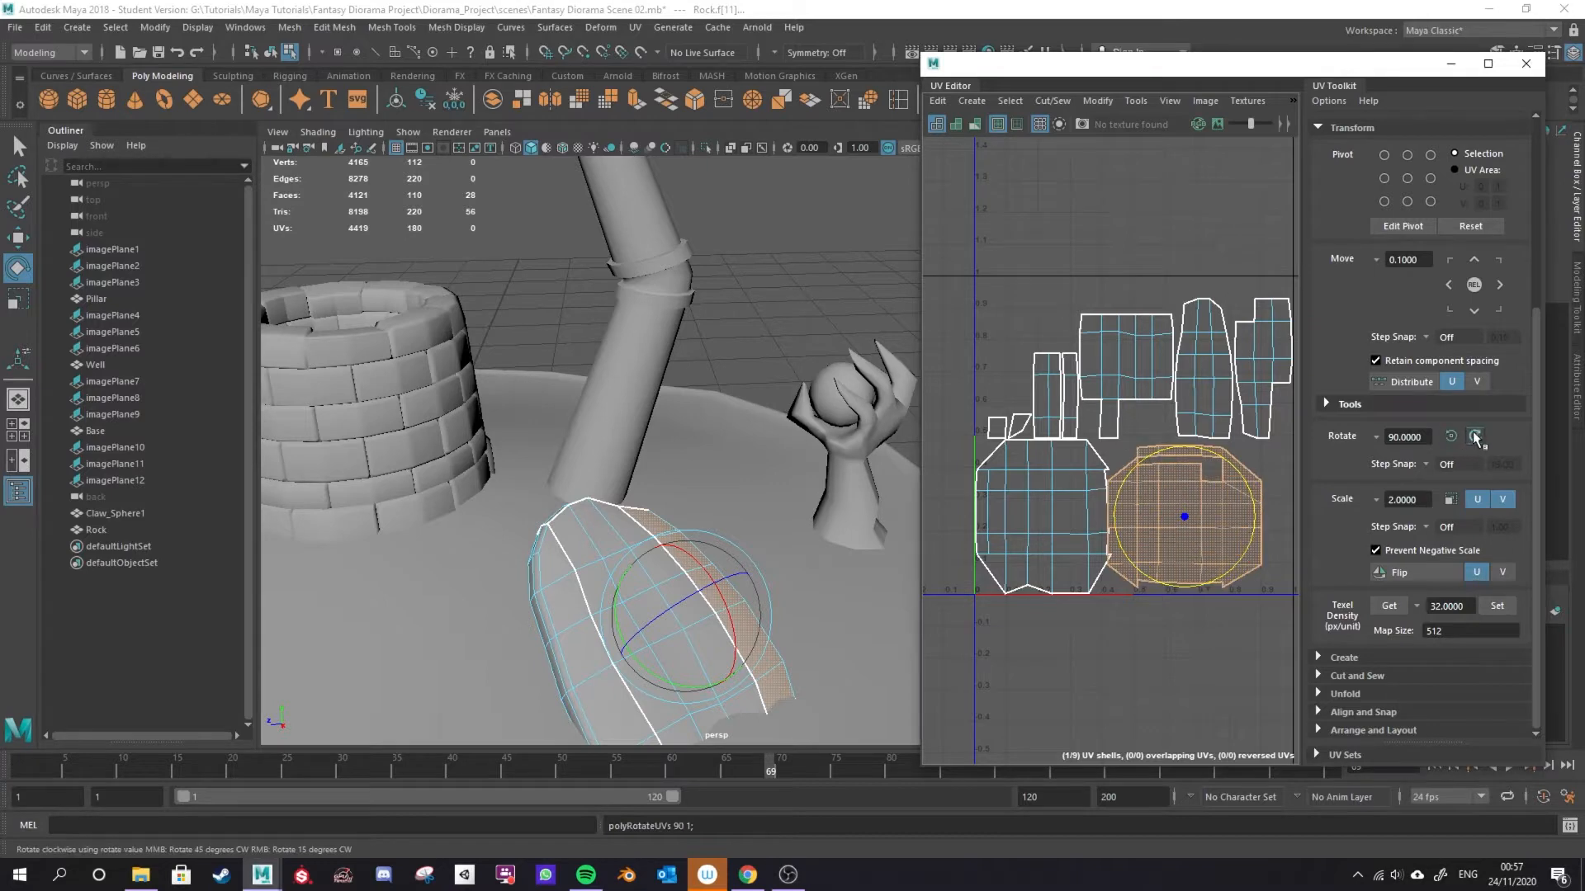
{"action": "left_click", "coordinate": [1475, 436]}
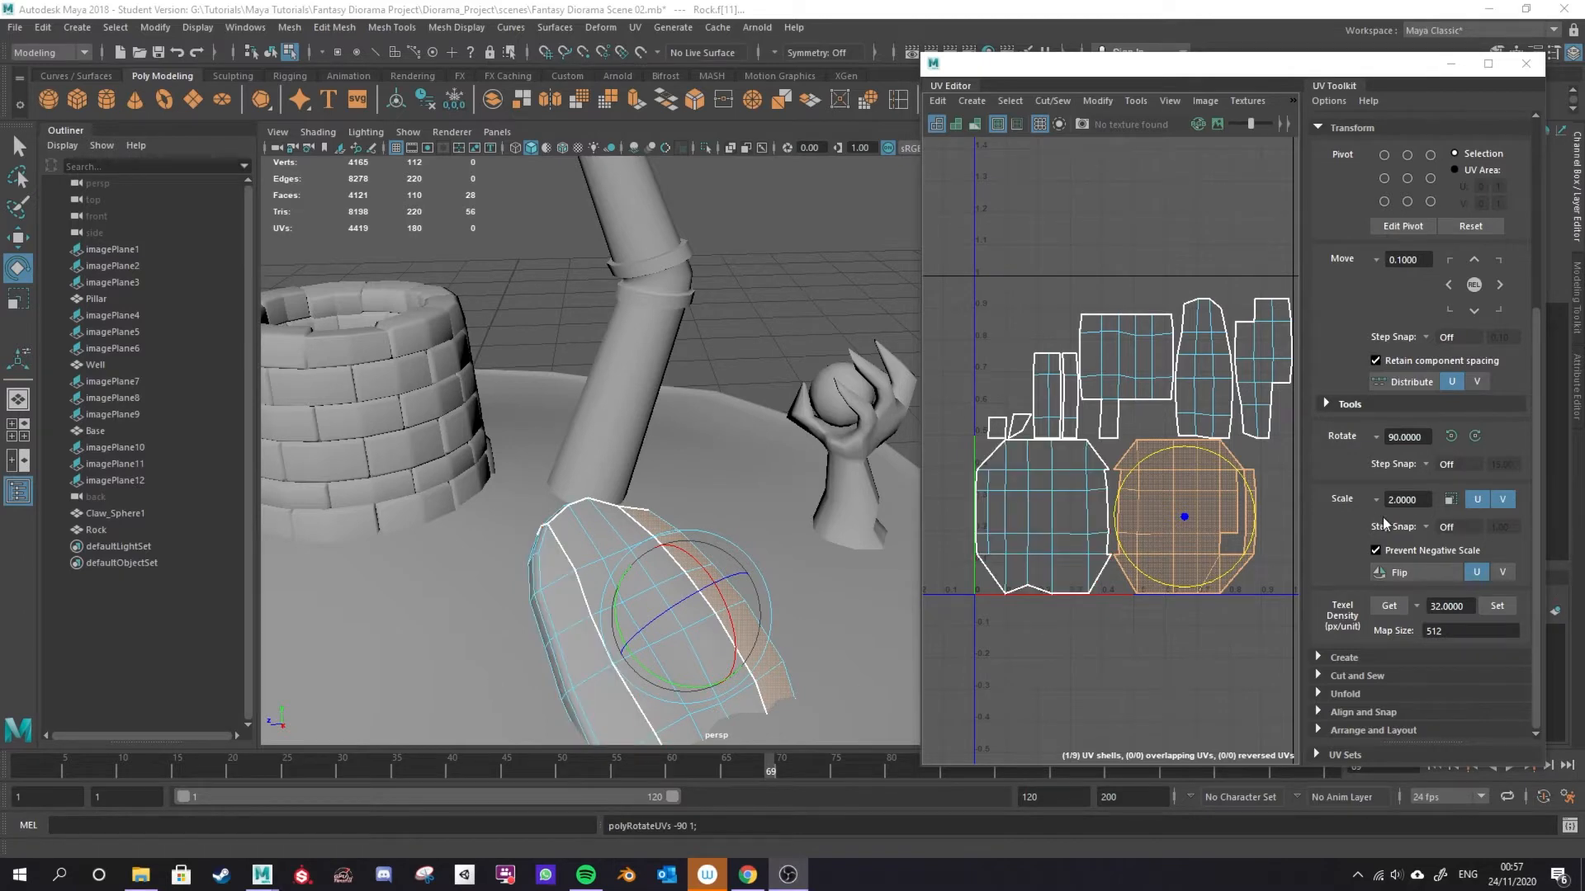
Try scaling the large lower-right shell by 2 and by 0.5, undoing each scale.
{"action": "left_click", "coordinate": [1450, 501]}
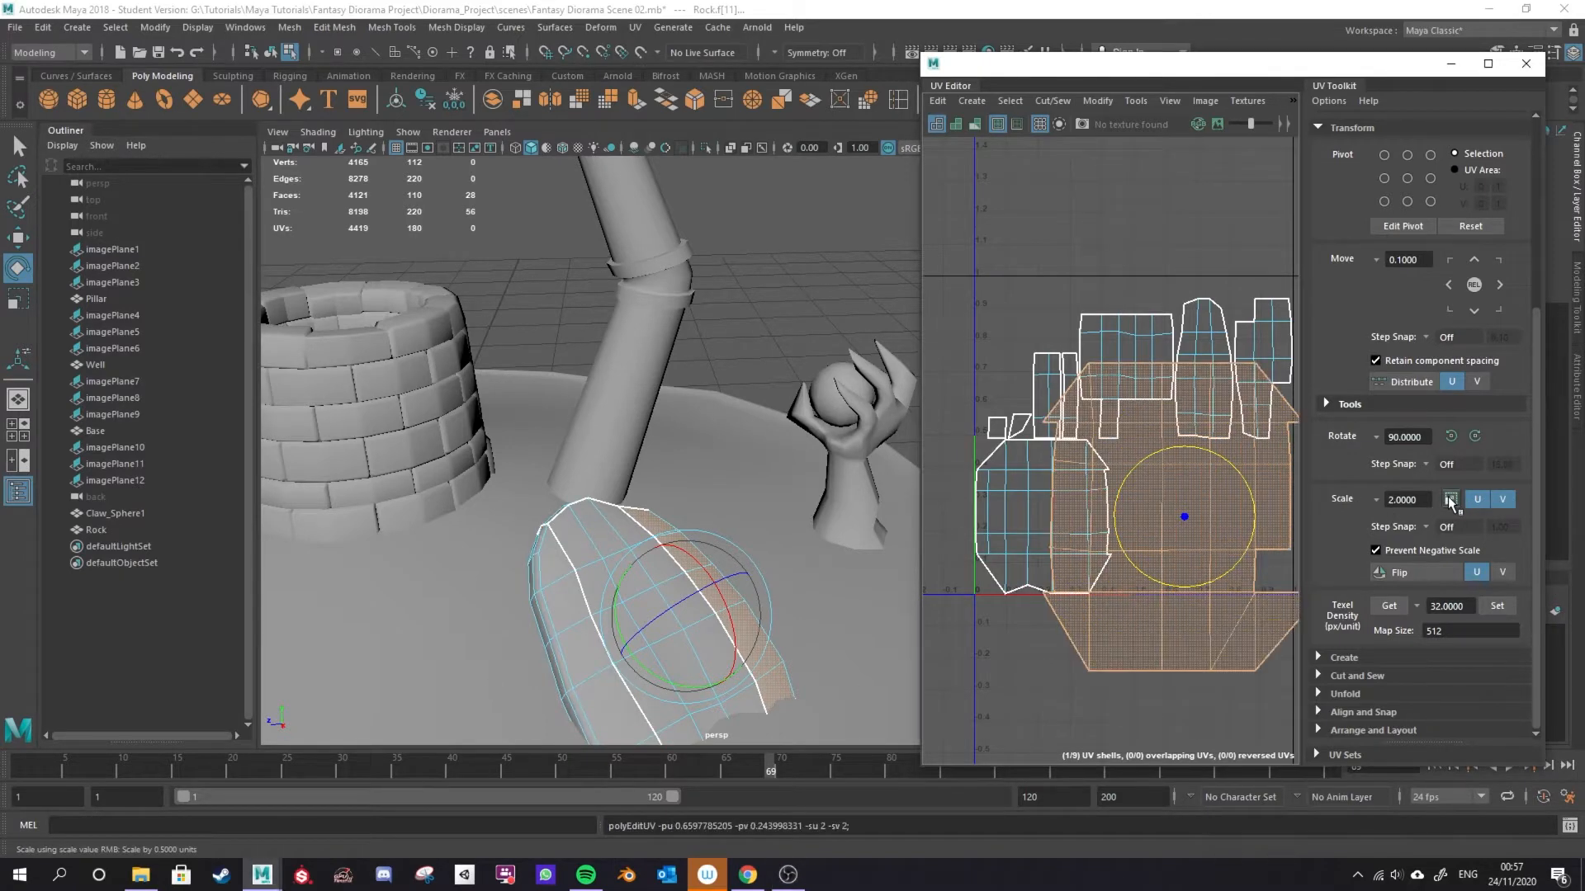
{"action": "key", "text": "ctrl+z"}
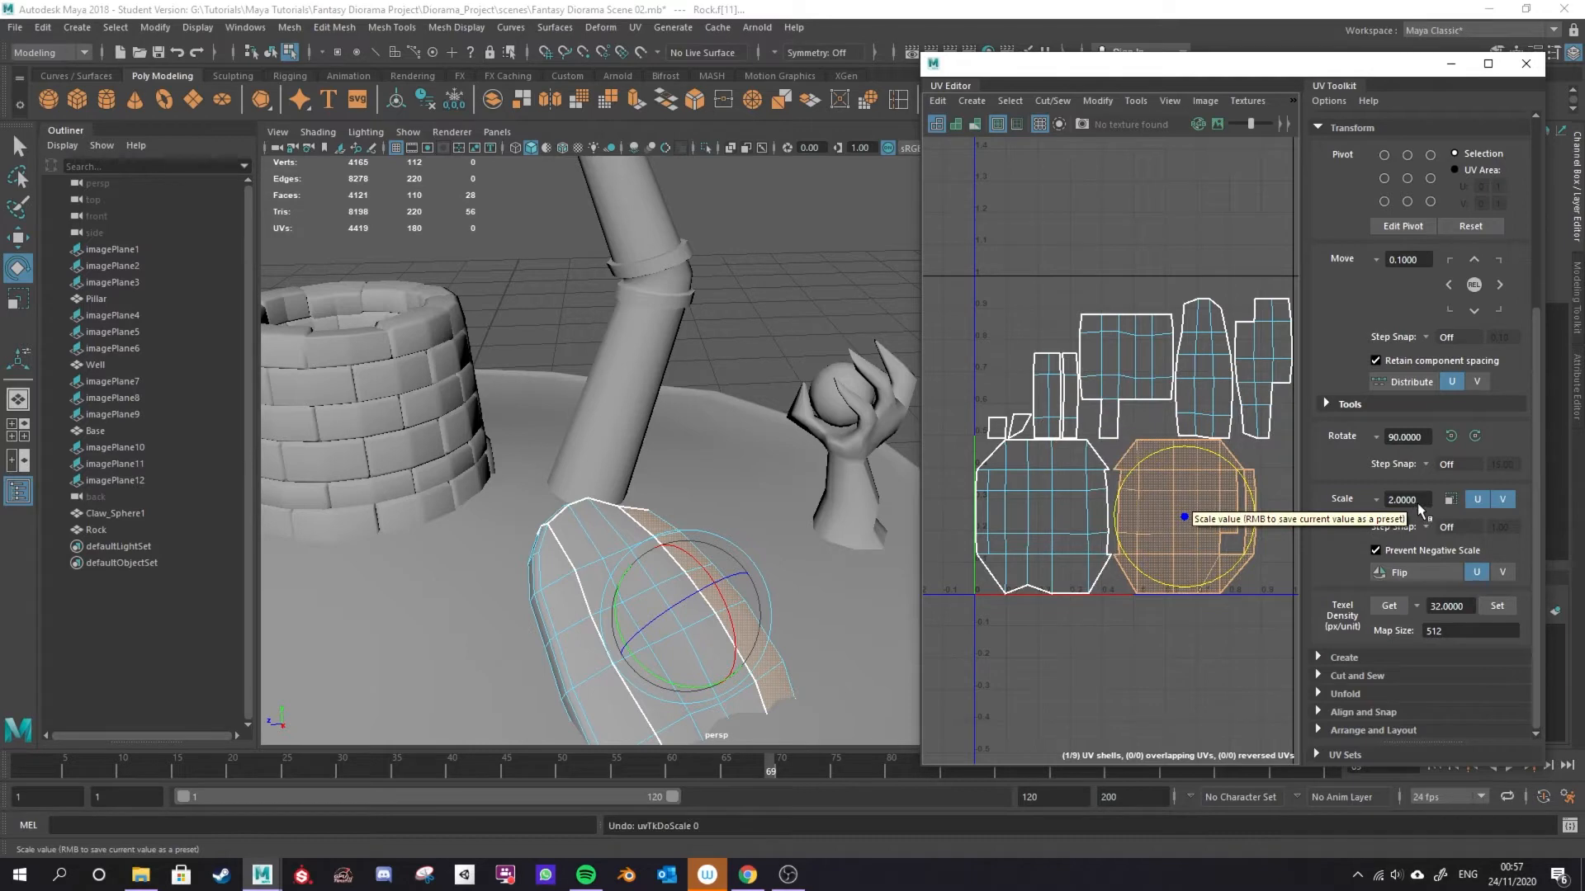
{"action": "left_click", "coordinate": [1407, 500]}
{"action": "type", "text": "0.5"}
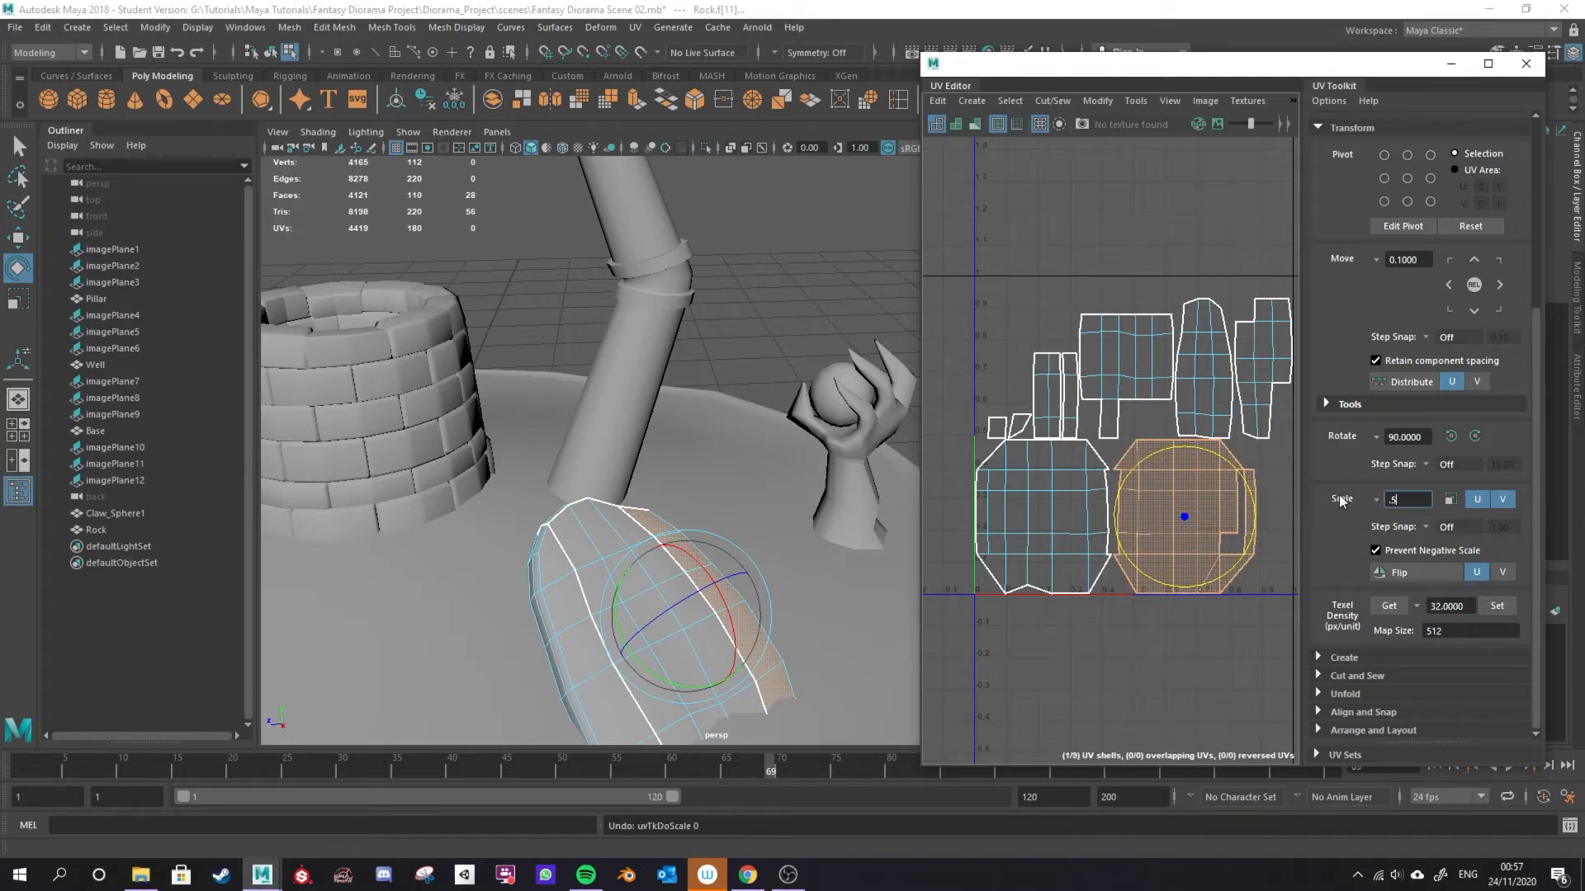
{"action": "key", "text": "Return"}
{"action": "left_click", "coordinate": [1450, 499]}
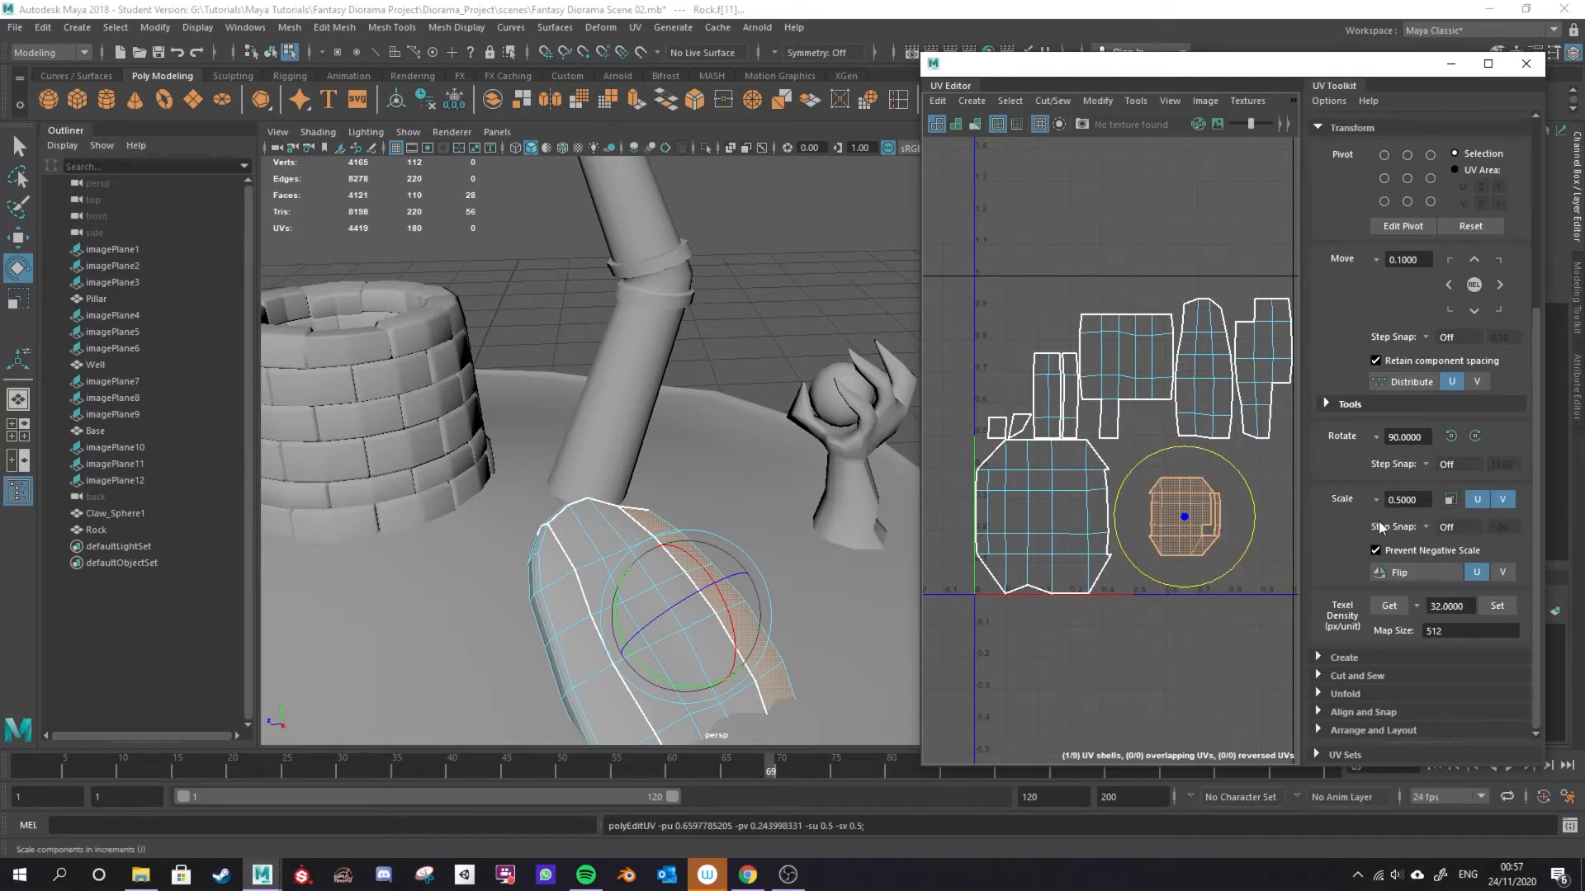
{"action": "key", "text": "ctrl+z"}
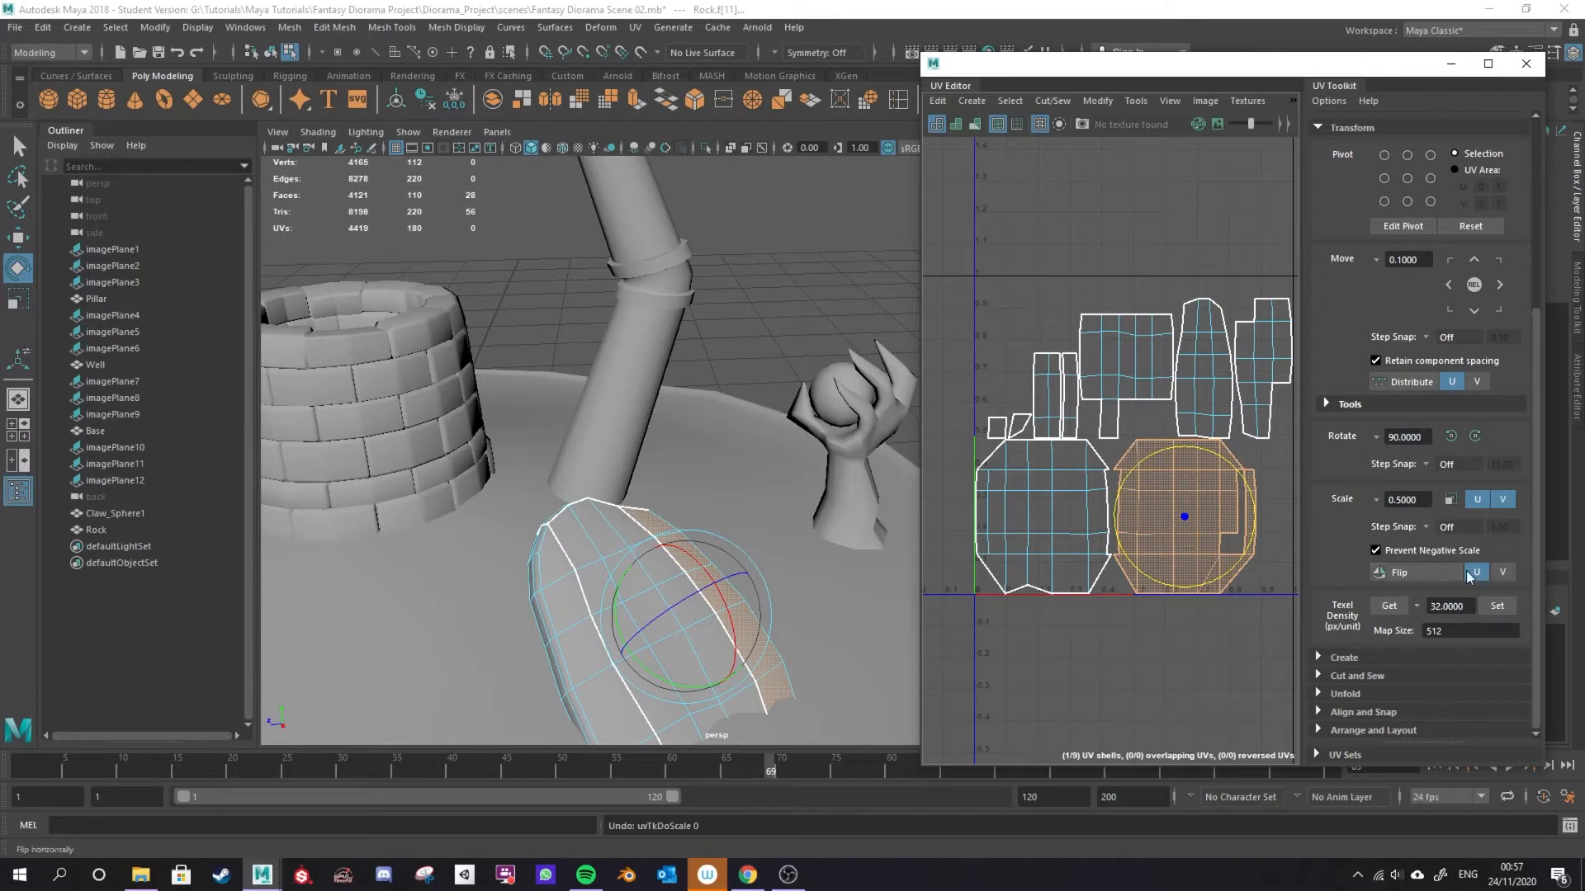
Flip the large lower-right shell horizontally and back, and flip it vertically and back.
{"action": "left_click", "coordinate": [1426, 568]}
{"action": "left_click", "coordinate": [1424, 568]}
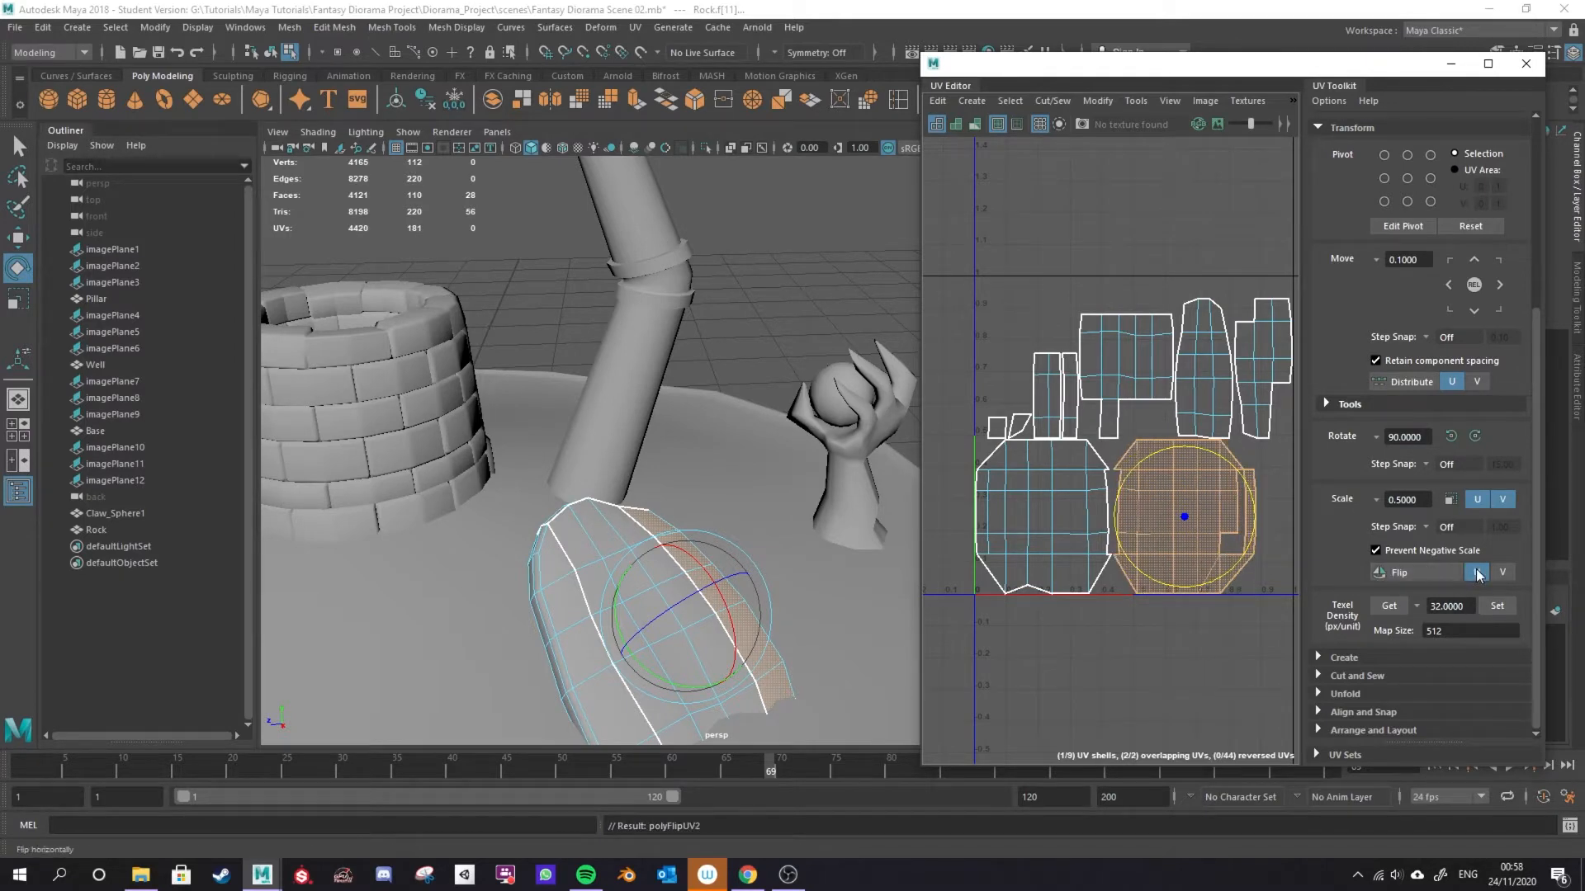
{"action": "left_click", "coordinate": [1431, 571]}
{"action": "left_click", "coordinate": [1428, 571]}
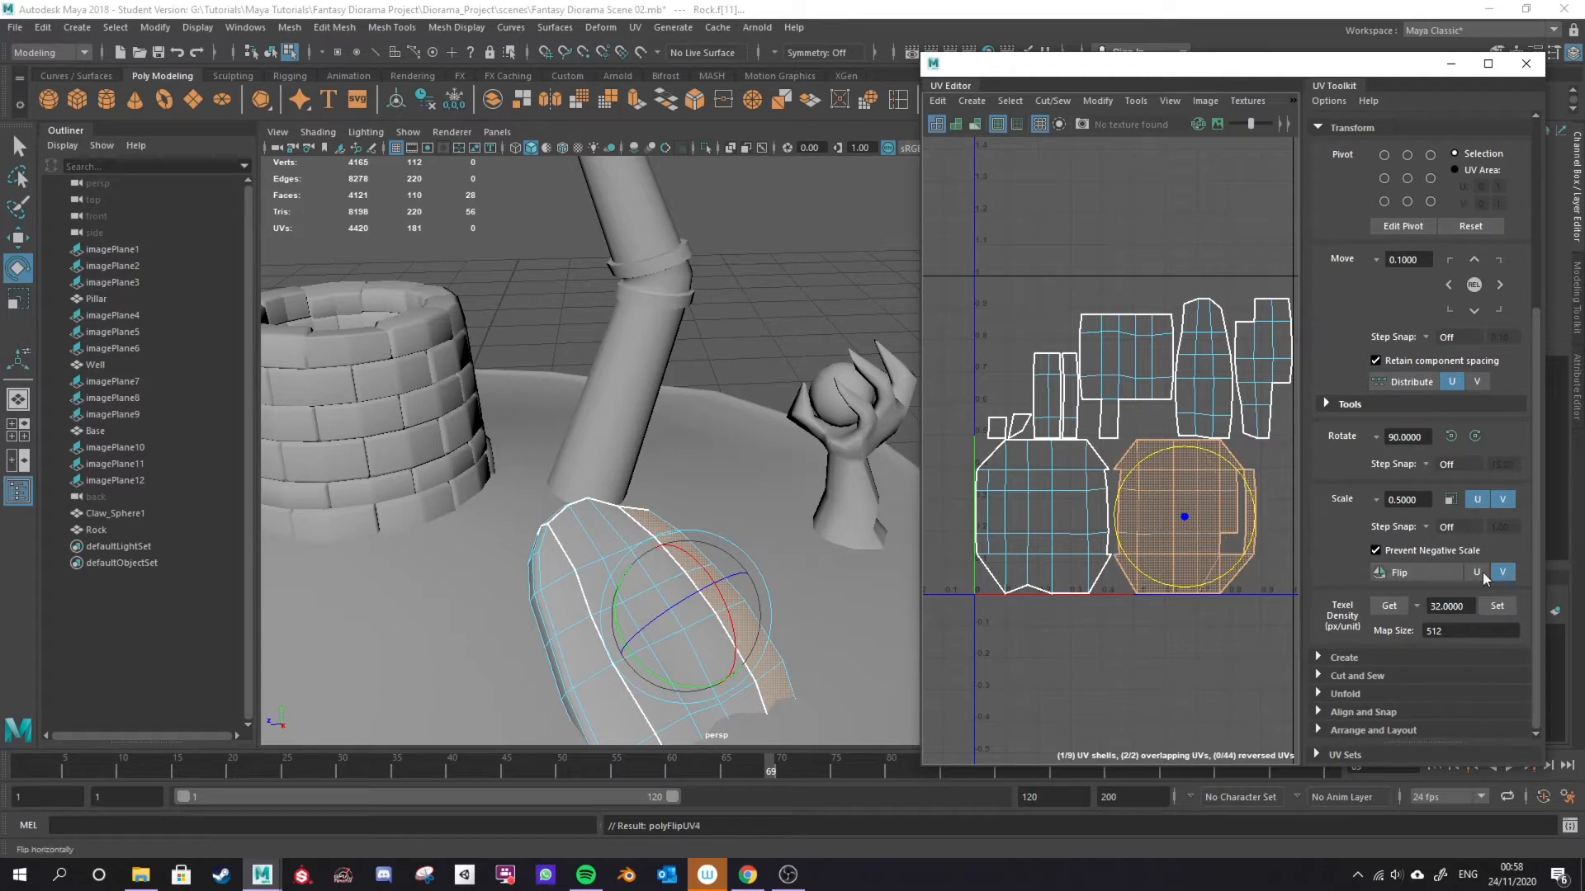
Try the Unfold section's Optimize on the large lower-right shell, undo it, and accept the student-version save notice.
{"action": "left_click", "coordinate": [1318, 675]}
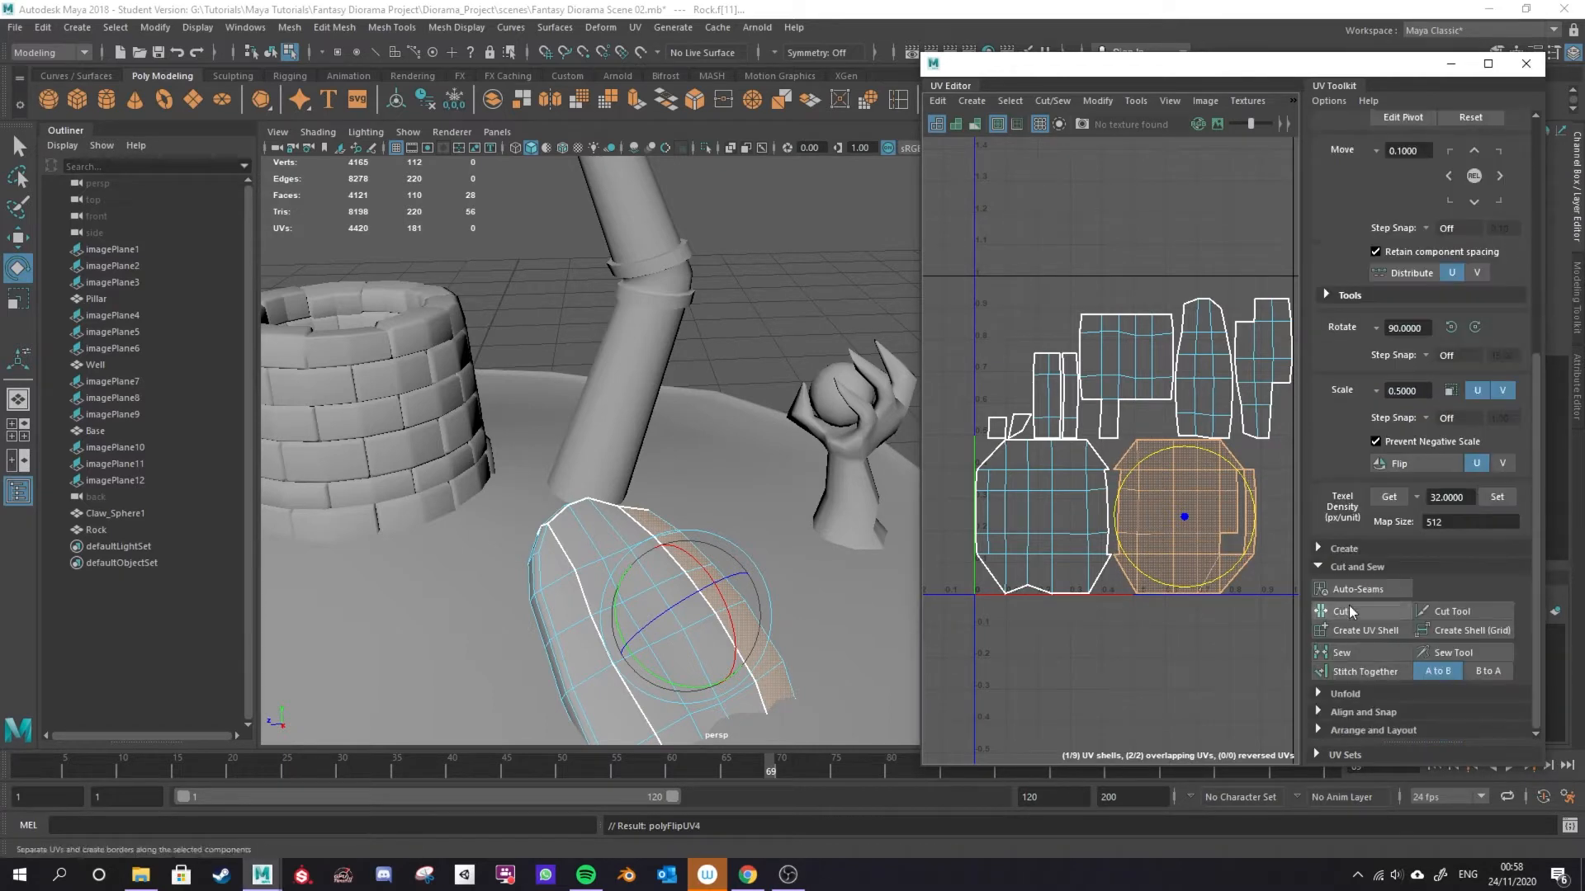
{"action": "left_click", "coordinate": [1318, 568]}
{"action": "left_click", "coordinate": [1318, 694]}
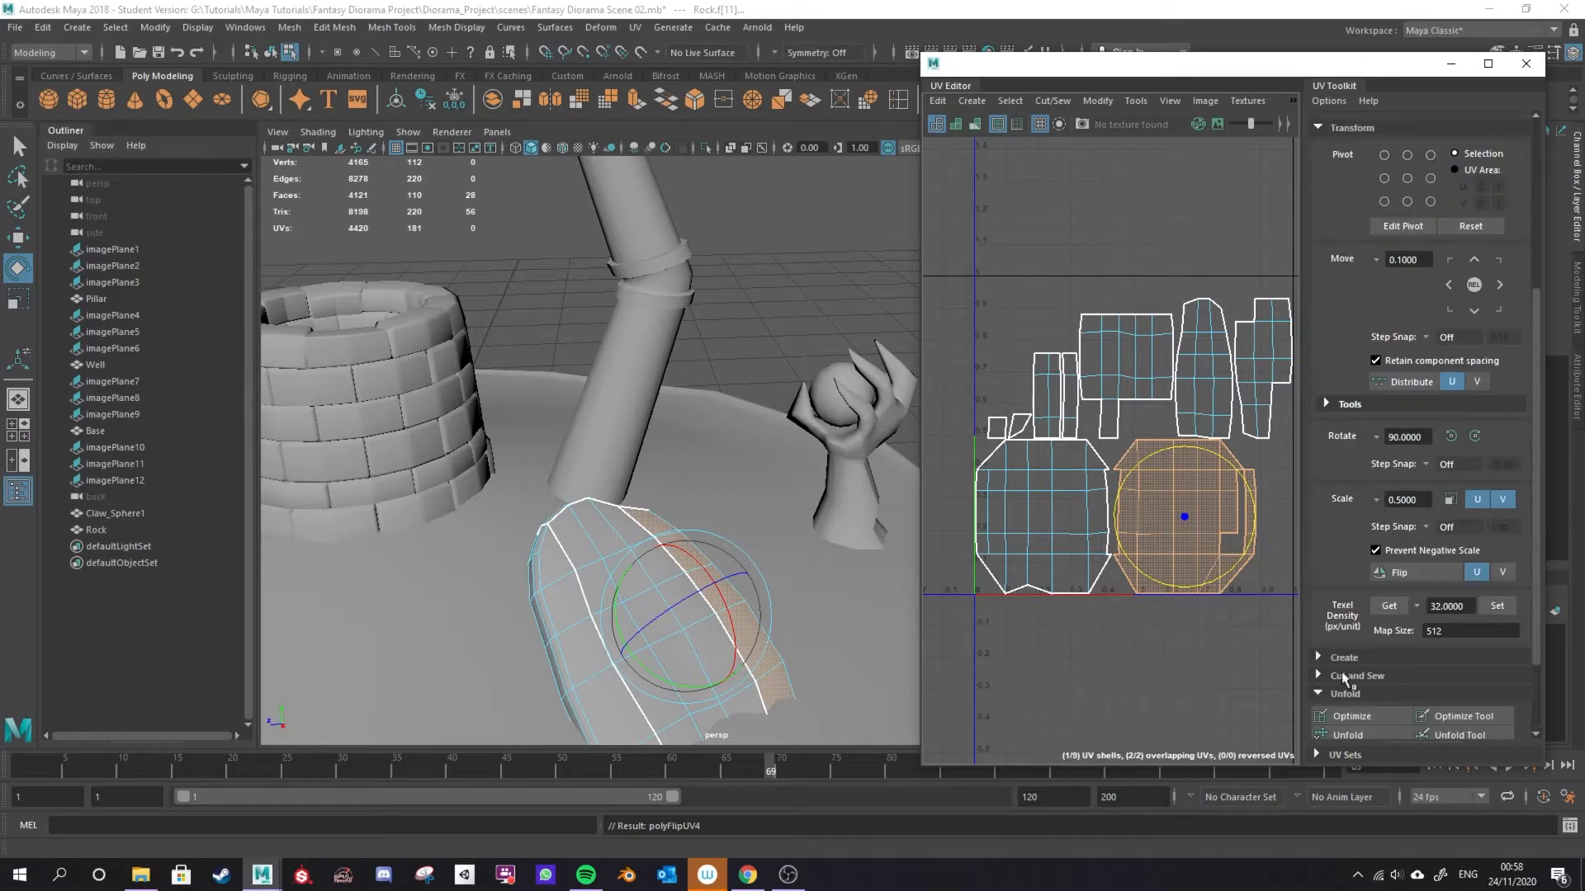
{"action": "left_click", "coordinate": [1375, 617]}
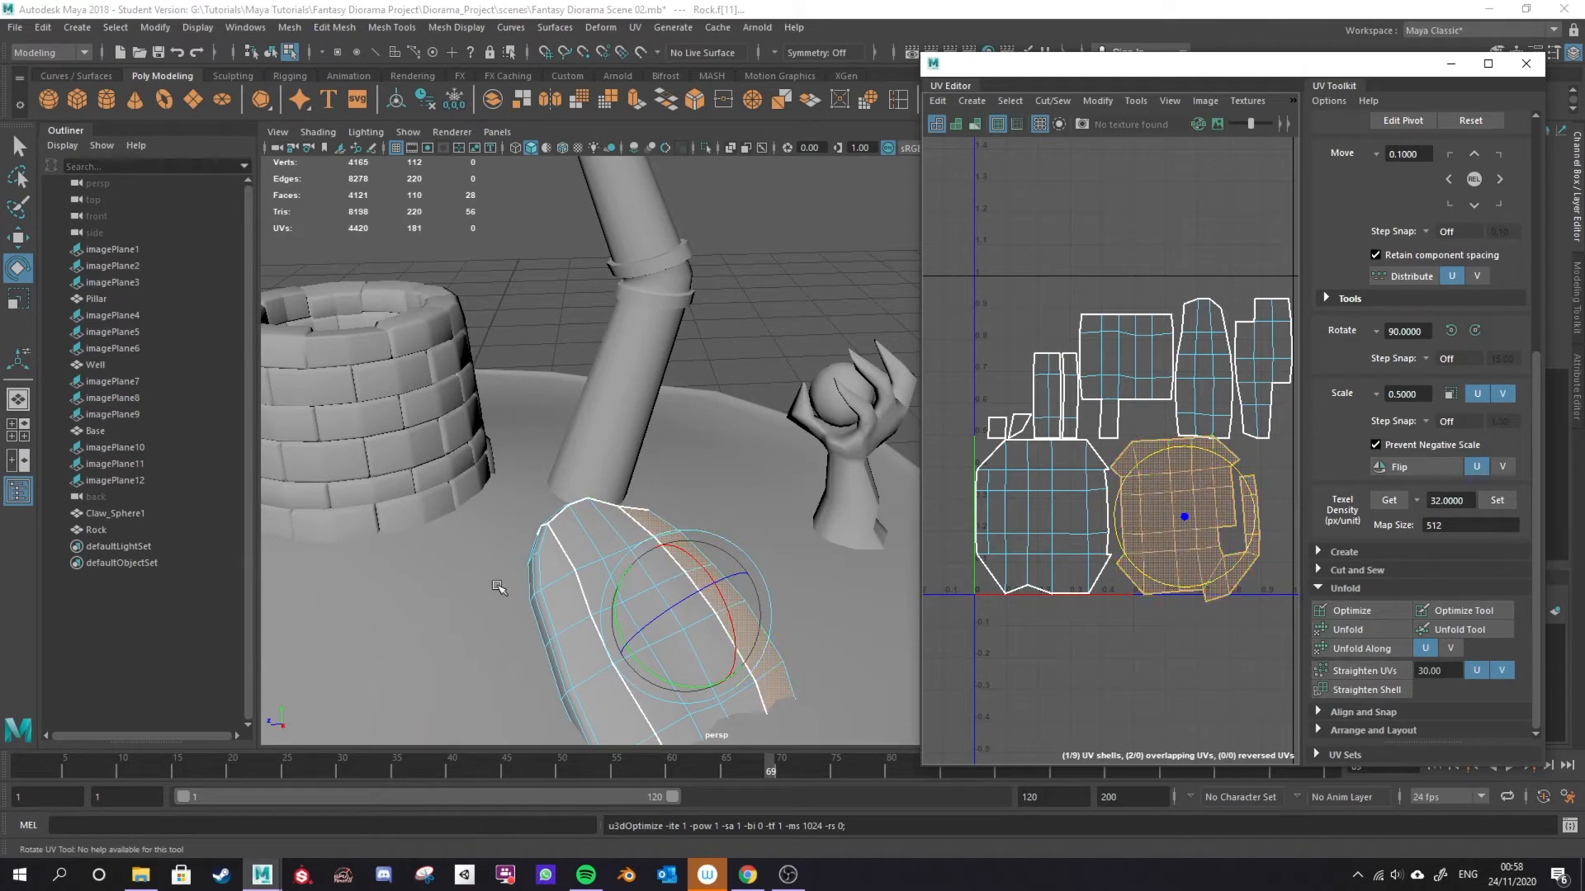
{"action": "key", "text": "ctrl+z"}
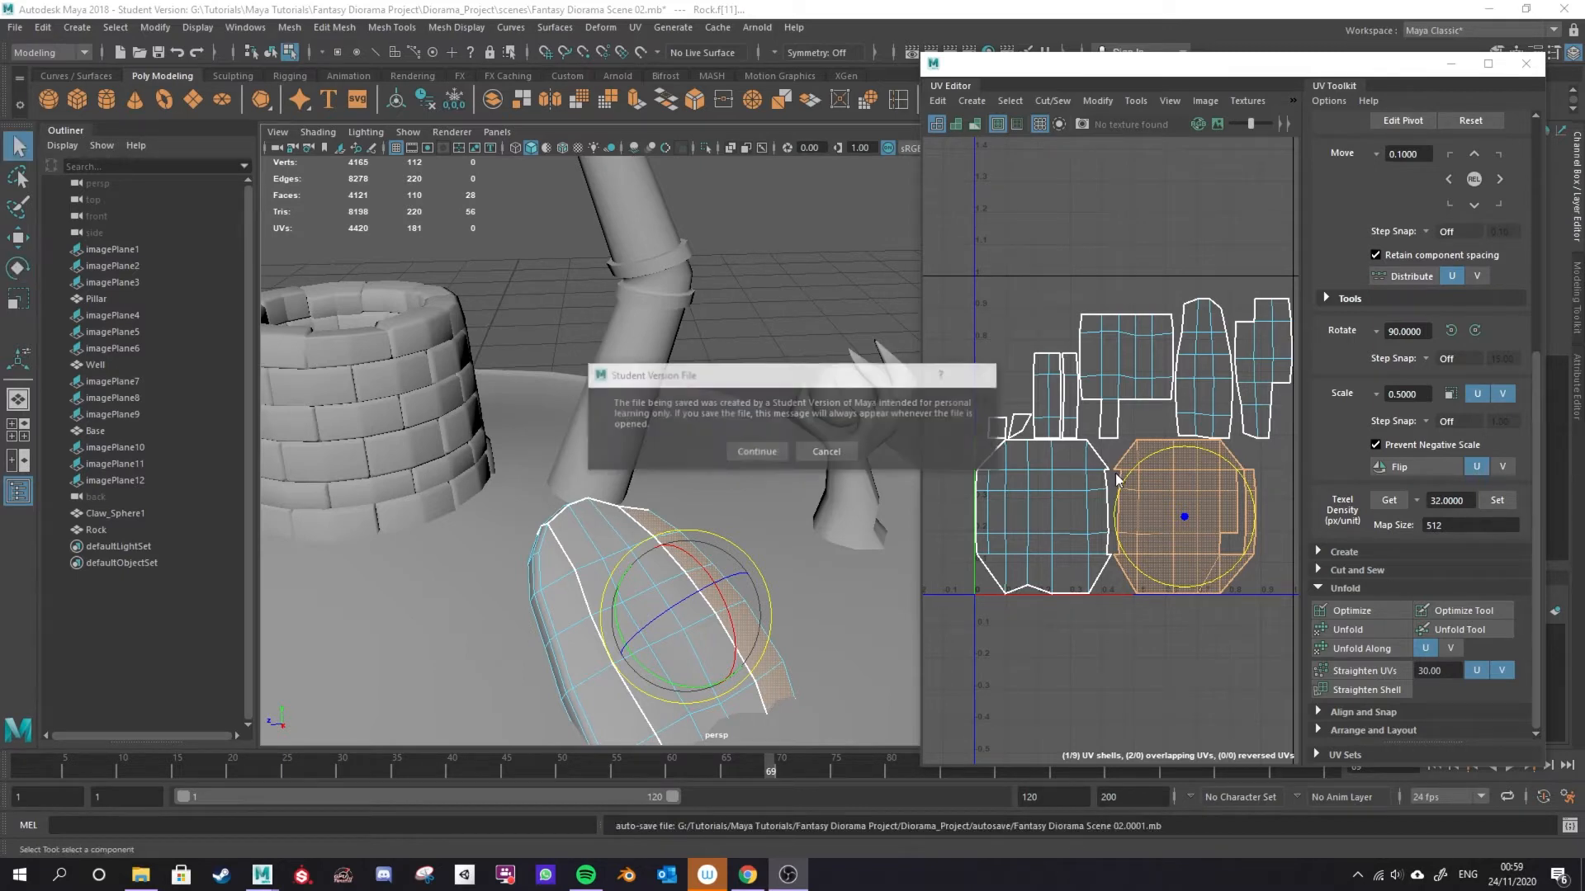
{"action": "left_click", "coordinate": [753, 452]}
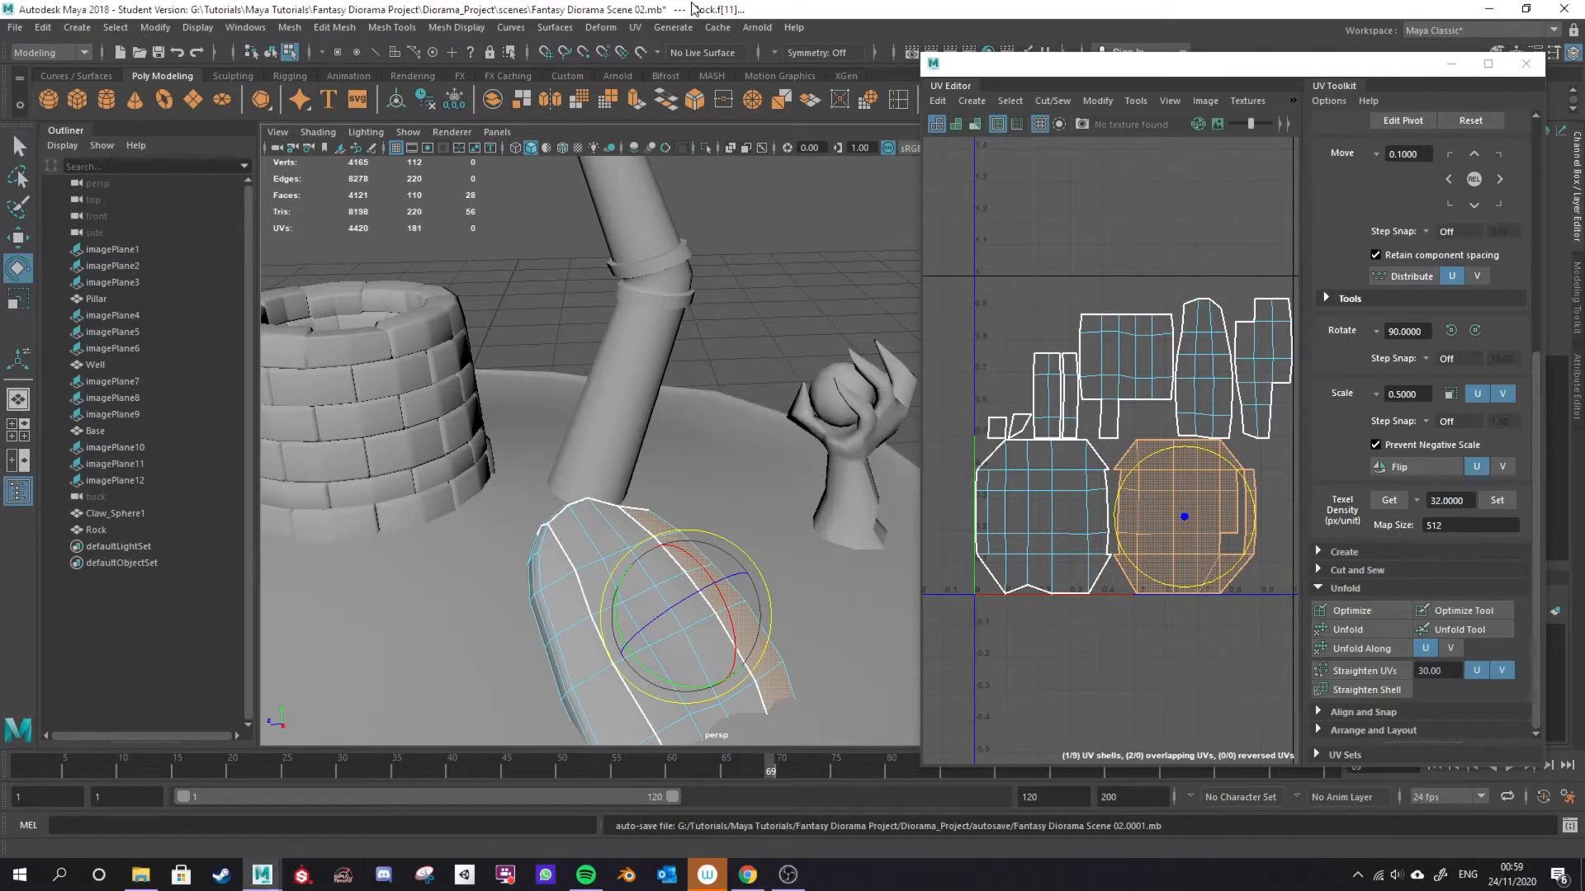
Sew the seams between the rock's lengthwise shells using the 3D Cut and Sew UV Tool.
{"action": "left_click", "coordinate": [632, 31]}
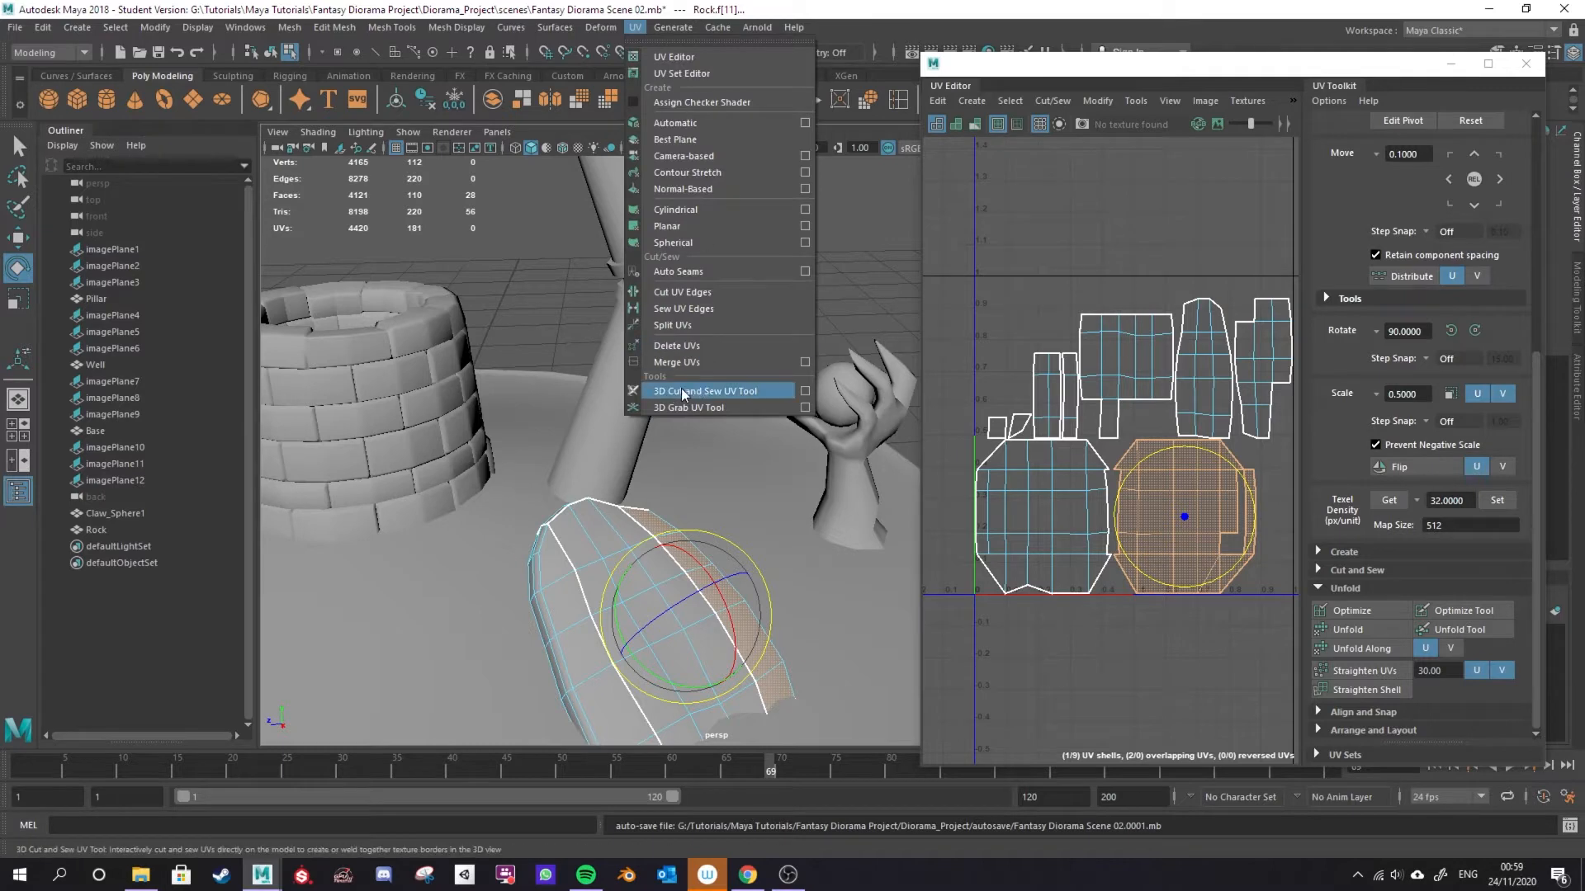
{"action": "left_click", "coordinate": [774, 389]}
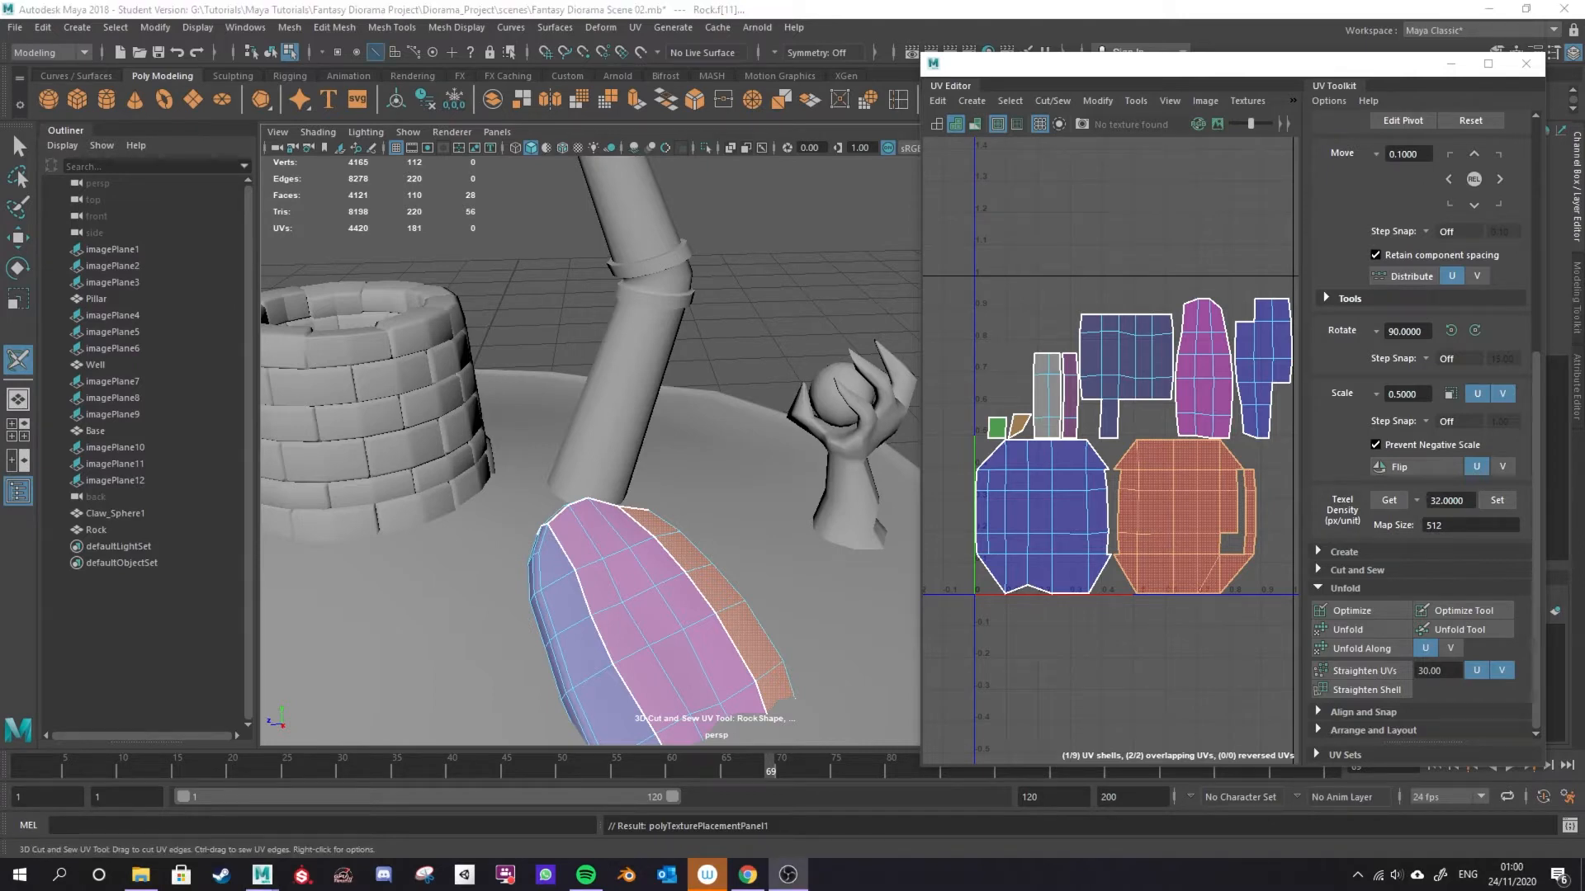
{"action": "left_click_drag", "start_coordinate": [655, 637], "coordinate": [538, 449], "text": "alt"}
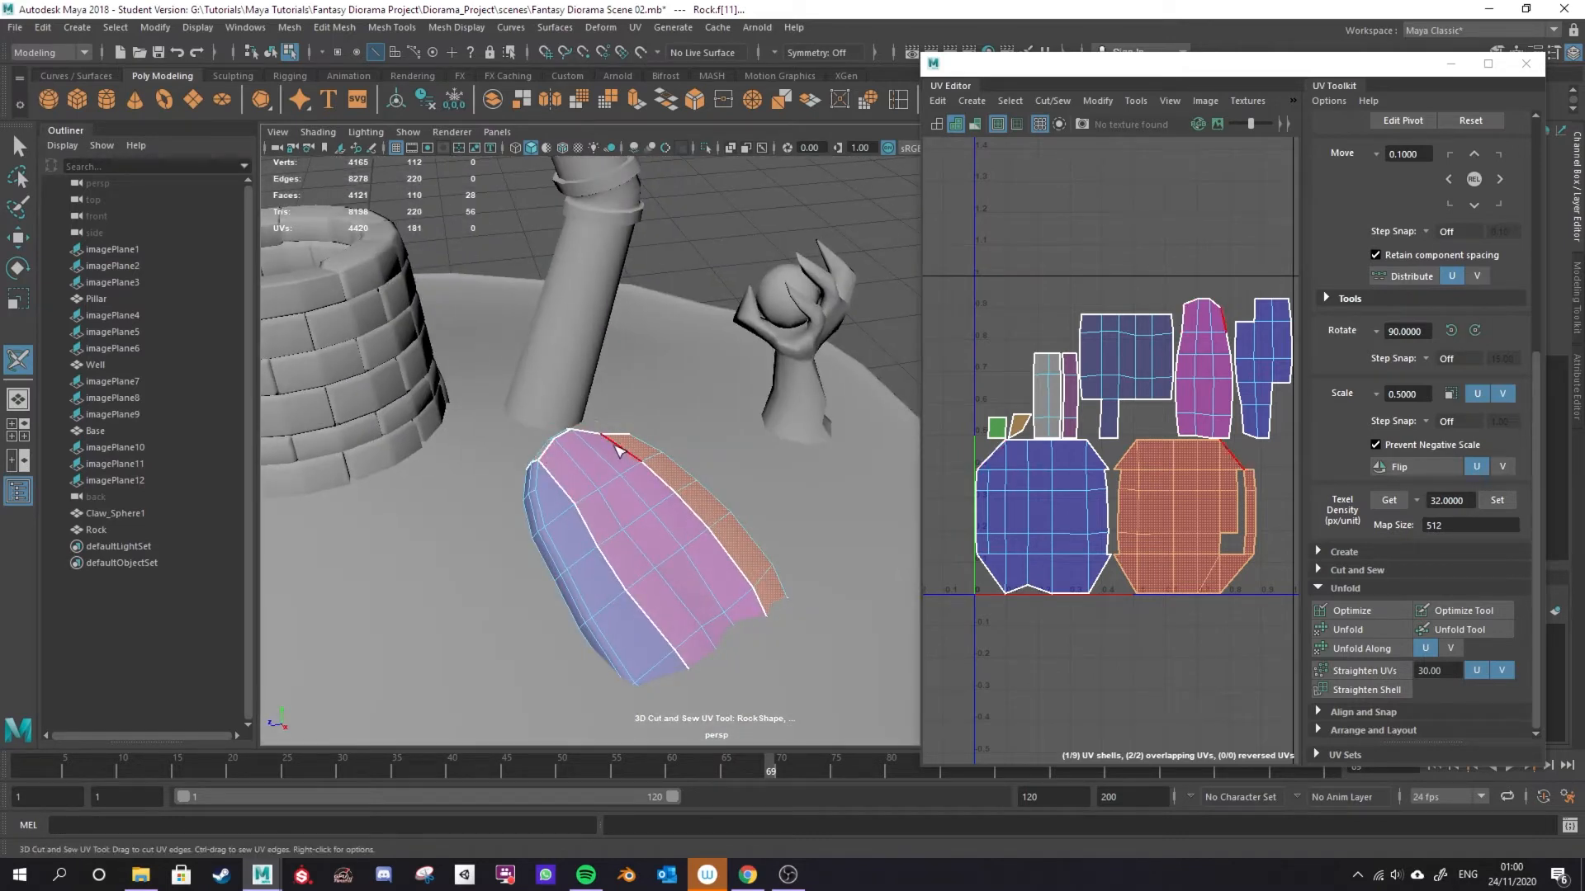
{"action": "left_click_drag", "start_coordinate": [623, 474], "coordinate": [596, 552], "text": "alt"}
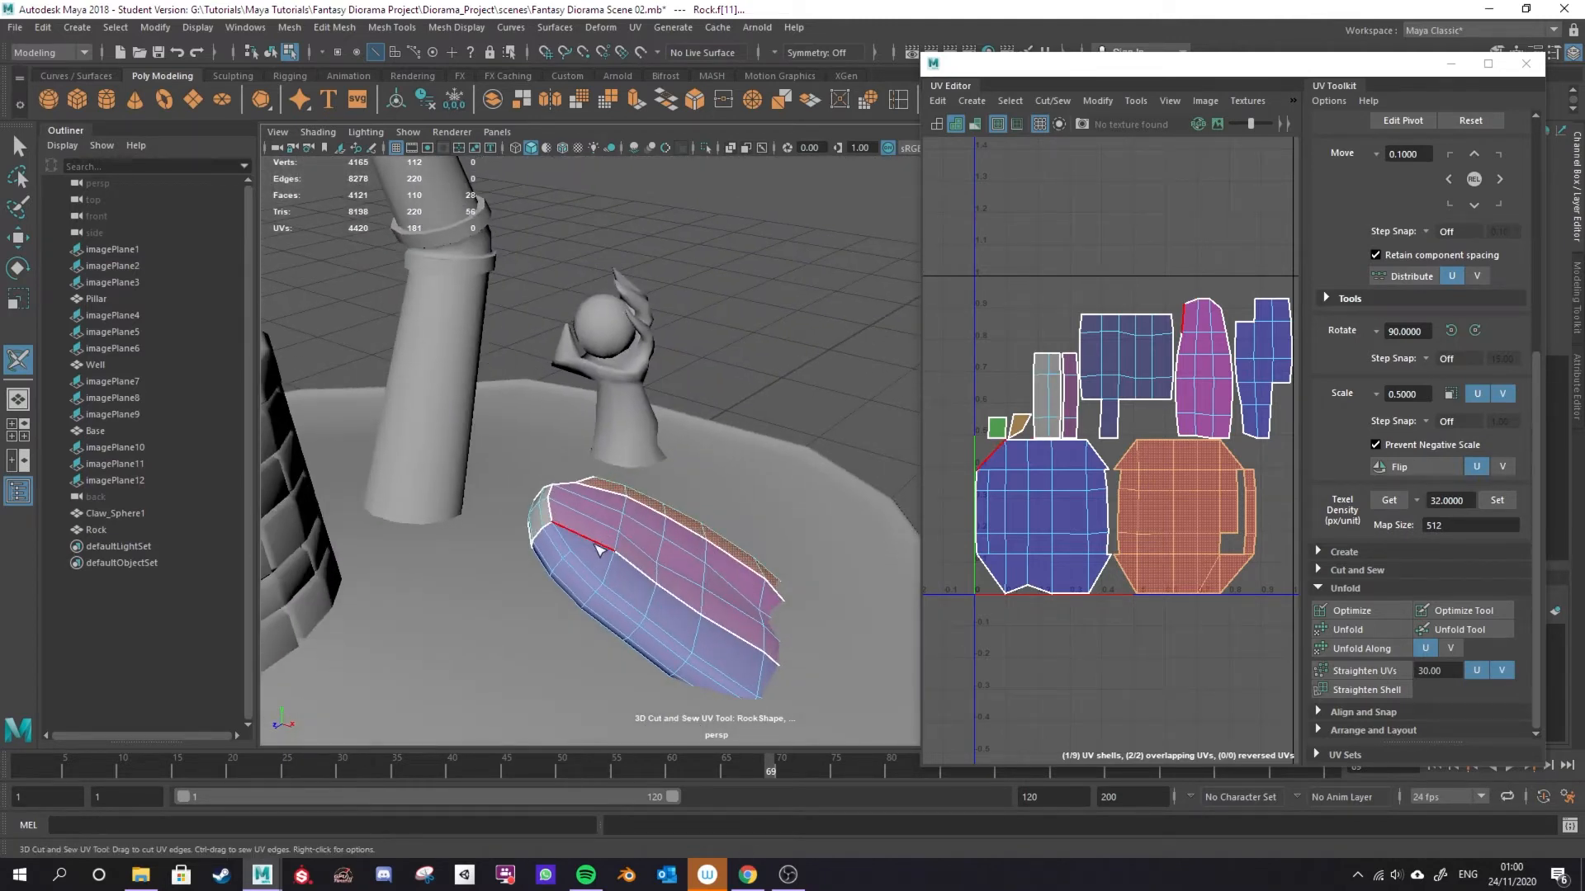
{"action": "left_click", "coordinate": [595, 545], "text": "ctrl"}
{"action": "left_click", "coordinate": [644, 567], "text": "ctrl"}
{"action": "left_click", "coordinate": [675, 596], "text": "ctrl"}
{"action": "left_click", "coordinate": [650, 504], "text": "ctrl"}
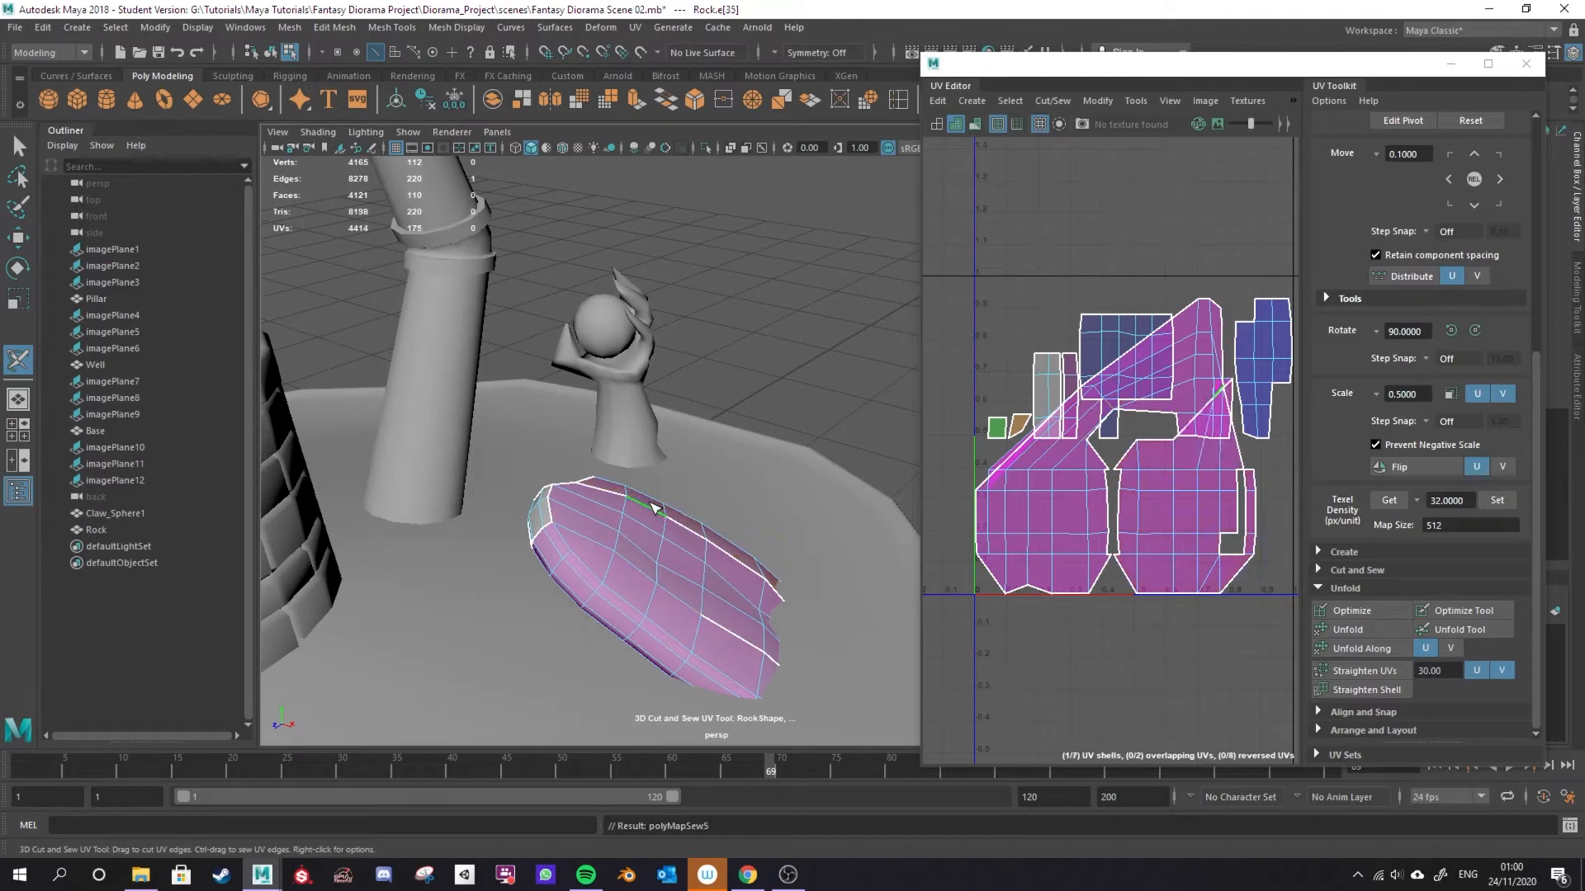
{"action": "double_click", "coordinate": [655, 509], "text": "ctrl"}
{"action": "left_click_drag", "start_coordinate": [730, 621], "coordinate": [704, 452], "text": "alt"}
{"action": "left_click", "coordinate": [692, 626], "text": "ctrl"}
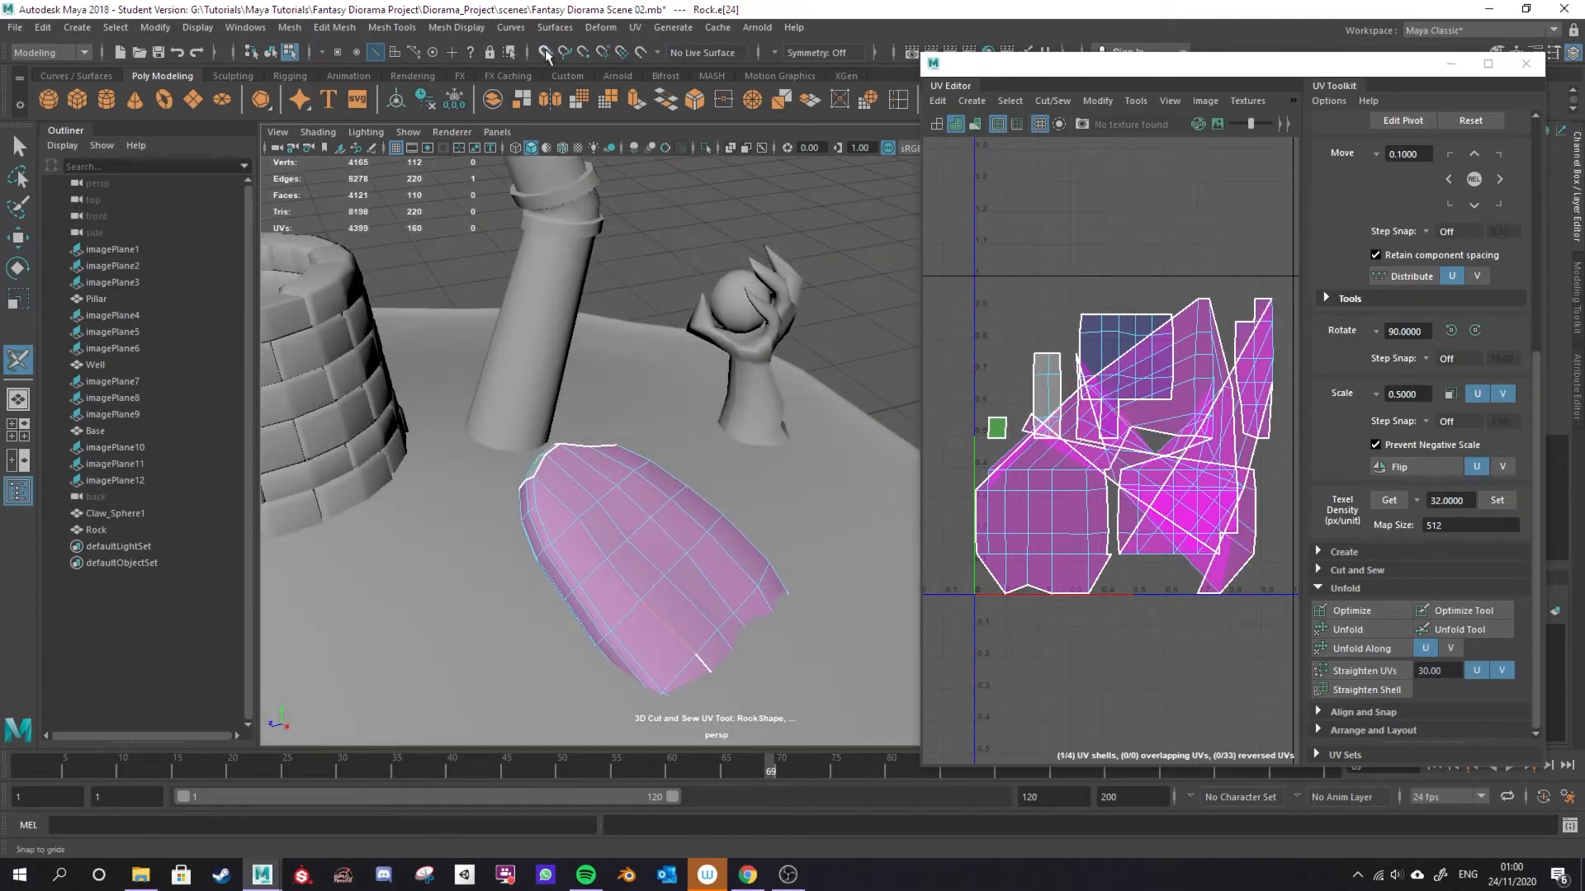
Exit the cut and sew tool, select the whole rock, and apply a camera-based UV projection.
{"action": "left_click", "coordinate": [637, 29]}
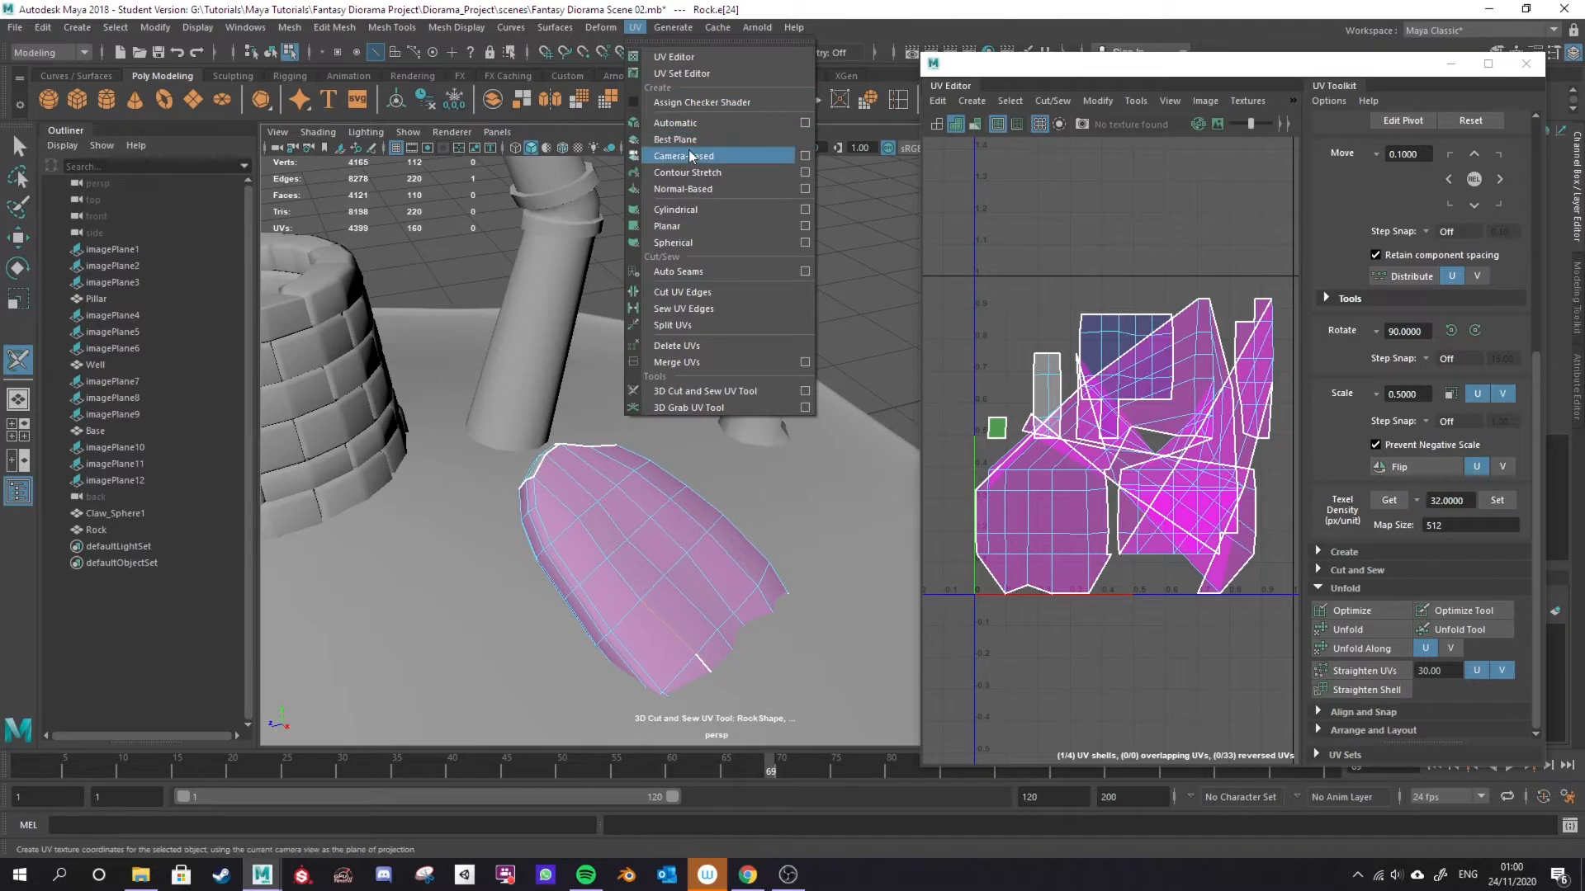
{"action": "left_click", "coordinate": [721, 156]}
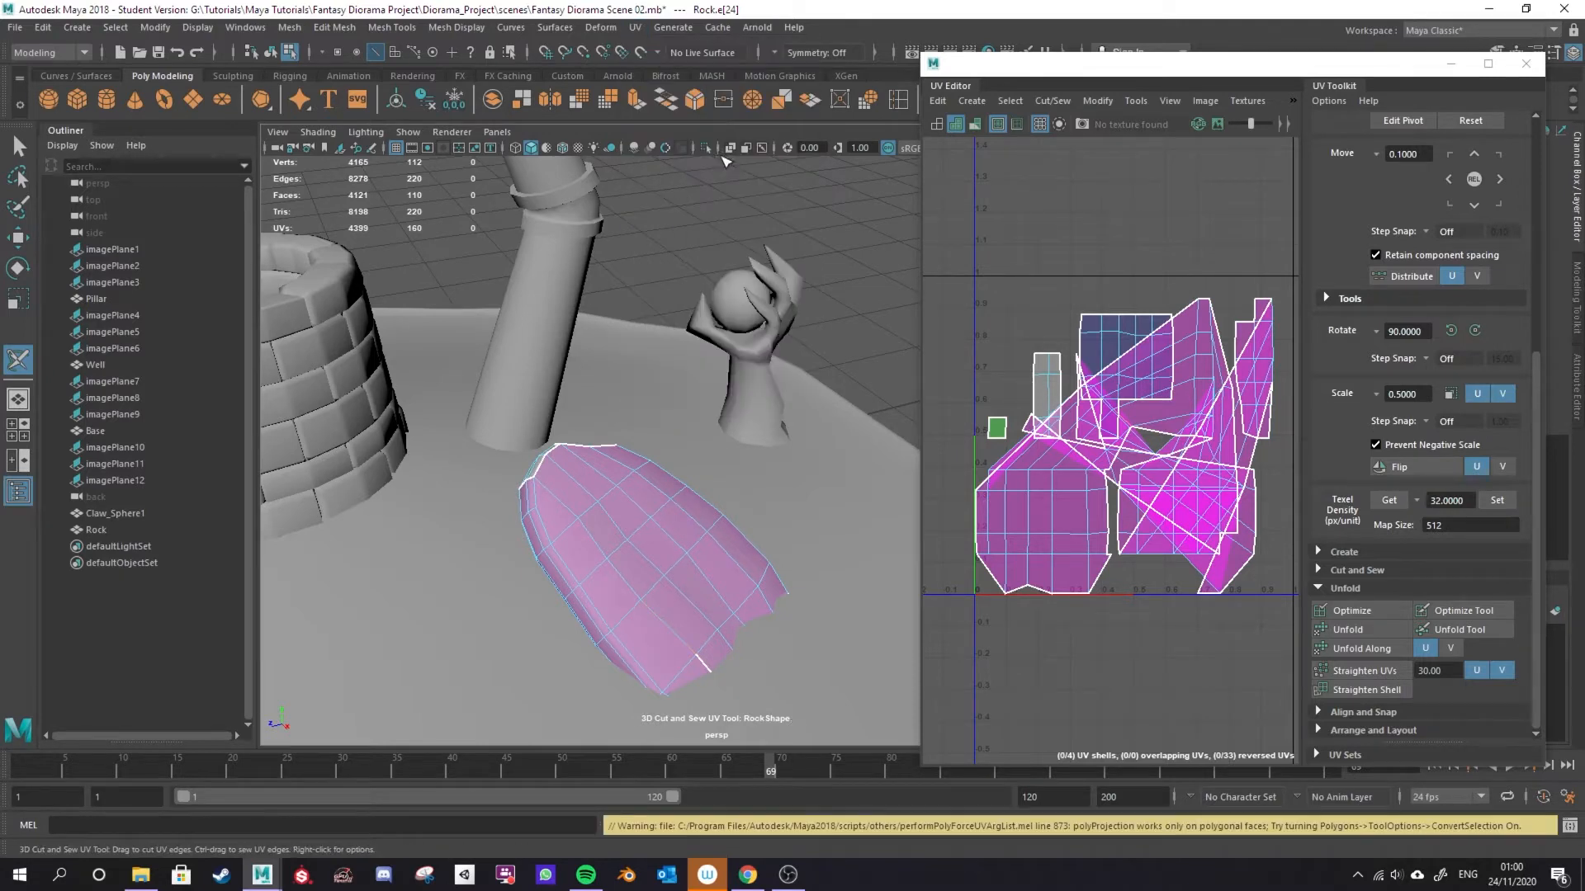
{"action": "right_click", "coordinate": [618, 453]}
{"action": "right_click_drag", "start_coordinate": [665, 422], "coordinate": [662, 425]}
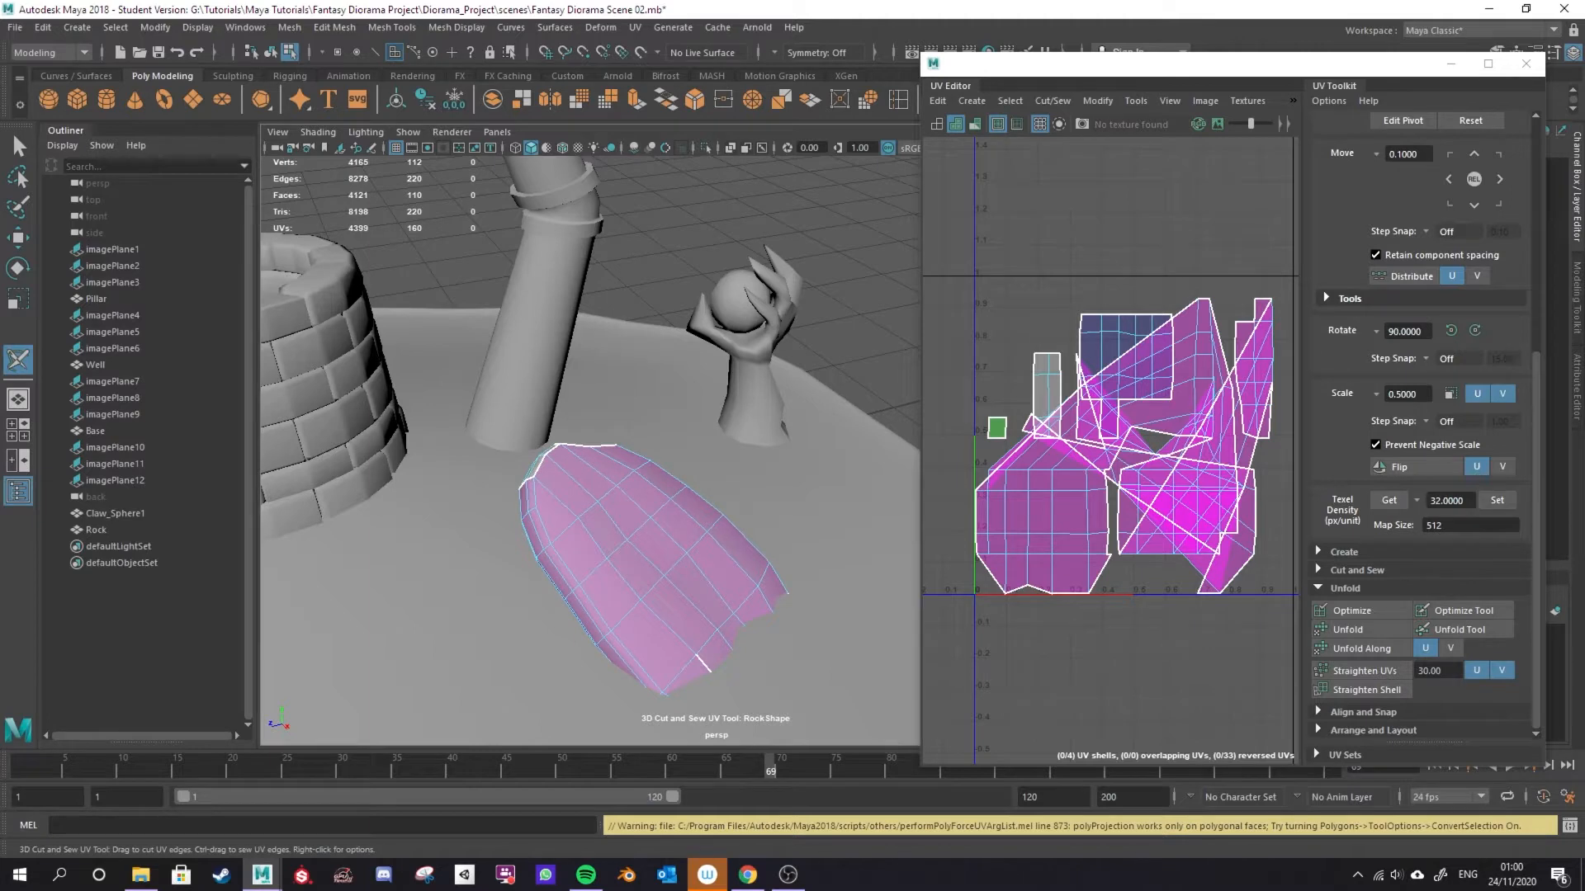
{"action": "right_click", "coordinate": [593, 501]}
{"action": "right_click_drag", "start_coordinate": [592, 500], "coordinate": [645, 459]}
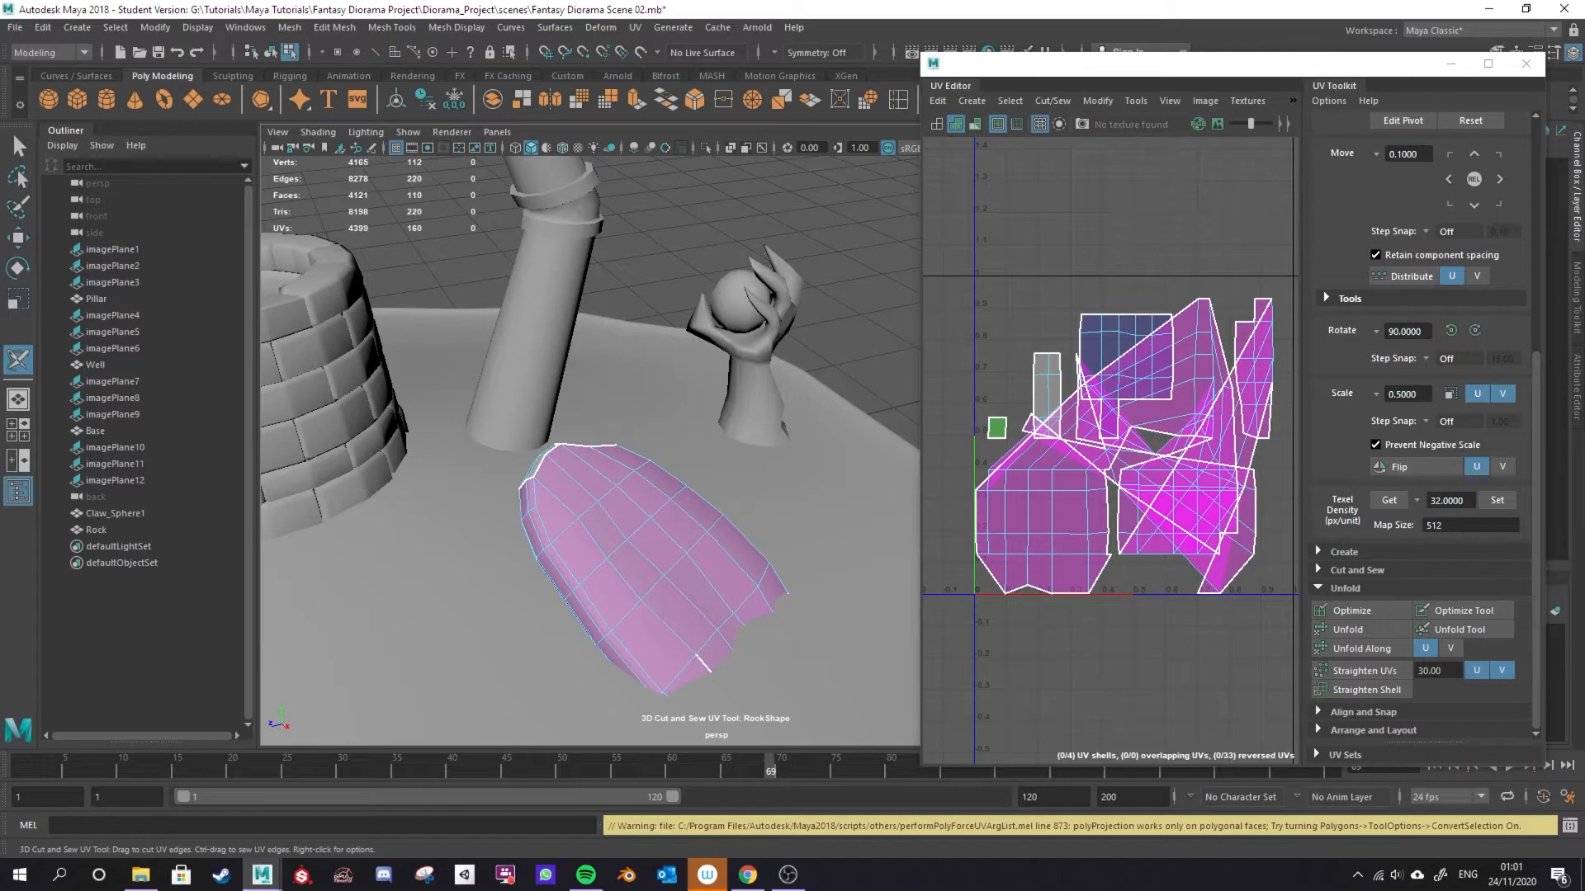
{"action": "right_click_drag", "start_coordinate": [586, 495], "coordinate": [586, 533]}
{"action": "key", "text": "w"}
{"action": "right_click_drag", "start_coordinate": [629, 399], "coordinate": [697, 375]}
{"action": "left_click", "coordinate": [636, 27]}
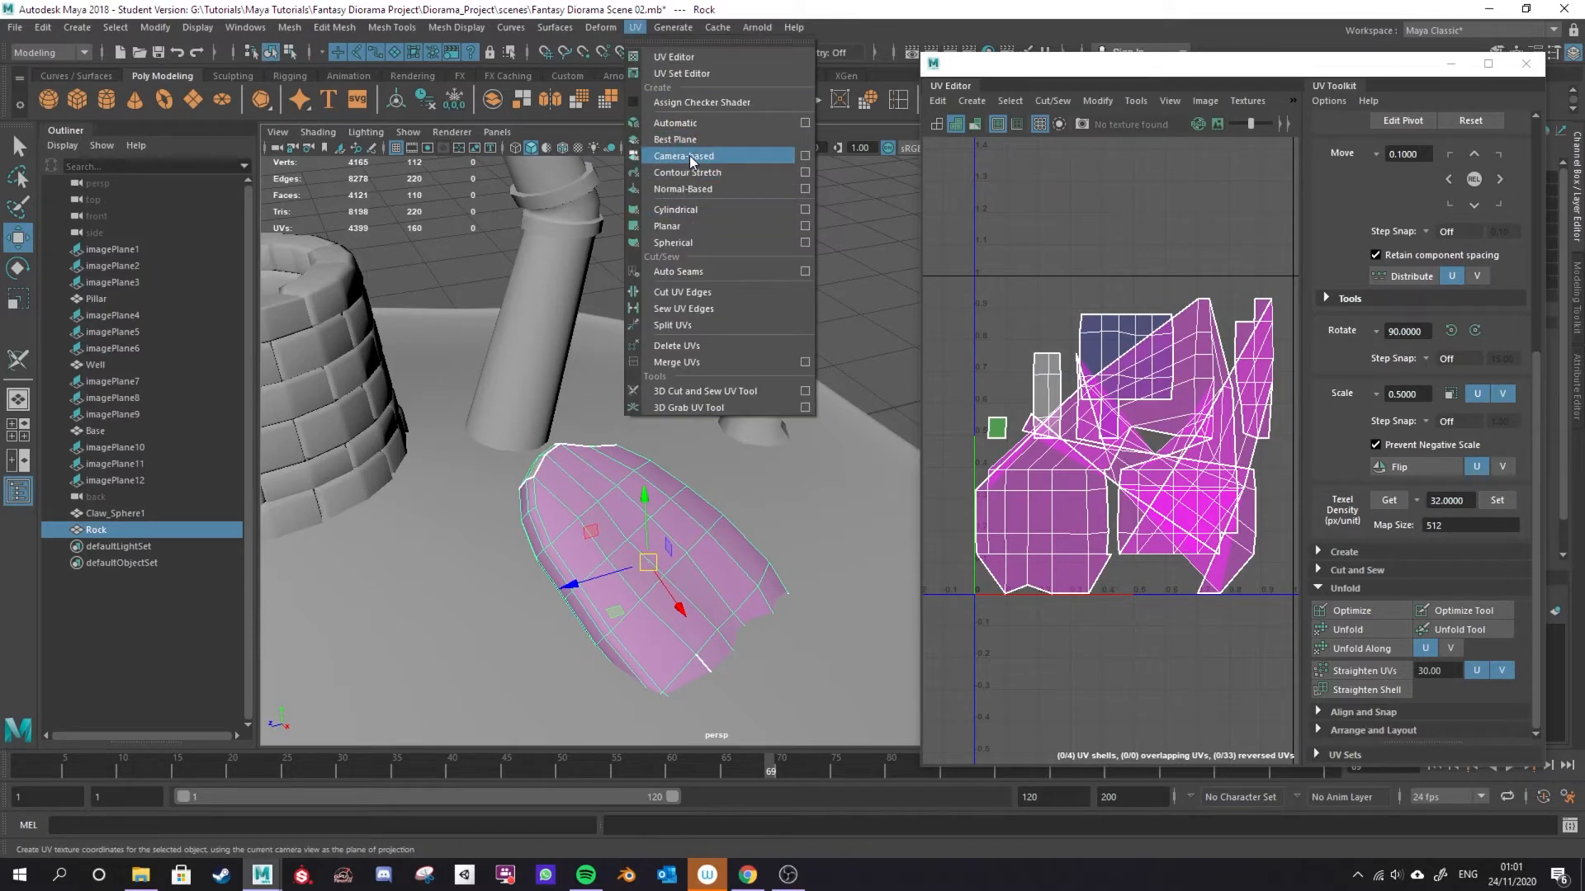
{"action": "left_click", "coordinate": [690, 155]}
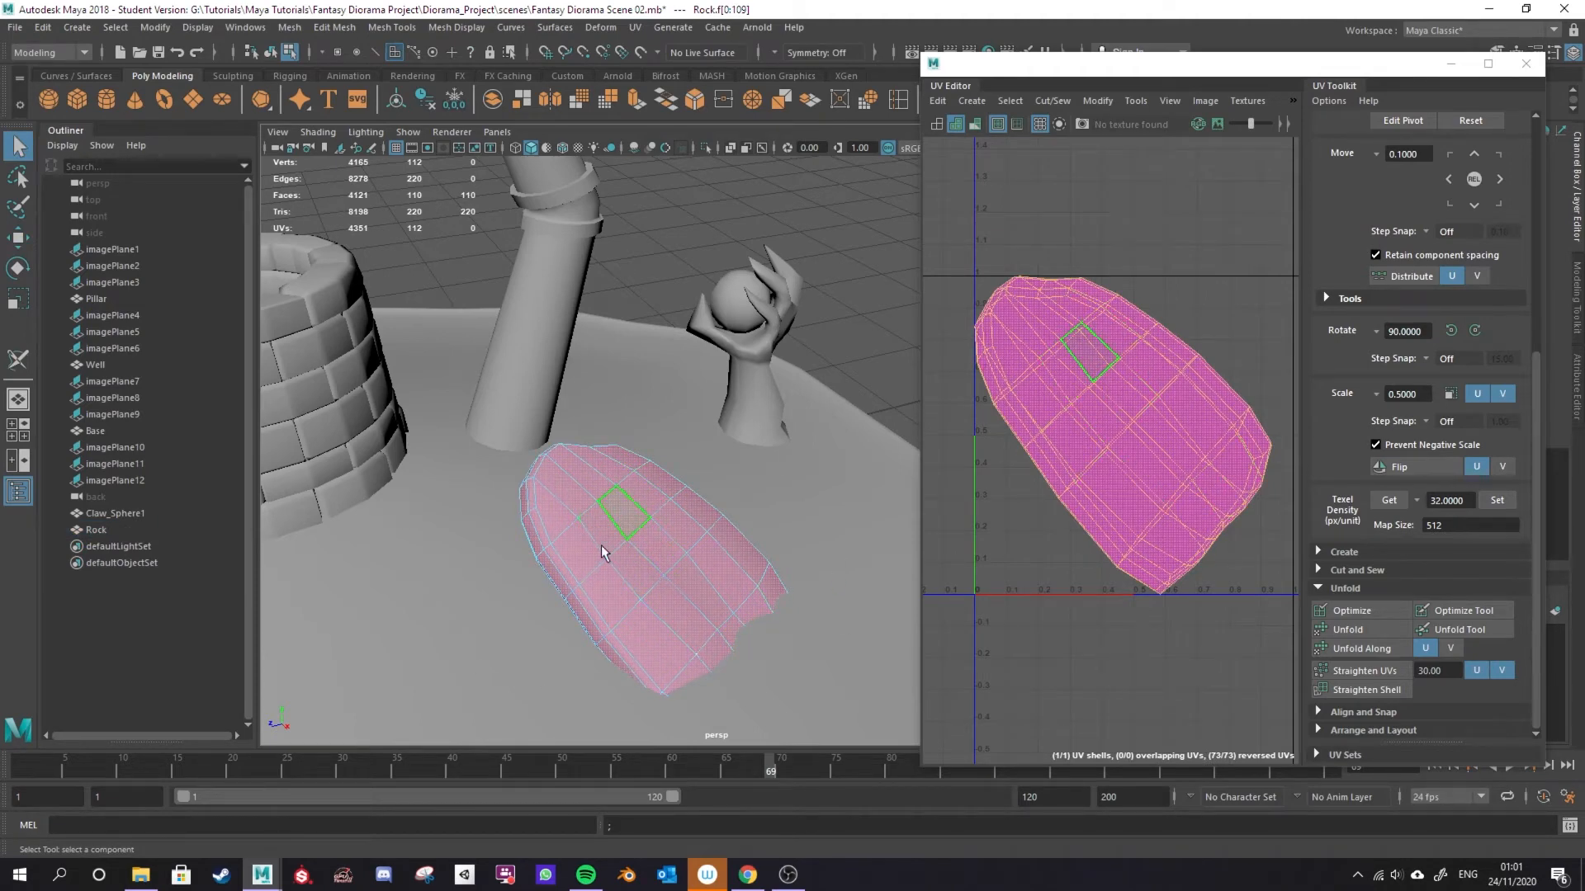
Cut a UV seam along one long side of the rock with the 3D Cut and Sew UV Tool.
{"action": "left_click", "coordinate": [632, 30]}
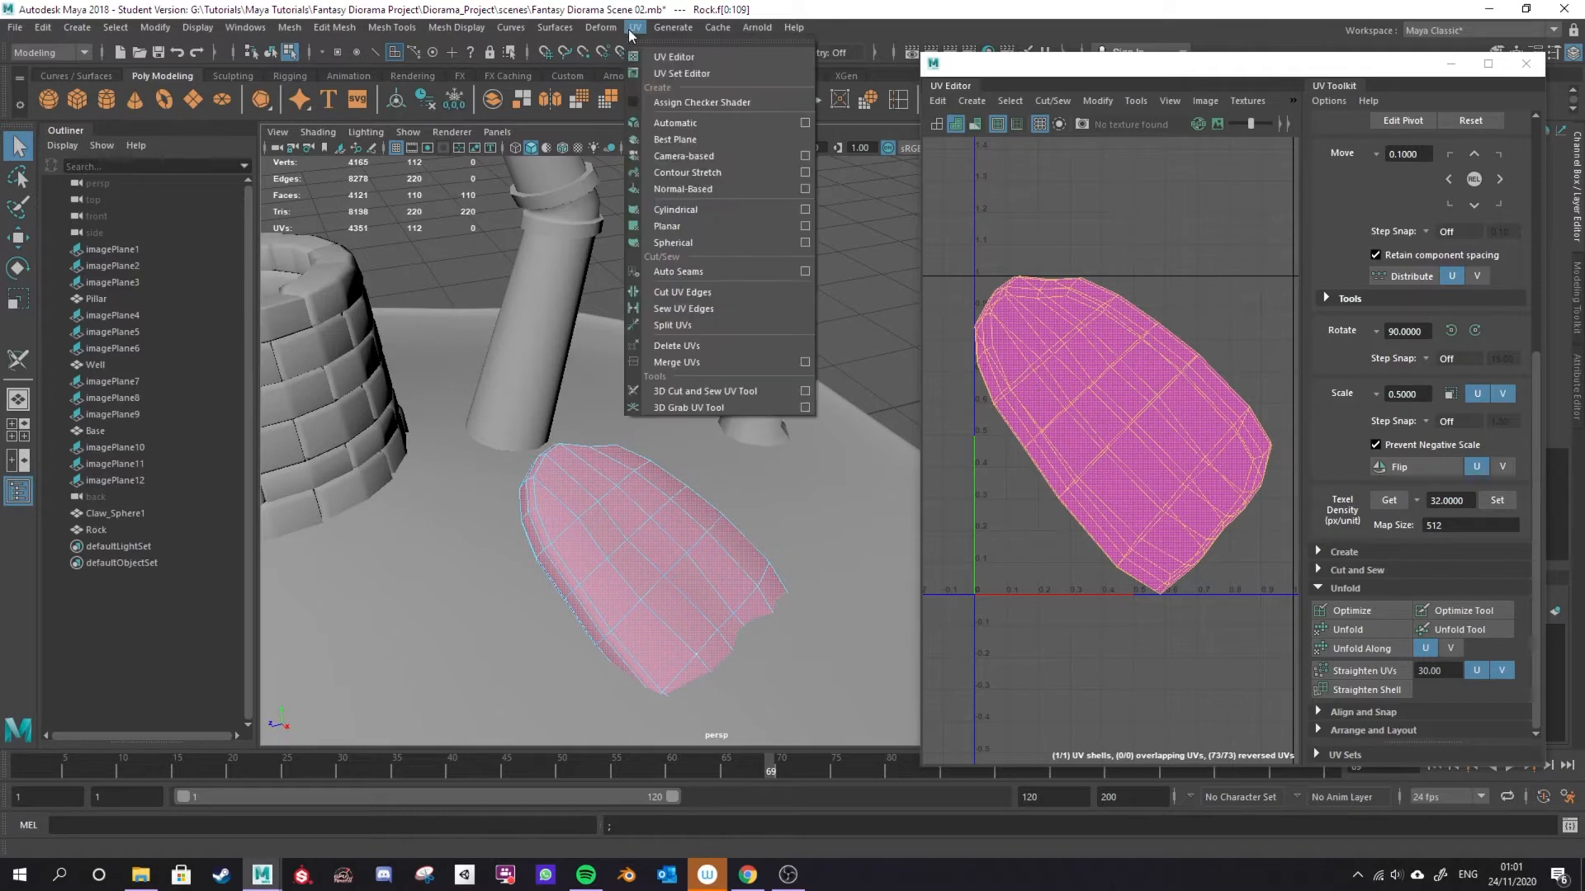
{"action": "left_click", "coordinate": [763, 390]}
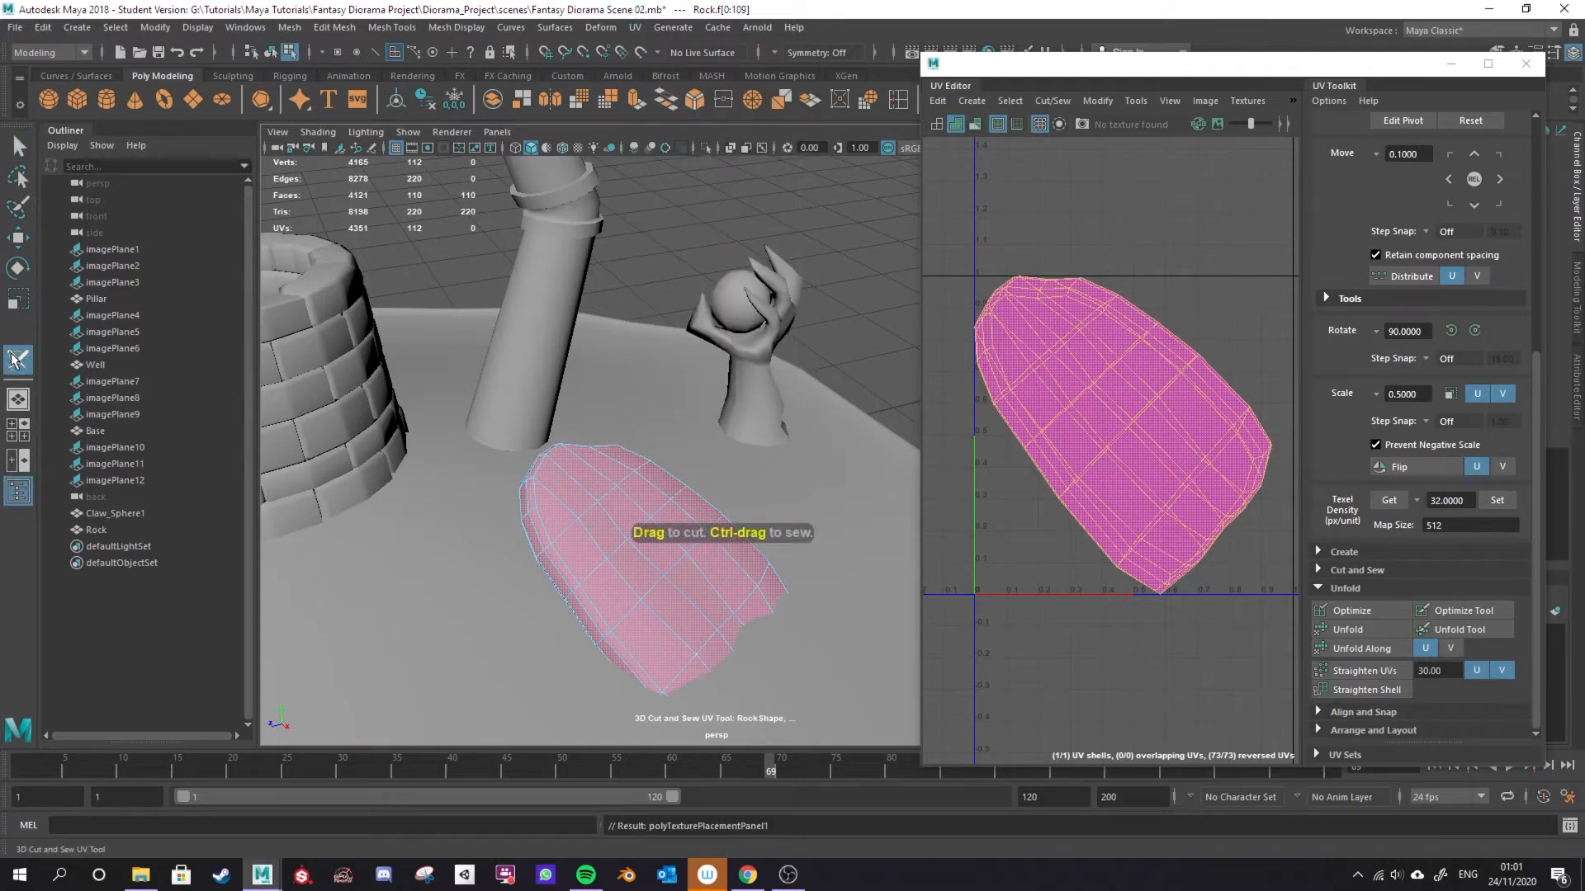
{"action": "left_click_drag", "start_coordinate": [647, 602], "coordinate": [549, 546], "text": "alt"}
{"action": "right_click_drag", "start_coordinate": [556, 516], "coordinate": [556, 442]}
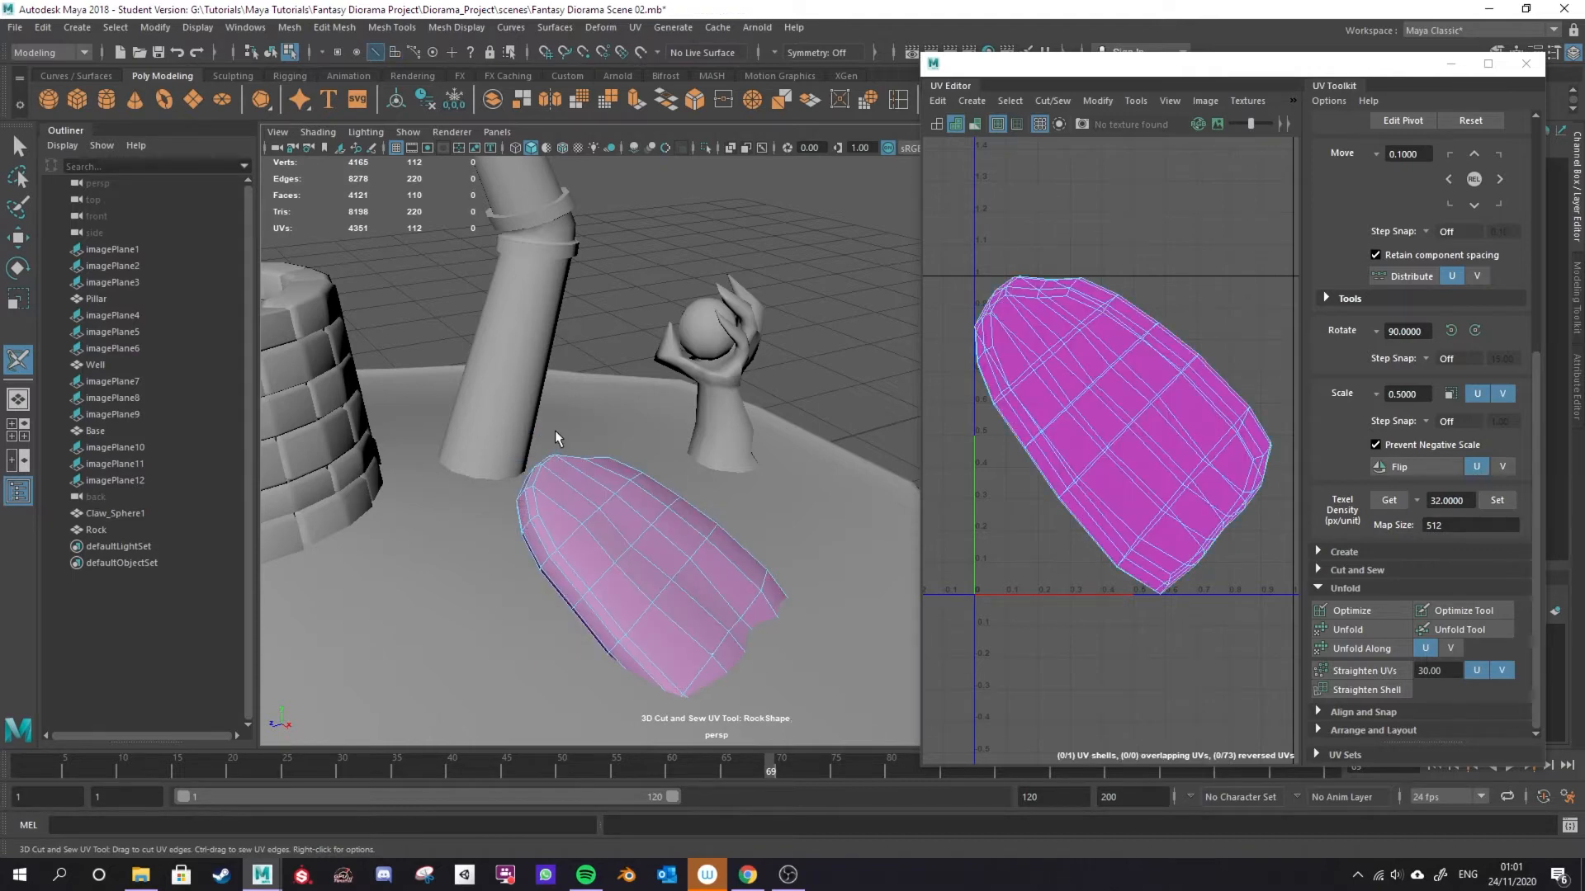
{"action": "double_click", "coordinate": [548, 526]}
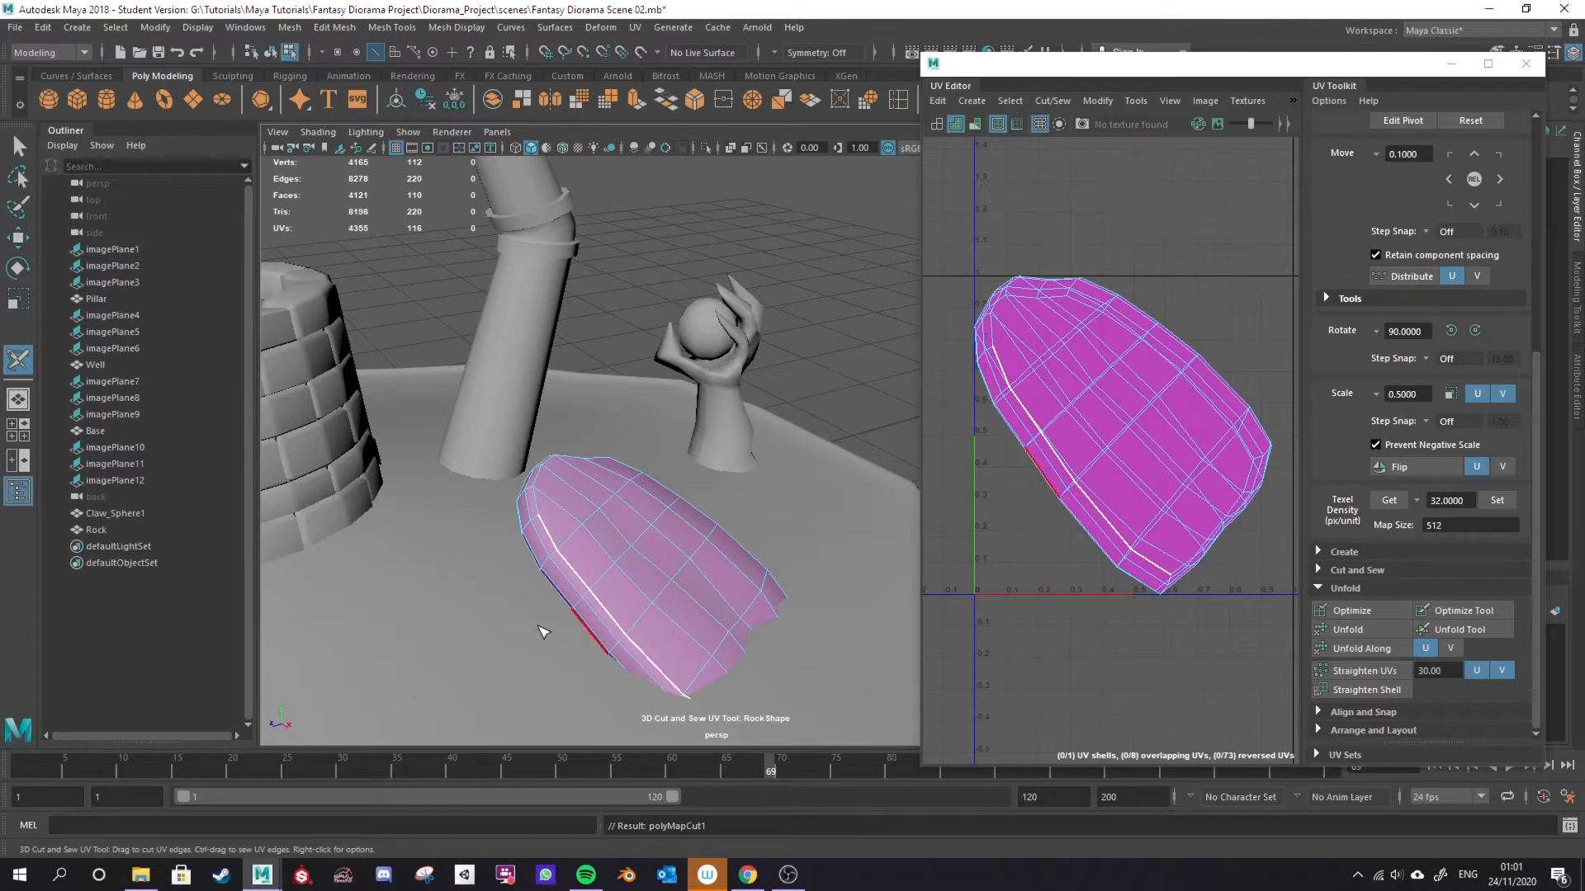
Extend the cut seam up and around the rock's narrow upper end, undoing the last stray edits.
{"action": "left_click_drag", "start_coordinate": [372, 553], "coordinate": [435, 610], "text": "alt"}
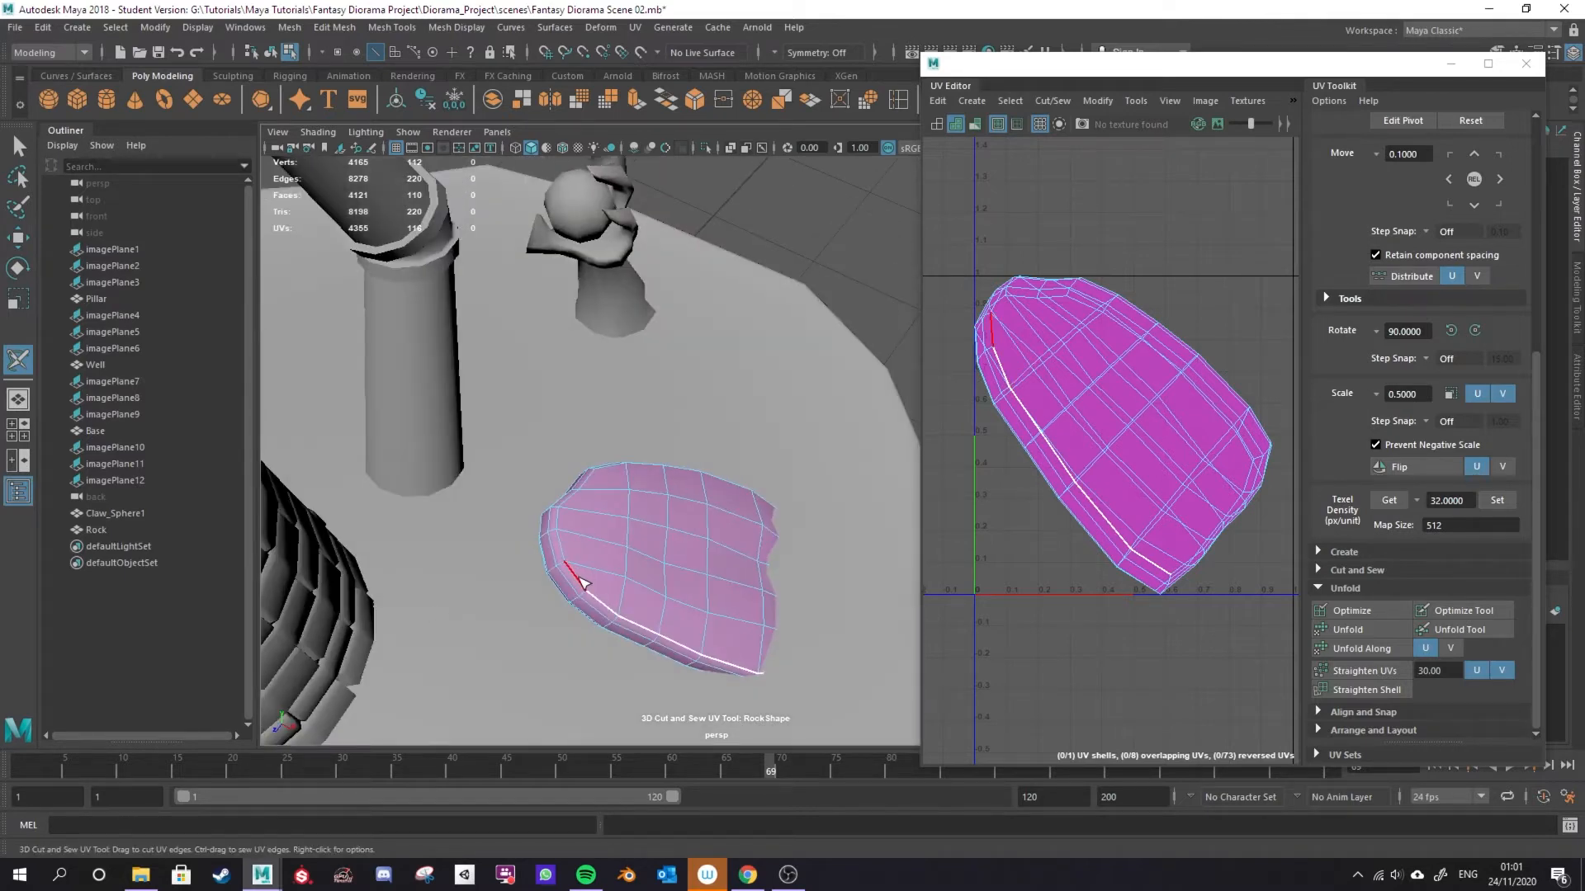
{"action": "left_click_drag", "start_coordinate": [575, 506], "coordinate": [574, 599], "text": "ctrl"}
{"action": "left_click_drag", "start_coordinate": [567, 558], "coordinate": [561, 519]}
{"action": "left_click", "coordinate": [594, 475]}
{"action": "left_click", "coordinate": [560, 508], "text": "ctrl"}
{"action": "mouse_move", "coordinate": [581, 497]}
{"action": "left_mouse_down", "text": "ctrl"}
{"action": "mouse_move", "coordinate": [557, 535]}
{"action": "mouse_move", "coordinate": [566, 551]}
{"action": "left_mouse_up", "text": "ctrl"}
{"action": "key", "text": "ctrl+z"}
{"action": "key", "text": "ctrl+z"}
Continue the cut seam down the rock's opposite long side to its base.
{"action": "left_click_drag", "start_coordinate": [785, 608], "coordinate": [522, 556], "text": "alt"}
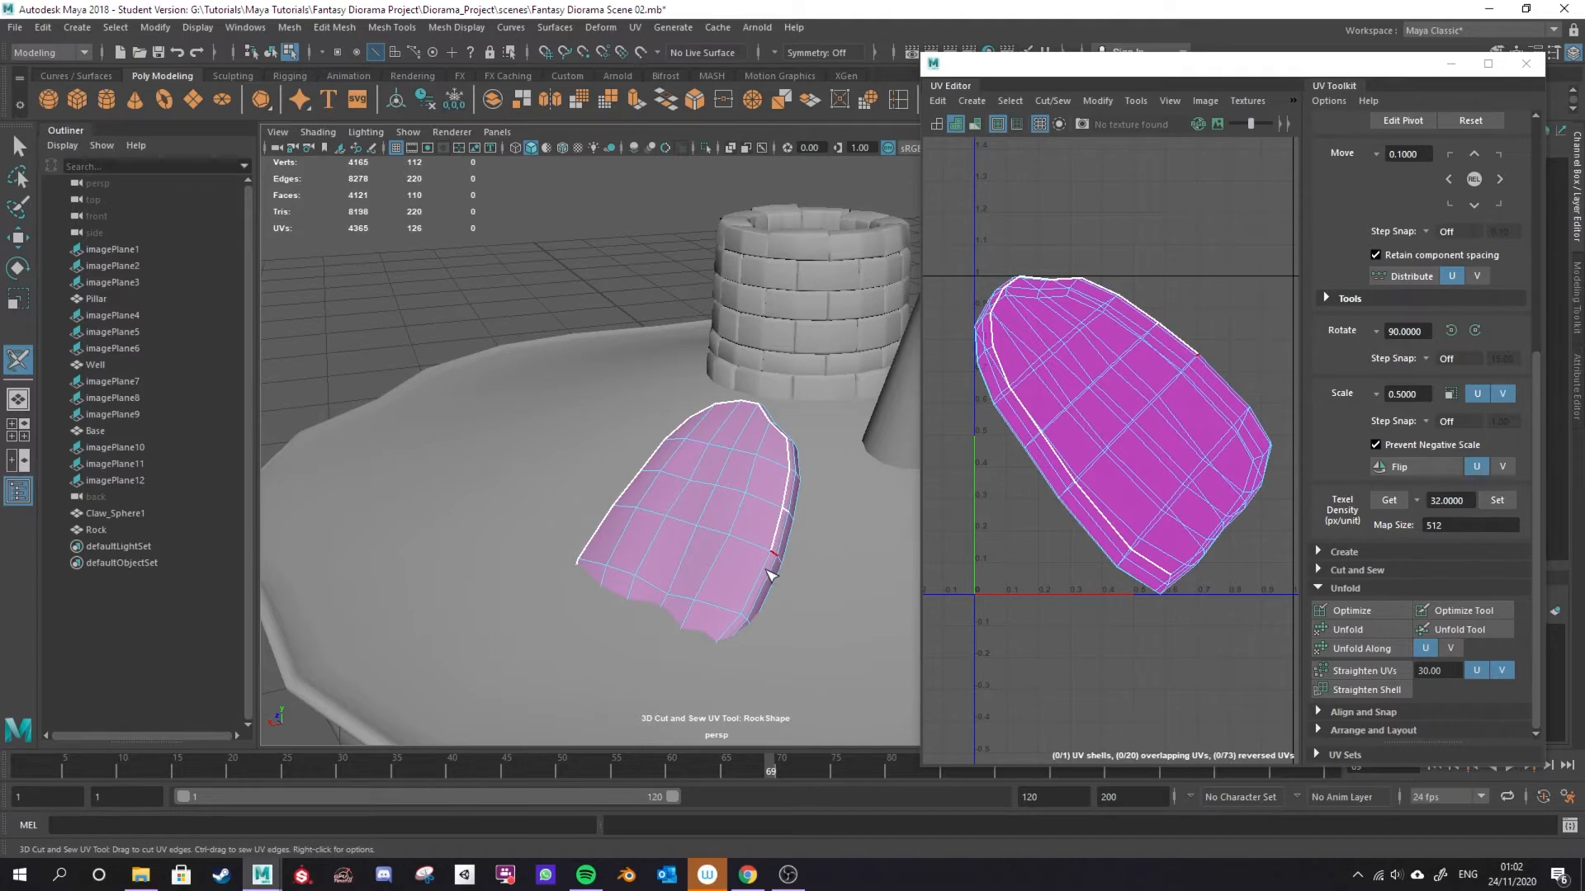
{"action": "left_click_drag", "start_coordinate": [743, 615], "coordinate": [775, 552], "text": "ctrl"}
{"action": "mouse_move", "coordinate": [740, 608]}
{"action": "left_mouse_down"}
{"action": "mouse_move", "coordinate": [771, 552]}
{"action": "mouse_move", "coordinate": [707, 626]}
{"action": "mouse_move", "coordinate": [655, 548]}
{"action": "mouse_move", "coordinate": [545, 473]}
{"action": "left_mouse_up"}
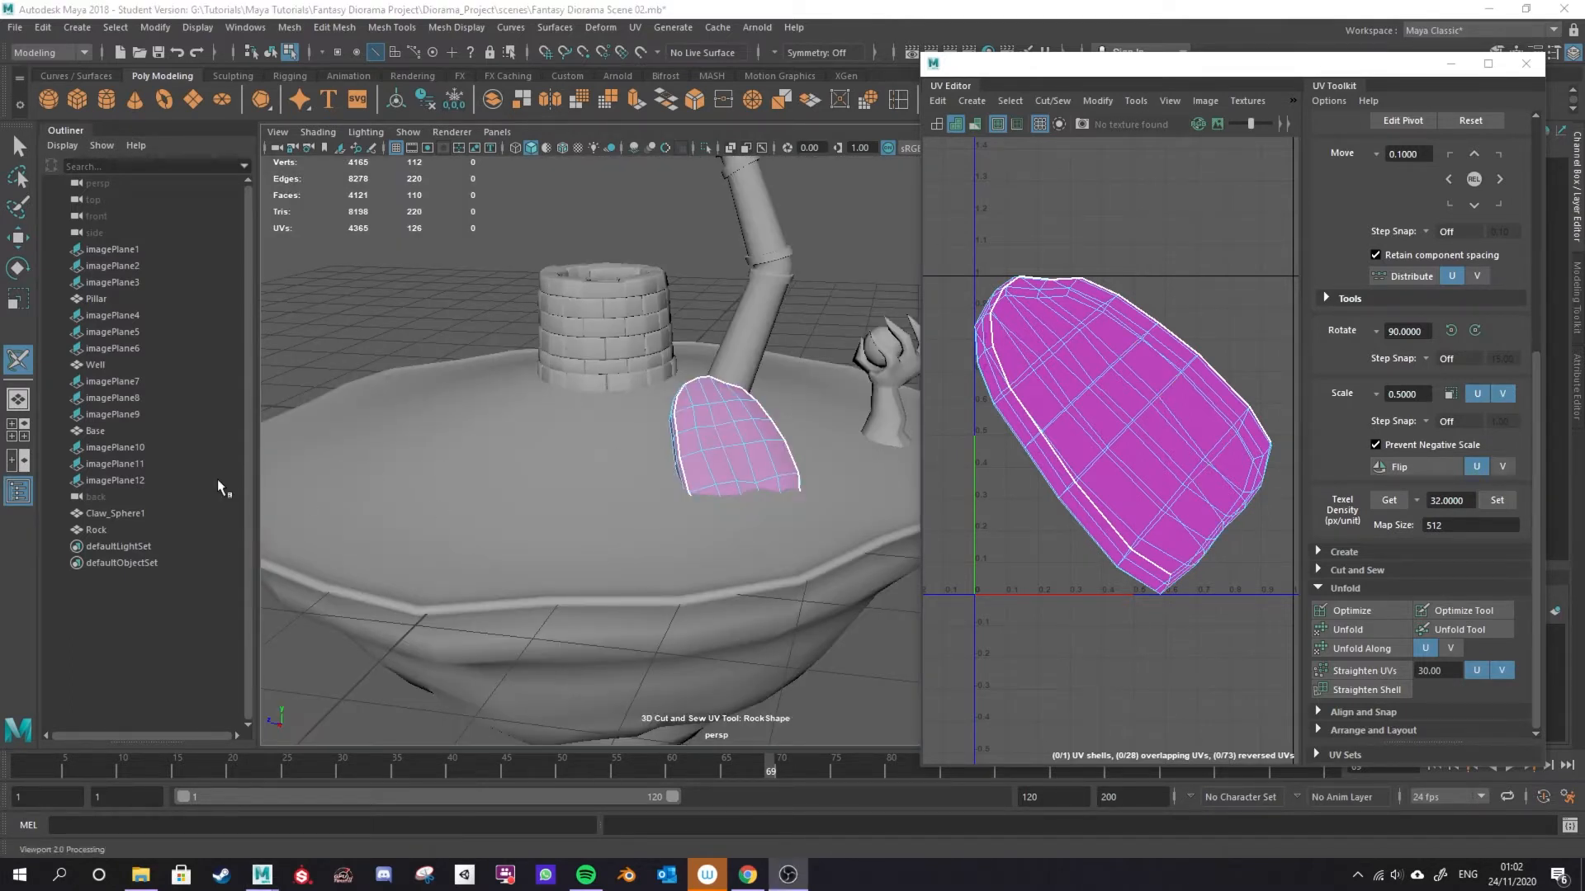
Show the UVs of the Well and Pillar, reselect the Well, and leave the cut and sew tool.
{"action": "left_click", "coordinate": [105, 364]}
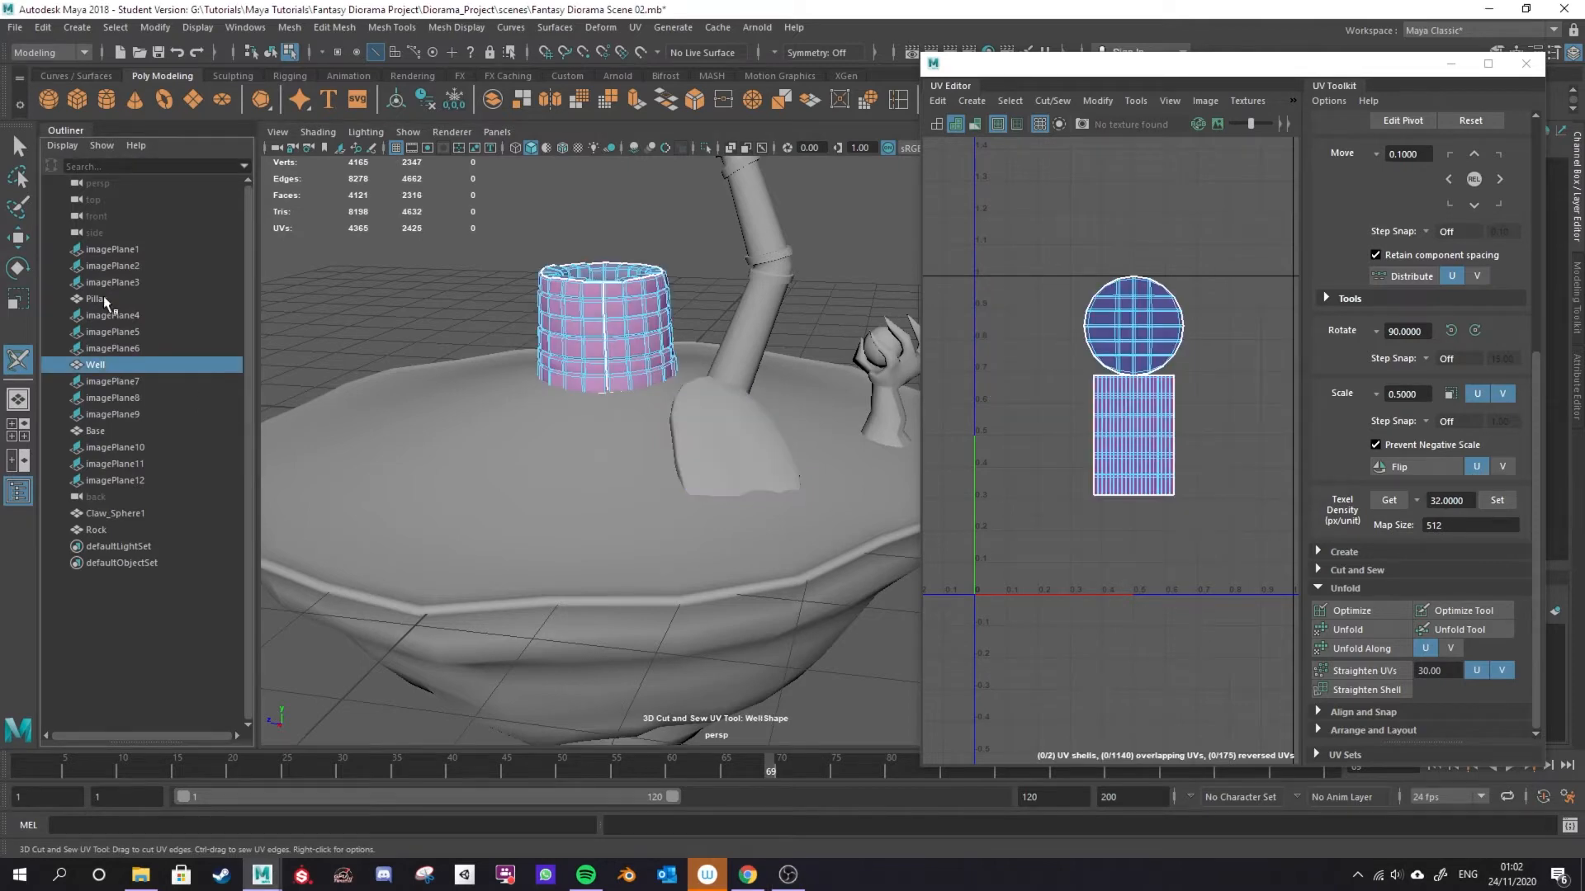
{"action": "left_click", "coordinate": [95, 299]}
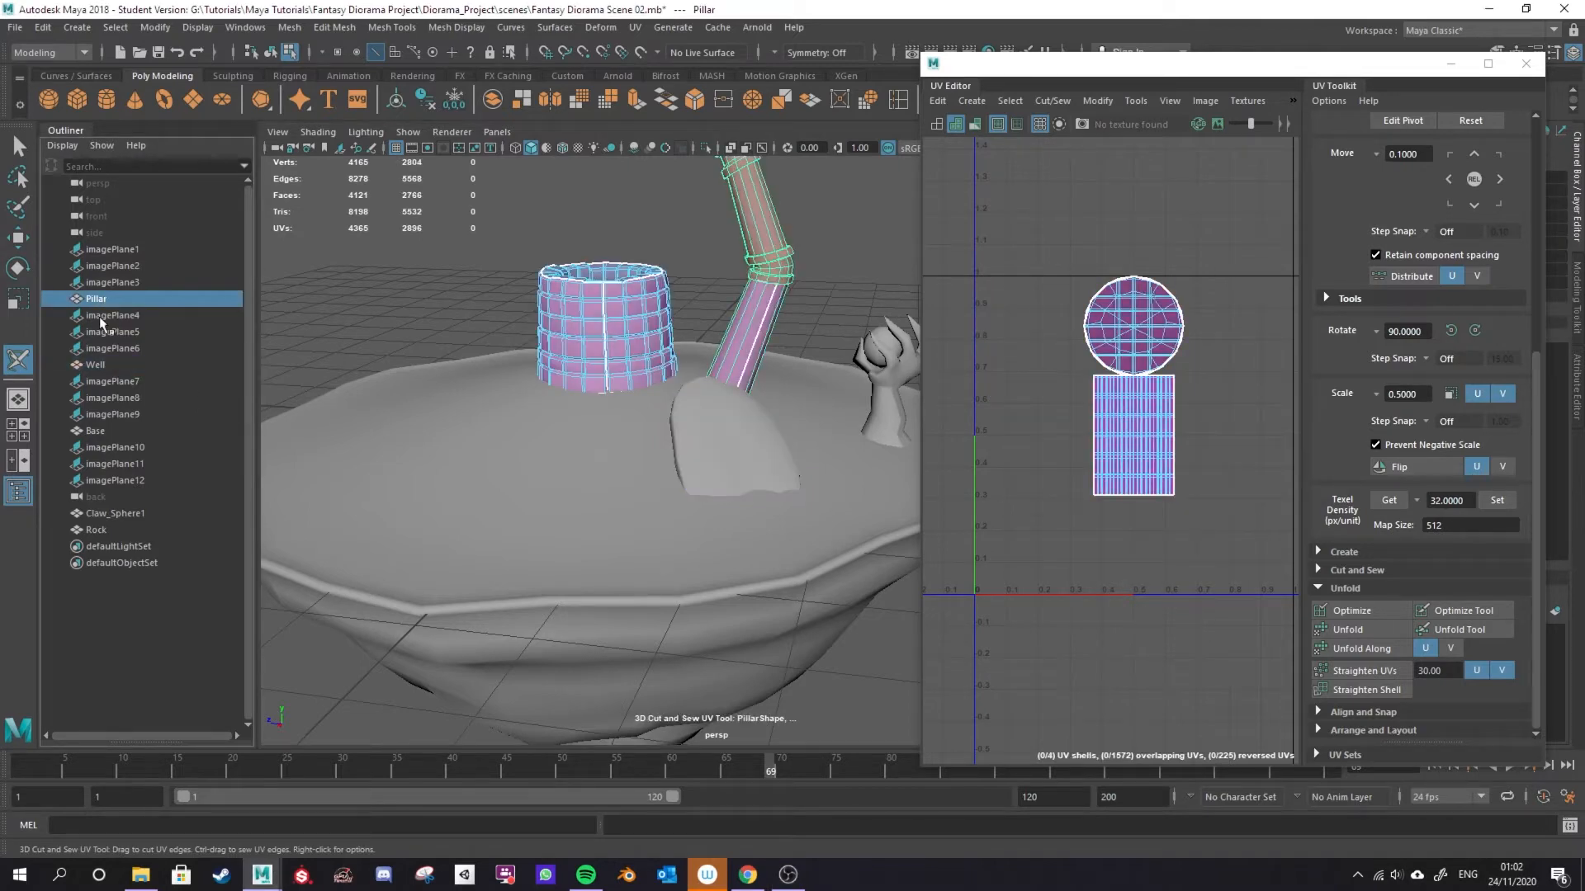
{"action": "left_click", "coordinate": [110, 365]}
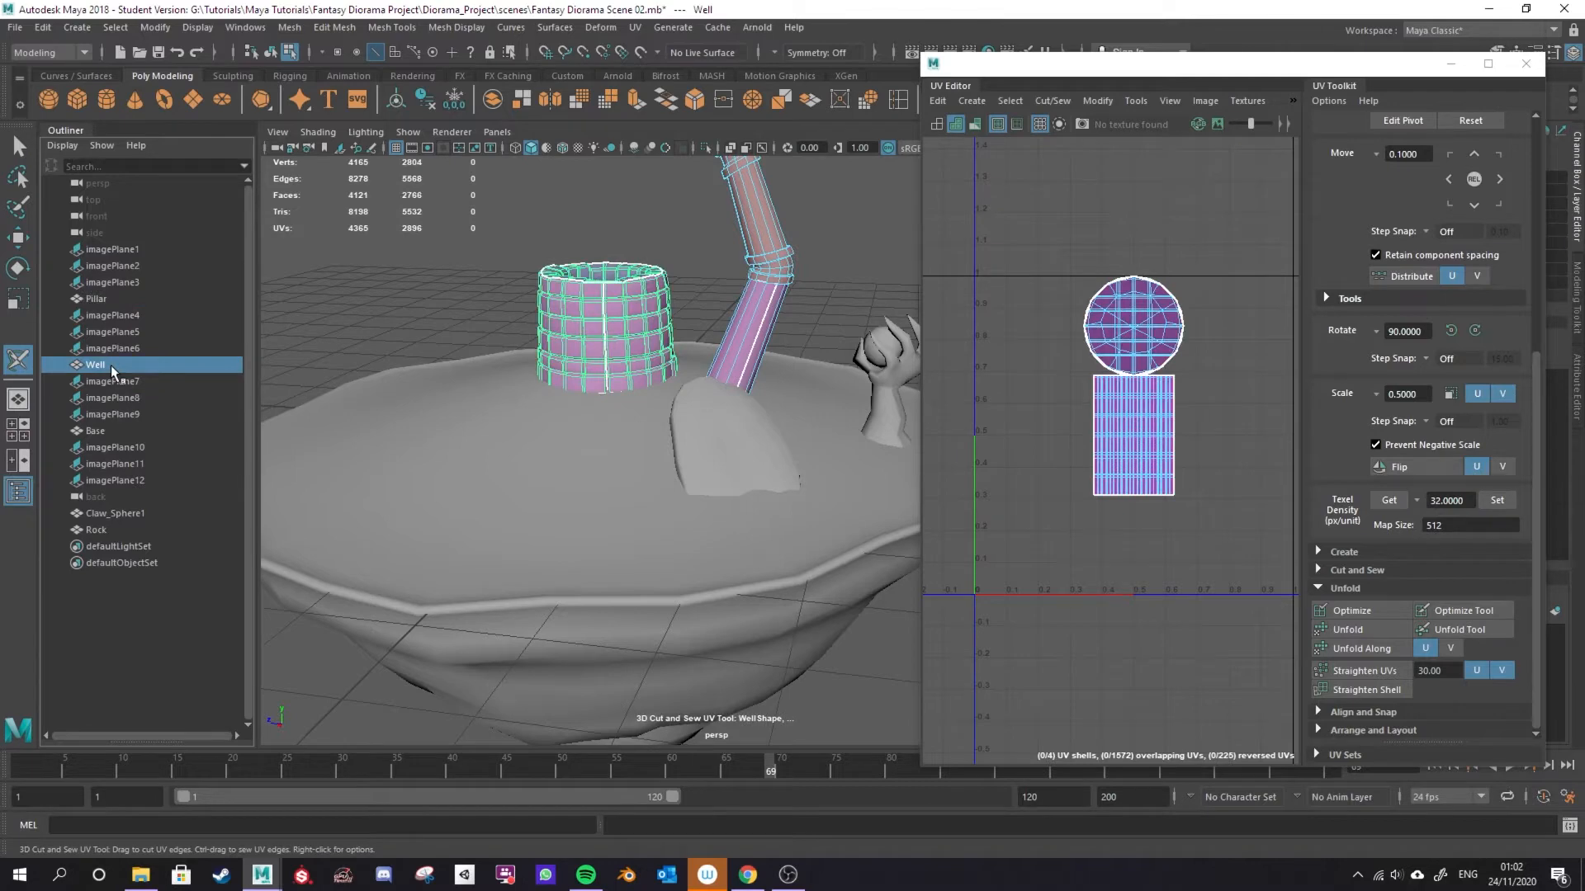
{"action": "right_click", "coordinate": [544, 312]}
{"action": "key", "text": "q"}
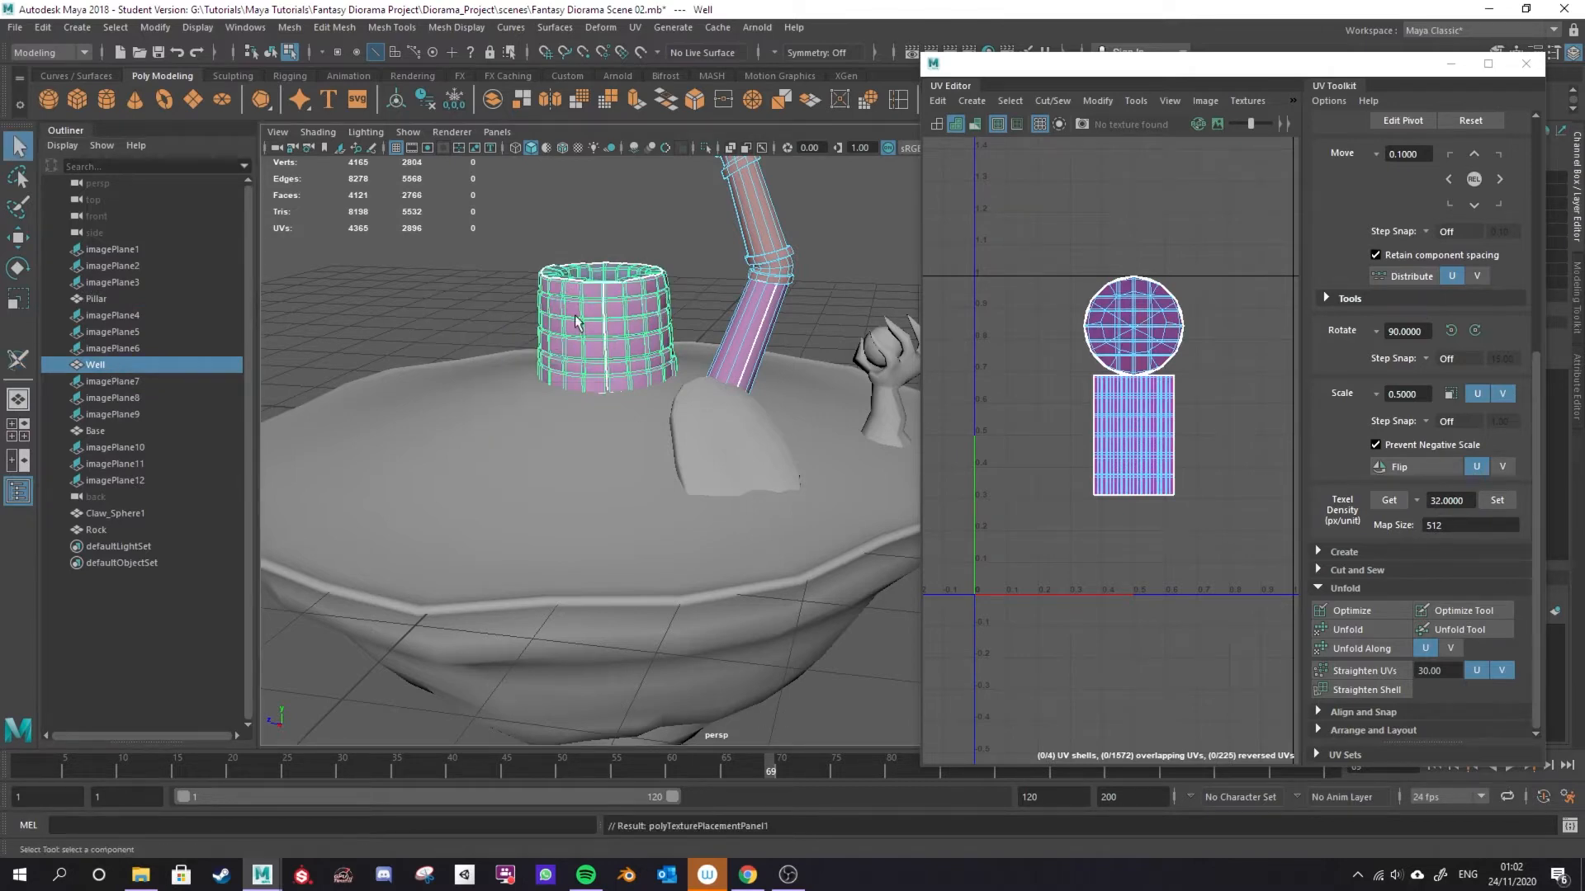
Hide the Pillar, Well, Base and Claw_Sphere1 objects so that only the Rock is shown.
{"action": "right_click_drag", "start_coordinate": [591, 299], "coordinate": [634, 276]}
{"action": "left_click", "coordinate": [128, 302]}
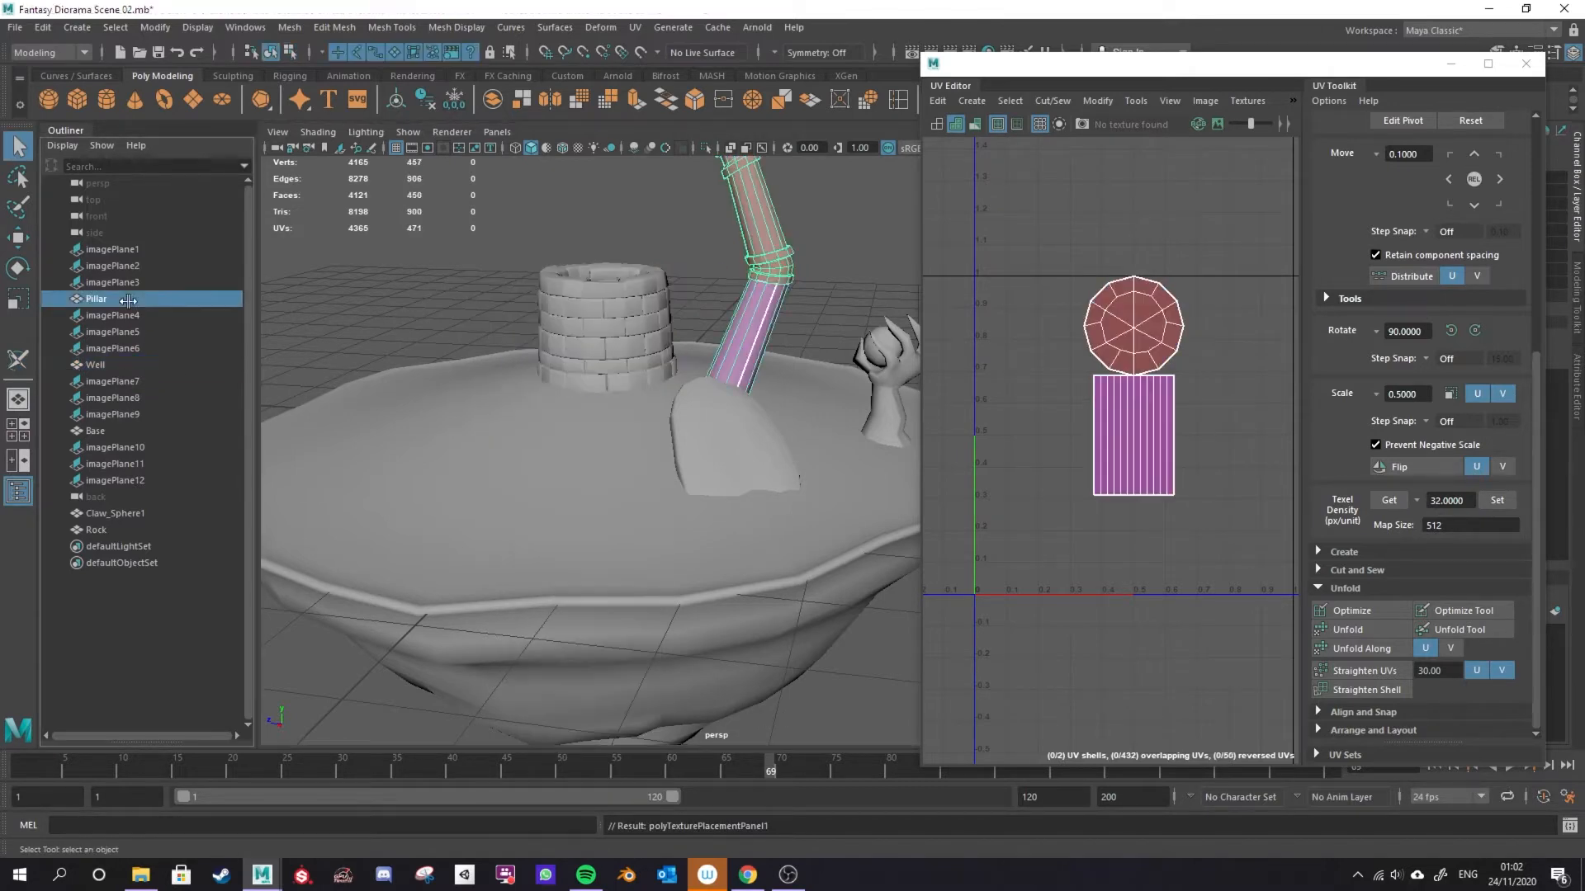
{"action": "left_click", "coordinate": [120, 368], "text": "ctrl"}
{"action": "left_click", "coordinate": [119, 432], "text": "ctrl"}
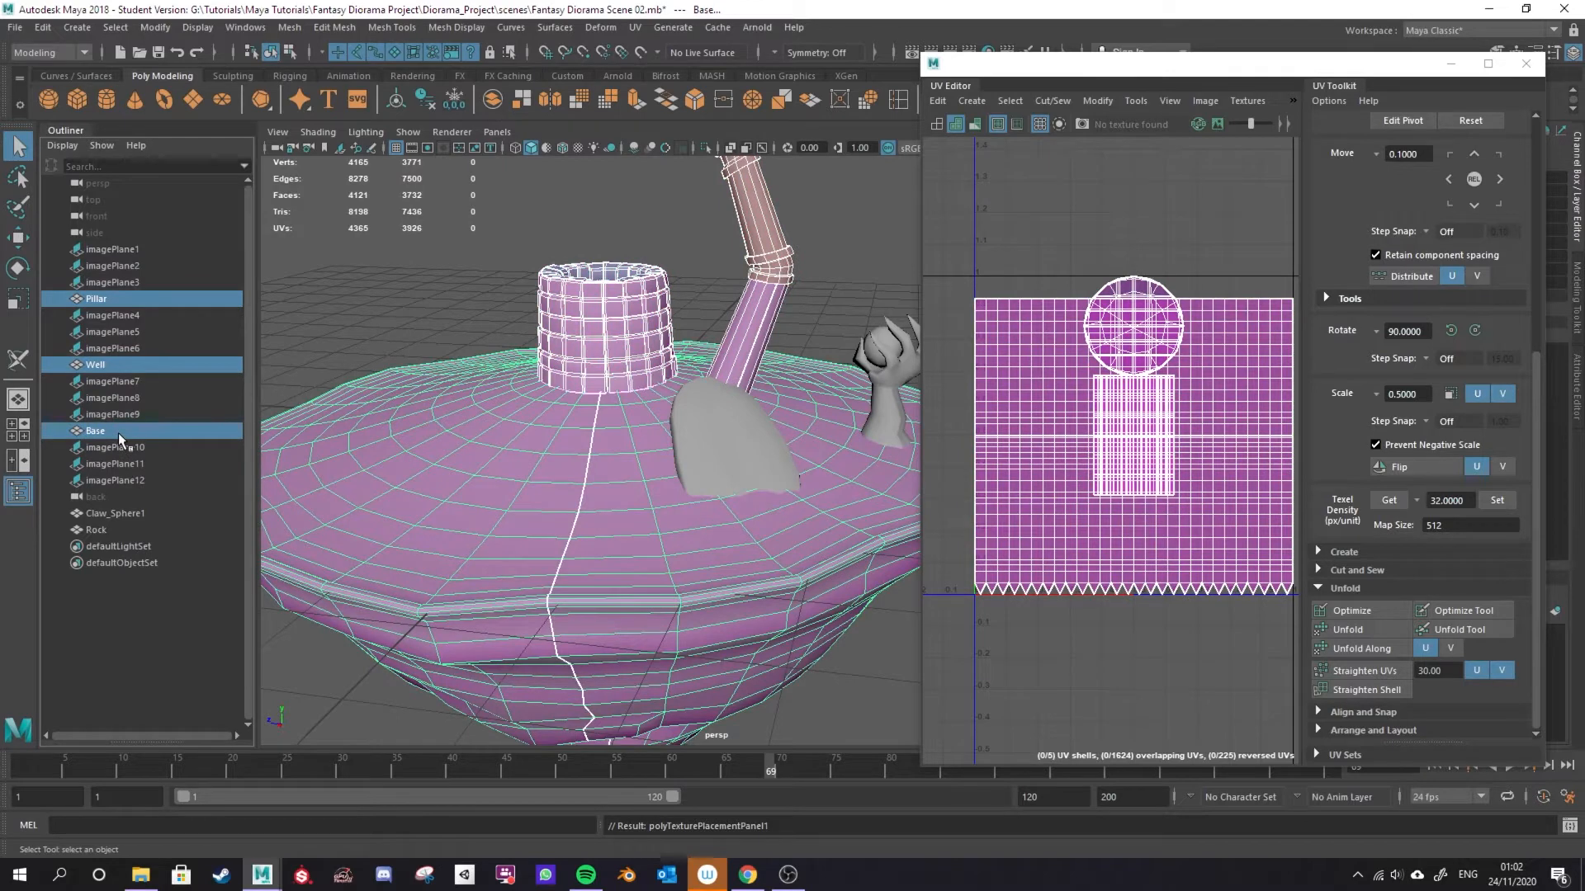
{"action": "left_click", "coordinate": [113, 513], "text": "ctrl"}
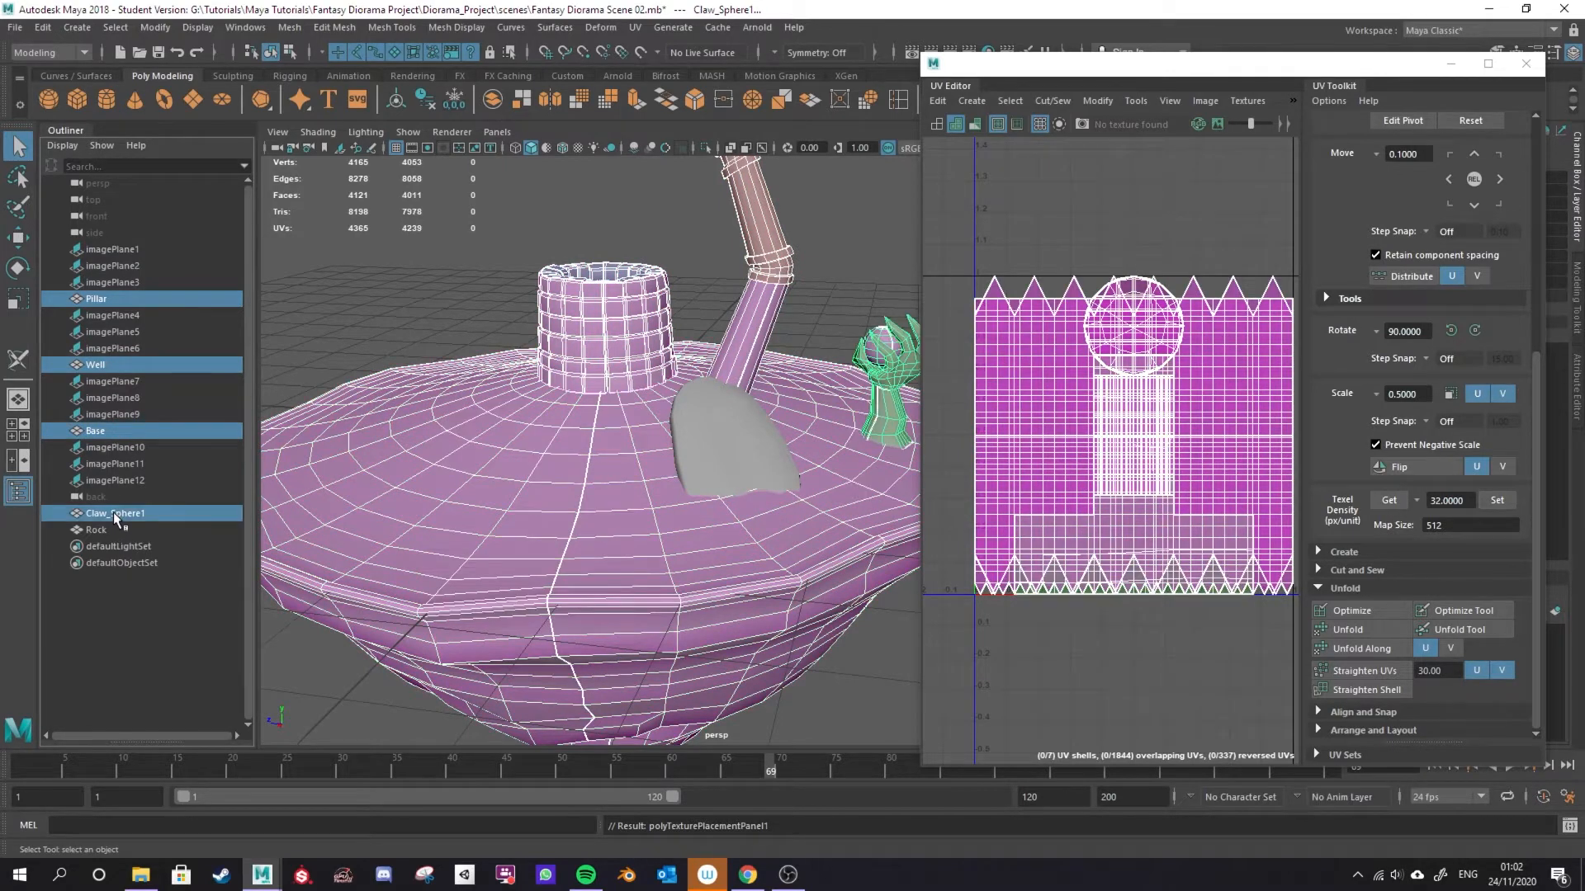
{"action": "key", "text": "ctrl+h"}
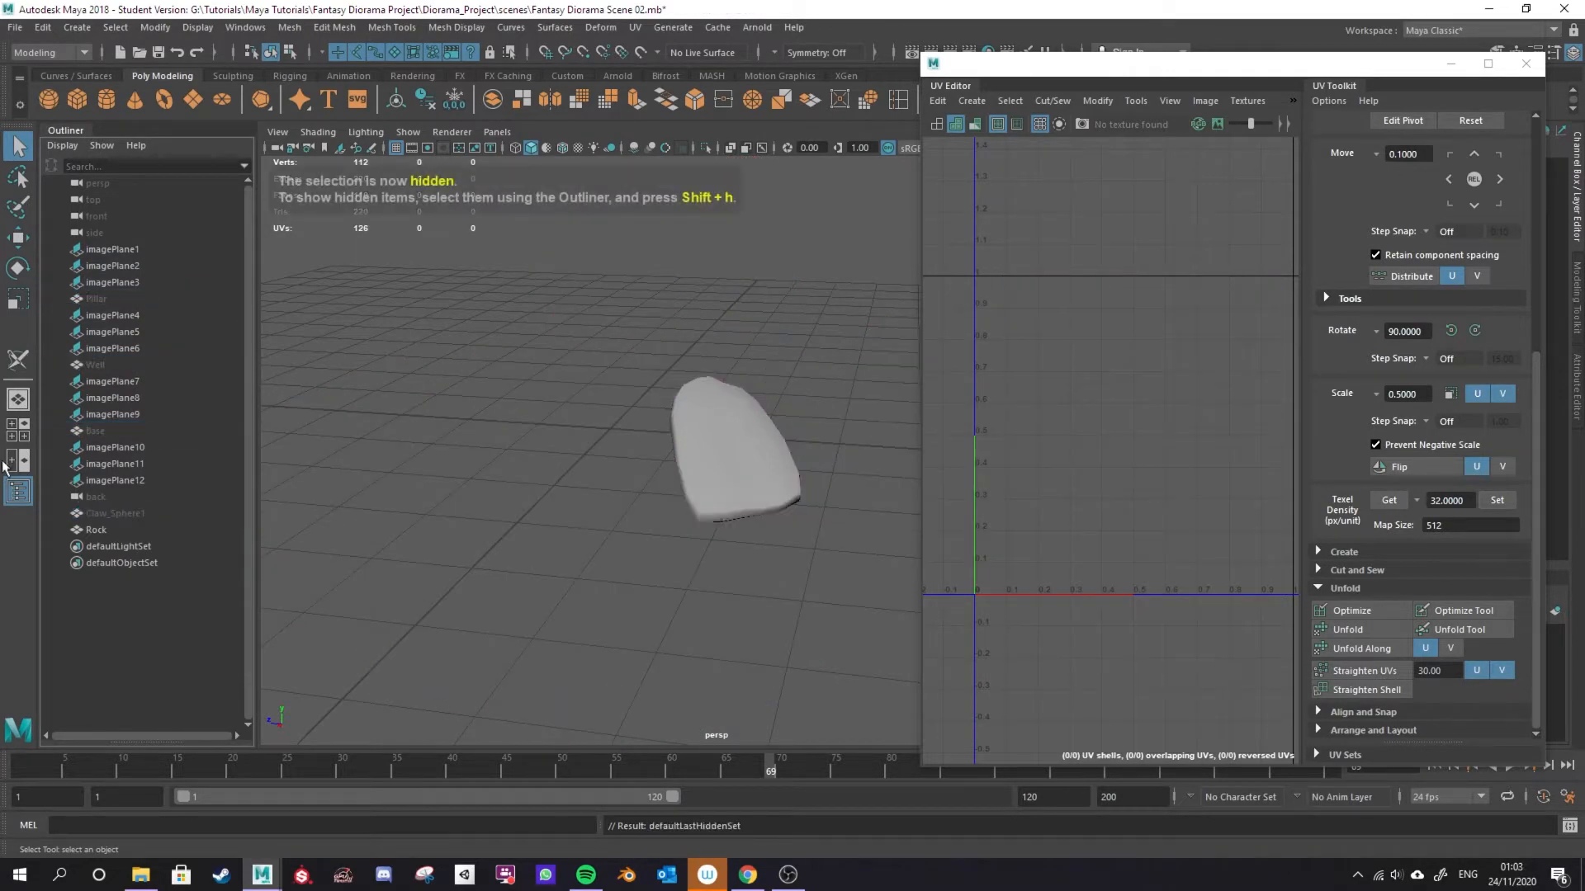
Close the UV seam around the rock's broad face by cutting its base edges with the 3D Cut and Sew UV Tool.
{"action": "left_click", "coordinate": [765, 462]}
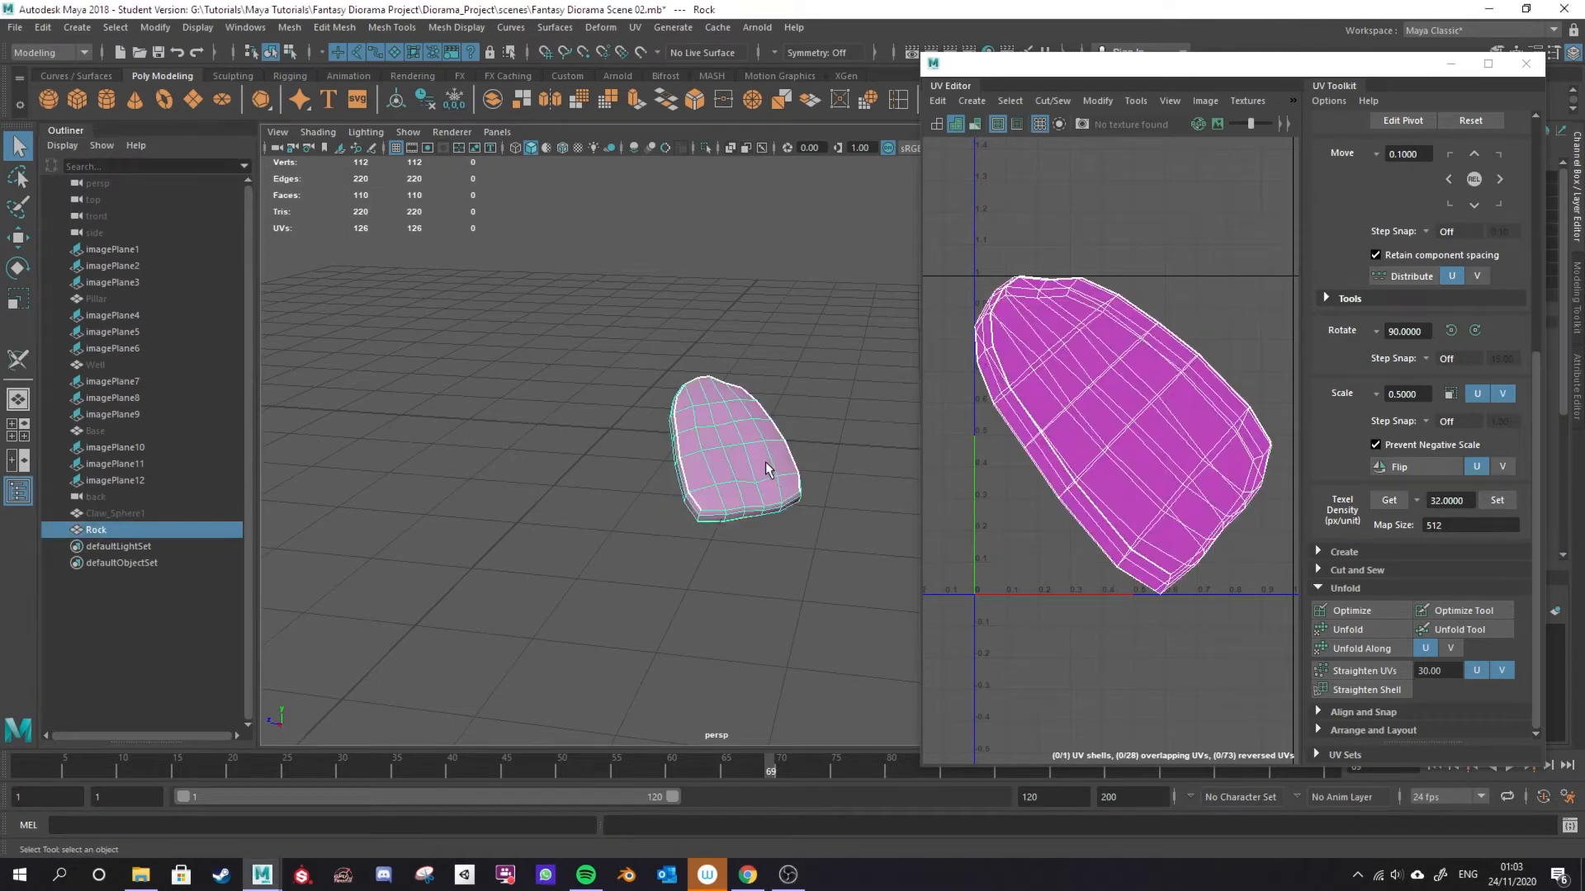
{"action": "key", "text": "f"}
{"action": "middle_click_drag", "start_coordinate": [762, 349], "coordinate": [641, 350], "text": "alt"}
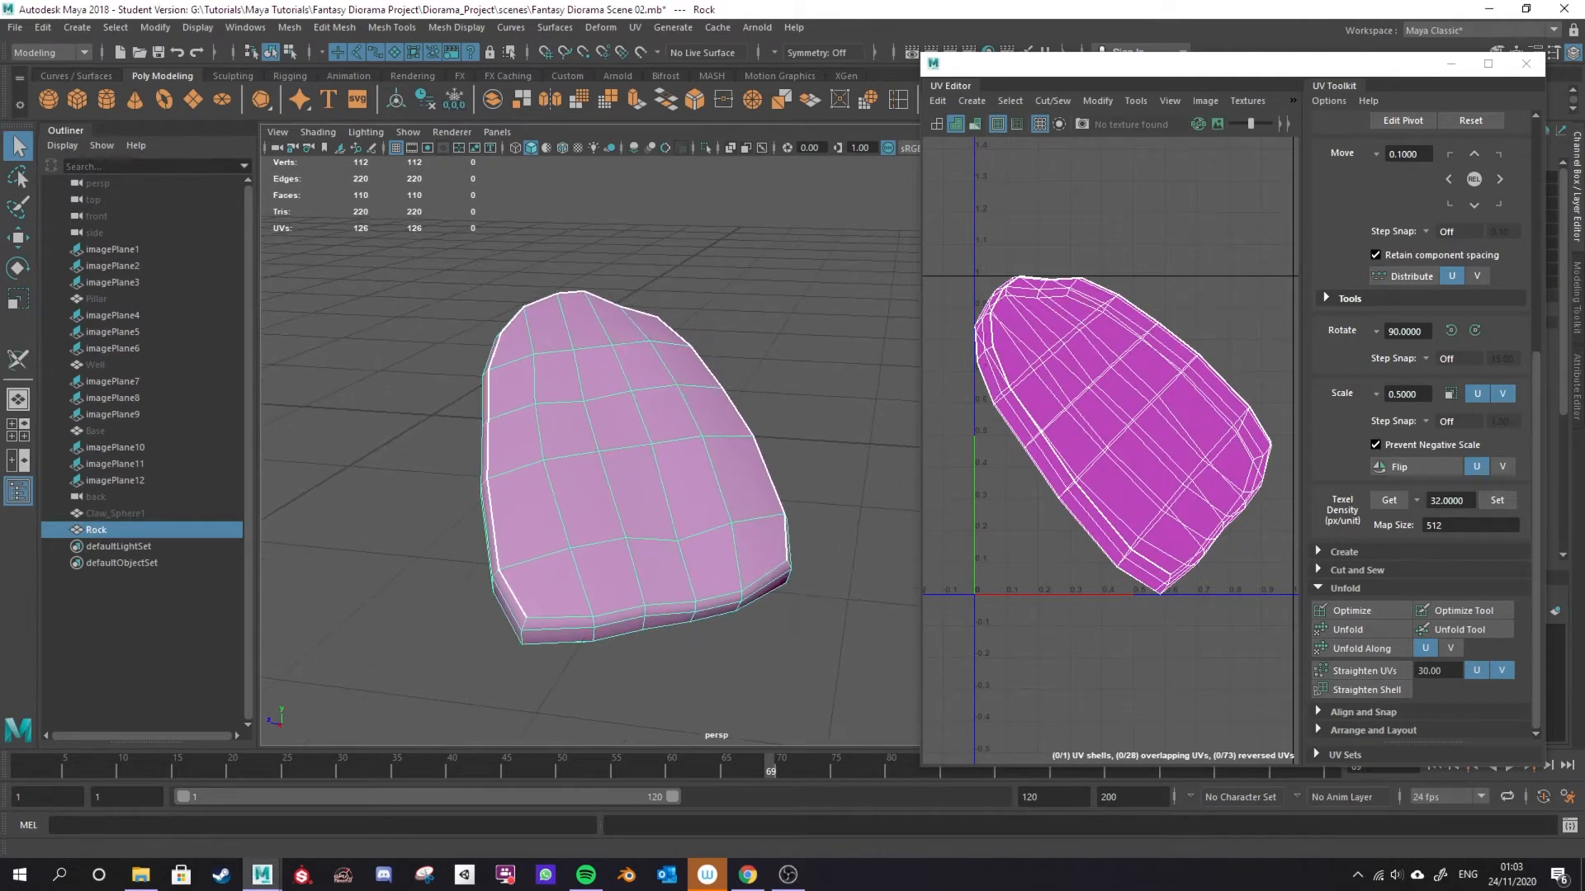
{"action": "left_click", "coordinate": [17, 359]}
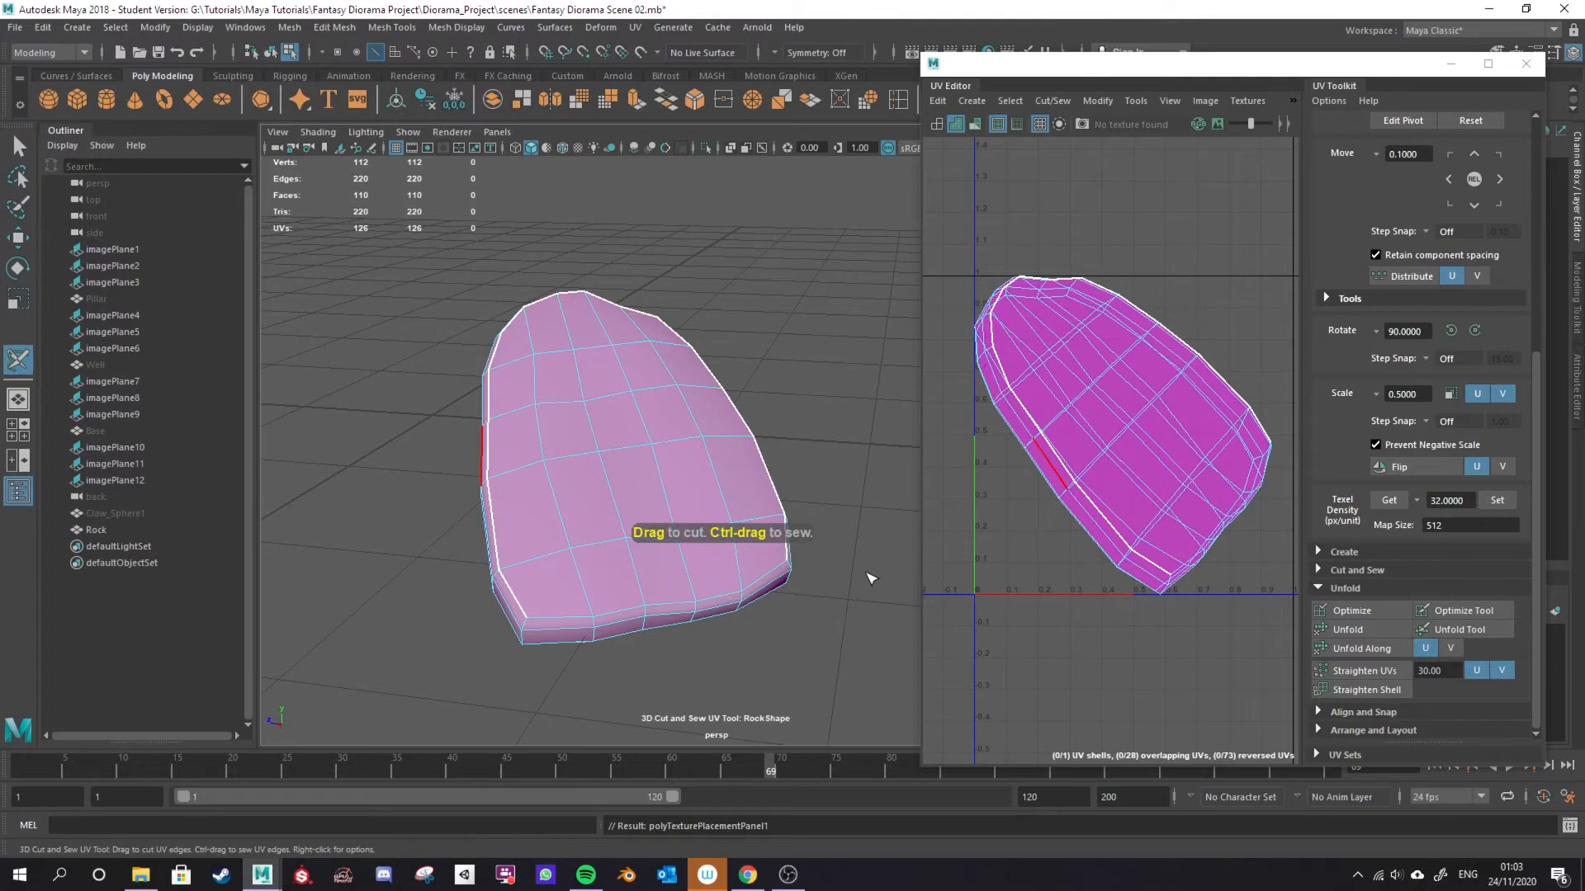
{"action": "double_click", "coordinate": [569, 621]}
Cut a second UV seam all around the rock's opposite face to separate it from the side band.
{"action": "left_click_drag", "start_coordinate": [402, 536], "coordinate": [736, 552], "text": "alt"}
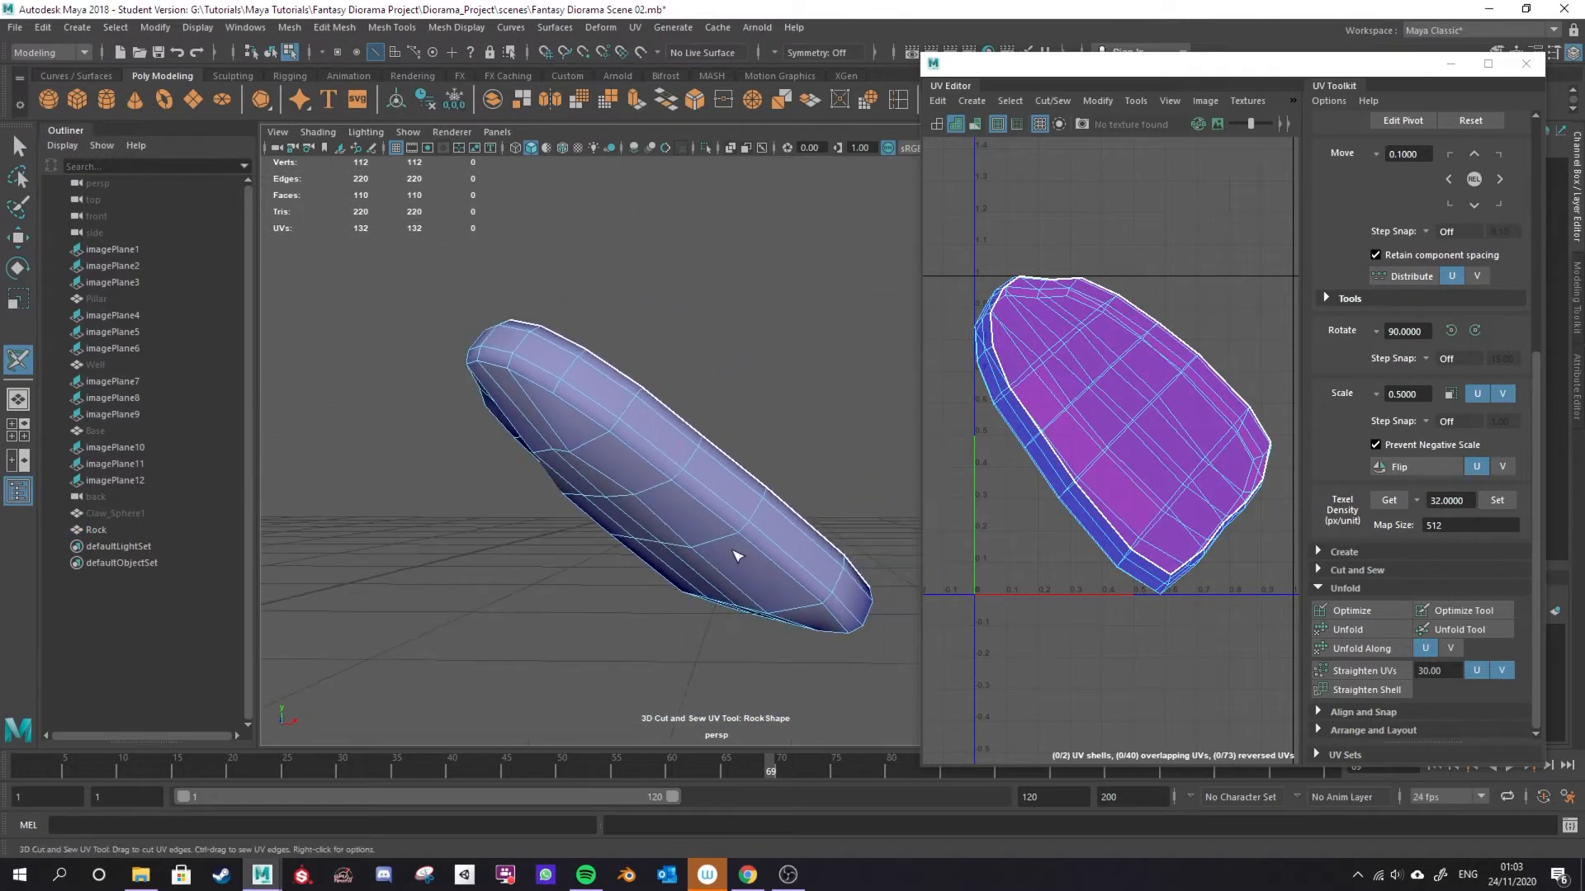
{"action": "left_click", "coordinate": [698, 504]}
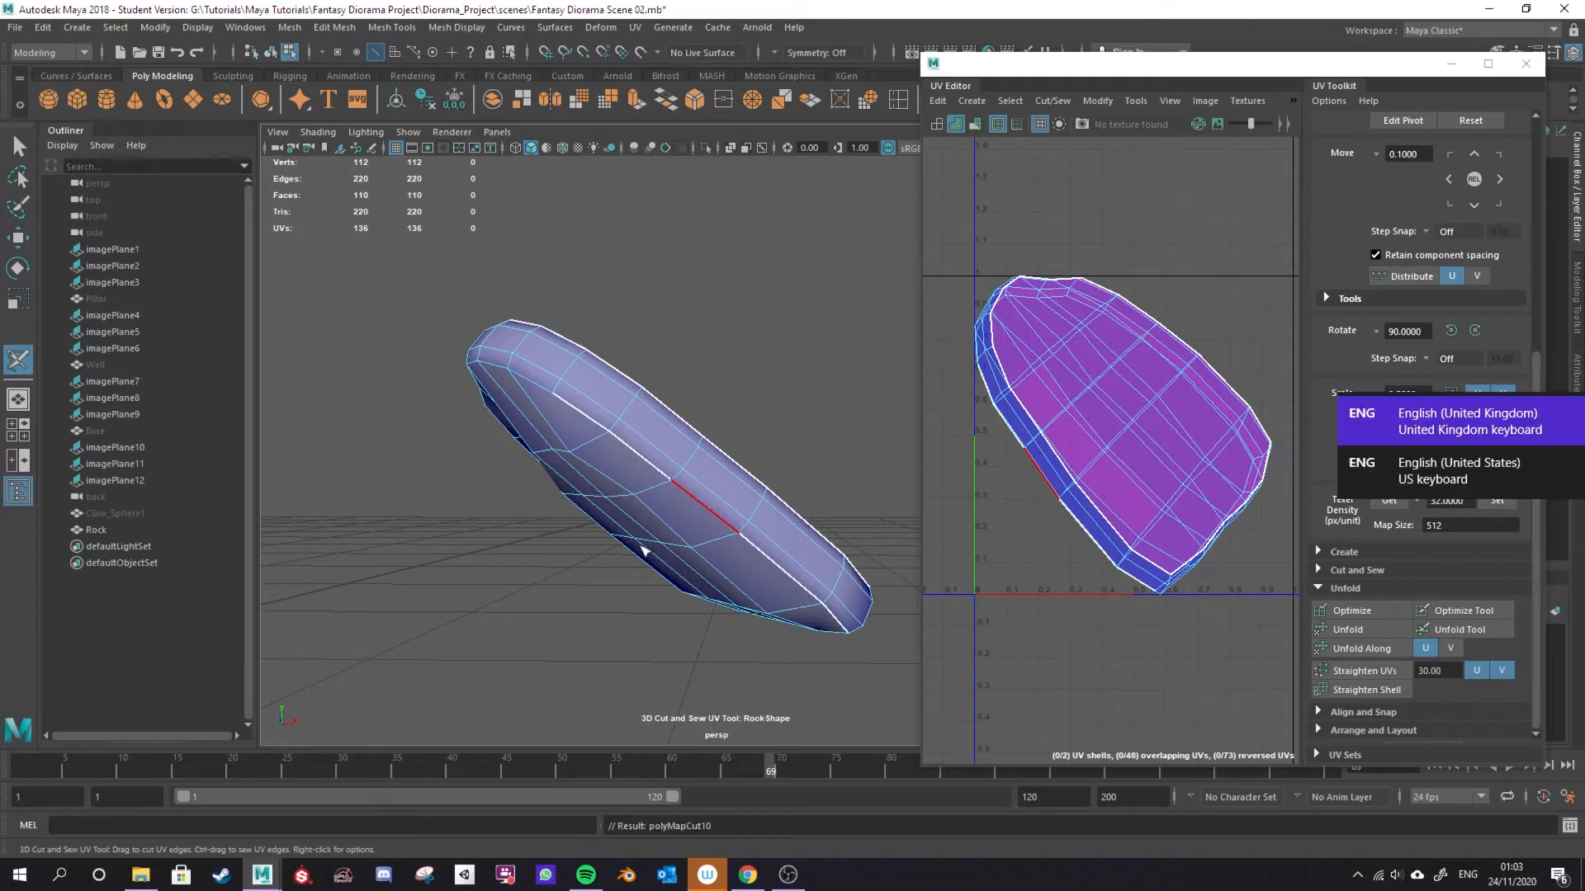
{"action": "left_click_drag", "start_coordinate": [510, 510], "coordinate": [653, 535], "text": "alt"}
{"action": "double_click", "coordinate": [828, 487]}
{"action": "left_click_drag", "start_coordinate": [722, 573], "coordinate": [625, 544], "text": "alt"}
{"action": "double_click", "coordinate": [758, 455]}
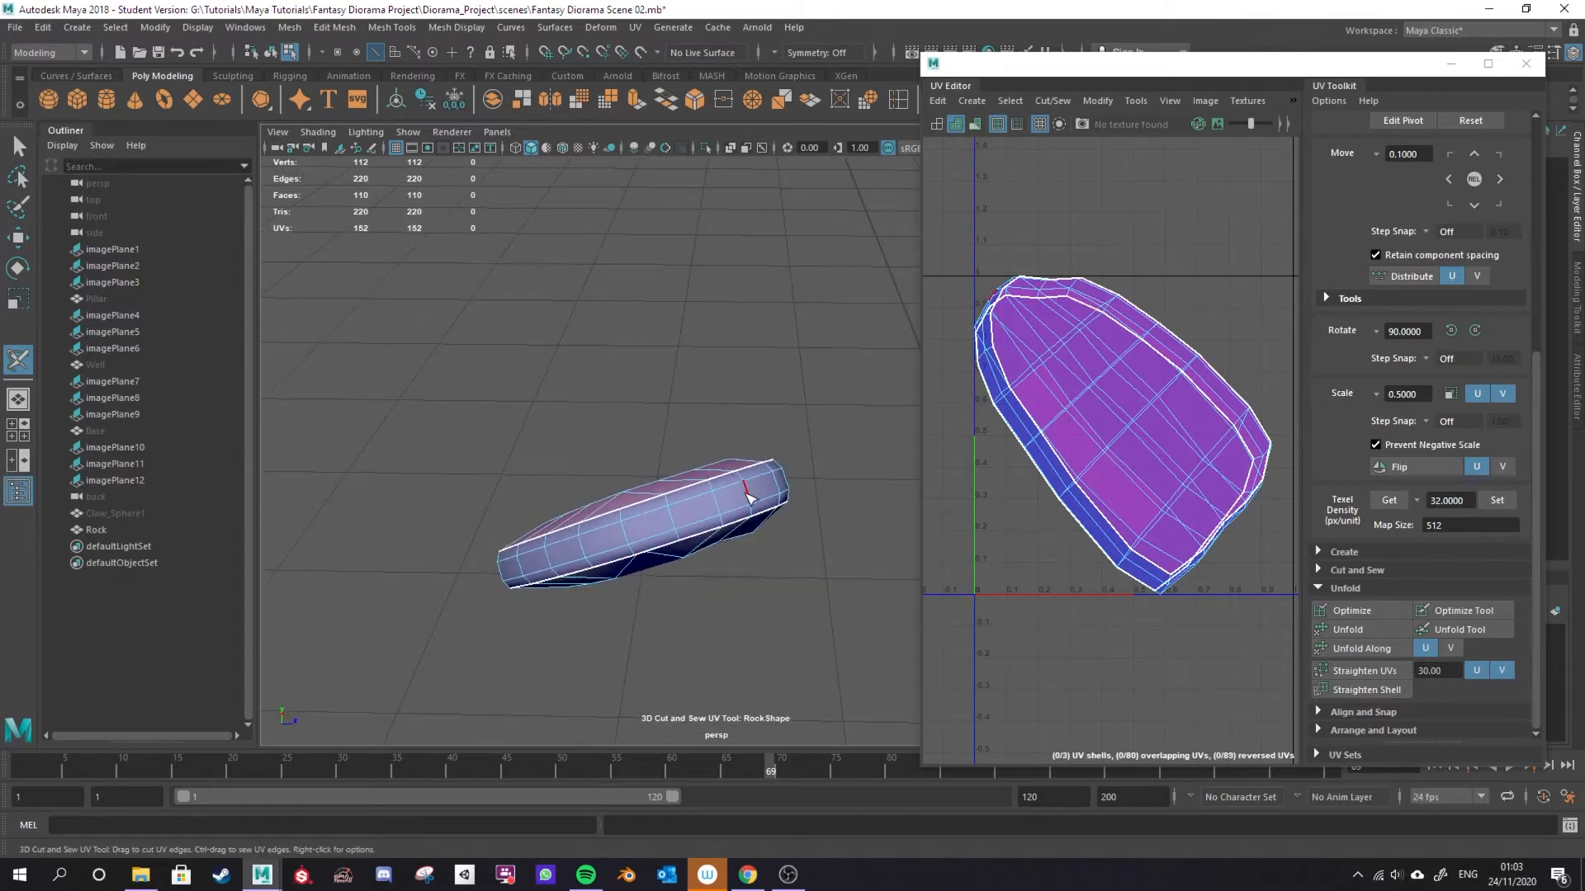
{"action": "left_click_drag", "start_coordinate": [511, 591], "coordinate": [536, 553], "text": "alt"}
Select all of the rock's faces, unfold their UVs and lay out the three shells.
{"action": "right_click_drag", "start_coordinate": [700, 437], "coordinate": [755, 392]}
{"action": "left_click_drag", "start_coordinate": [768, 464], "coordinate": [496, 619], "text": "alt"}
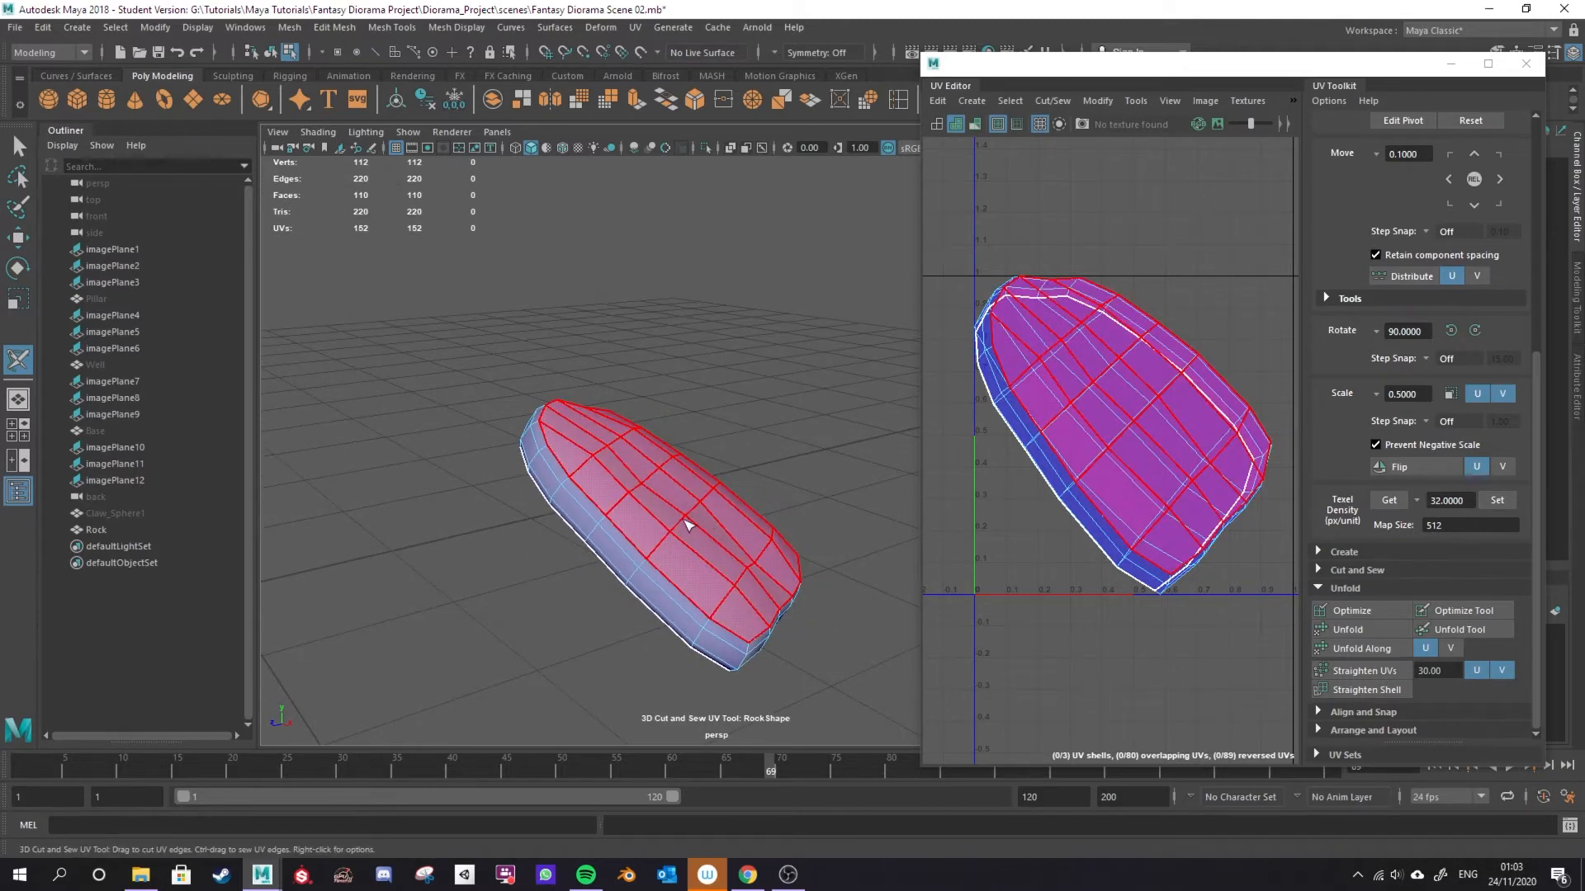
{"action": "key", "text": "F11"}
{"action": "left_click_drag", "start_coordinate": [484, 399], "coordinate": [852, 664]}
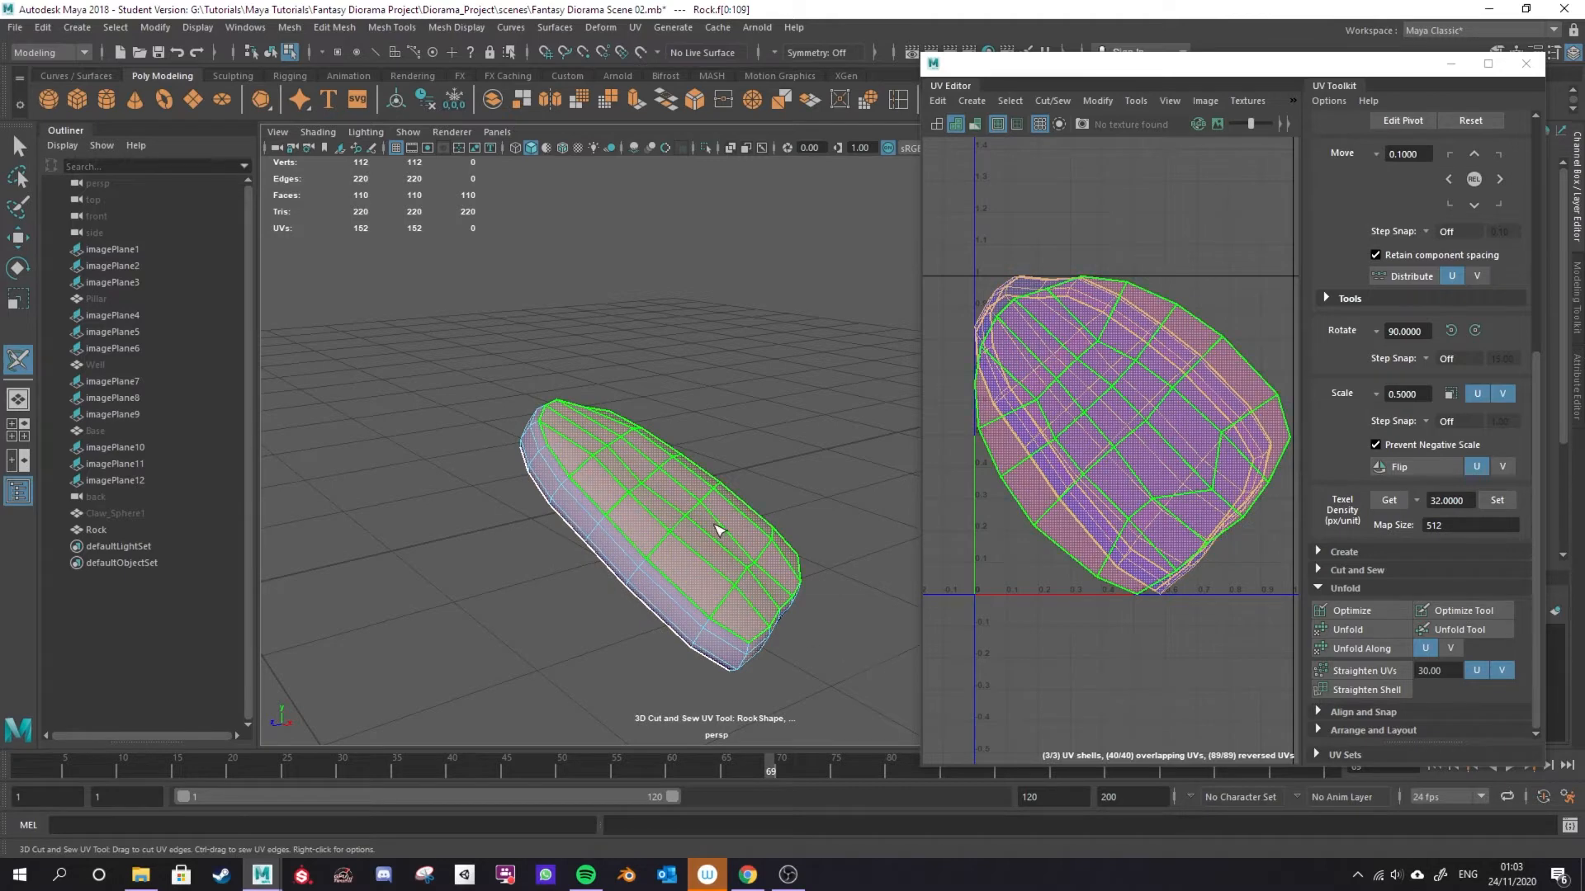
{"action": "key", "text": "ctrl+l"}
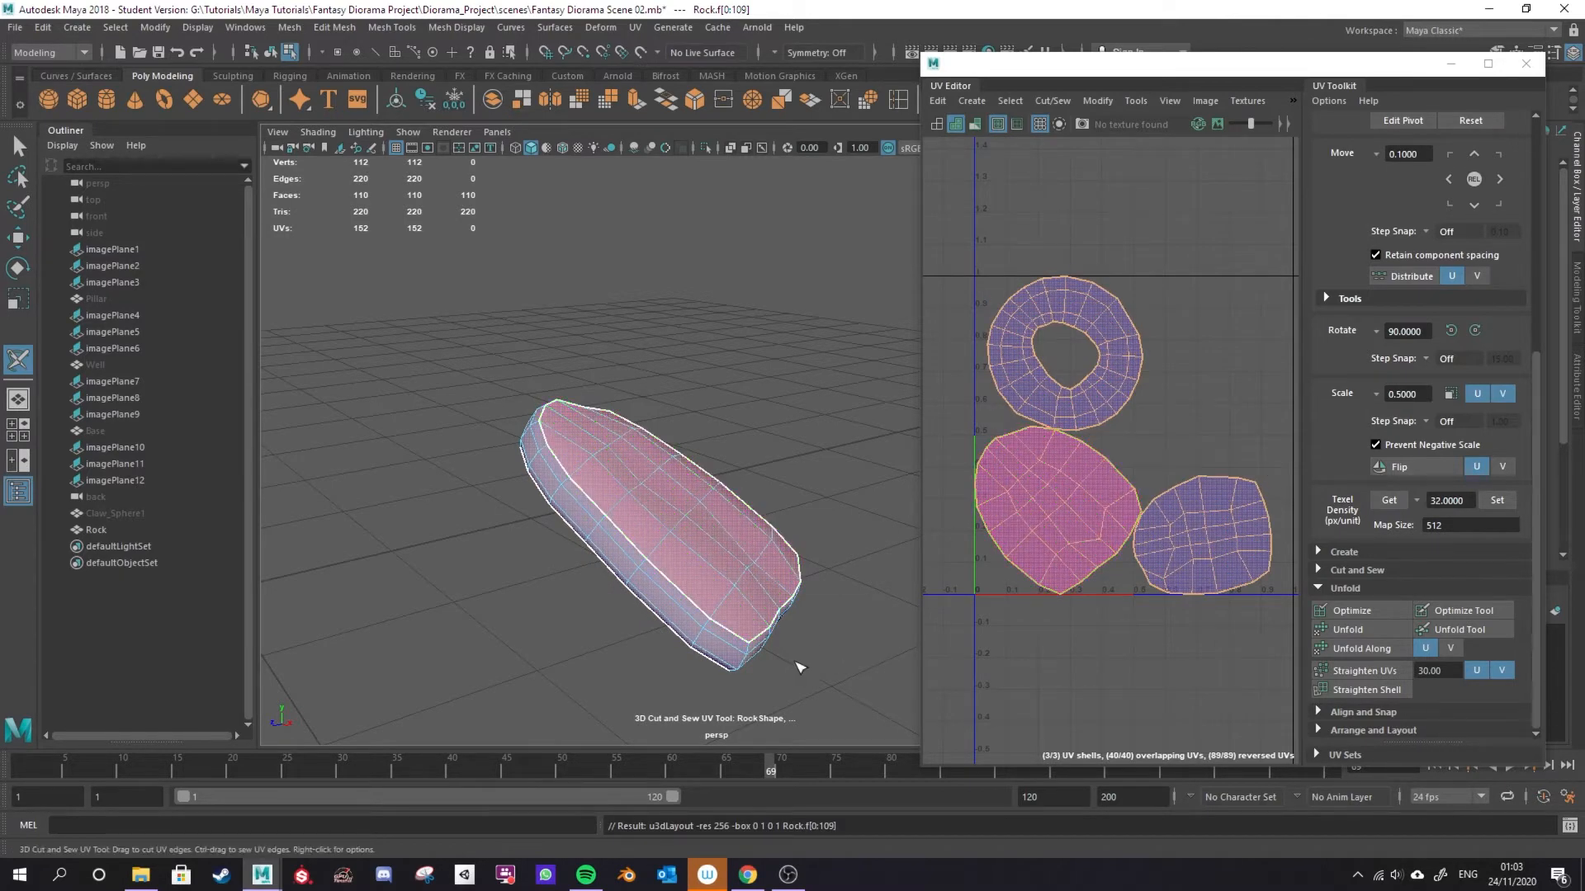
Cut one edge across the rock's side band at a base corner to open the ring-shaped shell.
{"action": "left_click_drag", "start_coordinate": [750, 665], "coordinate": [567, 613], "text": "alt"}
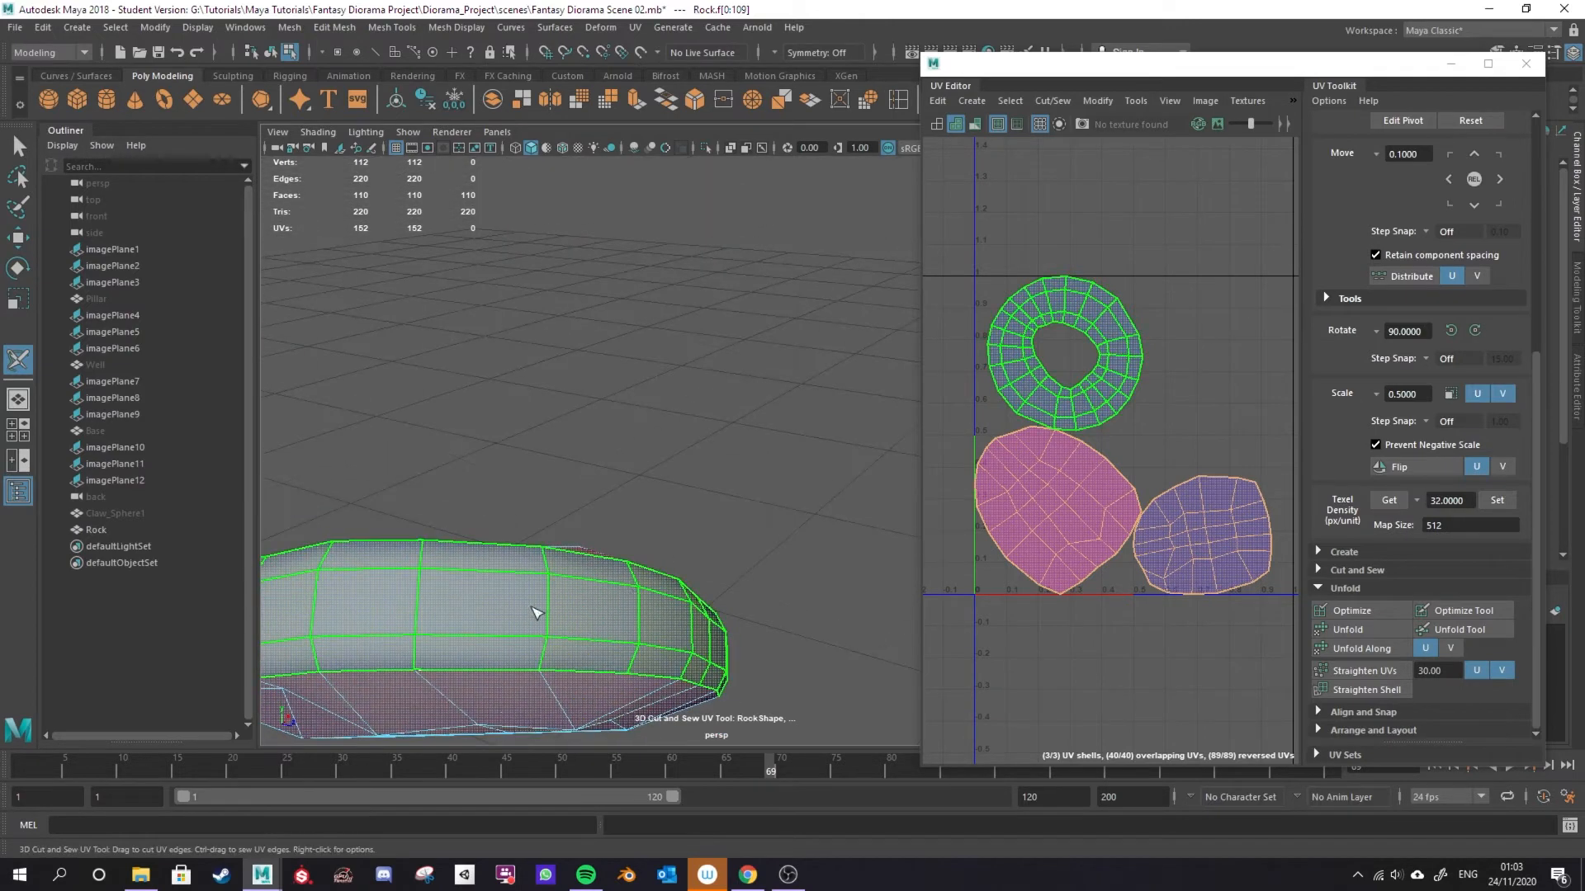
{"action": "mouse_move", "coordinate": [708, 638]}
{"action": "left_mouse_down", "text": "alt"}
{"action": "mouse_move", "coordinate": [488, 594]}
{"action": "mouse_move", "coordinate": [706, 665]}
{"action": "left_mouse_up", "text": "alt"}
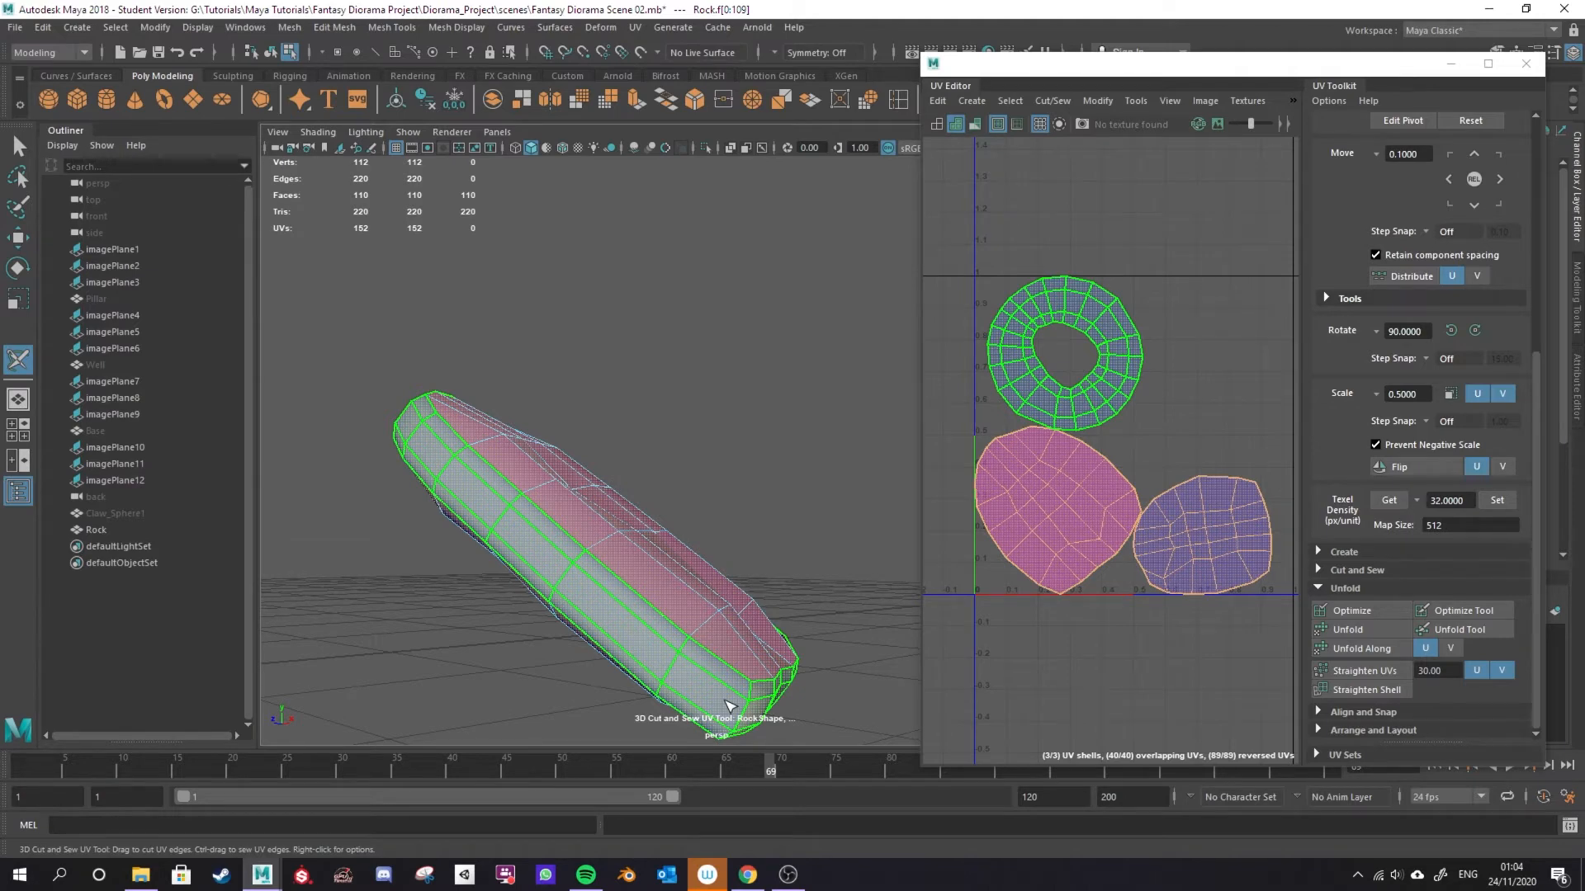
{"action": "left_click_drag", "start_coordinate": [729, 706], "coordinate": [740, 651], "text": "alt"}
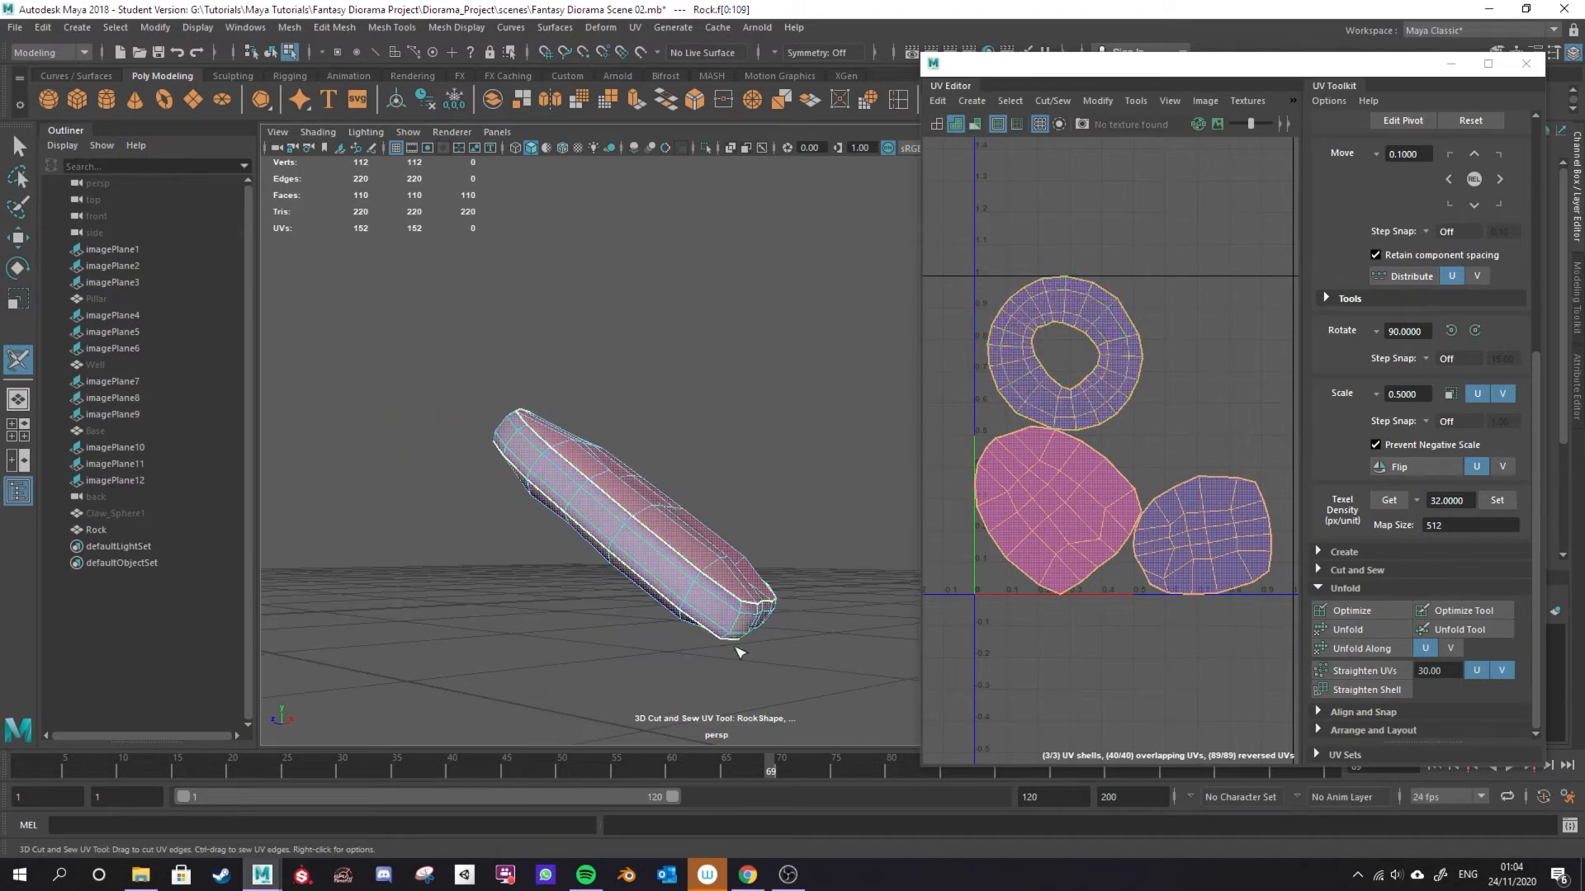
{"action": "left_click_drag", "start_coordinate": [646, 578], "coordinate": [899, 636], "text": "alt"}
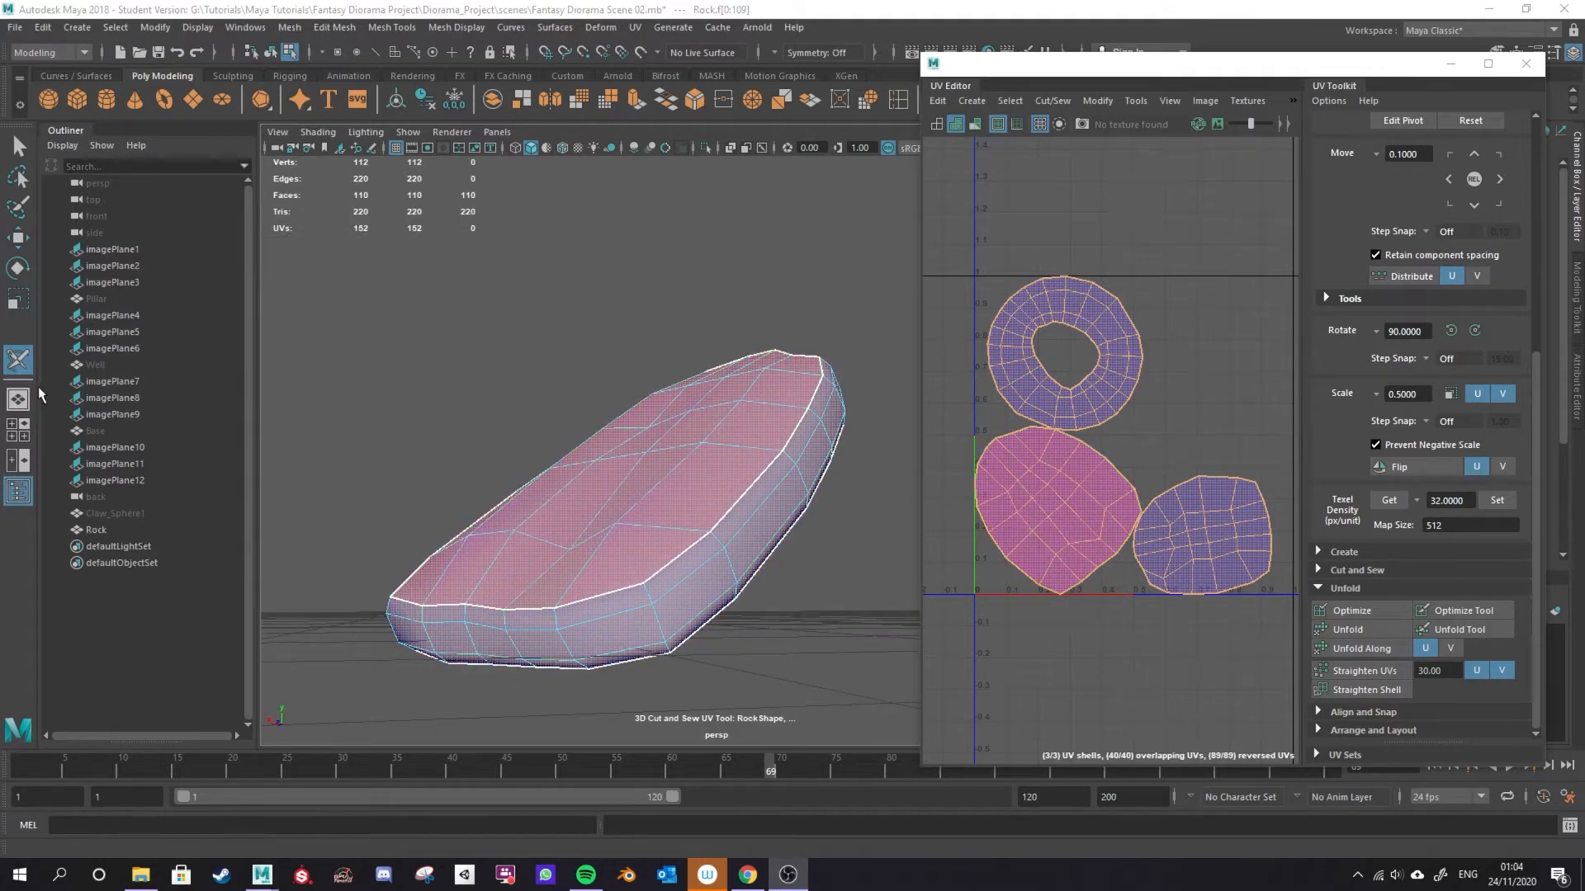
{"action": "right_click_drag", "start_coordinate": [633, 513], "coordinate": [660, 415]}
{"action": "left_click", "coordinate": [661, 621]}
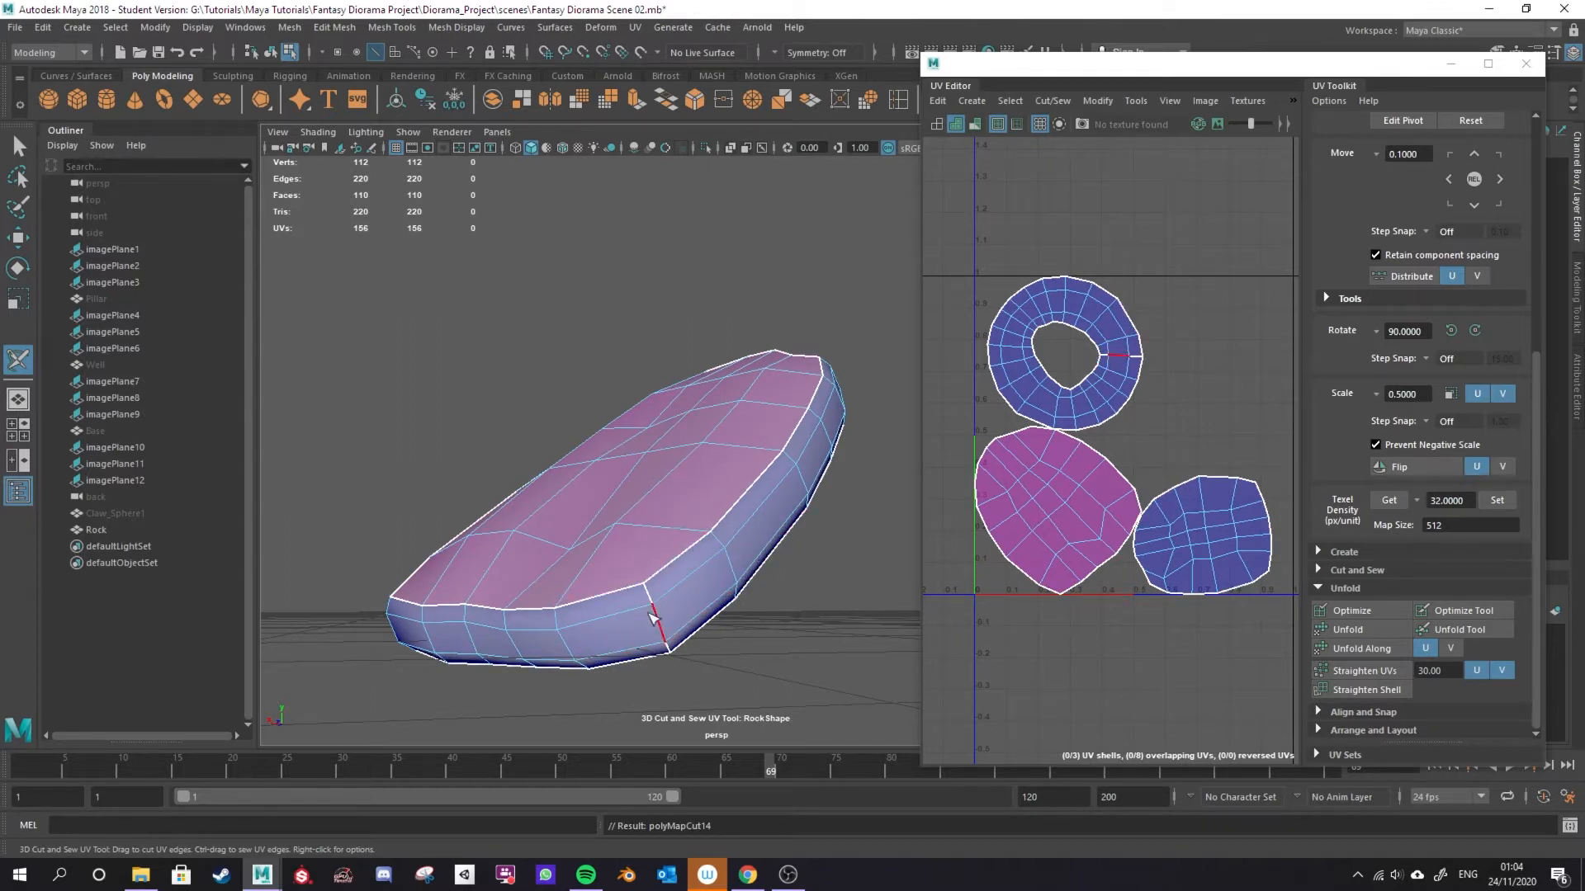
Unfold and lay out the UVs of all the rock's faces again, and widen the UV Editor.
{"action": "mouse_move", "coordinate": [667, 528]}
{"action": "right_mouse_down"}
{"action": "mouse_move", "coordinate": [676, 468]}
{"action": "mouse_move", "coordinate": [753, 466]}
{"action": "right_mouse_up"}
{"action": "mouse_move", "coordinate": [461, 340]}
{"action": "left_mouse_down"}
{"action": "mouse_move", "coordinate": [517, 419]}
{"action": "mouse_move", "coordinate": [801, 672]}
{"action": "left_mouse_up"}
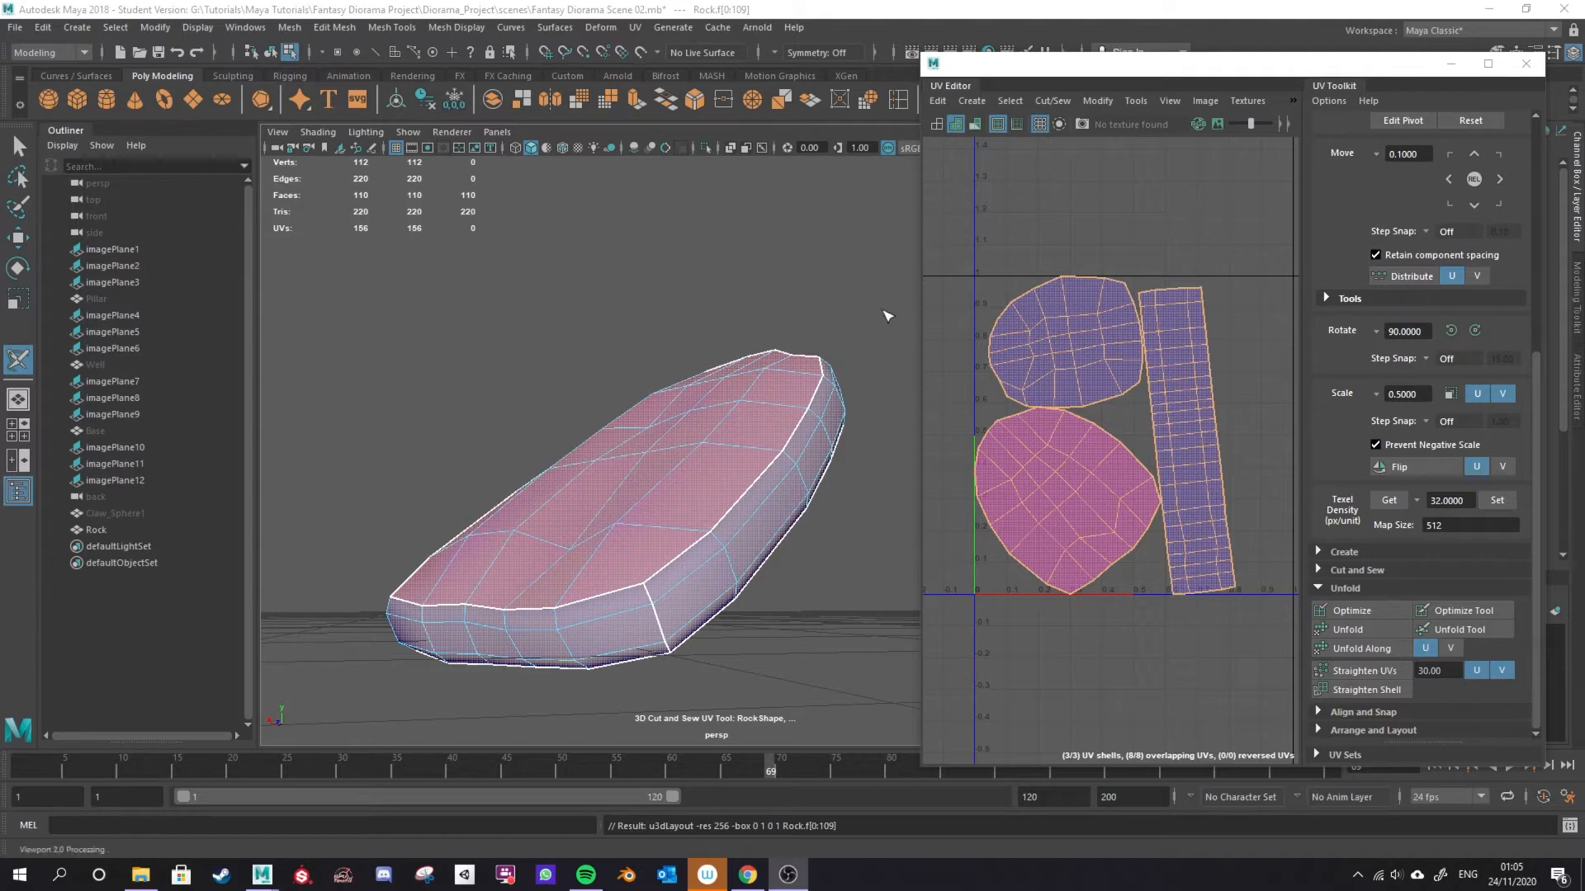
{"action": "left_click_drag", "start_coordinate": [922, 333], "coordinate": [882, 334]}
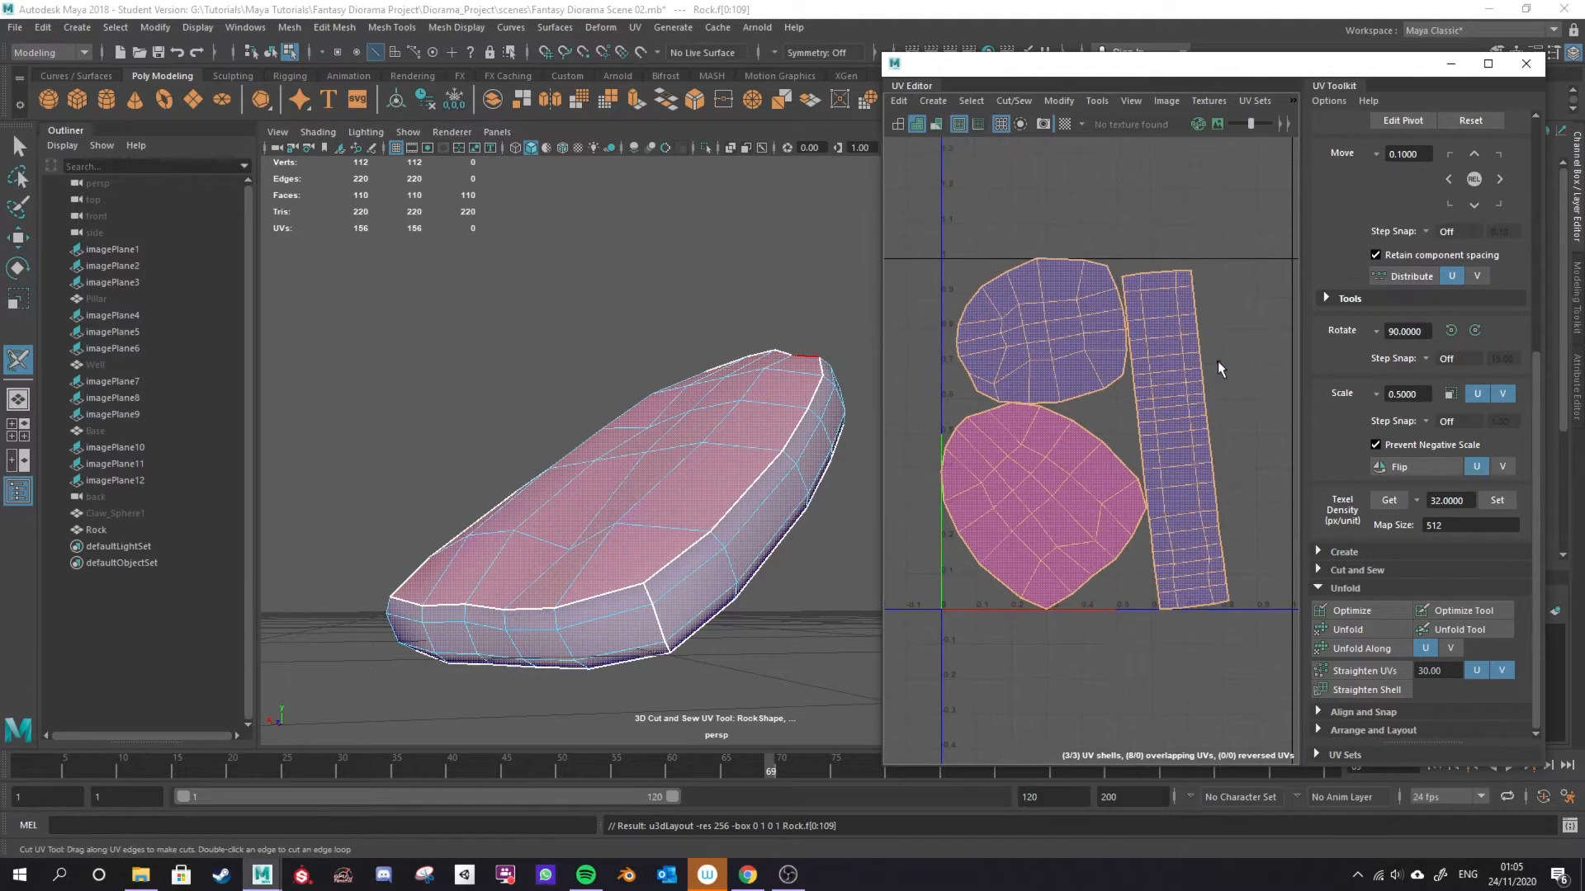
{"action": "scroll", "coordinate": [1214, 364], "scroll_direction": "up", "scroll_amount": 1}
Display the checker map on the rock and examine its broad face for texture distortion.
{"action": "left_click", "coordinate": [1064, 124]}
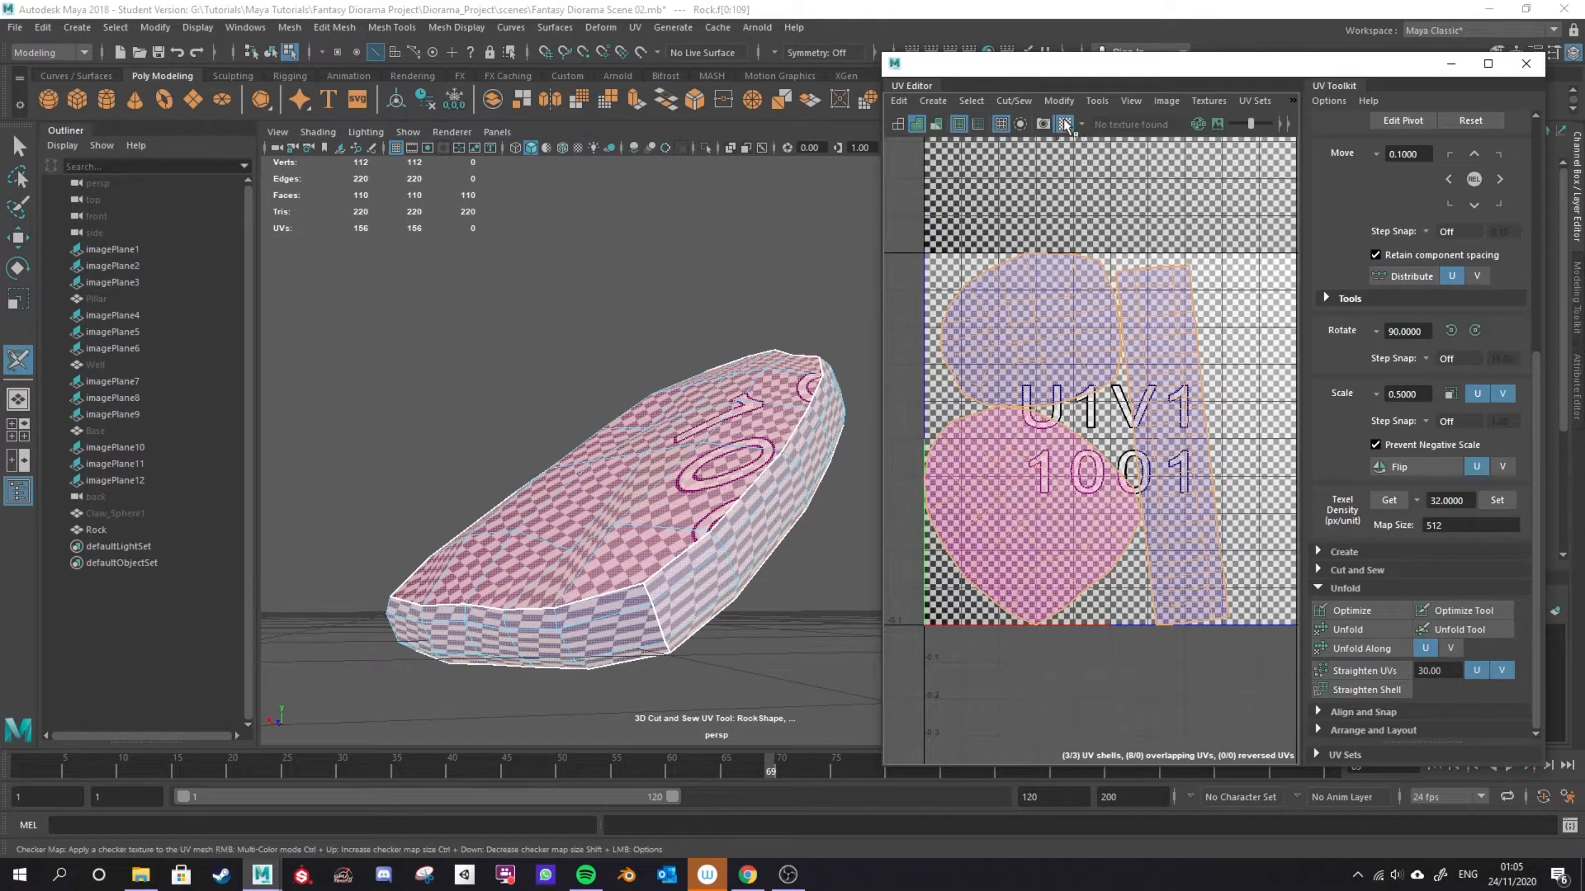
{"action": "left_click_drag", "start_coordinate": [495, 495], "coordinate": [645, 502], "text": "alt"}
{"action": "scroll", "coordinate": [645, 502], "scroll_direction": "up", "scroll_amount": 8}
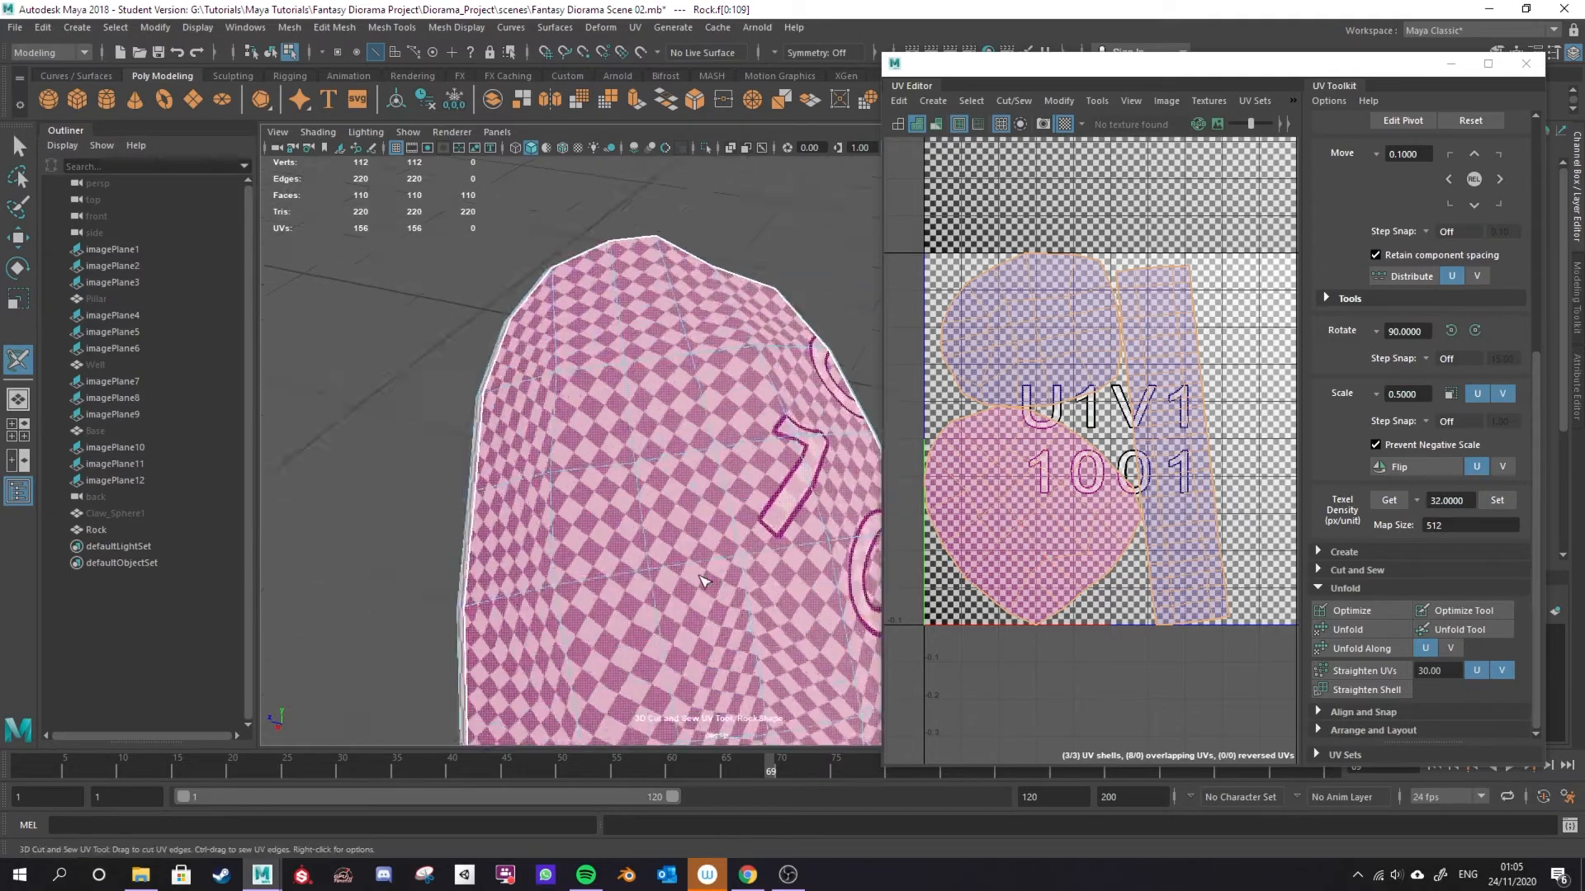
{"action": "scroll", "coordinate": [615, 599], "scroll_direction": "down", "scroll_amount": 5}
{"action": "left_click_drag", "start_coordinate": [615, 602], "coordinate": [619, 462], "text": "alt"}
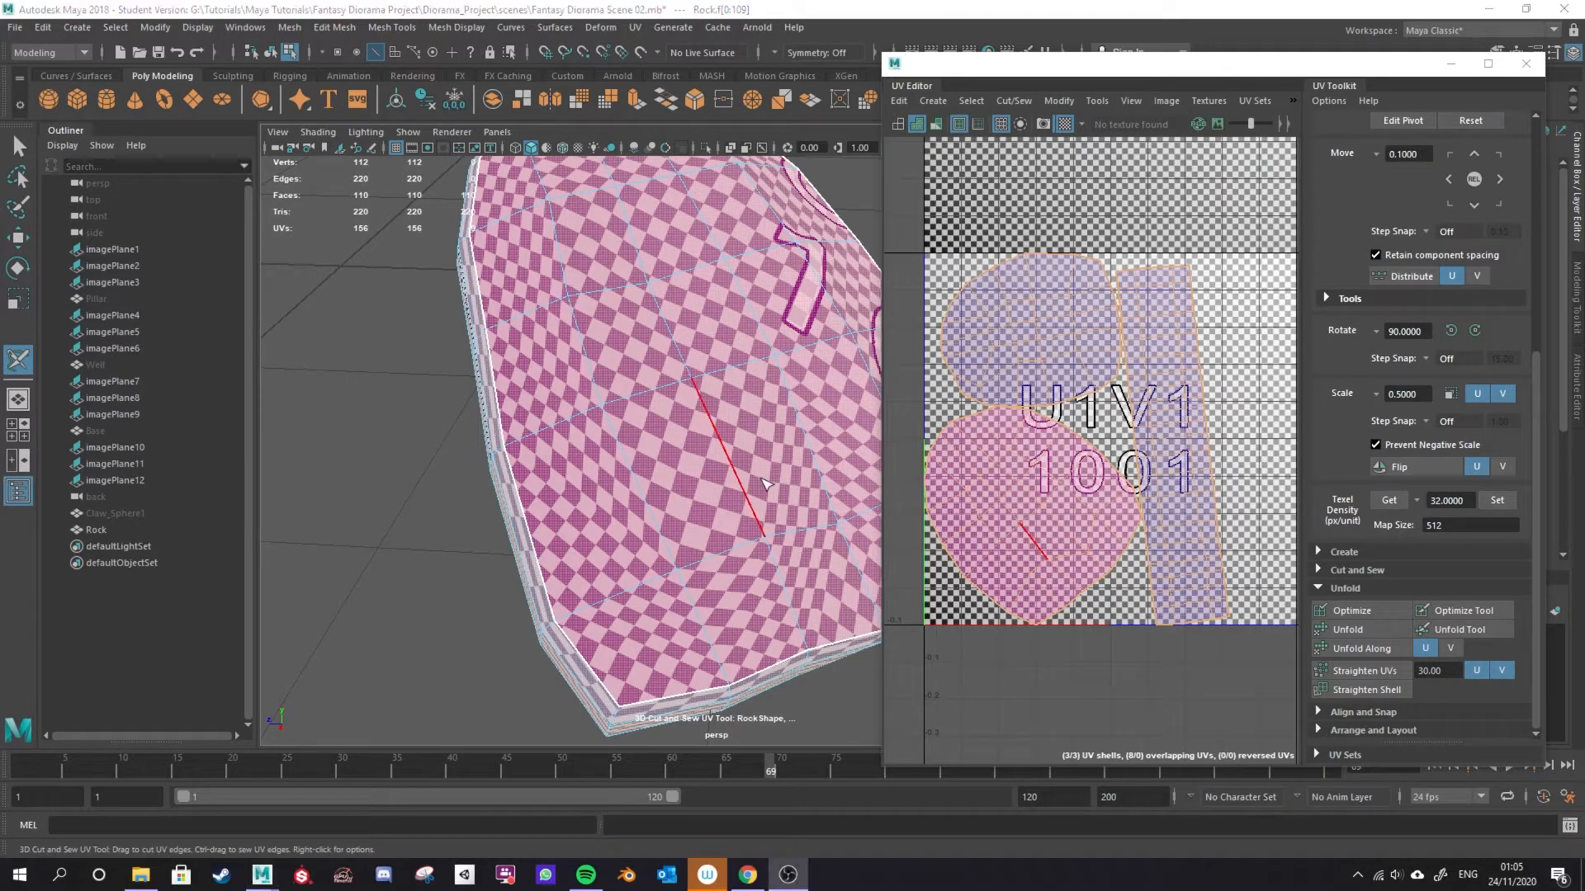
{"action": "left_click_drag", "start_coordinate": [611, 410], "coordinate": [426, 453], "text": "alt"}
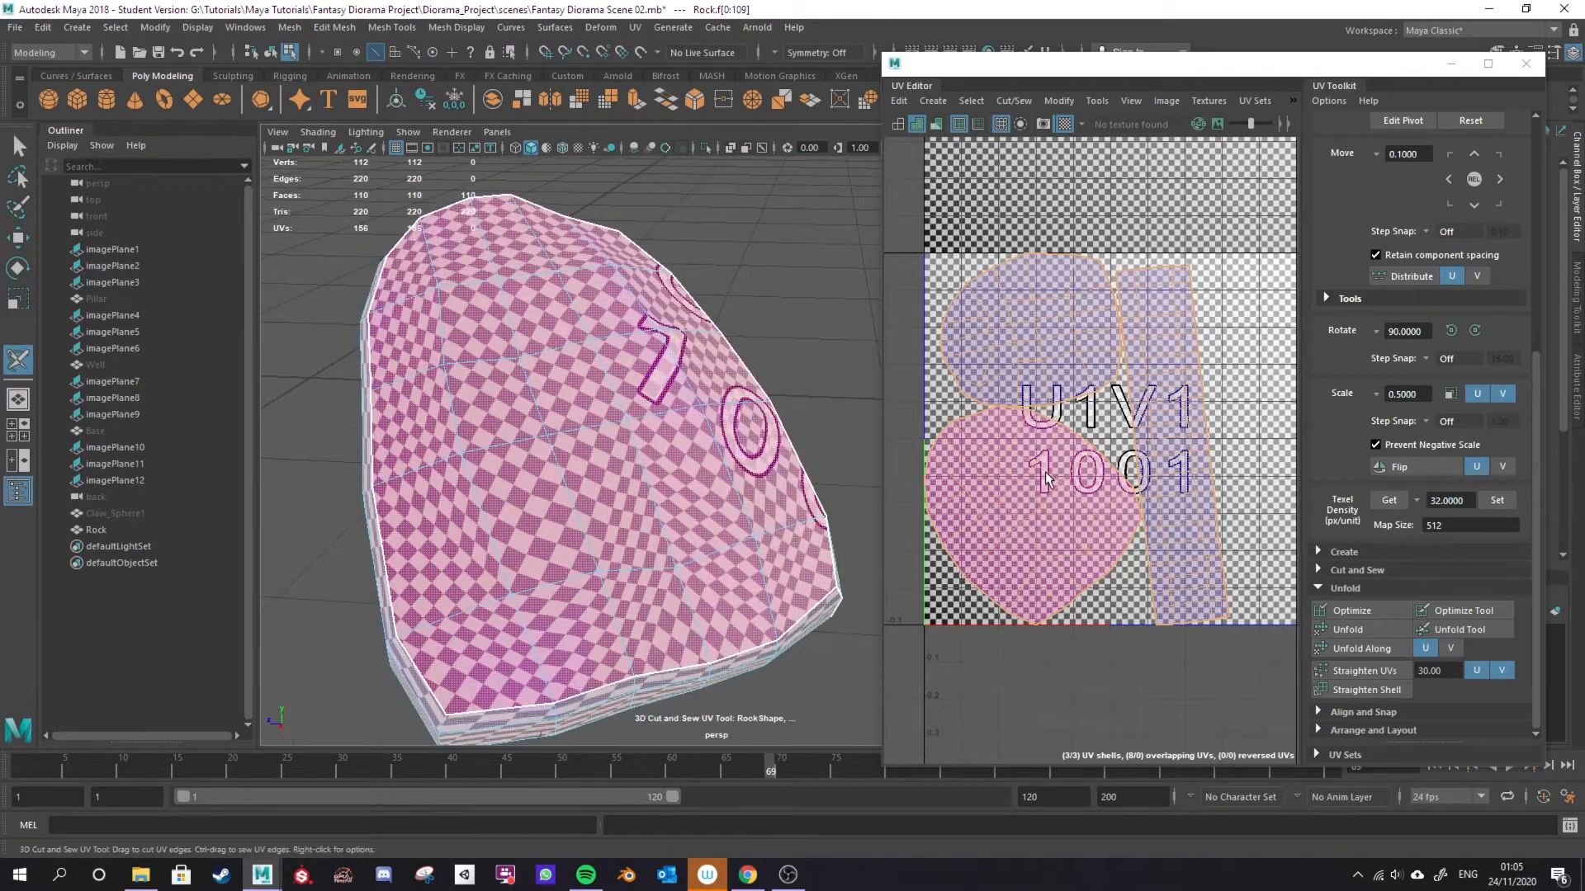
Leave the cut tool and select the whole UV shell of the rock's broad face, with the checker map shown.
{"action": "right_click", "coordinate": [1046, 474]}
{"action": "right_click_drag", "start_coordinate": [1046, 474], "coordinate": [1035, 471]}
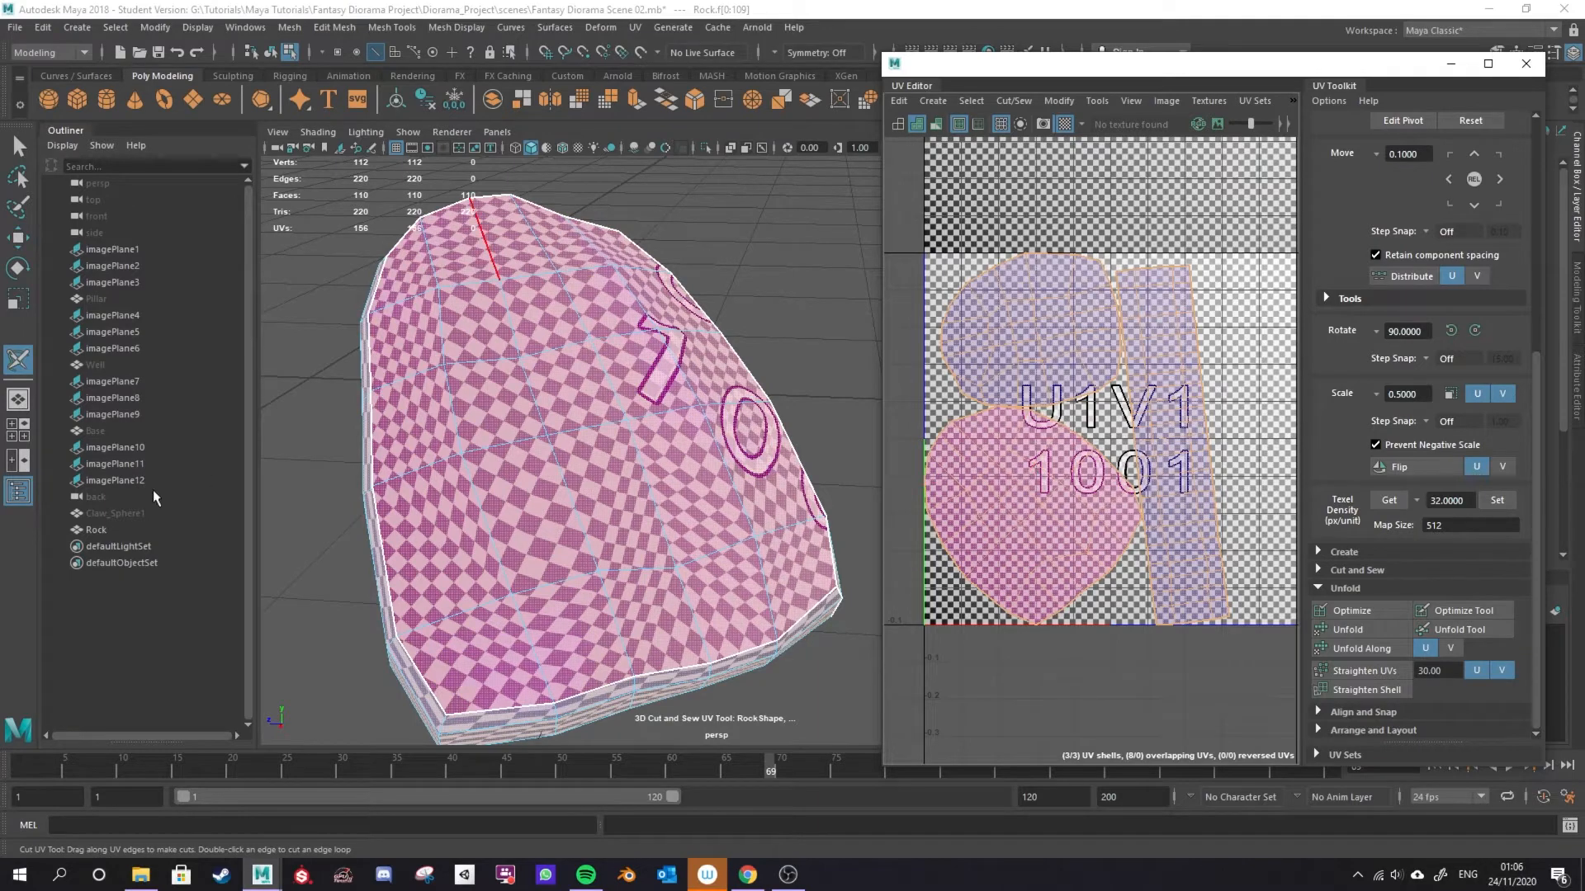
{"action": "key", "text": "q"}
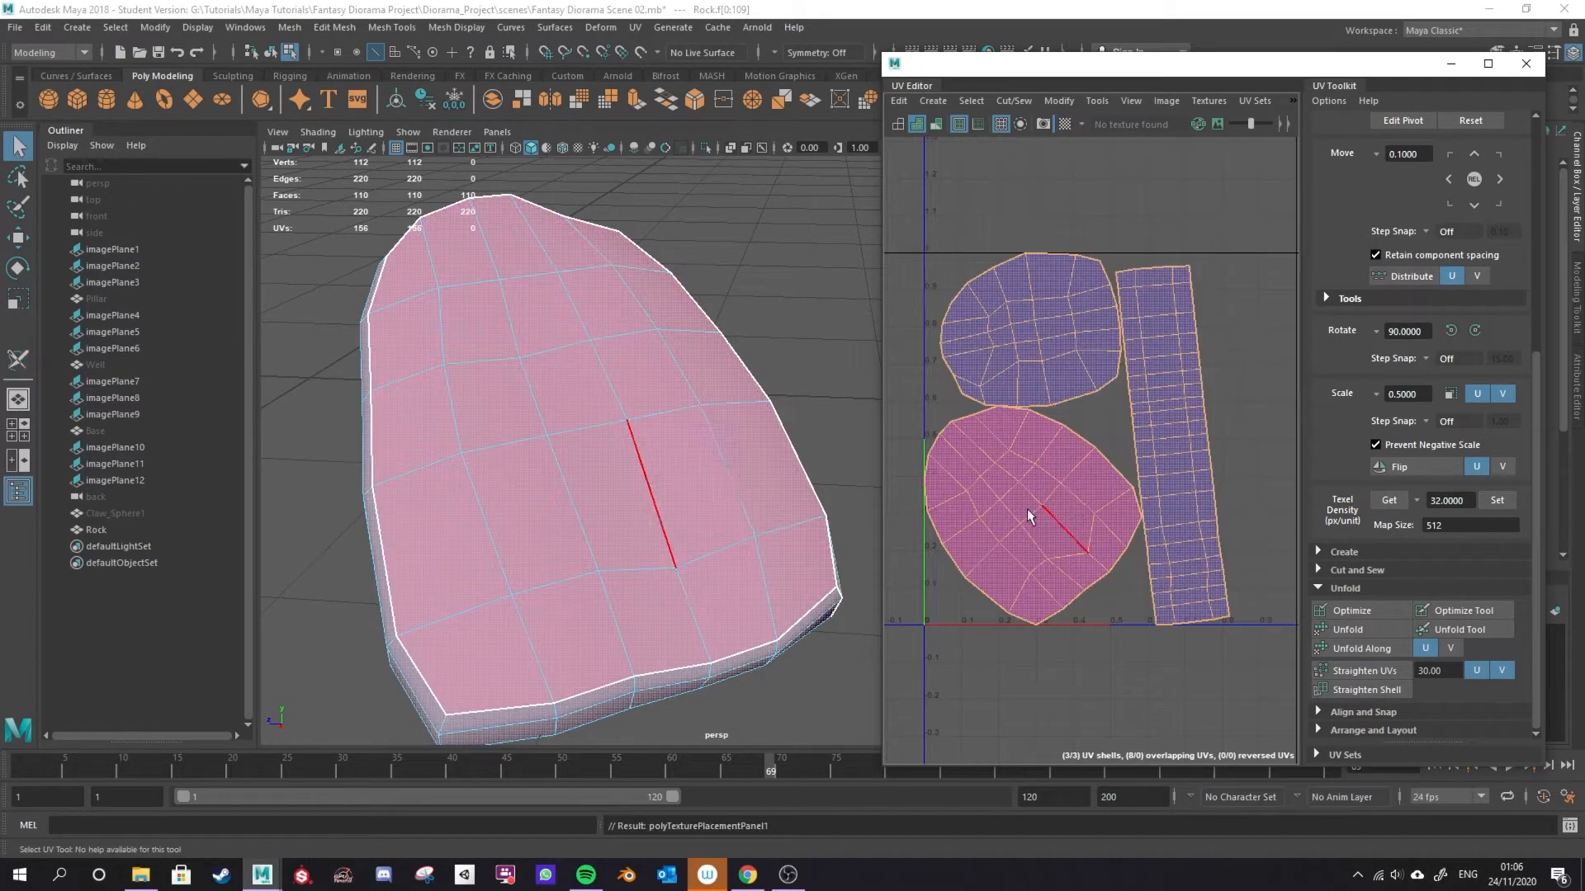
{"action": "right_click_drag", "start_coordinate": [1036, 491], "coordinate": [984, 466]}
{"action": "left_click", "coordinate": [1042, 508]}
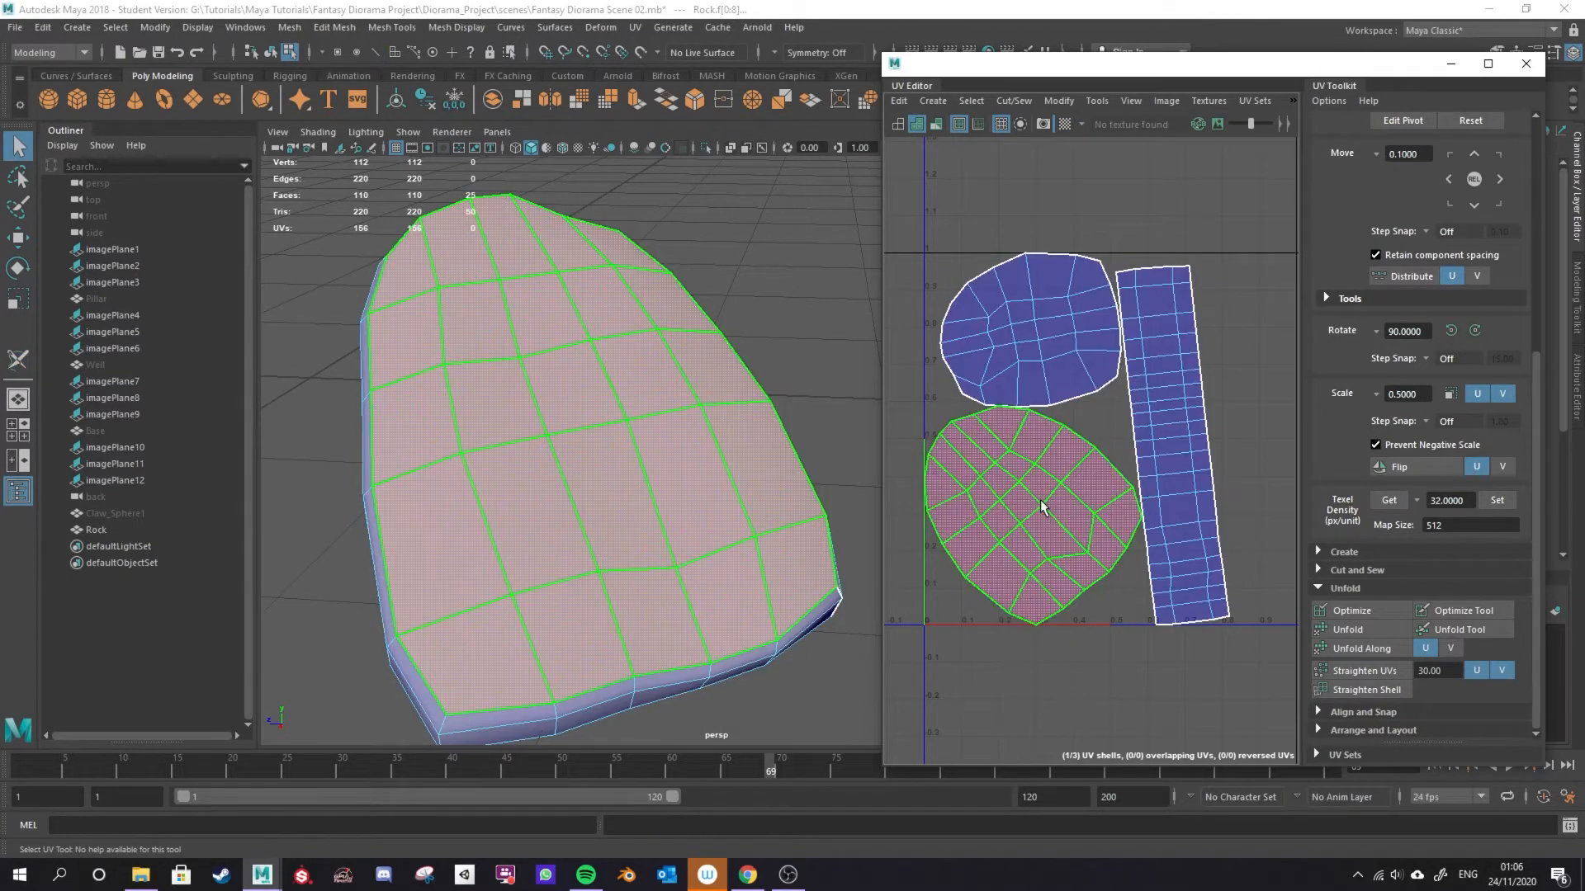
{"action": "left_click", "coordinate": [1064, 124]}
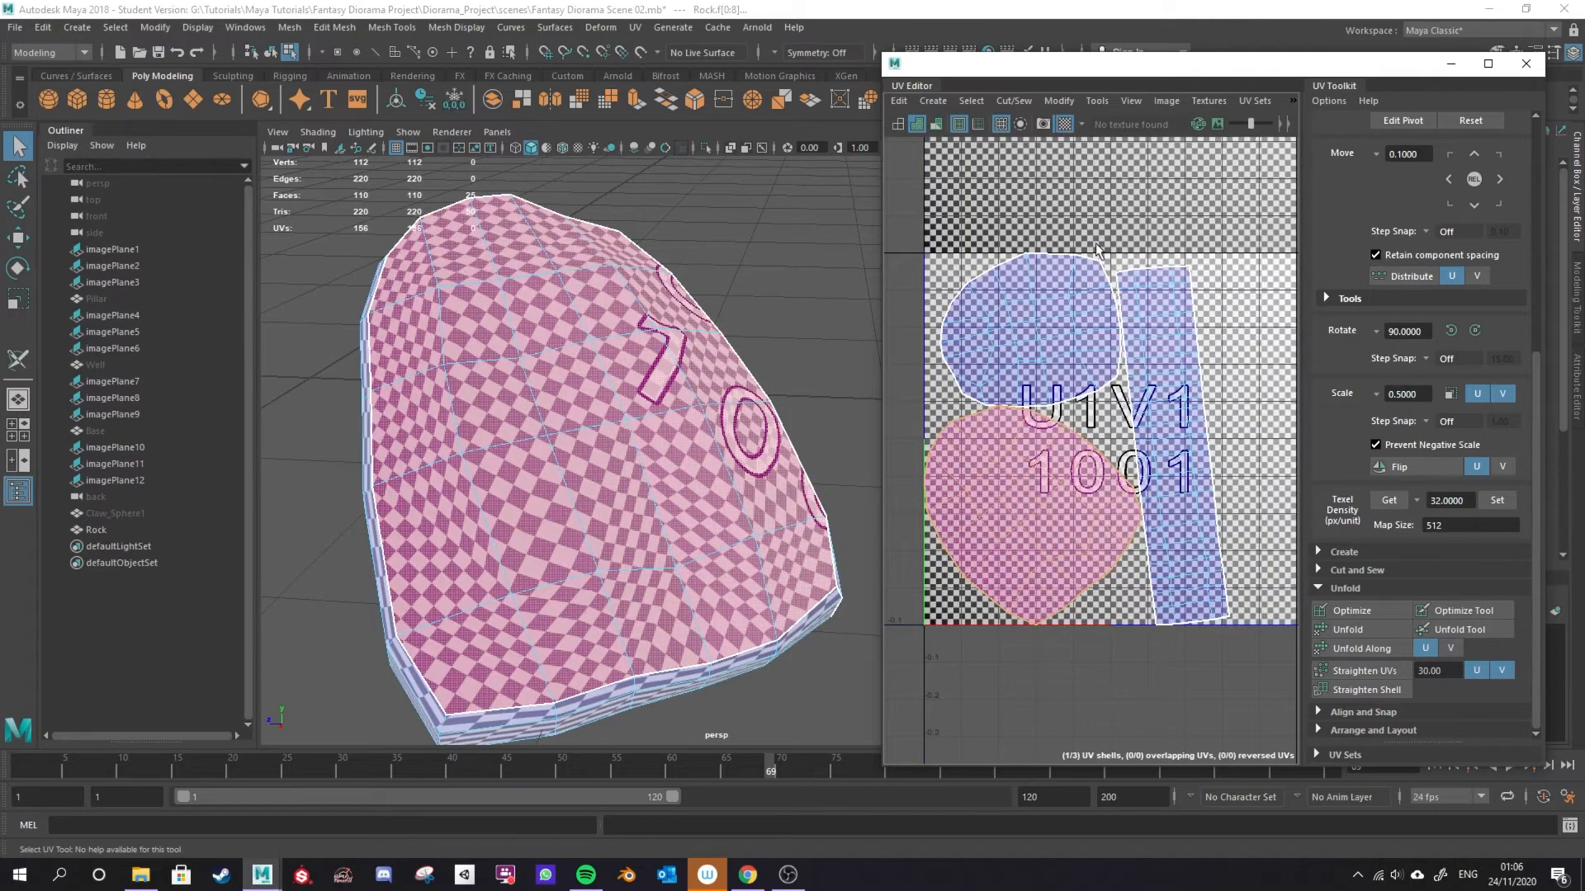
Try scaling the broad face's UV shell to about 0.90 in U, and undo the scaling.
{"action": "key", "text": "r"}
{"action": "mouse_move", "coordinate": [1107, 515]}
{"action": "left_mouse_down"}
{"action": "mouse_move", "coordinate": [1266, 516]}
{"action": "mouse_move", "coordinate": [1431, 545]}
{"action": "mouse_move", "coordinate": [1104, 518]}
{"action": "left_mouse_up"}
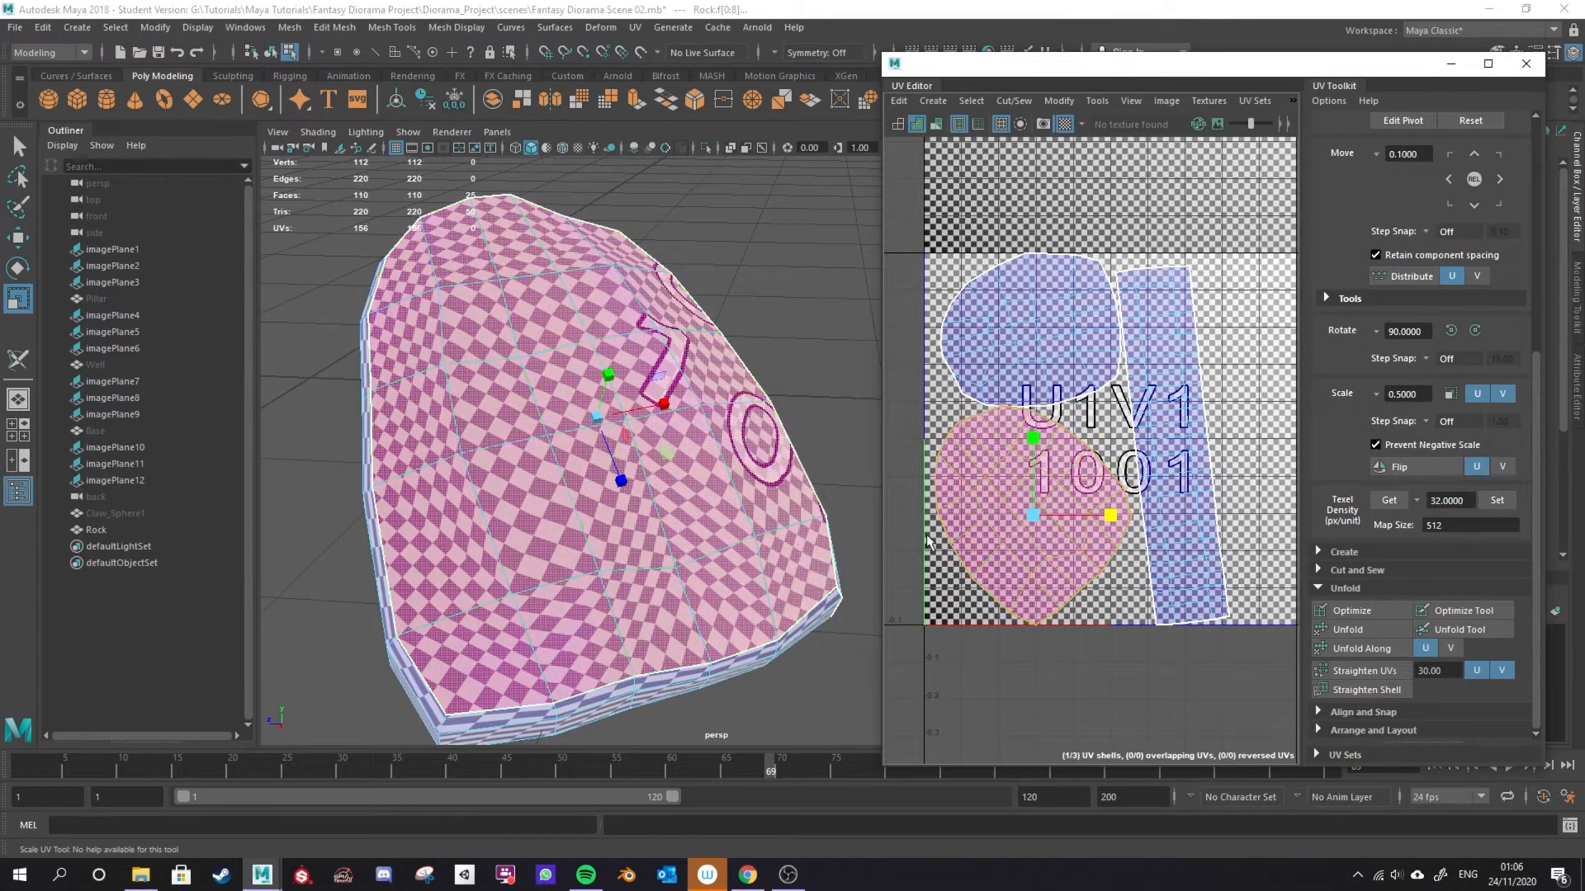
{"action": "key", "text": "ctrl+z"}
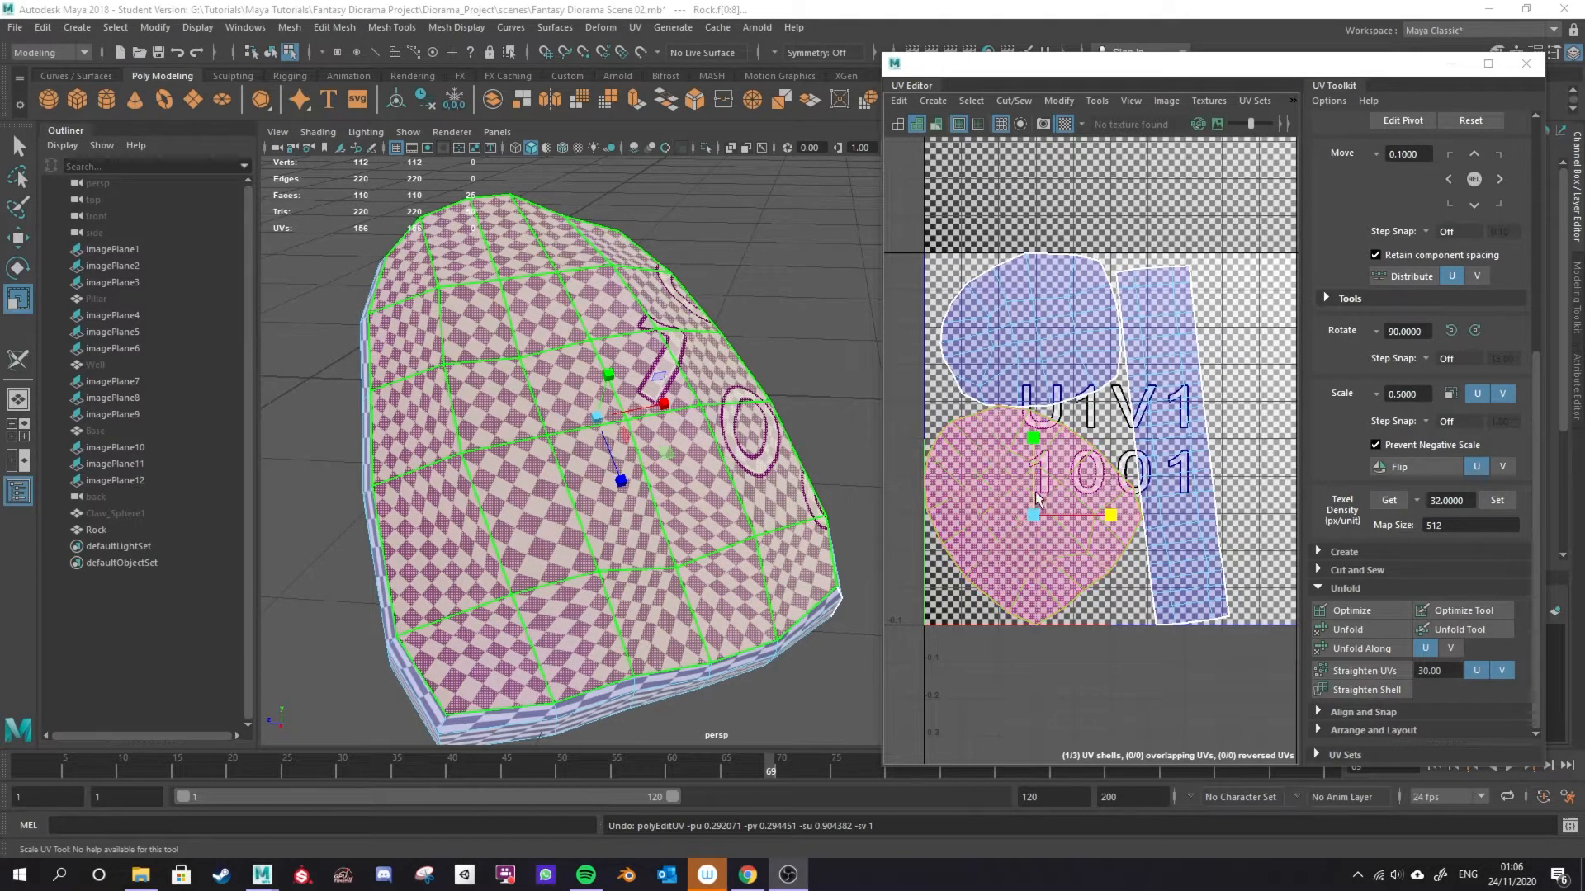
{"action": "left_click", "coordinate": [1034, 468]}
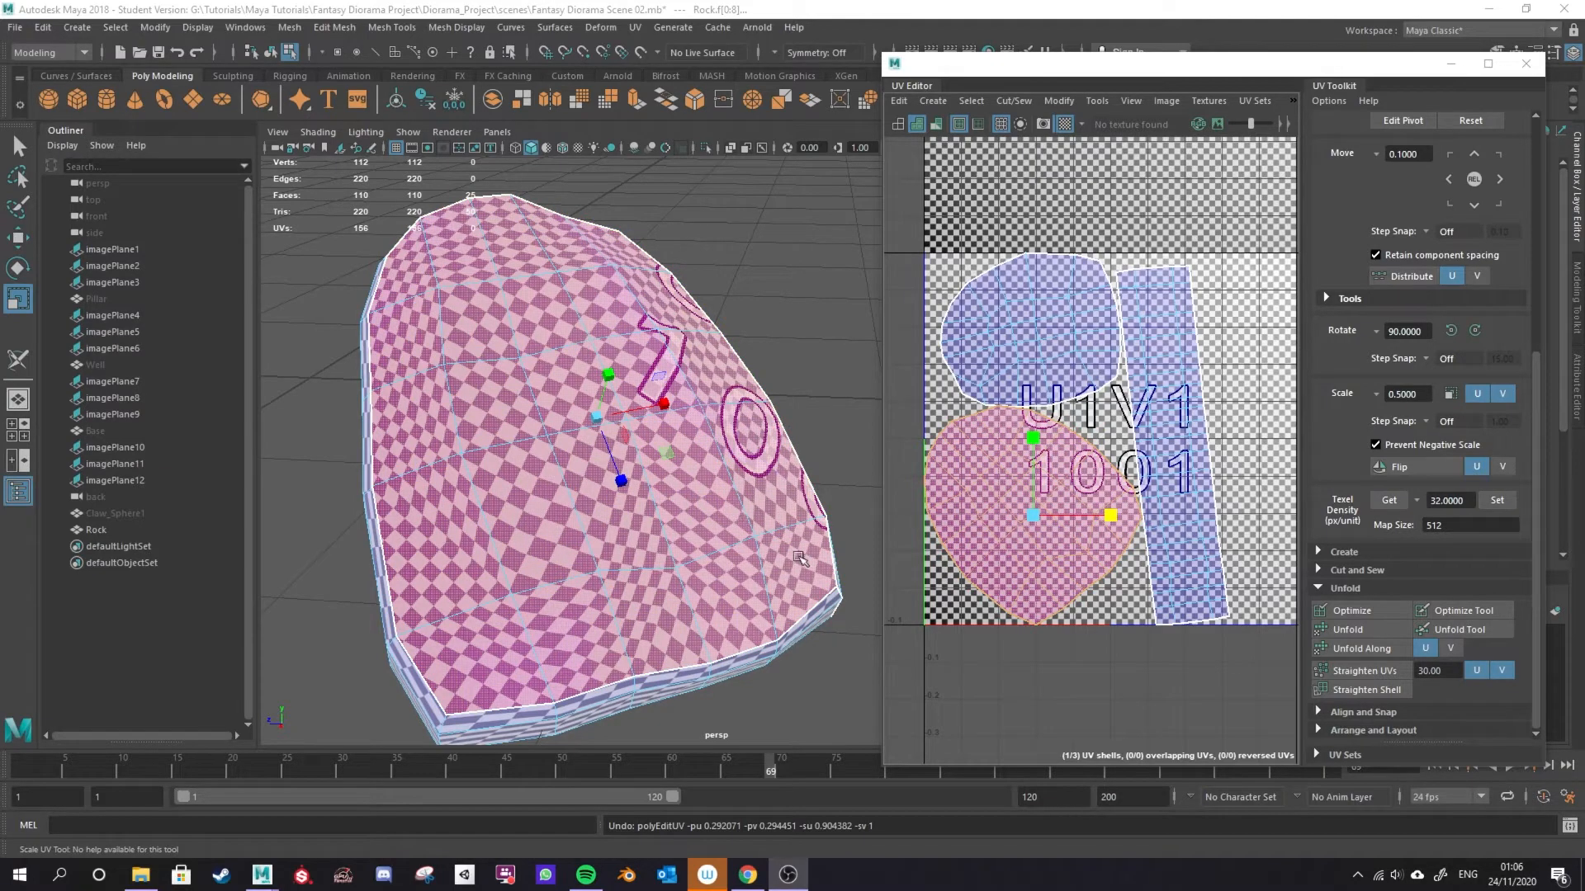
Select the UV shell of the rock's side strip and rotate it until it stands vertical.
{"action": "left_click_drag", "start_coordinate": [601, 646], "coordinate": [834, 417], "text": "alt"}
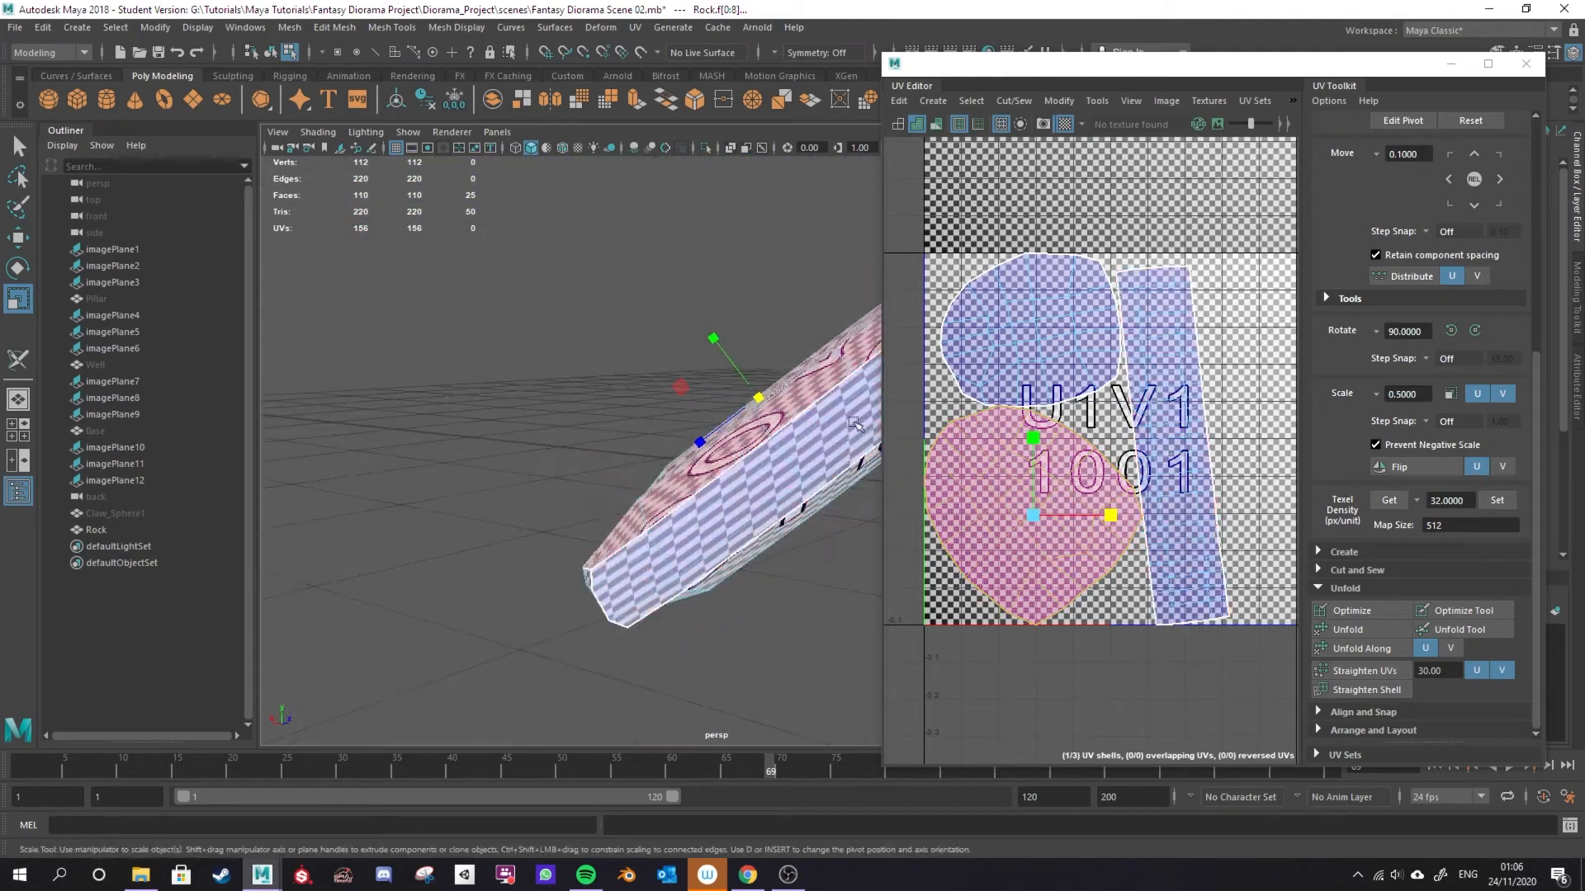
{"action": "left_click_drag", "start_coordinate": [657, 557], "coordinate": [534, 578], "text": "alt"}
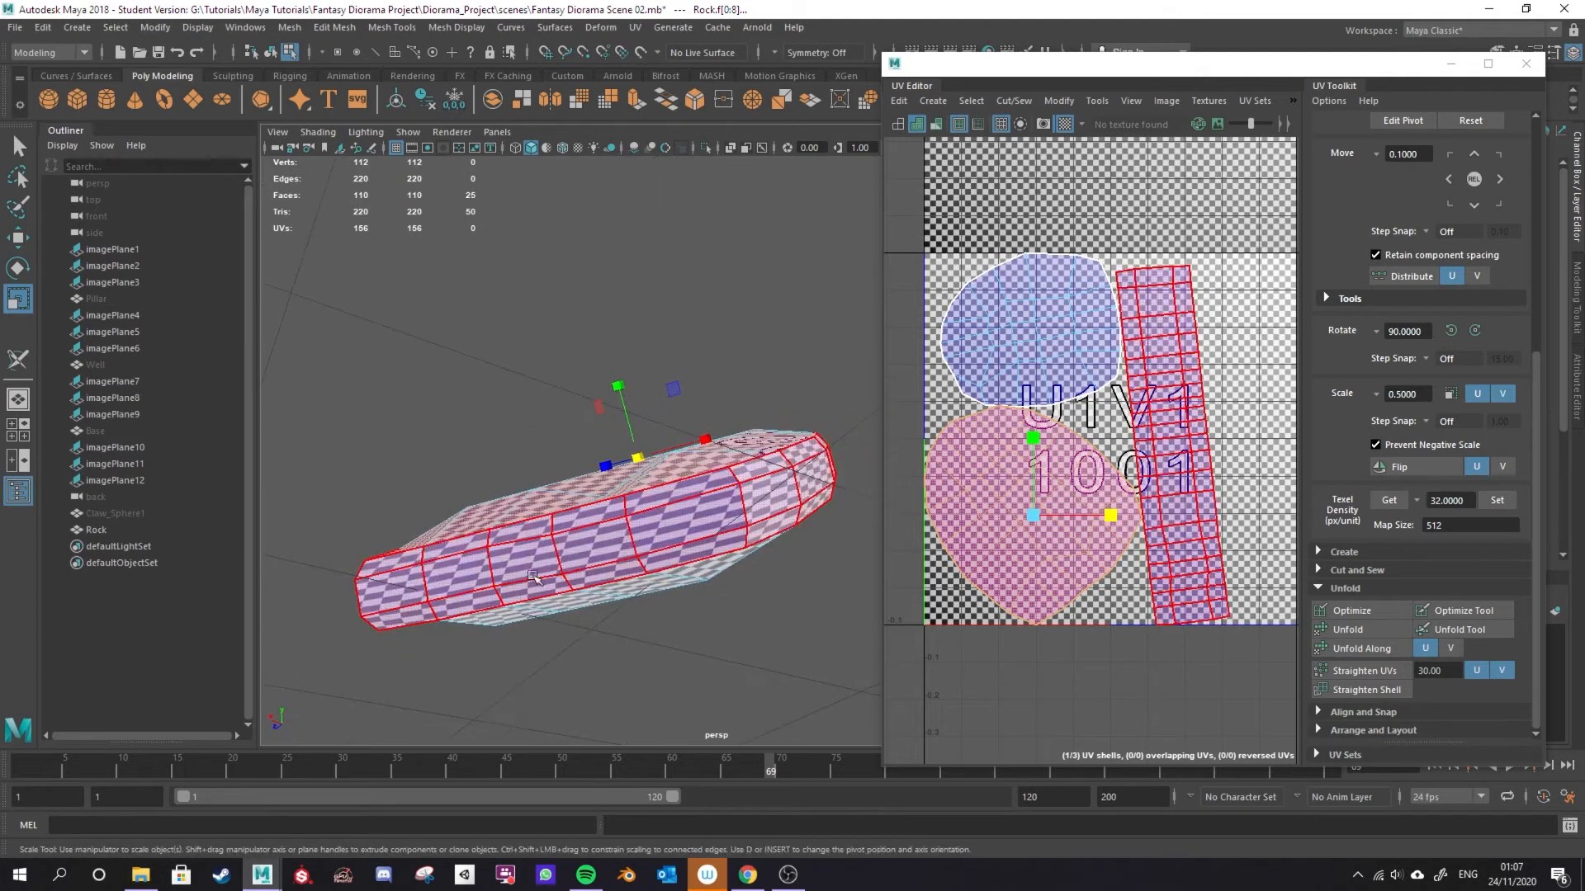
{"action": "left_click", "coordinate": [498, 565]}
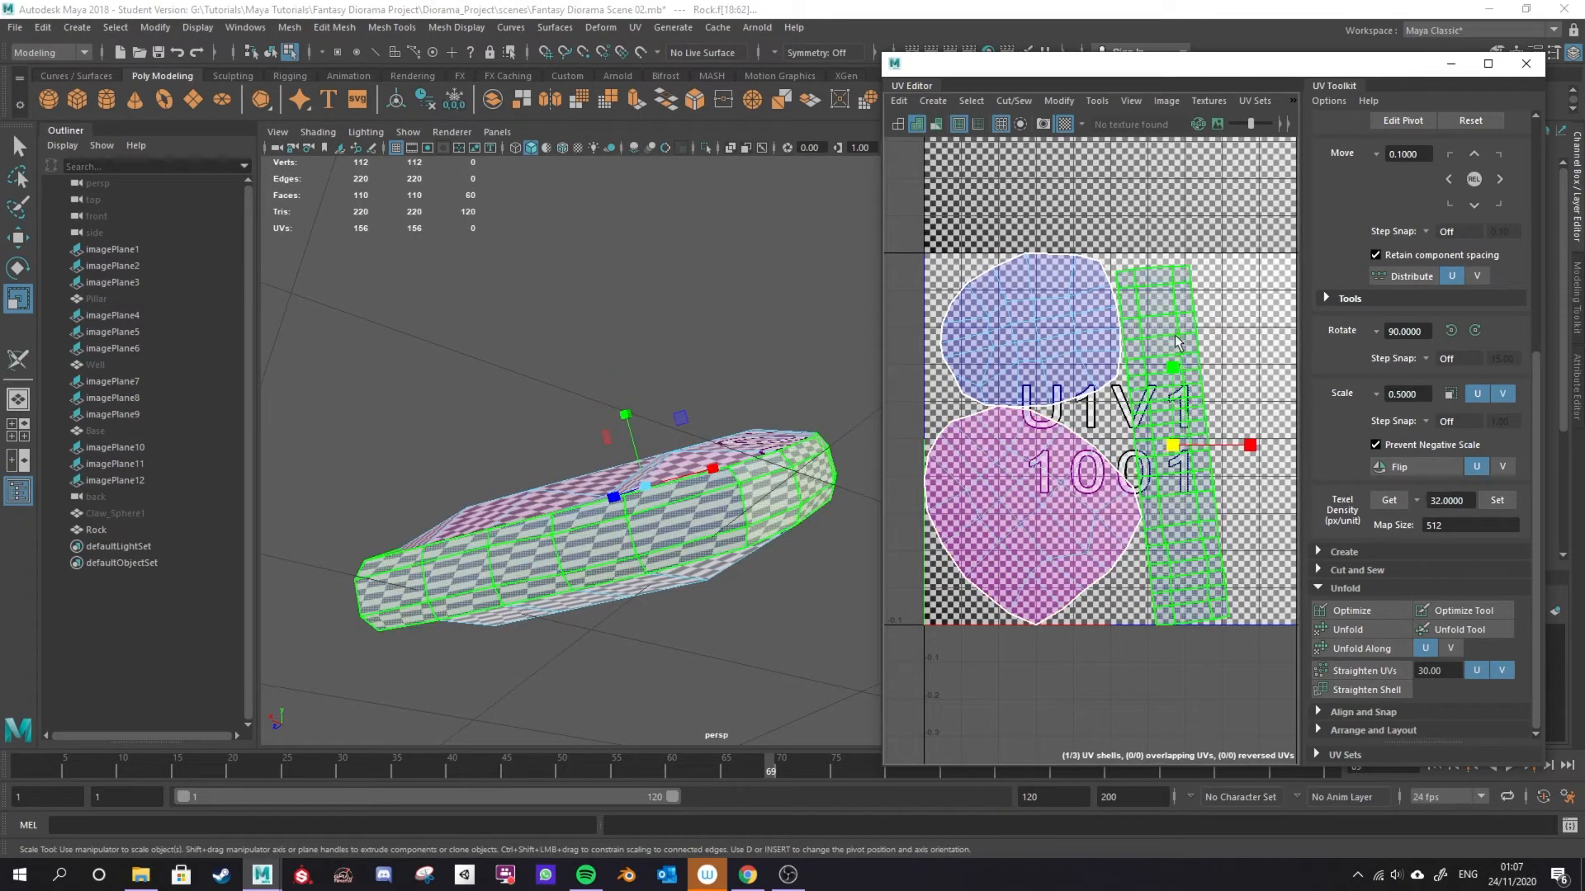
{"action": "scroll", "coordinate": [1199, 388], "scroll_direction": "up", "scroll_amount": 2}
{"action": "key", "text": "e"}
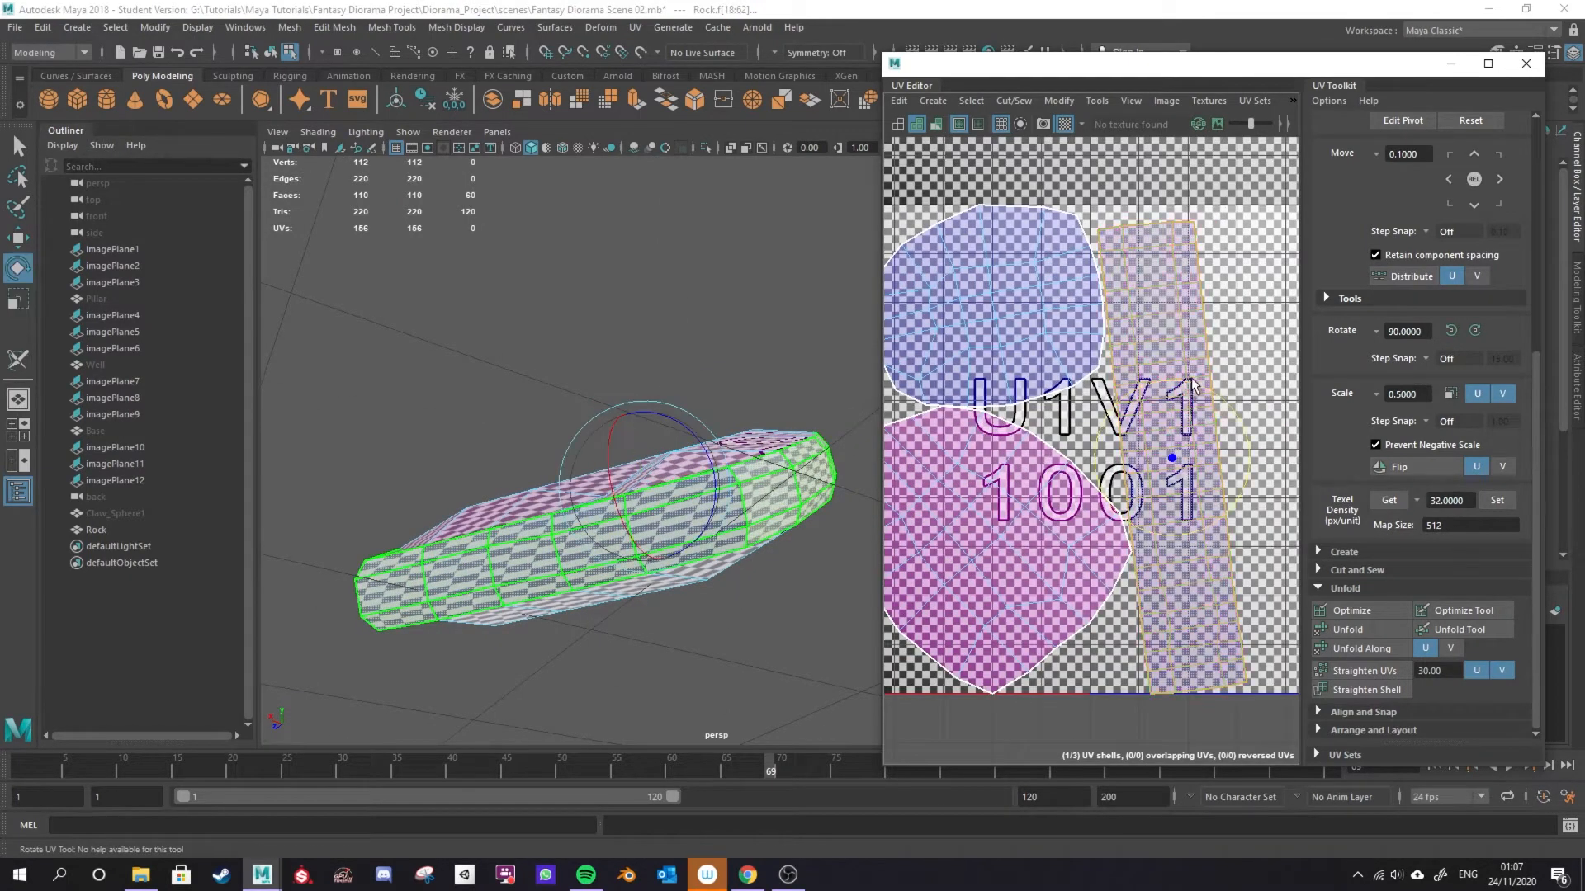
{"action": "left_click_drag", "start_coordinate": [1227, 404], "coordinate": [1237, 400]}
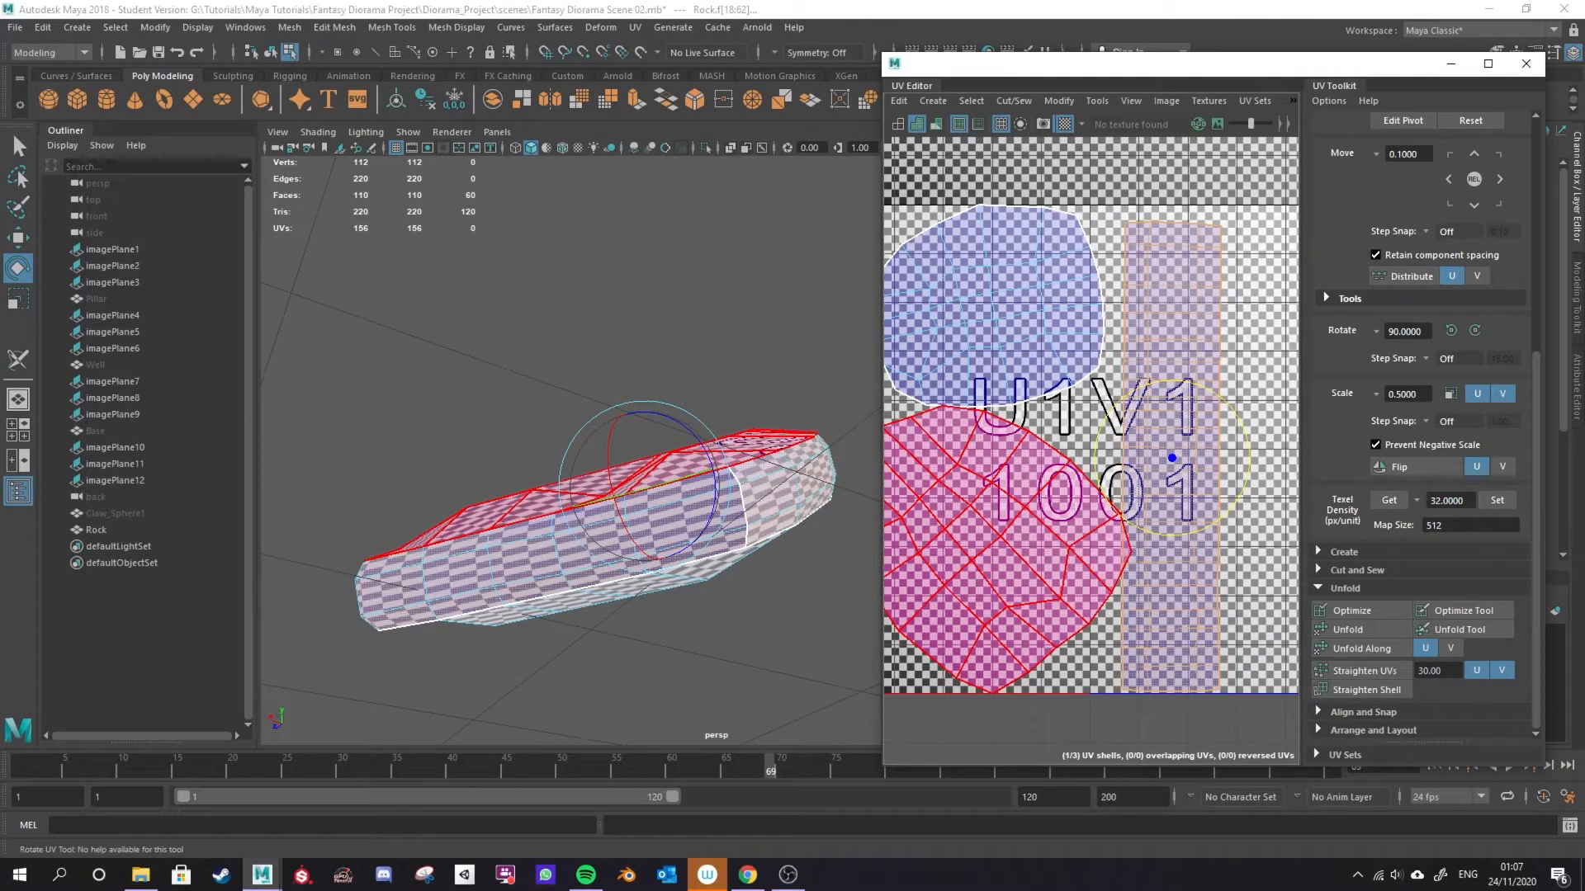
Try narrowing the side strip's UV shell in U until its checkers look square, and enlarge it uniformly.
{"action": "key", "text": "r"}
{"action": "left_click_drag", "start_coordinate": [1246, 464], "coordinate": [1188, 468]}
{"action": "left_click_drag", "start_coordinate": [715, 608], "coordinate": [747, 648], "text": "alt"}
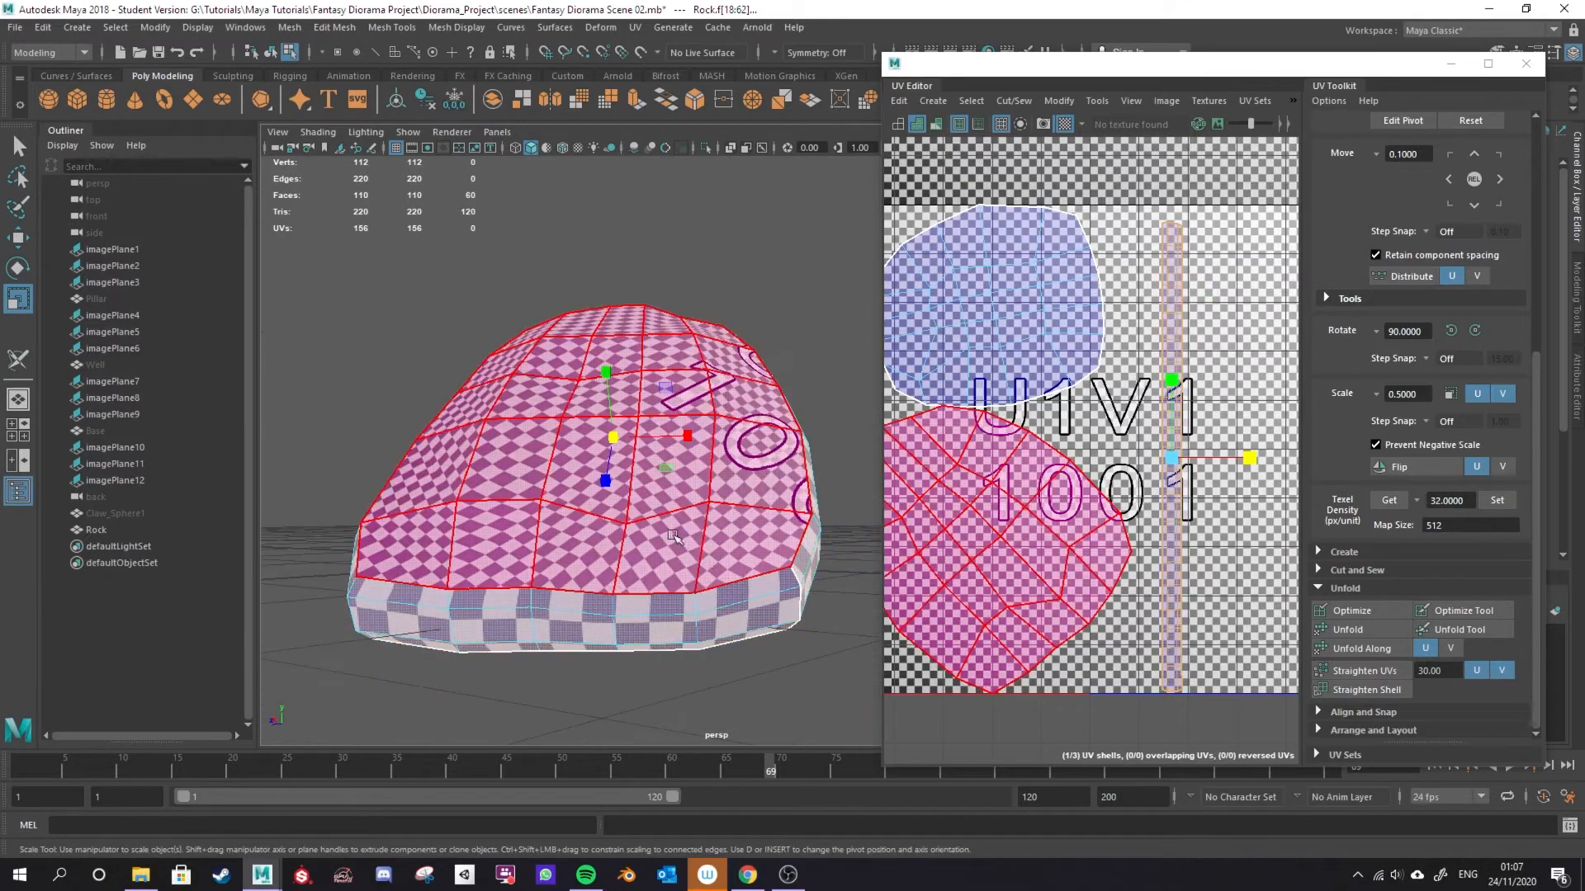
{"action": "left_click_drag", "start_coordinate": [793, 688], "coordinate": [754, 693], "text": "alt"}
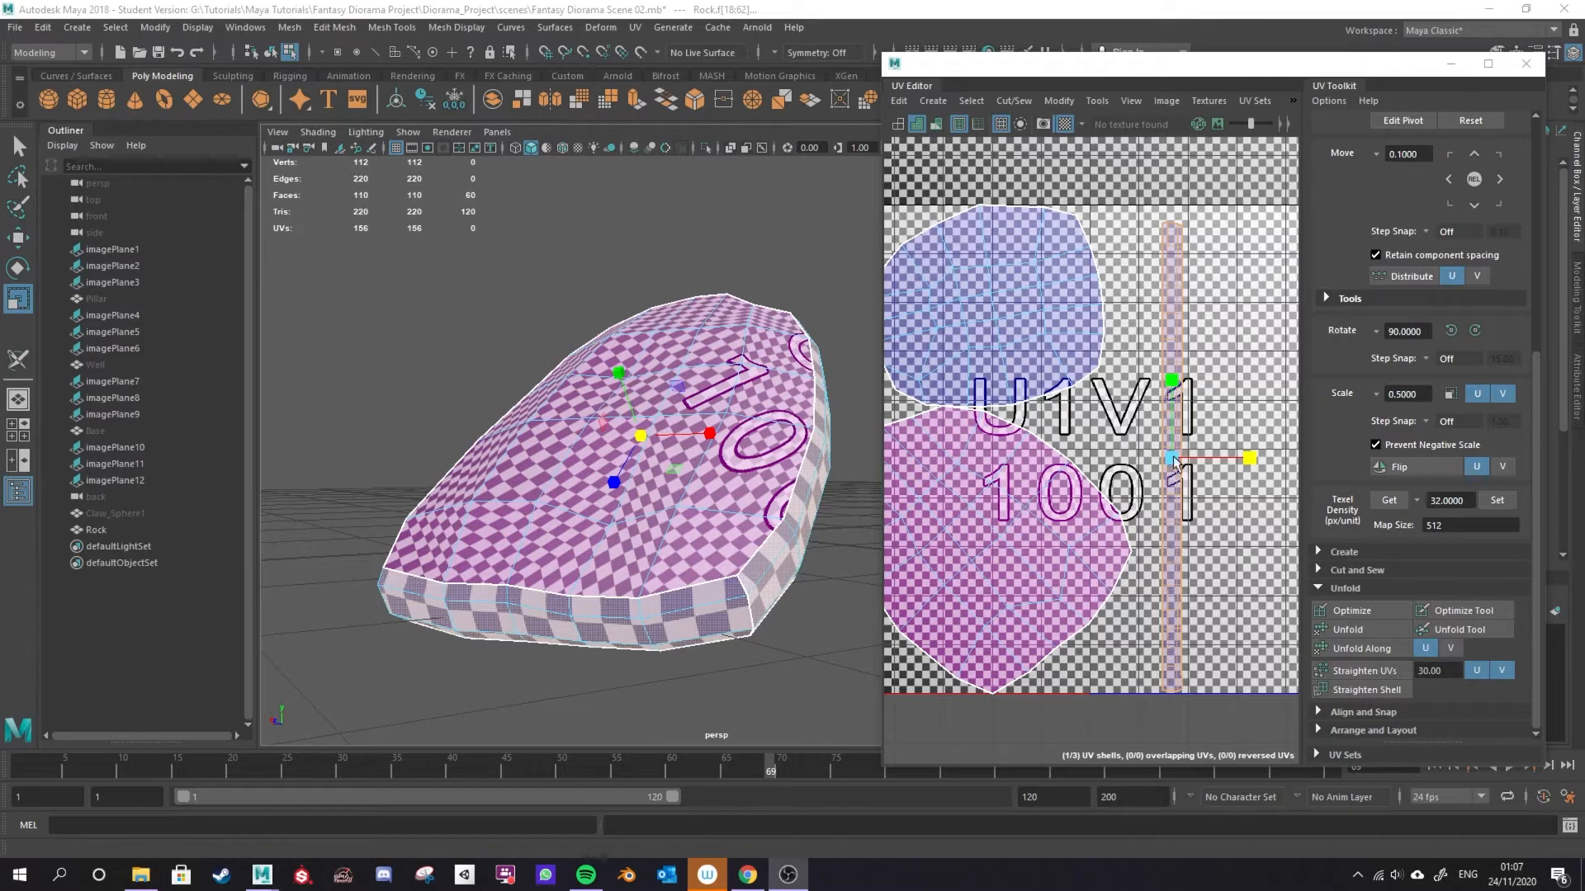
{"action": "left_click_drag", "start_coordinate": [1173, 459], "coordinate": [1271, 370]}
Try scaling all the rock's UV shells down together to fit one tile, and examine the checkers around the rock.
{"action": "scroll", "coordinate": [1270, 378], "scroll_direction": "down", "scroll_amount": 3}
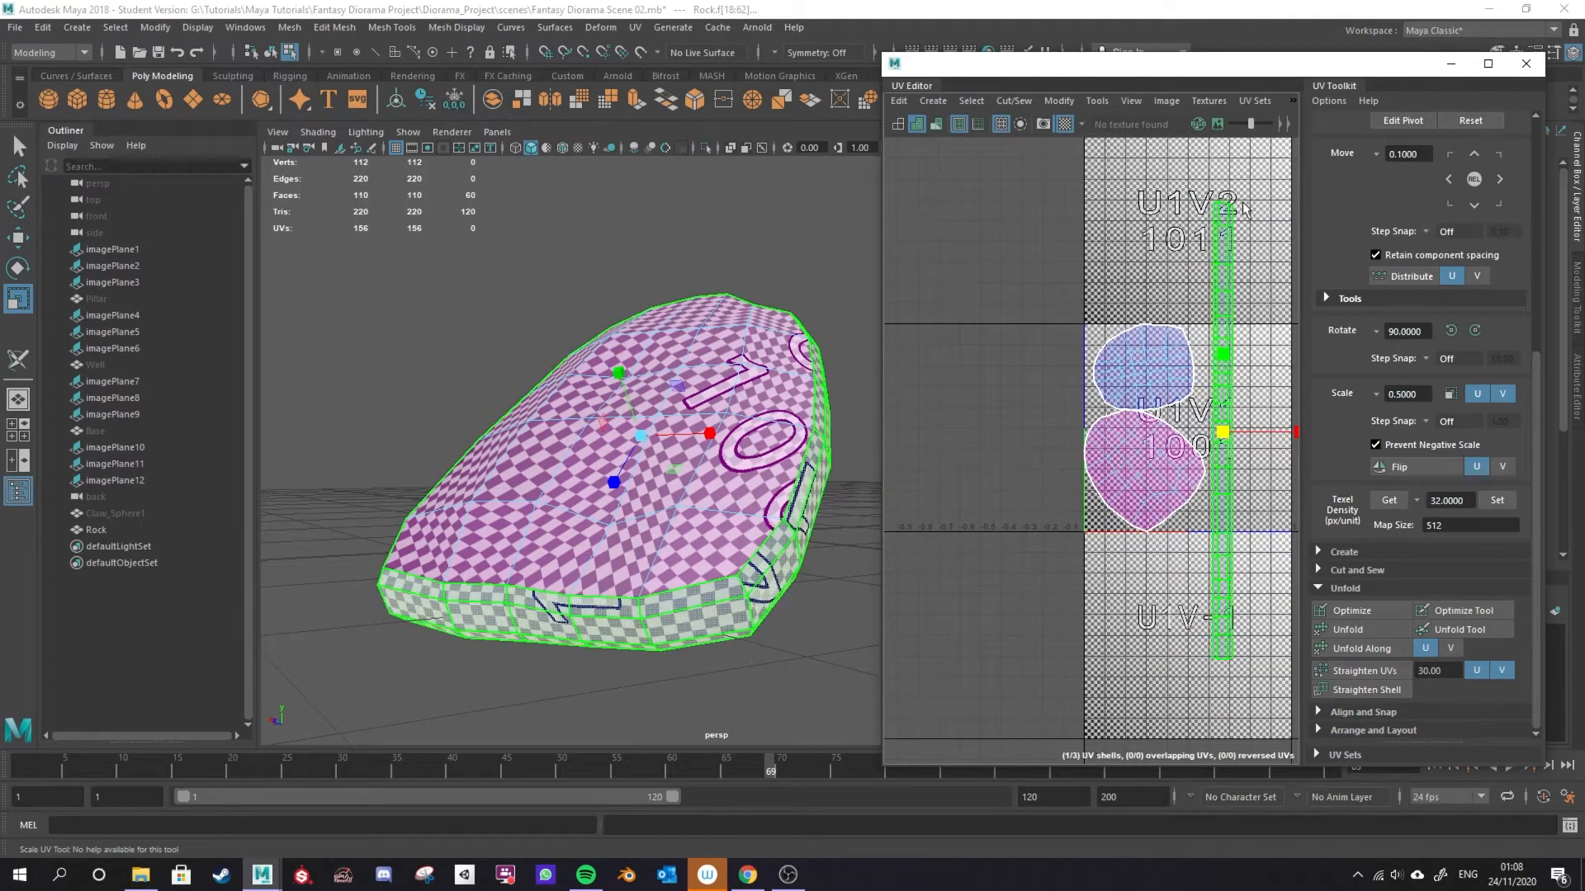
{"action": "left_click_drag", "start_coordinate": [1065, 276], "coordinate": [1275, 528]}
{"action": "left_click_drag", "start_coordinate": [1251, 423], "coordinate": [1138, 477]}
{"action": "scroll", "coordinate": [1083, 541], "scroll_direction": "up", "scroll_amount": 5}
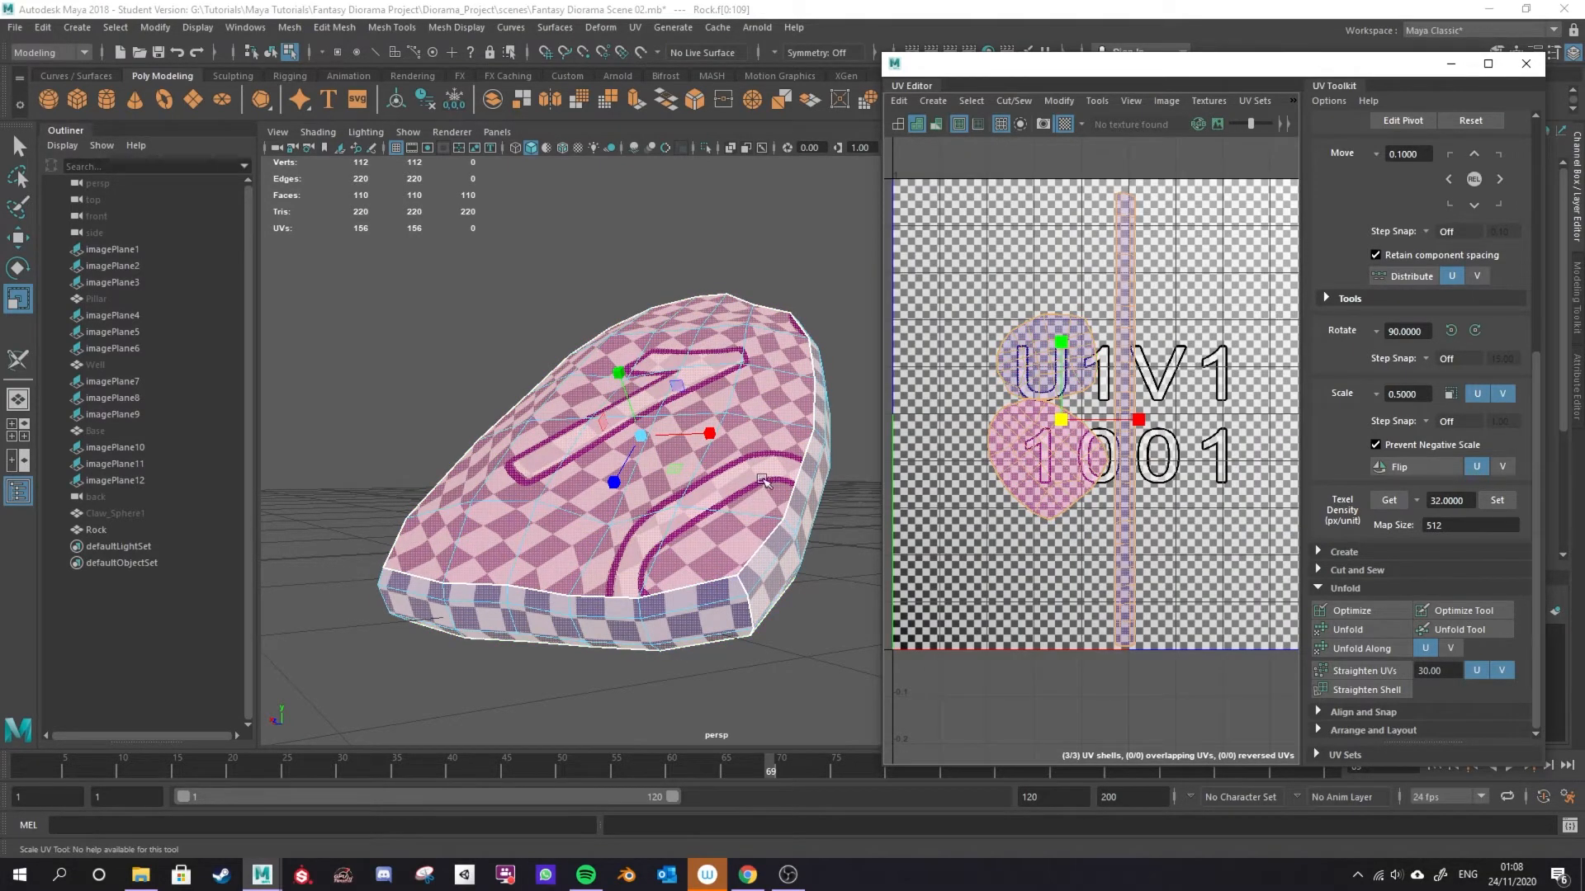
{"action": "left_click_drag", "start_coordinate": [763, 480], "coordinate": [602, 575], "text": "alt"}
{"action": "left_click", "coordinate": [601, 575]}
{"action": "left_click_drag", "start_coordinate": [722, 551], "coordinate": [525, 591], "text": "alt"}
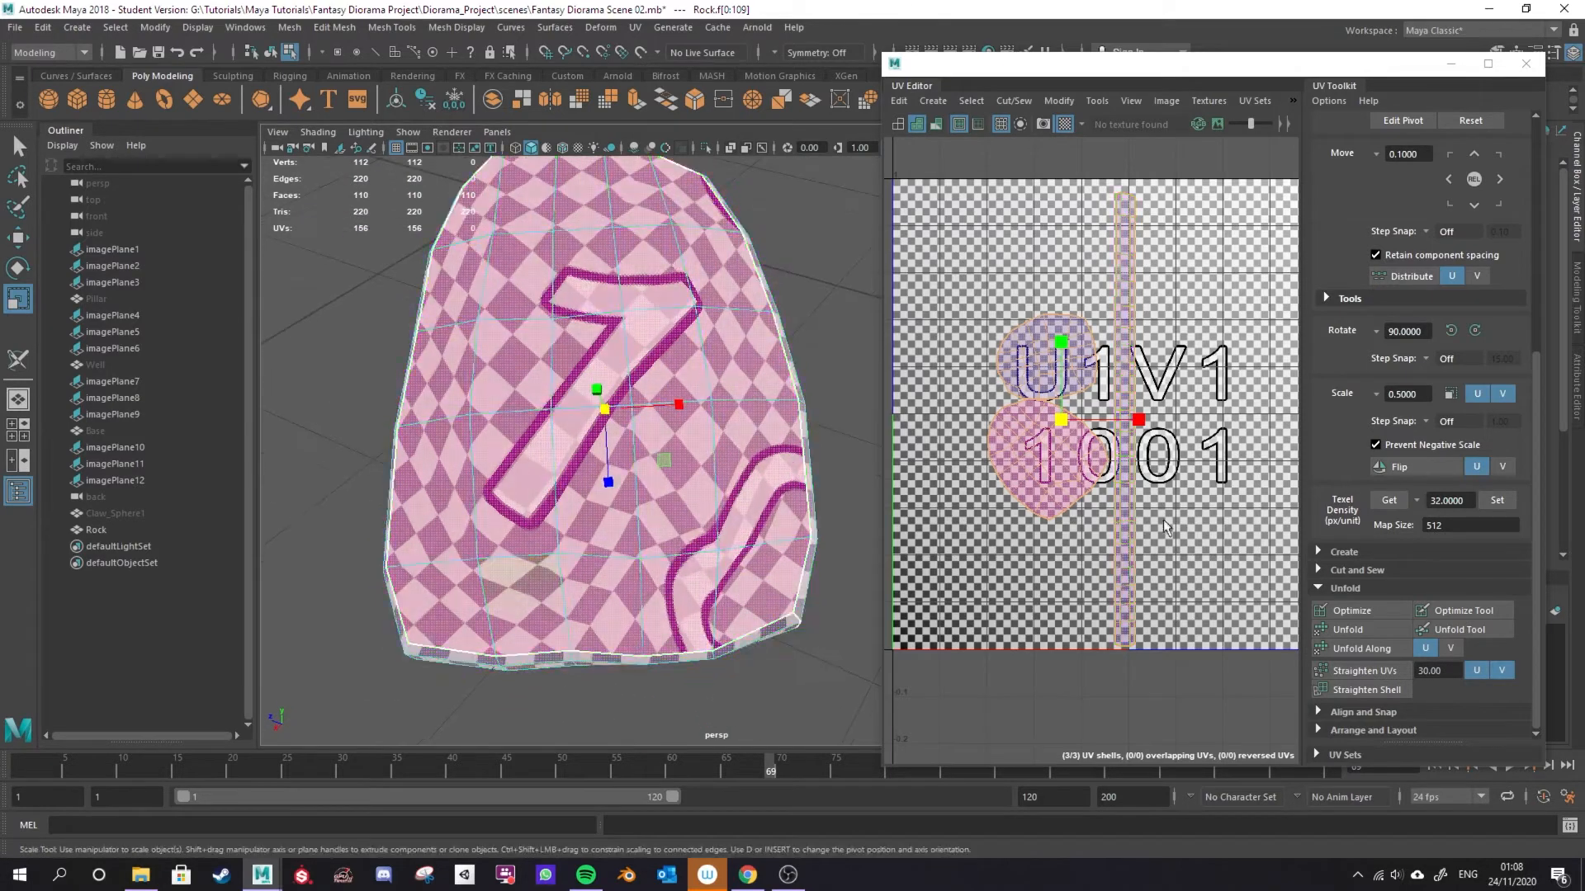
{"action": "left_click_drag", "start_coordinate": [540, 600], "coordinate": [495, 536], "text": "alt"}
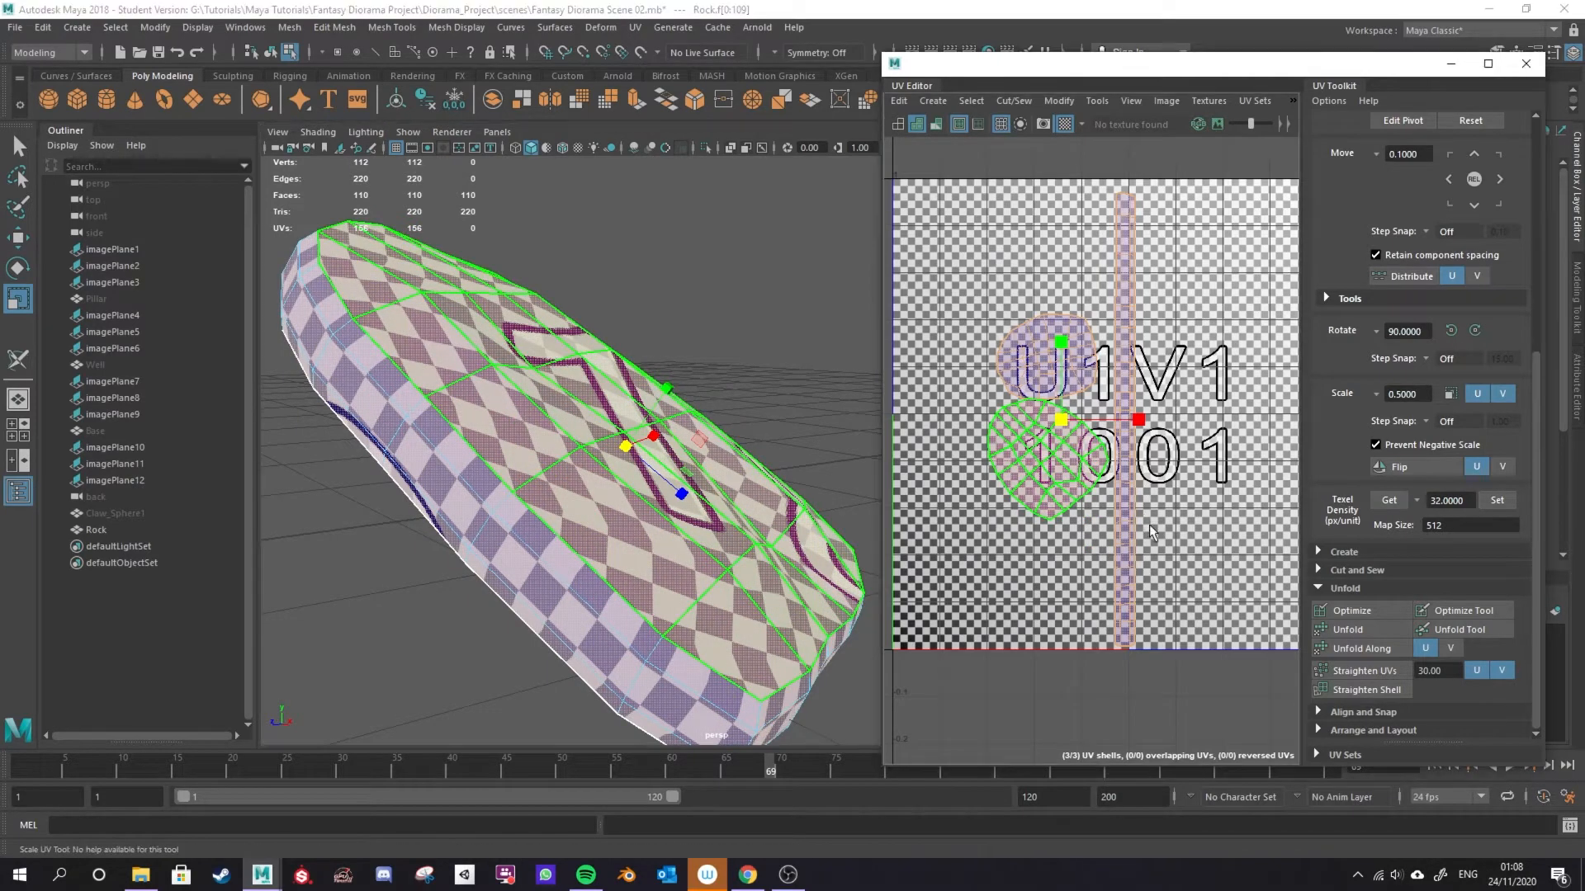
Undo the scaling of the rock's UV shells, back to the wide vertical side strip.
{"action": "key", "text": "ctrl+z"}
{"action": "key", "text": "ctrl+z"}
{"action": "key", "text": "ctrl+z"}
Unfold and optimize the UV shell of the rock's side strip.
{"action": "middle_click_drag", "start_coordinate": [1215, 520], "coordinate": [1193, 536], "text": "alt"}
{"action": "scroll", "coordinate": [1205, 536], "scroll_direction": "down", "scroll_amount": 4}
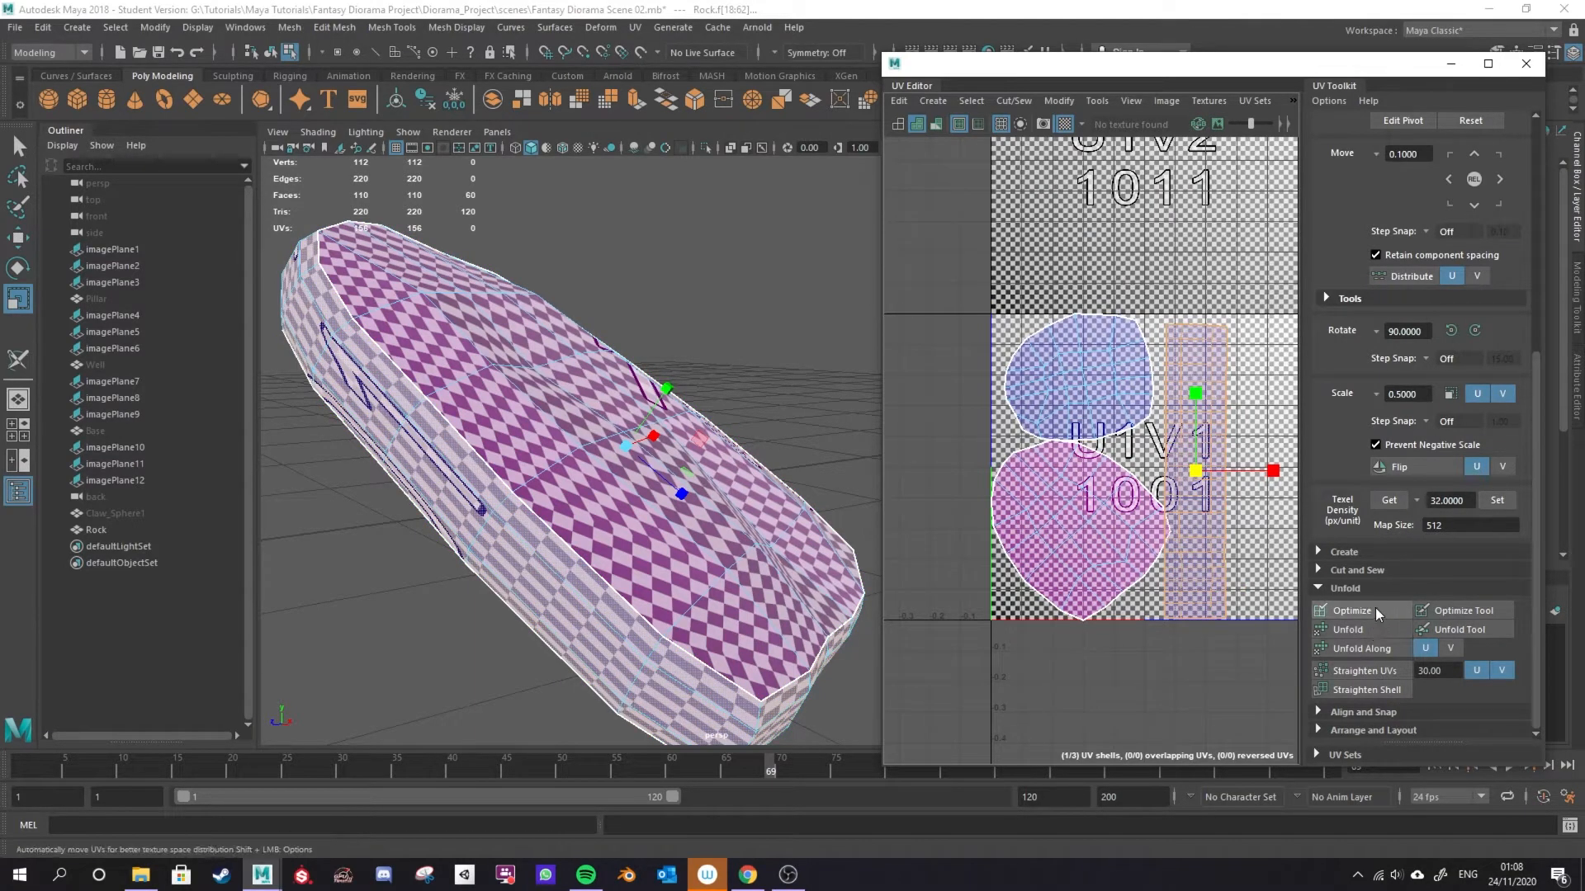
{"action": "left_click", "coordinate": [1353, 629]}
{"action": "right_click", "coordinate": [1230, 392]}
{"action": "right_click_drag", "start_coordinate": [1230, 392], "coordinate": [1301, 389]}
{"action": "left_click", "coordinate": [1354, 611]}
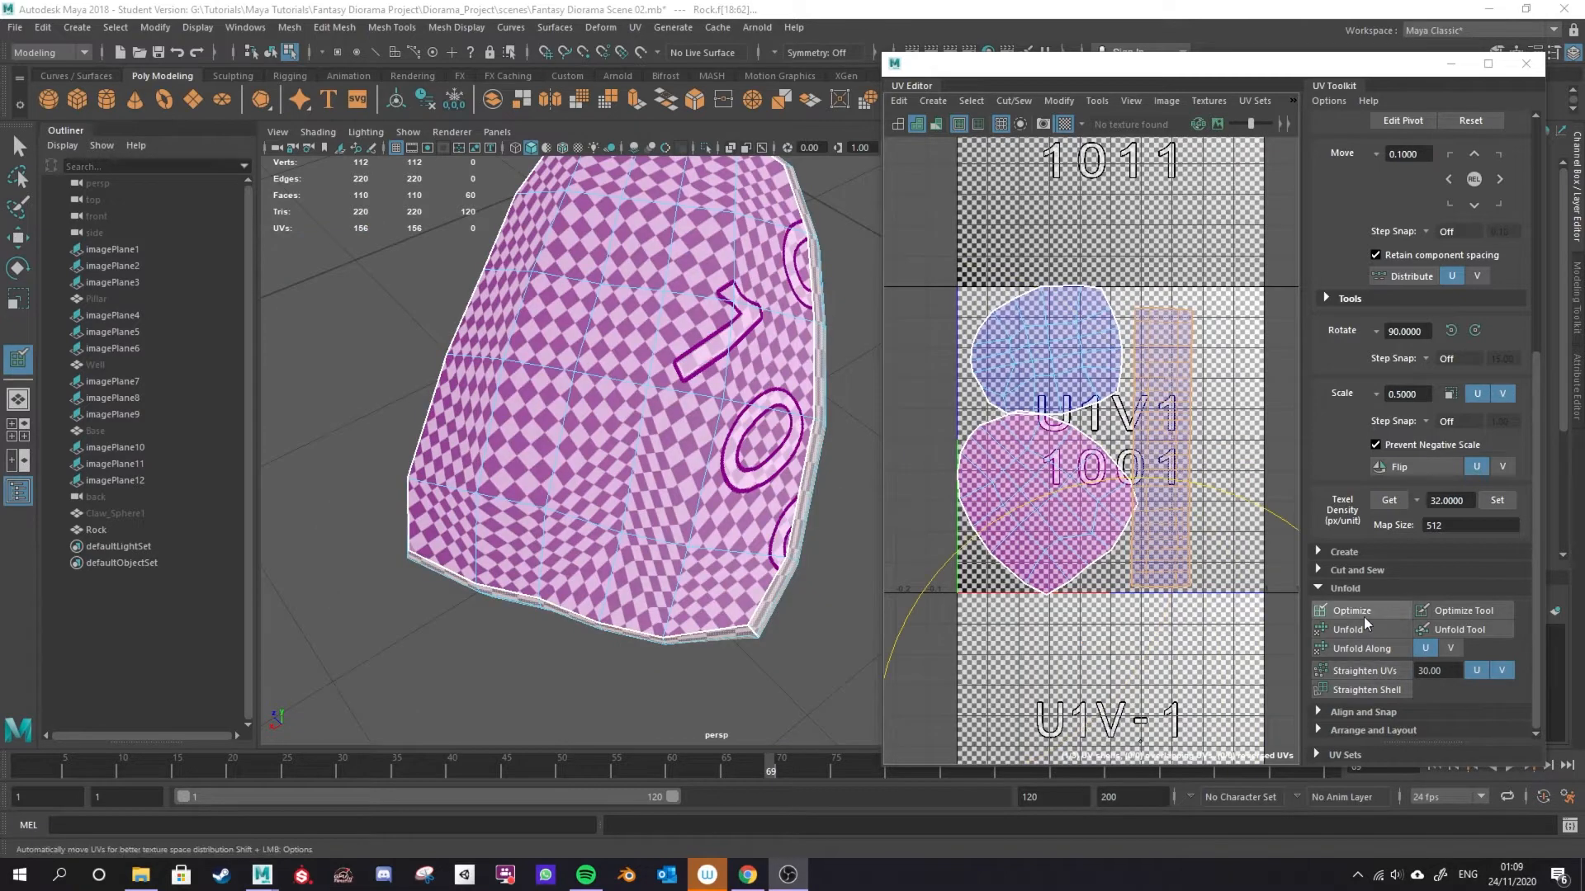
{"action": "left_click", "coordinate": [1360, 632]}
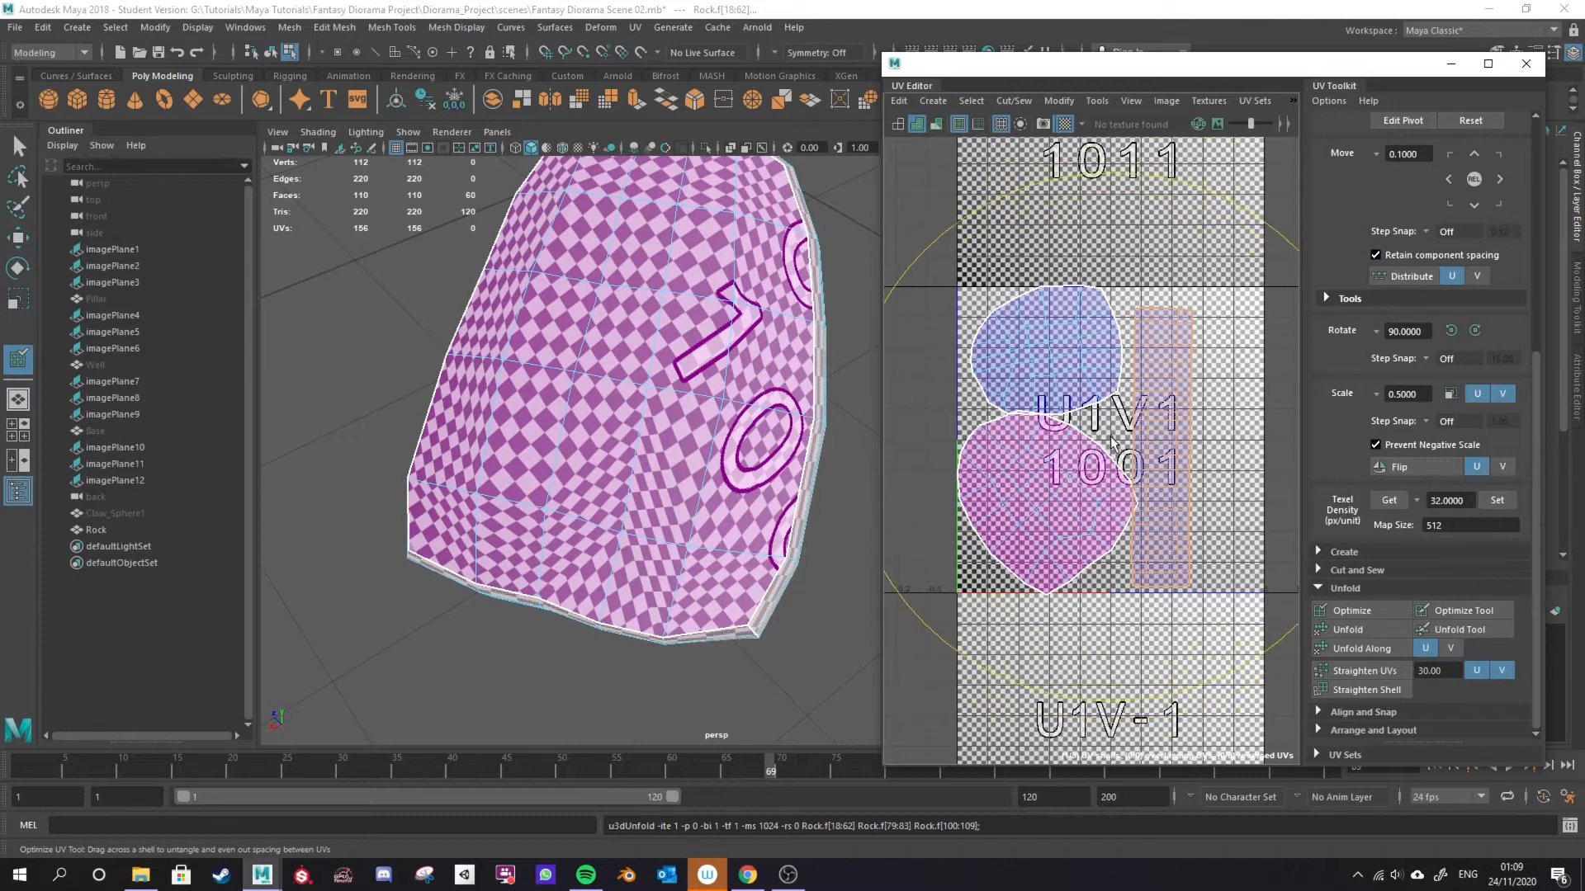
Resize the Optimize Tool's brush, and try brushing the UV shells with the Optimize and Unfold tools.
{"action": "key", "text": "b"}
{"action": "left_click_drag", "start_coordinate": [1112, 444], "coordinate": [1153, 409]}
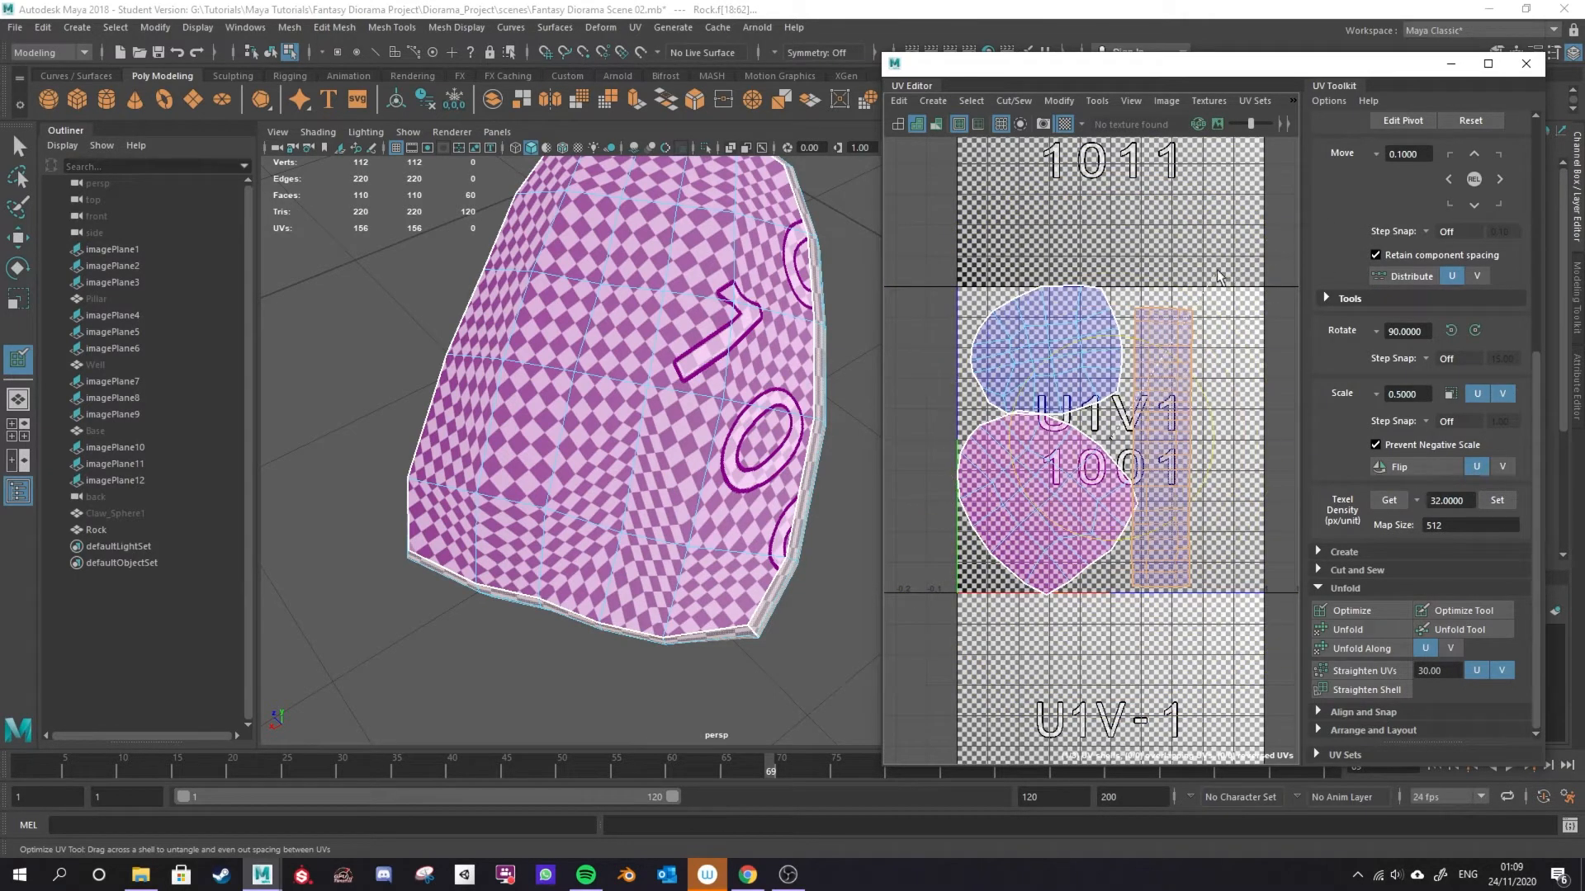
{"action": "scroll", "coordinate": [1310, 180], "scroll_direction": "up", "scroll_amount": 2}
{"action": "mouse_move", "coordinate": [1118, 415]}
{"action": "left_mouse_down"}
{"action": "mouse_move", "coordinate": [1069, 416]}
{"action": "mouse_move", "coordinate": [1108, 464]}
{"action": "left_mouse_up"}
{"action": "left_click", "coordinate": [1463, 682]}
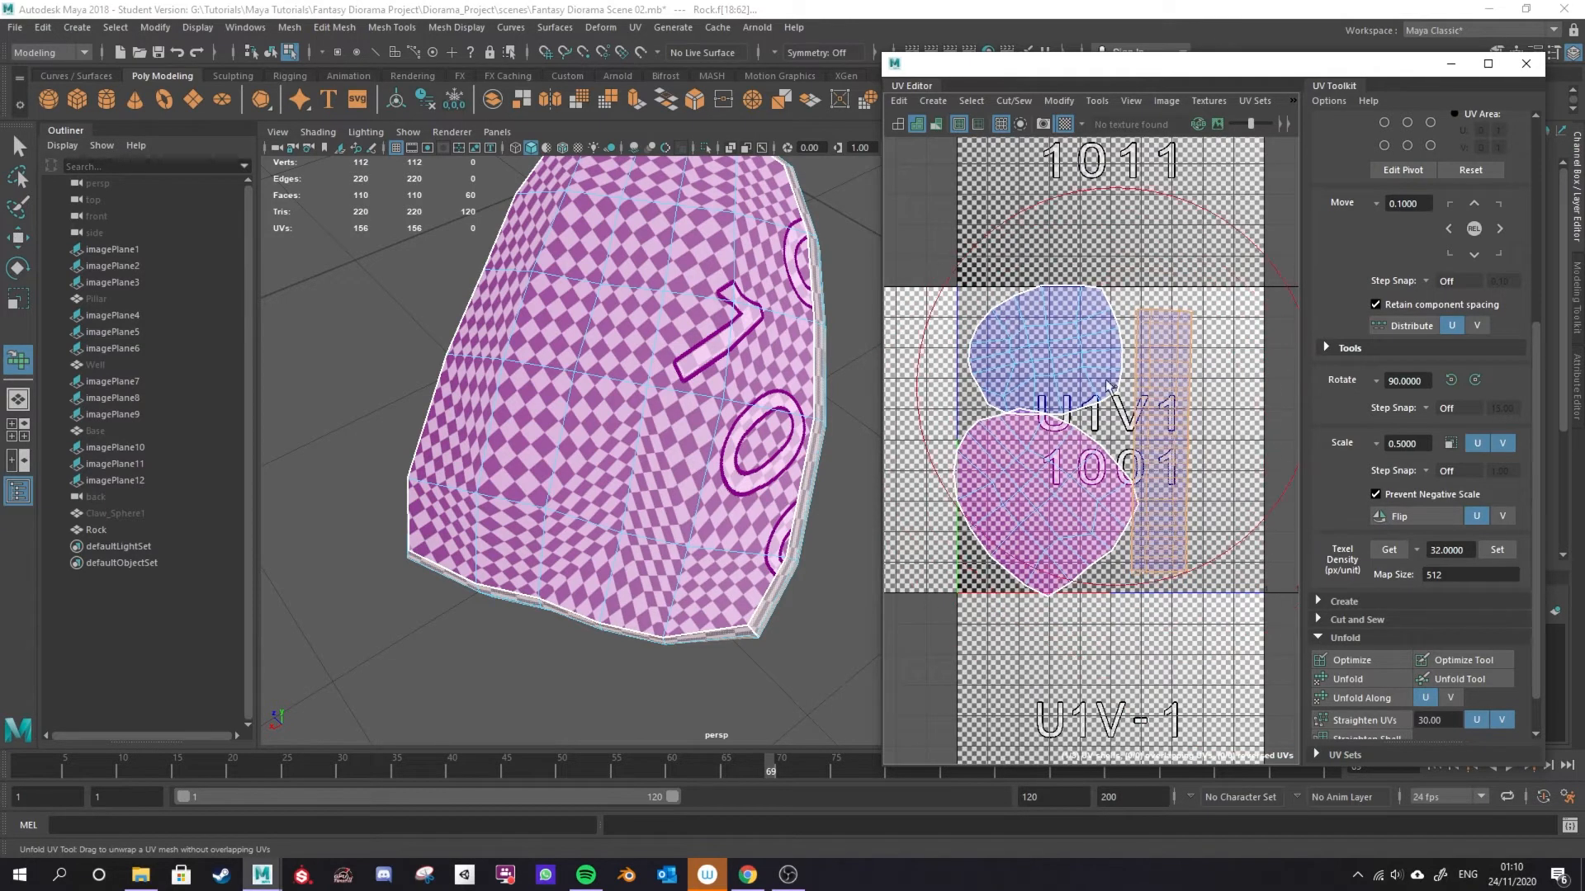
{"action": "left_click_drag", "start_coordinate": [1110, 437], "coordinate": [1088, 443]}
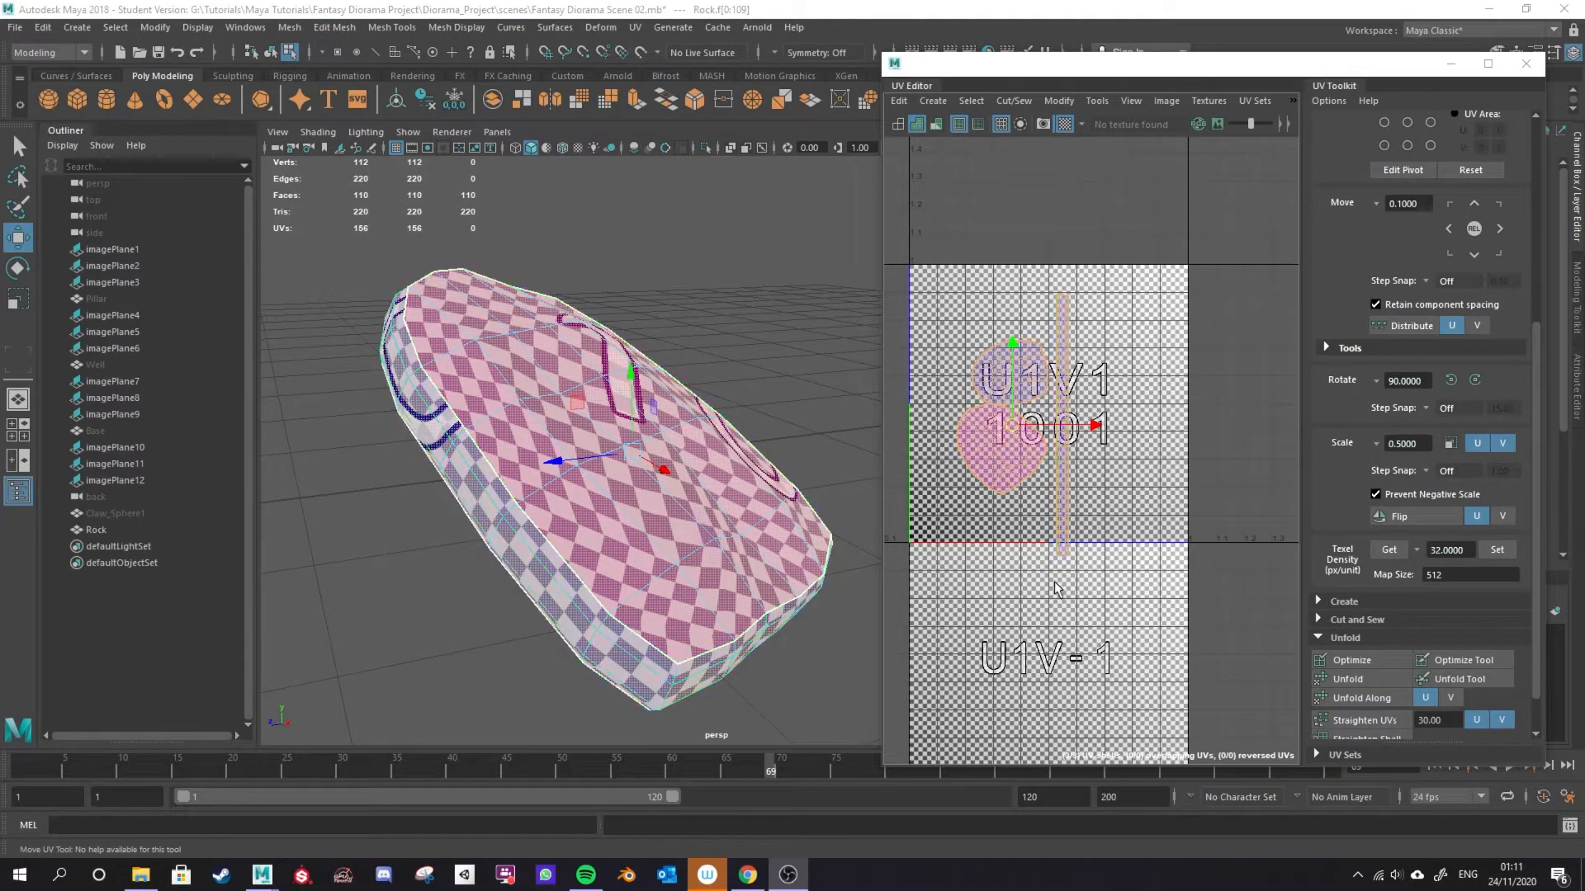
Move all three of the rock's UV shells together to the right edge of the U2V1 (1002) tile.
{"action": "left_click_drag", "start_coordinate": [1014, 438], "coordinate": [1124, 413]}
{"action": "middle_click_drag", "start_coordinate": [1239, 582], "coordinate": [1063, 670], "text": "alt"}
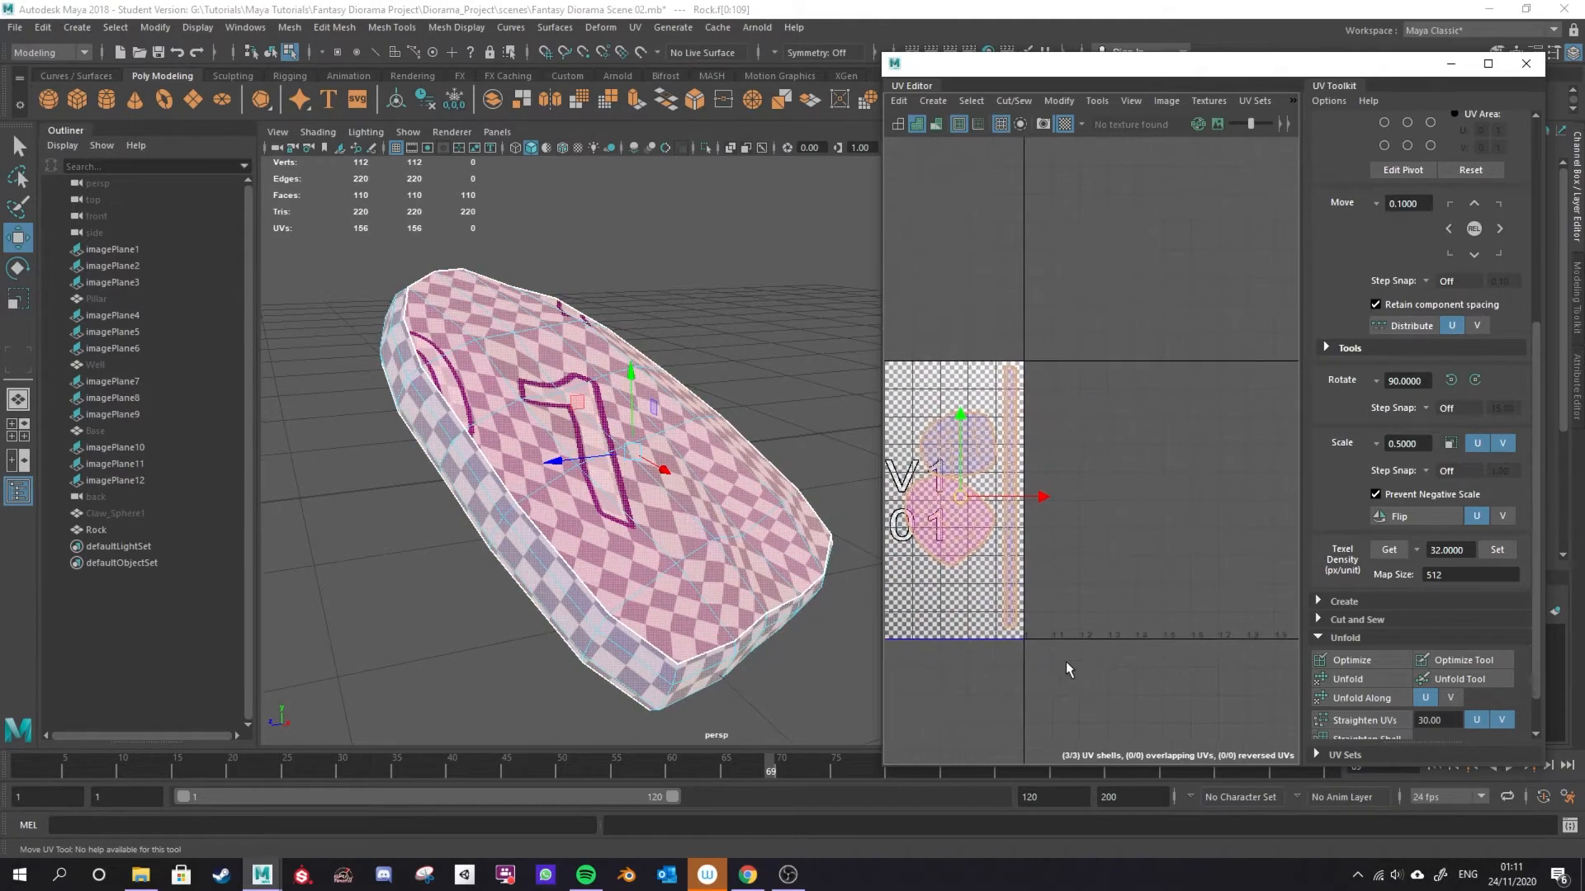
{"action": "left_click_drag", "start_coordinate": [1042, 498], "coordinate": [1309, 504]}
{"action": "middle_click_drag", "start_coordinate": [1156, 619], "coordinate": [1002, 627], "text": "alt"}
{"action": "left_click_drag", "start_coordinate": [1159, 510], "coordinate": [1164, 509]}
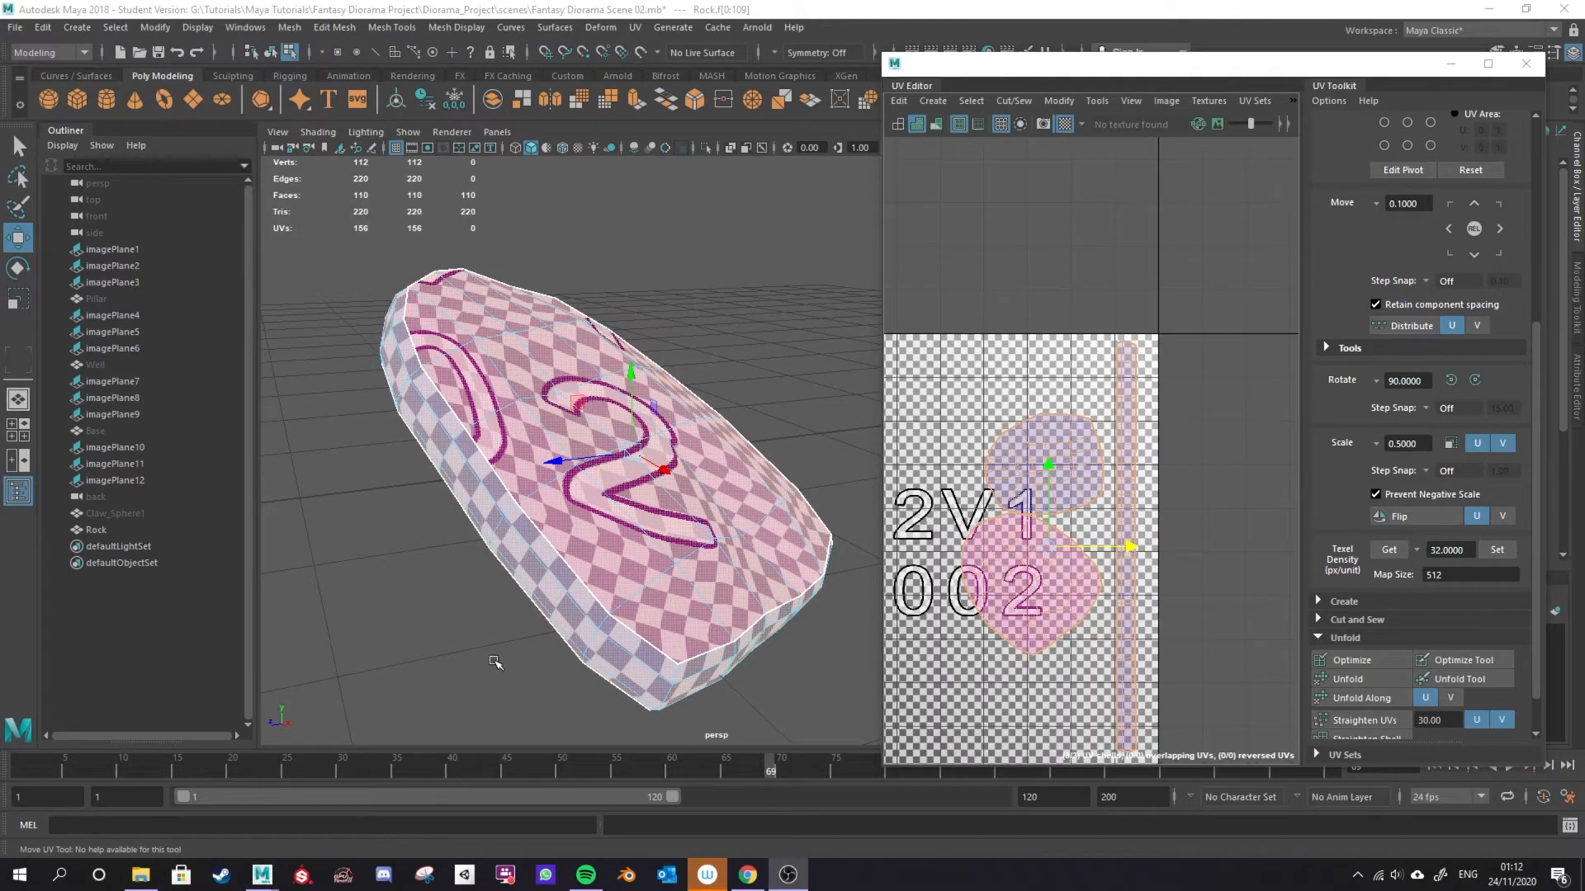
Select UVs on the border of the broad face's shell to locate them on the rock, and clear the selection.
{"action": "scroll", "coordinate": [1087, 510], "scroll_direction": "up", "scroll_amount": 5}
{"action": "scroll", "coordinate": [916, 580], "scroll_direction": "down", "scroll_amount": 3}
{"action": "middle_click_drag", "start_coordinate": [947, 548], "coordinate": [1035, 518], "text": "alt"}
{"action": "right_click_drag", "start_coordinate": [906, 492], "coordinate": [909, 454]}
{"action": "right_click_drag", "start_coordinate": [911, 496], "coordinate": [955, 508]}
{"action": "left_click_drag", "start_coordinate": [954, 542], "coordinate": [559, 561]}
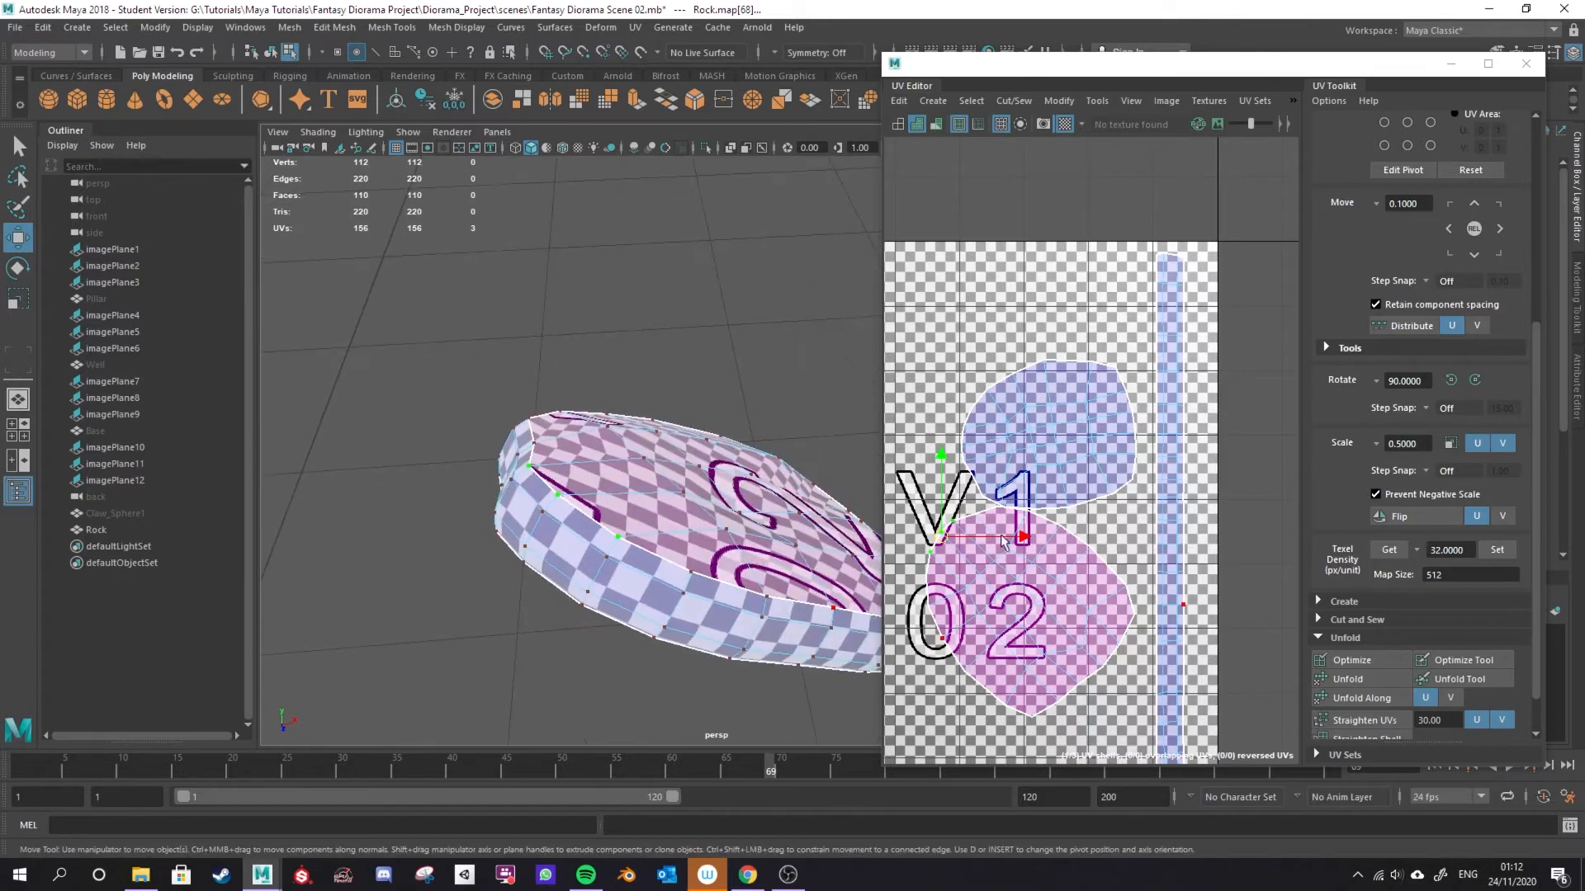
{"action": "left_click_drag", "start_coordinate": [946, 421], "coordinate": [982, 465]}
{"action": "mouse_move", "coordinate": [679, 570]}
{"action": "left_mouse_down", "text": "alt"}
{"action": "mouse_move", "coordinate": [813, 557]}
{"action": "mouse_move", "coordinate": [660, 575]}
{"action": "mouse_move", "coordinate": [685, 569]}
{"action": "left_mouse_up", "text": "alt"}
{"action": "left_click", "coordinate": [1044, 333]}
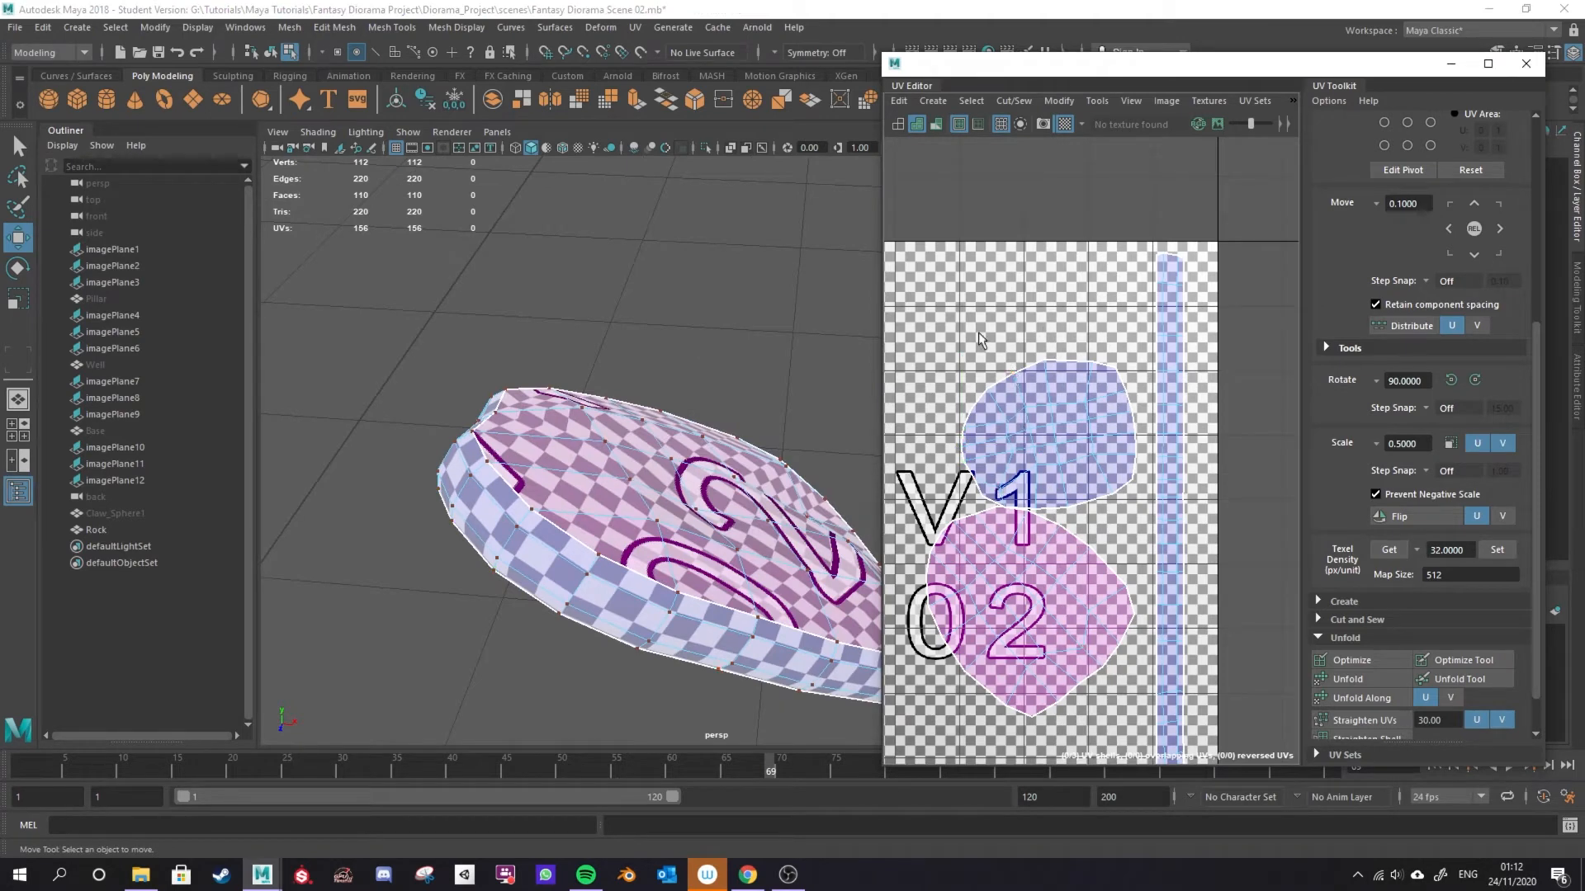
Rotate the smaller face's UV shell and move it to the upper part of the tile, beside the side strip.
{"action": "right_click_drag", "start_coordinate": [983, 348], "coordinate": [916, 326]}
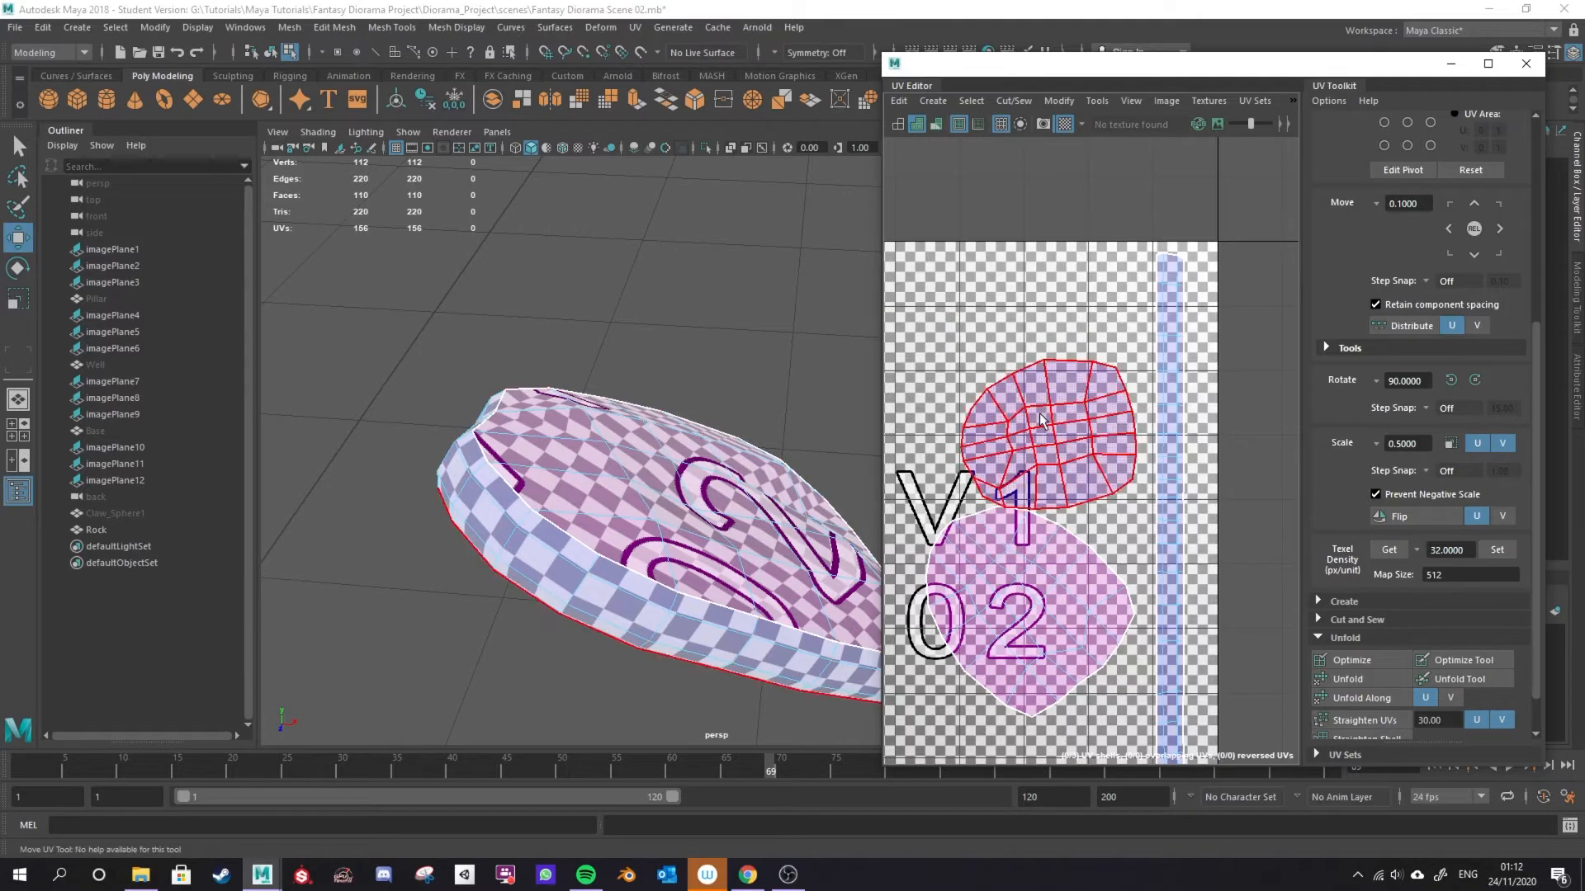
{"action": "left_click", "coordinate": [1041, 419]}
{"action": "key", "text": "e"}
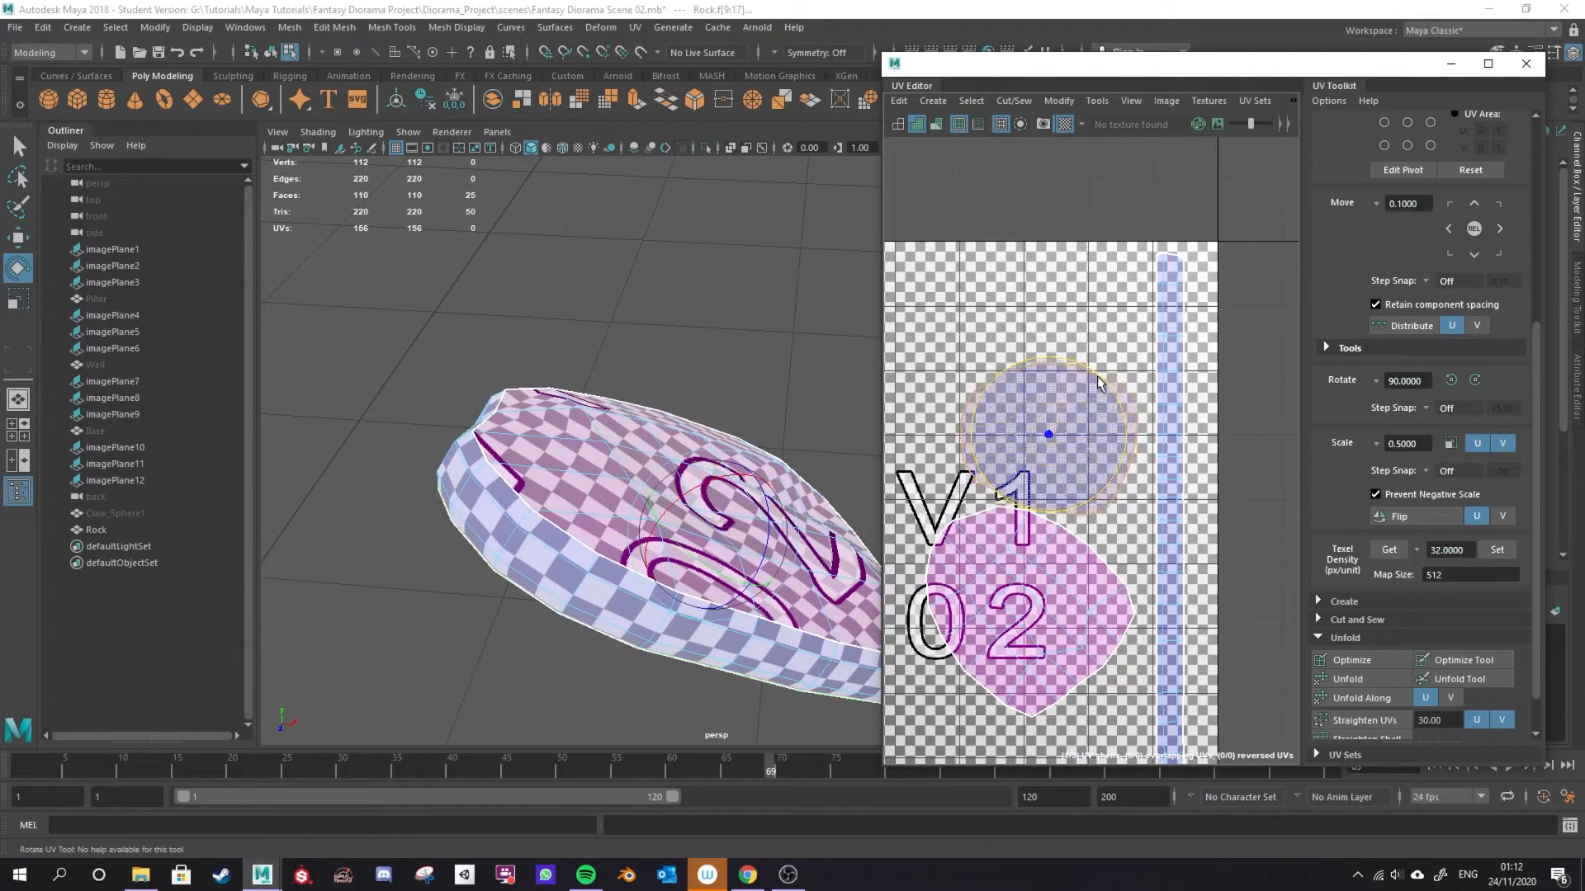
{"action": "key", "text": "w"}
{"action": "left_click_drag", "start_coordinate": [1050, 436], "coordinate": [1078, 351]}
Rotate the broad face's UV shell, place it directly below the smaller shell beside the side strip, and clear the selection.
{"action": "left_click", "coordinate": [1021, 545]}
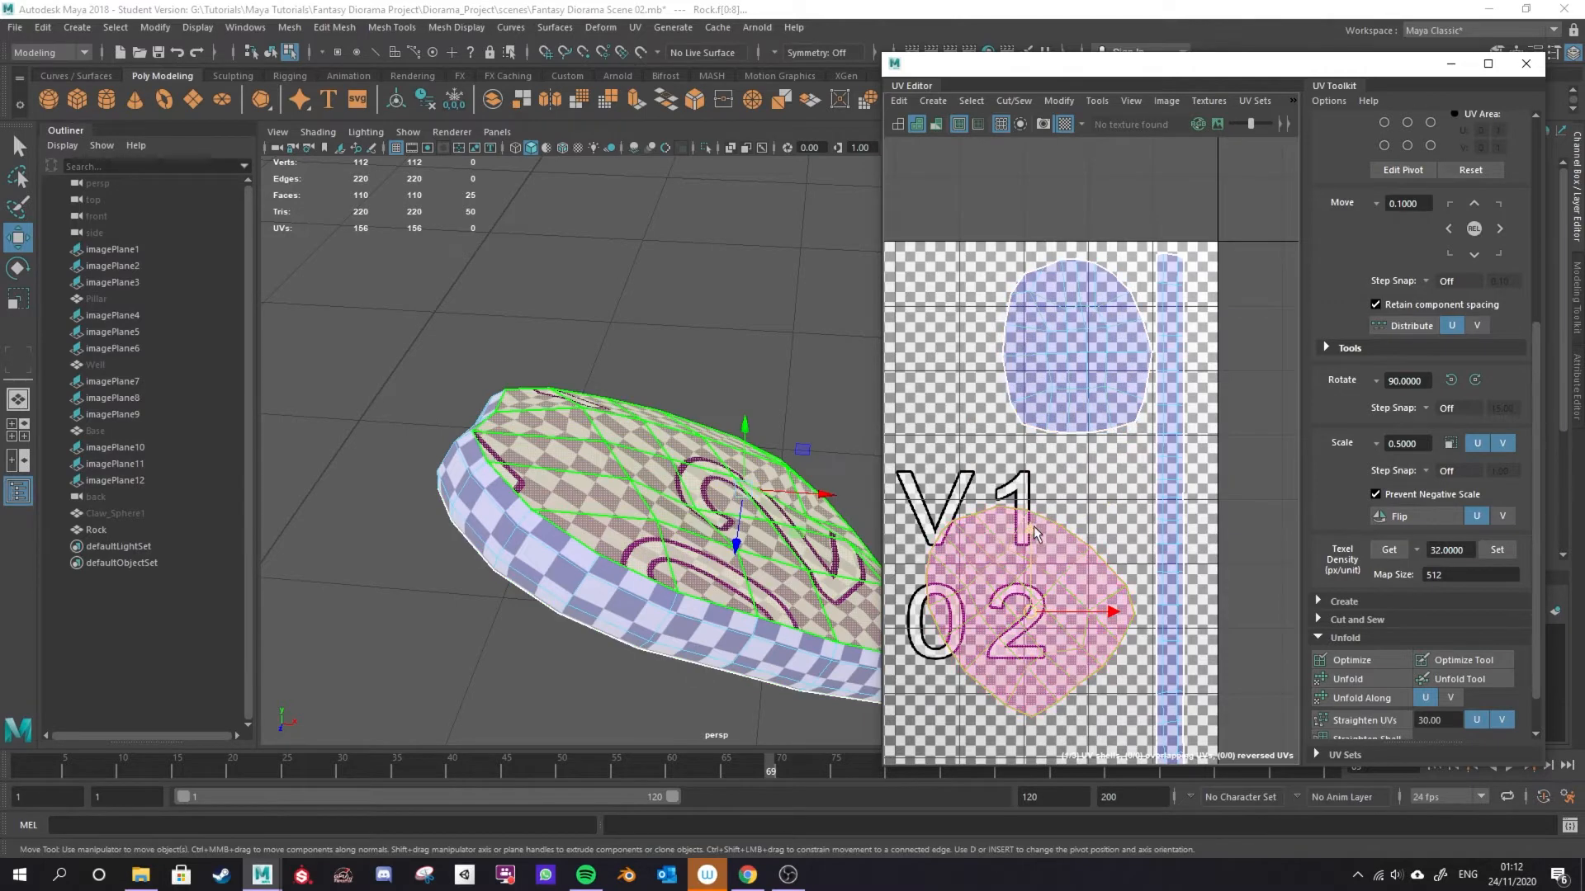
{"action": "key", "text": "e"}
{"action": "mouse_move", "coordinate": [1061, 539]}
{"action": "left_mouse_down"}
{"action": "mouse_move", "coordinate": [1101, 592]}
{"action": "mouse_move", "coordinate": [1048, 576]}
{"action": "mouse_move", "coordinate": [1058, 551]}
{"action": "left_mouse_up"}
{"action": "key", "text": "w"}
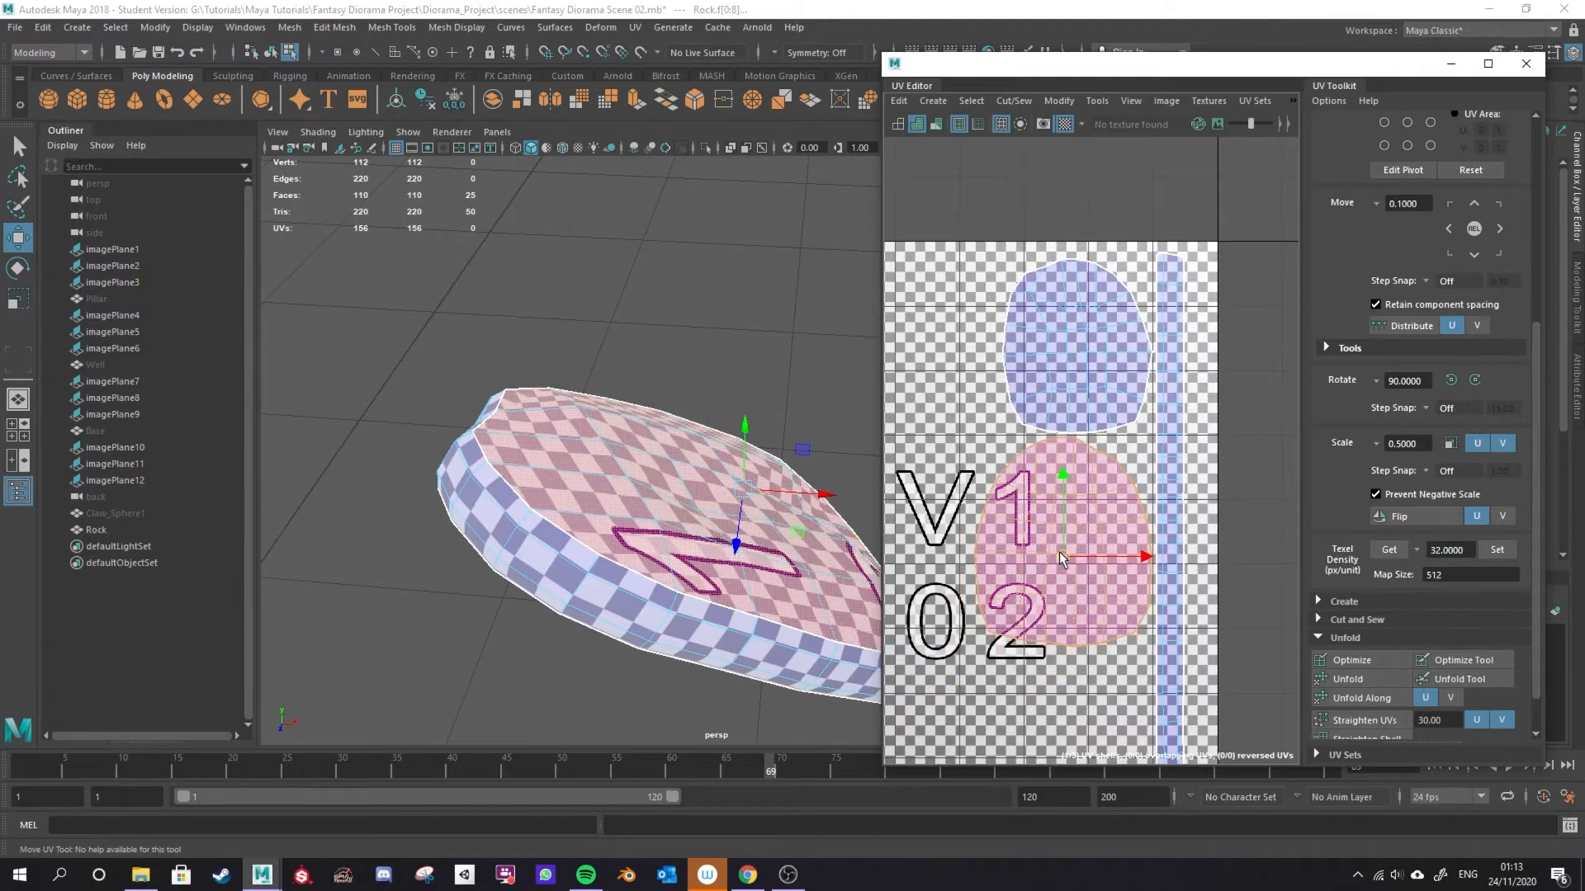
{"action": "left_click", "coordinate": [1195, 243]}
{"action": "scroll", "coordinate": [1124, 261], "scroll_direction": "down", "scroll_amount": 3}
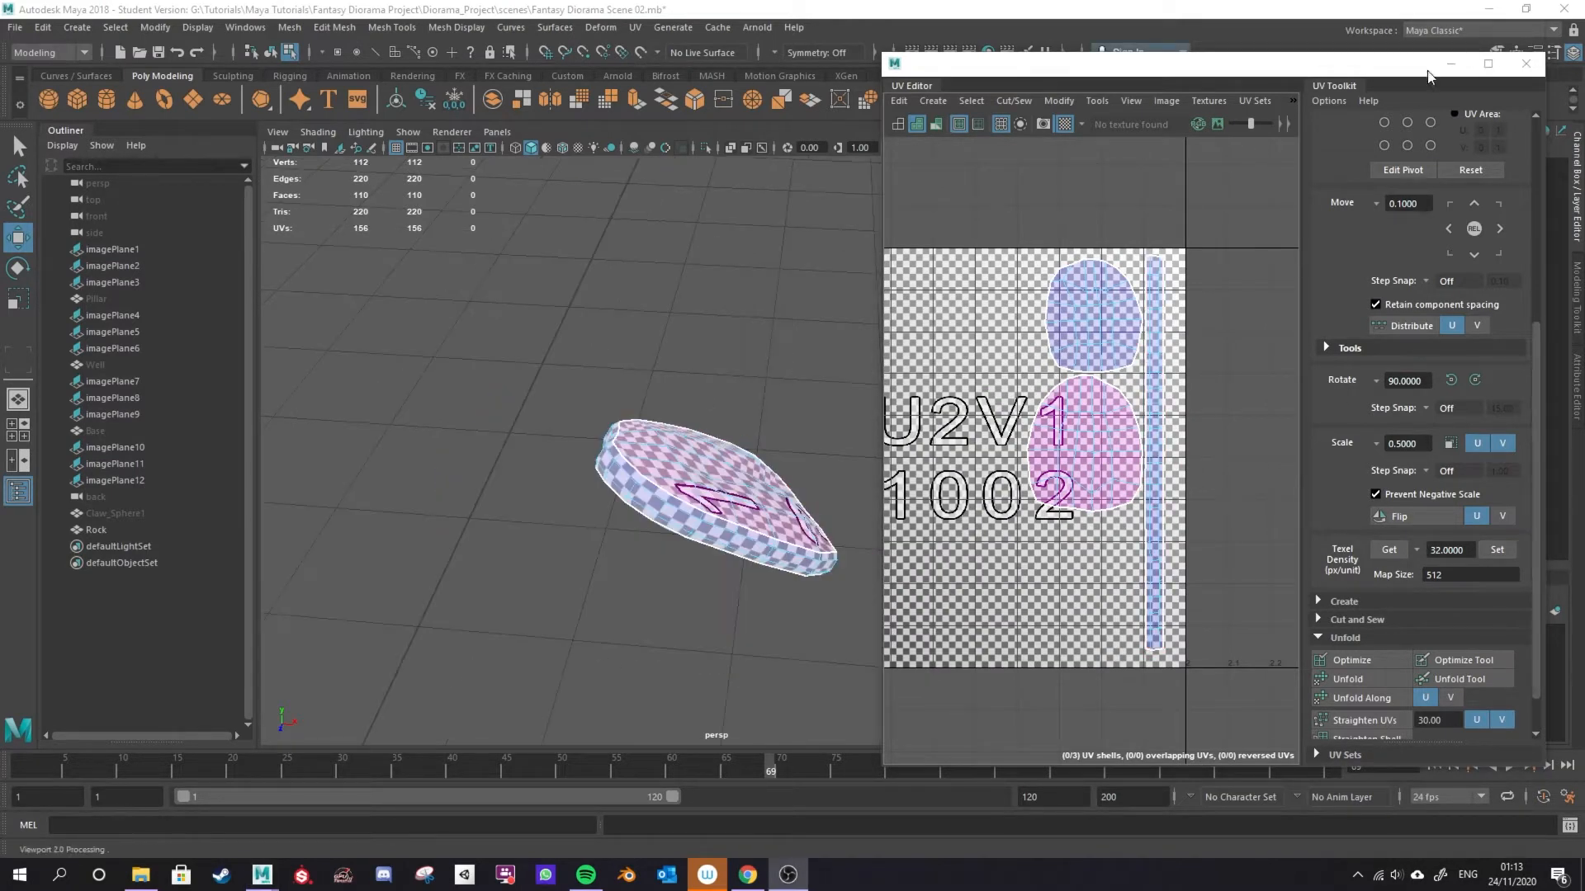
Minimize the UV Editor and unhide the Pillar.
{"action": "left_click", "coordinate": [1450, 64]}
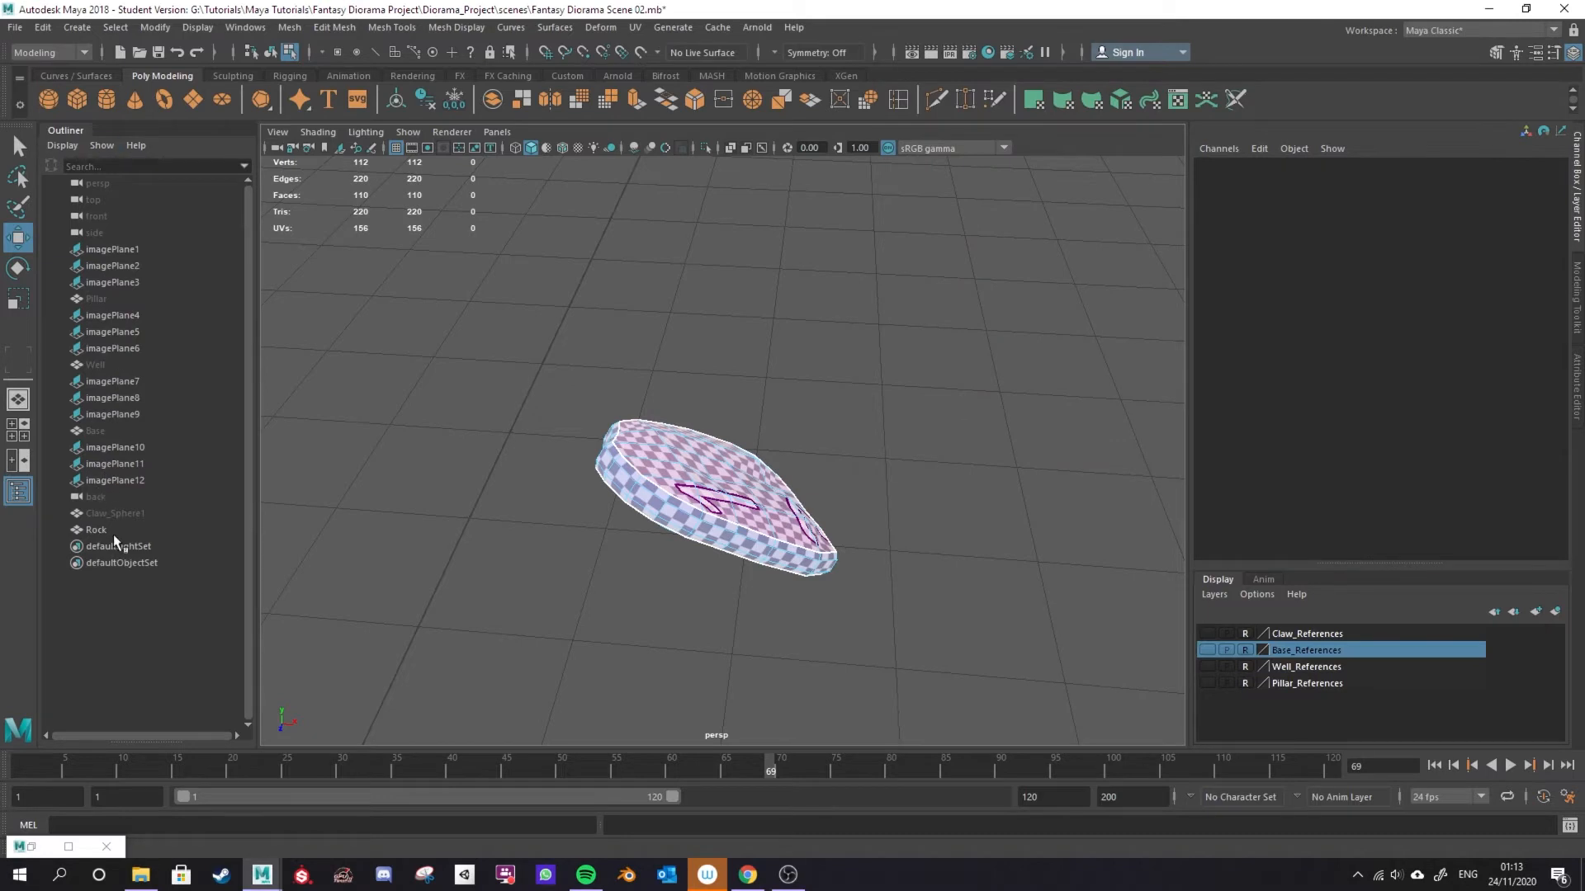
{"action": "scroll", "coordinate": [647, 496], "scroll_direction": "down", "scroll_amount": 5}
{"action": "scroll", "coordinate": [647, 495], "scroll_direction": "up", "scroll_amount": 3}
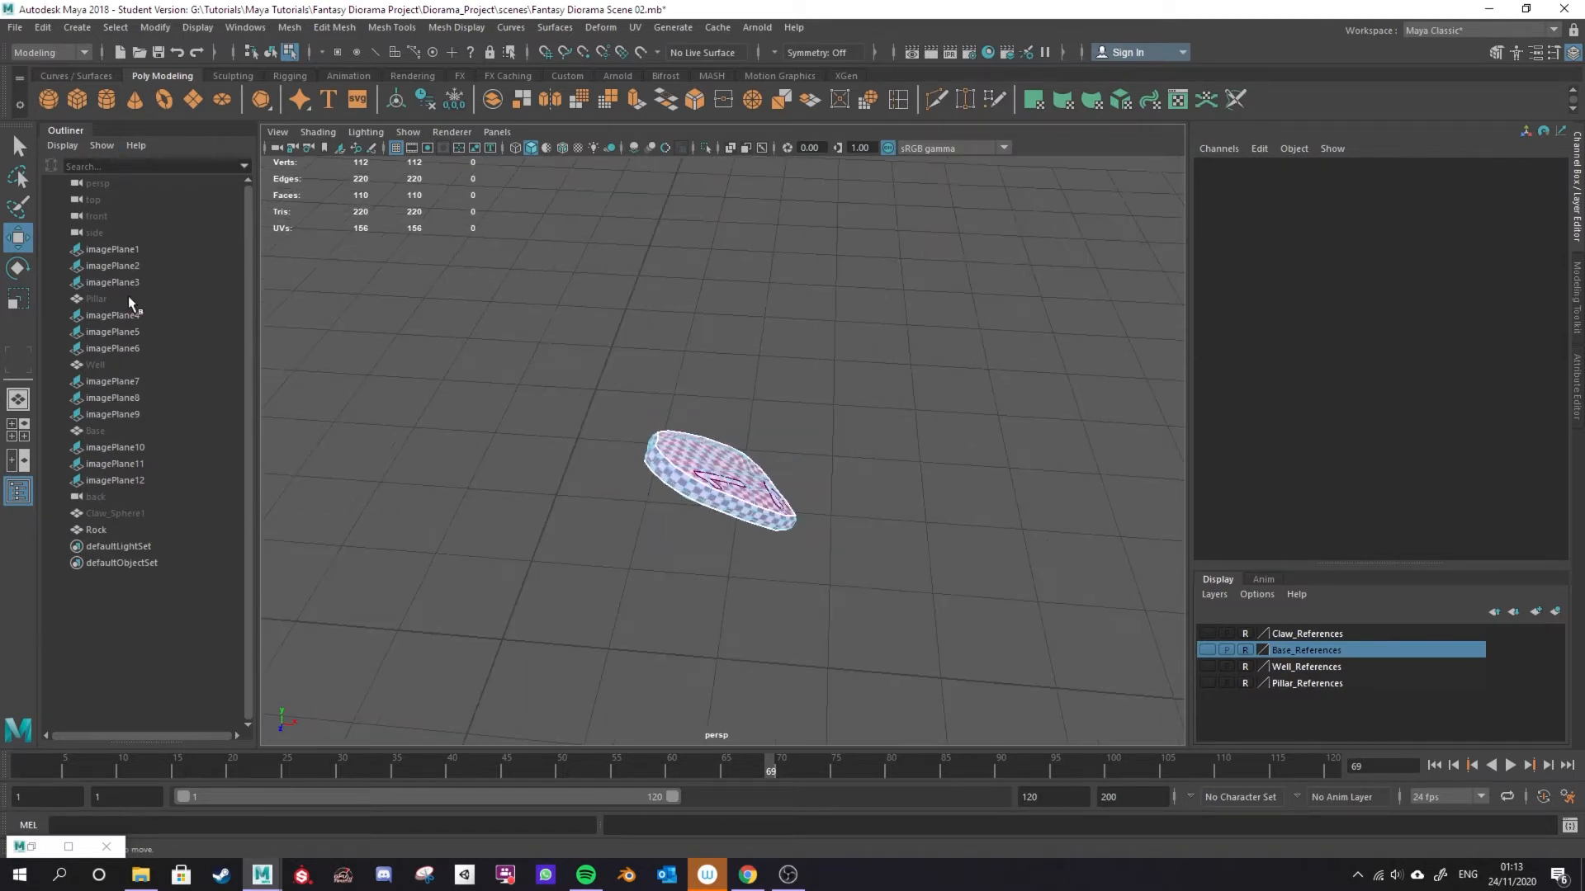
{"action": "left_click", "coordinate": [124, 299]}
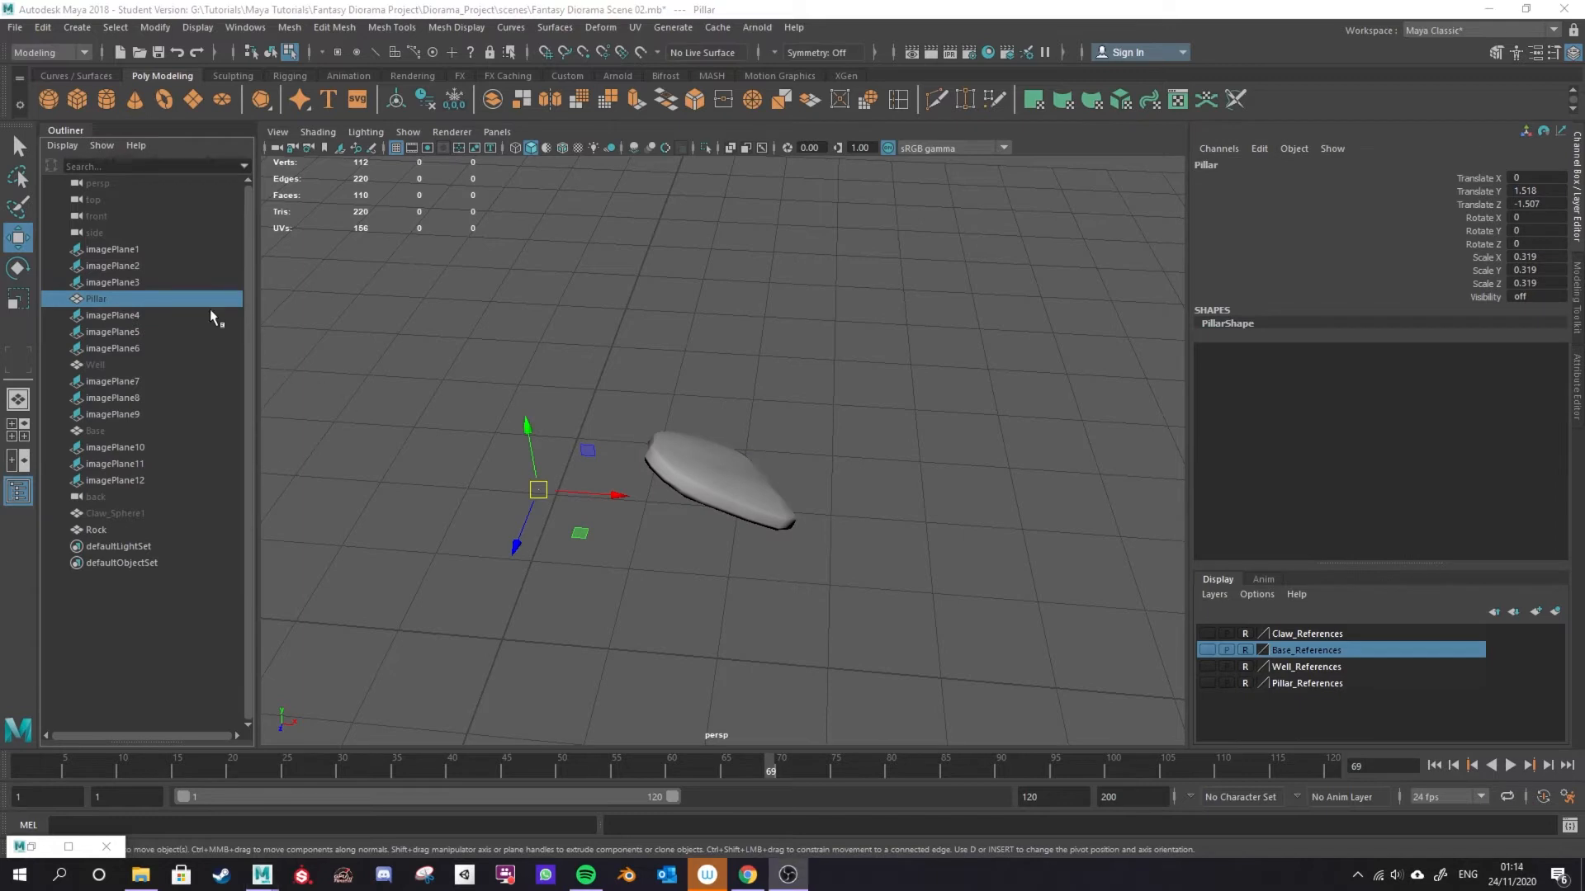
{"action": "left_click", "coordinate": [200, 297]}
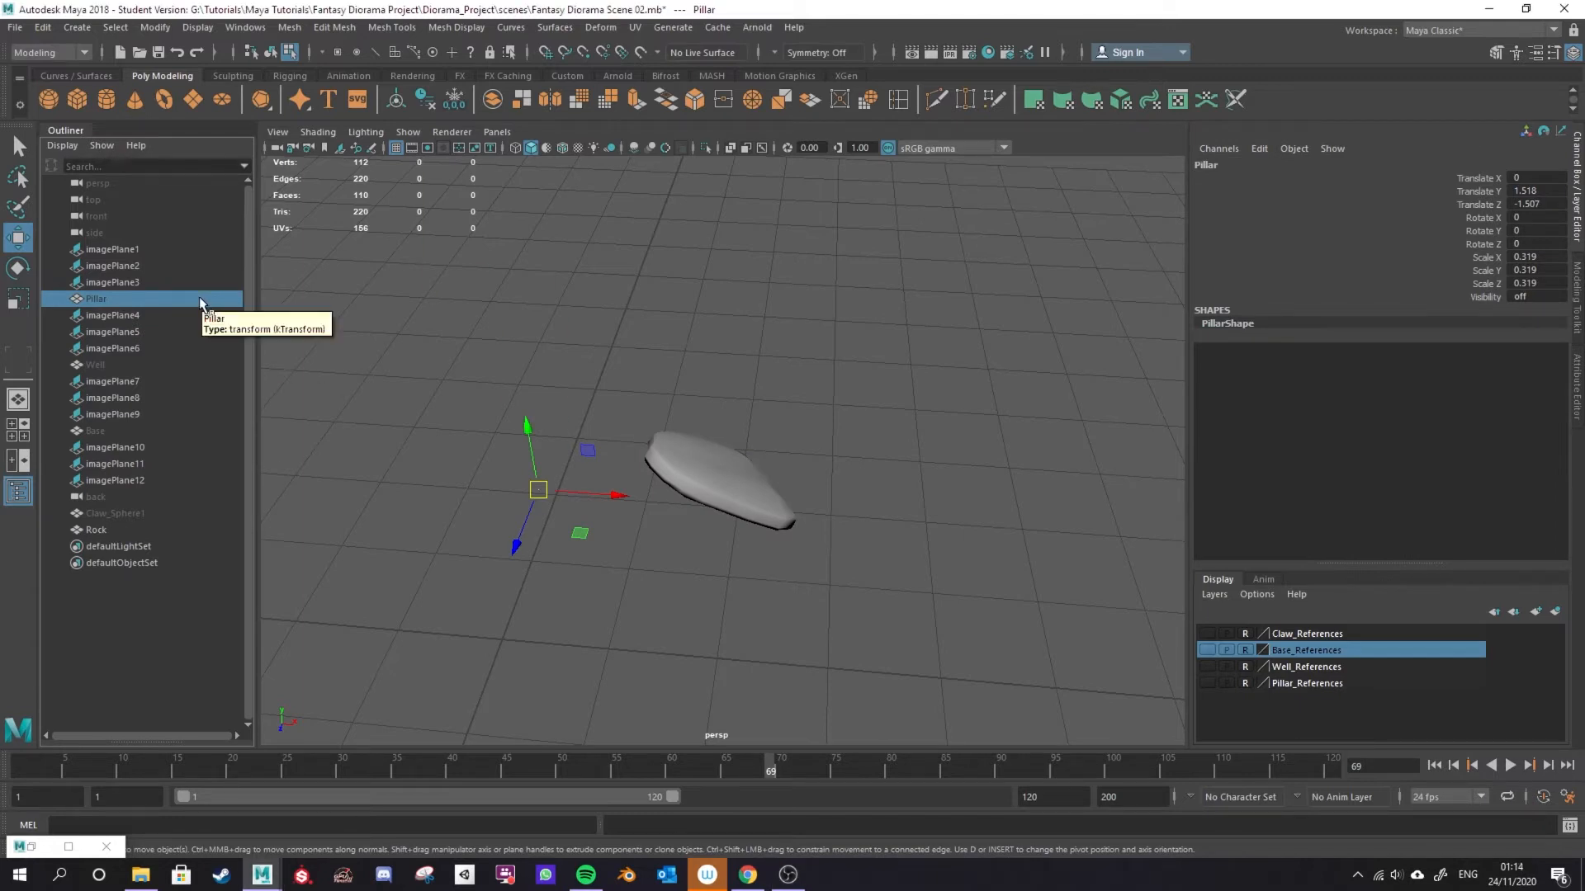
{"action": "key", "text": "shift+h"}
Hide the Rock and bring the whole Pillar into view.
{"action": "left_click", "coordinate": [115, 529]}
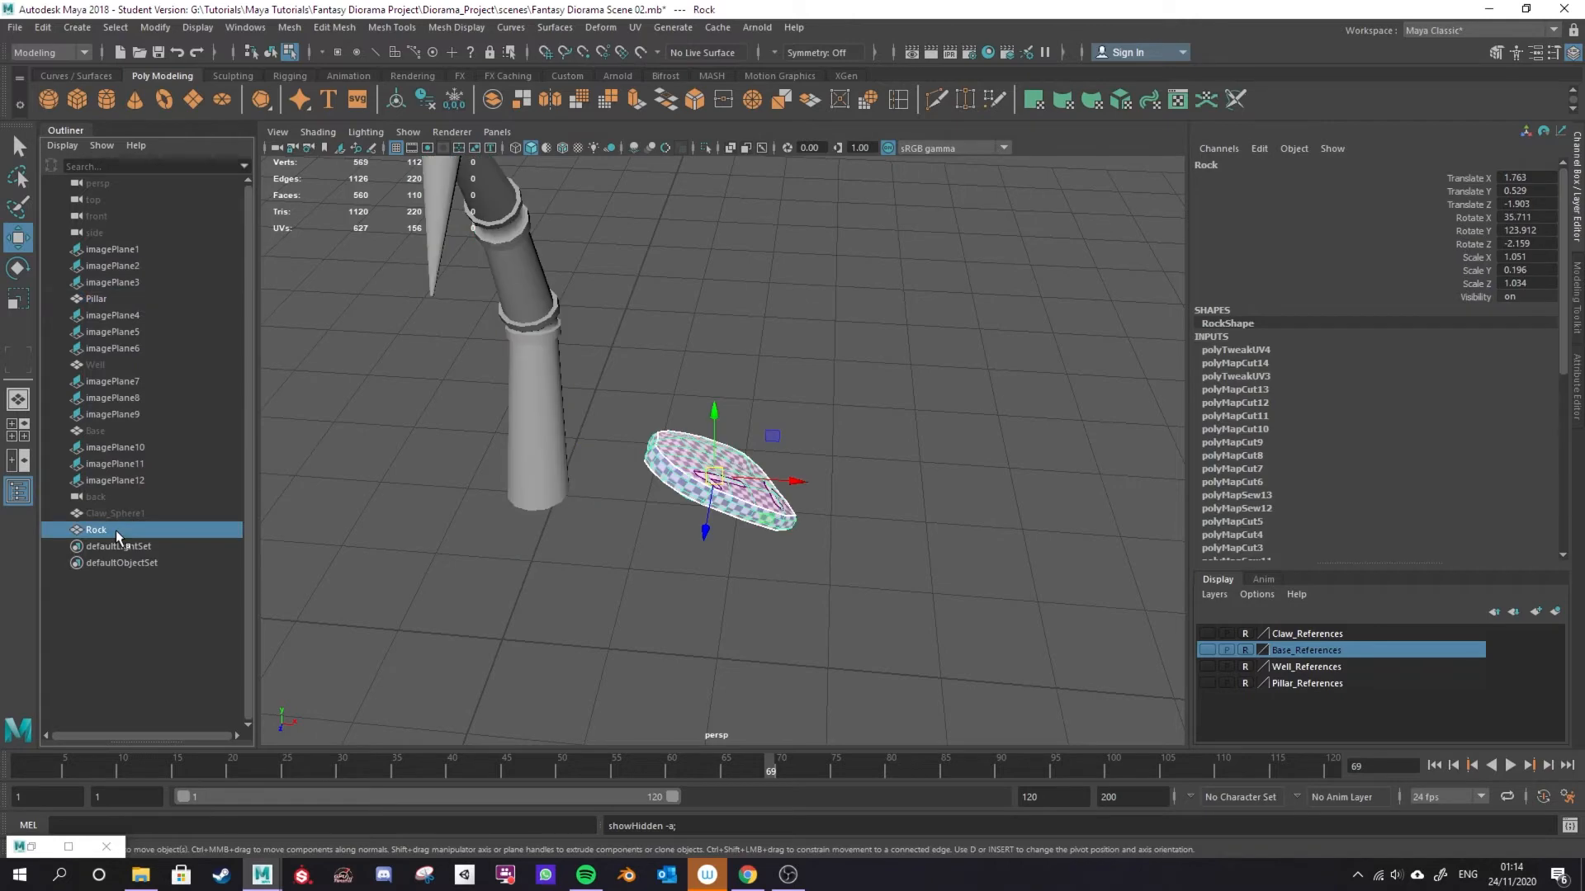
{"action": "key", "text": "ctrl+h"}
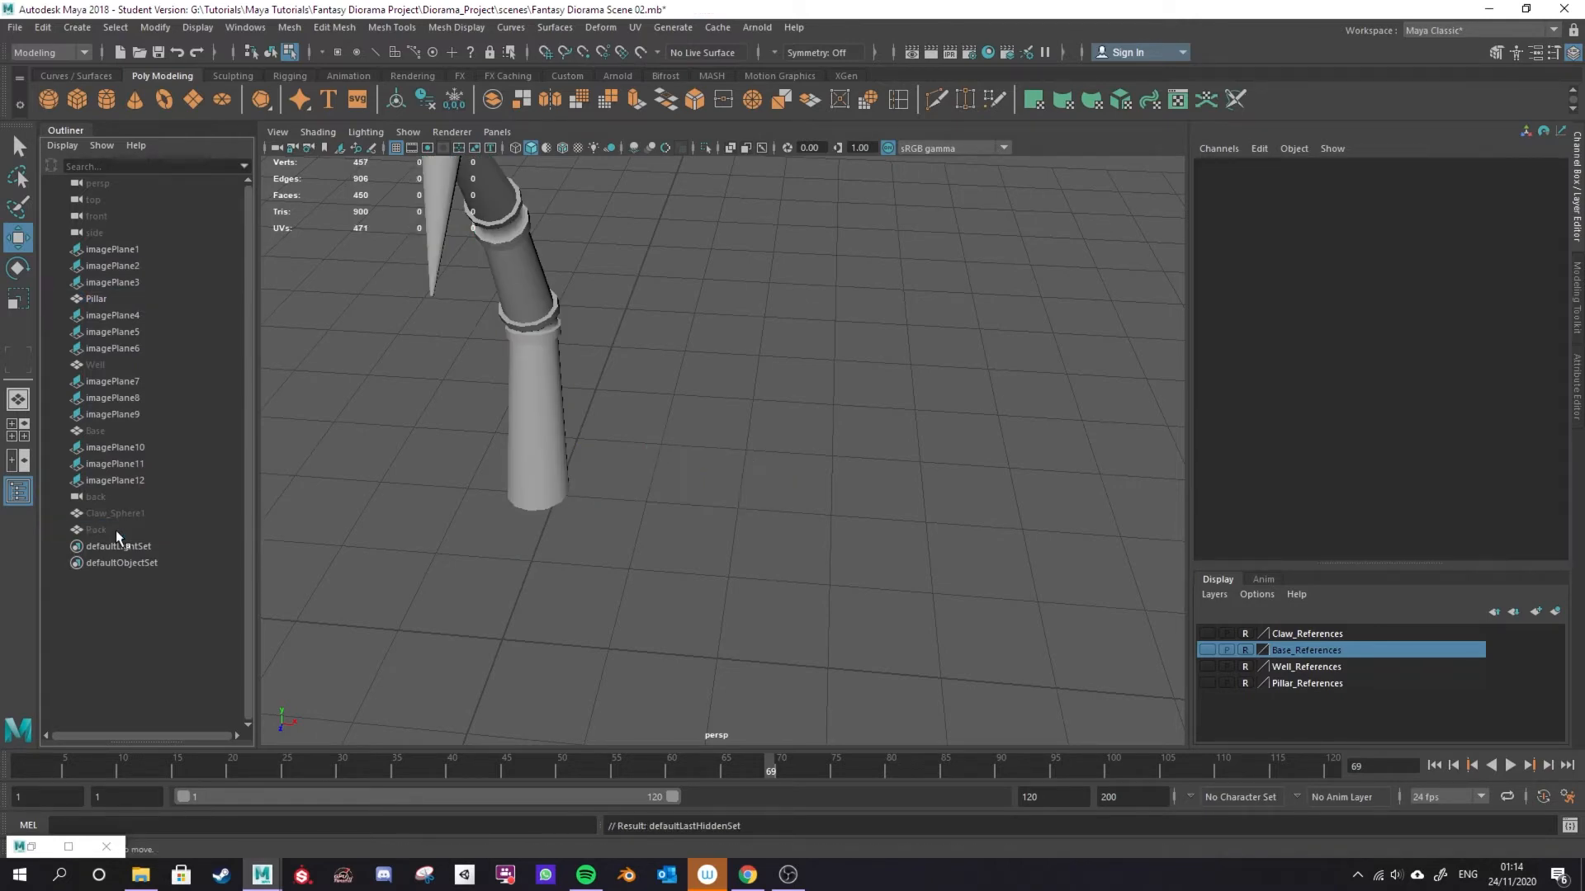
{"action": "scroll", "coordinate": [906, 439], "scroll_direction": "down", "scroll_amount": 5}
{"action": "left_click_drag", "start_coordinate": [906, 438], "coordinate": [830, 464], "text": "alt"}
{"action": "scroll", "coordinate": [829, 464], "scroll_direction": "up", "scroll_amount": 3}
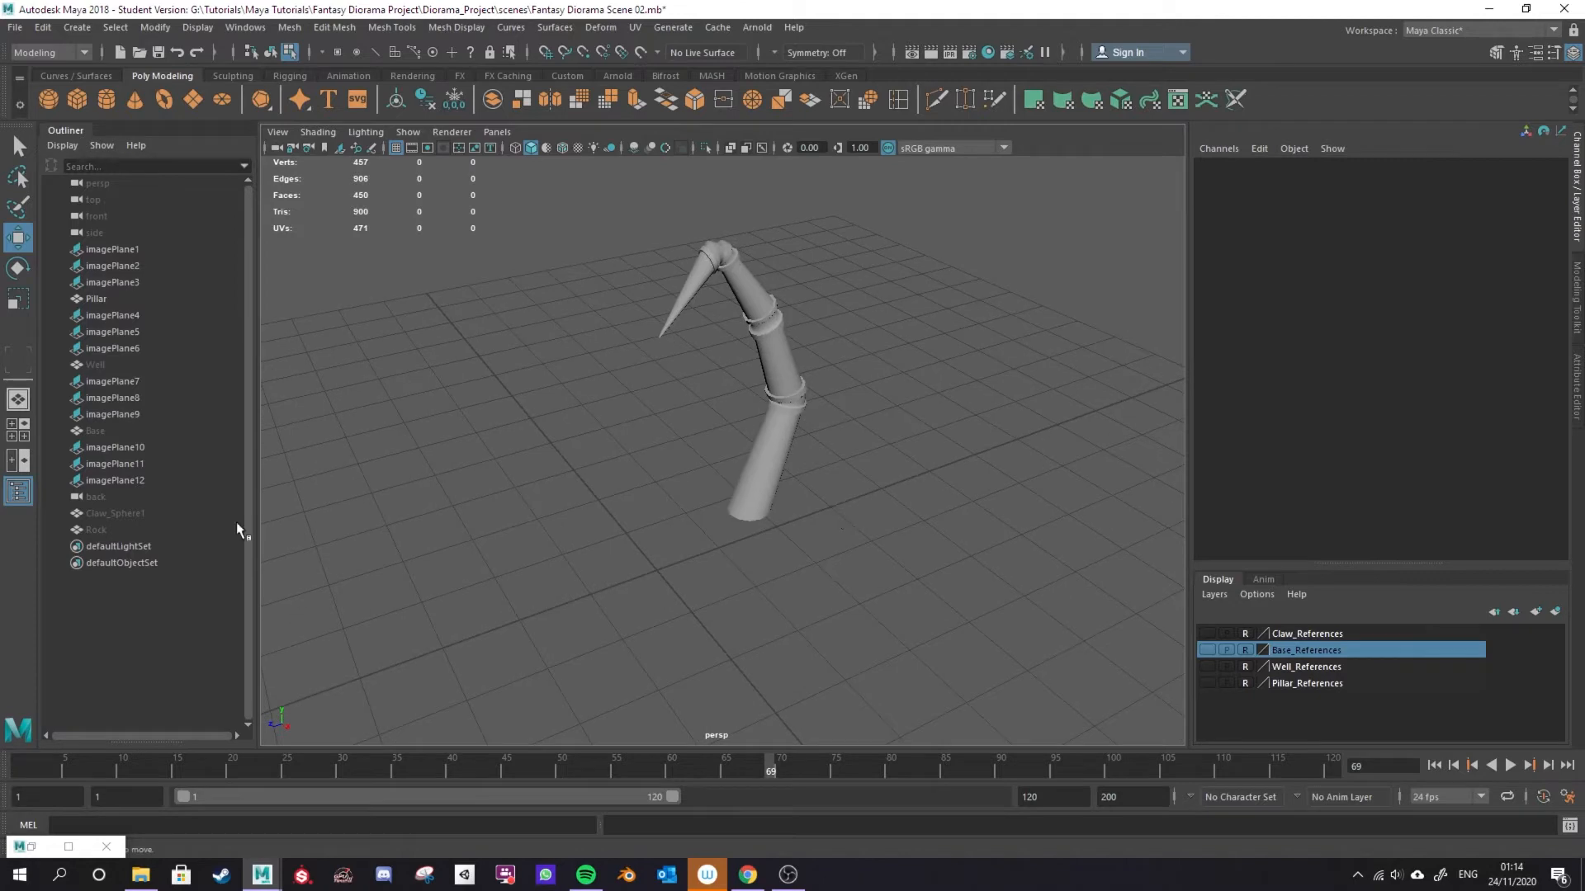
Unhide the Well, Base, Claw_Sphere1 and Rock, bring the whole diorama into view and show the Base_References layer.
{"action": "left_click", "coordinate": [154, 363]}
{"action": "left_click", "coordinate": [139, 431], "text": "ctrl"}
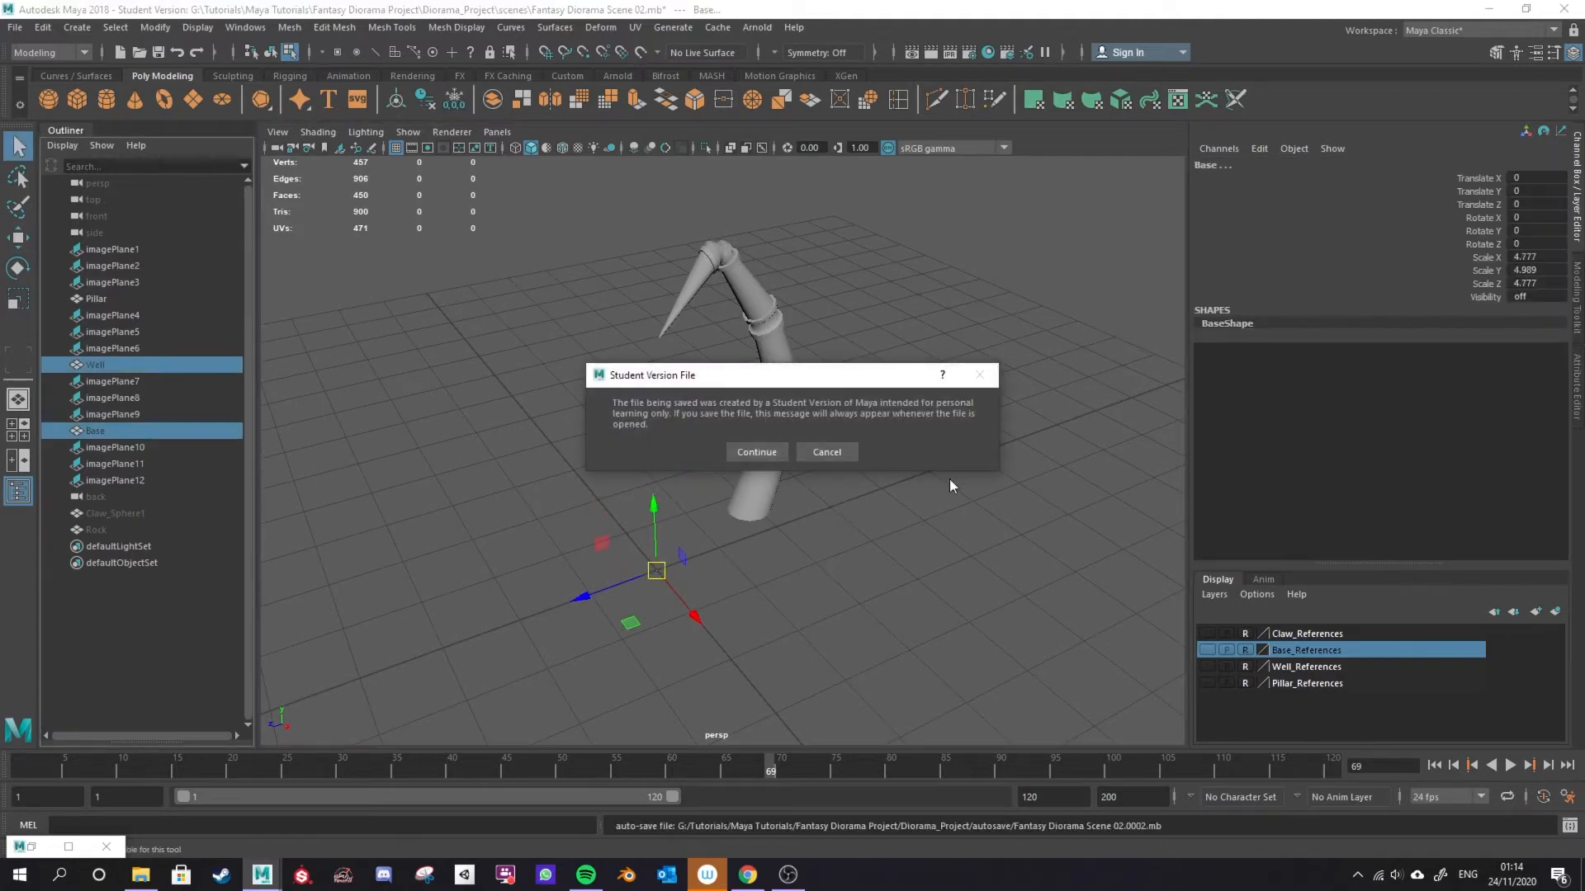
{"action": "left_click", "coordinate": [757, 452]}
{"action": "key", "text": "w"}
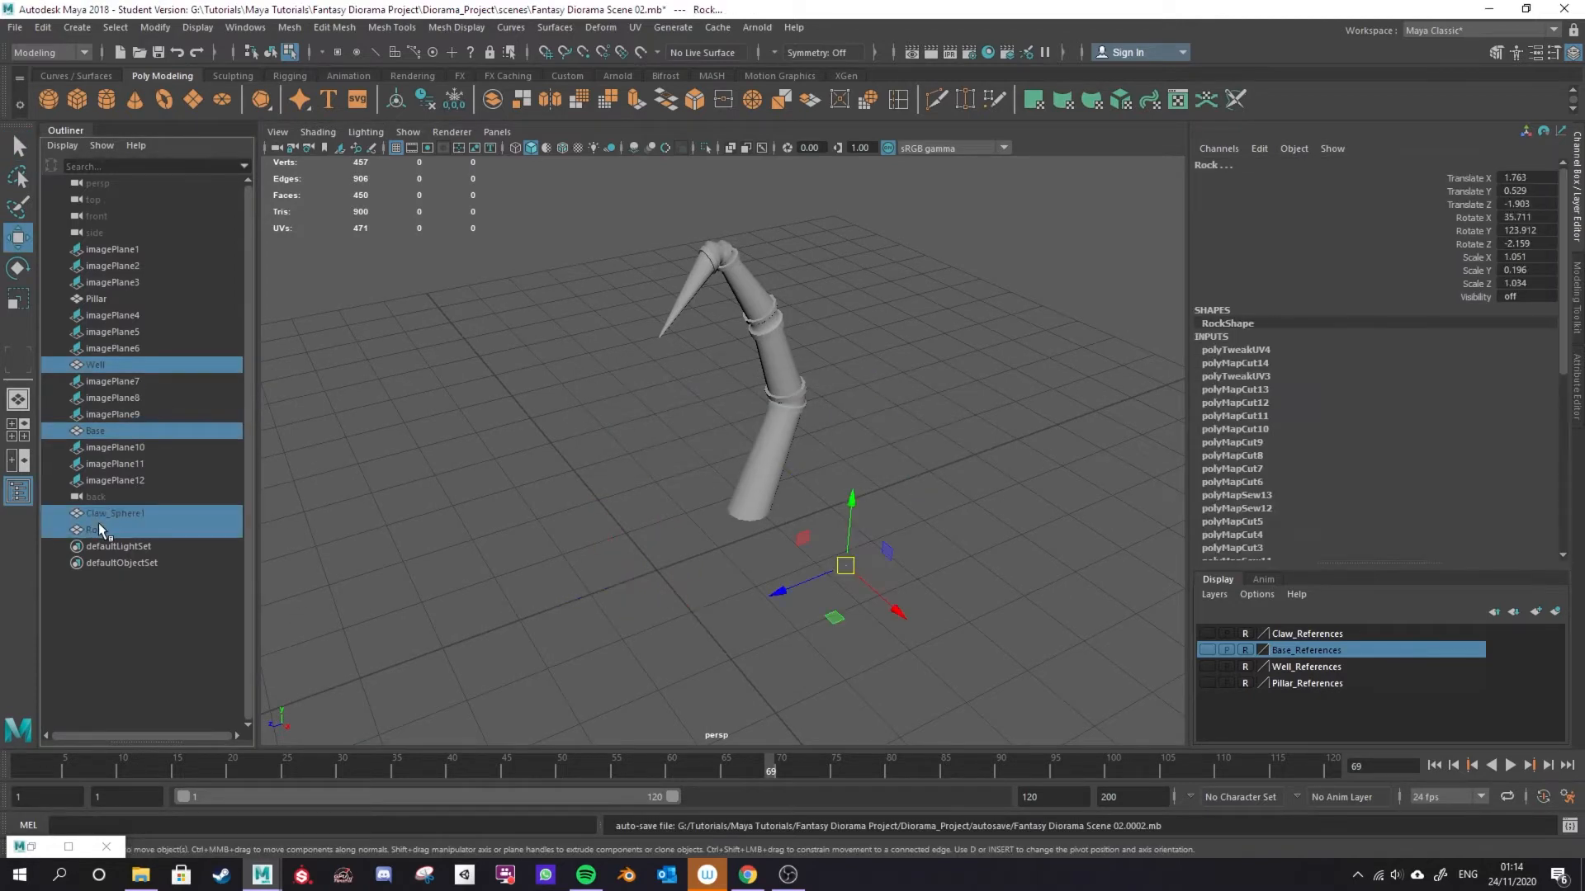
{"action": "key", "text": "shift+h"}
{"action": "scroll", "coordinate": [835, 519], "scroll_direction": "down", "scroll_amount": 5}
{"action": "left_click_drag", "start_coordinate": [835, 519], "coordinate": [832, 528], "text": "alt"}
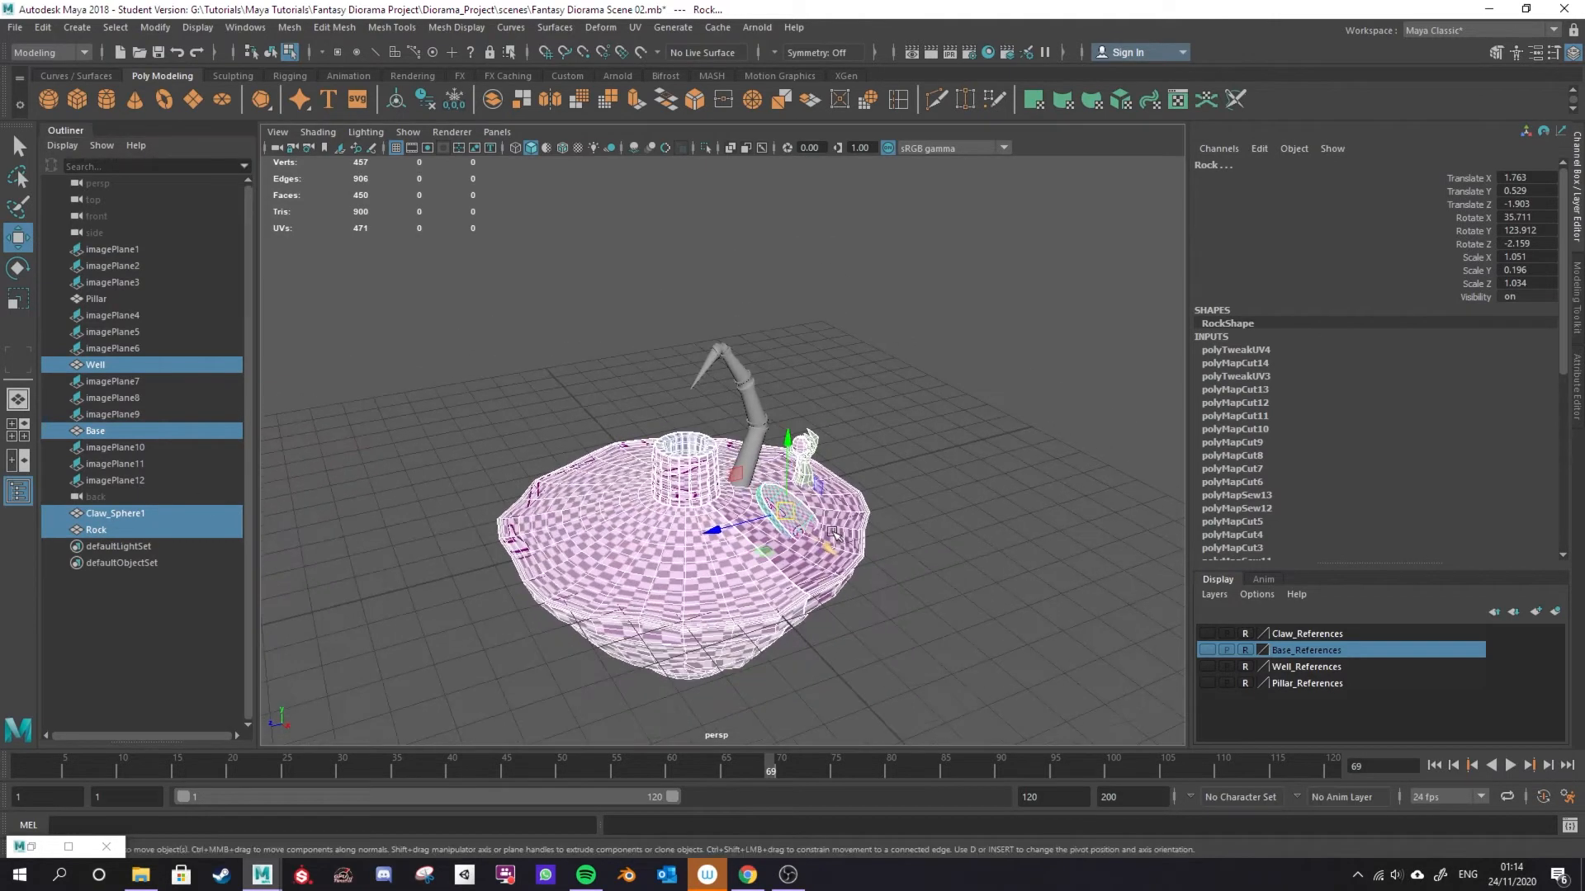
{"action": "left_click", "coordinate": [1206, 650]}
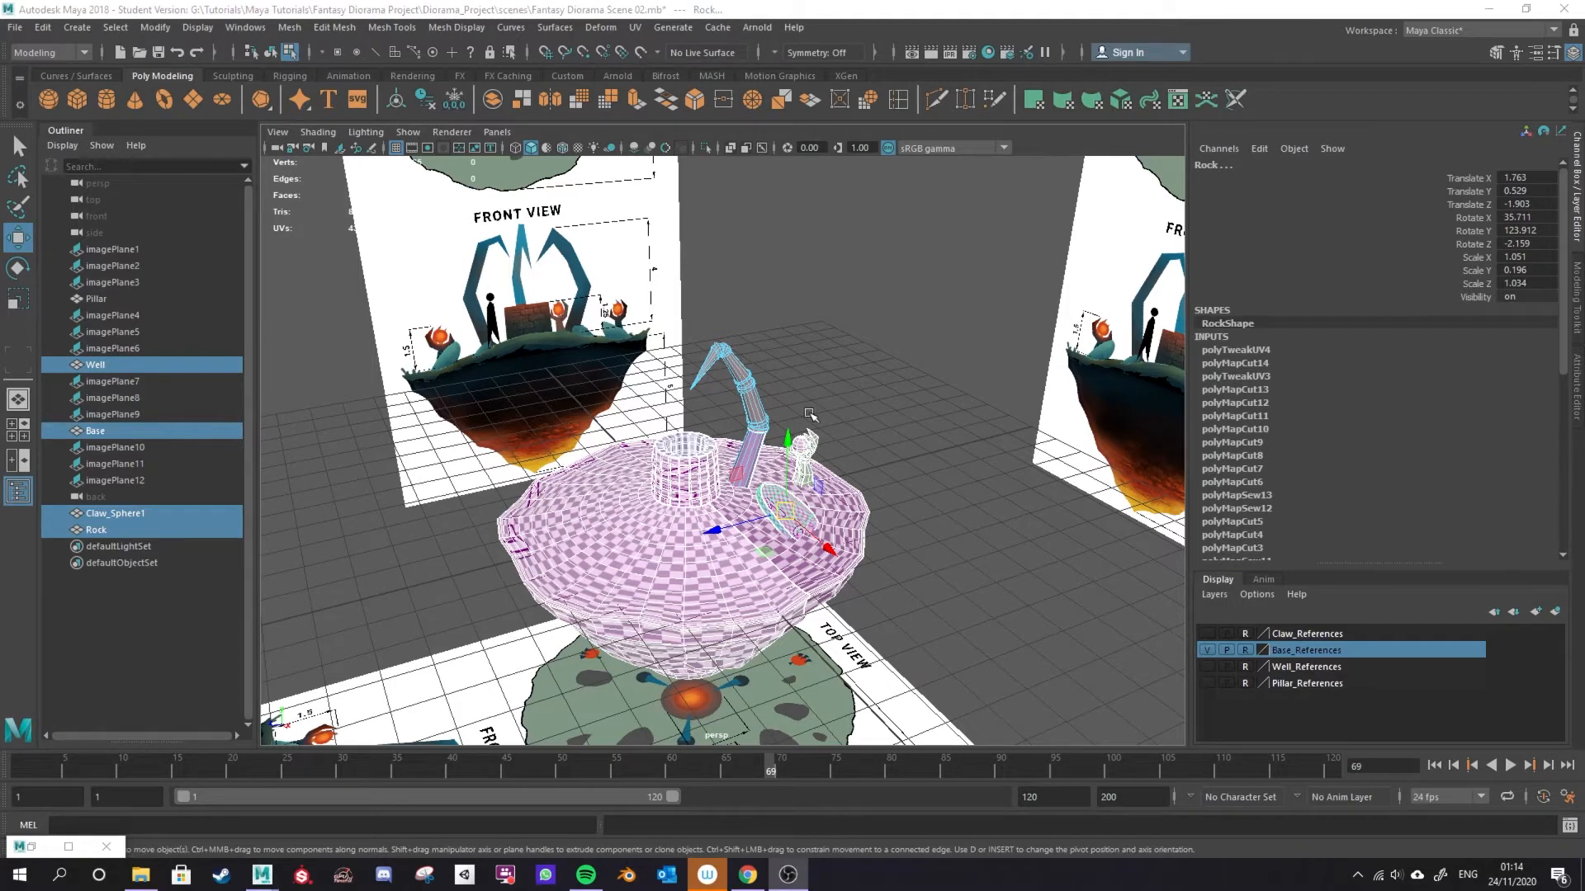
Examine the UV checker patterns on the Pillar and on the Rock against the base reference, selecting each in turn.
{"action": "left_click", "coordinate": [742, 376]}
{"action": "right_click", "coordinate": [748, 380]}
{"action": "right_click_drag", "start_coordinate": [748, 380], "coordinate": [803, 364]}
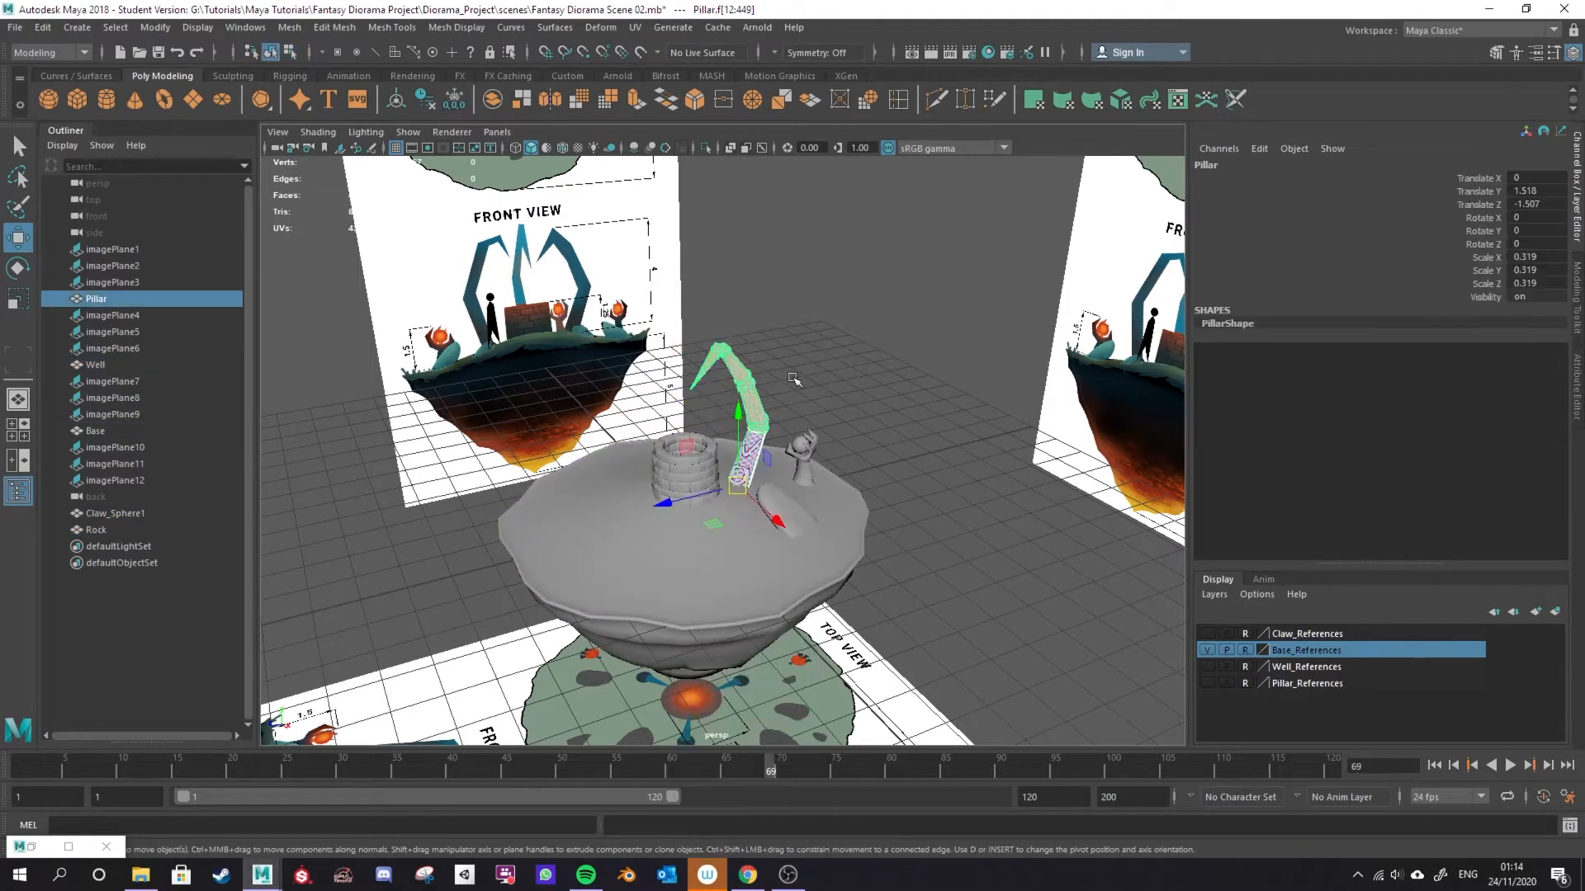
{"action": "left_click", "coordinate": [801, 366]}
{"action": "left_click", "coordinate": [761, 413]}
{"action": "scroll", "coordinate": [767, 433], "scroll_direction": "up", "scroll_amount": 4}
{"action": "scroll", "coordinate": [769, 435], "scroll_direction": "up", "scroll_amount": 3}
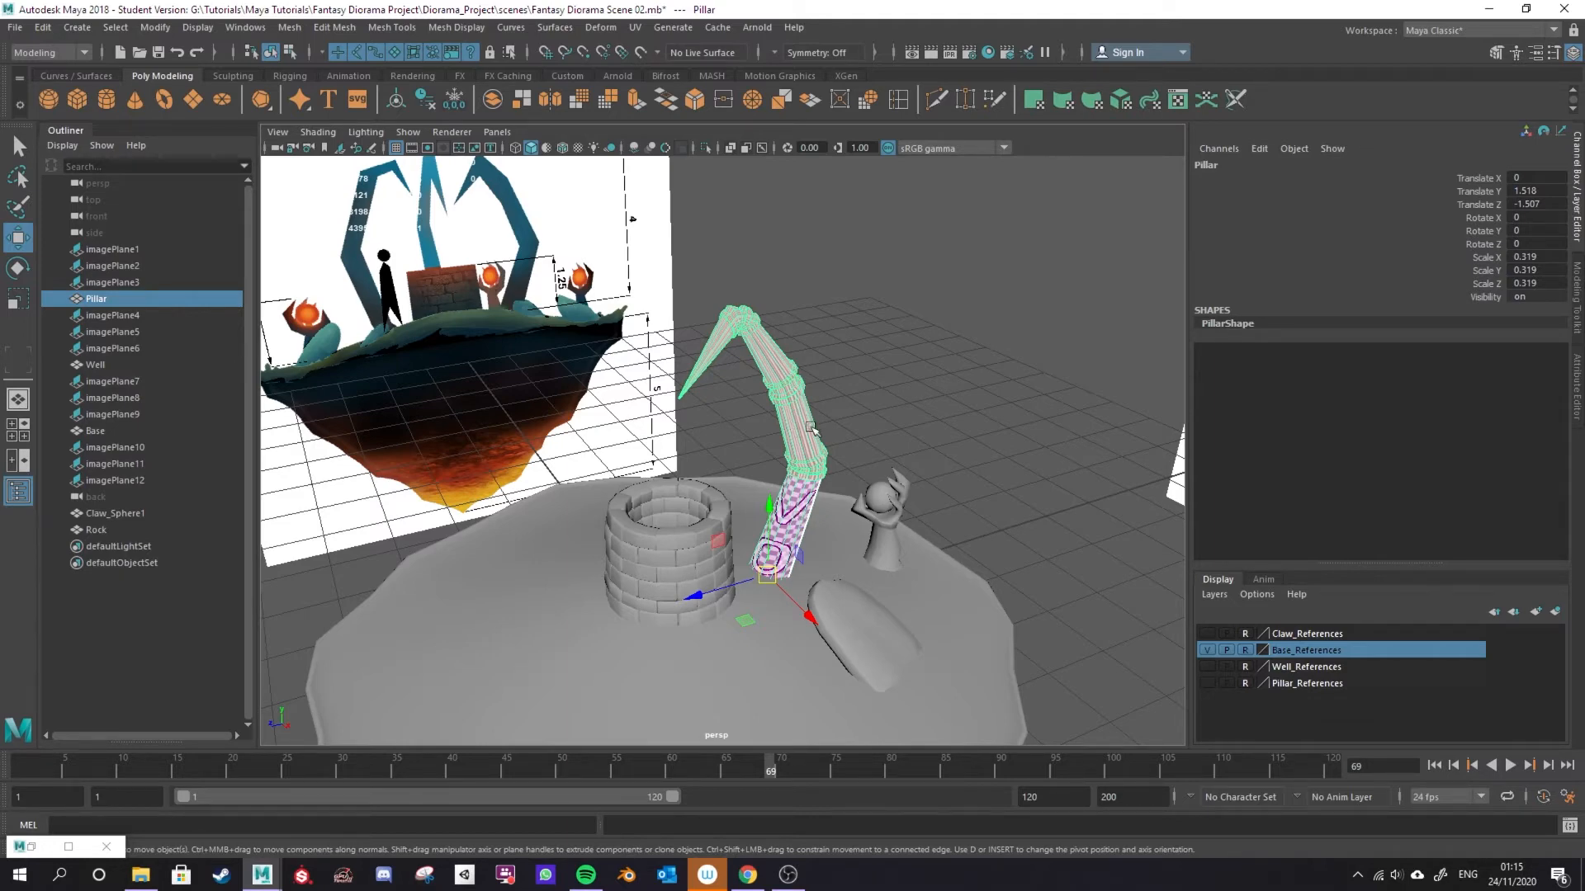
{"action": "left_click", "coordinate": [878, 648]}
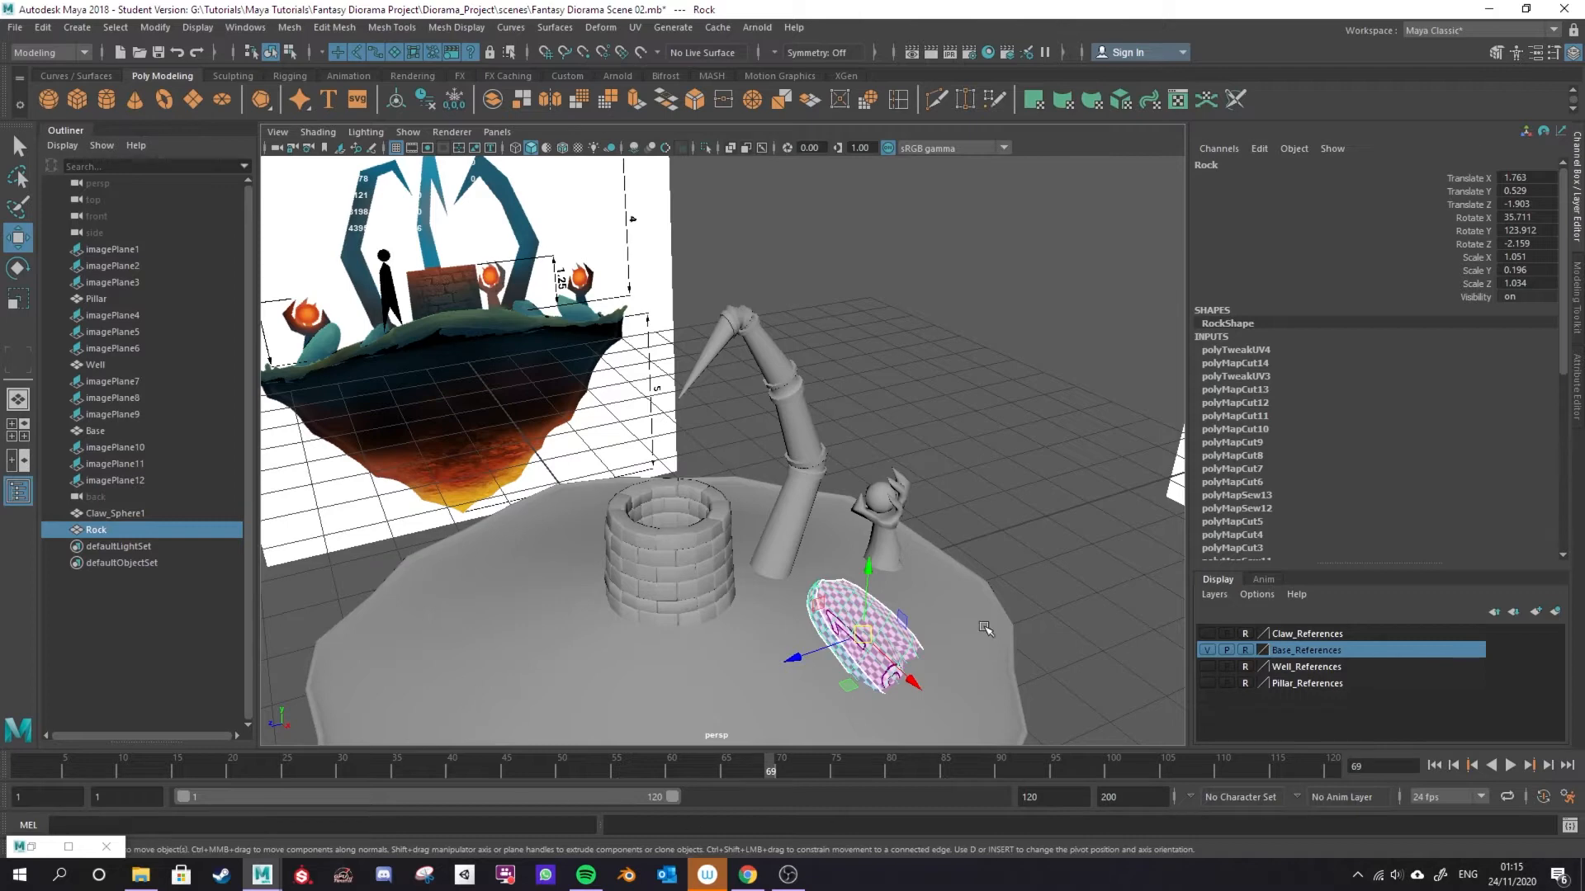
Open the UV Editor with the Rock selected.
{"action": "scroll", "coordinate": [978, 627], "scroll_direction": "down", "scroll_amount": 5}
{"action": "scroll", "coordinate": [974, 621], "scroll_direction": "up", "scroll_amount": 2}
{"action": "left_click", "coordinate": [637, 27]}
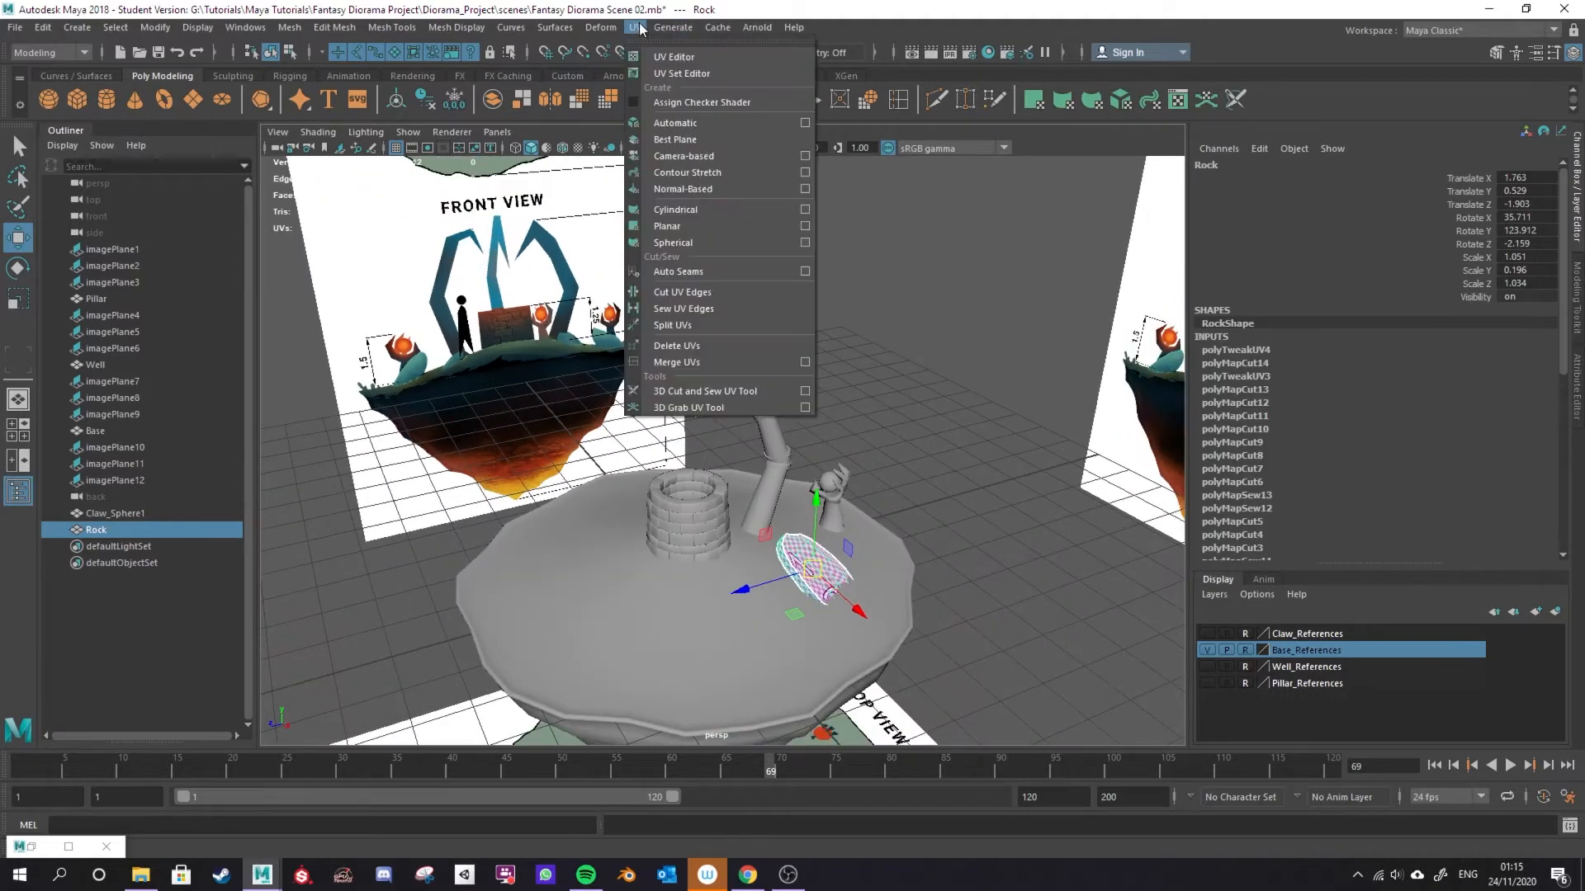
{"action": "left_click", "coordinate": [673, 56]}
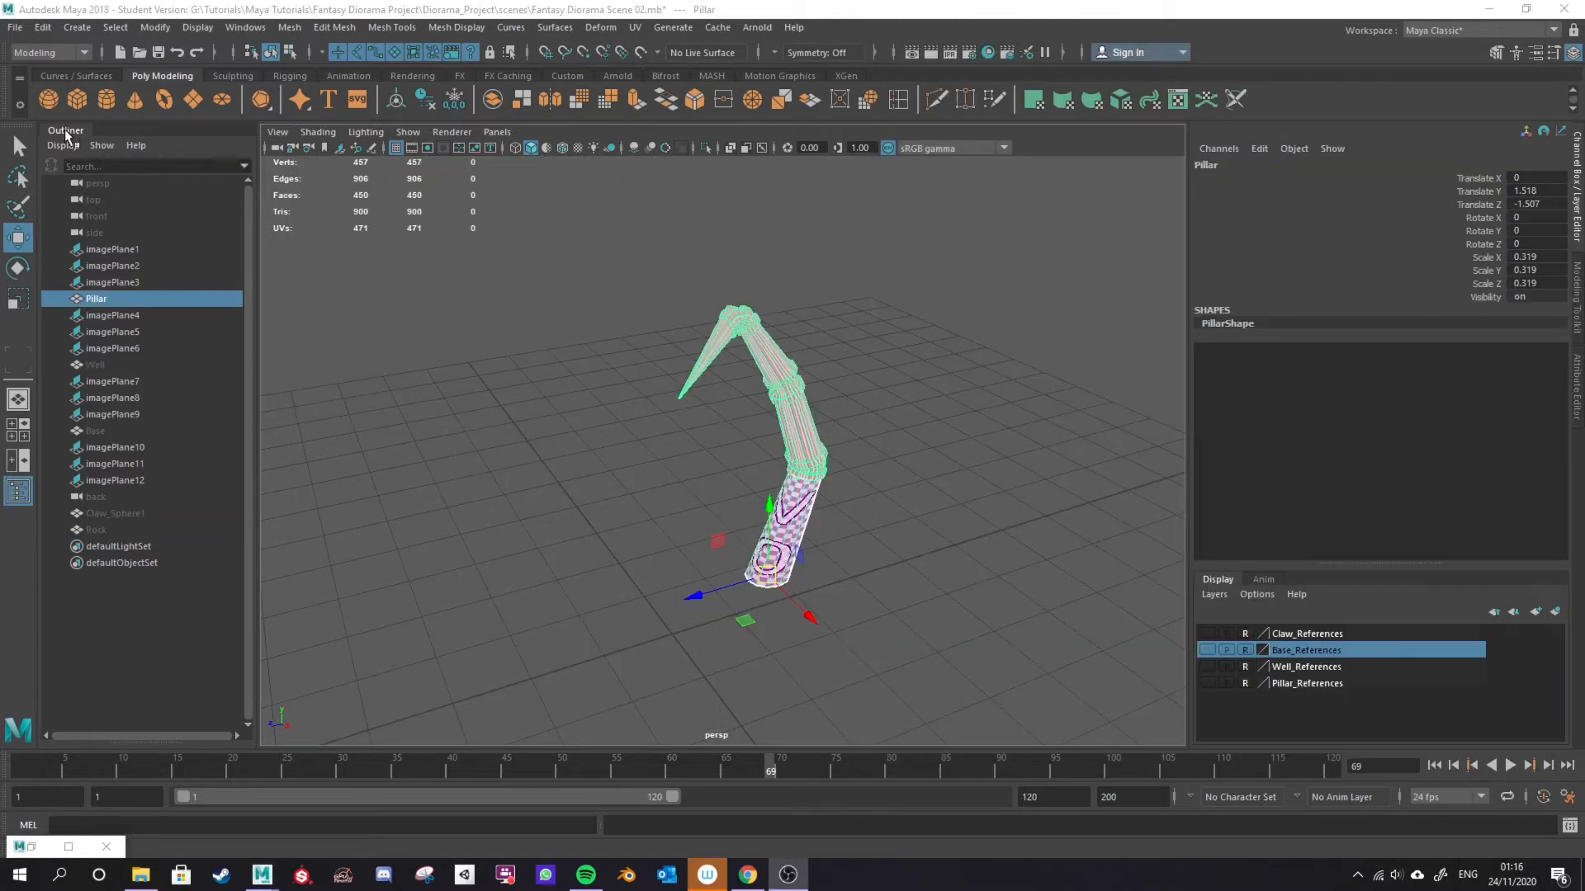
Collapse the Outliner, restore the minimized UV Editor and reposition its window.
{"action": "left_click", "coordinate": [67, 137]}
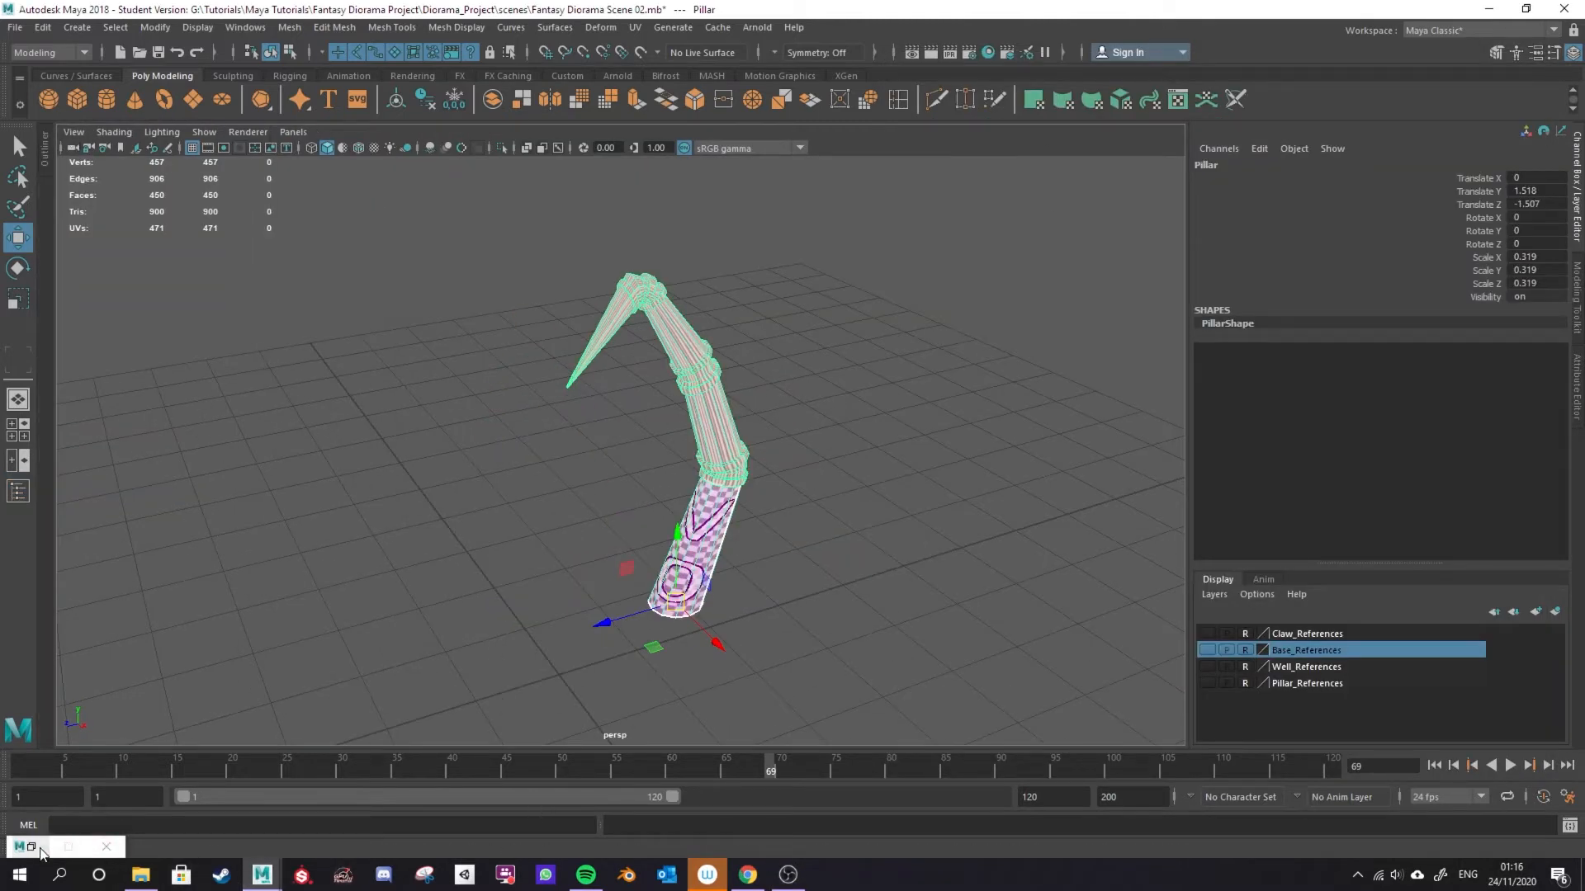
{"action": "left_click", "coordinate": [68, 847]}
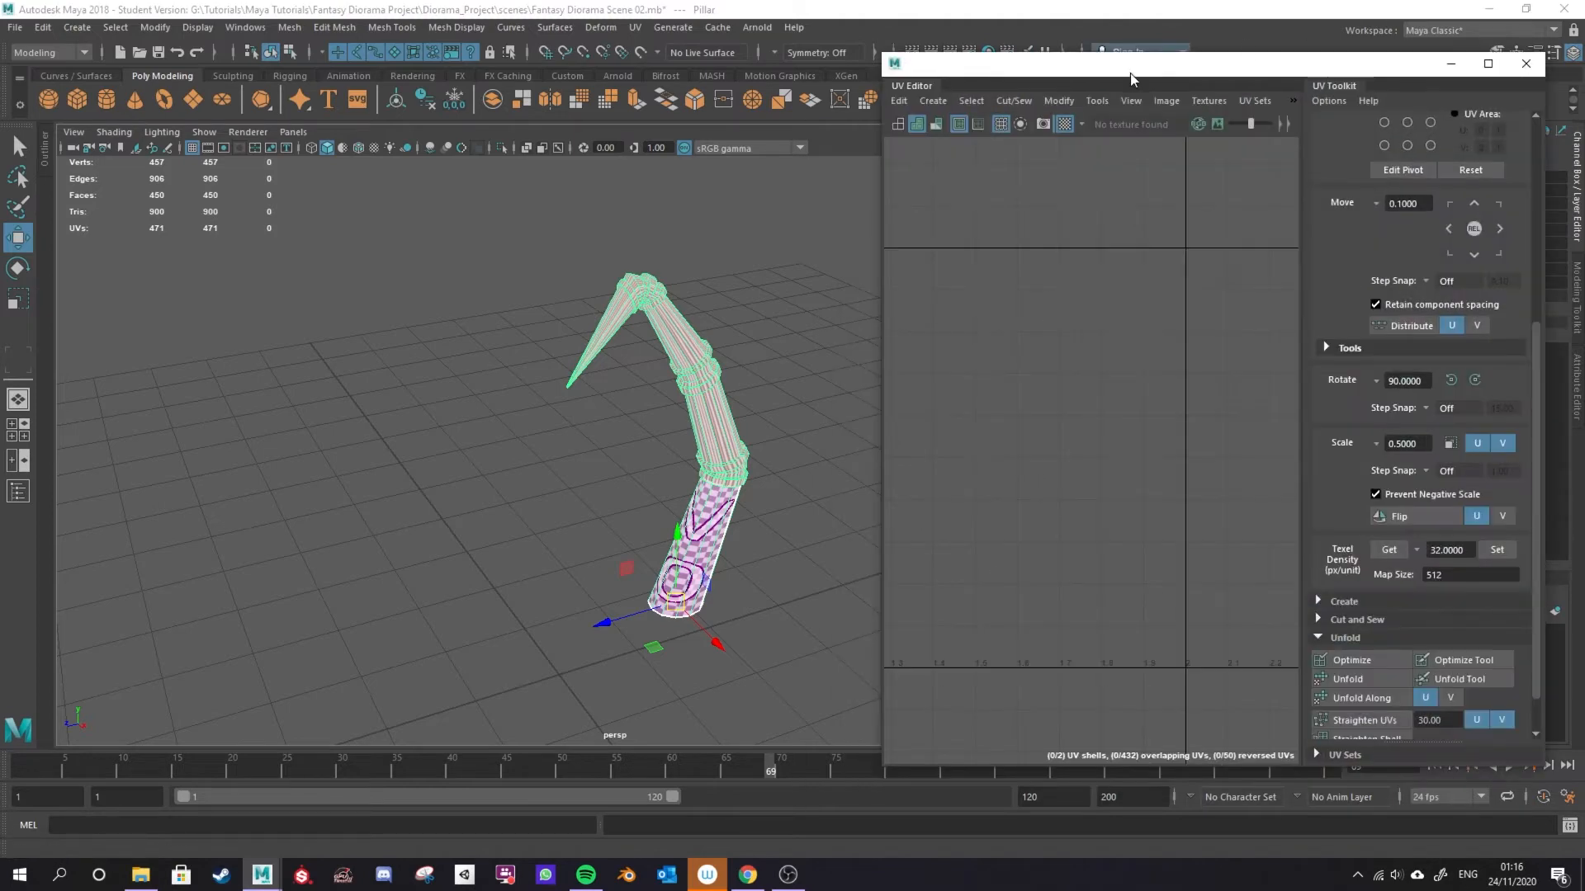
{"action": "left_click_drag", "start_coordinate": [1127, 75], "coordinate": [1133, 63]}
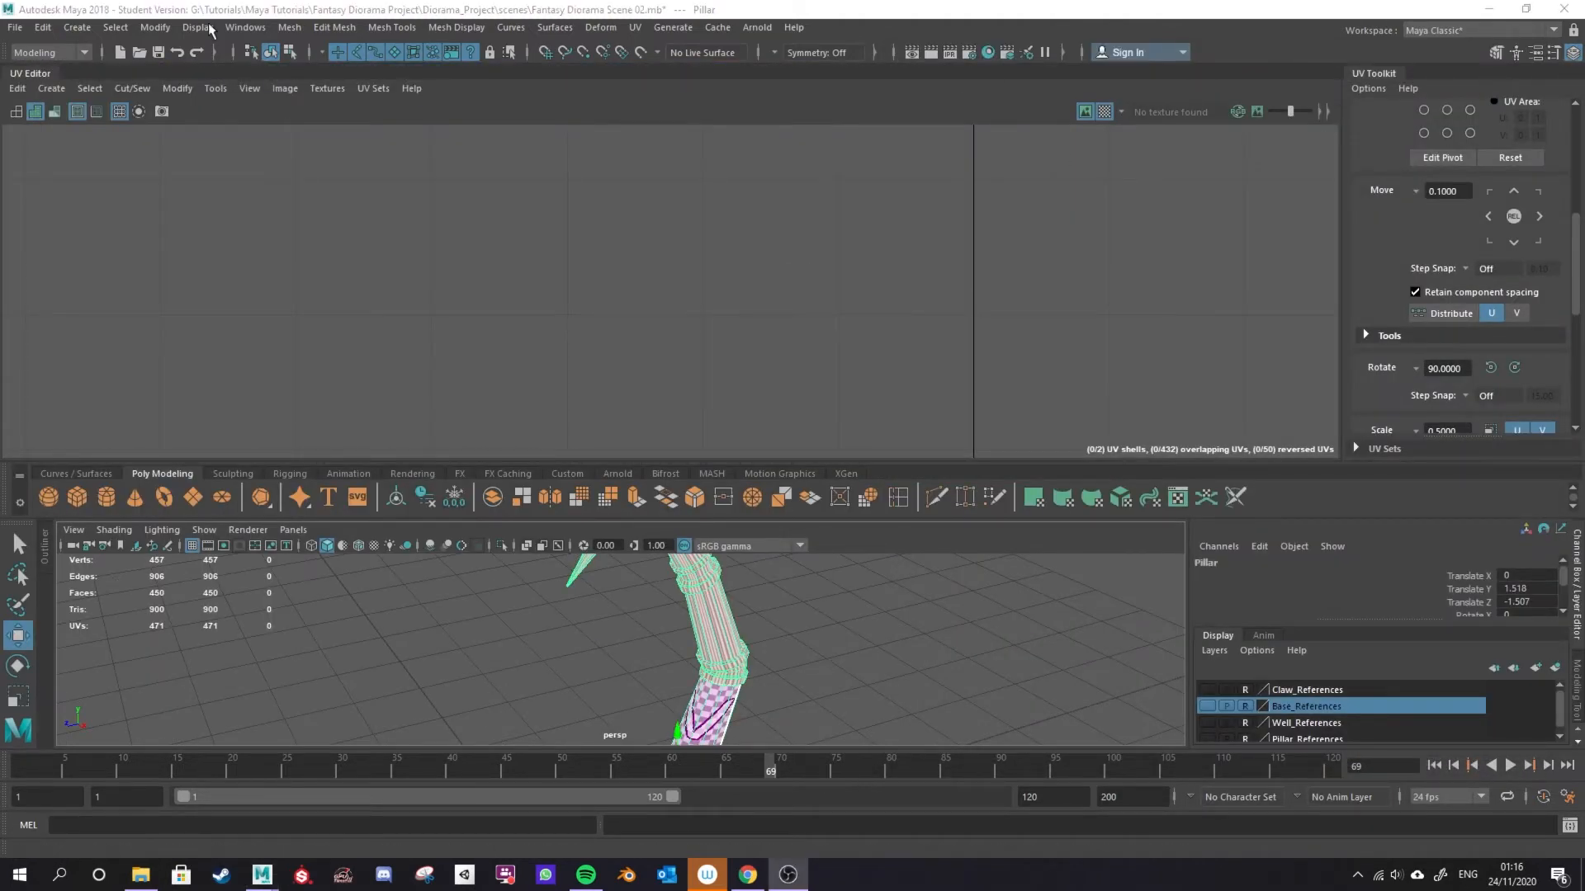
Undock the UV Editor from the main window and place it as a floating window over the viewport.
{"action": "left_click_drag", "start_coordinate": [34, 76], "coordinate": [417, 74]}
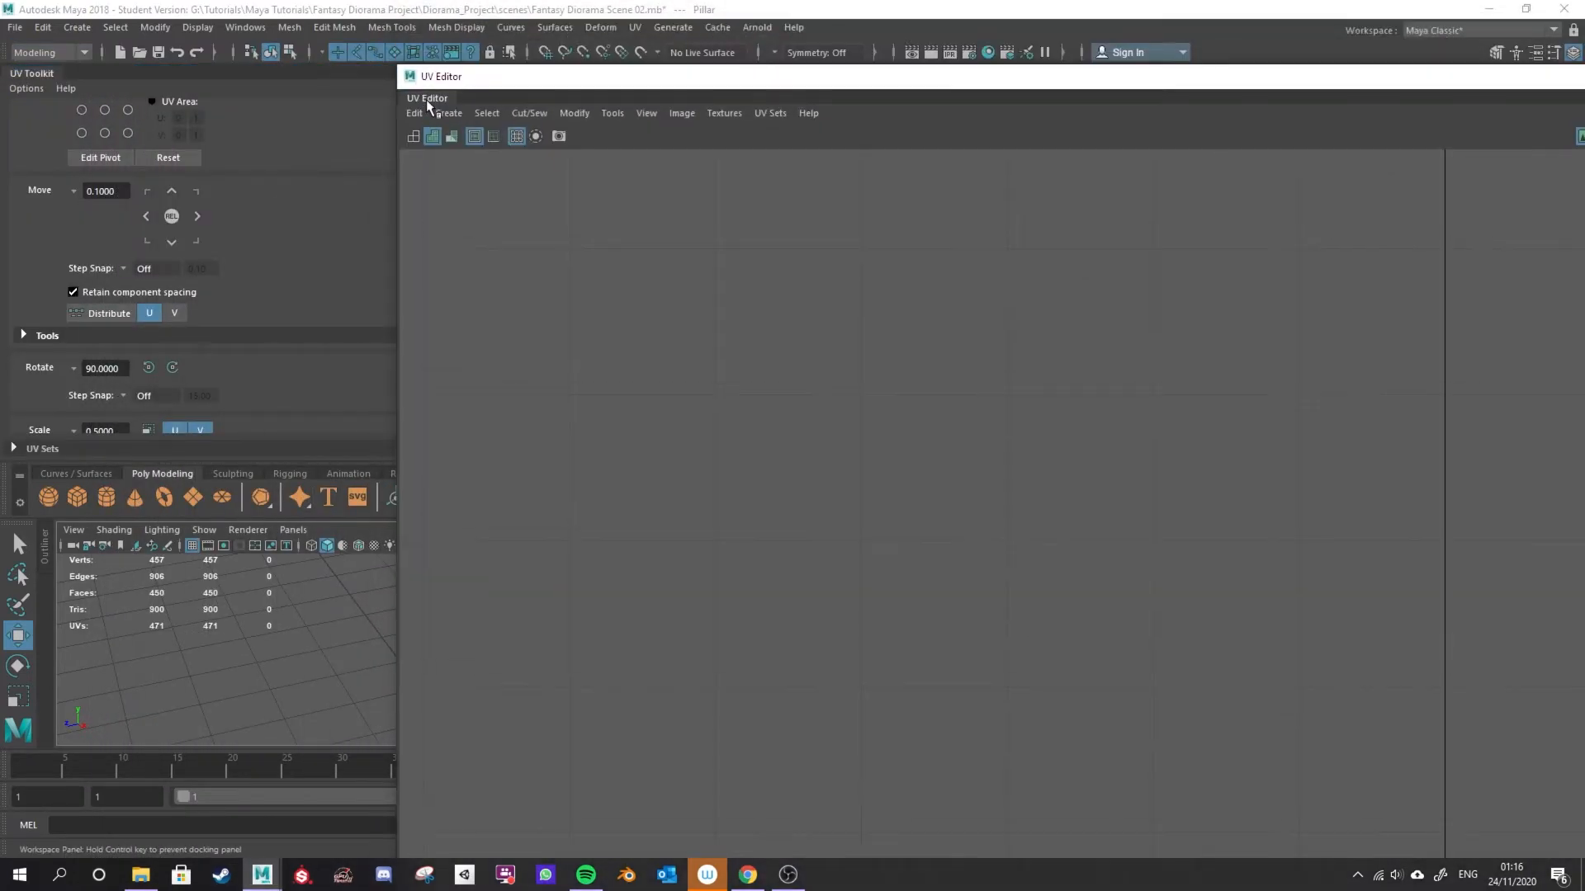
{"action": "left_click_drag", "start_coordinate": [679, 71], "coordinate": [444, 59]}
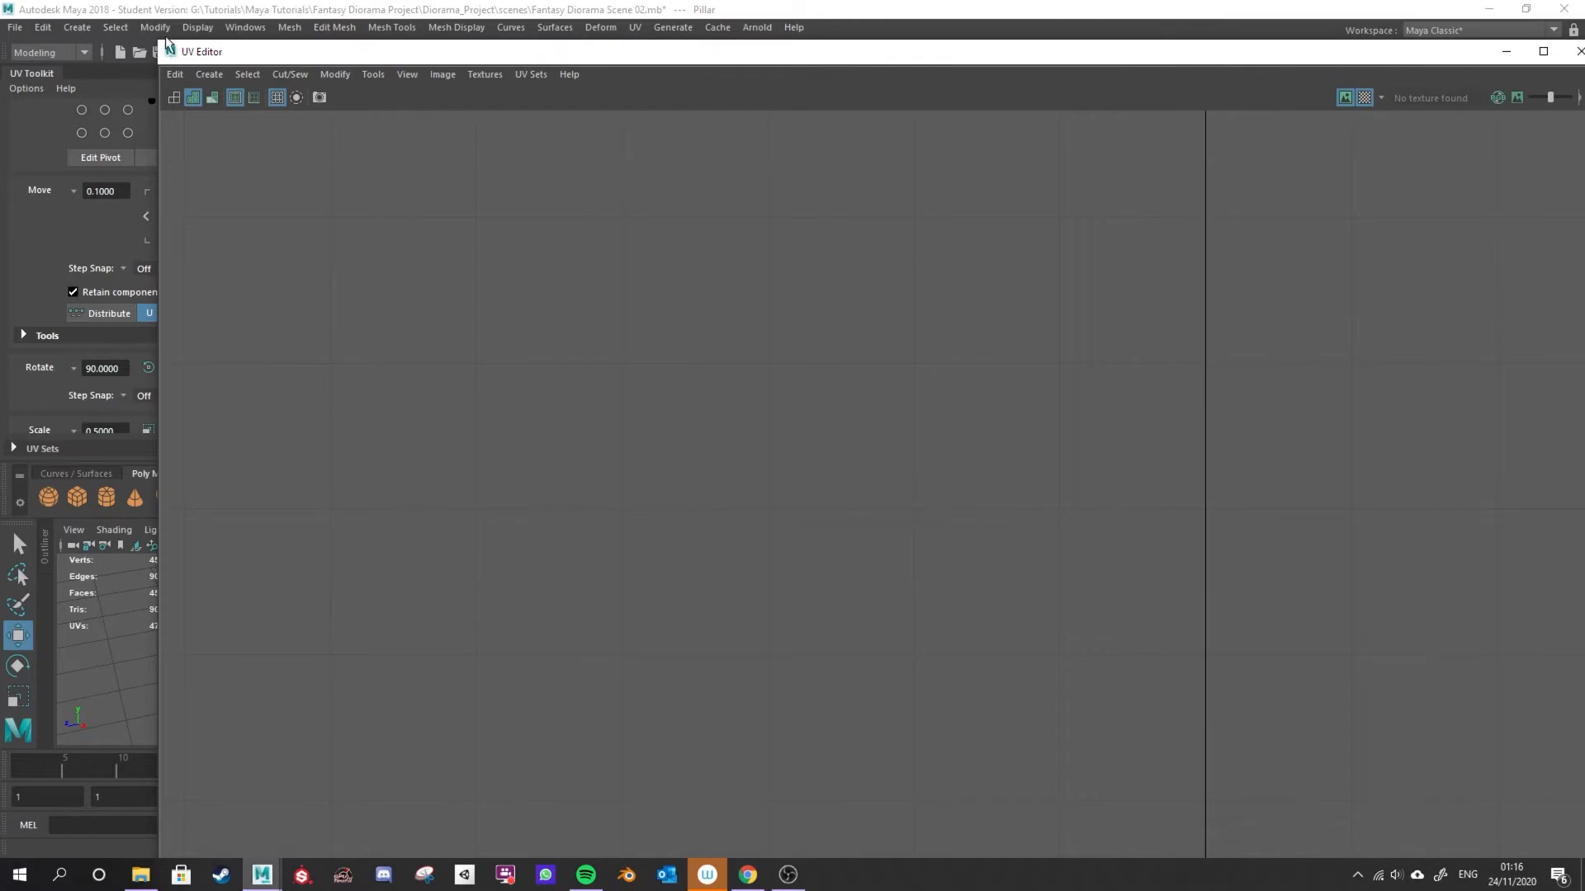
{"action": "left_click_drag", "start_coordinate": [157, 41], "coordinate": [820, 130]}
{"action": "left_click_drag", "start_coordinate": [962, 141], "coordinate": [858, 230]}
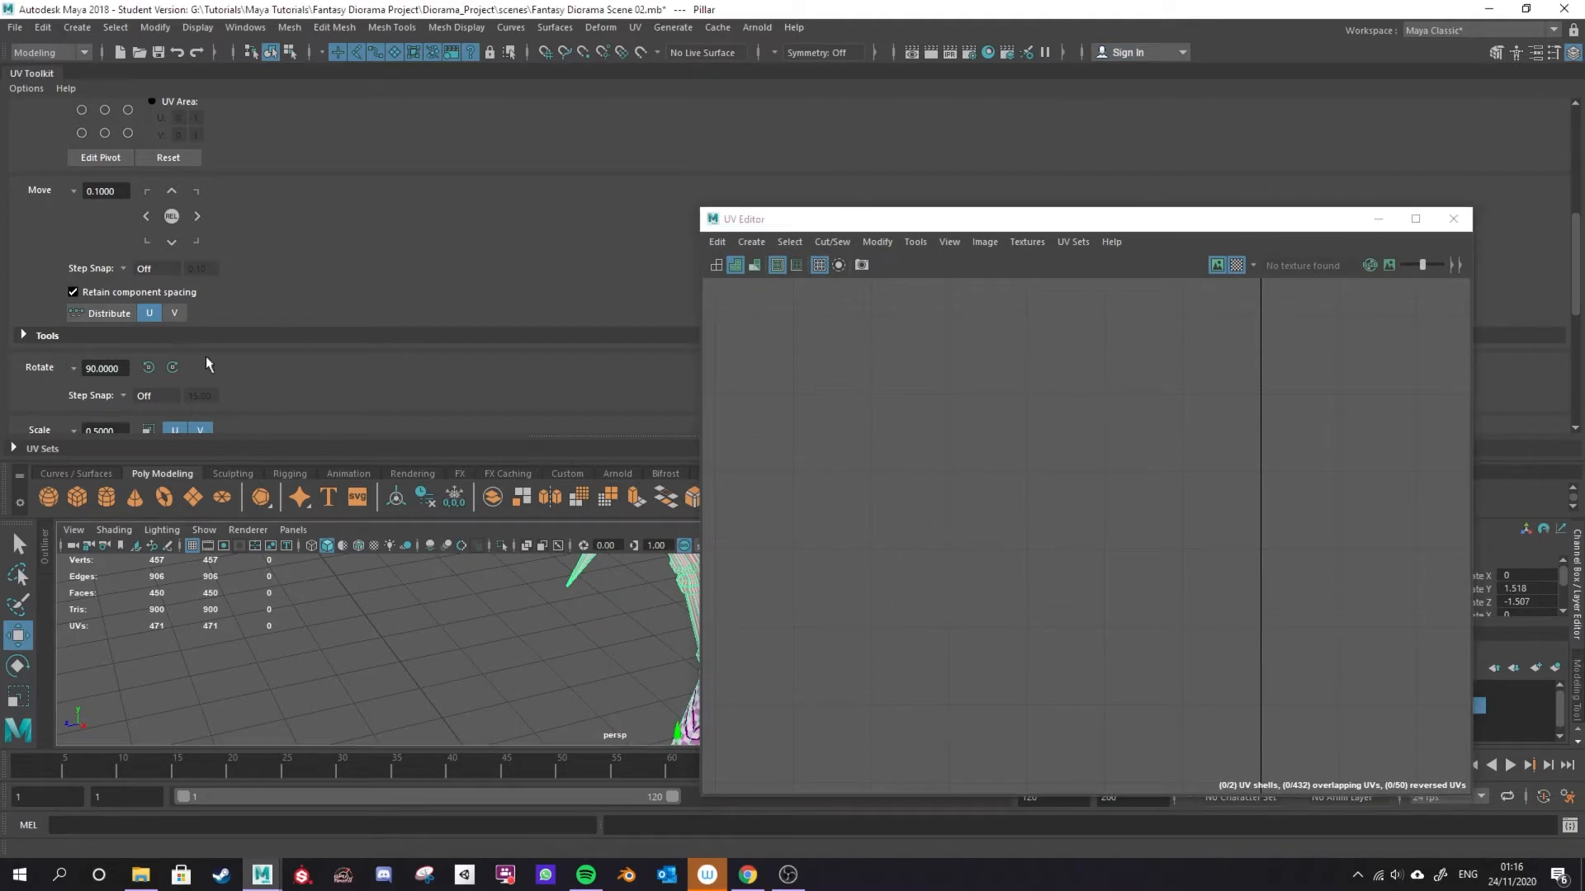
Reset the current Maya Classic workspace to its default layout.
{"action": "left_click", "coordinate": [1551, 33]}
{"action": "left_click", "coordinate": [1551, 33]}
{"action": "left_click", "coordinate": [1551, 33]}
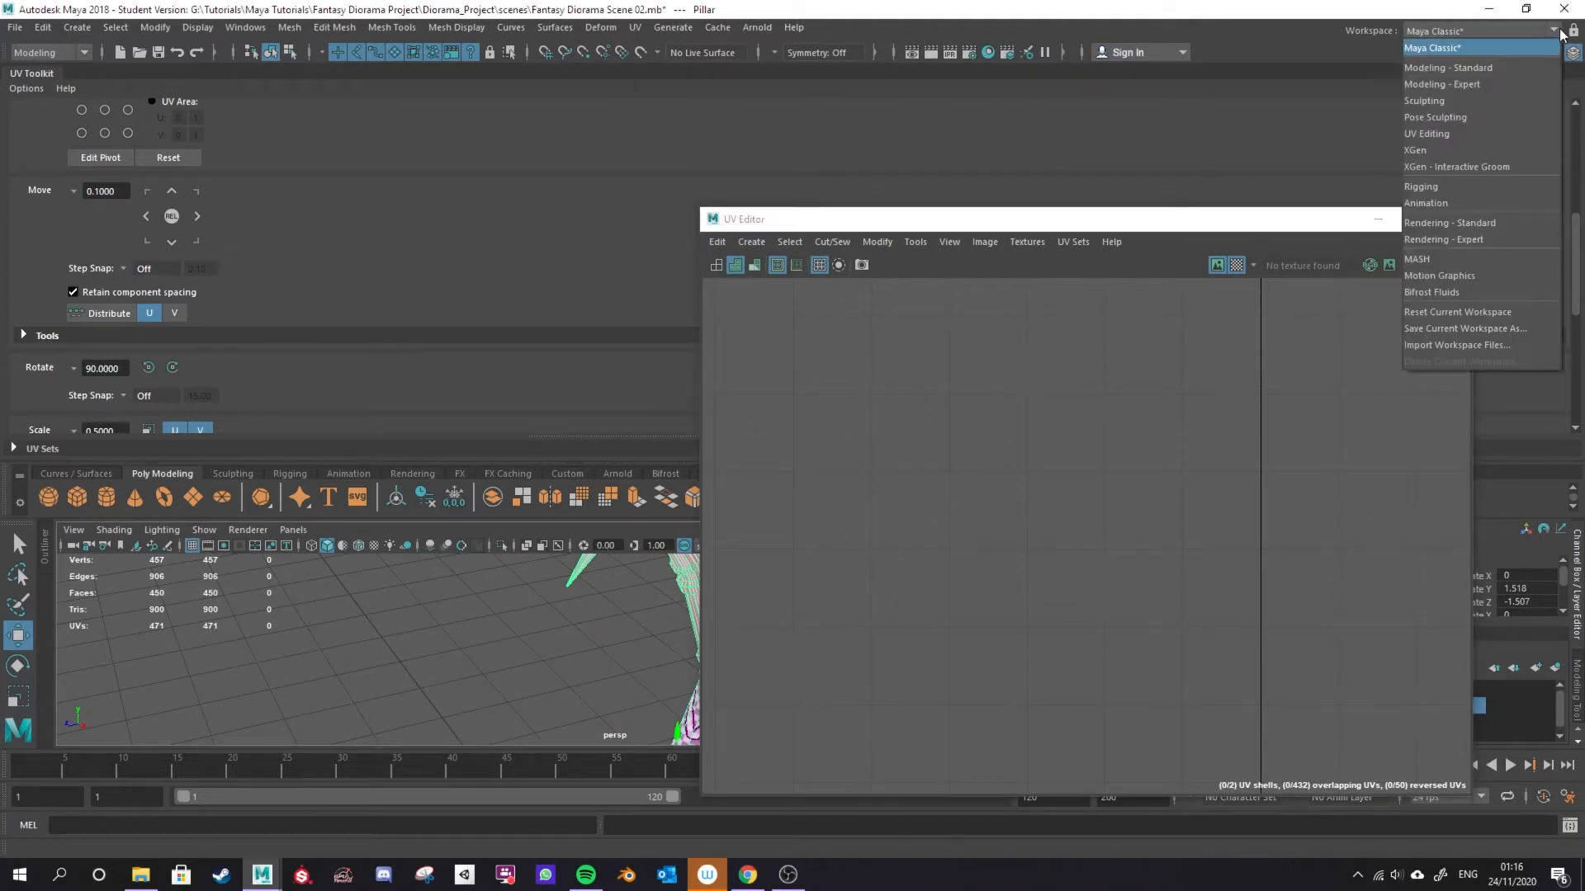
{"action": "left_click", "coordinate": [1459, 312]}
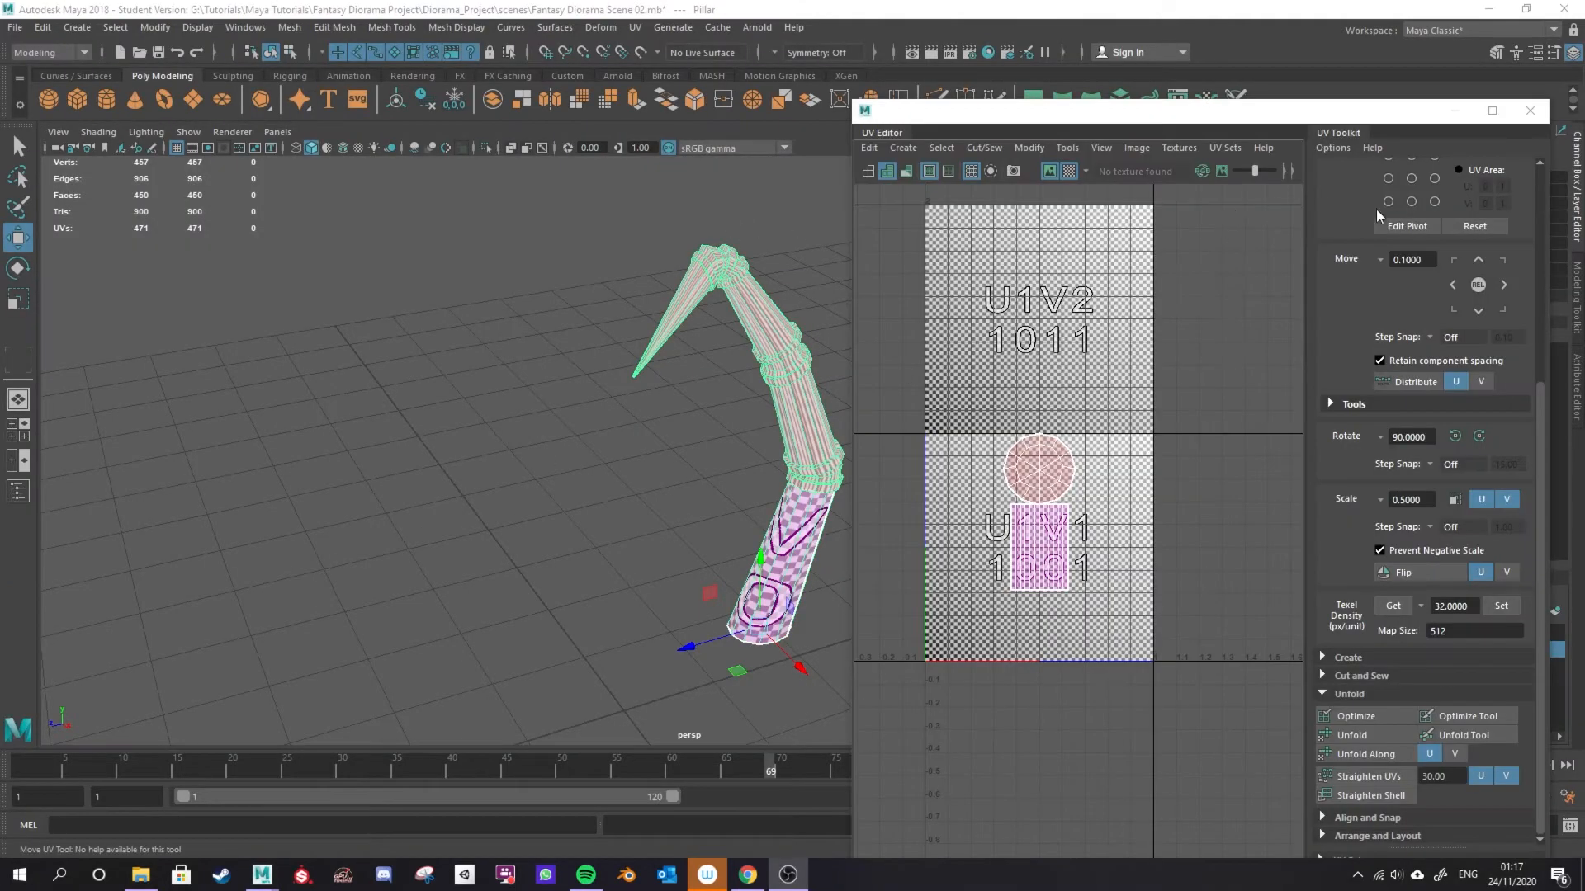
Collapse the UV Toolkit to enlarge the UV Editor canvas and frame the Pillar's UV shells in the U1V1 tile.
{"action": "left_click", "coordinate": [1339, 134]}
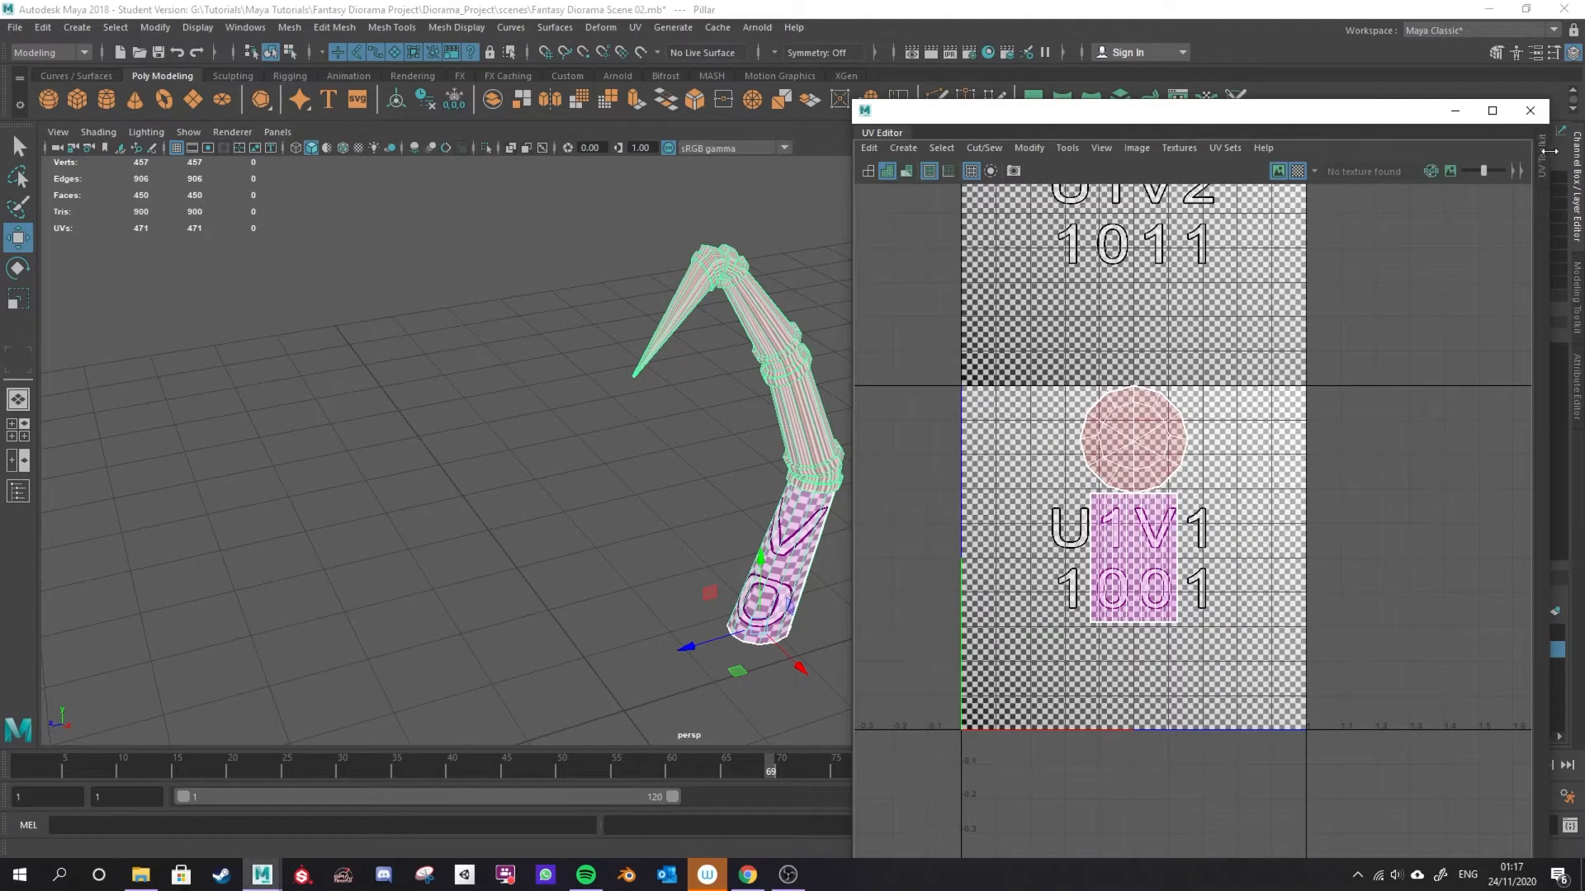
{"action": "left_click", "coordinate": [1543, 157]}
{"action": "left_click", "coordinate": [1364, 131]}
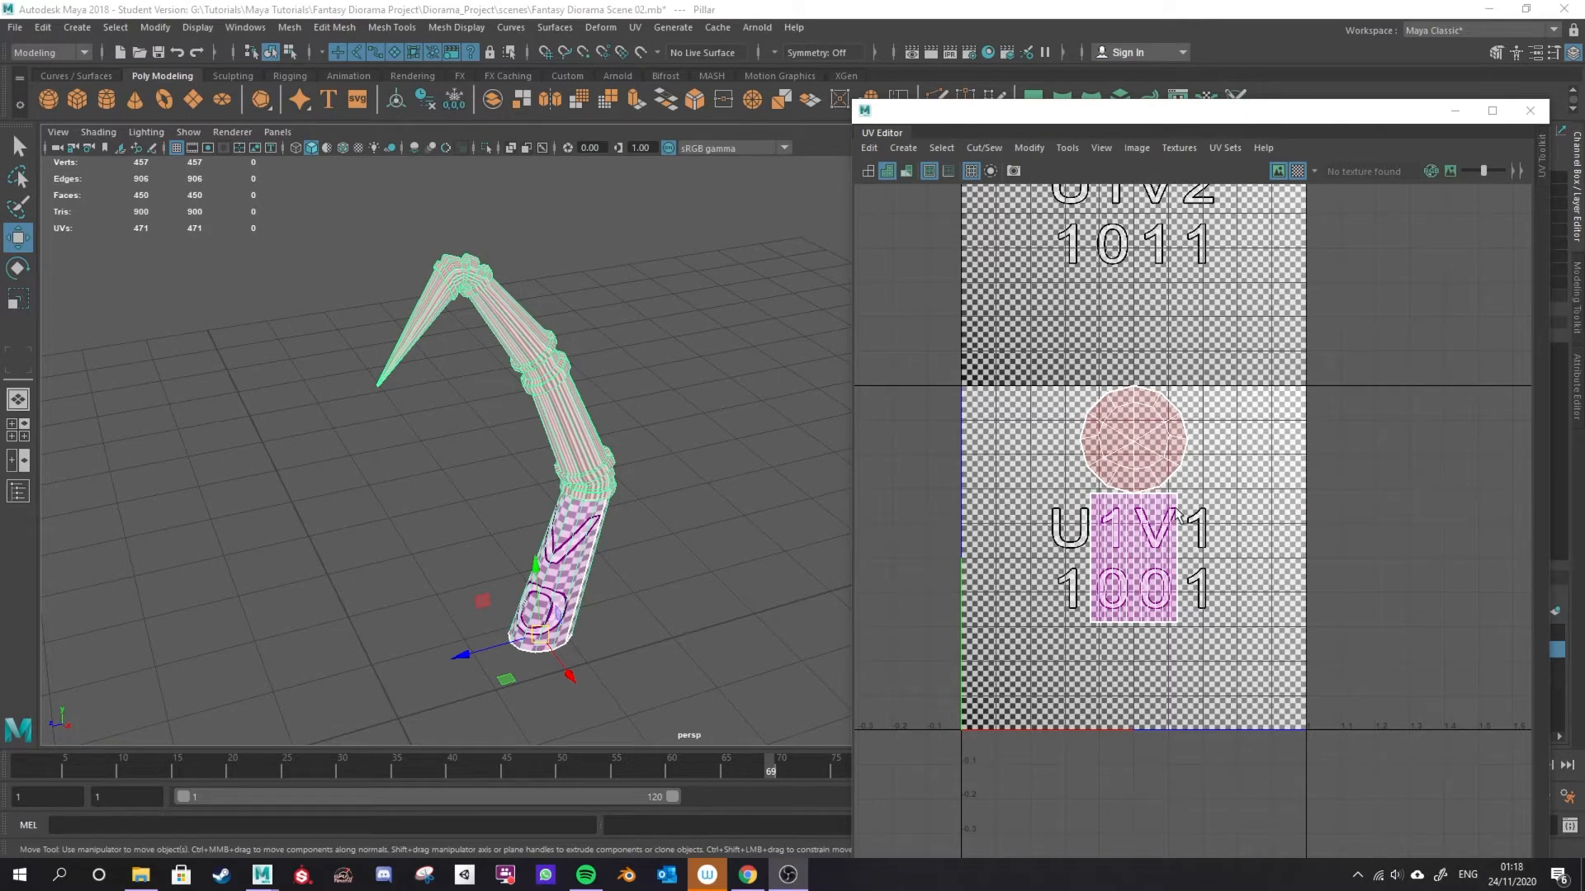
{"action": "scroll", "coordinate": [1178, 516], "scroll_direction": "up", "scroll_amount": 3}
{"action": "scroll", "coordinate": [1135, 576], "scroll_direction": "down", "scroll_amount": 2}
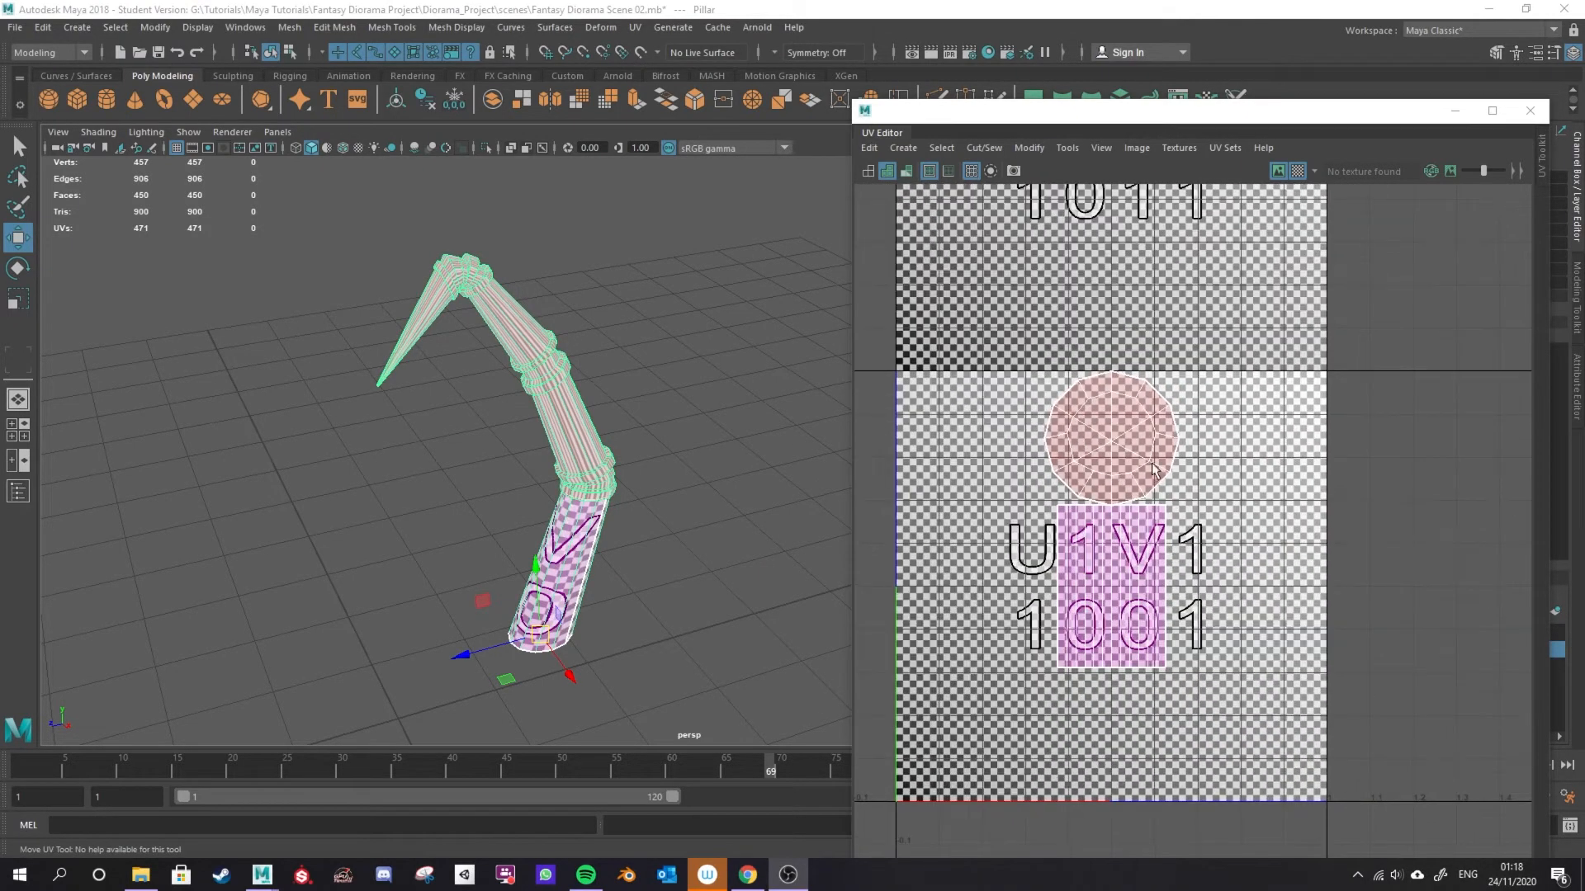
Apply an Automatic UV projection to the Pillar and look over the shells in the U1V1 tile.
{"action": "right_click_drag", "start_coordinate": [559, 388], "coordinate": [596, 361]}
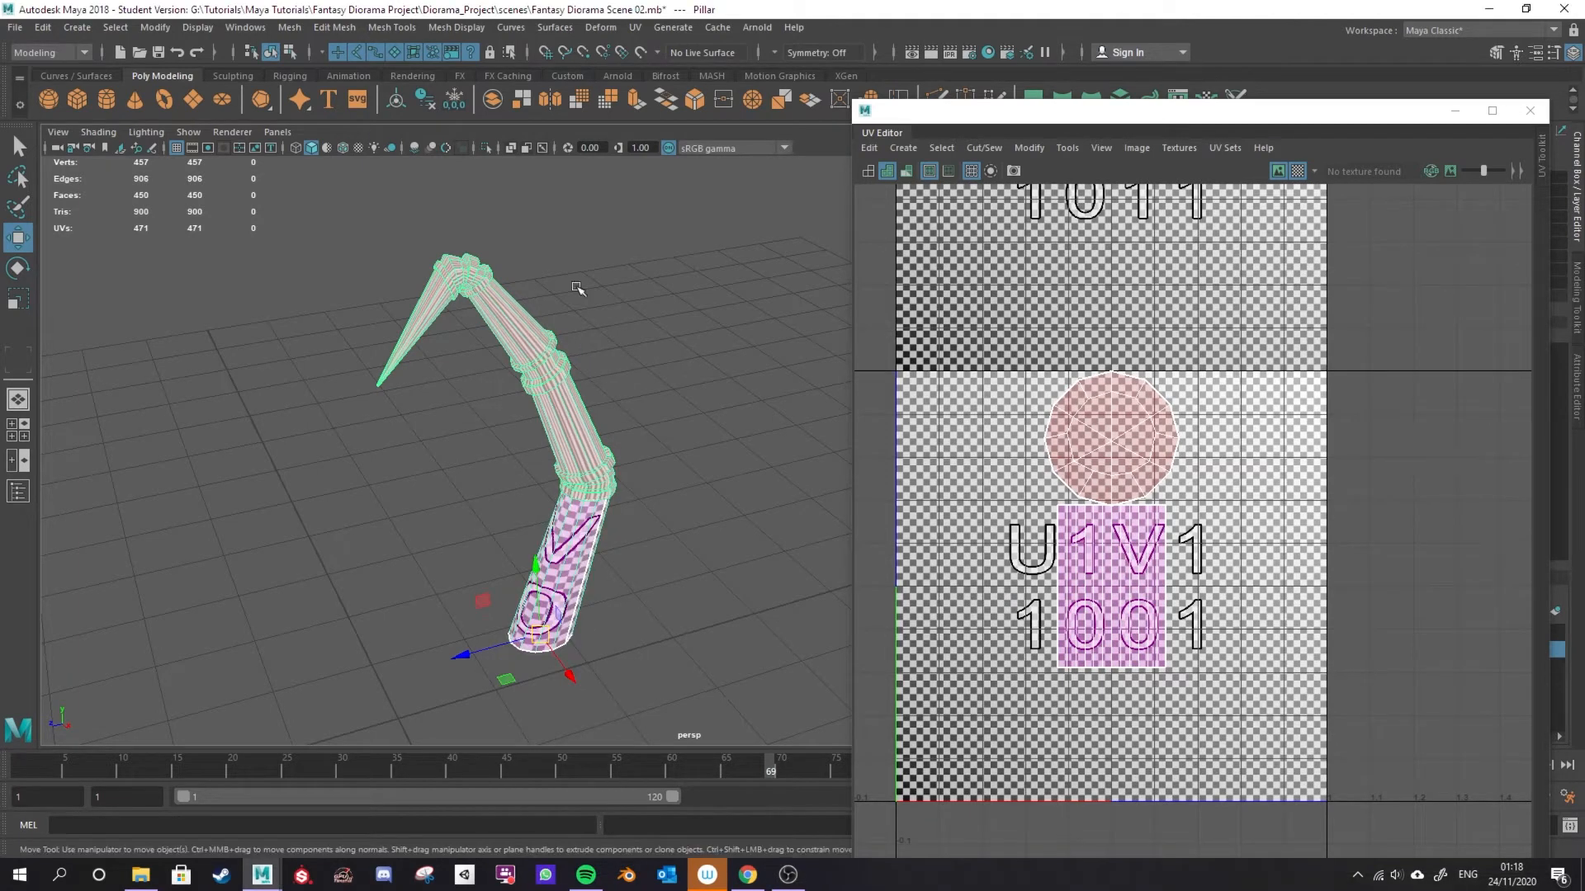
{"action": "left_click", "coordinate": [635, 27]}
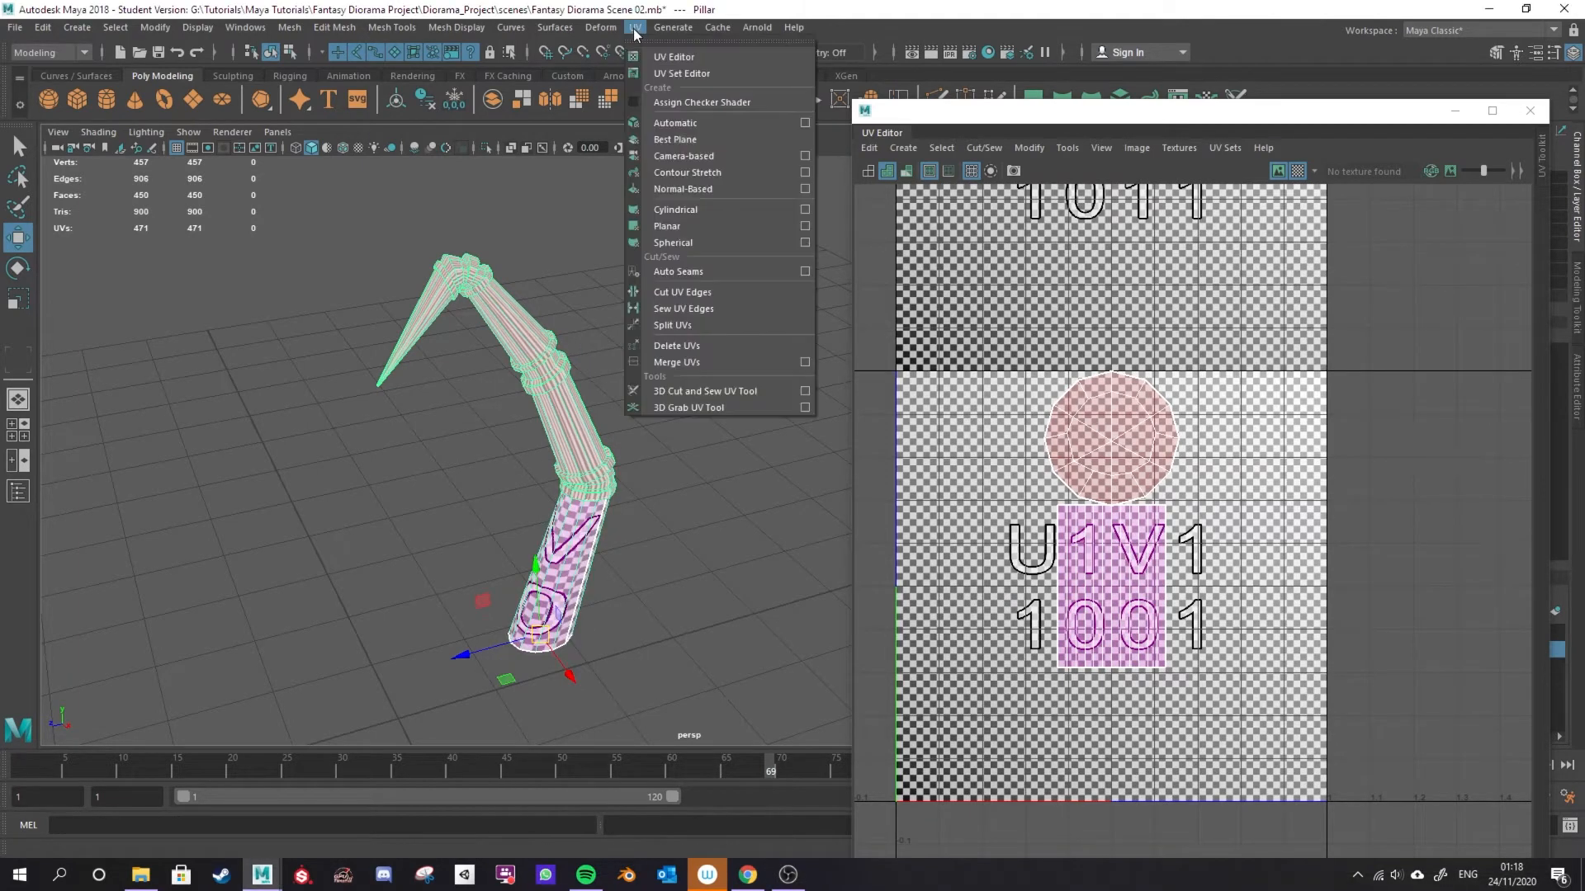
{"action": "left_click", "coordinate": [666, 122]}
{"action": "scroll", "coordinate": [1075, 542], "scroll_direction": "up", "scroll_amount": 2}
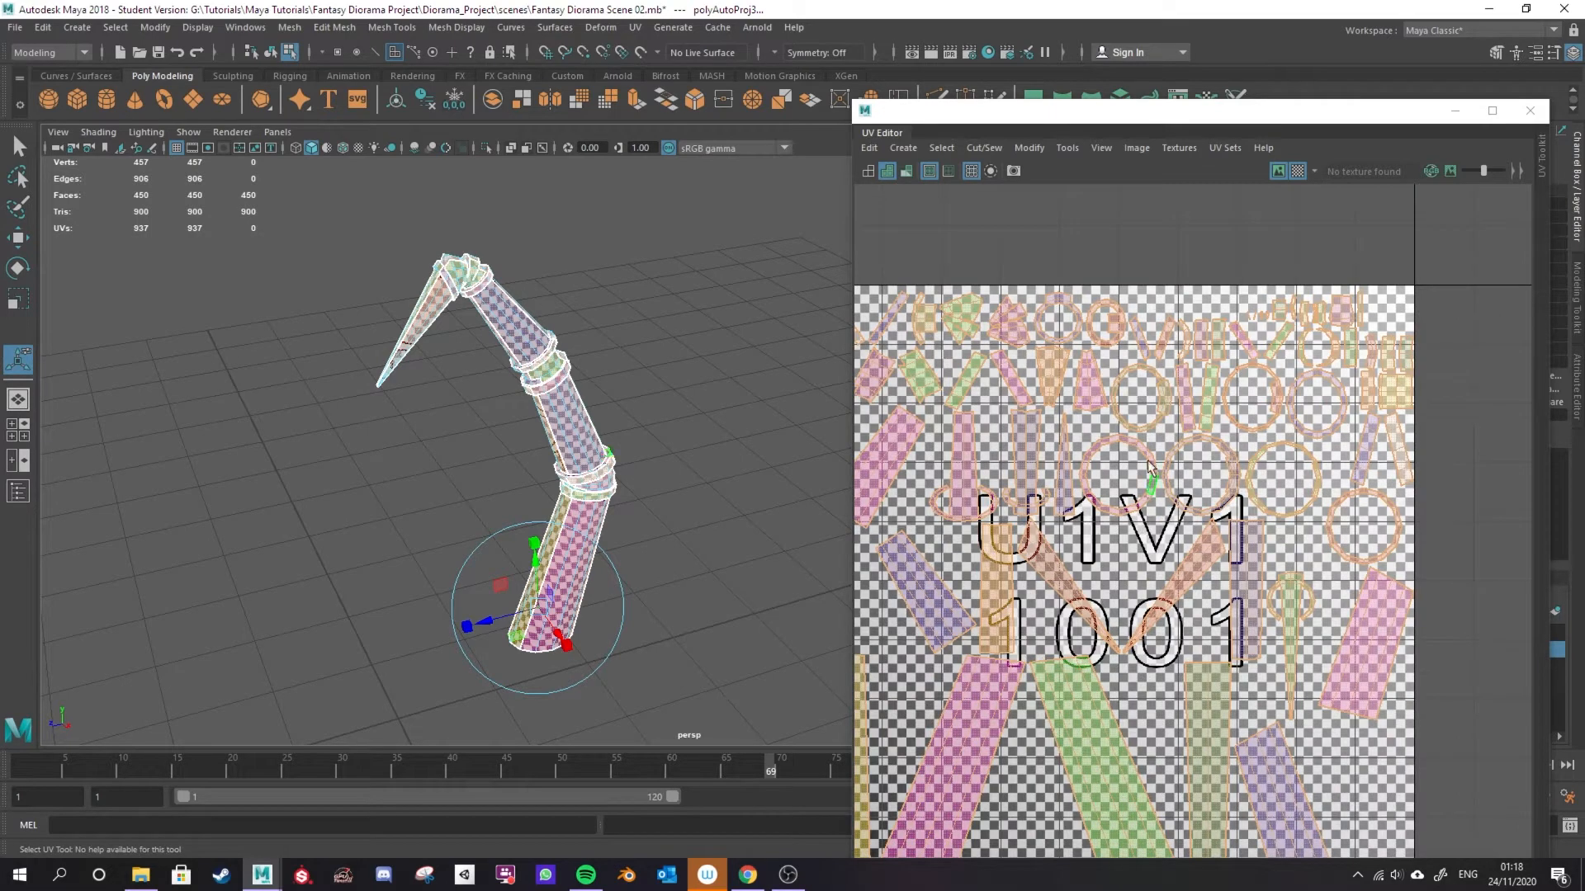
{"action": "scroll", "coordinate": [990, 462], "scroll_direction": "down", "scroll_amount": 1}
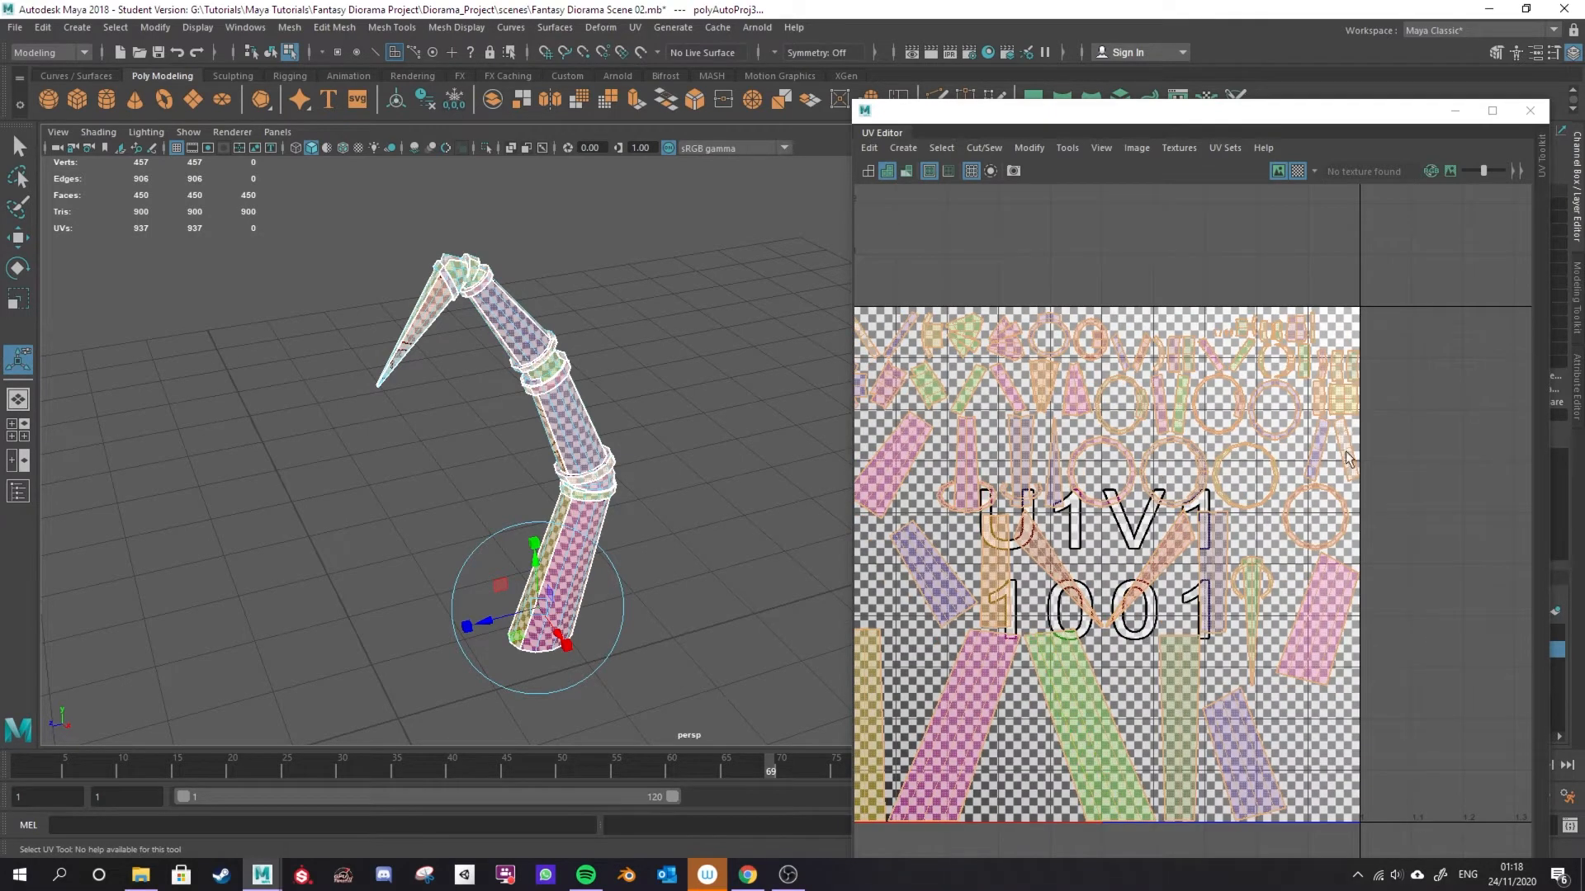
Apply a Camera-based UV projection to all of the Pillar's faces.
{"action": "key", "text": "alt+Tab"}
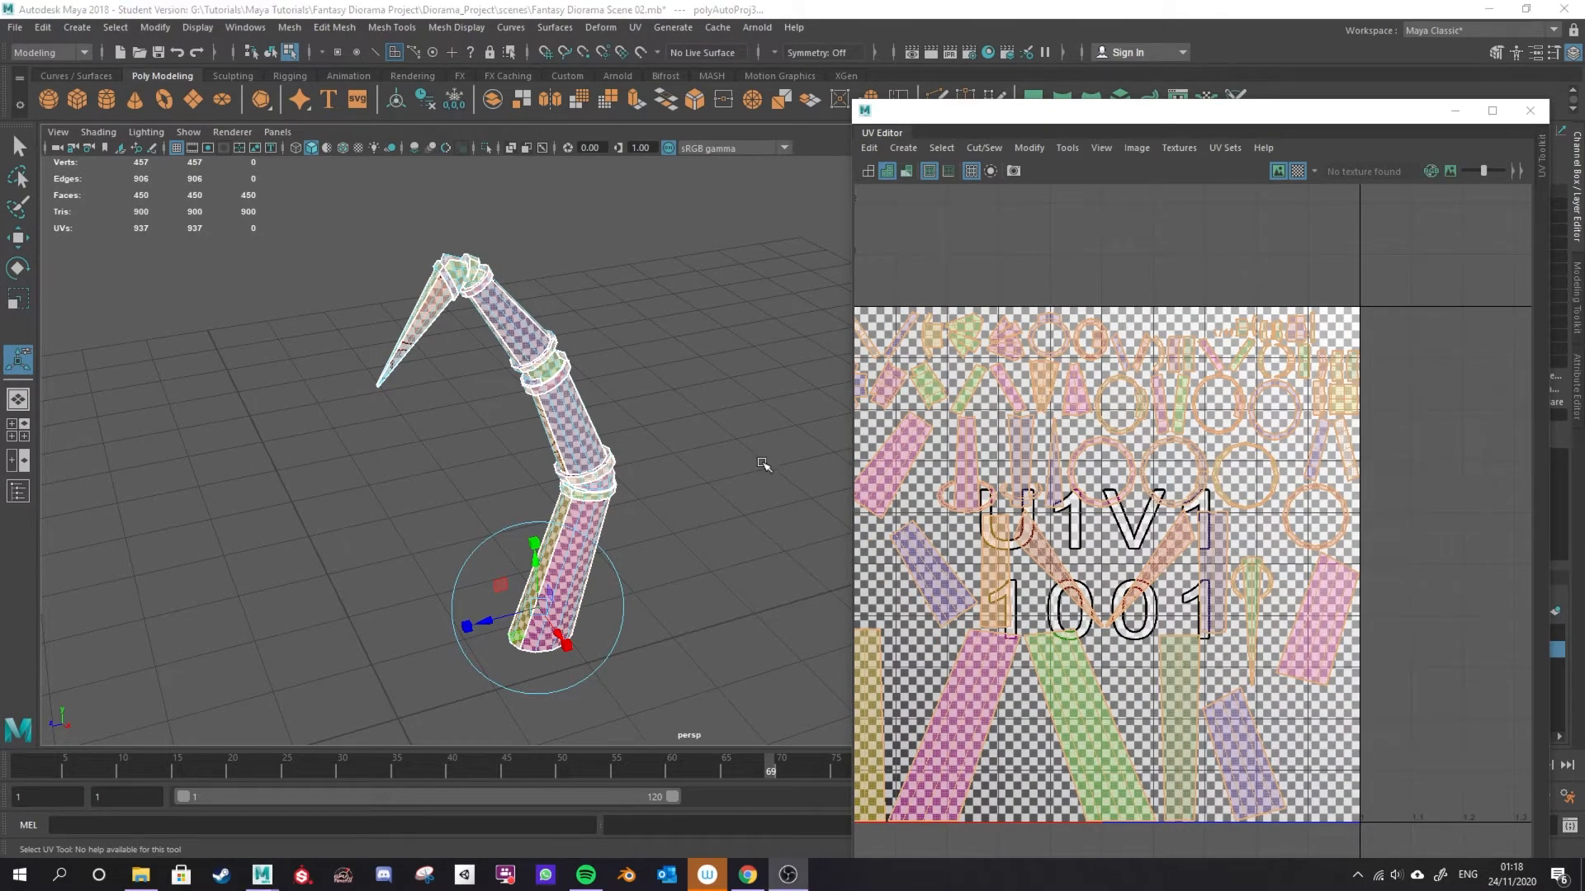
{"action": "left_click", "coordinate": [635, 27]}
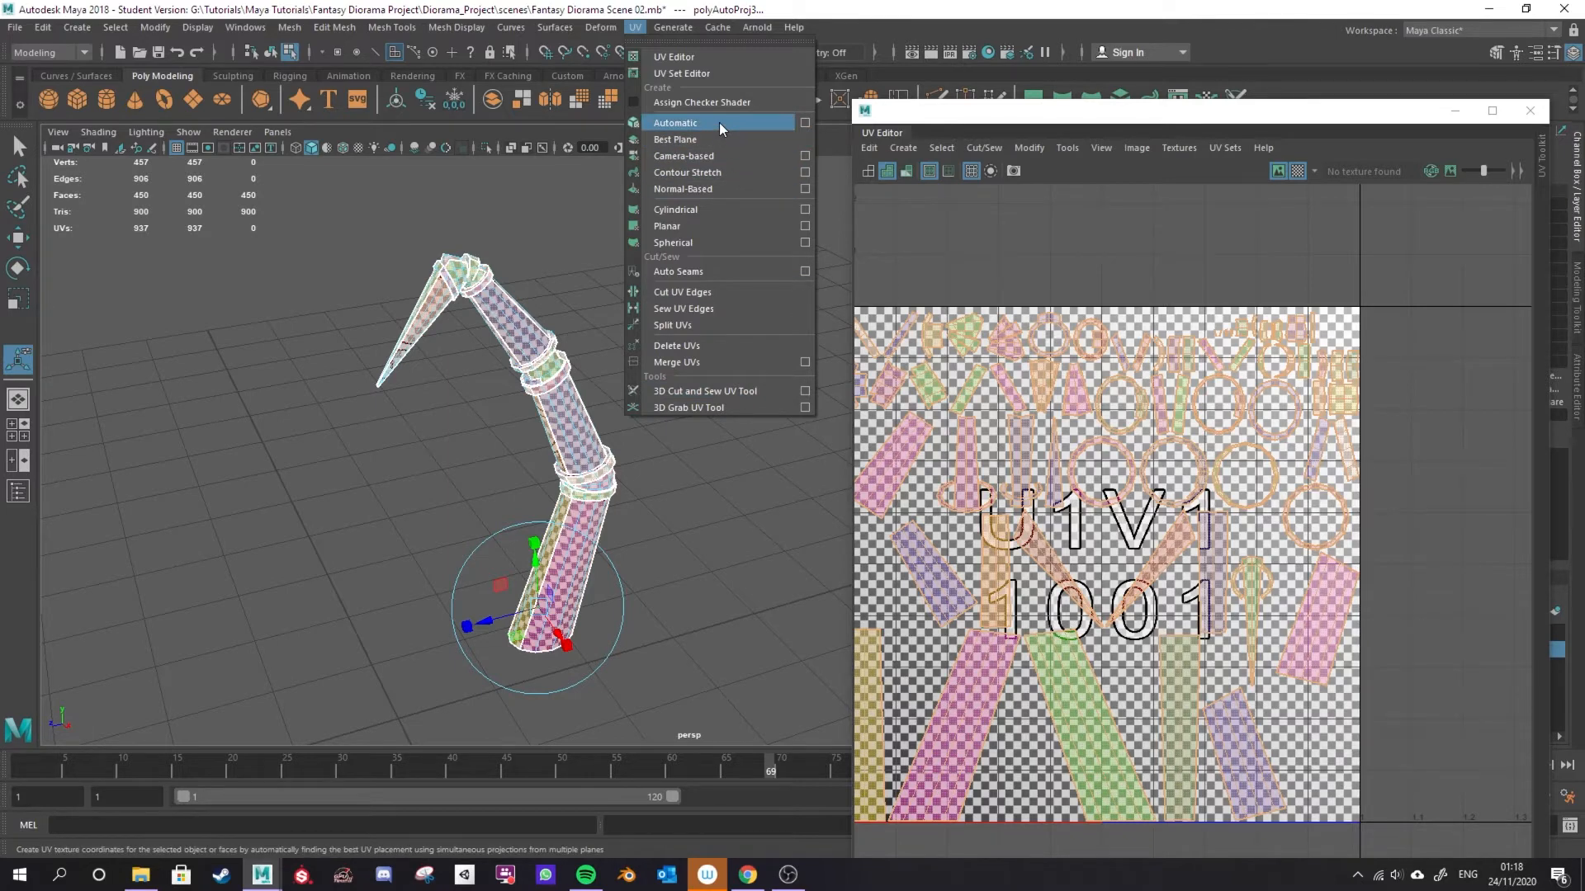
{"action": "left_click", "coordinate": [702, 151]}
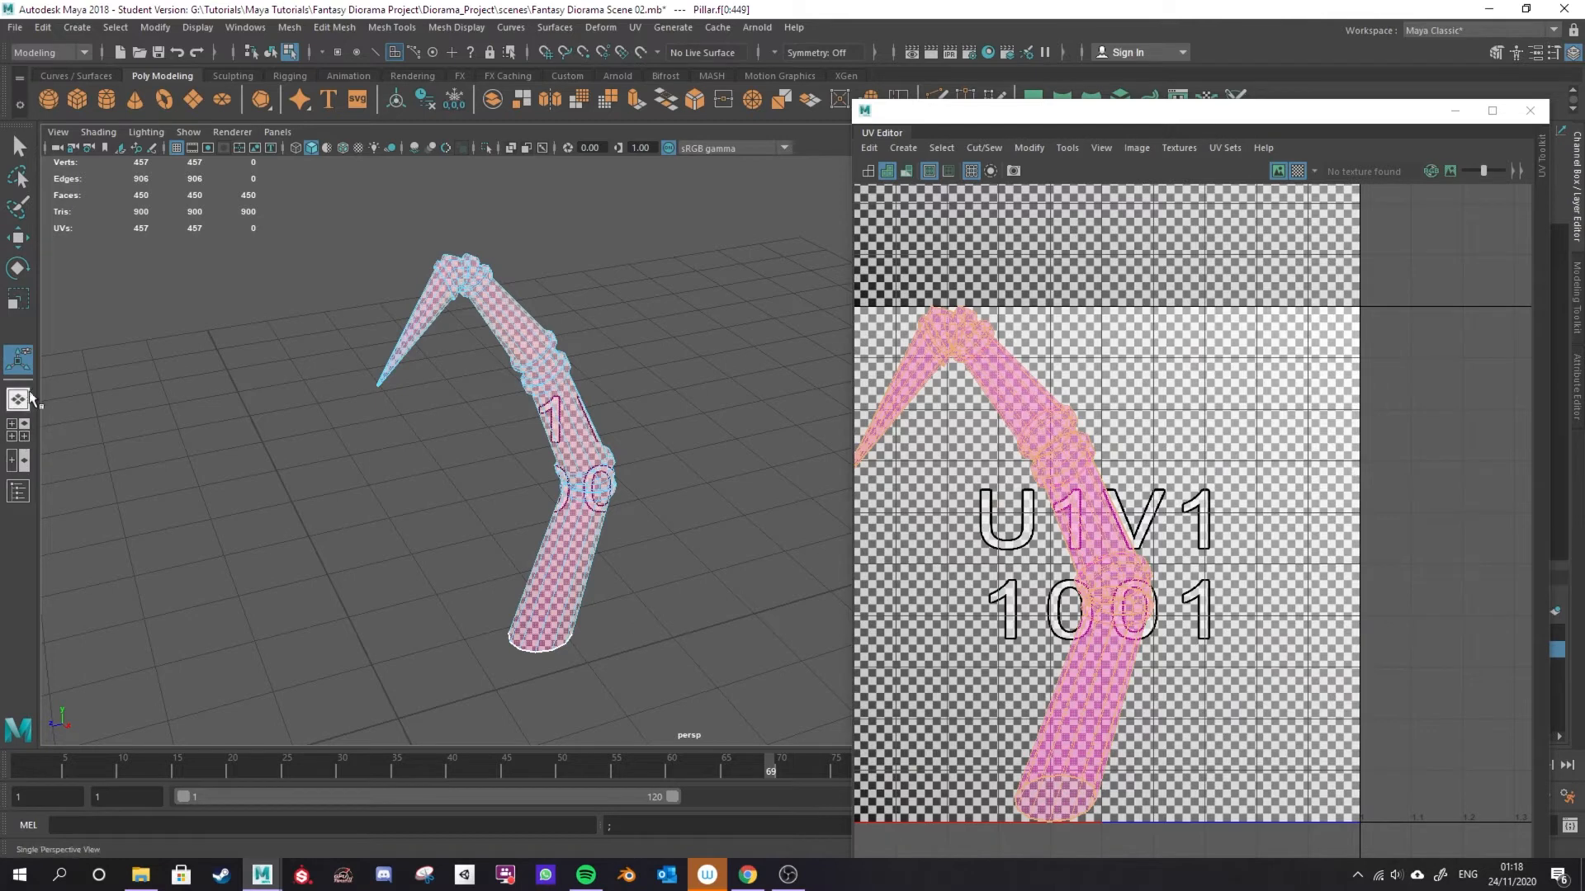
Cut the Pillar's UVs around its rings and lengthwise with the 3D Cut and Sew UV Tool, and unfold the lowest section's shell.
{"action": "left_click", "coordinate": [635, 27]}
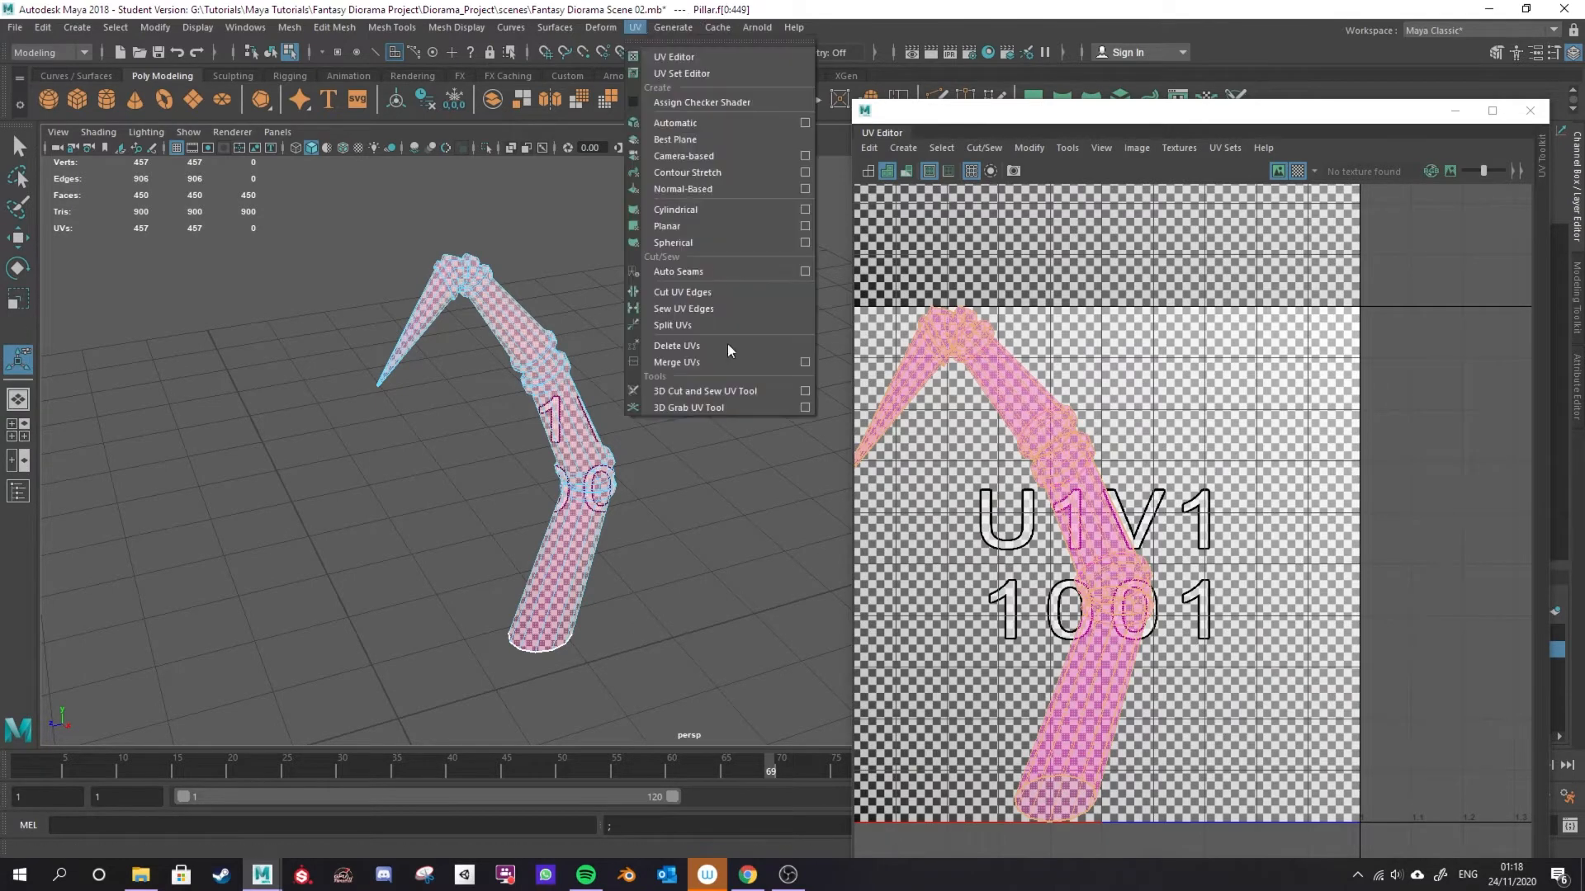
{"action": "left_click", "coordinate": [705, 391]}
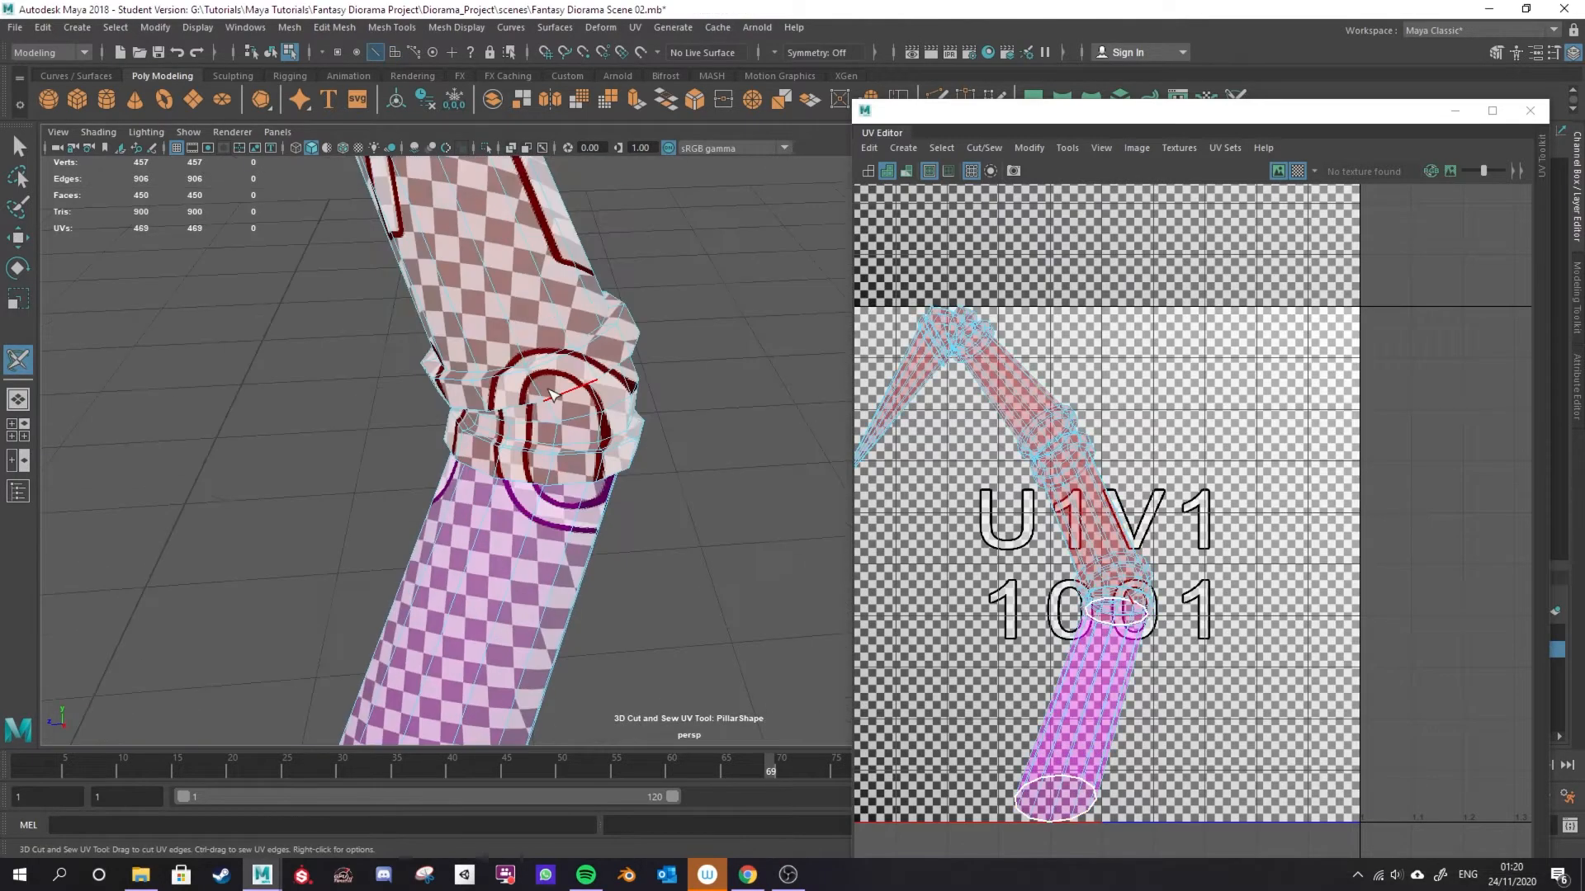
{"action": "left_click_drag", "start_coordinate": [463, 578], "coordinate": [544, 651], "text": "alt"}
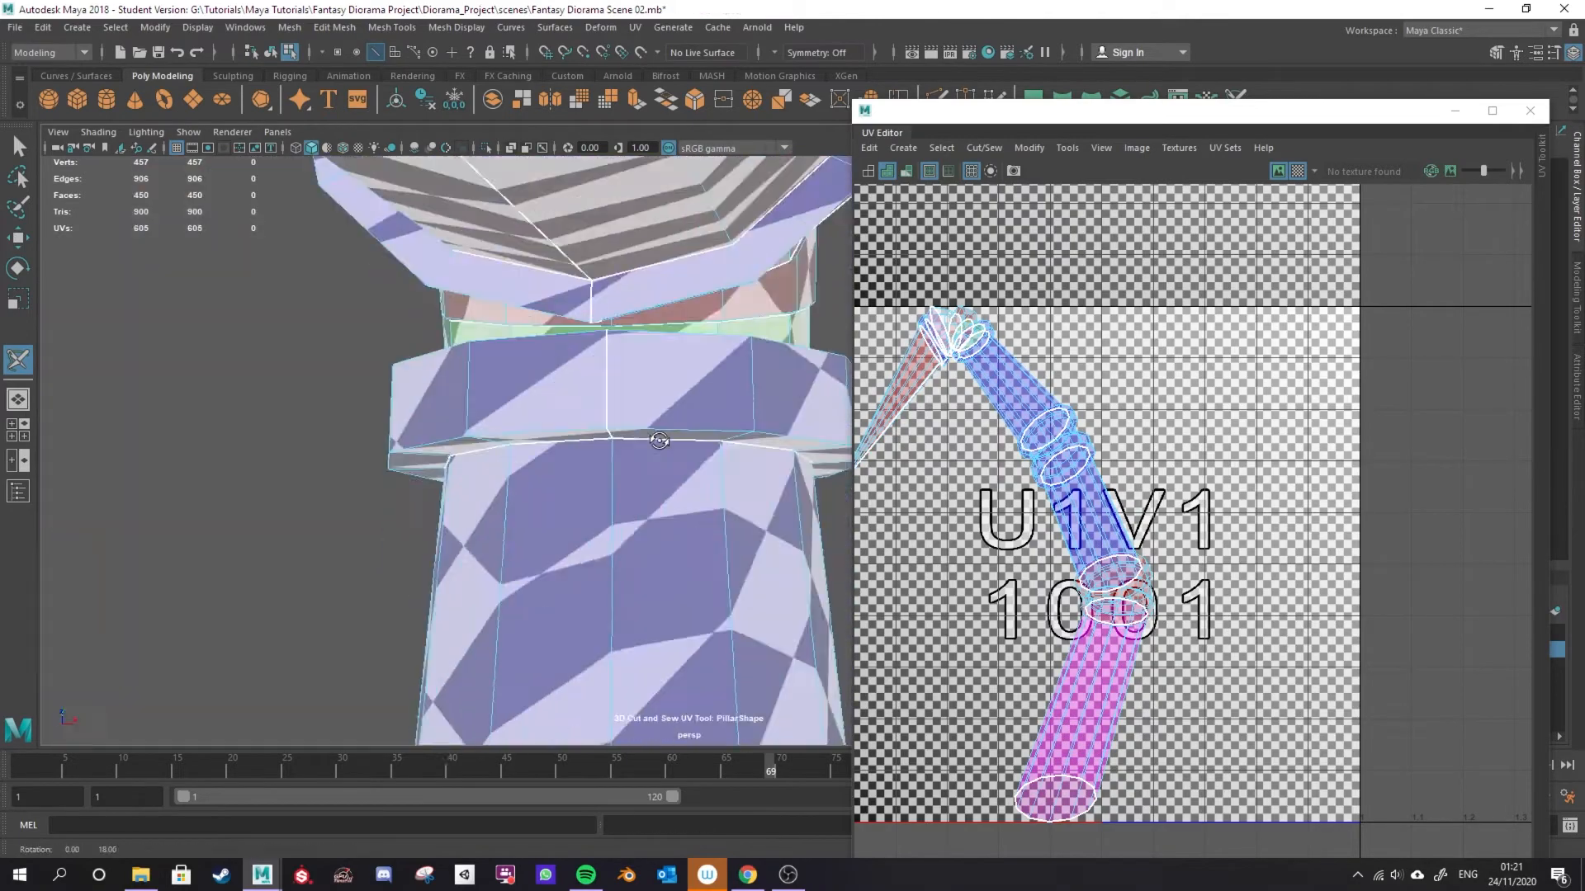
{"action": "middle_click_drag", "start_coordinate": [619, 611], "coordinate": [620, 543], "text": "alt"}
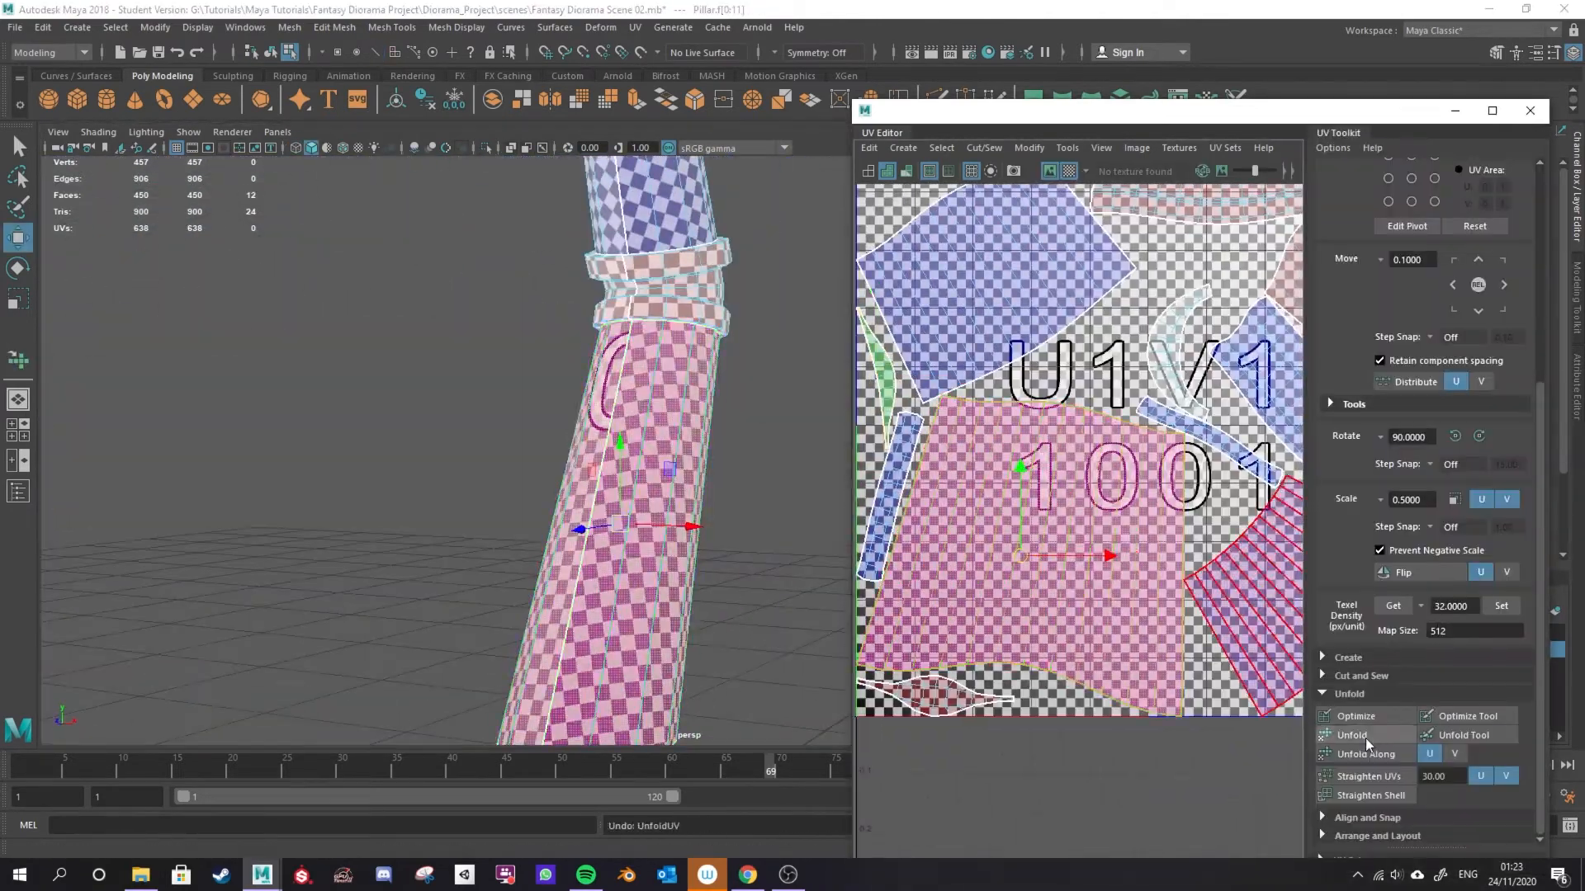
{"action": "left_click", "coordinate": [1365, 738]}
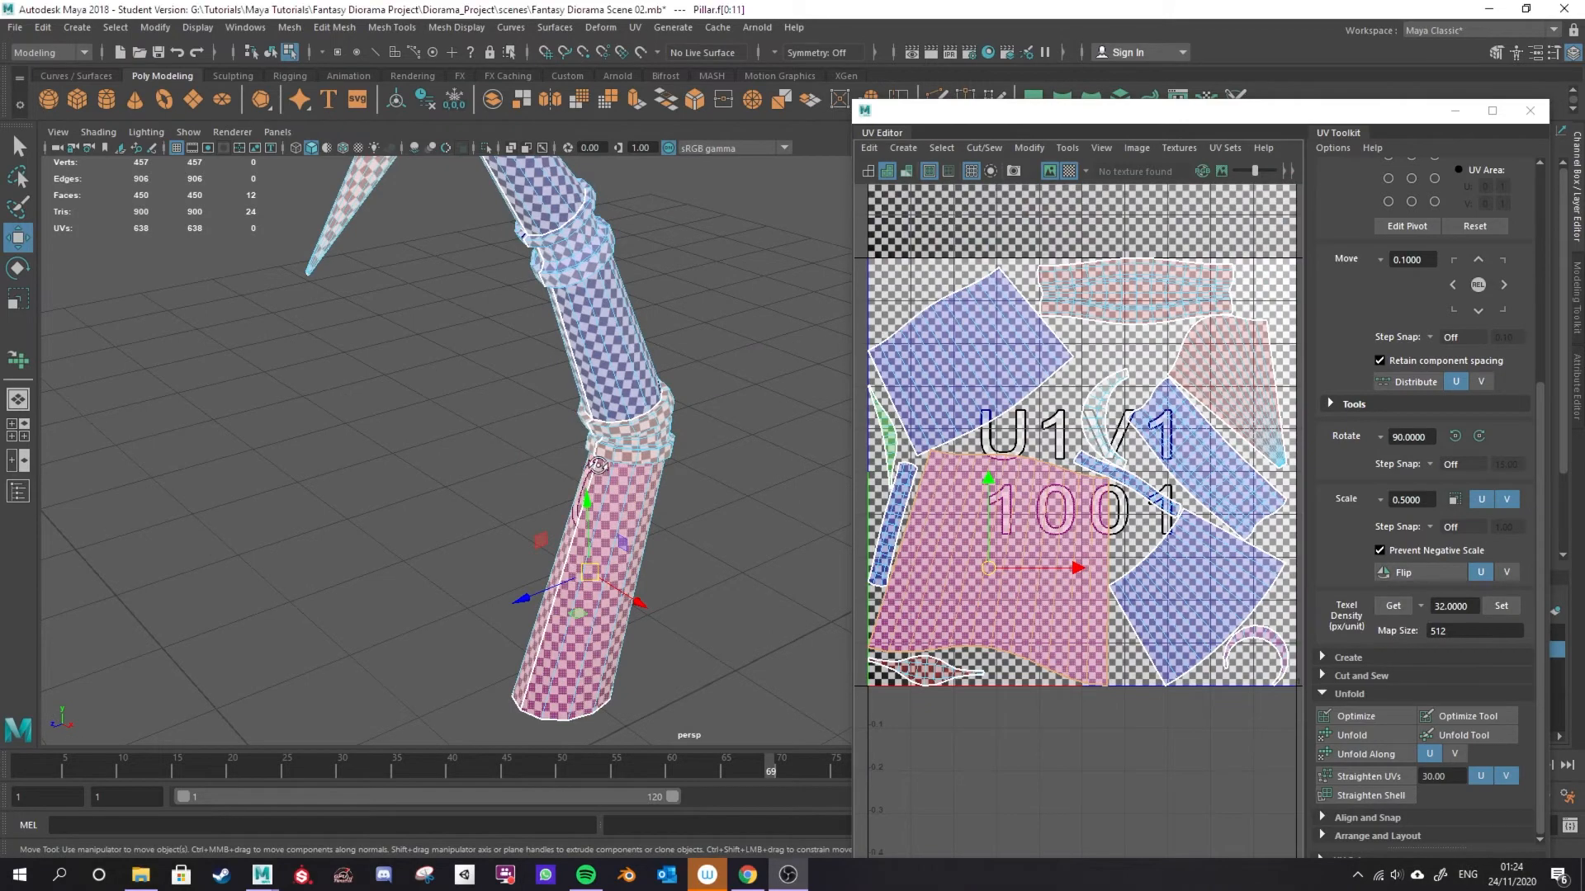
Examine the checker pattern and seams along the Pillar's sections and rings, matching them to their UV shells.
{"action": "mouse_move", "coordinate": [598, 465]}
{"action": "left_mouse_down", "text": "alt"}
{"action": "mouse_move", "coordinate": [718, 442]}
{"action": "mouse_move", "coordinate": [611, 479]}
{"action": "left_mouse_up", "text": "alt"}
{"action": "middle_click_drag", "start_coordinate": [675, 513], "coordinate": [711, 399], "text": "alt"}
{"action": "scroll", "coordinate": [711, 399], "scroll_direction": "up", "scroll_amount": 3}
{"action": "left_click_drag", "start_coordinate": [545, 558], "coordinate": [692, 345], "text": "alt"}
{"action": "middle_click_drag", "start_coordinate": [692, 345], "coordinate": [619, 601], "text": "alt"}
{"action": "left_click_drag", "start_coordinate": [619, 601], "coordinate": [671, 617], "text": "alt"}
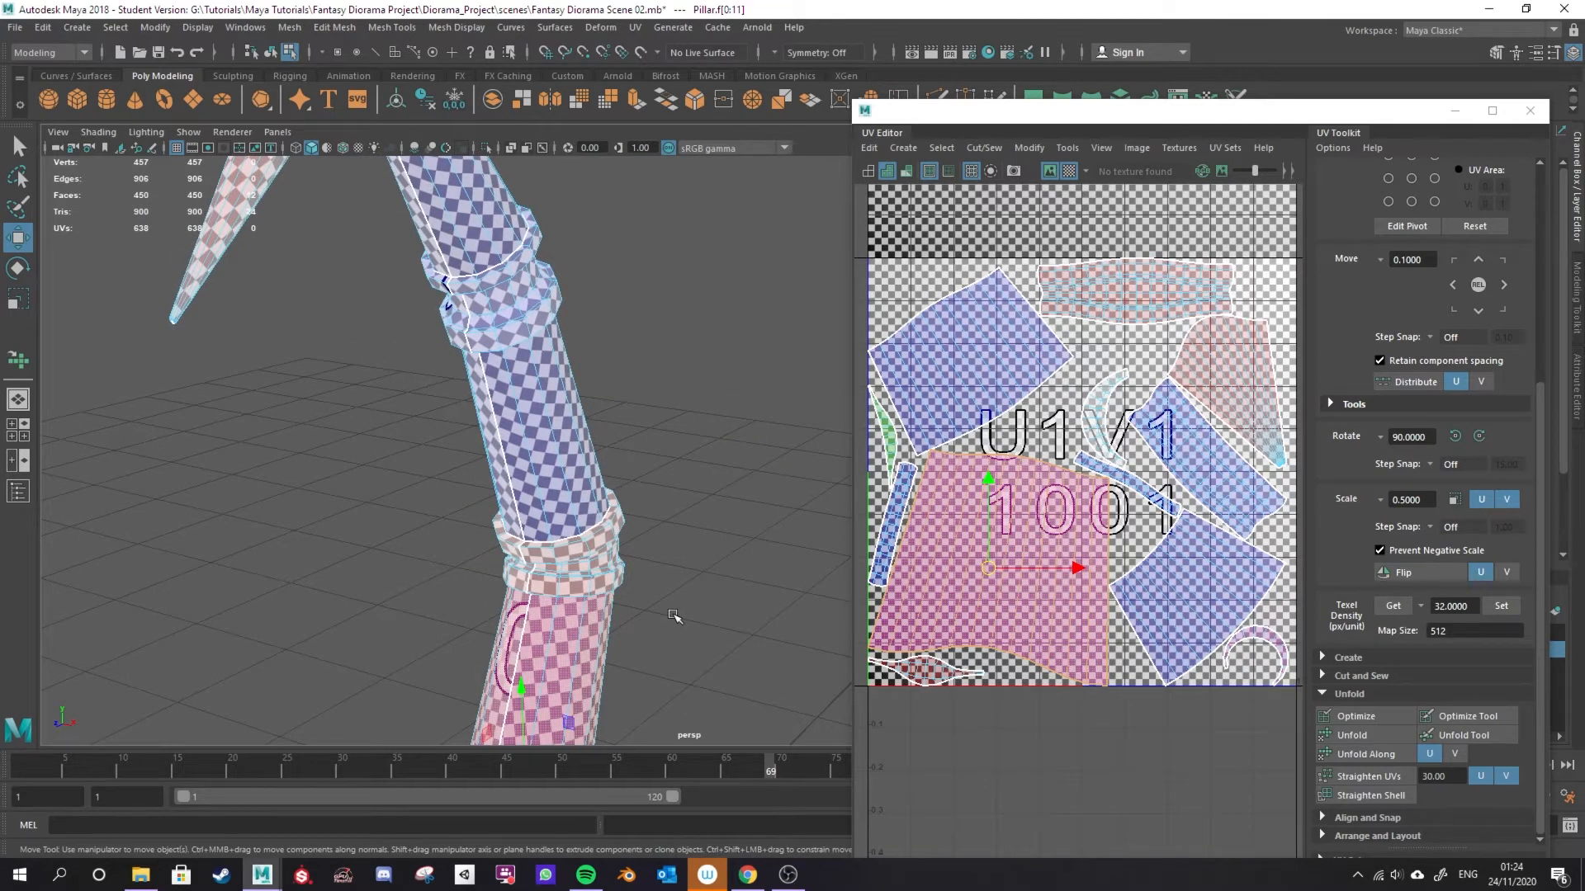
{"action": "left_click", "coordinate": [522, 520]}
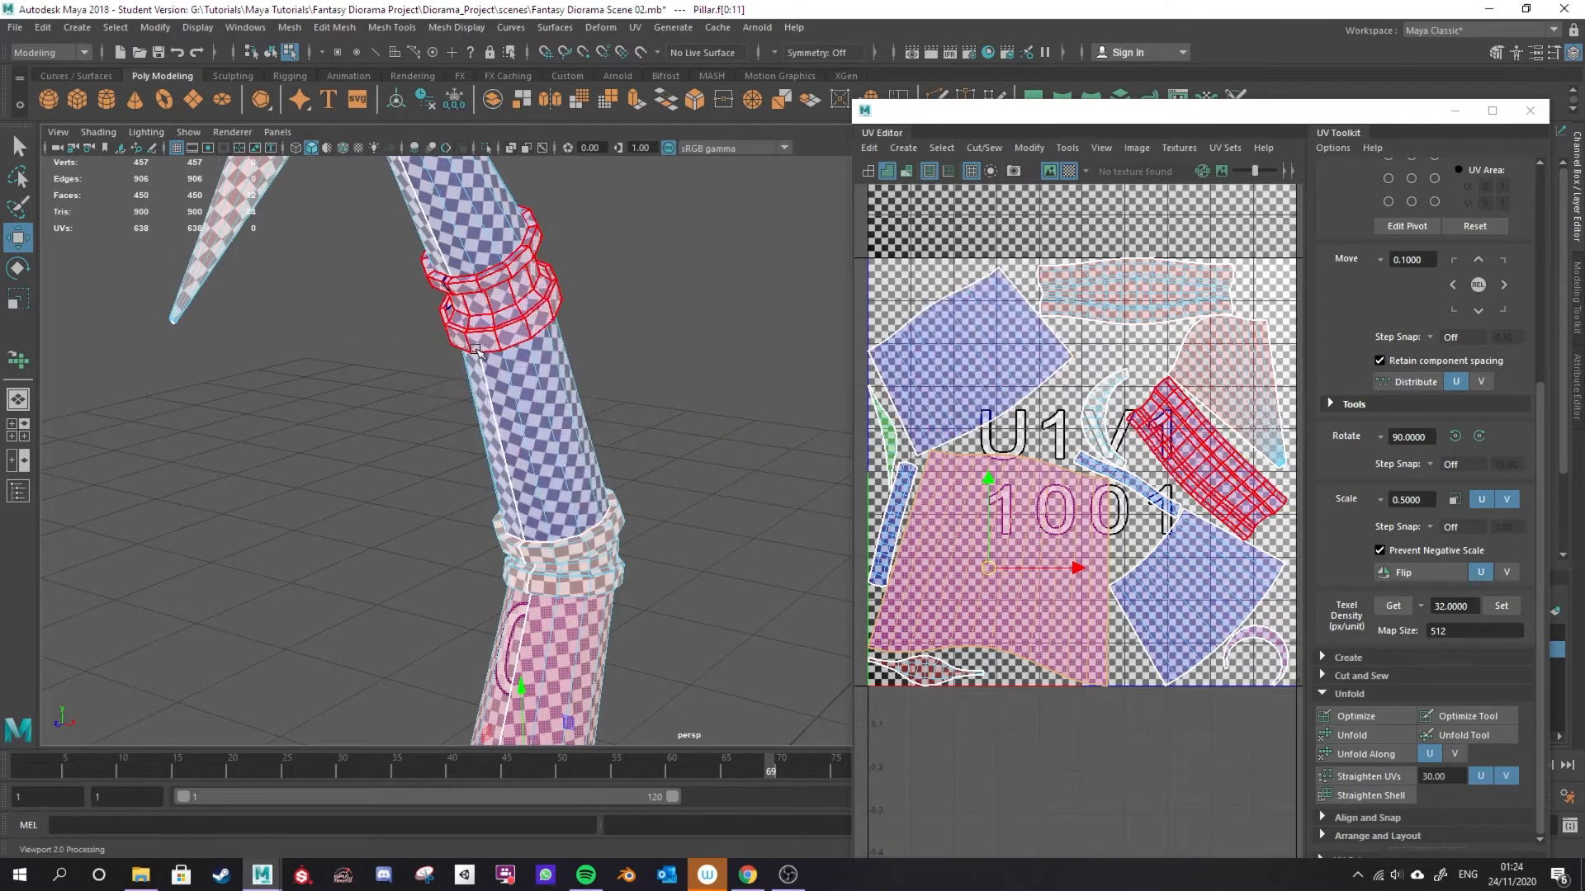
{"action": "scroll", "coordinate": [805, 475], "scroll_direction": "down", "scroll_amount": 5}
{"action": "left_click_drag", "start_coordinate": [757, 435], "coordinate": [731, 363], "text": "alt"}
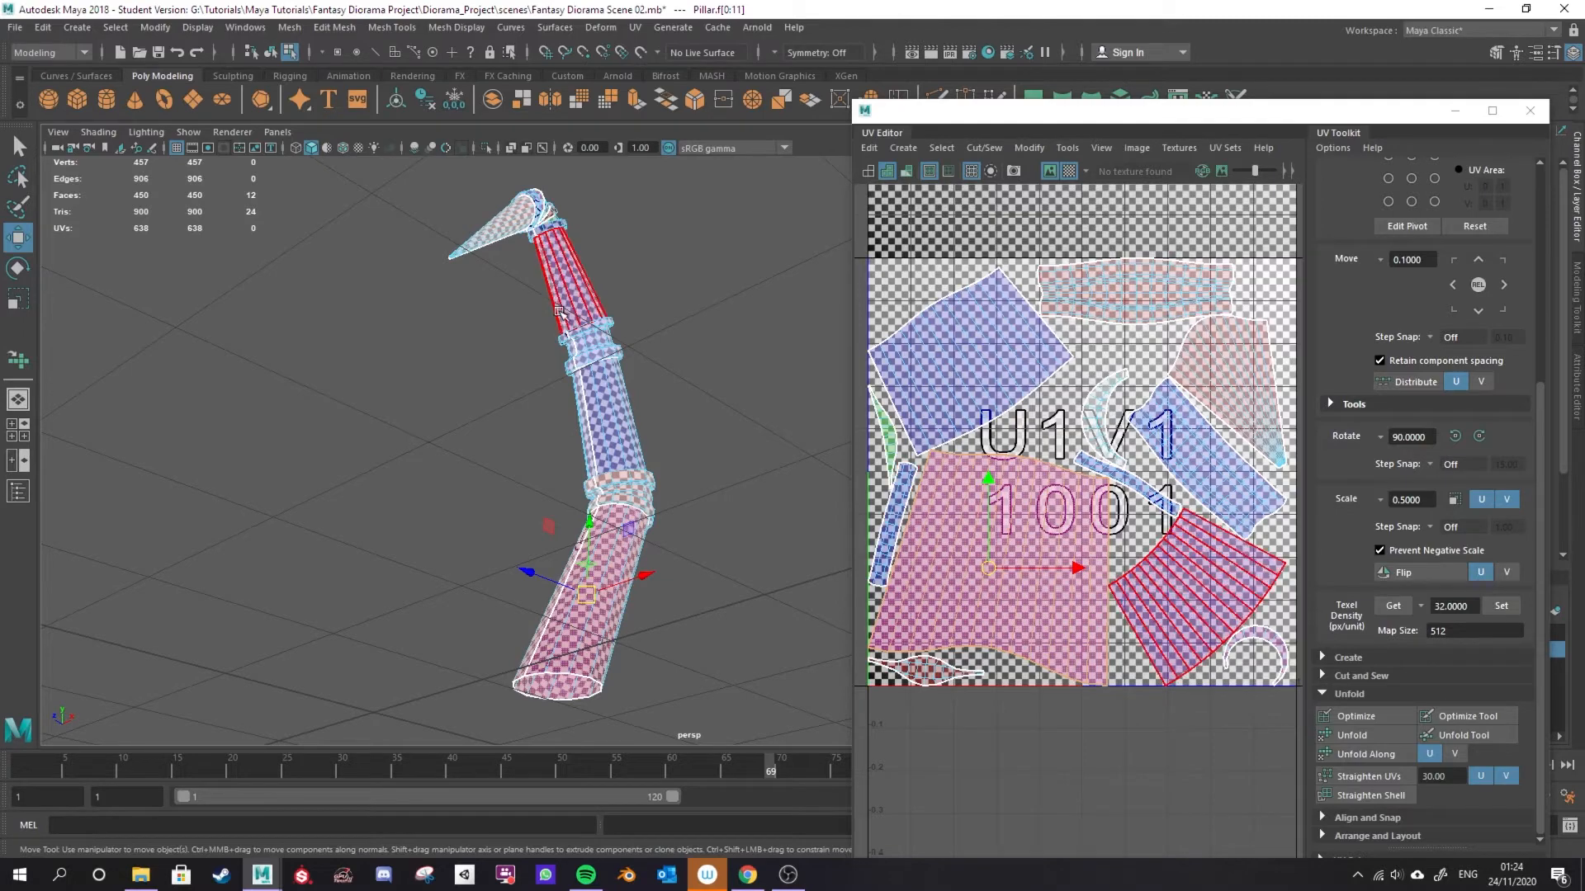
Rotate the UV shell of the Pillar's lowest section slightly so its lengthwise edges stand upright.
{"action": "left_click_drag", "start_coordinate": [540, 421], "coordinate": [523, 489], "text": "alt"}
{"action": "left_click_drag", "start_coordinate": [751, 565], "coordinate": [683, 573], "text": "alt"}
{"action": "scroll", "coordinate": [476, 599], "scroll_direction": "up", "scroll_amount": 6}
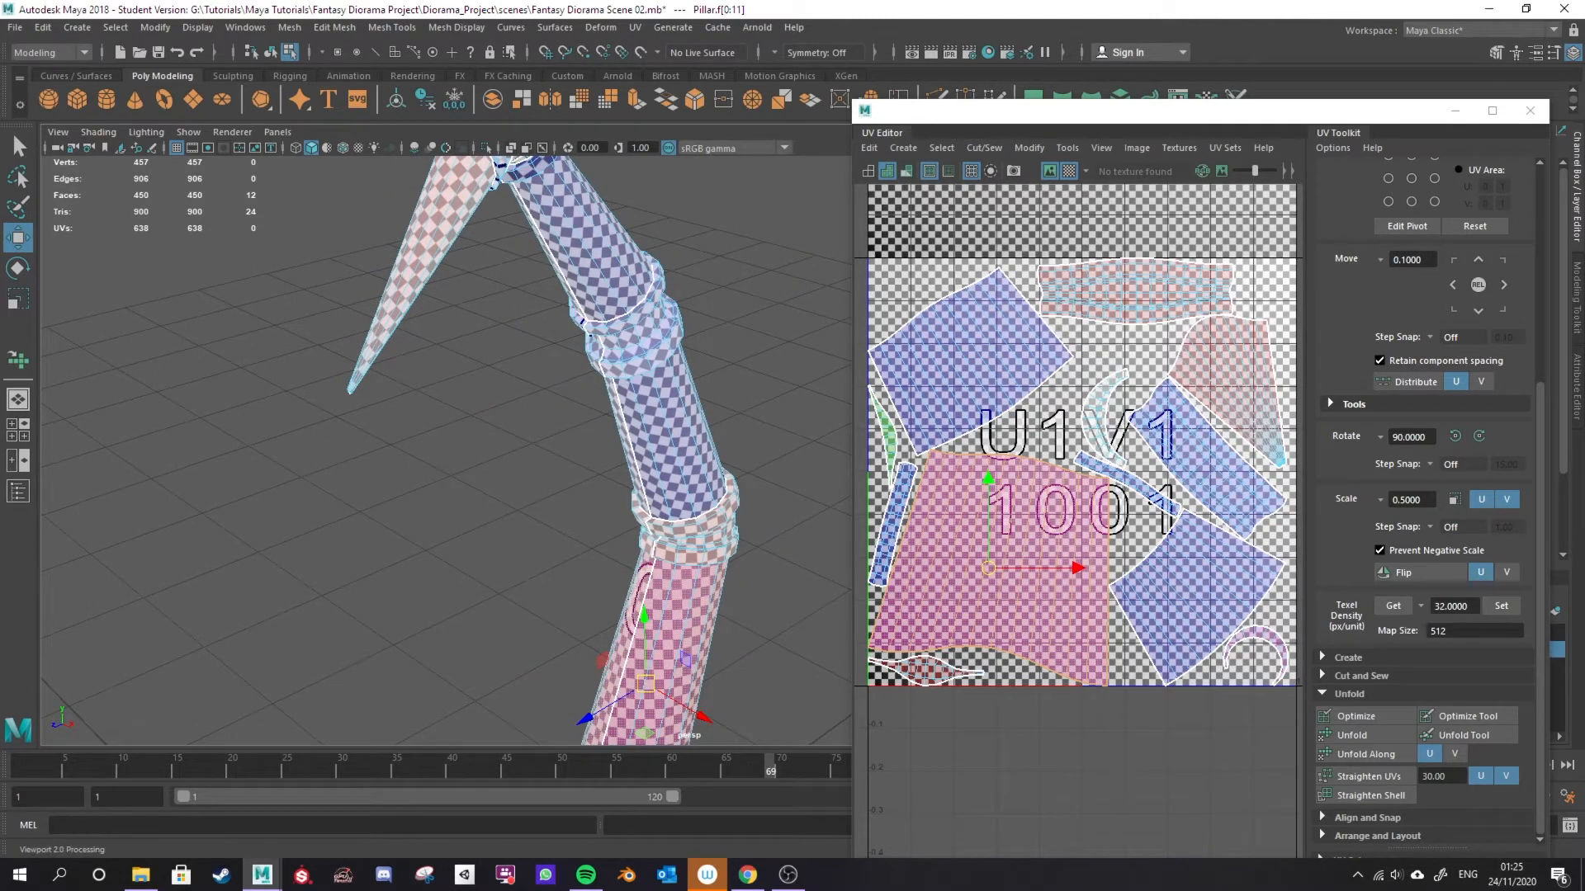
{"action": "left_click_drag", "start_coordinate": [570, 697], "coordinate": [525, 543], "text": "alt"}
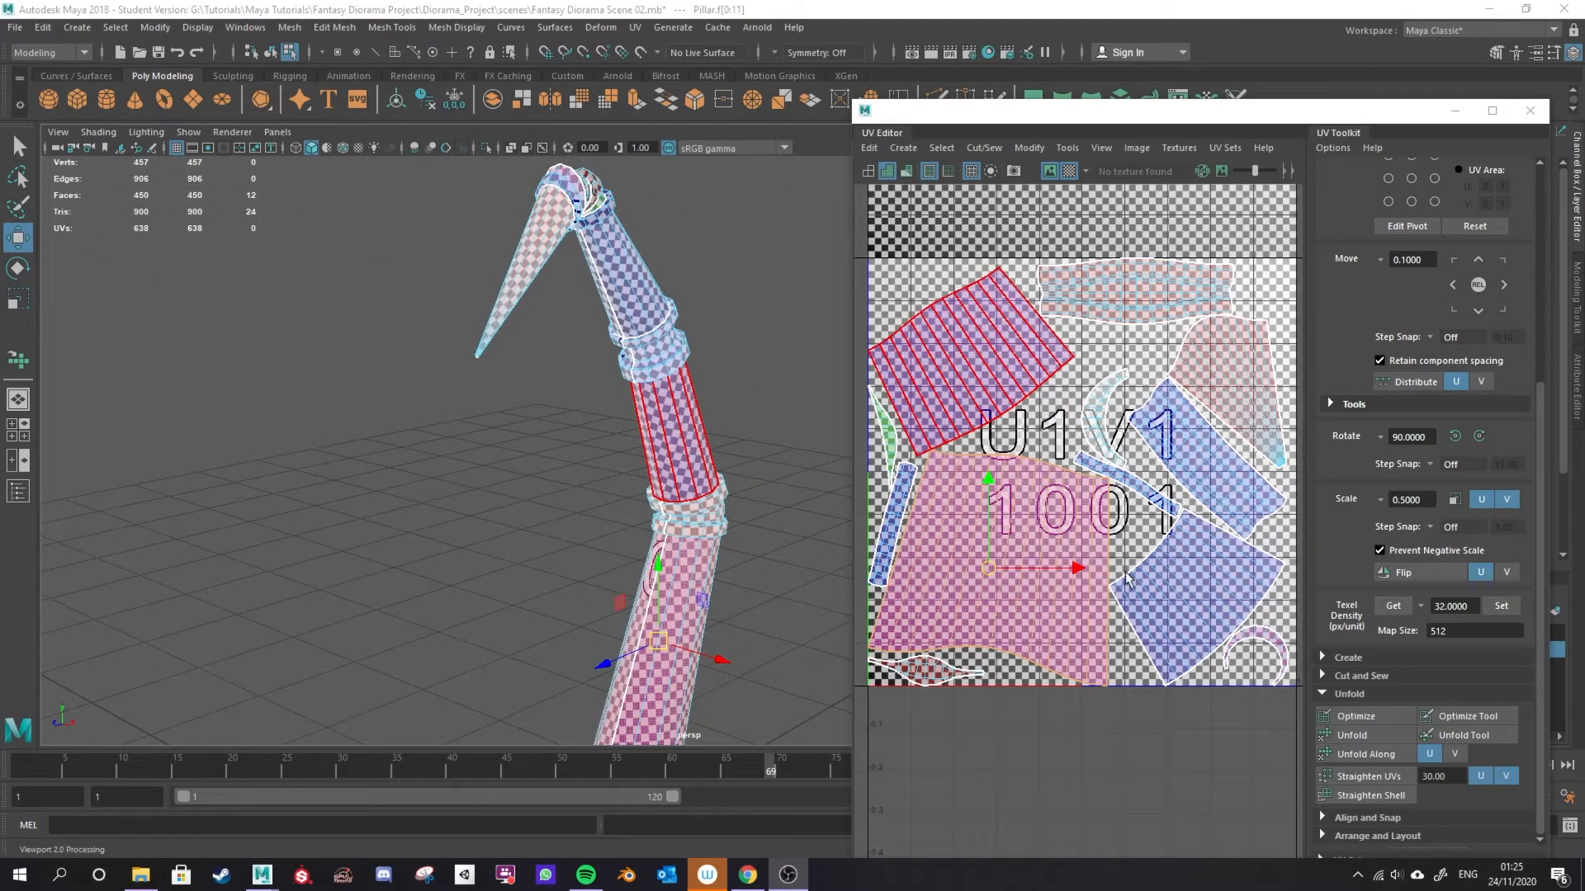
{"action": "scroll", "coordinate": [1064, 597], "scroll_direction": "up", "scroll_amount": 2}
{"action": "middle_click_drag", "start_coordinate": [617, 581], "coordinate": [532, 440], "text": "alt"}
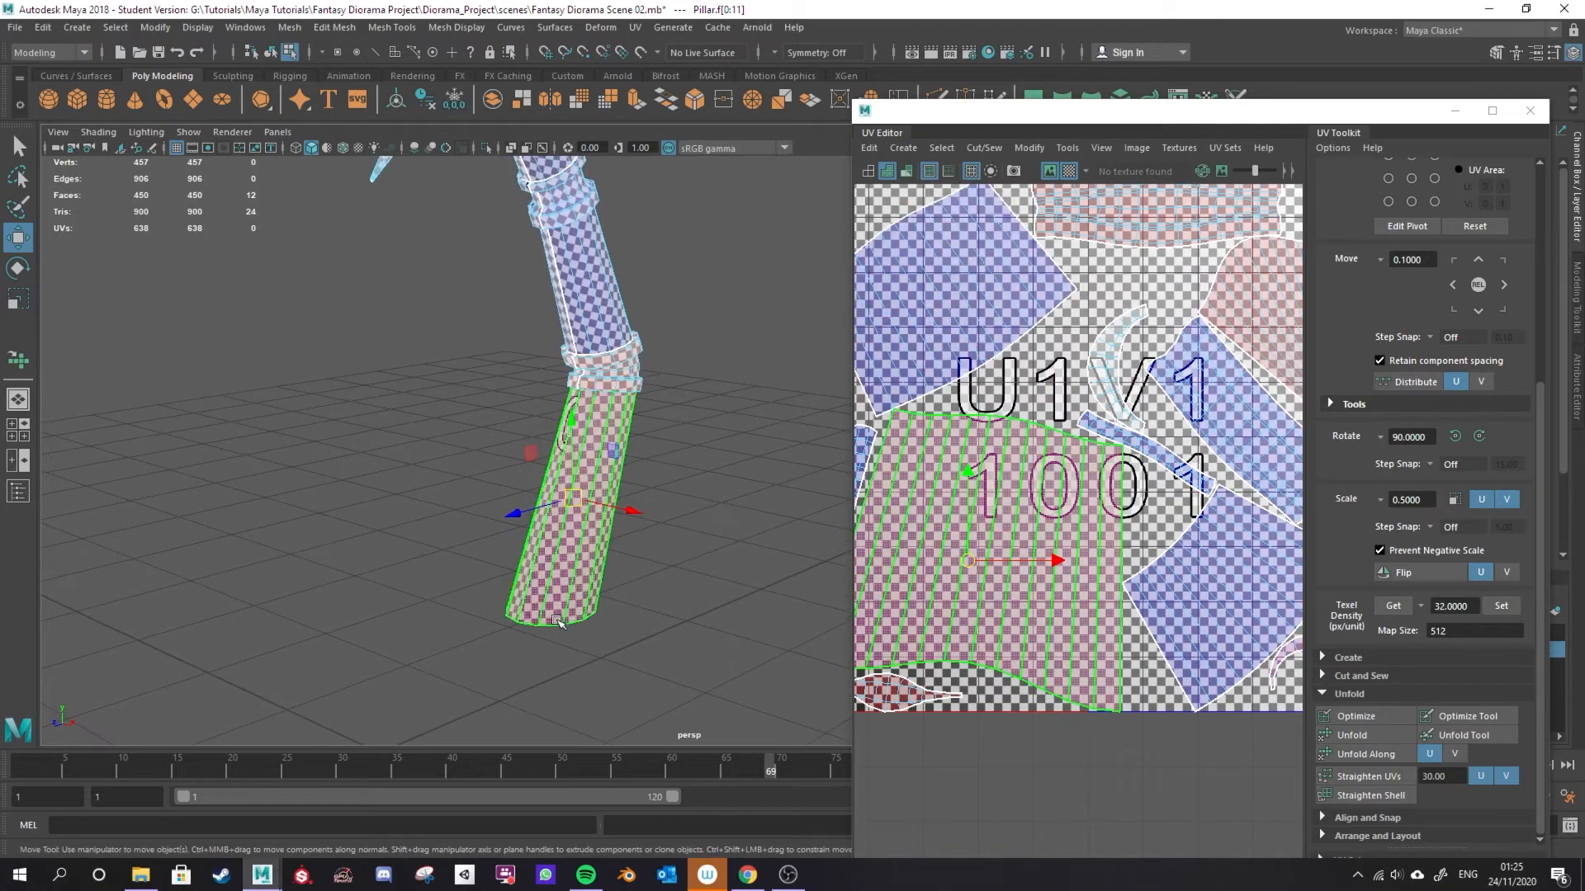
{"action": "scroll", "coordinate": [558, 622], "scroll_direction": "up", "scroll_amount": 3}
{"action": "scroll", "coordinate": [1024, 642], "scroll_direction": "up", "scroll_amount": 3}
{"action": "middle_click_drag", "start_coordinate": [1022, 641], "coordinate": [1134, 676], "text": "alt"}
{"action": "scroll", "coordinate": [1121, 650], "scroll_direction": "down", "scroll_amount": 1}
{"action": "key", "text": "e"}
{"action": "mouse_move", "coordinate": [1138, 544]}
{"action": "left_mouse_down"}
{"action": "mouse_move", "coordinate": [1142, 517]}
{"action": "mouse_move", "coordinate": [1147, 534]}
{"action": "left_mouse_up"}
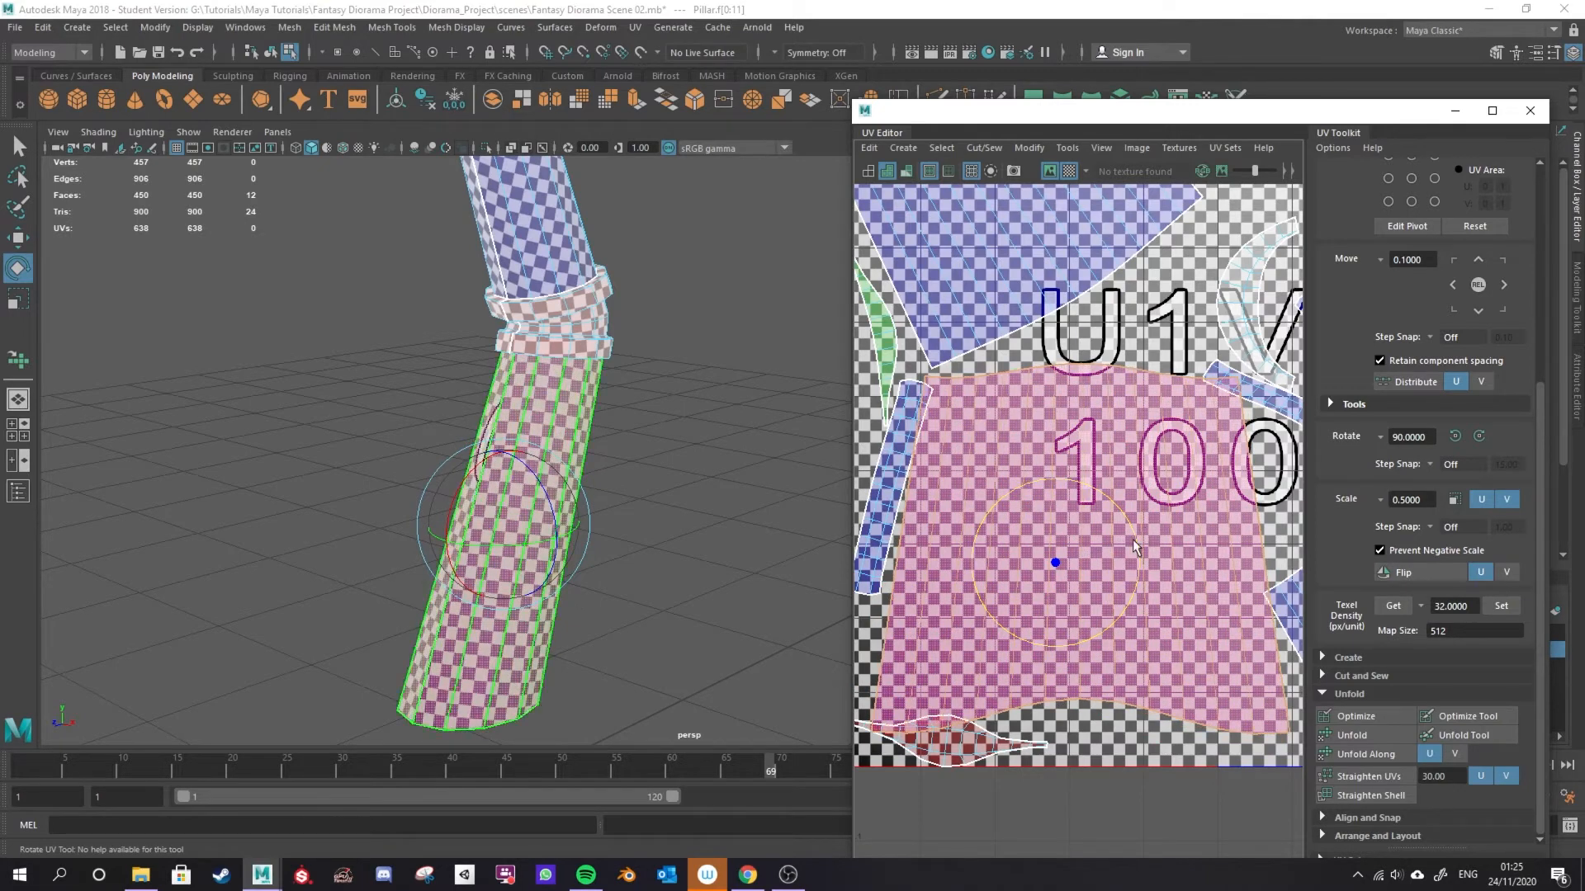
Undo the optimize attempt, fine-tune the lowest section shell's rotation, and straighten its UVs along U and V with a 30.00 angle limit.
{"action": "left_click", "coordinate": [1352, 736]}
{"action": "key", "text": "ctrl+z"}
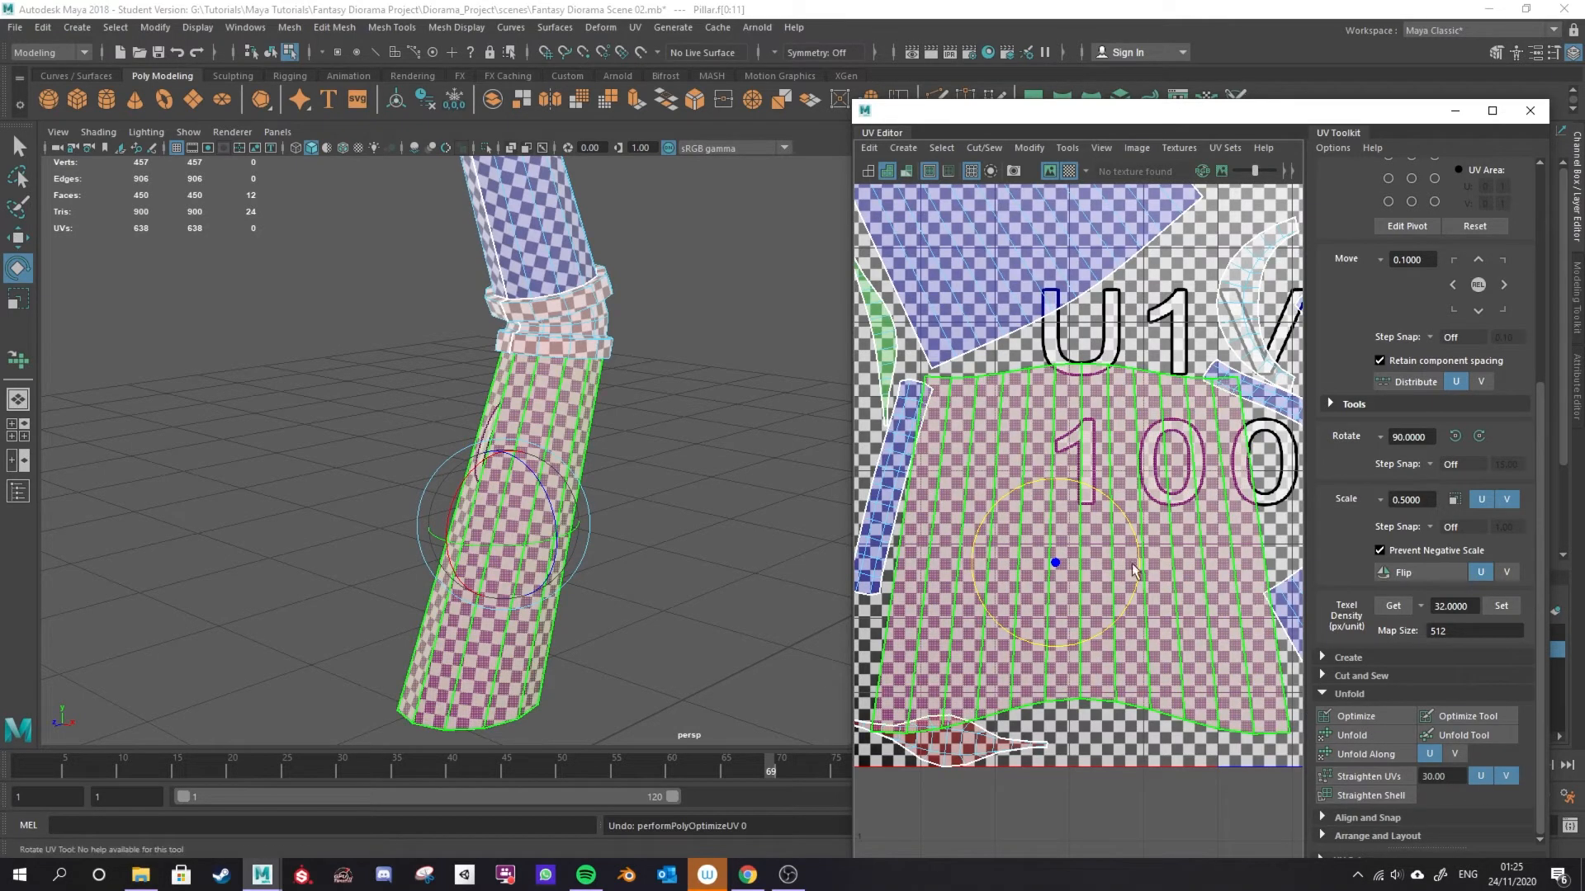
{"action": "left_click_drag", "start_coordinate": [1134, 533], "coordinate": [1152, 526]}
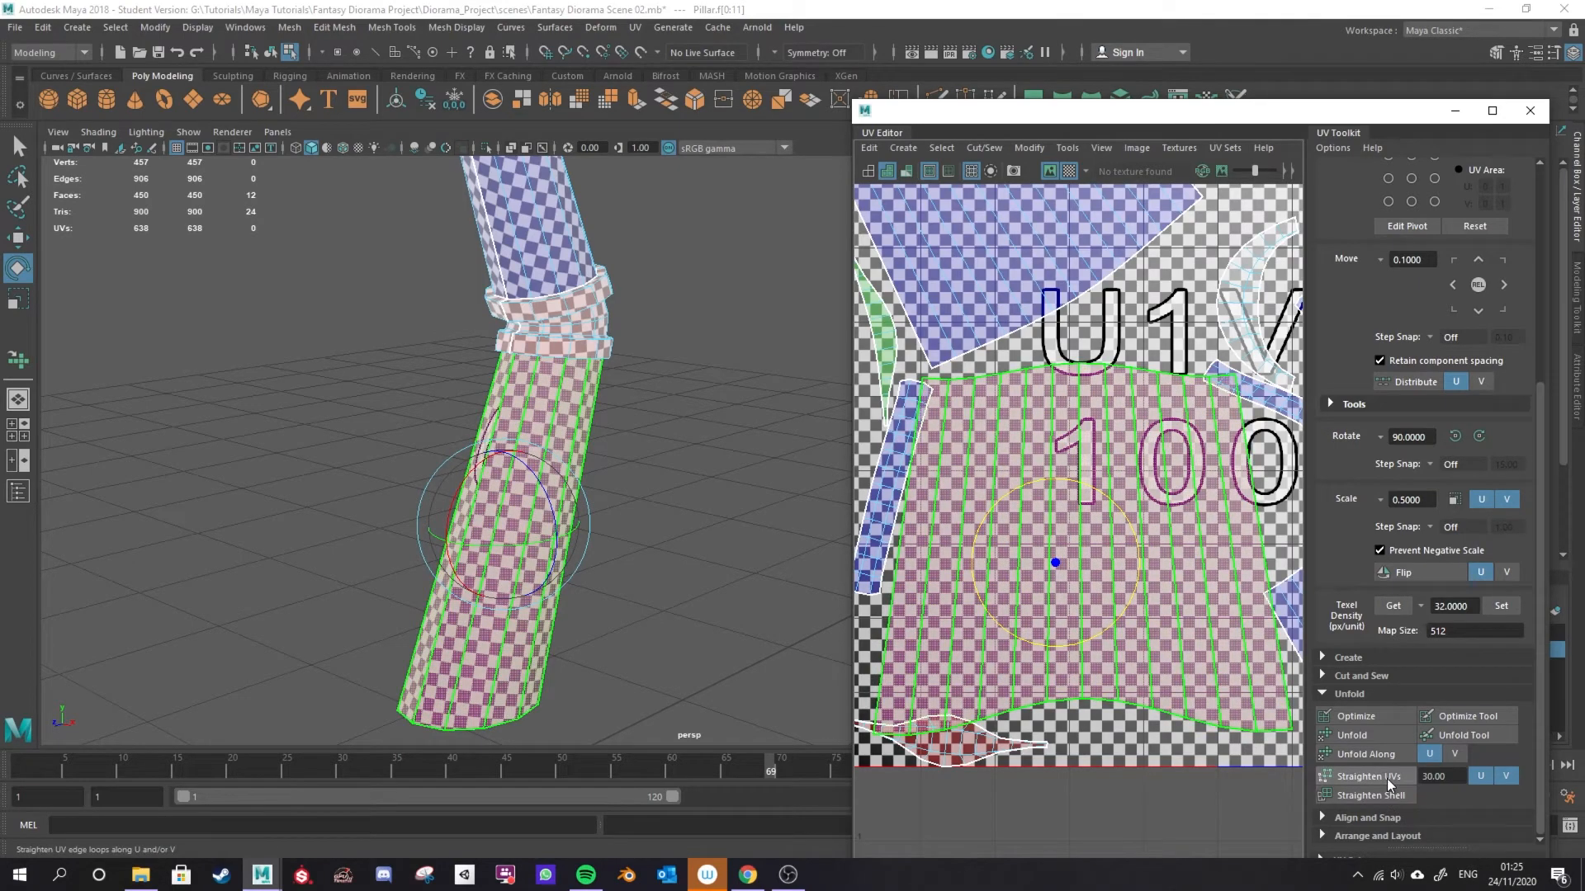
{"action": "left_click", "coordinate": [1390, 780]}
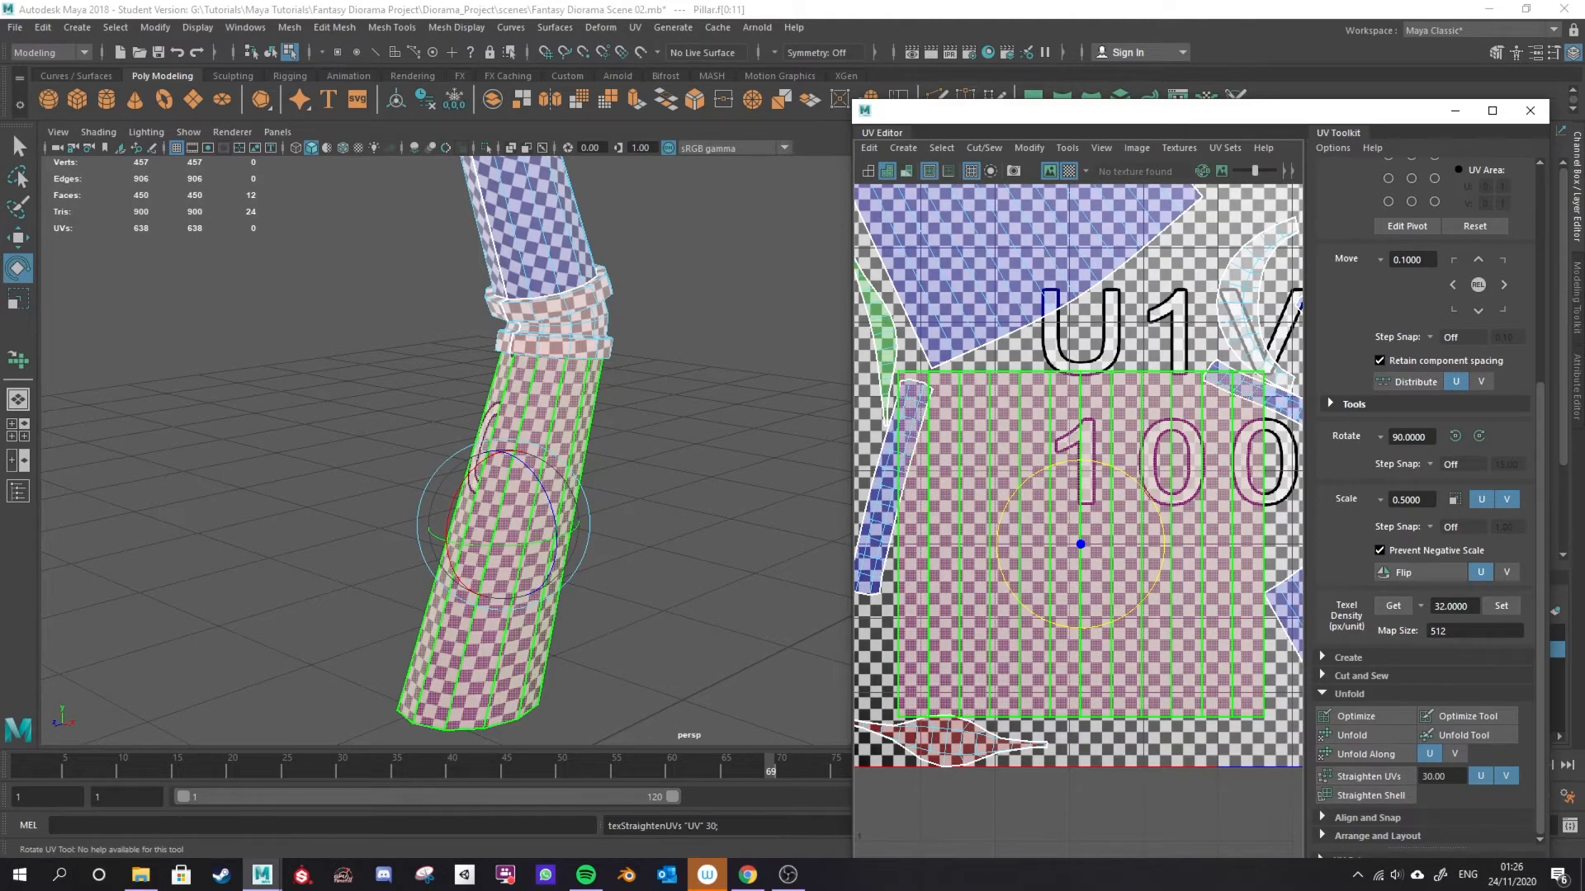
Rotate the UV shell of the section above the lowest ring until level, and straighten its UVs along U and V.
{"action": "middle_click_drag", "start_coordinate": [1088, 416], "coordinate": [1095, 723], "text": "alt"}
{"action": "left_click", "coordinate": [1070, 372]}
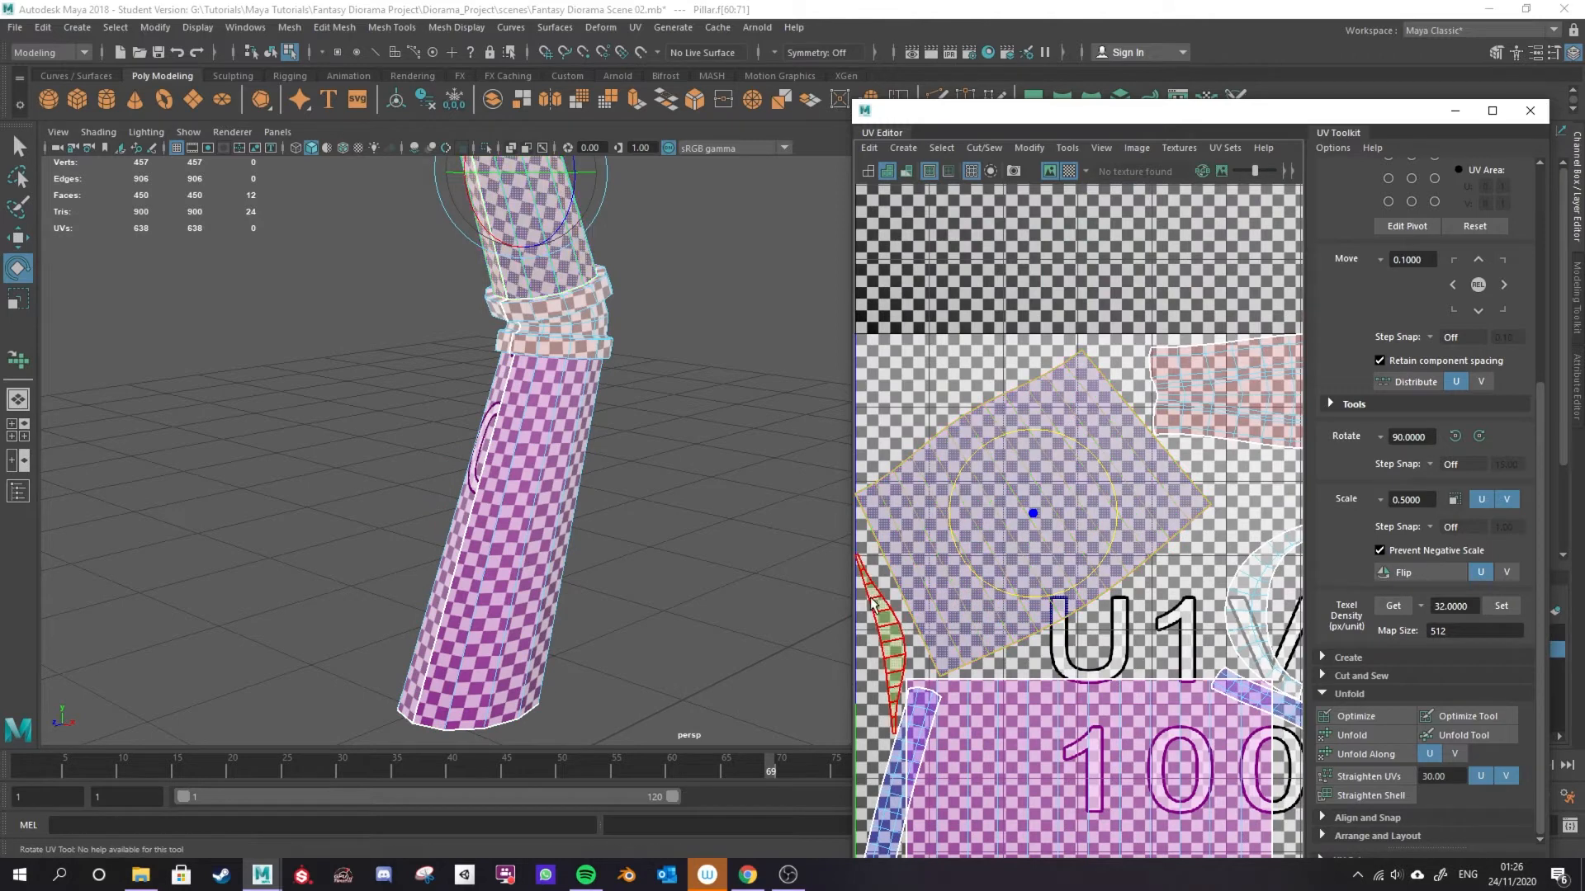
{"action": "left_click", "coordinate": [1373, 779]}
{"action": "key", "text": "ctrl+z"}
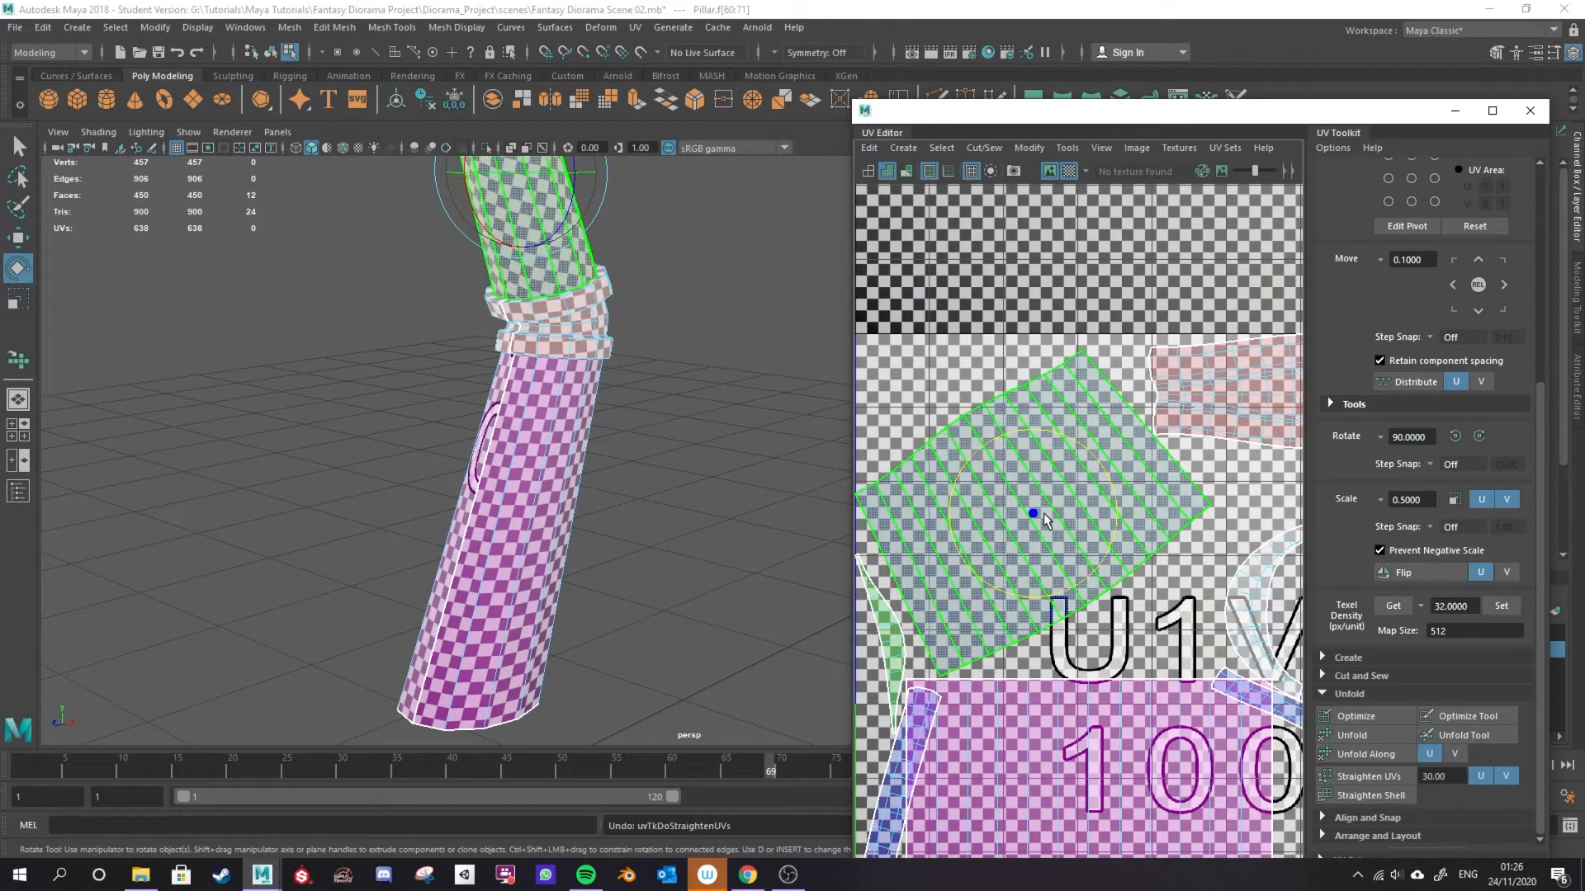
{"action": "left_click_drag", "start_coordinate": [1109, 473], "coordinate": [1136, 522]}
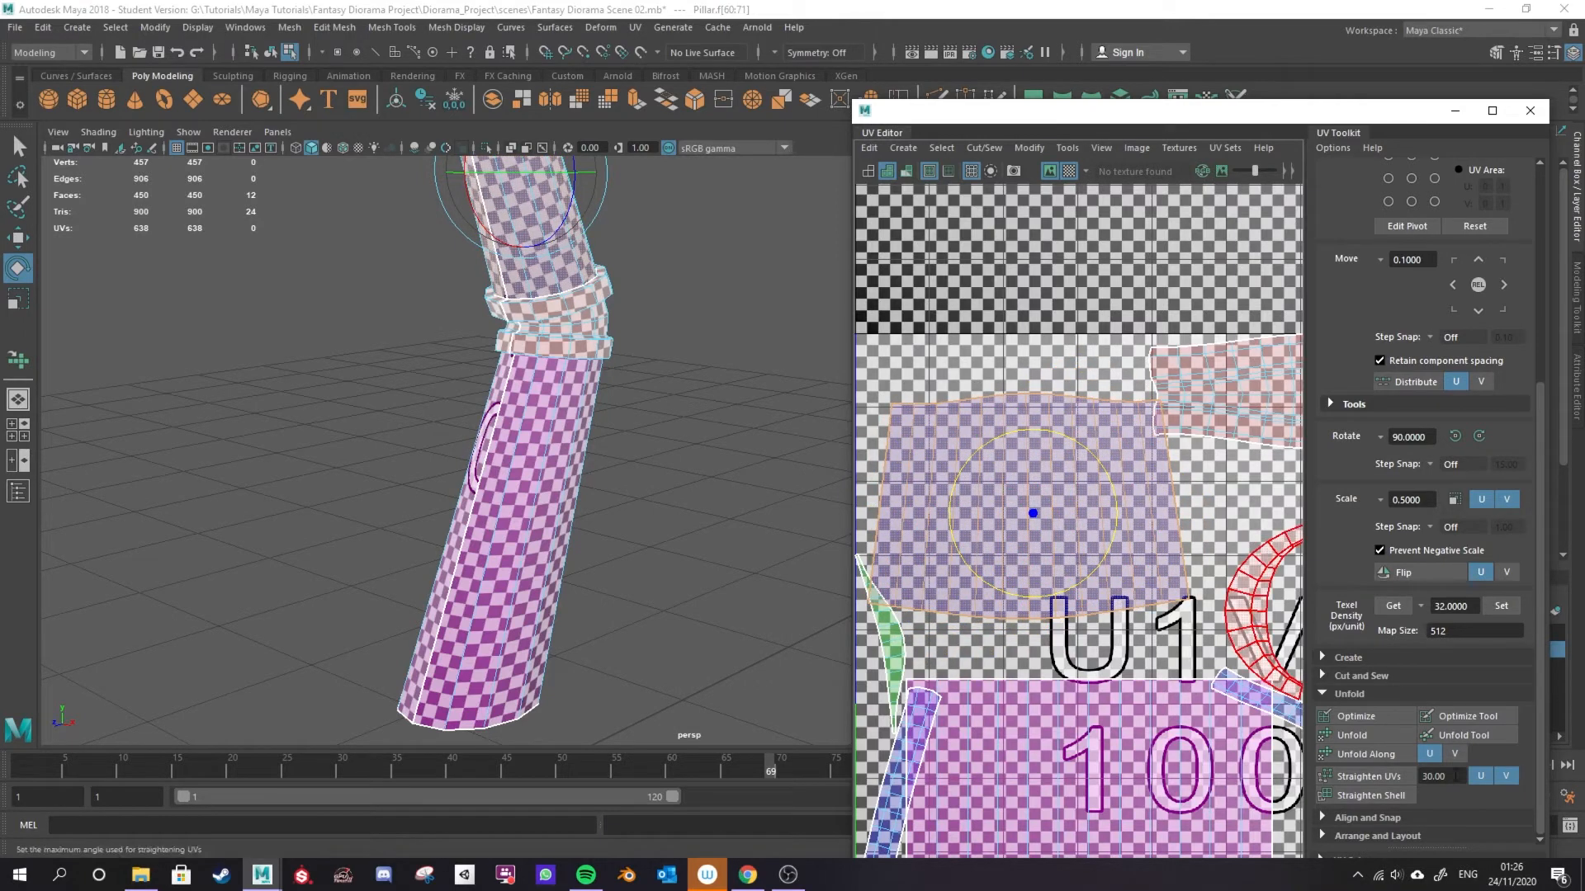
{"action": "left_click", "coordinate": [1376, 784]}
Examine the checker pattern on the Pillar's straightened sections and match the remaining UV shells to their rings and upper section.
{"action": "middle_click_drag", "start_coordinate": [600, 451], "coordinate": [612, 677], "text": "alt"}
{"action": "left_click_drag", "start_coordinate": [638, 508], "coordinate": [633, 545], "text": "alt"}
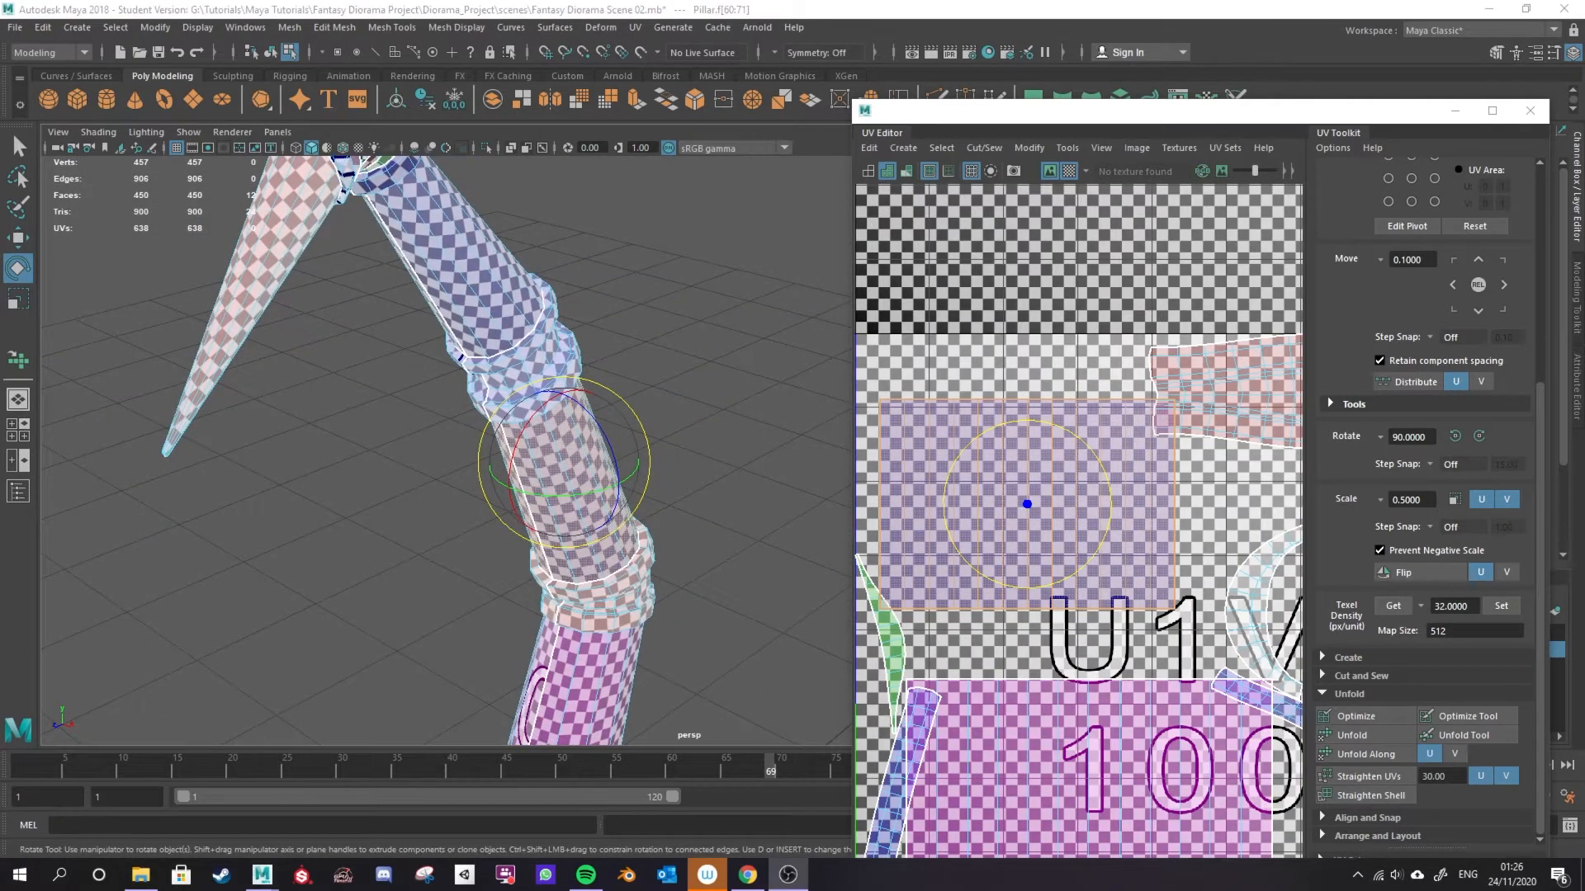
{"action": "mouse_move", "coordinate": [1031, 717]}
{"action": "middle_mouse_down", "text": "alt"}
{"action": "mouse_move", "coordinate": [1009, 582]}
{"action": "mouse_move", "coordinate": [1036, 711]}
{"action": "middle_mouse_up", "text": "alt"}
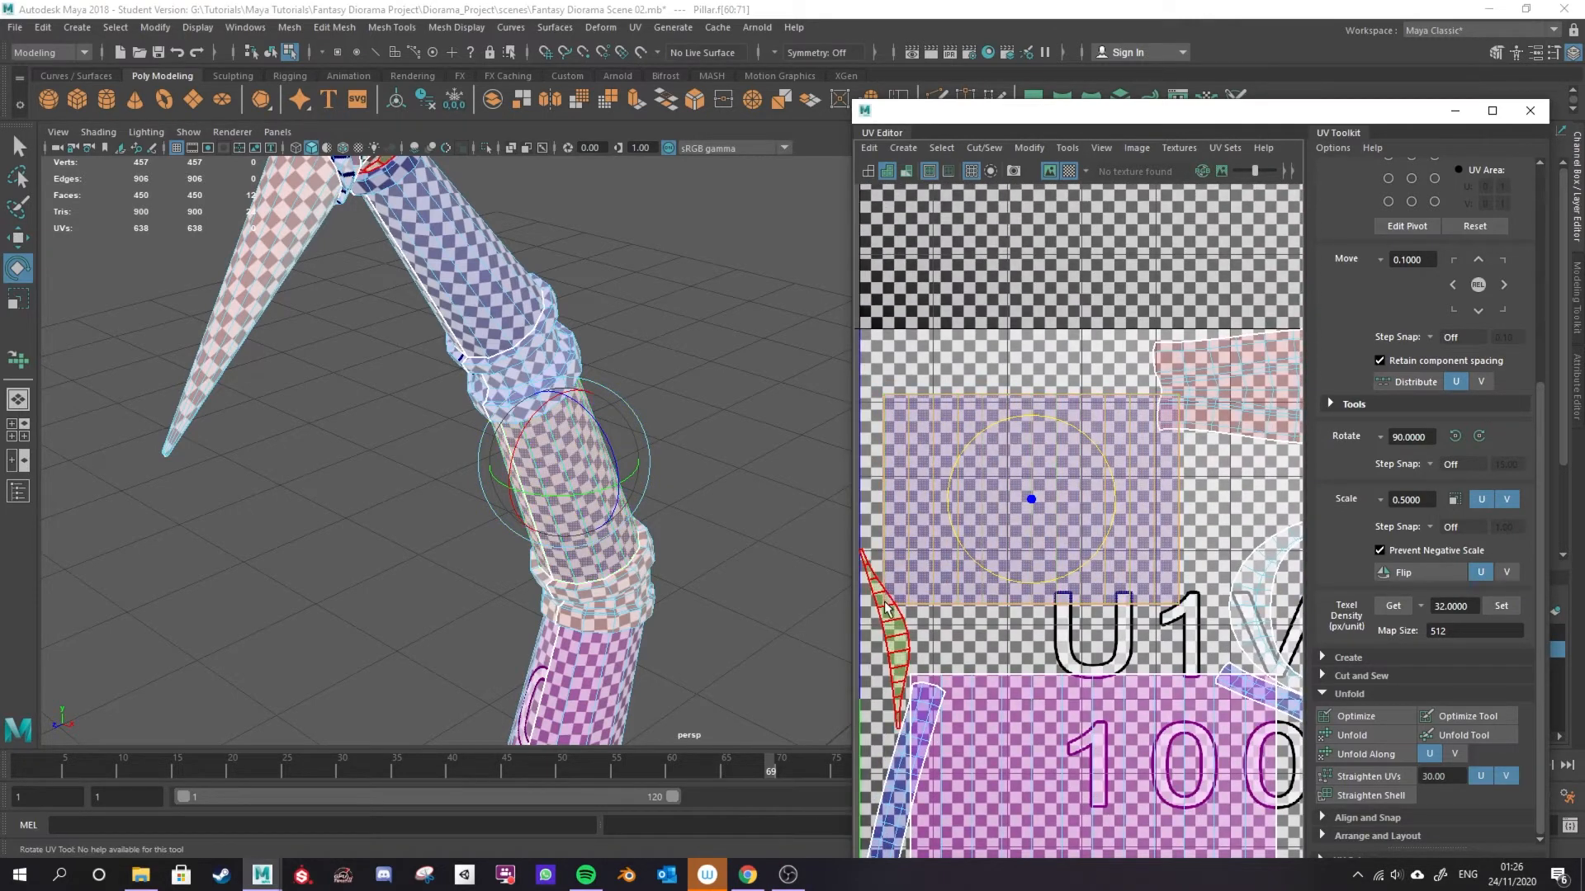
{"action": "scroll", "coordinate": [1106, 590], "scroll_direction": "down", "scroll_amount": 3}
{"action": "middle_click_drag", "start_coordinate": [1155, 606], "coordinate": [1075, 505], "text": "alt"}
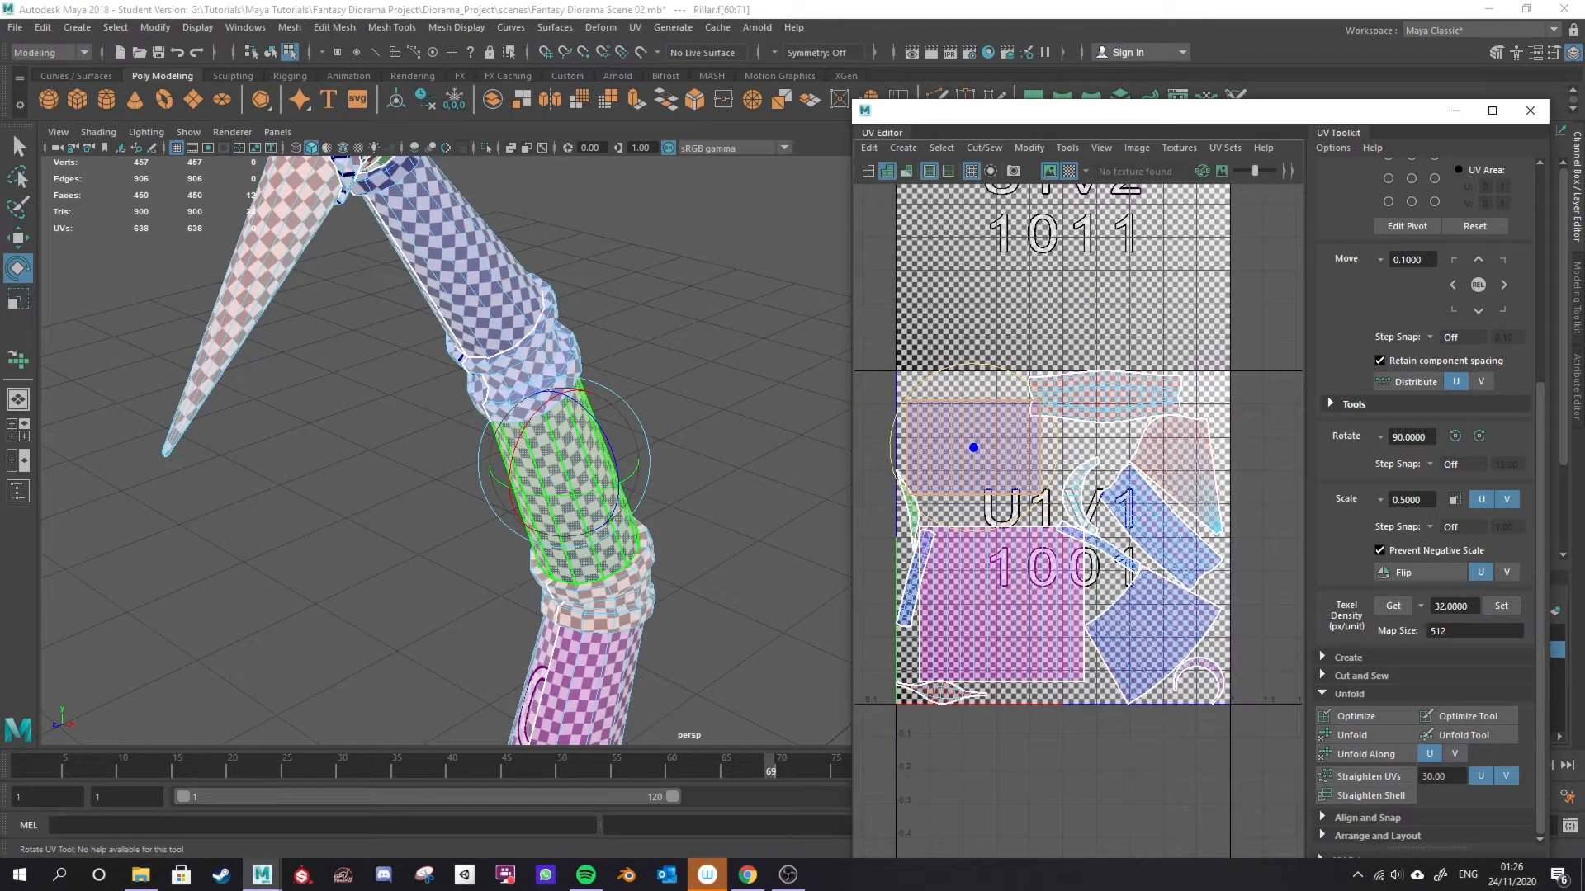
{"action": "left_click", "coordinate": [1121, 514]}
{"action": "scroll", "coordinate": [1121, 513], "scroll_direction": "up", "scroll_amount": 4}
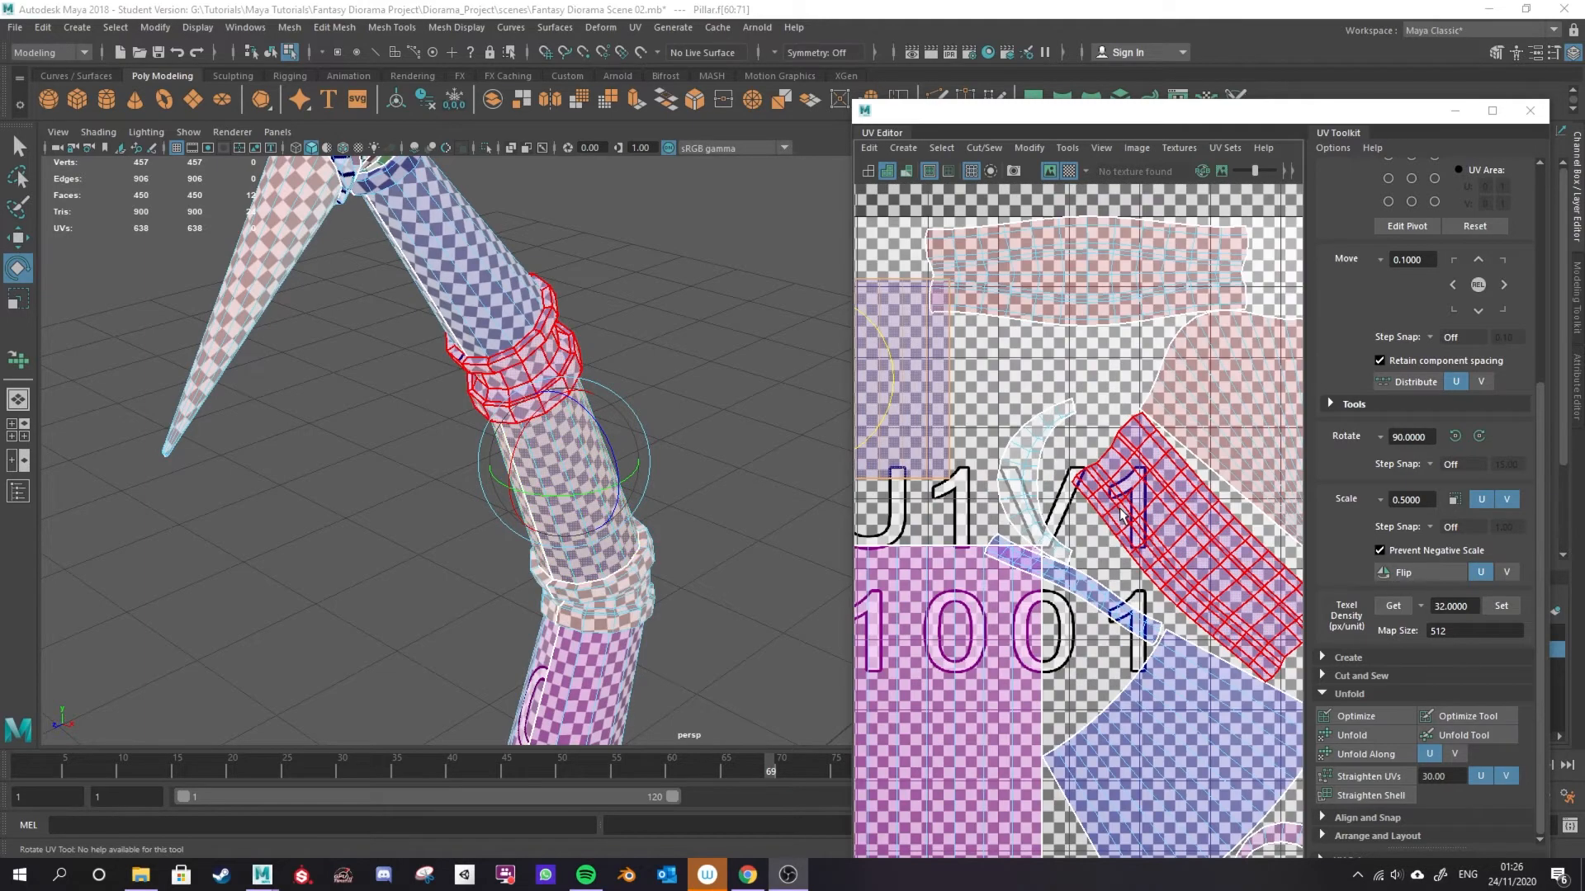
{"action": "middle_click_drag", "start_coordinate": [974, 575], "coordinate": [1049, 526], "text": "alt"}
{"action": "scroll", "coordinate": [1131, 585], "scroll_direction": "down", "scroll_amount": 2}
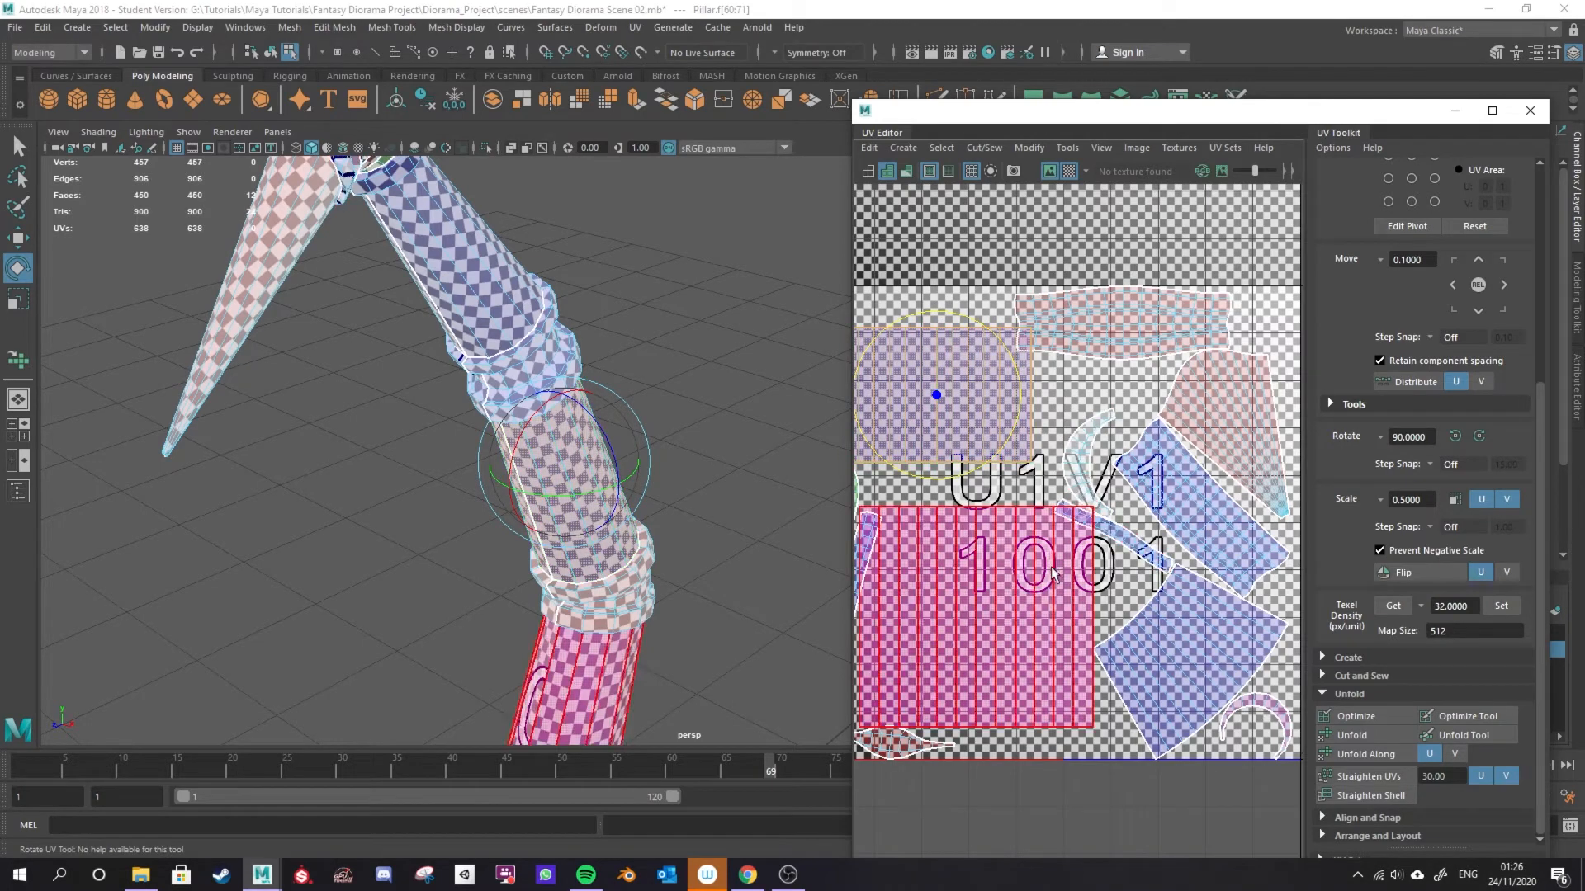
{"action": "middle_click_drag", "start_coordinate": [1213, 595], "coordinate": [1262, 548], "text": "alt"}
{"action": "scroll", "coordinate": [1218, 554], "scroll_direction": "down", "scroll_amount": 2}
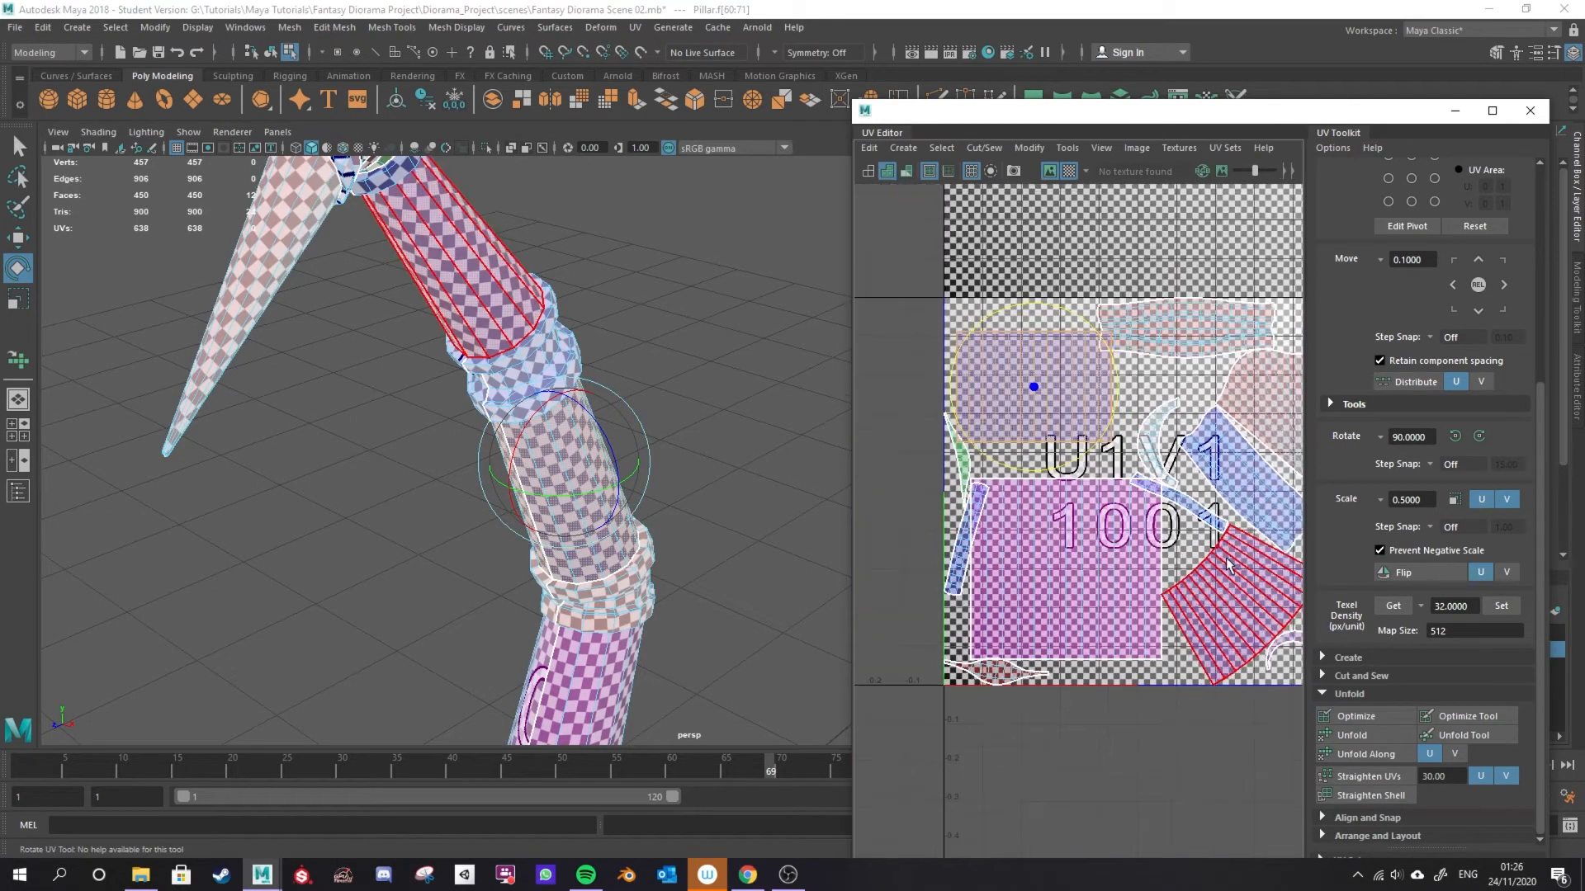
{"action": "scroll", "coordinate": [1210, 556], "scroll_direction": "up", "scroll_amount": 2}
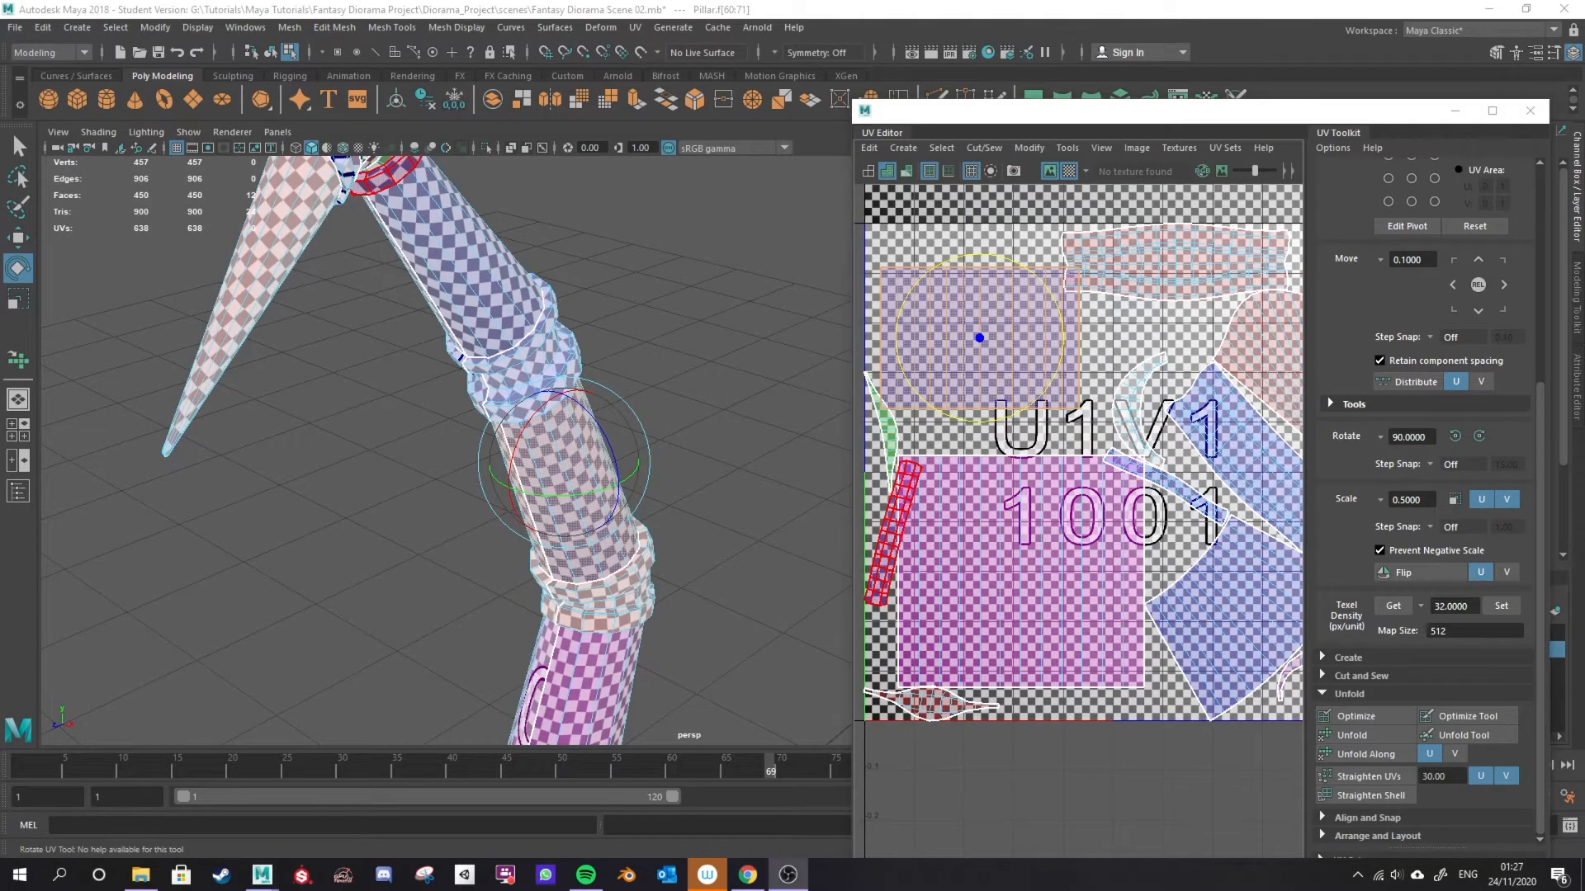
Move the straightened middle section's UV shell directly above the lowest section's shell, leaving a narrow gap between them.
{"action": "scroll", "coordinate": [1068, 494], "scroll_direction": "up", "scroll_amount": 3}
{"action": "left_click", "coordinate": [1091, 428]}
{"action": "key", "text": "w"}
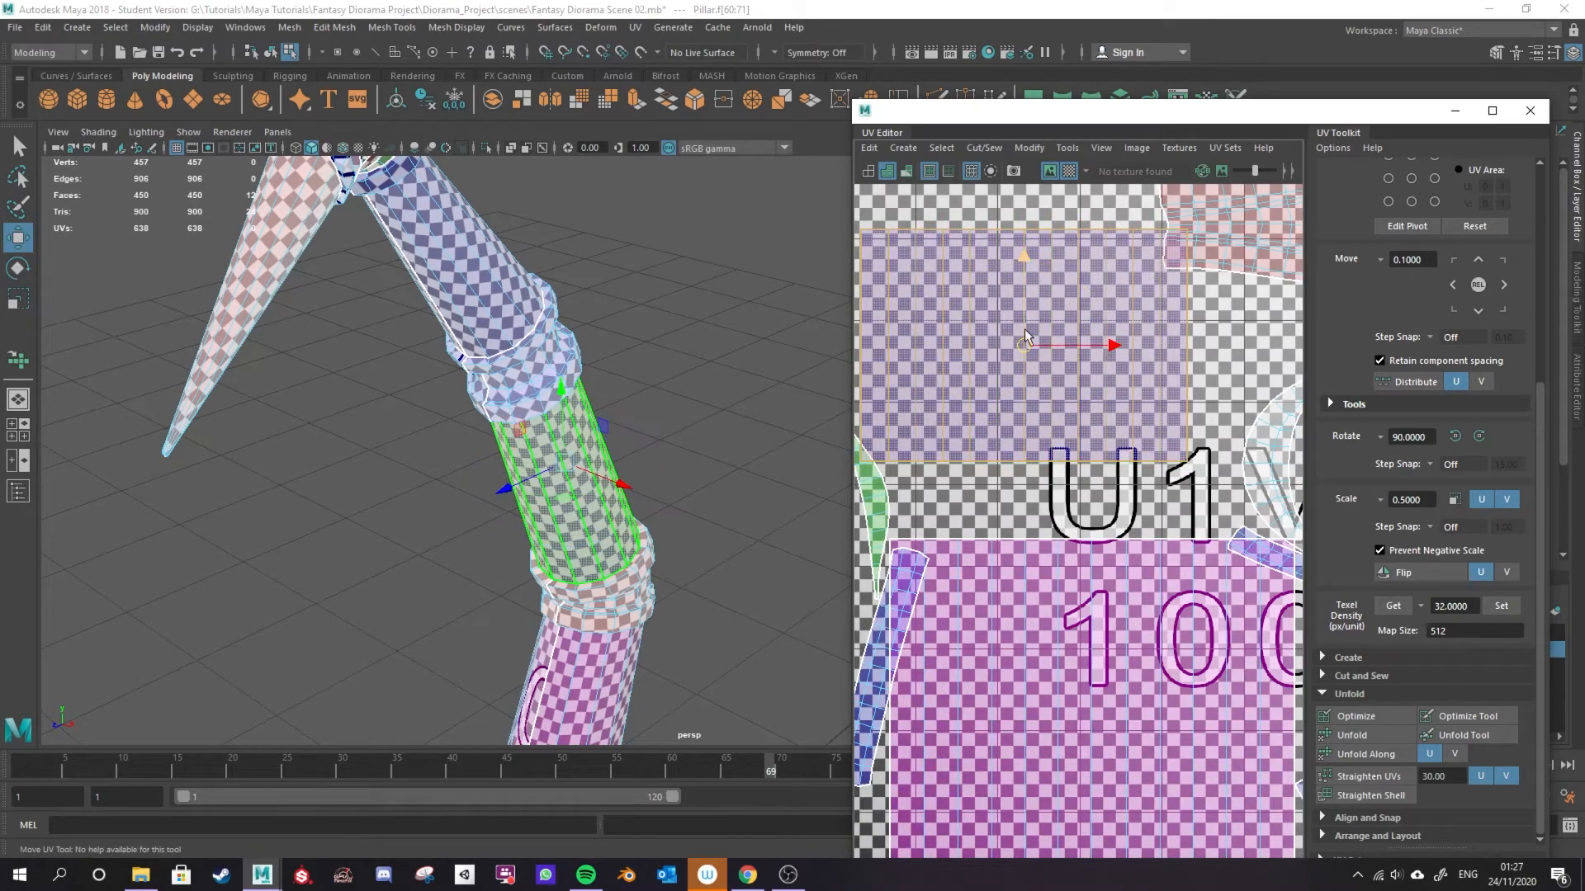
{"action": "left_click_drag", "start_coordinate": [1029, 343], "coordinate": [1082, 421]}
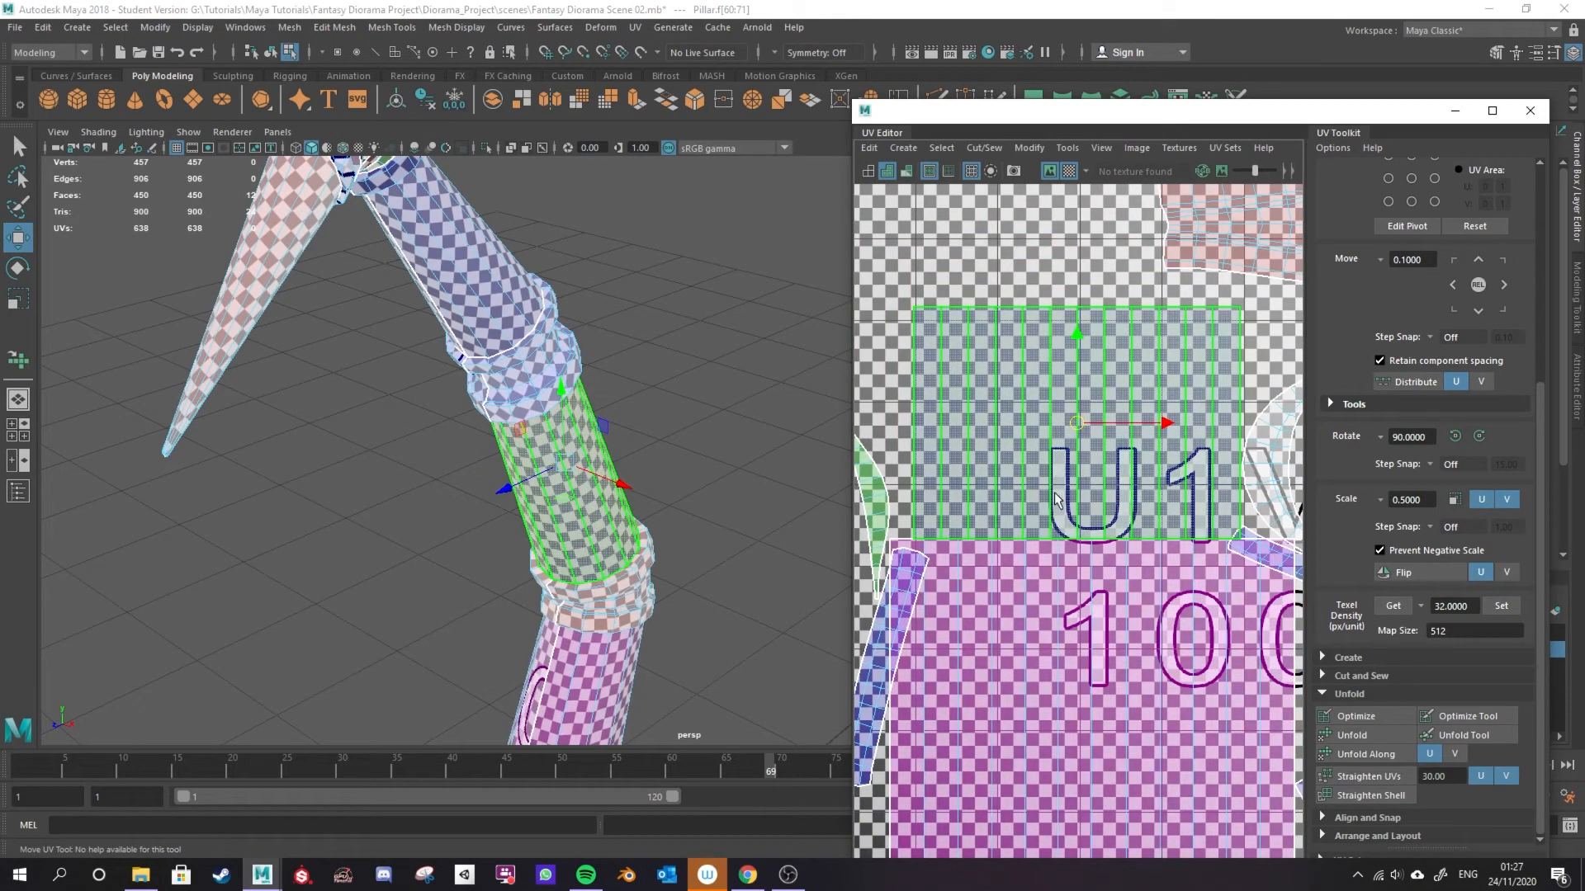
{"action": "left_click_drag", "start_coordinate": [1077, 342], "coordinate": [1073, 328]}
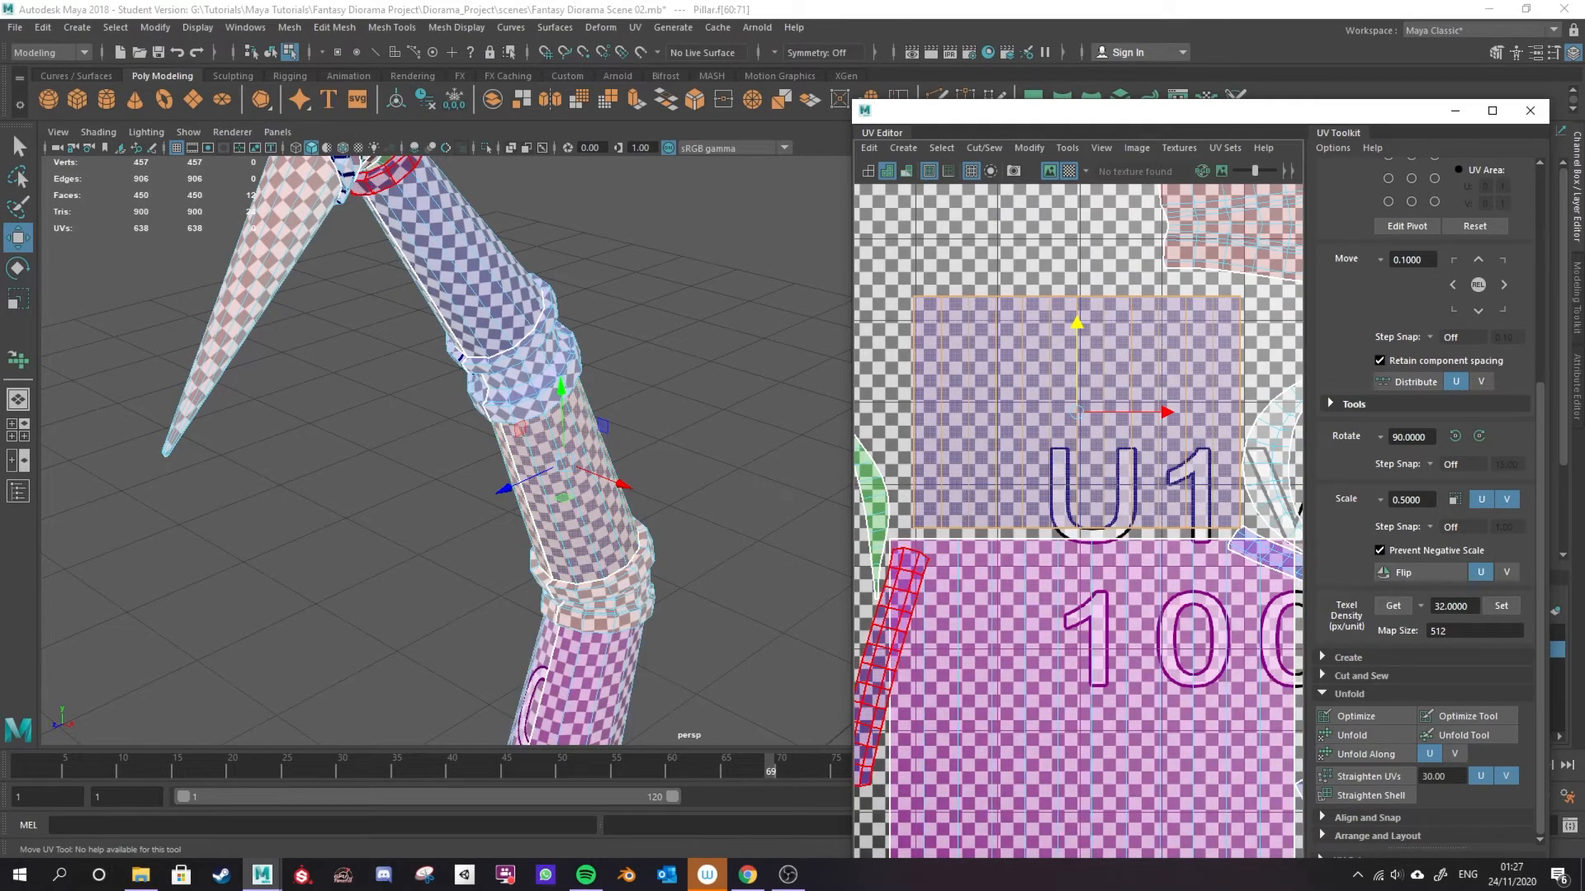
Move the narrow slanted ring shell beside the lowest section's shell up into the empty space near the tile's upper corner.
{"action": "middle_click_drag", "start_coordinate": [937, 766], "coordinate": [1114, 725], "text": "alt"}
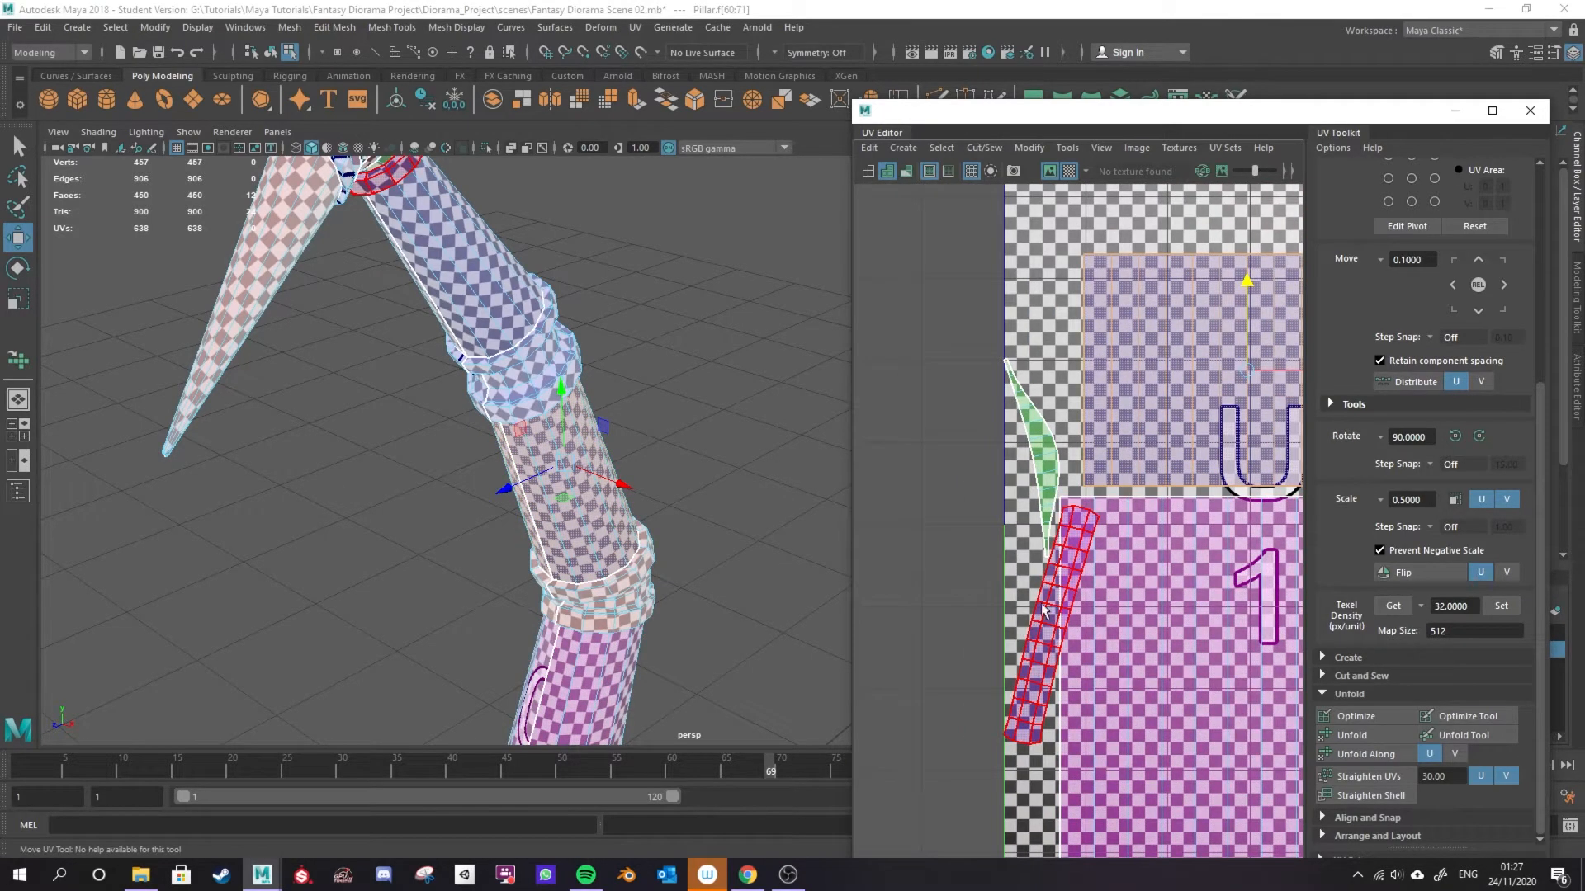
{"action": "left_click_drag", "start_coordinate": [1059, 626], "coordinate": [1070, 197]}
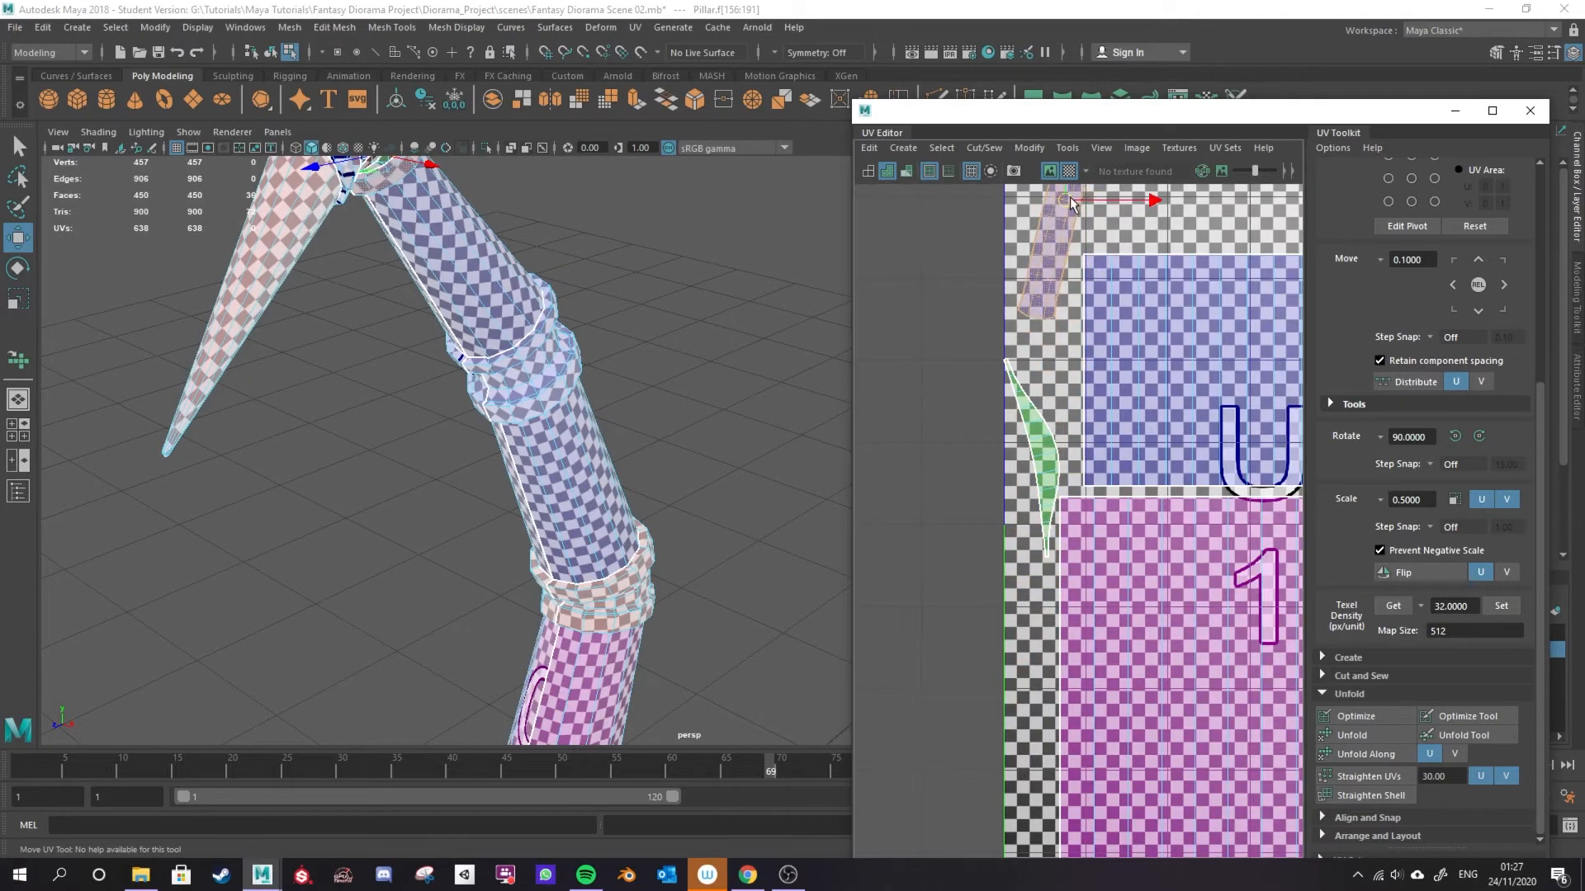
{"action": "middle_click_drag", "start_coordinate": [1167, 423], "coordinate": [1002, 486], "text": "alt"}
{"action": "middle_click_drag", "start_coordinate": [1184, 575], "coordinate": [1250, 636], "text": "alt"}
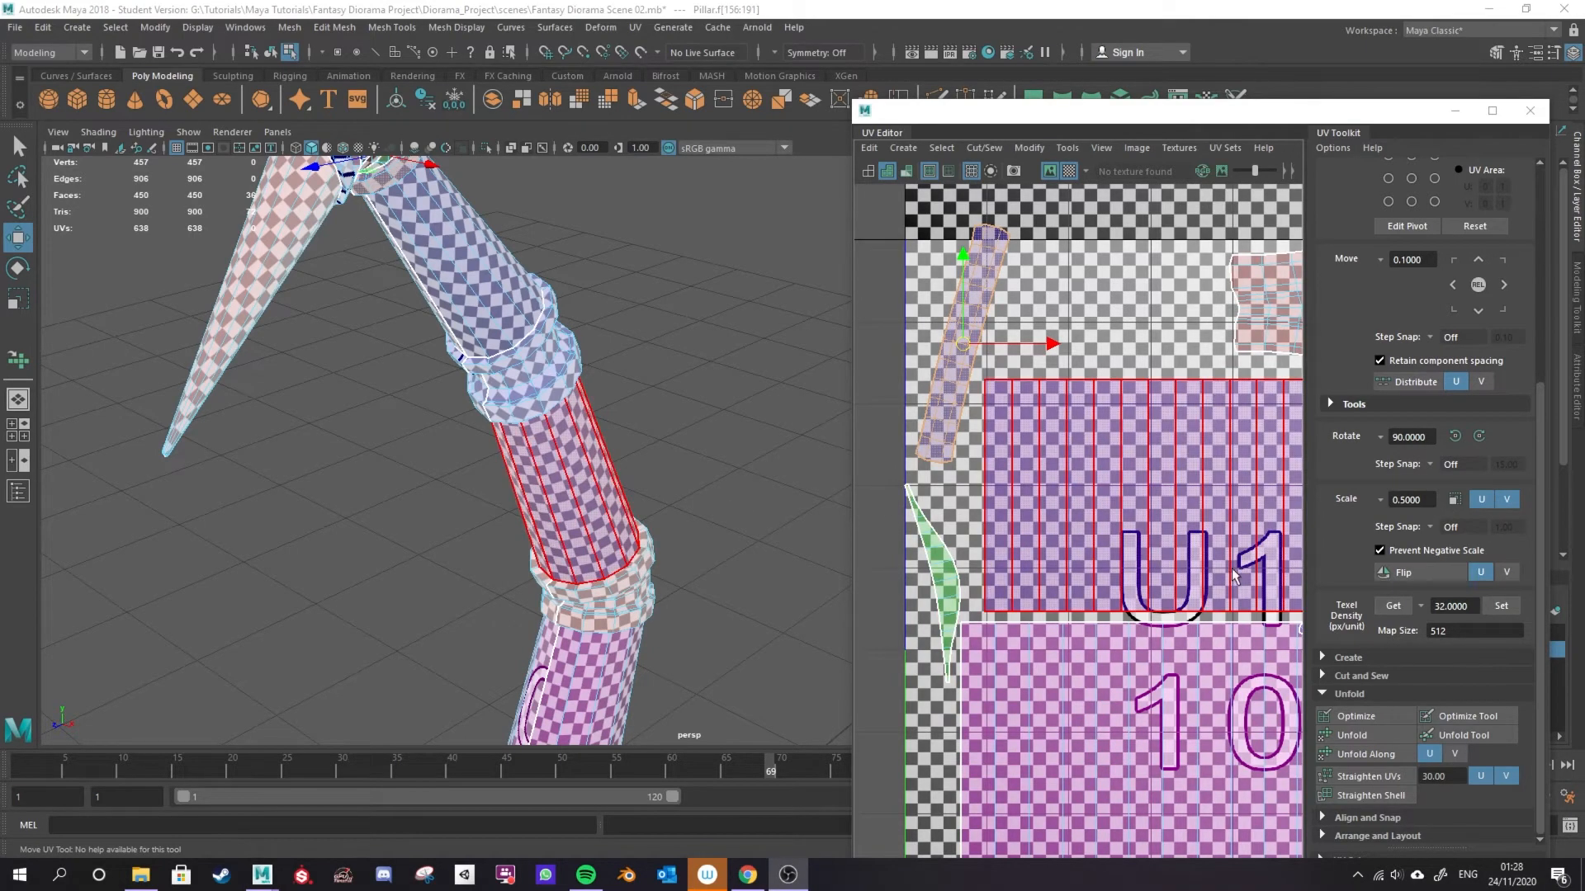
{"action": "scroll", "coordinate": [1169, 596], "scroll_direction": "down", "scroll_amount": 5}
{"action": "middle_click_drag", "start_coordinate": [1191, 630], "coordinate": [1007, 602], "text": "alt"}
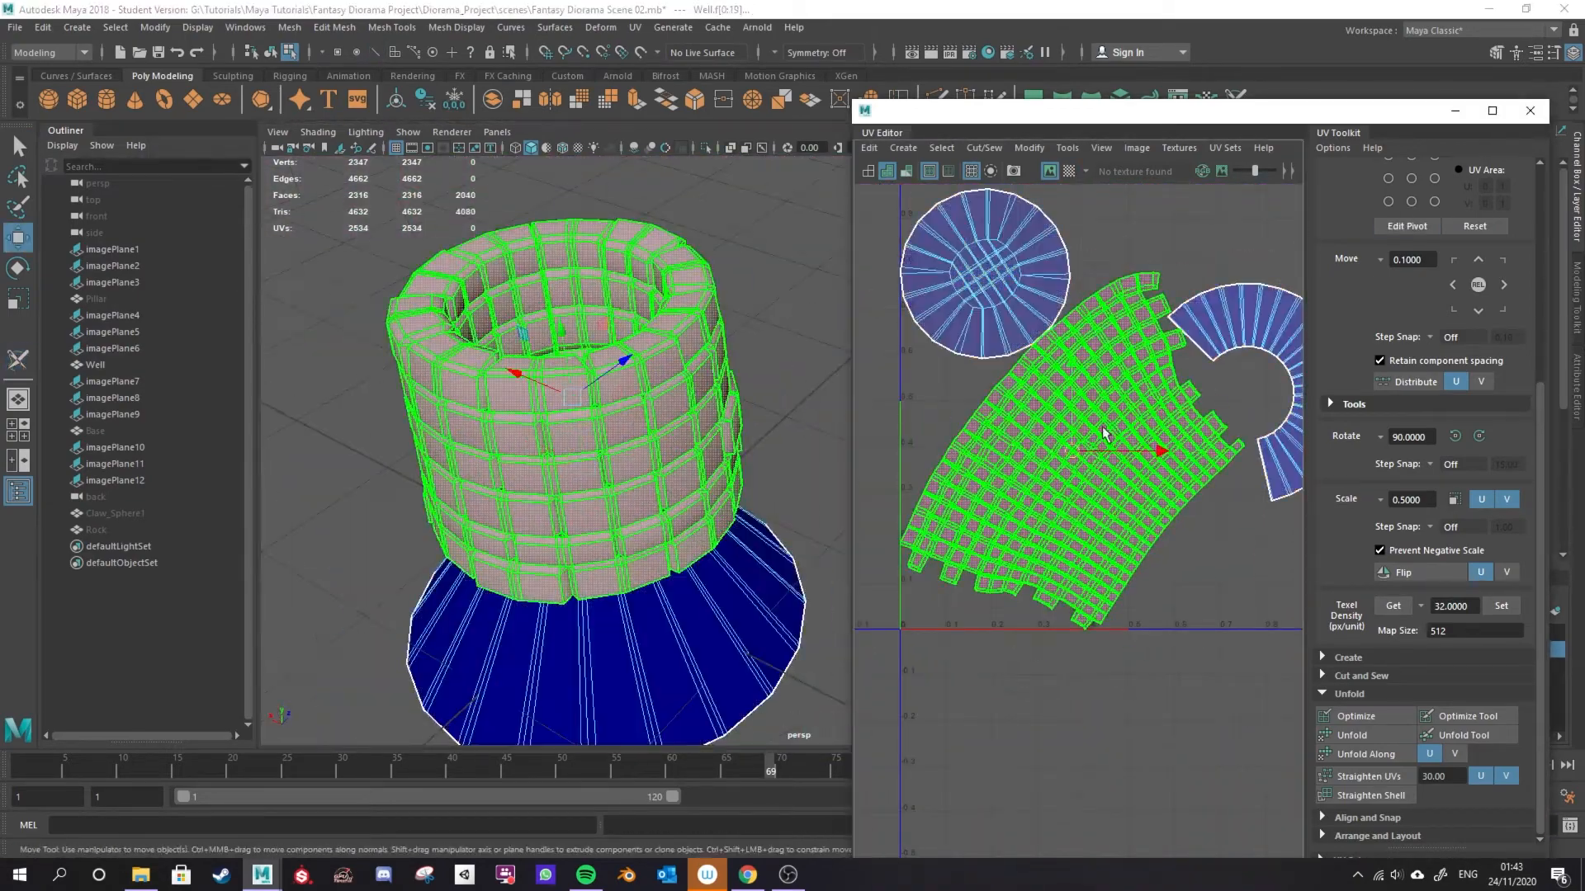
Straighten the UVs of the Well's brick wall shell along U and V.
{"action": "left_click", "coordinate": [1367, 777]}
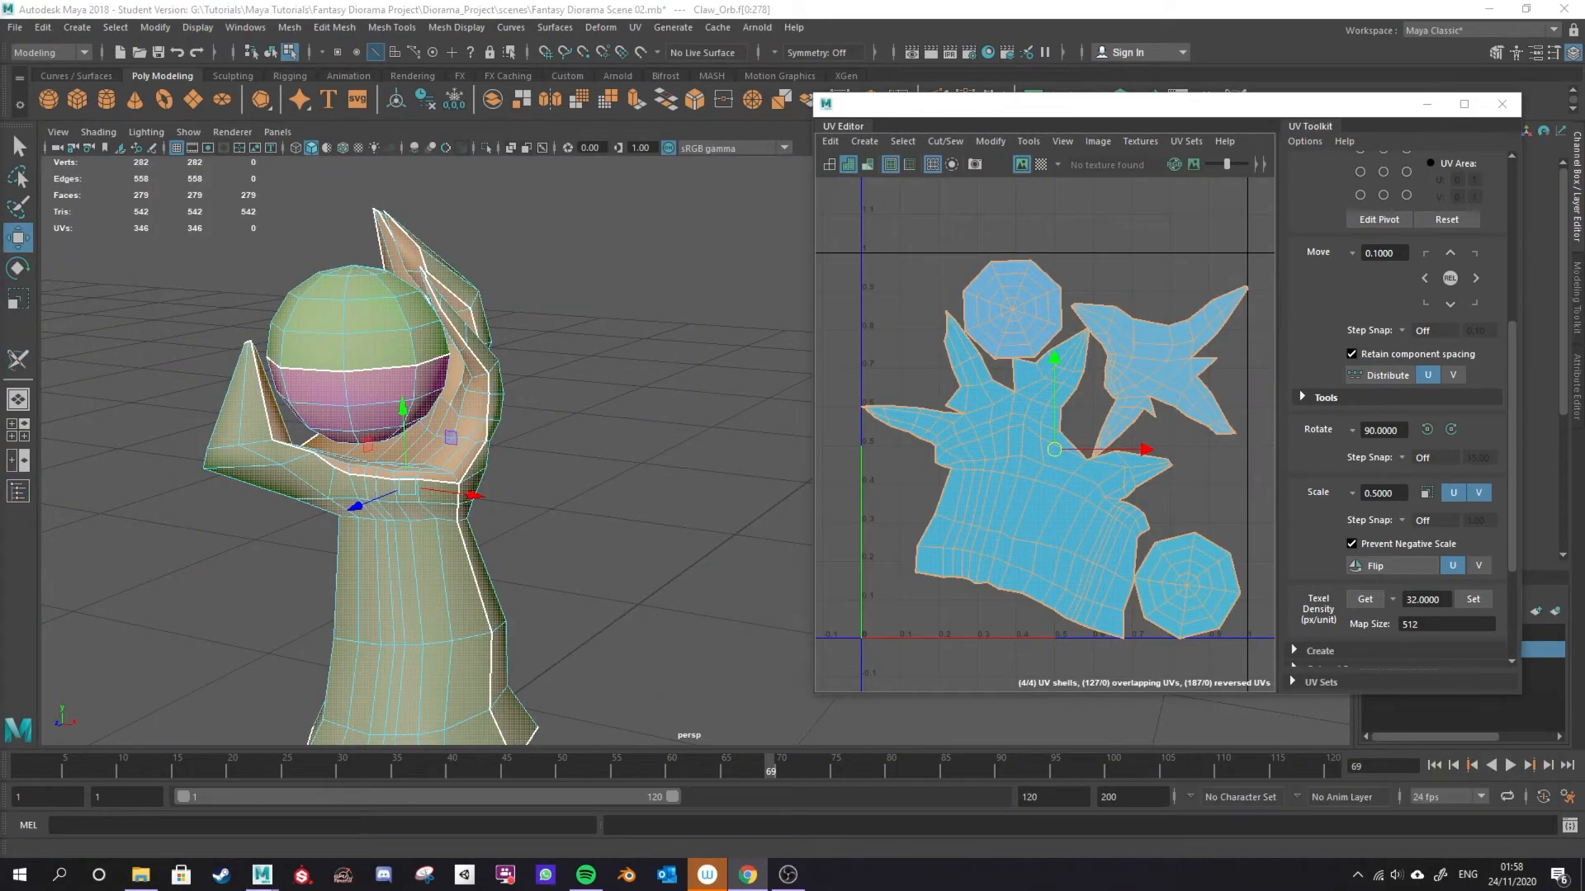
Move all four Claw_Orb UV shells down, just below the U1V1 tile.
{"action": "right_click_drag", "start_coordinate": [1069, 457], "coordinate": [1073, 690]}
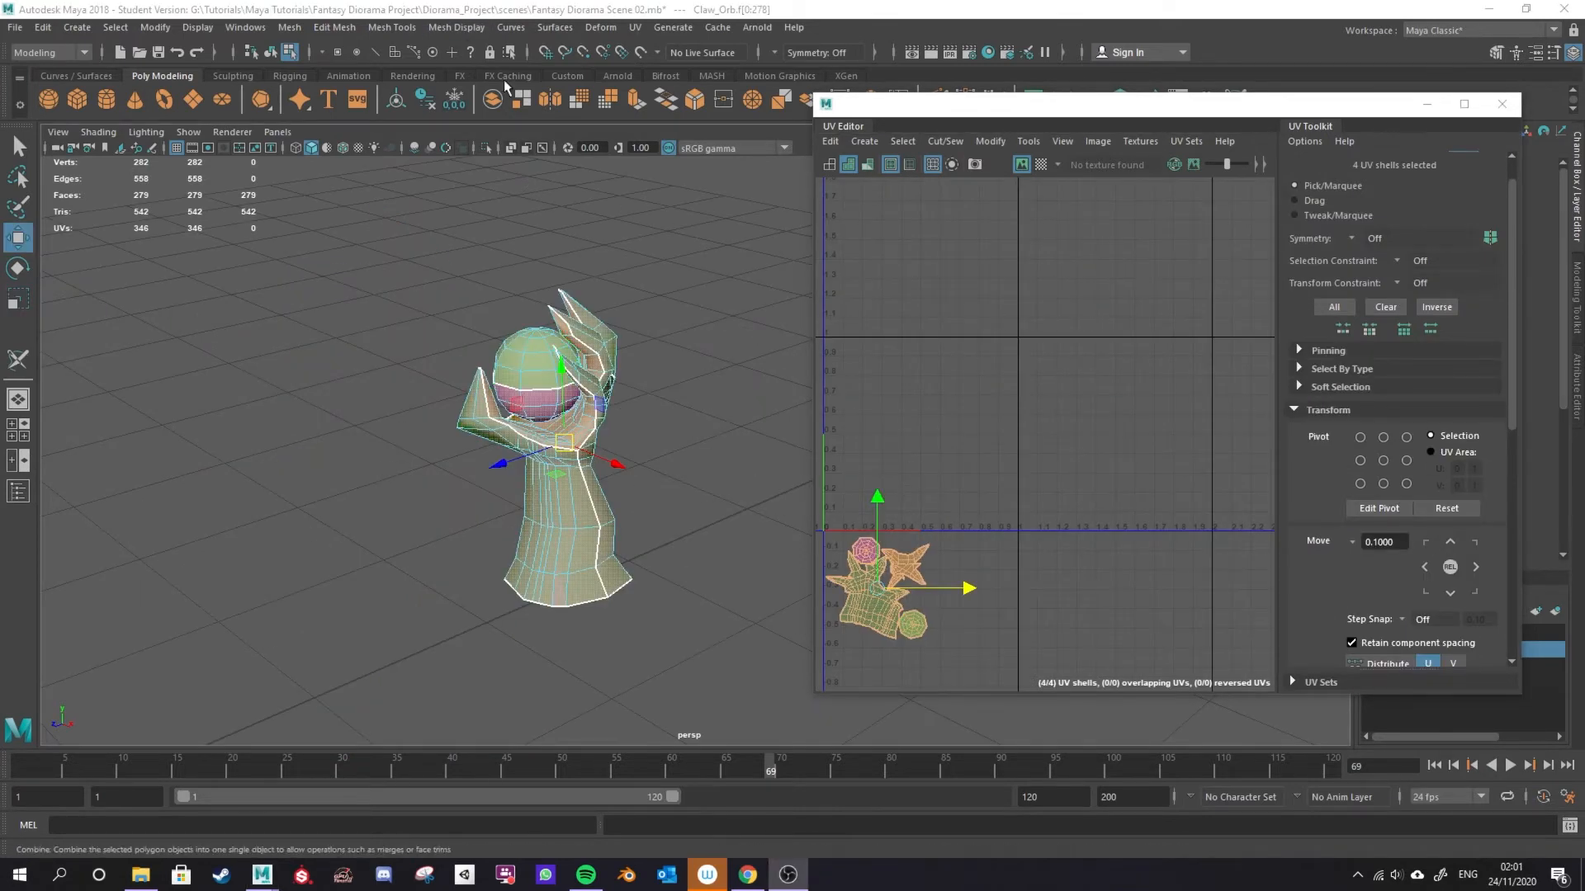
Open the Outliner, select the hidden Pillar, Well, Base and Rock together, and make them visible again.
{"action": "left_click", "coordinate": [245, 27]}
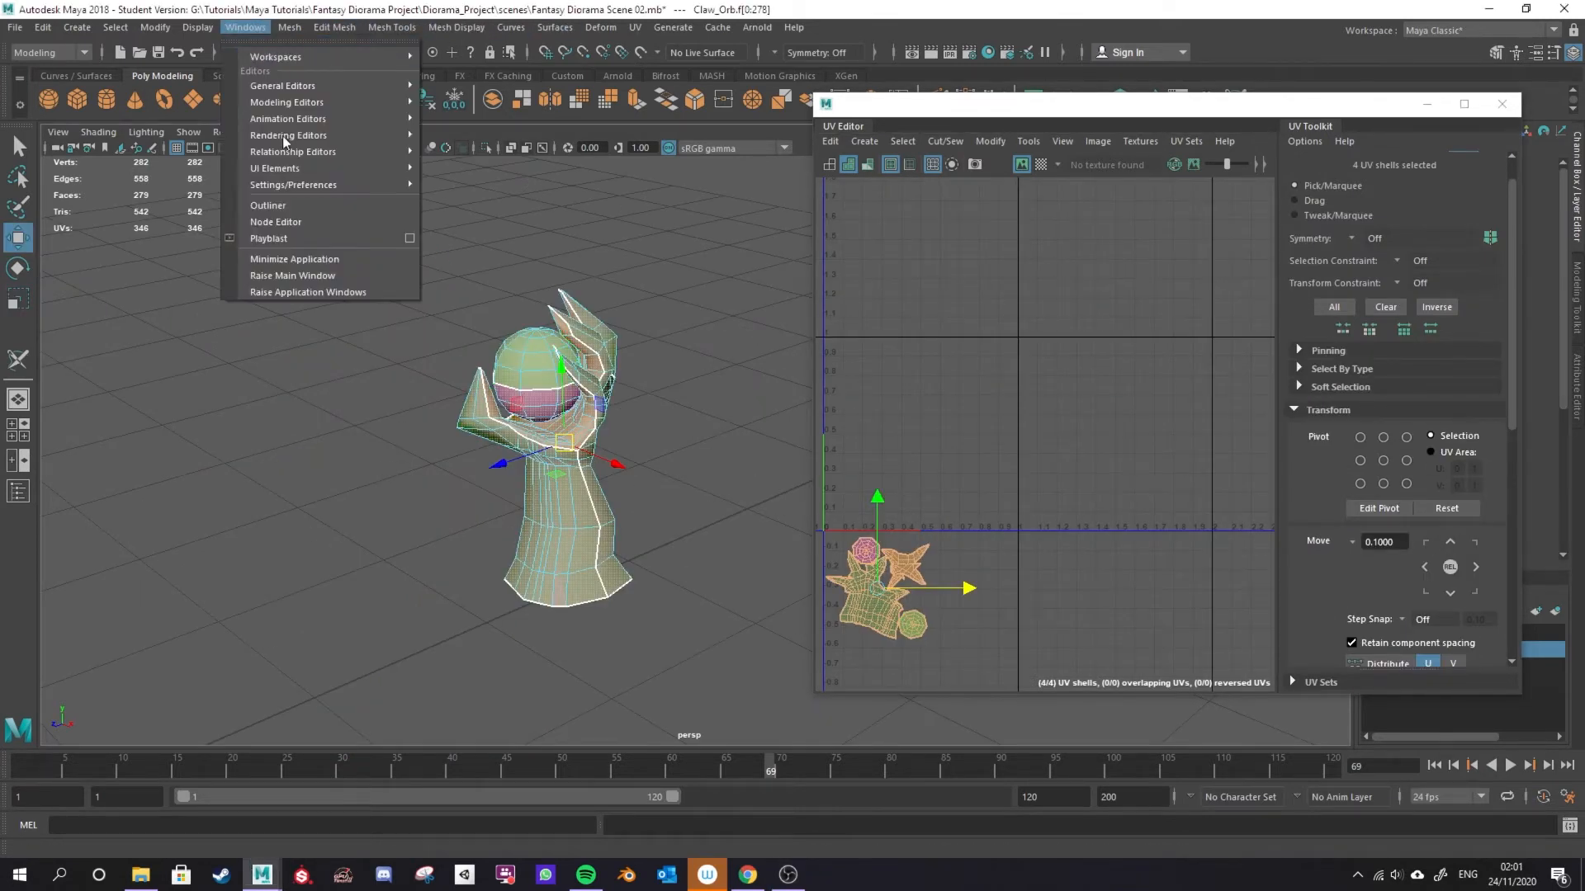
{"action": "left_click", "coordinate": [288, 207]}
{"action": "left_click", "coordinate": [141, 363]}
{"action": "left_click", "coordinate": [128, 298], "text": "ctrl"}
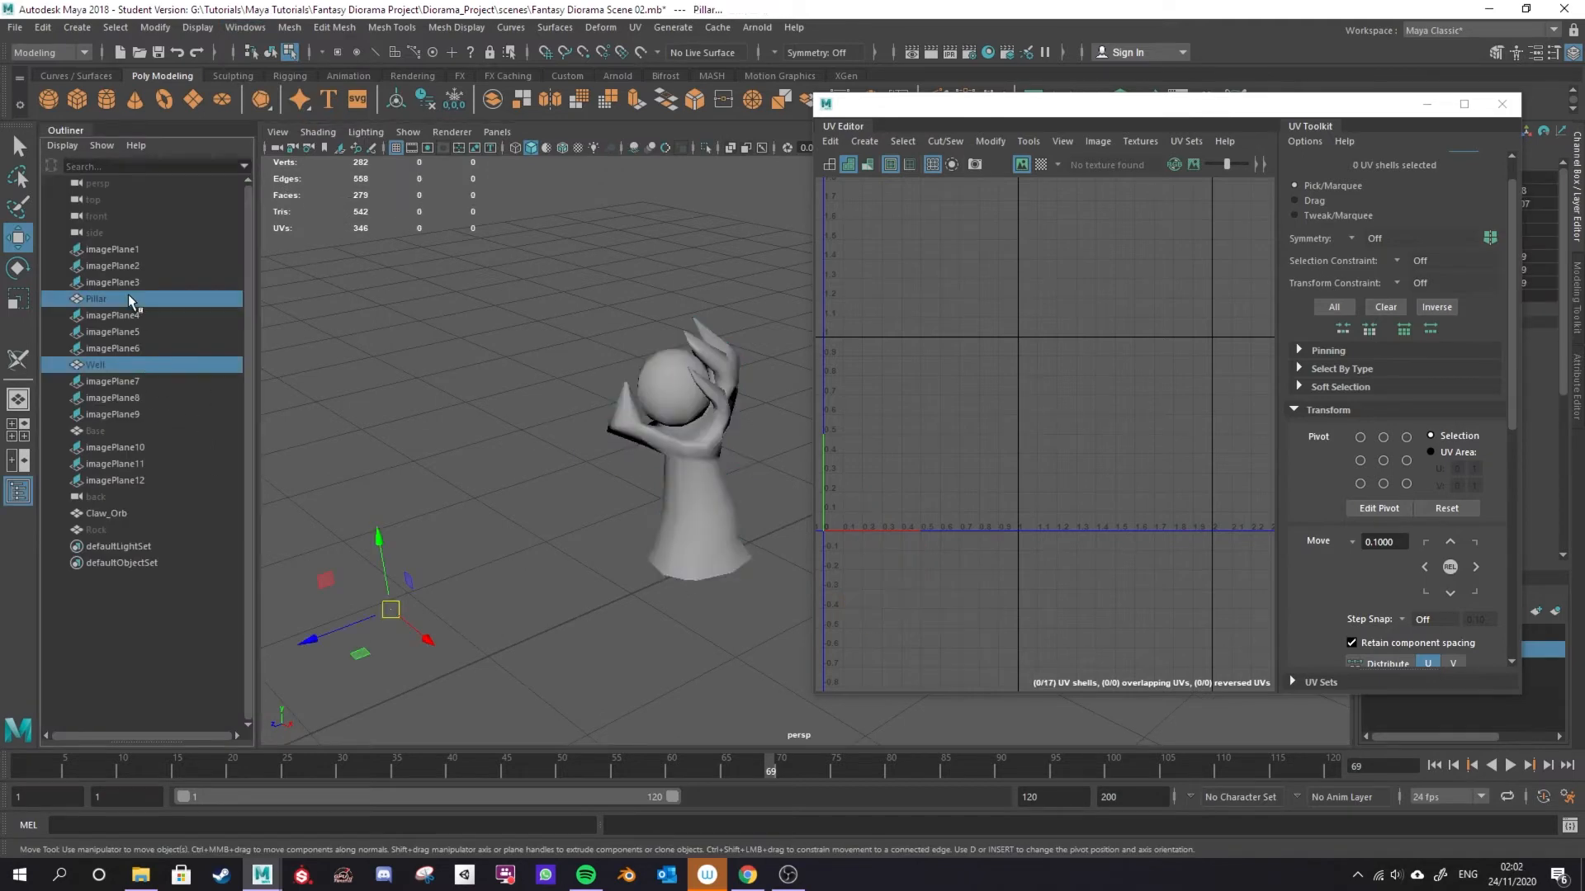
{"action": "left_click", "coordinate": [125, 430], "text": "ctrl"}
{"action": "left_click", "coordinate": [109, 529], "text": "ctrl"}
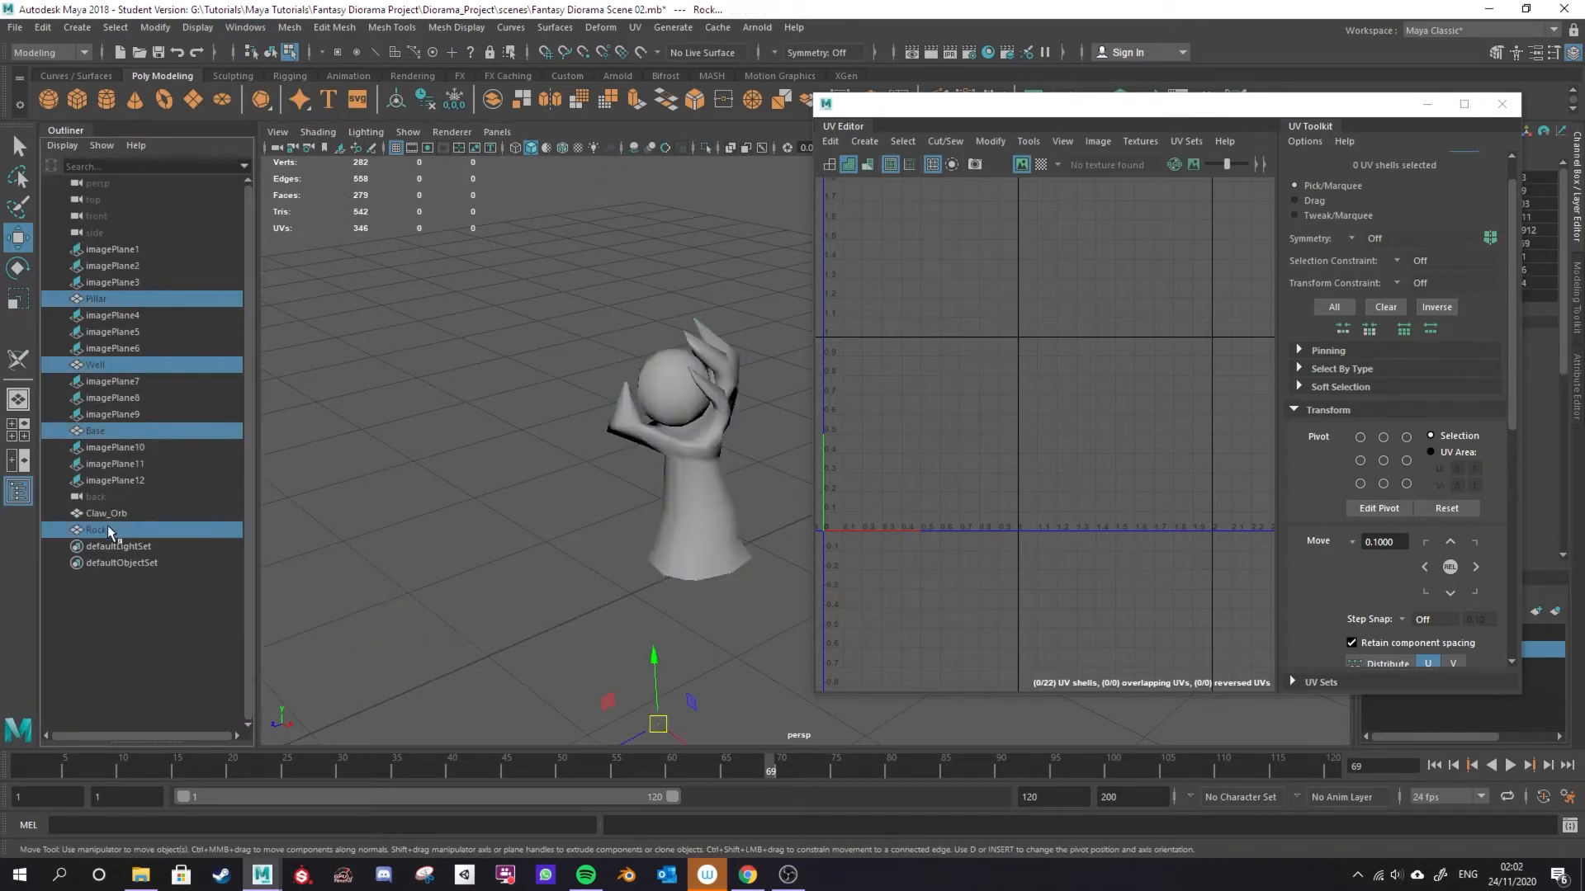
{"action": "key", "text": "shift+h"}
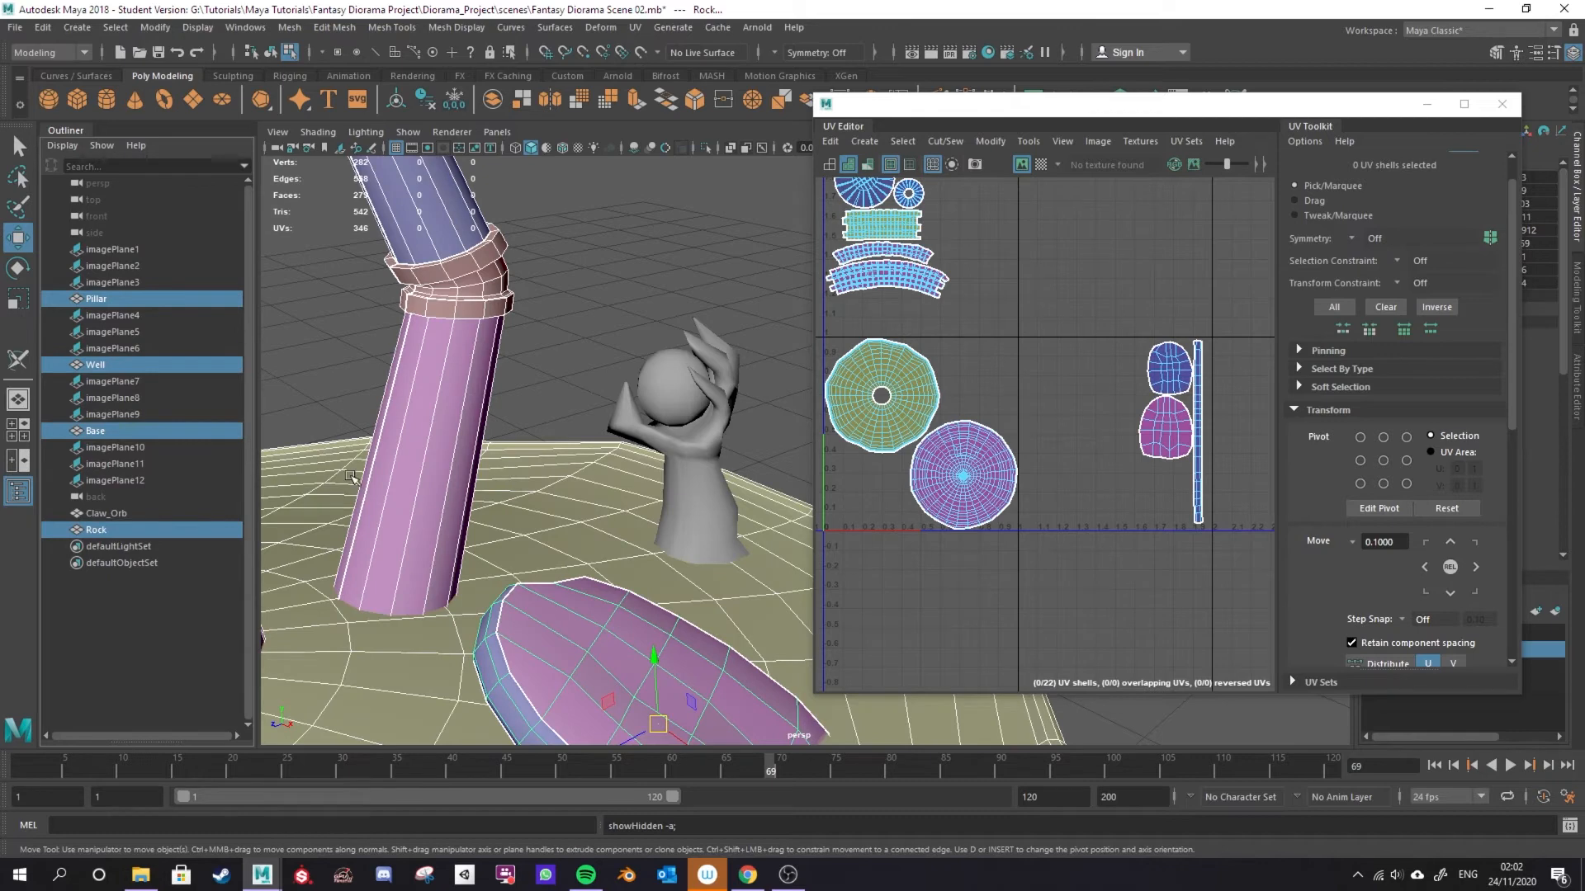
Add the Claw_Orb to the selection and examine how all five objects' UV shells are spread across the UV tiles.
{"action": "key", "text": "f"}
{"action": "key", "text": "f"}
{"action": "scroll", "coordinate": [1086, 426], "scroll_direction": "up", "scroll_amount": 5}
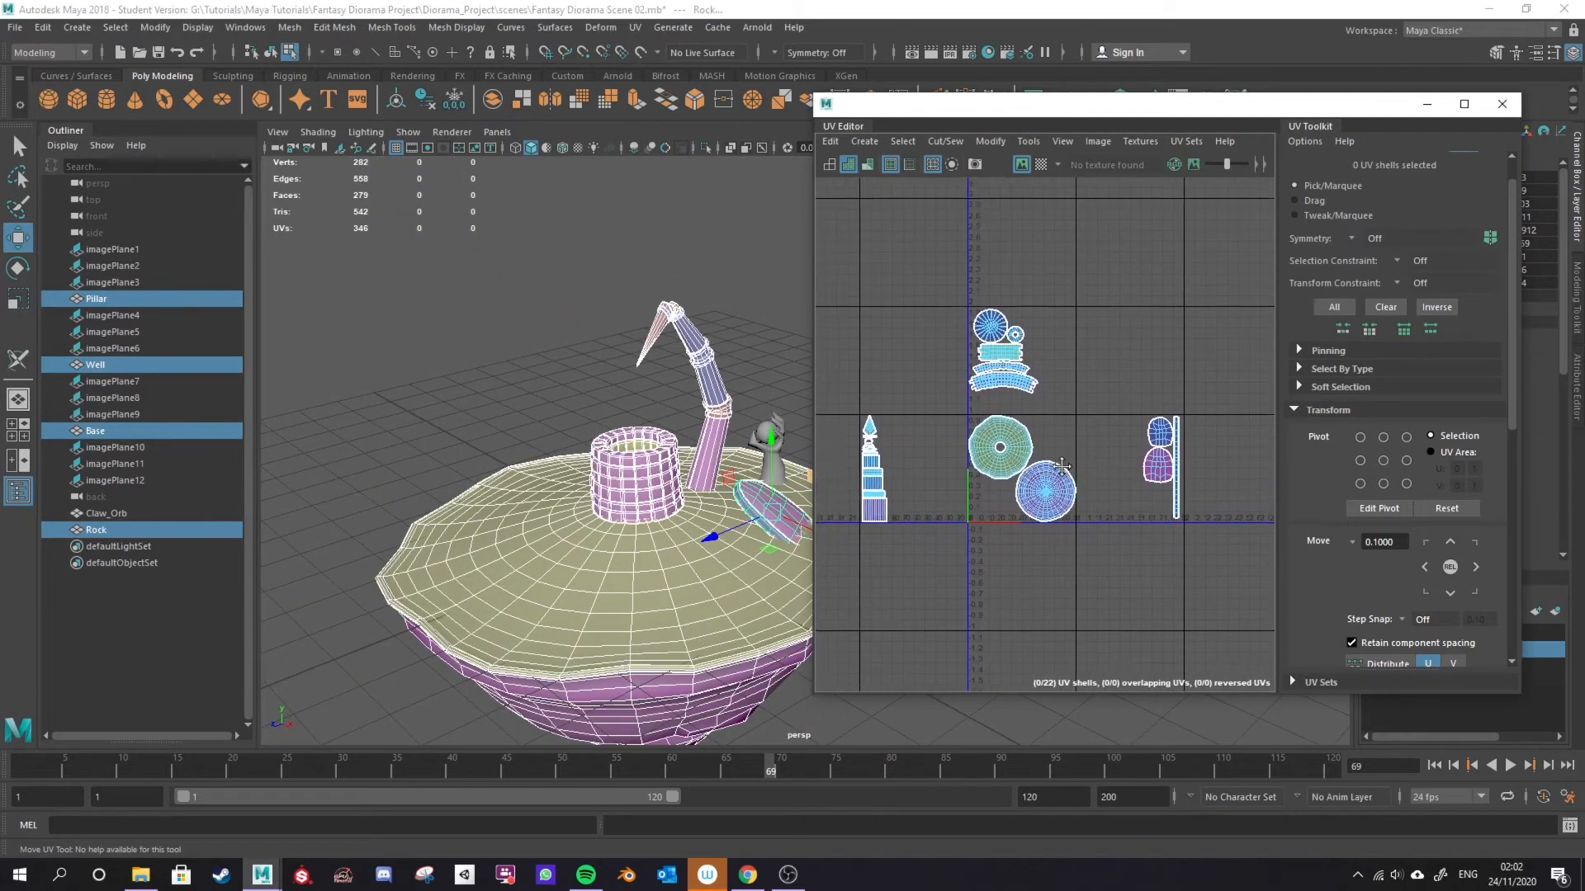
{"action": "left_click", "coordinate": [783, 427], "text": "shift"}
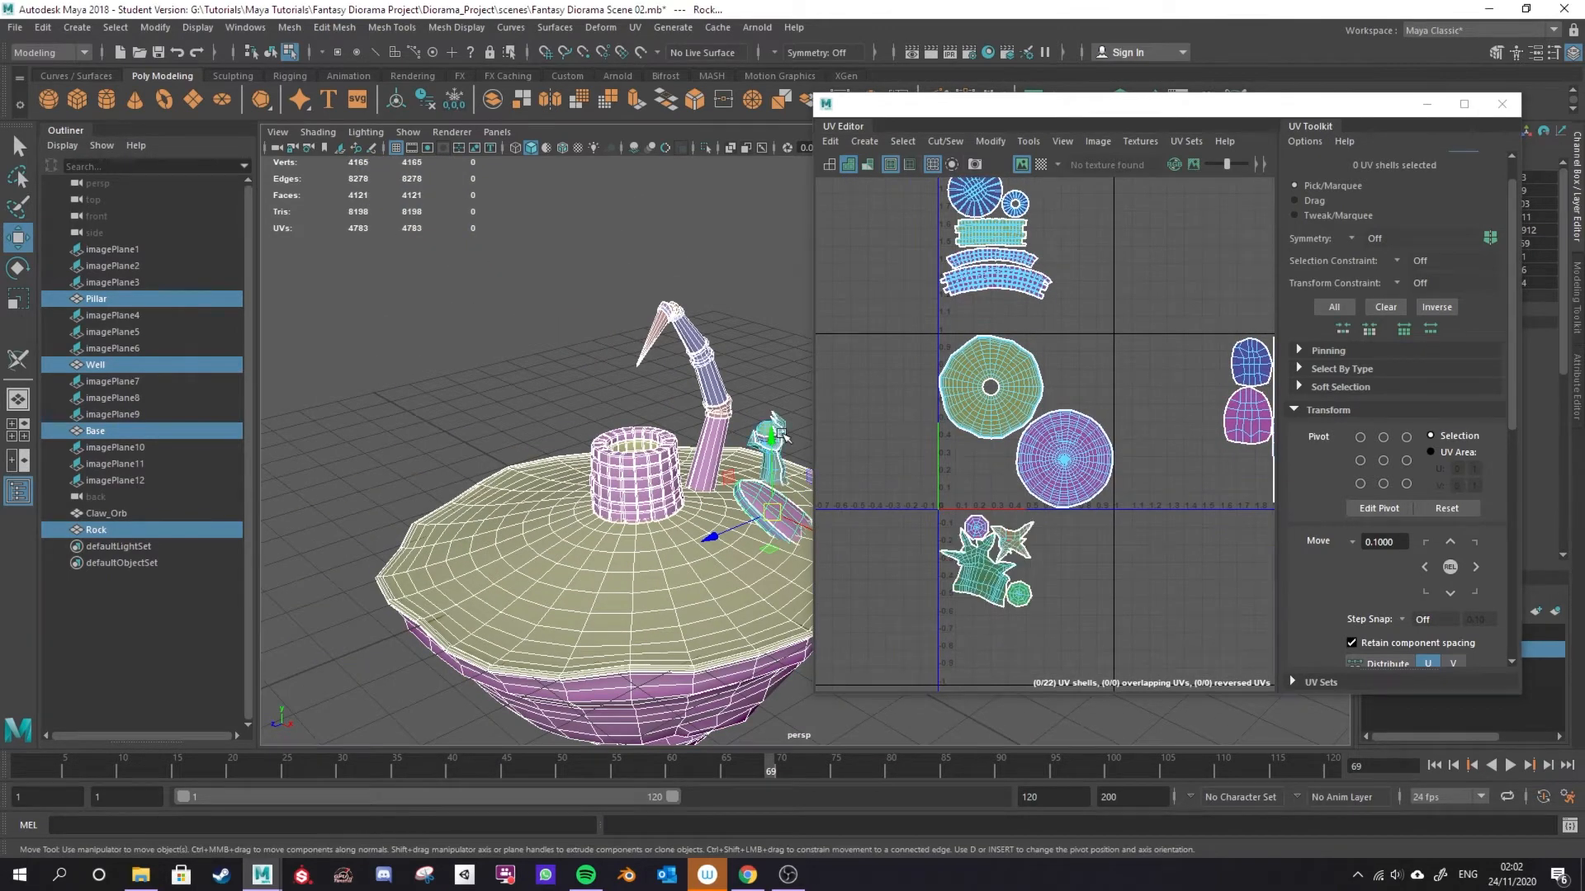
{"action": "scroll", "coordinate": [1124, 510], "scroll_direction": "down", "scroll_amount": 1}
{"action": "scroll", "coordinate": [1025, 504], "scroll_direction": "down", "scroll_amount": 1}
{"action": "middle_click_drag", "start_coordinate": [986, 499], "coordinate": [991, 483], "text": "alt"}
{"action": "middle_click_drag", "start_coordinate": [614, 509], "coordinate": [496, 449], "text": "alt"}
{"action": "left_click", "coordinate": [254, 205]}
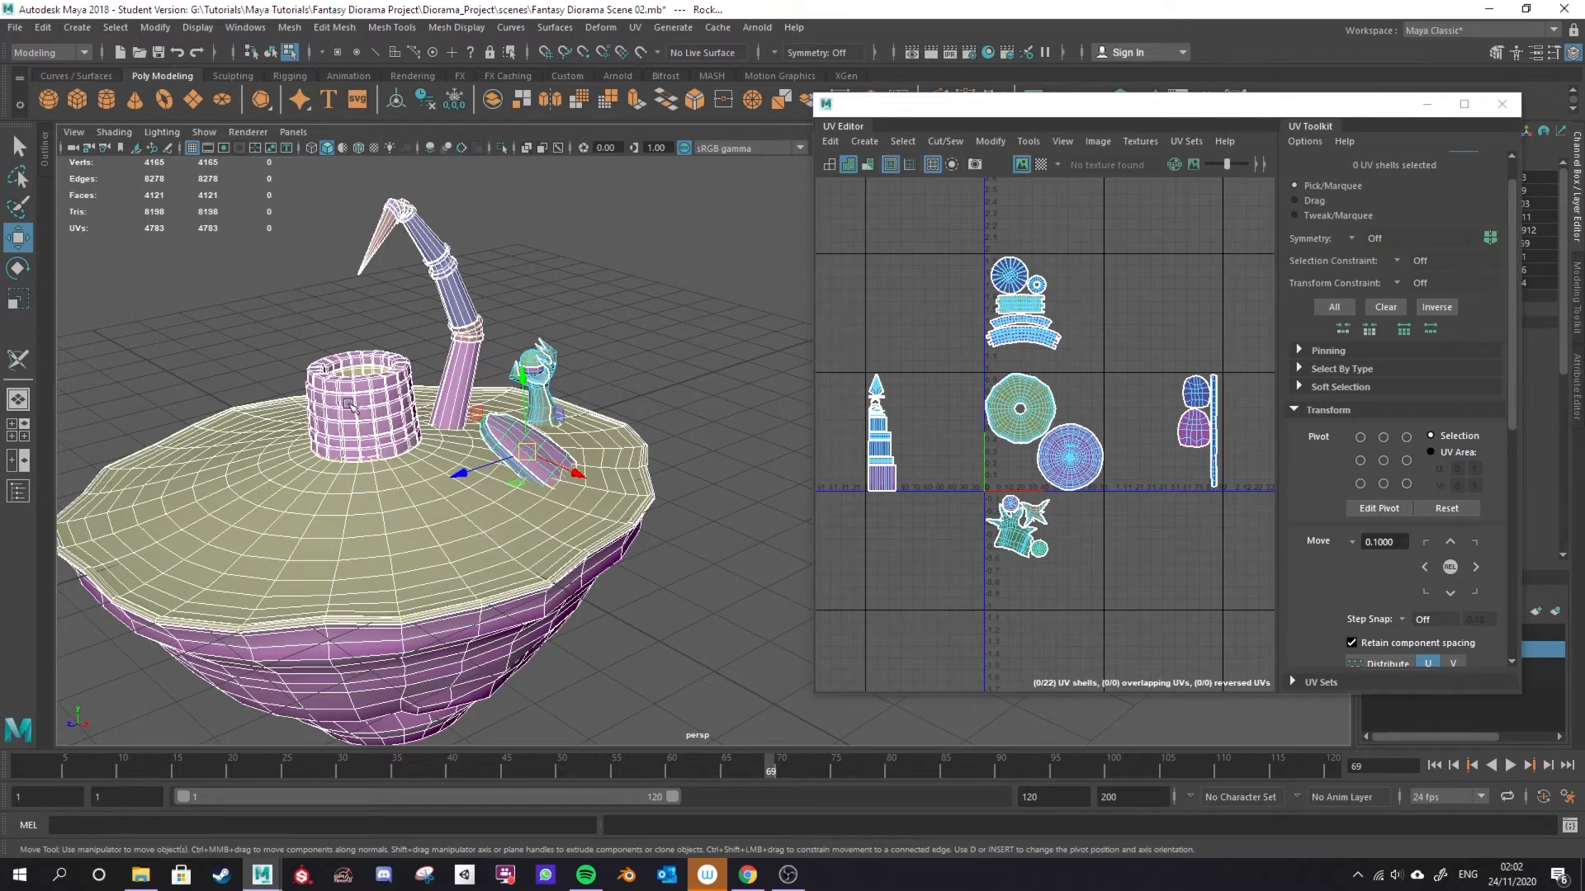
{"action": "scroll", "coordinate": [1098, 484], "scroll_direction": "up", "scroll_amount": 2}
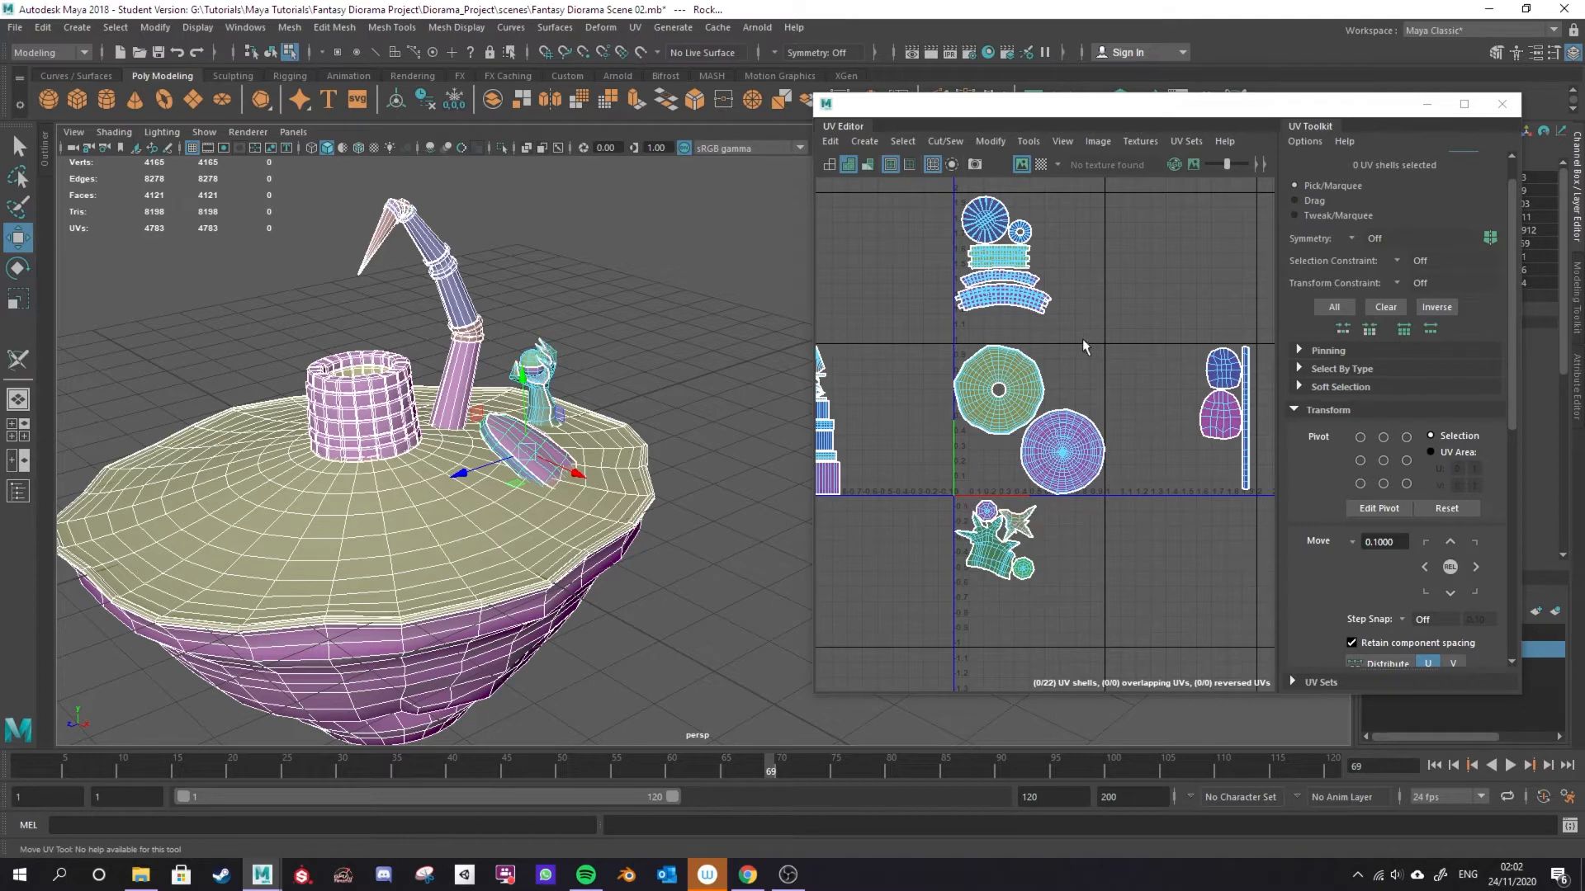
{"action": "scroll", "coordinate": [979, 504], "scroll_direction": "down", "scroll_amount": 2}
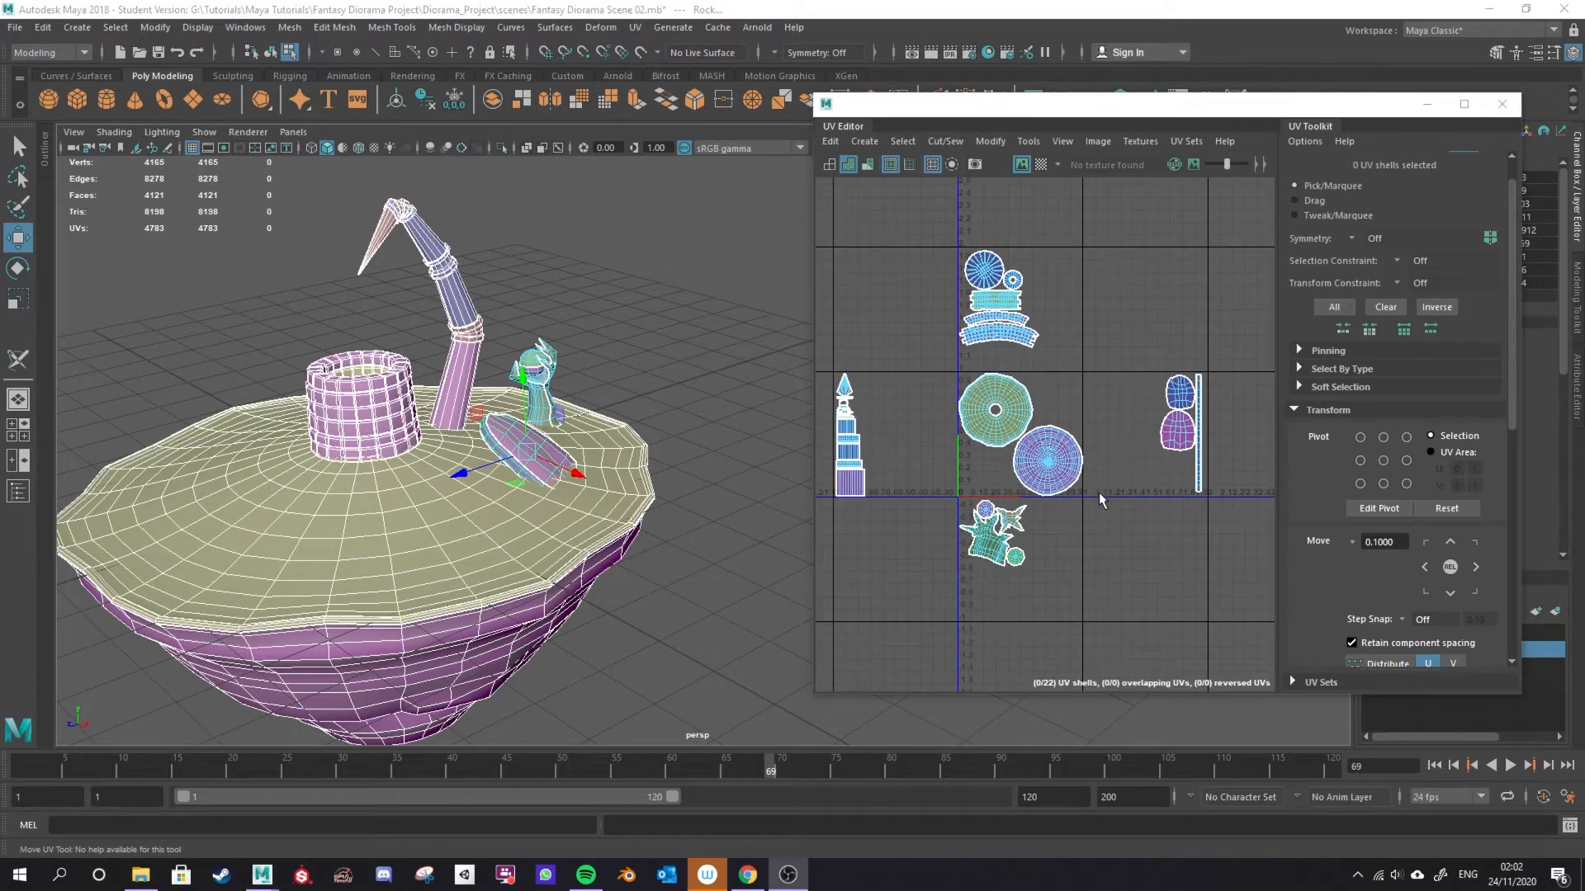
Turn on the checker map and compare its scale on the rock, base, well and pillar.
{"action": "scroll", "coordinate": [1098, 492], "scroll_direction": "up", "scroll_amount": 2}
{"action": "middle_click_drag", "start_coordinate": [1027, 525], "coordinate": [1118, 541], "text": "alt"}
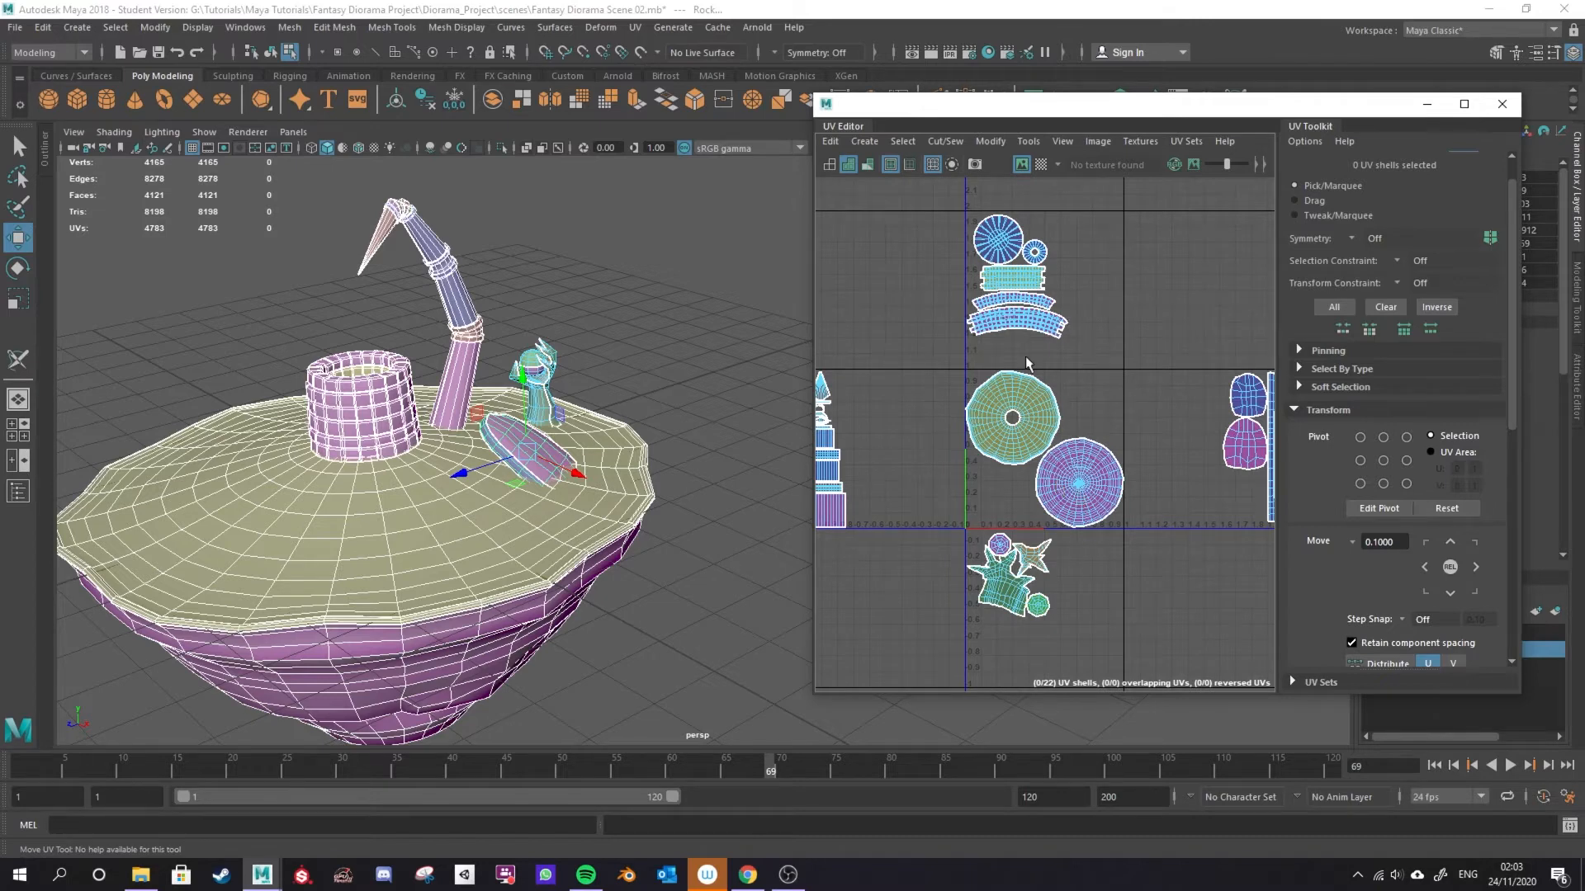
{"action": "left_click", "coordinate": [1041, 165]}
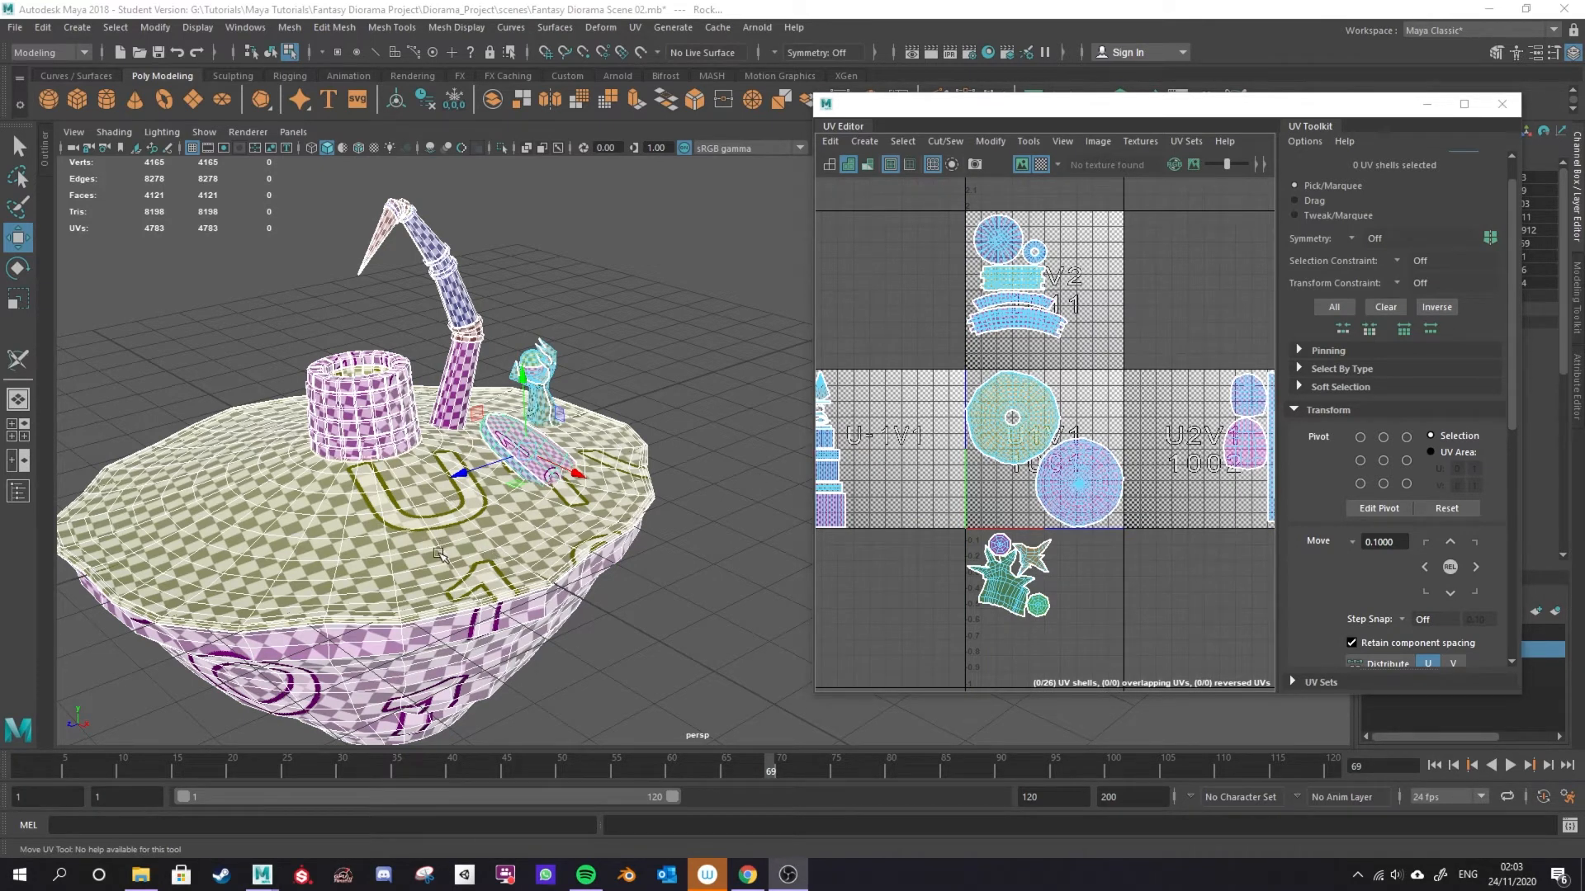
{"action": "scroll", "coordinate": [492, 447], "scroll_direction": "up", "scroll_amount": 3}
{"action": "left_click_drag", "start_coordinate": [590, 409], "coordinate": [505, 452], "text": "alt"}
{"action": "scroll", "coordinate": [607, 417], "scroll_direction": "up", "scroll_amount": 4}
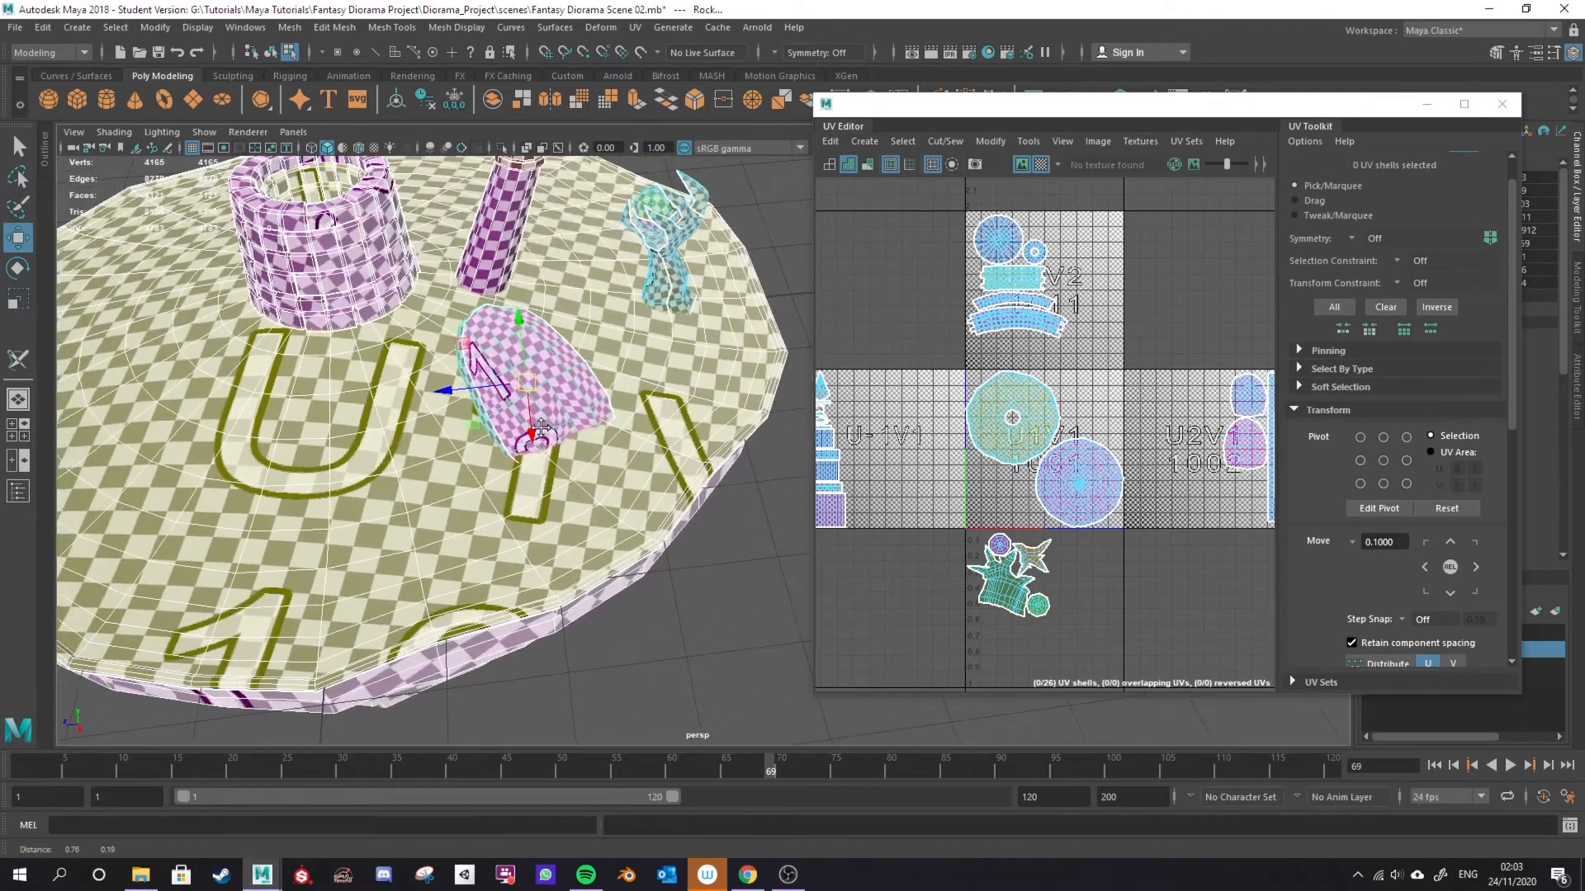
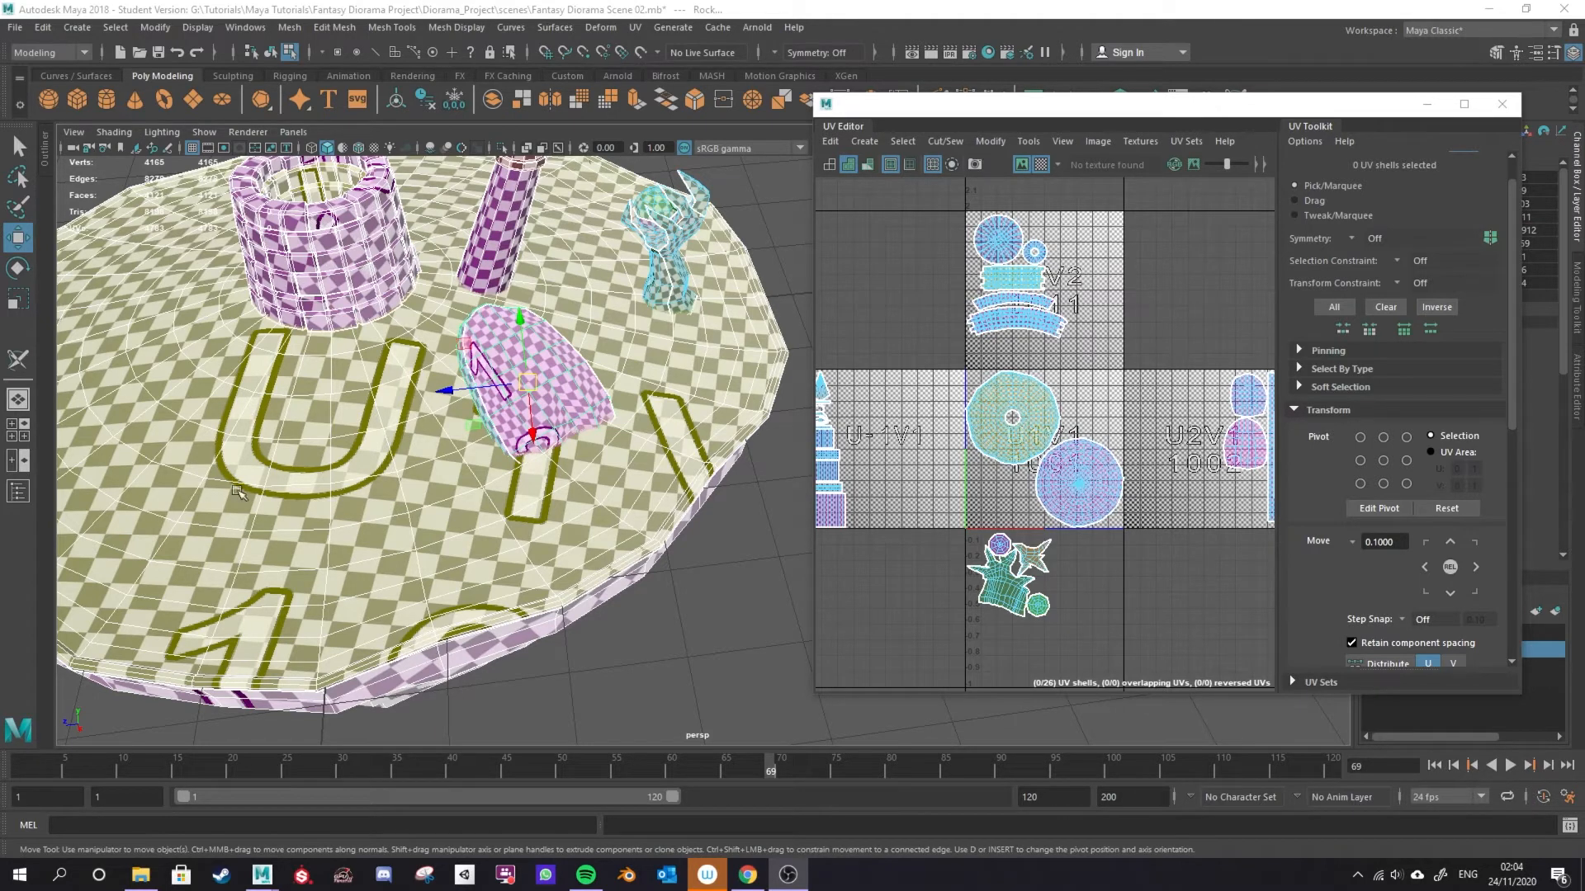
{"action": "scroll", "coordinate": [609, 403], "scroll_direction": "down", "scroll_amount": 2}
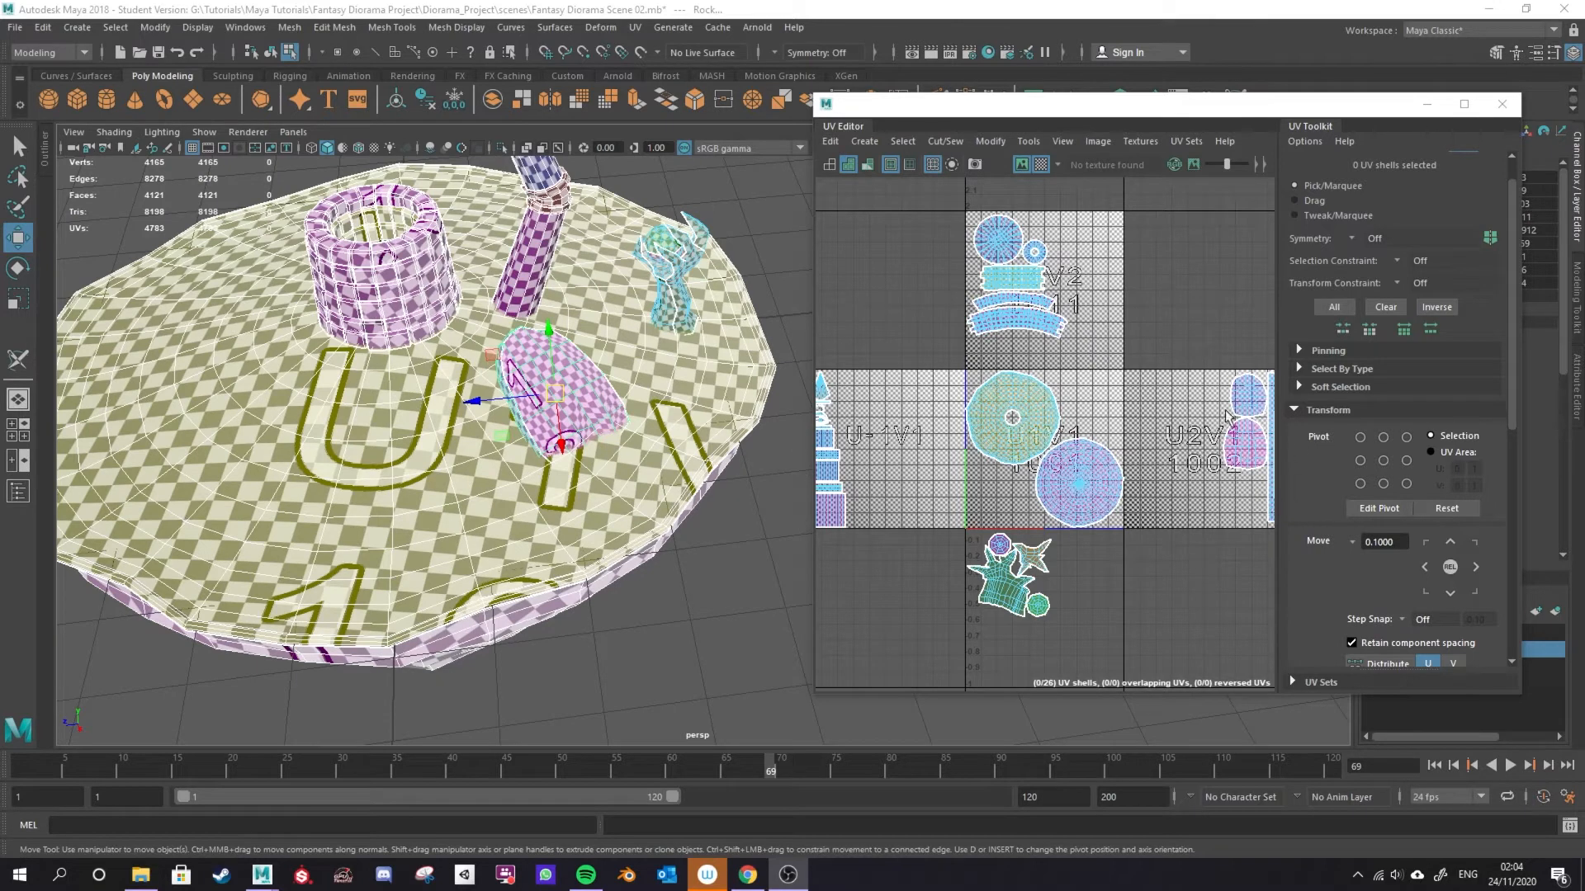
{"action": "middle_click_drag", "start_coordinate": [1227, 417], "coordinate": [1156, 417], "text": "alt"}
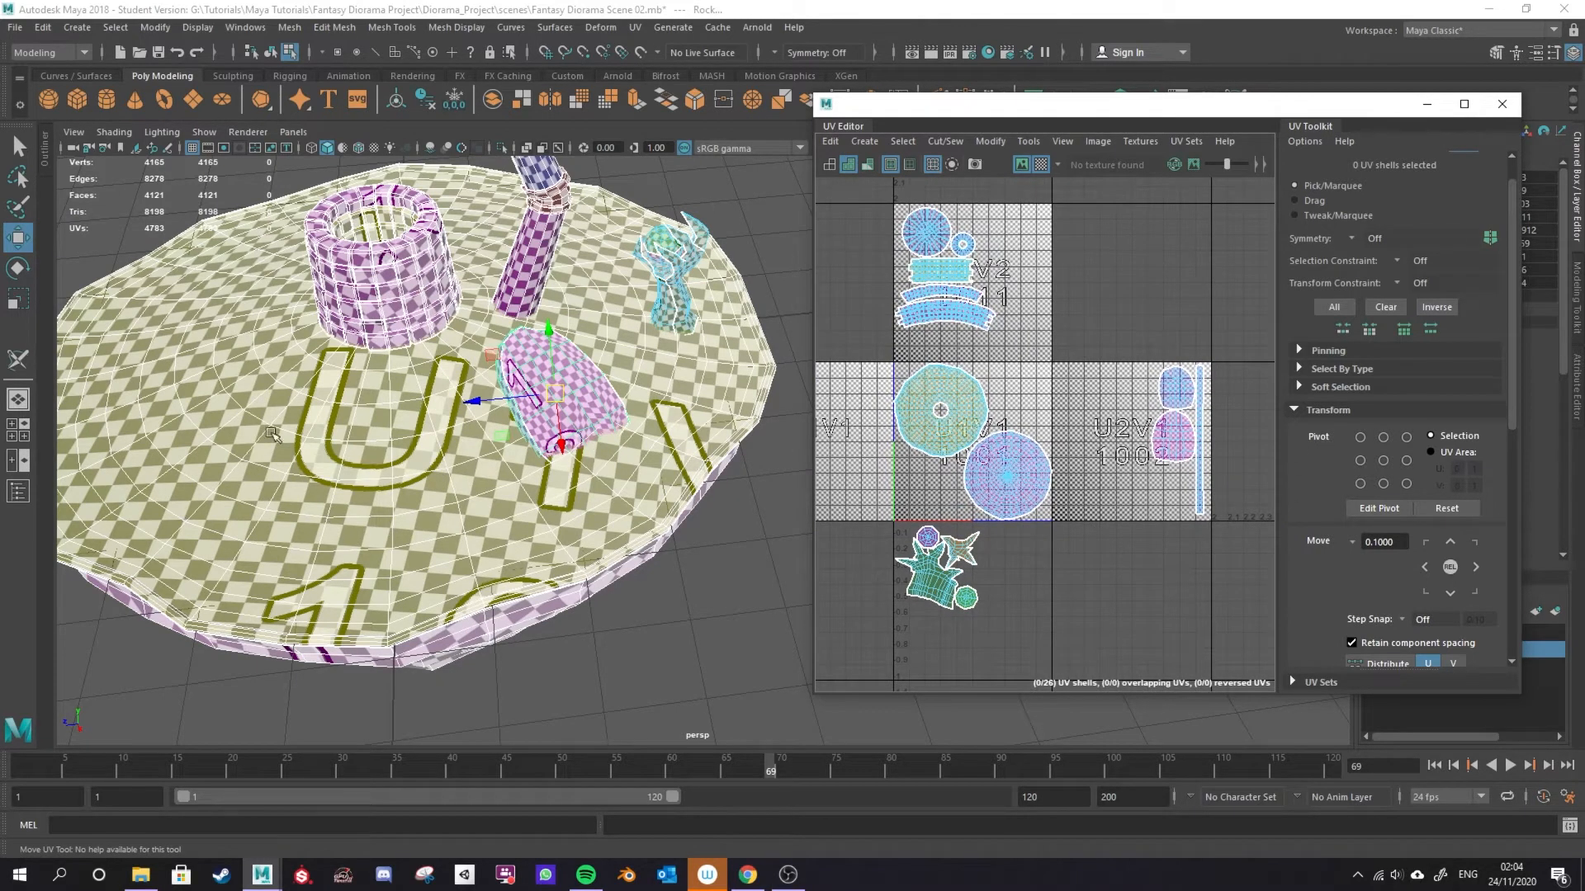
Check the Claw_Orb, Rock and Base UV shells one object at a time in UV shell selection mode.
{"action": "right_click_drag", "start_coordinate": [1141, 384], "coordinate": [1093, 360]}
{"action": "left_click_drag", "start_coordinate": [1112, 339], "coordinate": [1261, 559]}
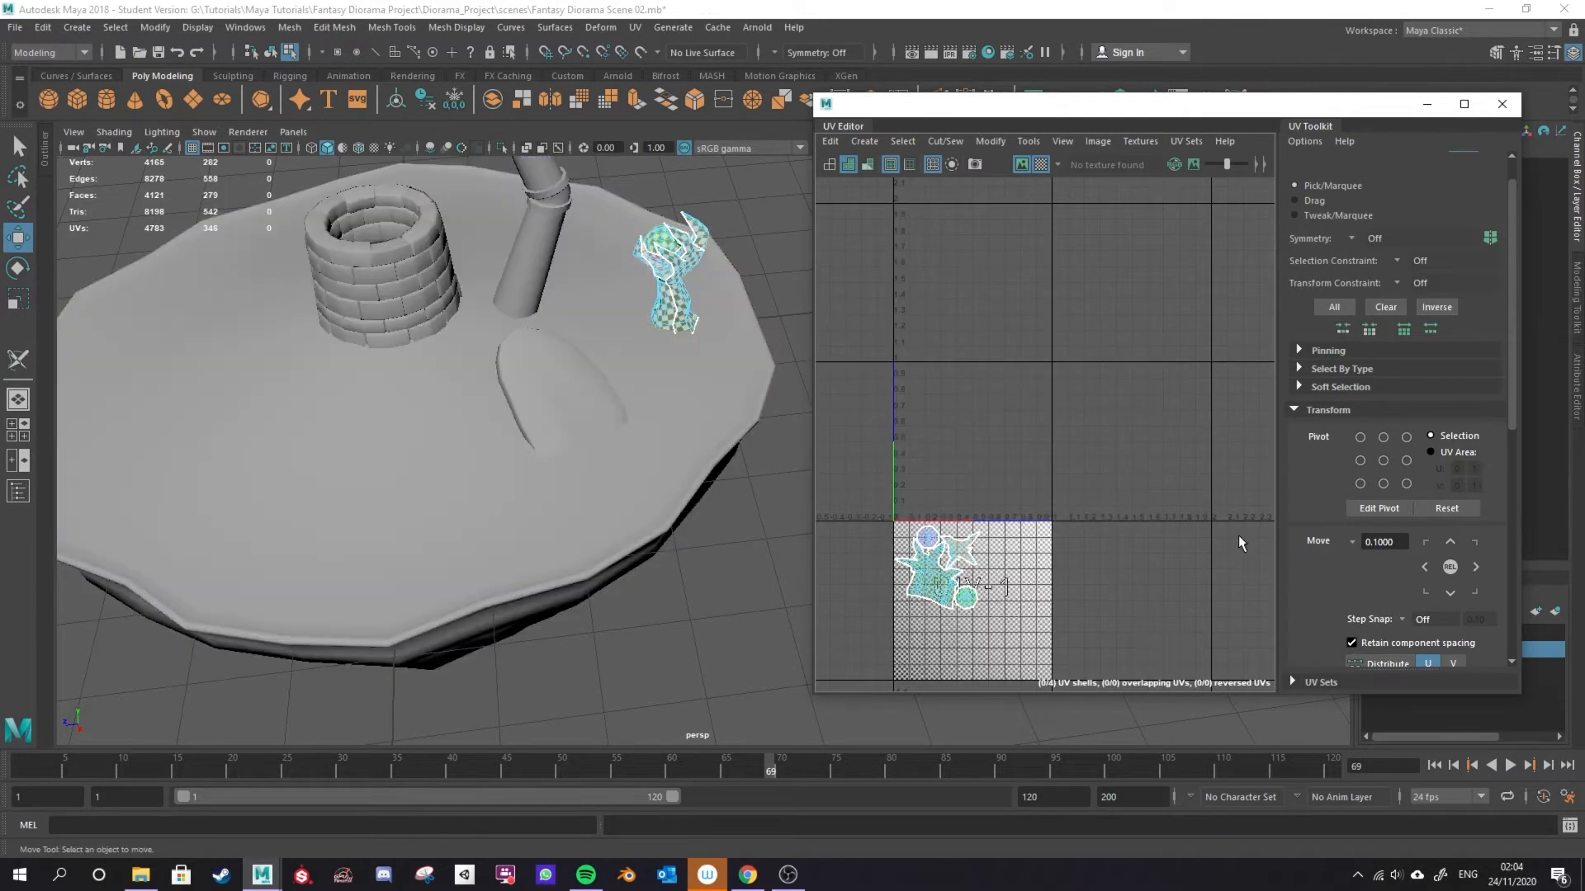
{"action": "left_click", "coordinate": [583, 399]}
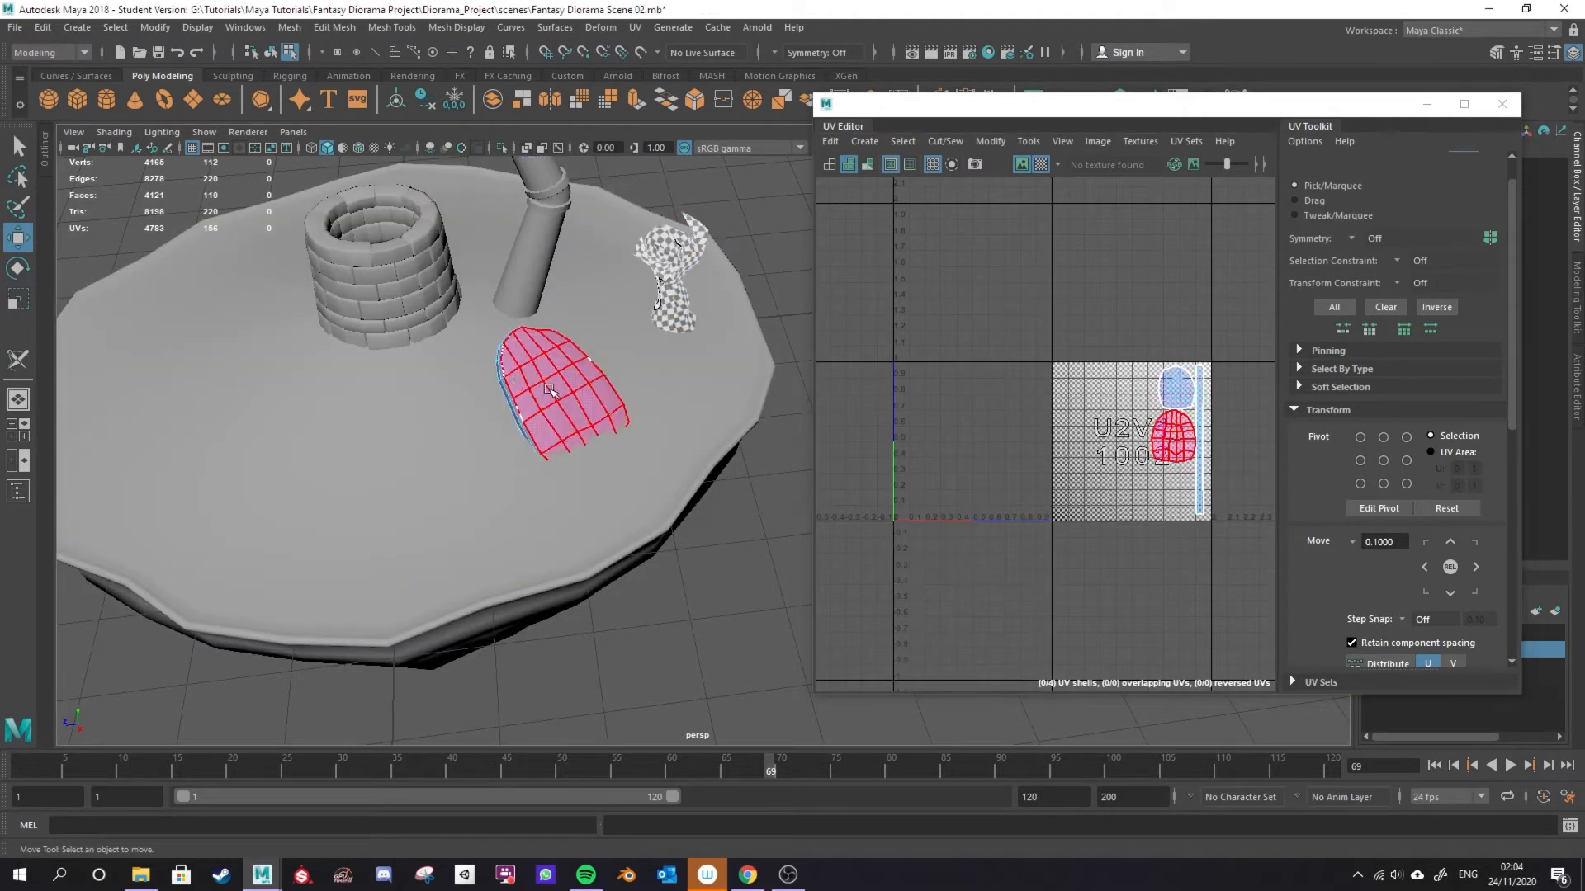
{"action": "left_click", "coordinate": [424, 488]}
{"action": "key", "text": "f"}
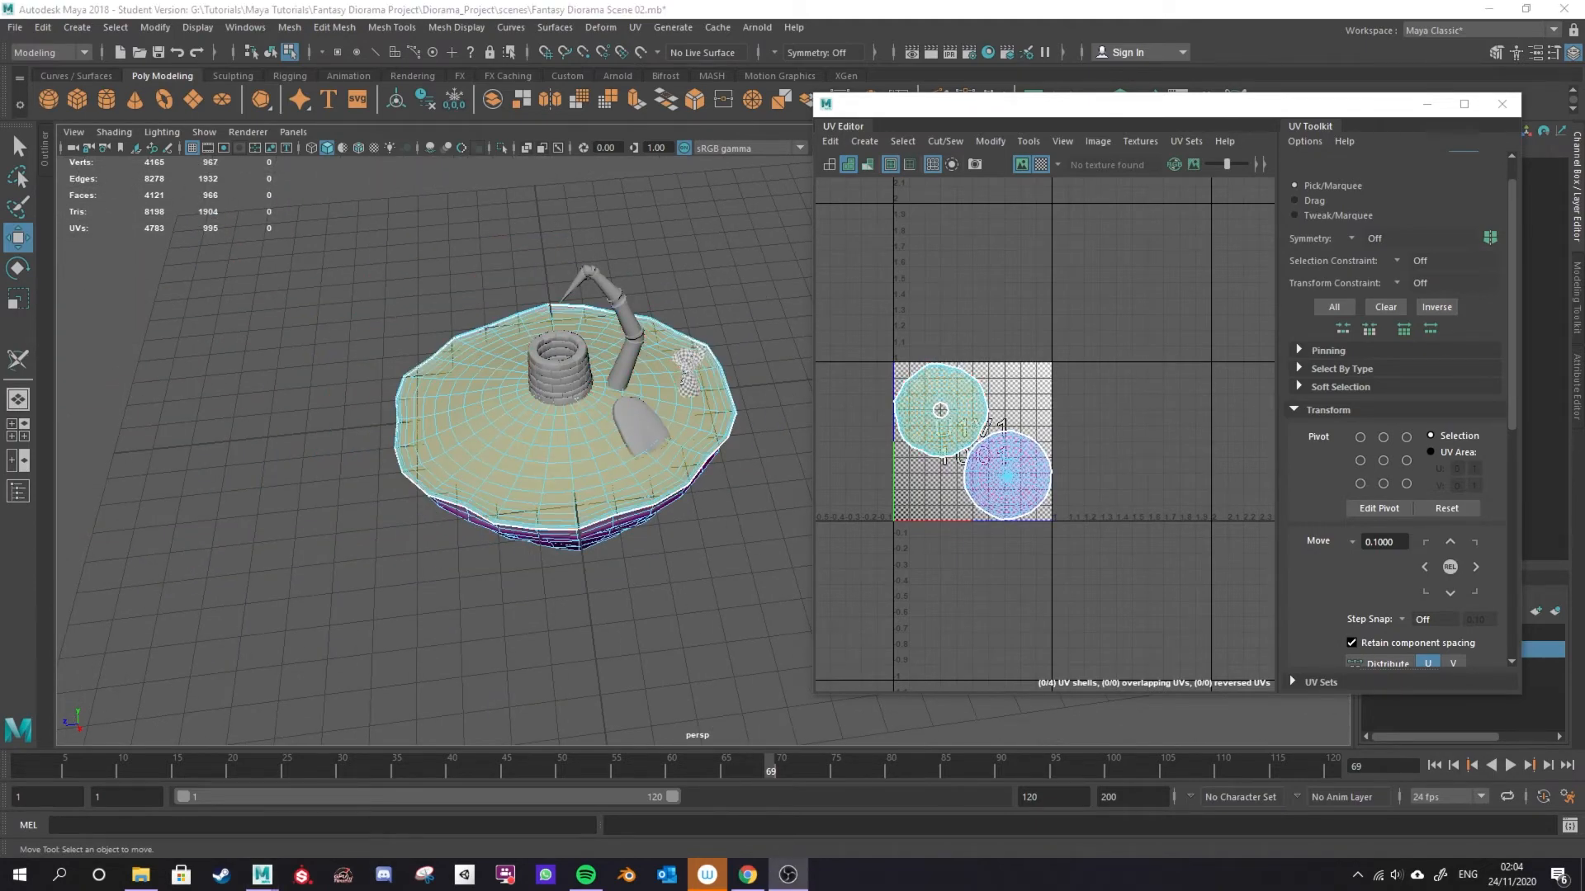
{"action": "scroll", "coordinate": [499, 341], "scroll_direction": "up", "scroll_amount": 3}
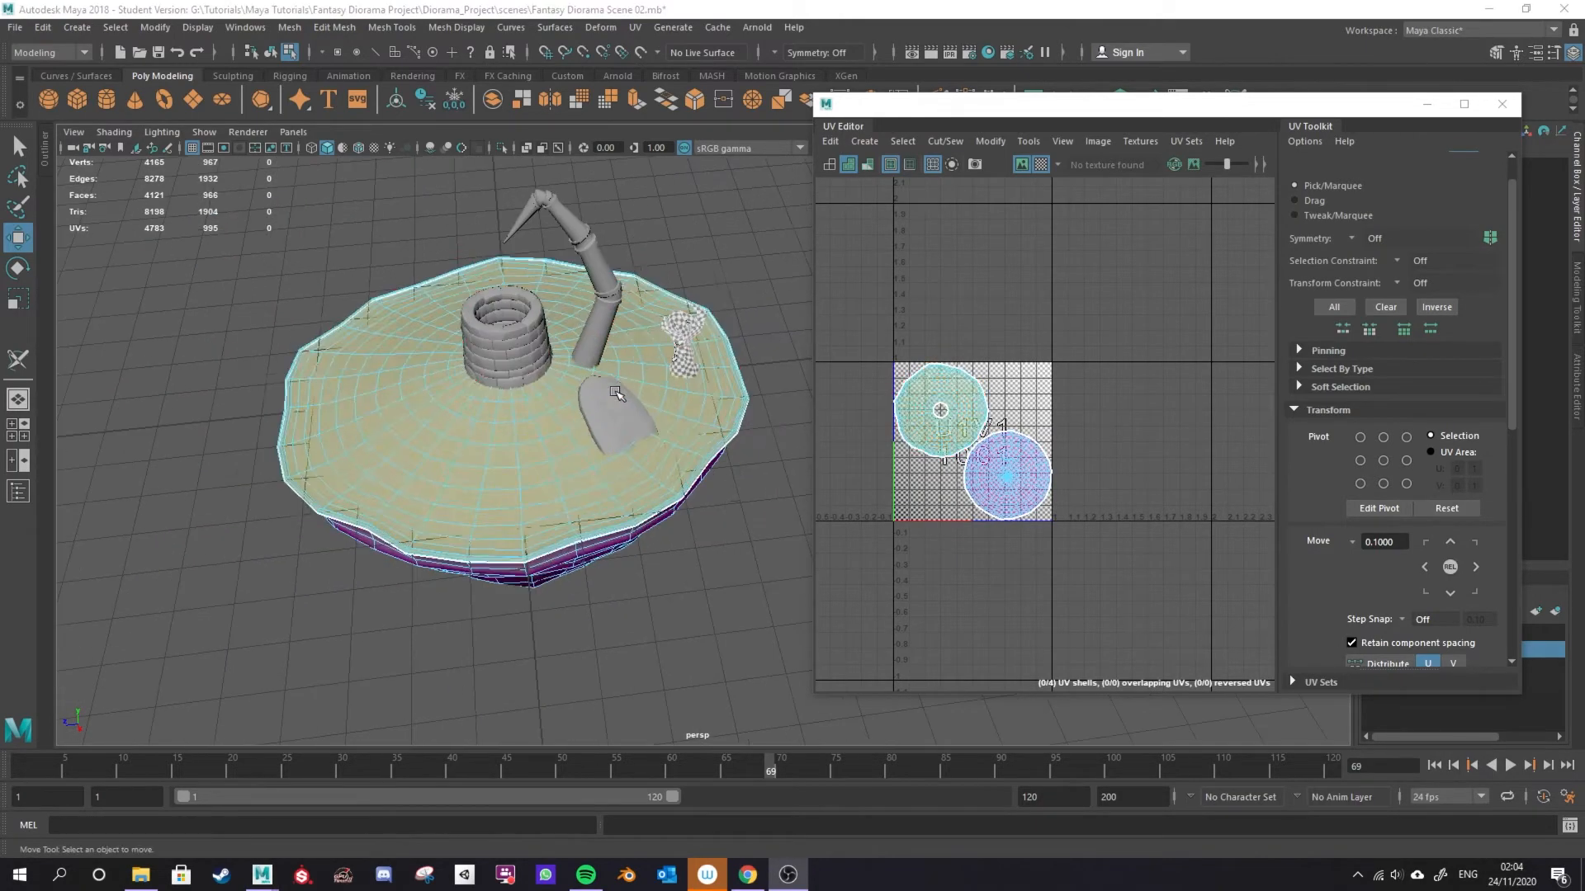
{"action": "left_click", "coordinate": [591, 296]}
{"action": "left_click", "coordinate": [663, 348]}
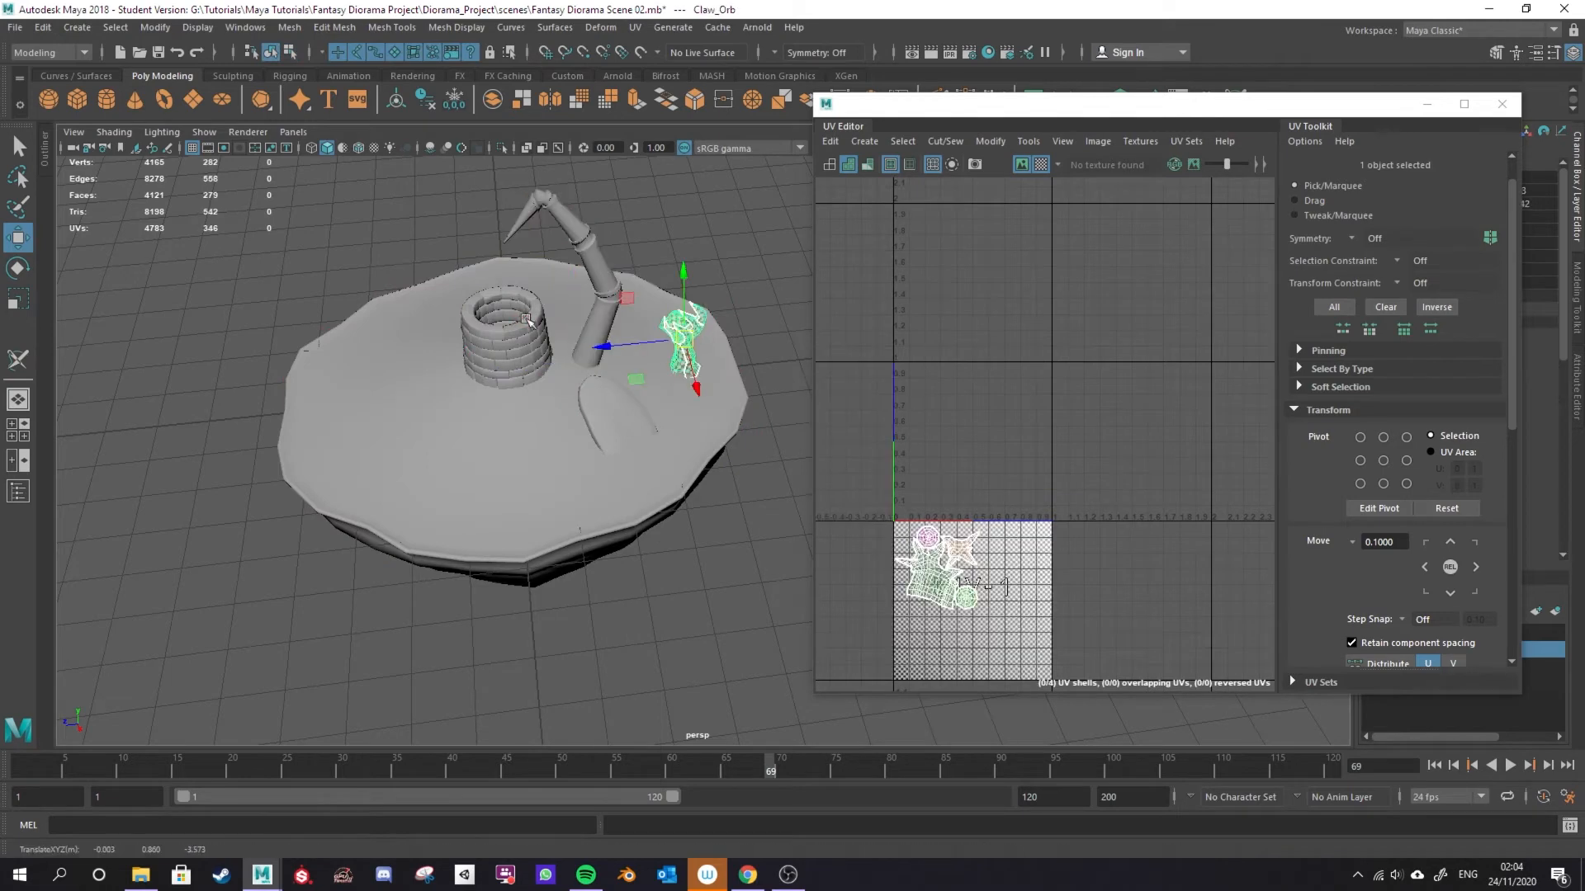
Select all five diorama objects and combine them into a single mesh.
{"action": "left_click_drag", "start_coordinate": [334, 238], "coordinate": [703, 594]}
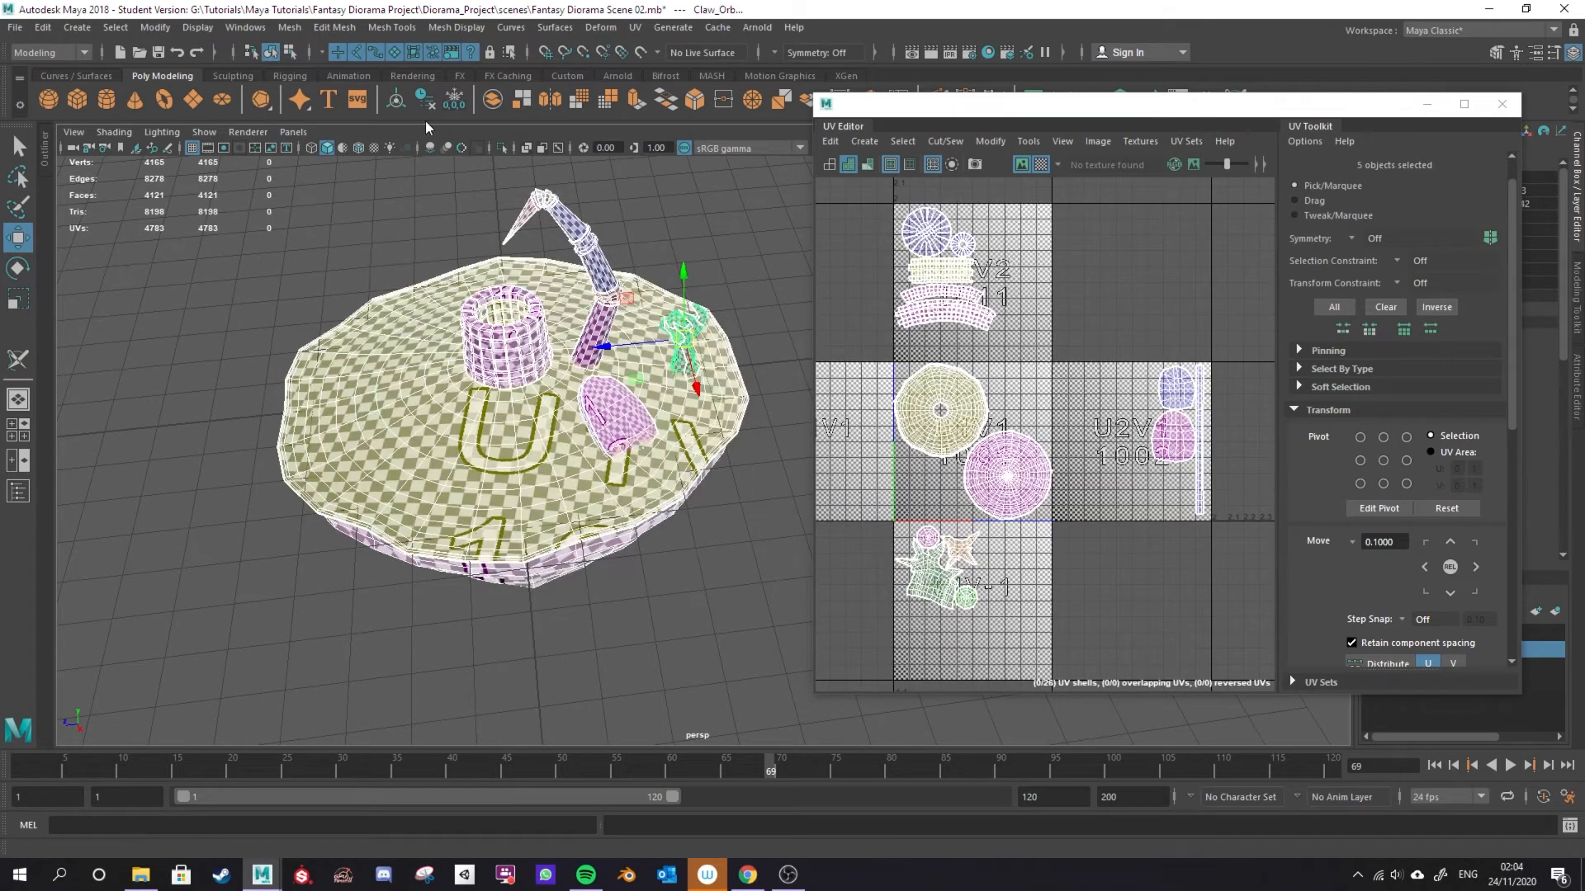
{"action": "left_click", "coordinate": [493, 100]}
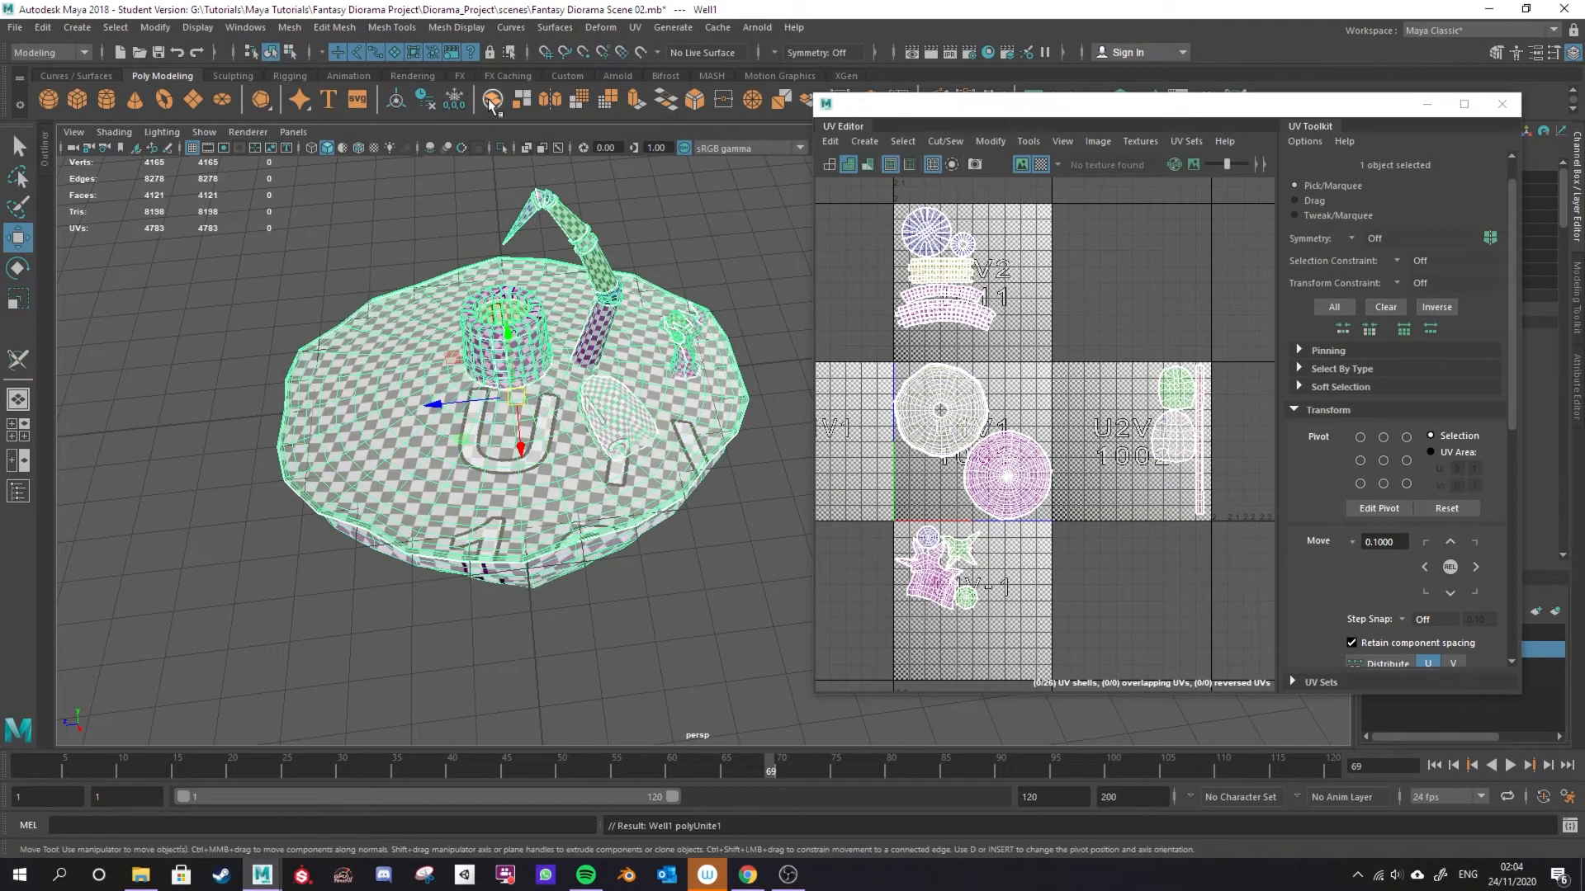
{"action": "right_click", "coordinate": [629, 232]}
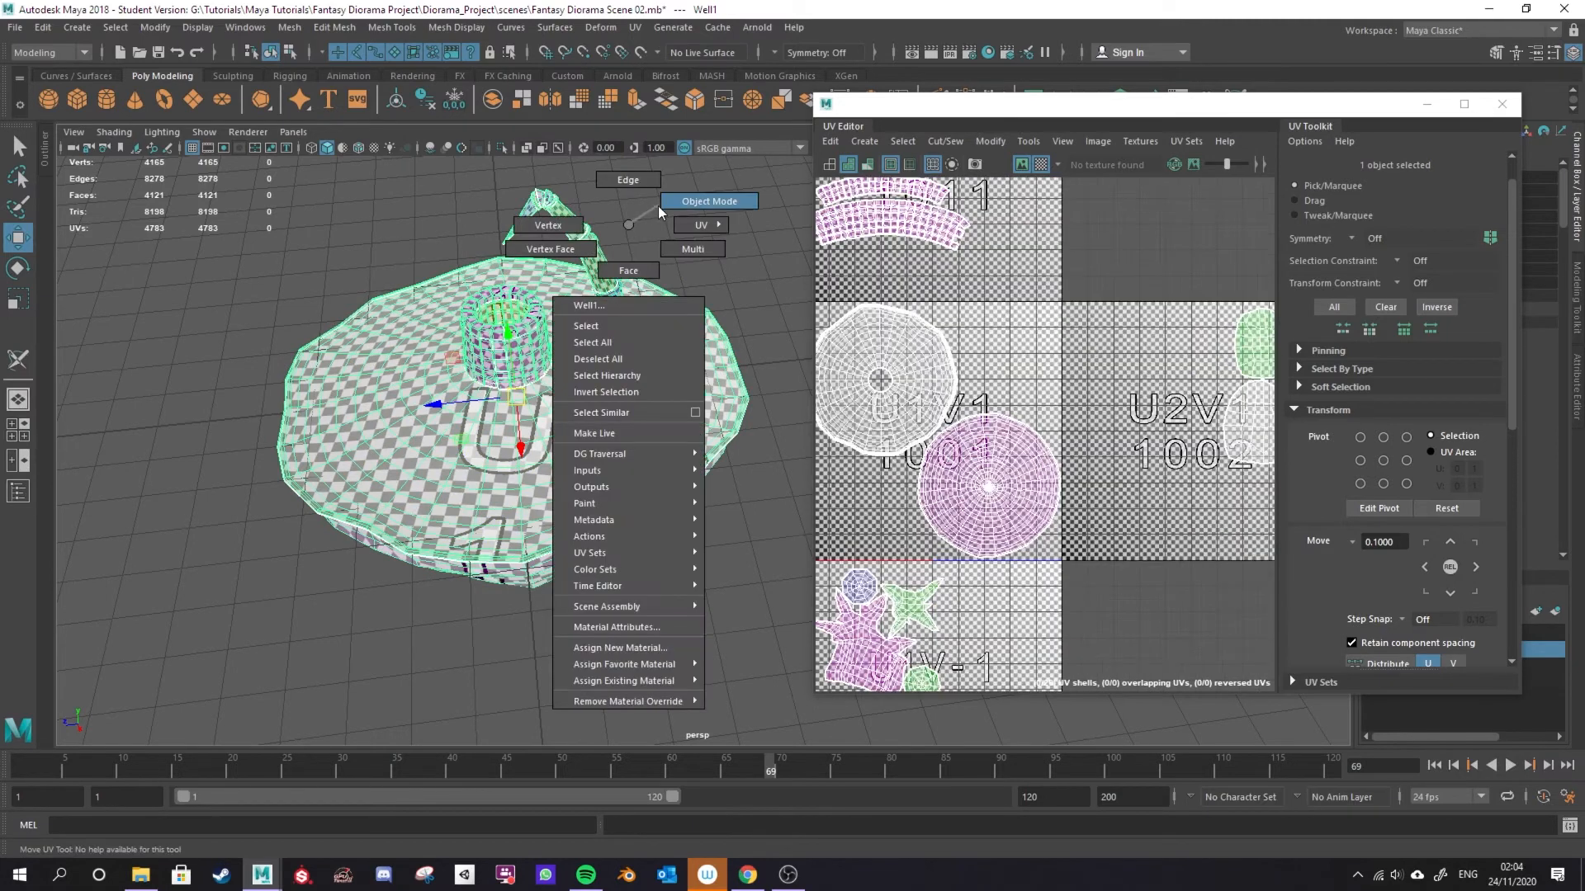
{"action": "right_click", "coordinate": [646, 398]}
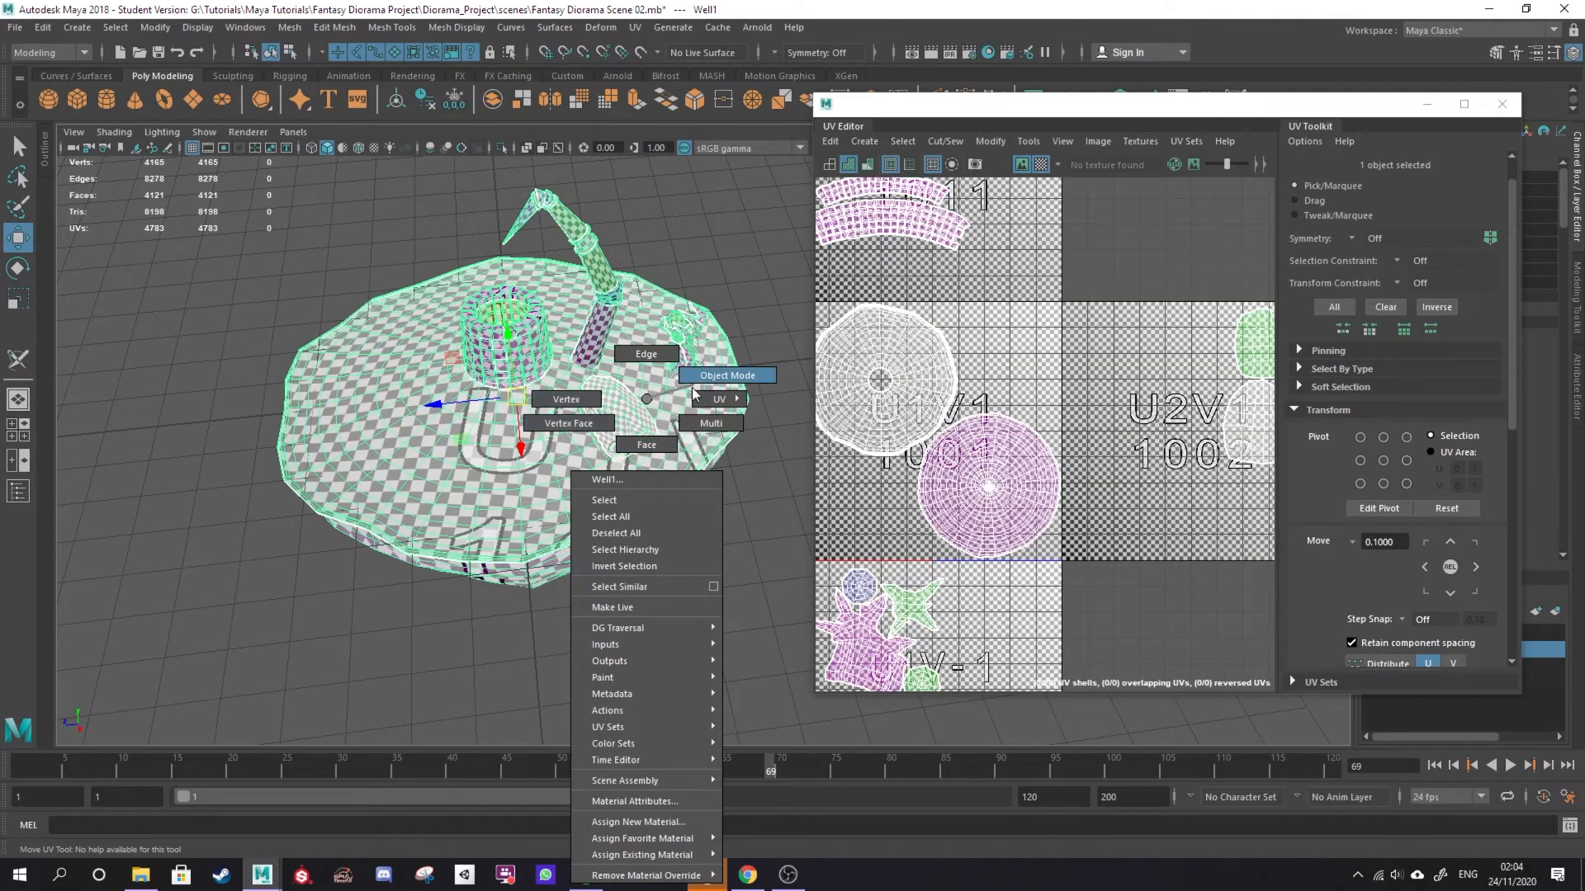
Select the rock's three UV shells in the U2V1 tile and scale them down uniformly.
{"action": "right_click_drag", "start_coordinate": [1146, 427], "coordinate": [1106, 397]}
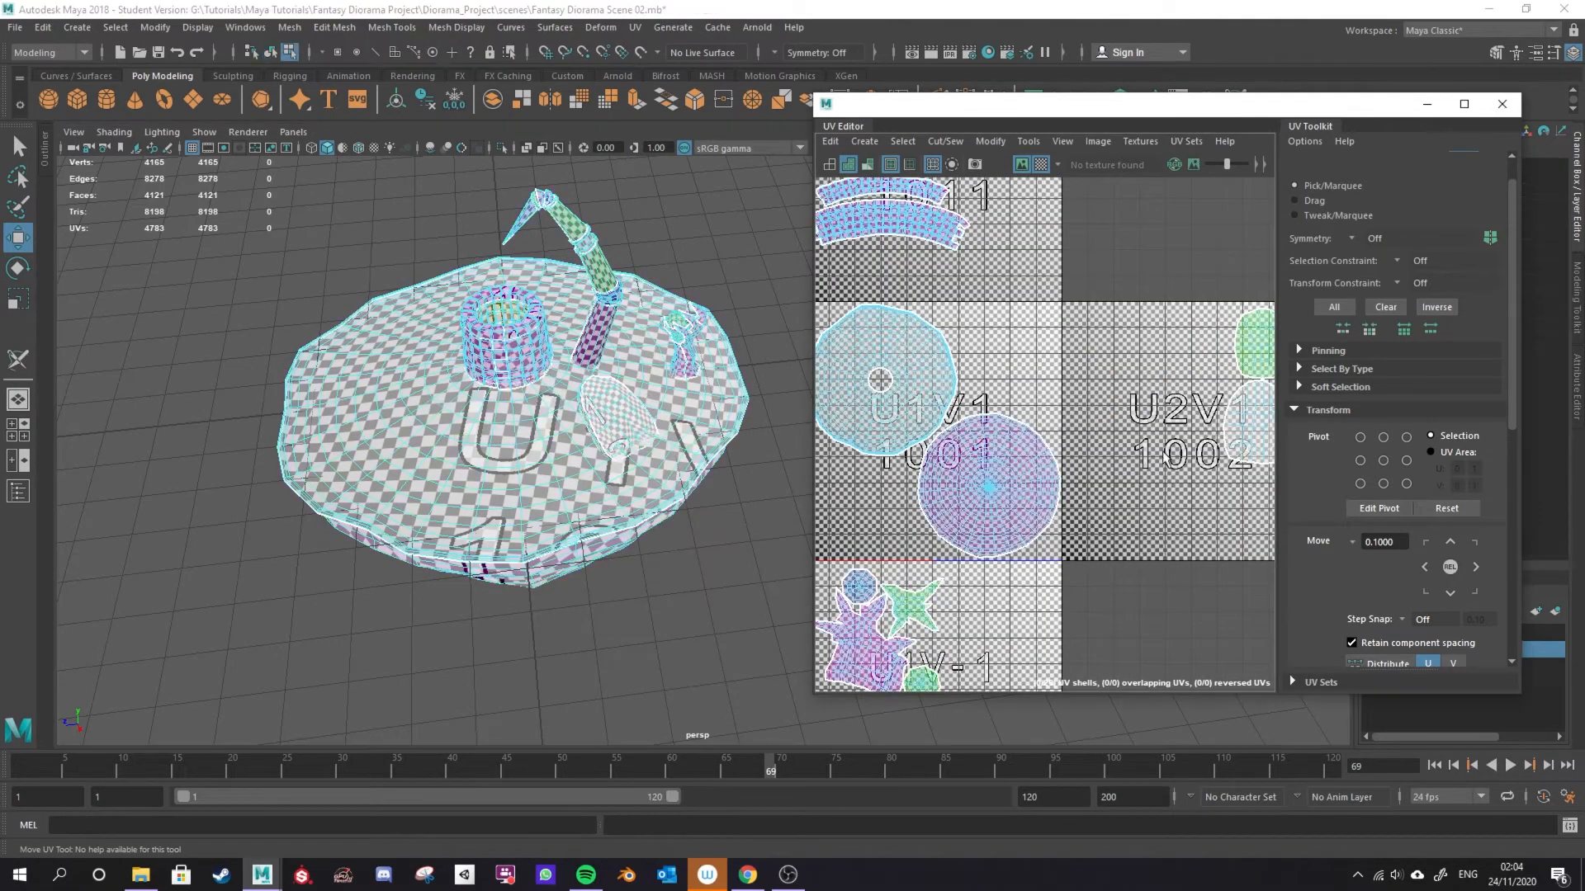
{"action": "middle_click_drag", "start_coordinate": [1153, 427], "coordinate": [925, 437], "text": "alt"}
{"action": "left_click_drag", "start_coordinate": [936, 274], "coordinate": [1150, 615]}
{"action": "scroll", "coordinate": [509, 358], "scroll_direction": "up", "scroll_amount": 6}
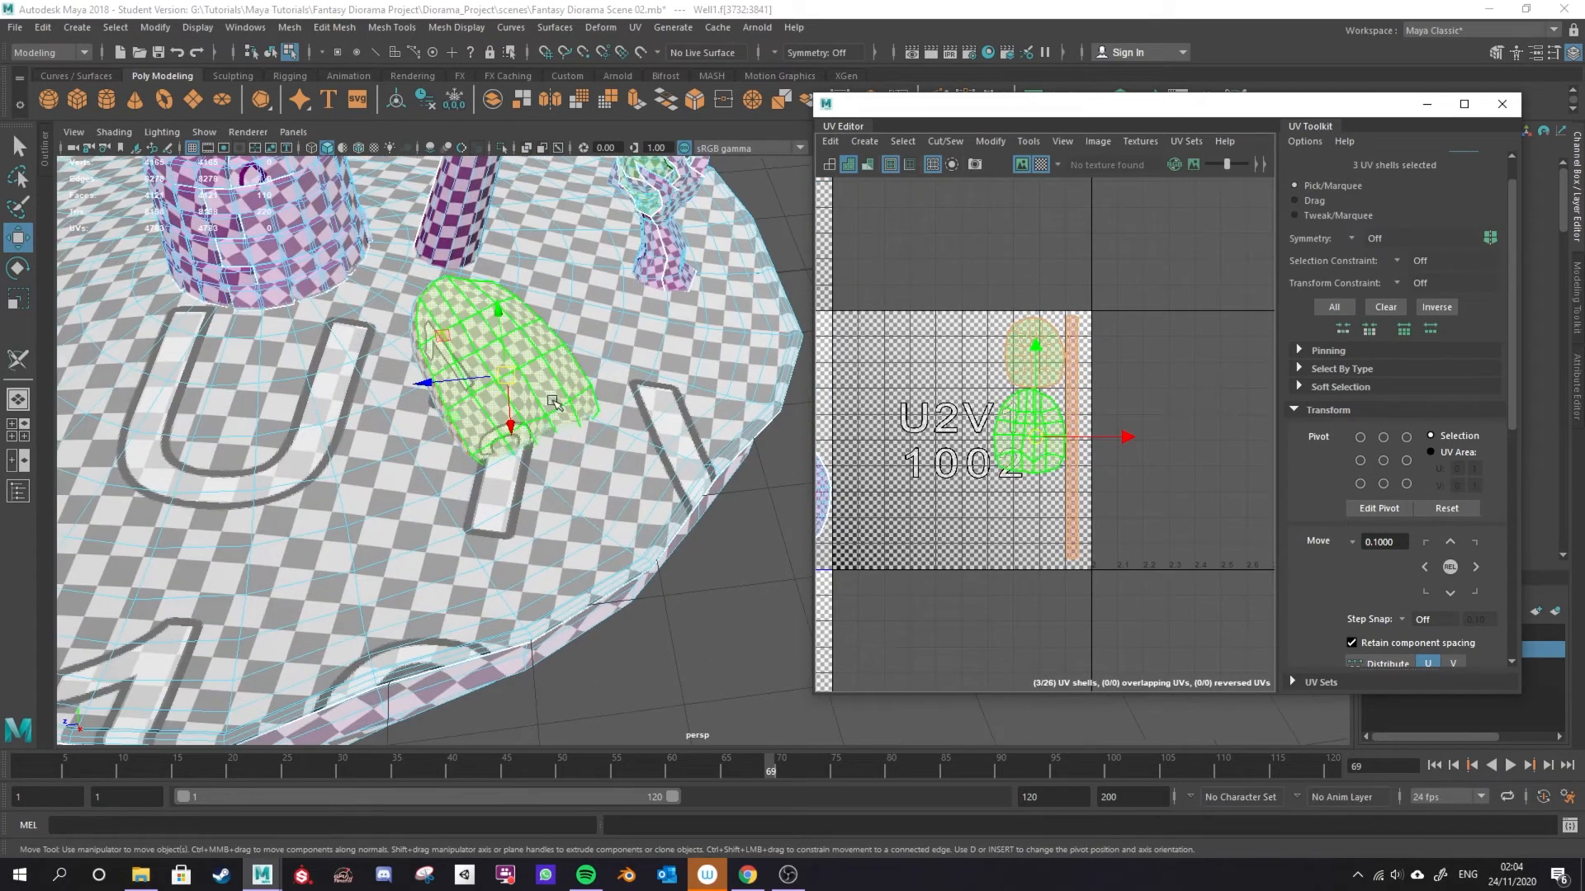
{"action": "key", "text": "r"}
{"action": "left_click_drag", "start_coordinate": [1037, 437], "coordinate": [982, 516]}
{"action": "middle_click_drag", "start_coordinate": [988, 513], "coordinate": [1058, 525]}
{"action": "scroll", "coordinate": [938, 531], "scroll_direction": "down", "scroll_amount": 3}
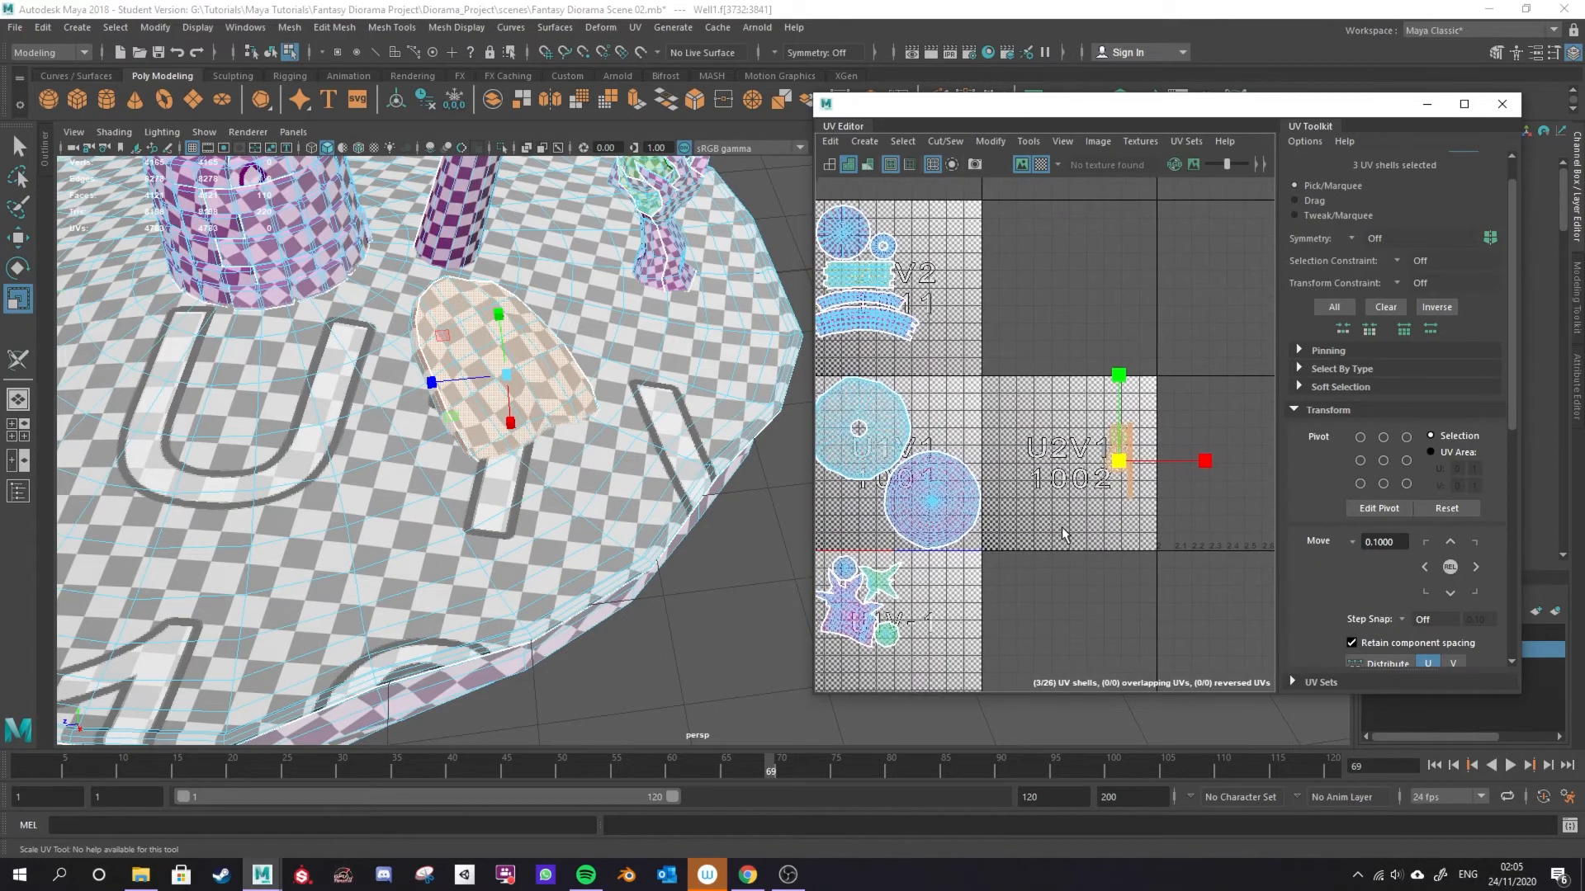
Move the rock's three UV shells into the upper-right corner of the U1V1 tile.
{"action": "key", "text": "w"}
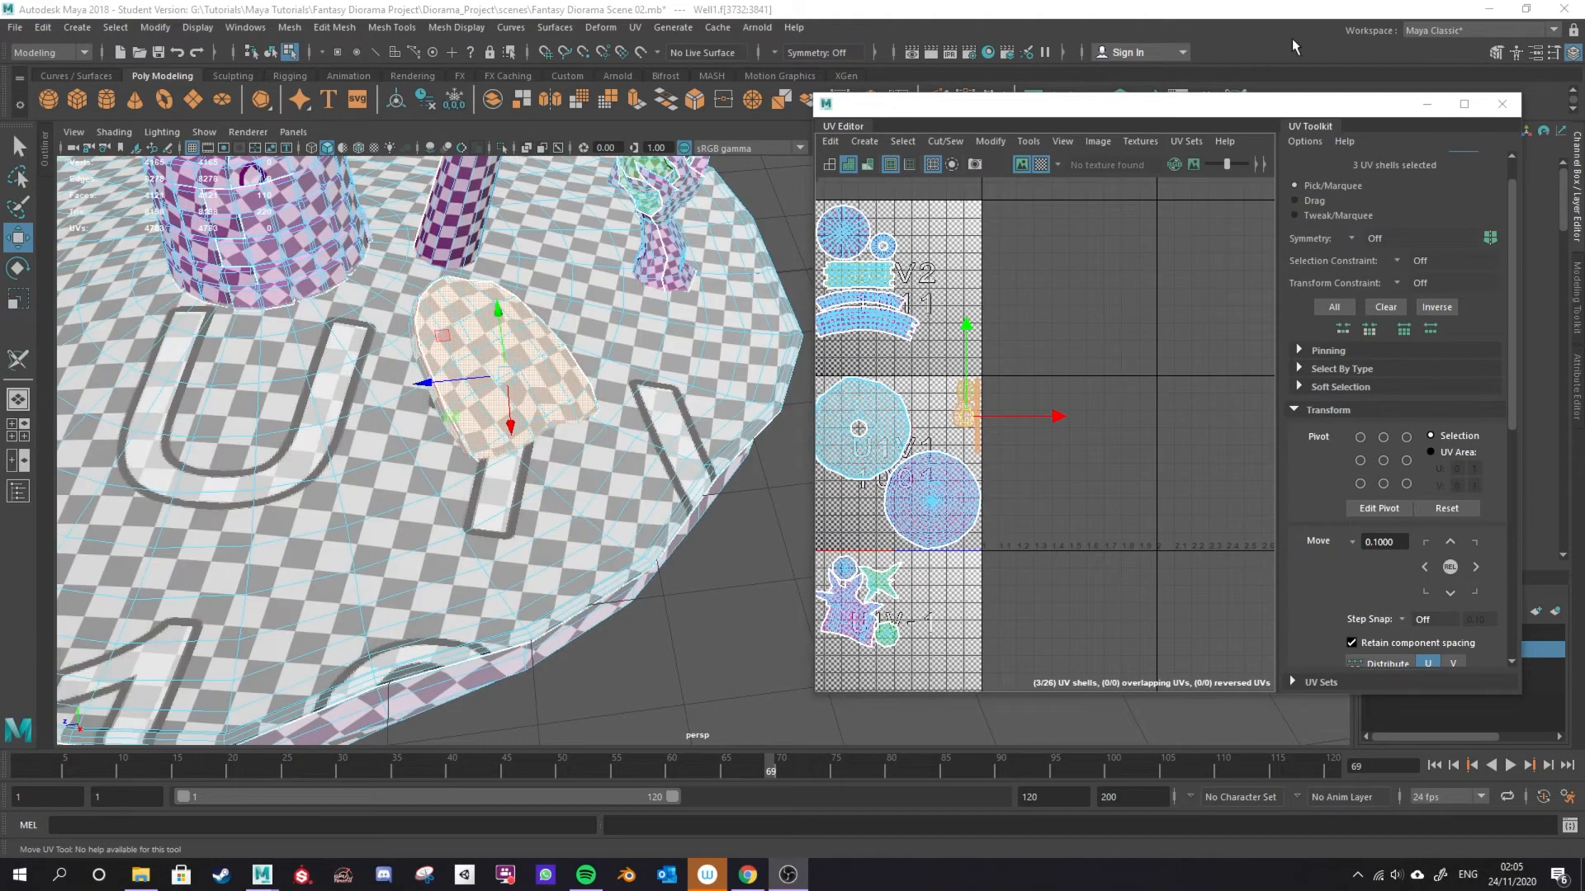
{"action": "scroll", "coordinate": [1059, 438], "scroll_direction": "up", "scroll_amount": 2}
{"action": "scroll", "coordinate": [1059, 438], "scroll_direction": "up", "scroll_amount": 4}
{"action": "middle_click_drag", "start_coordinate": [901, 483], "coordinate": [1261, 449], "text": "alt"}
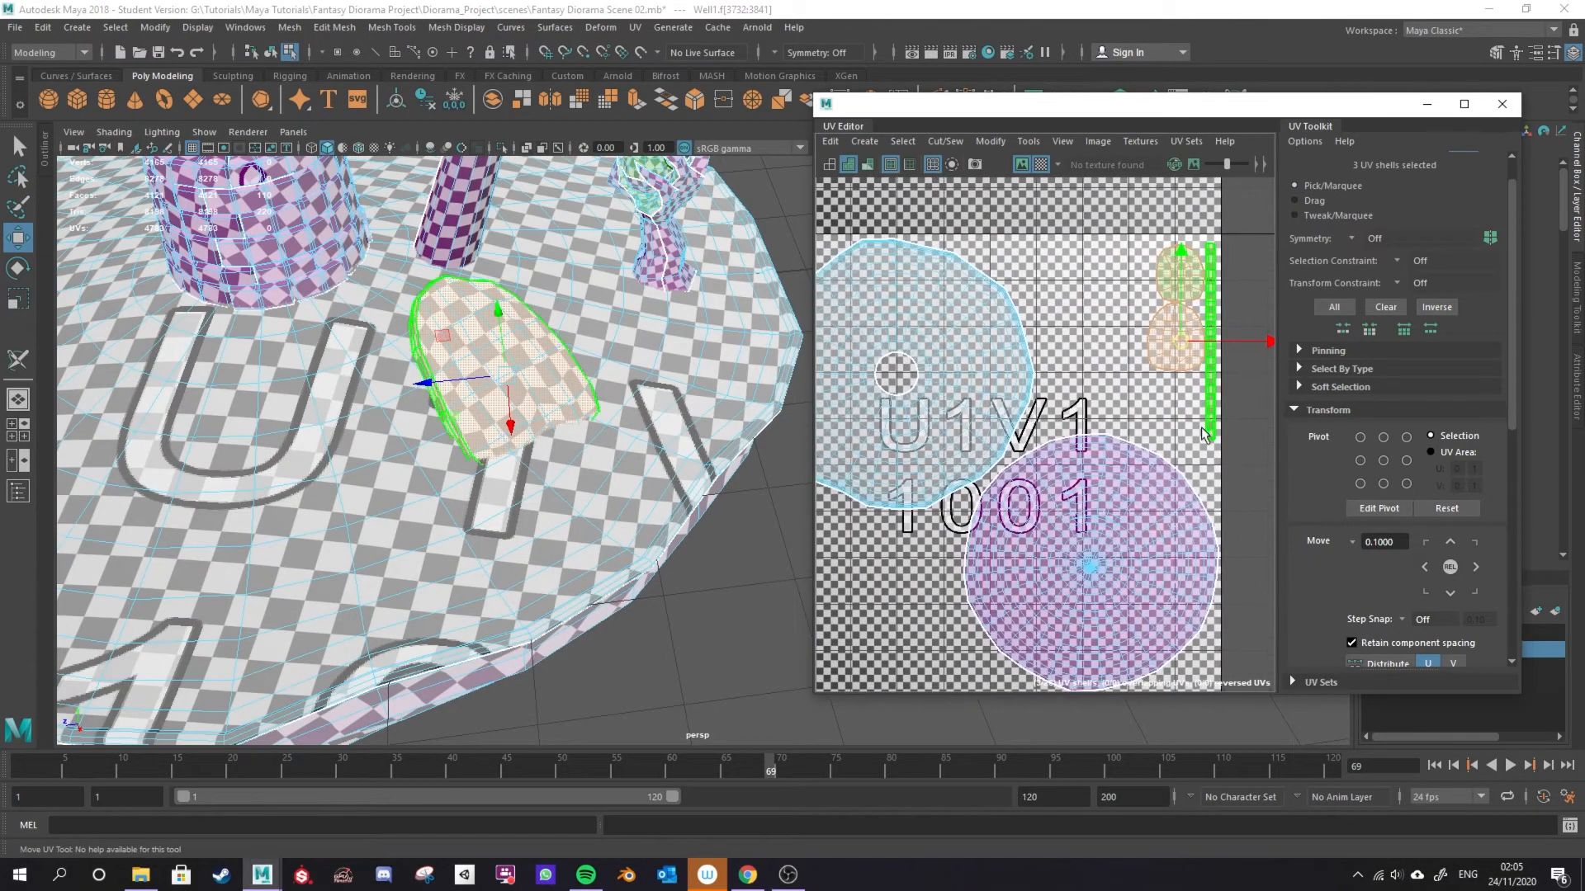
Select the well's UV shells in the tile above U1V1.
{"action": "scroll", "coordinate": [1188, 419], "scroll_direction": "down", "scroll_amount": 3}
{"action": "middle_click_drag", "start_coordinate": [1085, 378], "coordinate": [1032, 499], "text": "alt"}
{"action": "middle_click_drag", "start_coordinate": [975, 325], "coordinate": [963, 413], "text": "alt"}
{"action": "left_click_drag", "start_coordinate": [881, 250], "coordinate": [1016, 466]}
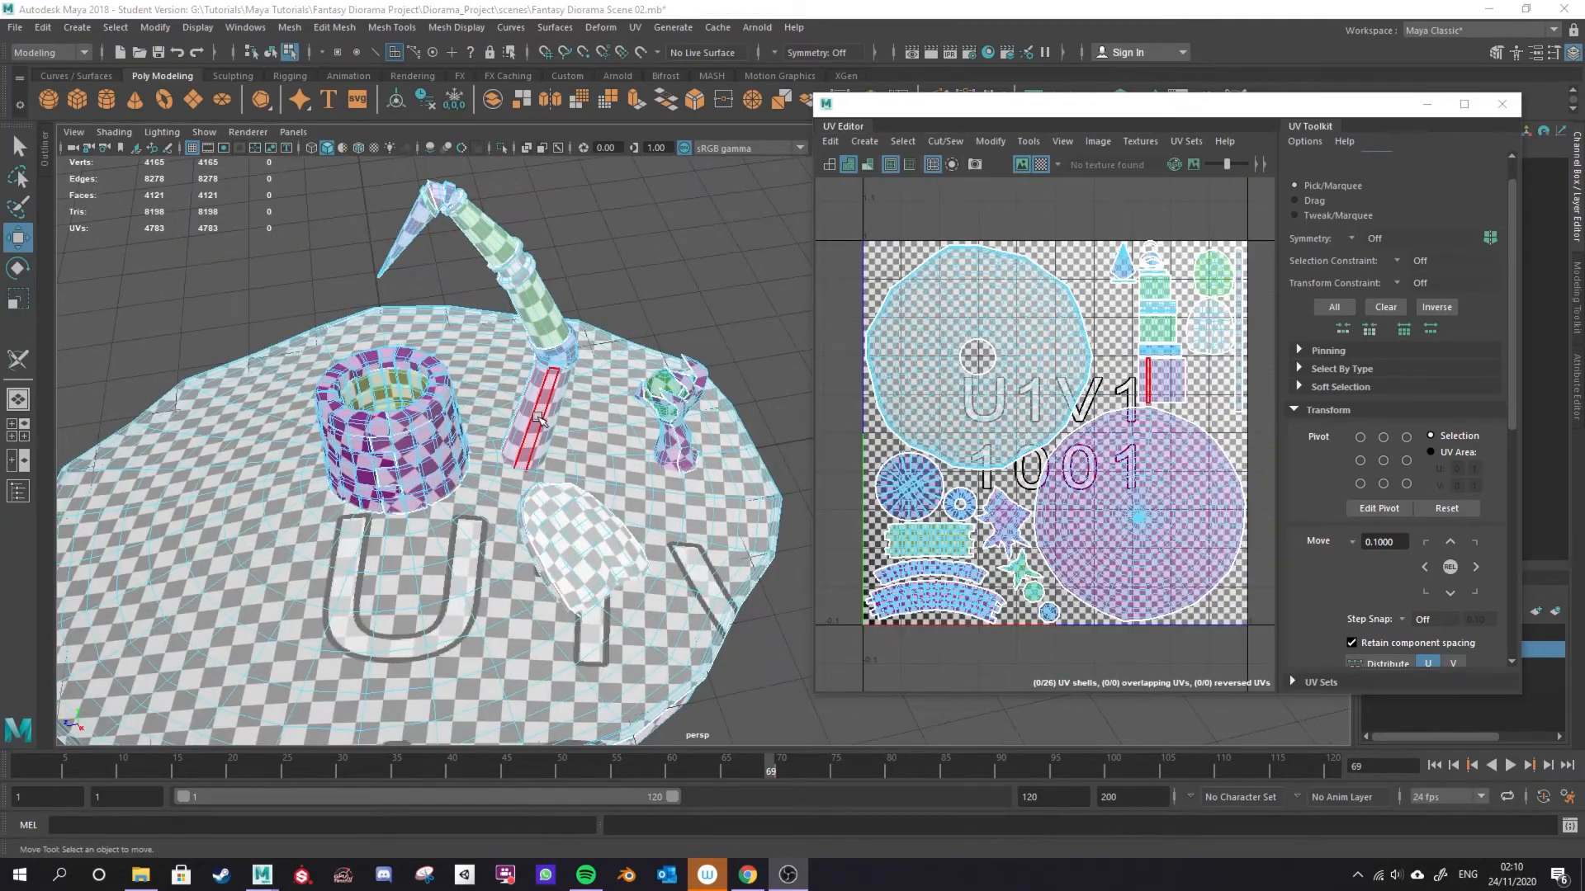
Examine the shells packed in the U1V1 tile and the checker pattern they give across the combined mesh.
{"action": "scroll", "coordinate": [932, 468], "scroll_direction": "up", "scroll_amount": 4}
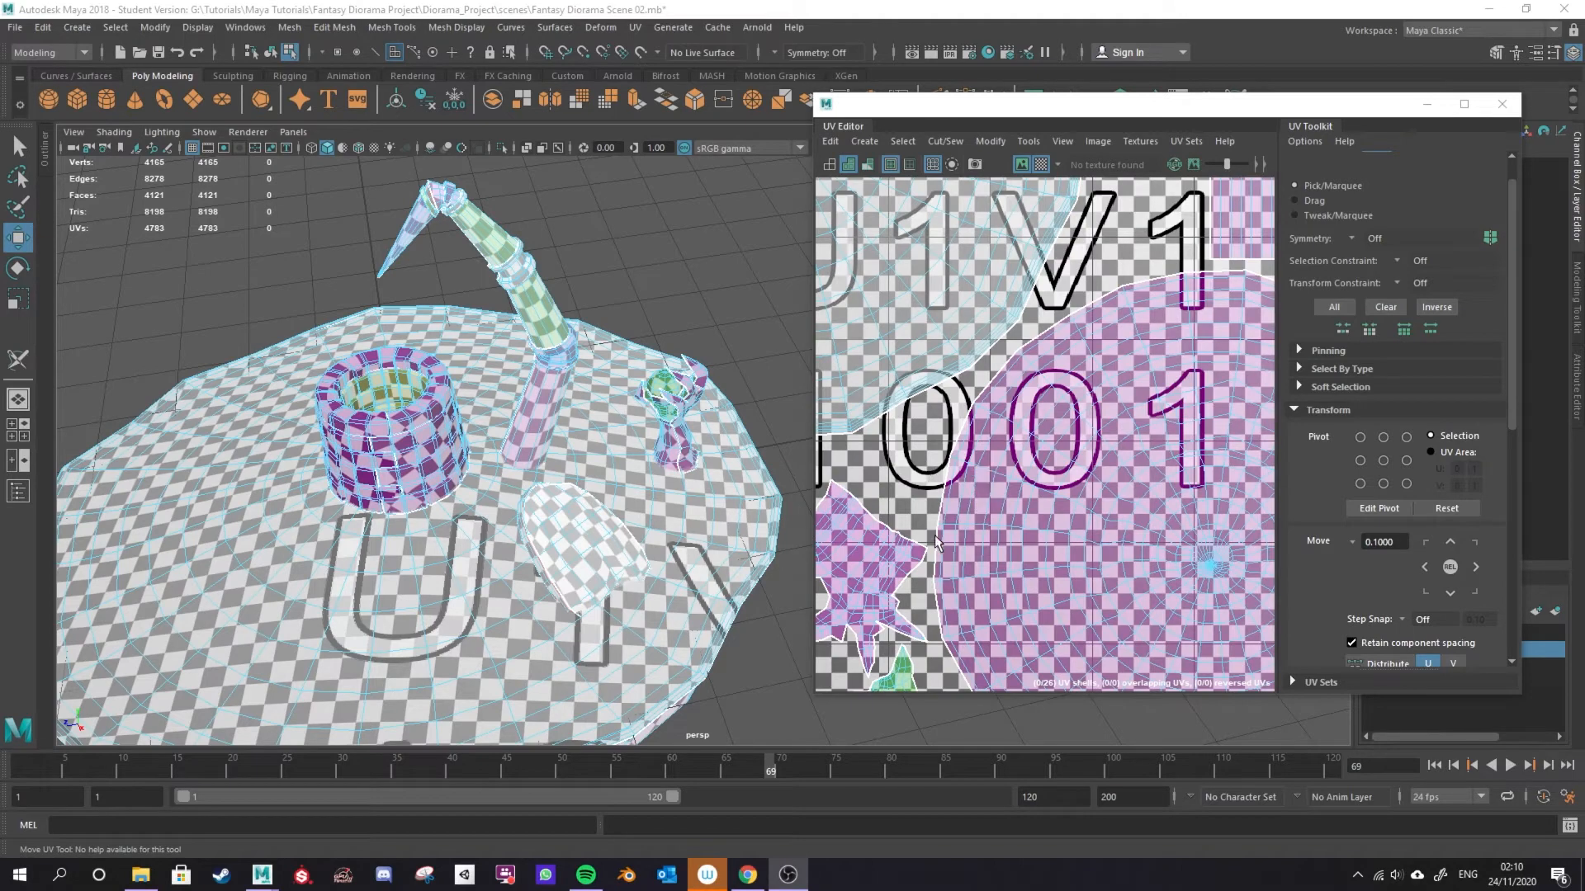
{"action": "scroll", "coordinate": [982, 483], "scroll_direction": "down", "scroll_amount": 4}
{"action": "left_click_drag", "start_coordinate": [500, 448], "coordinate": [442, 579], "text": "alt"}
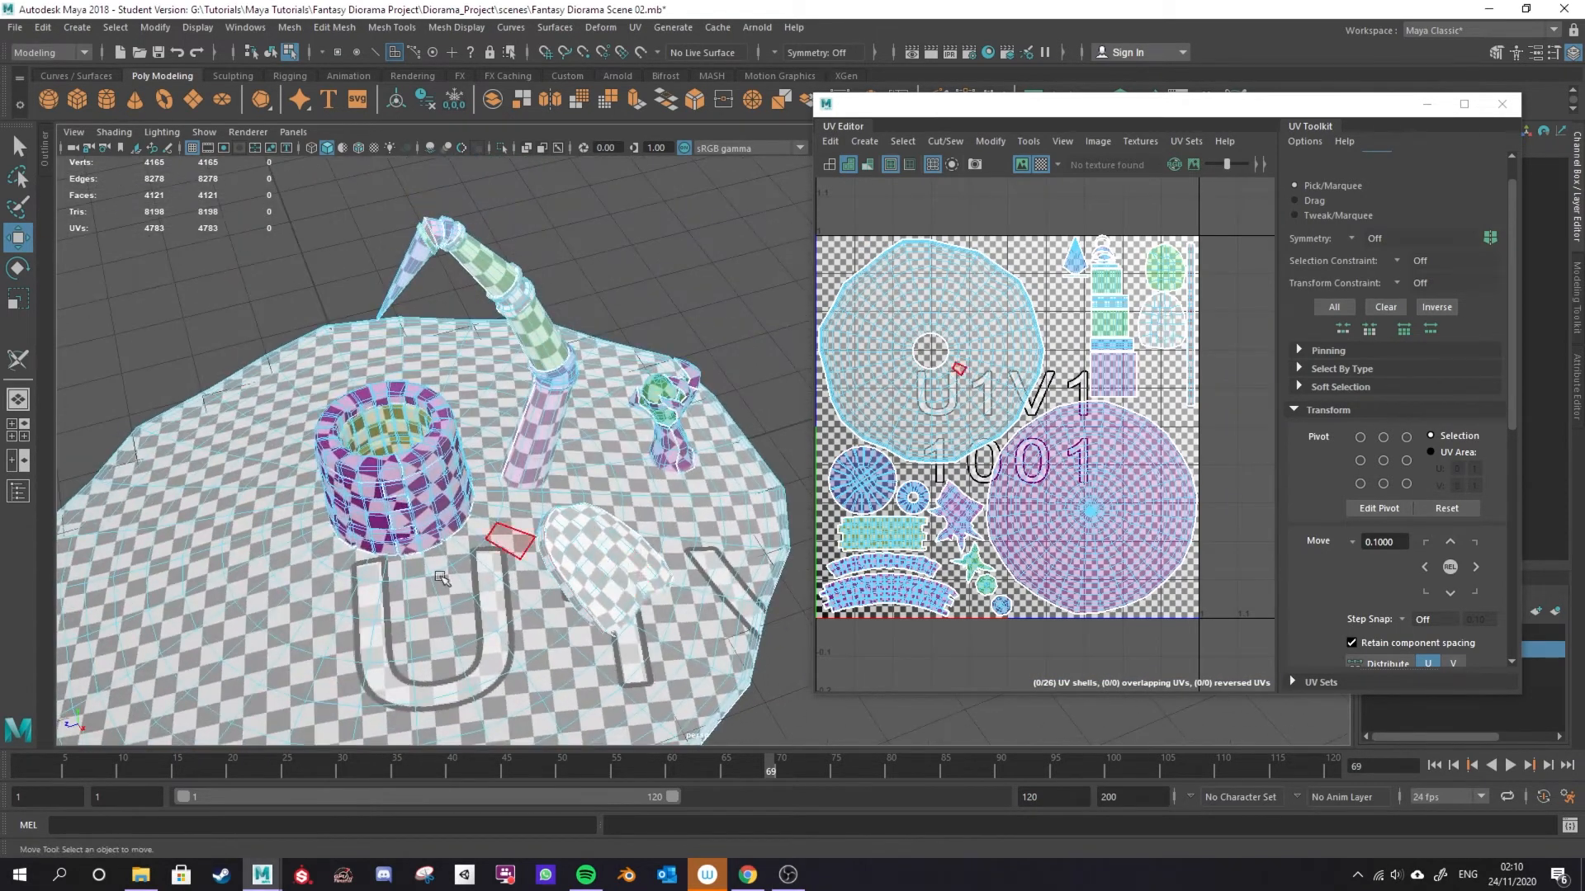
{"action": "left_click_drag", "start_coordinate": [555, 541], "coordinate": [584, 529], "text": "alt"}
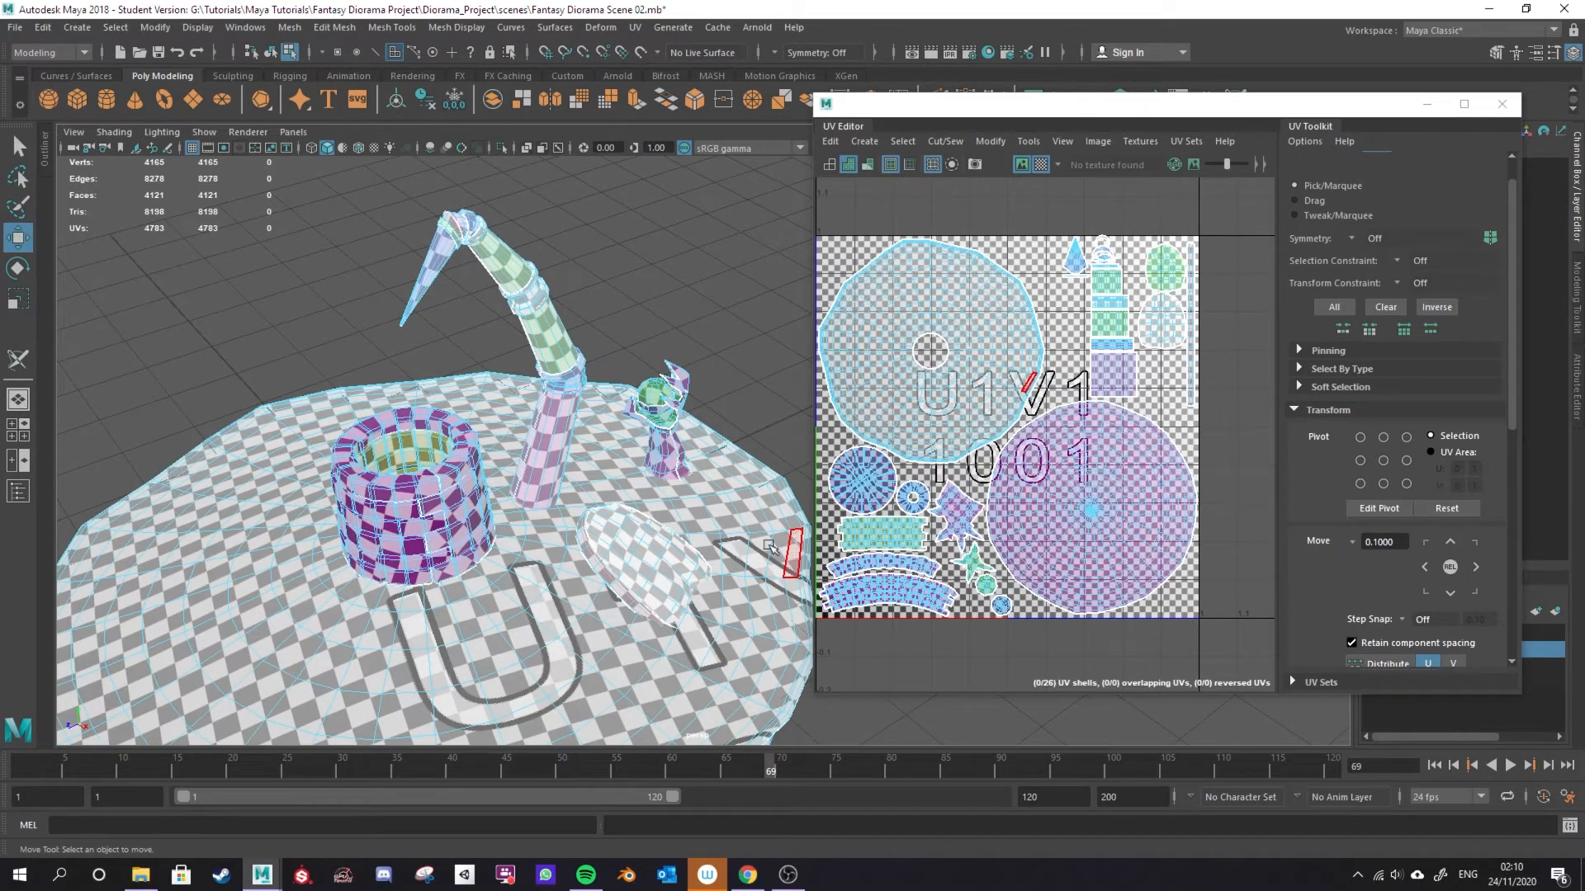
{"action": "left_click", "coordinate": [964, 370]}
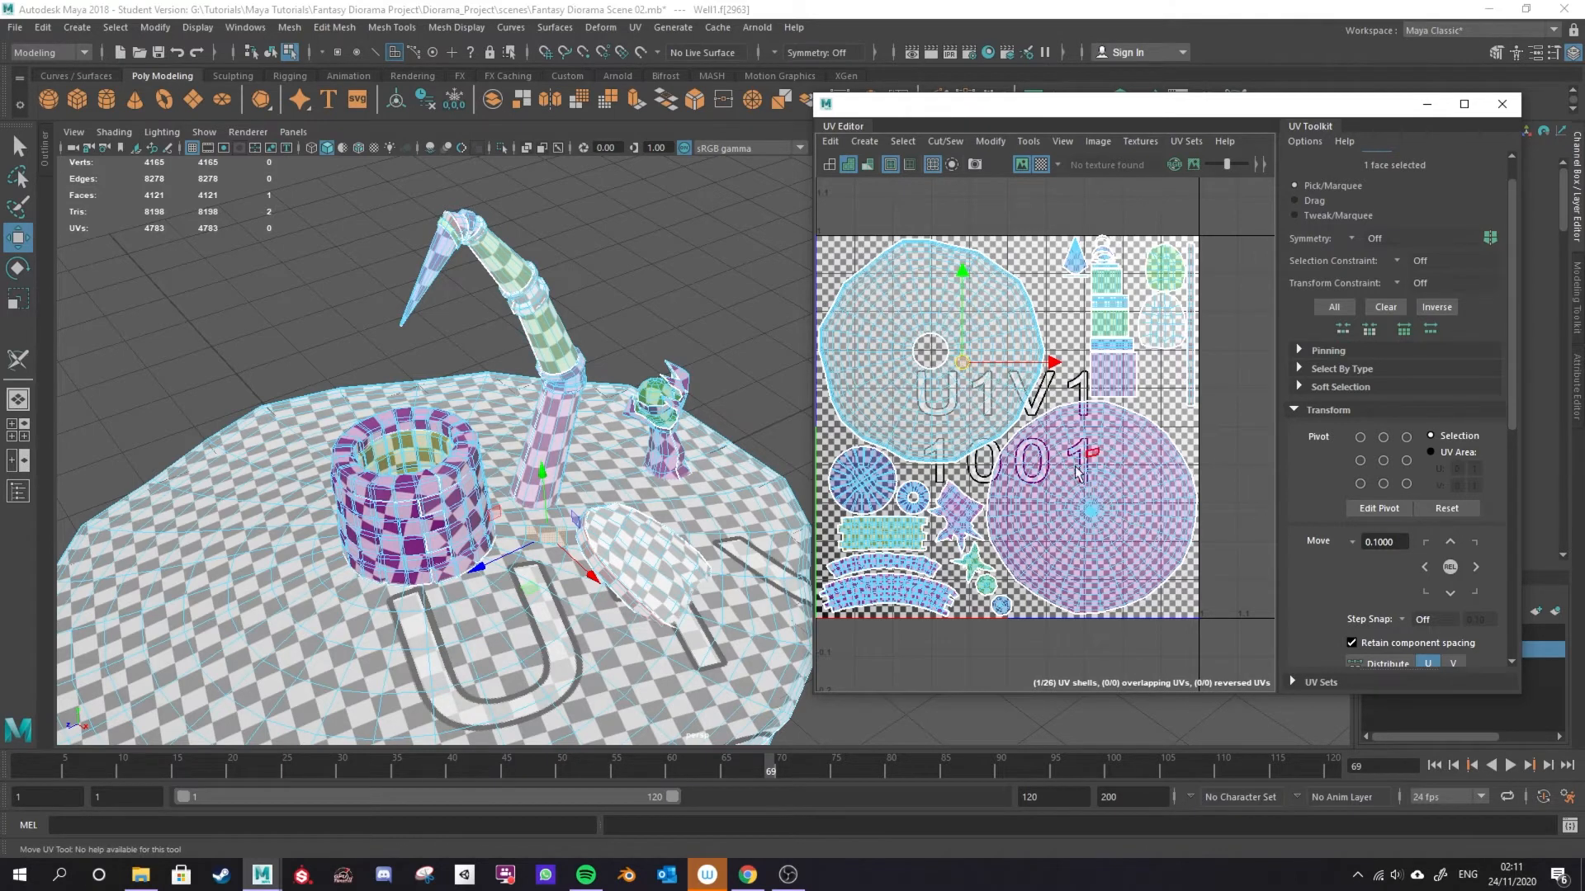
{"action": "scroll", "coordinate": [1082, 494], "scroll_direction": "down", "scroll_amount": 2}
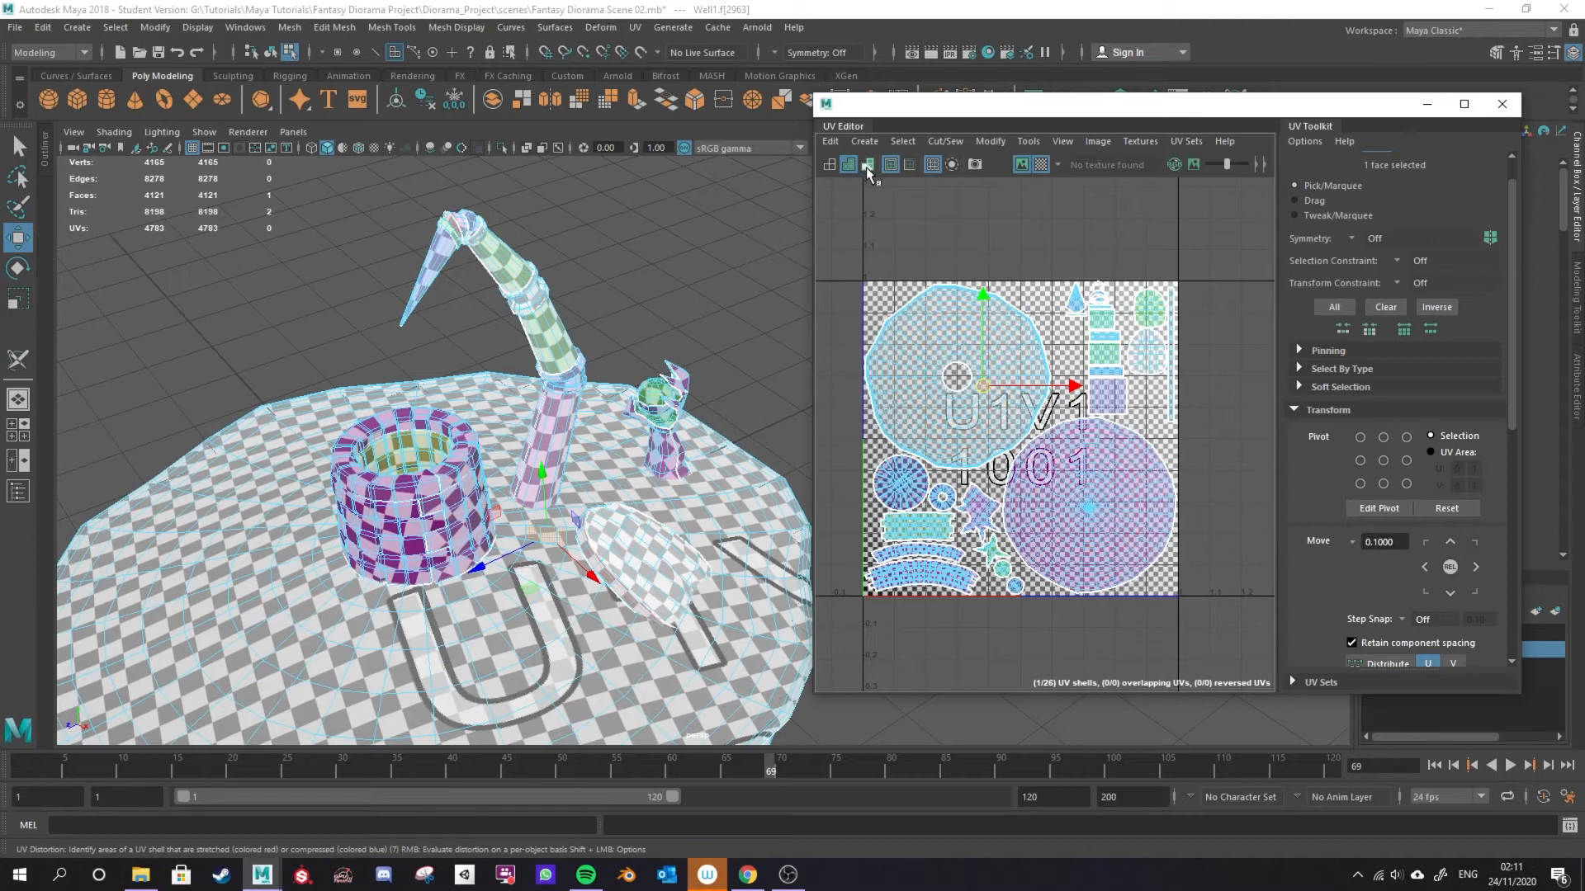
Compare the wireframe and shaded UV displays, and turn on the UV distortion display.
{"action": "left_click", "coordinate": [831, 163]}
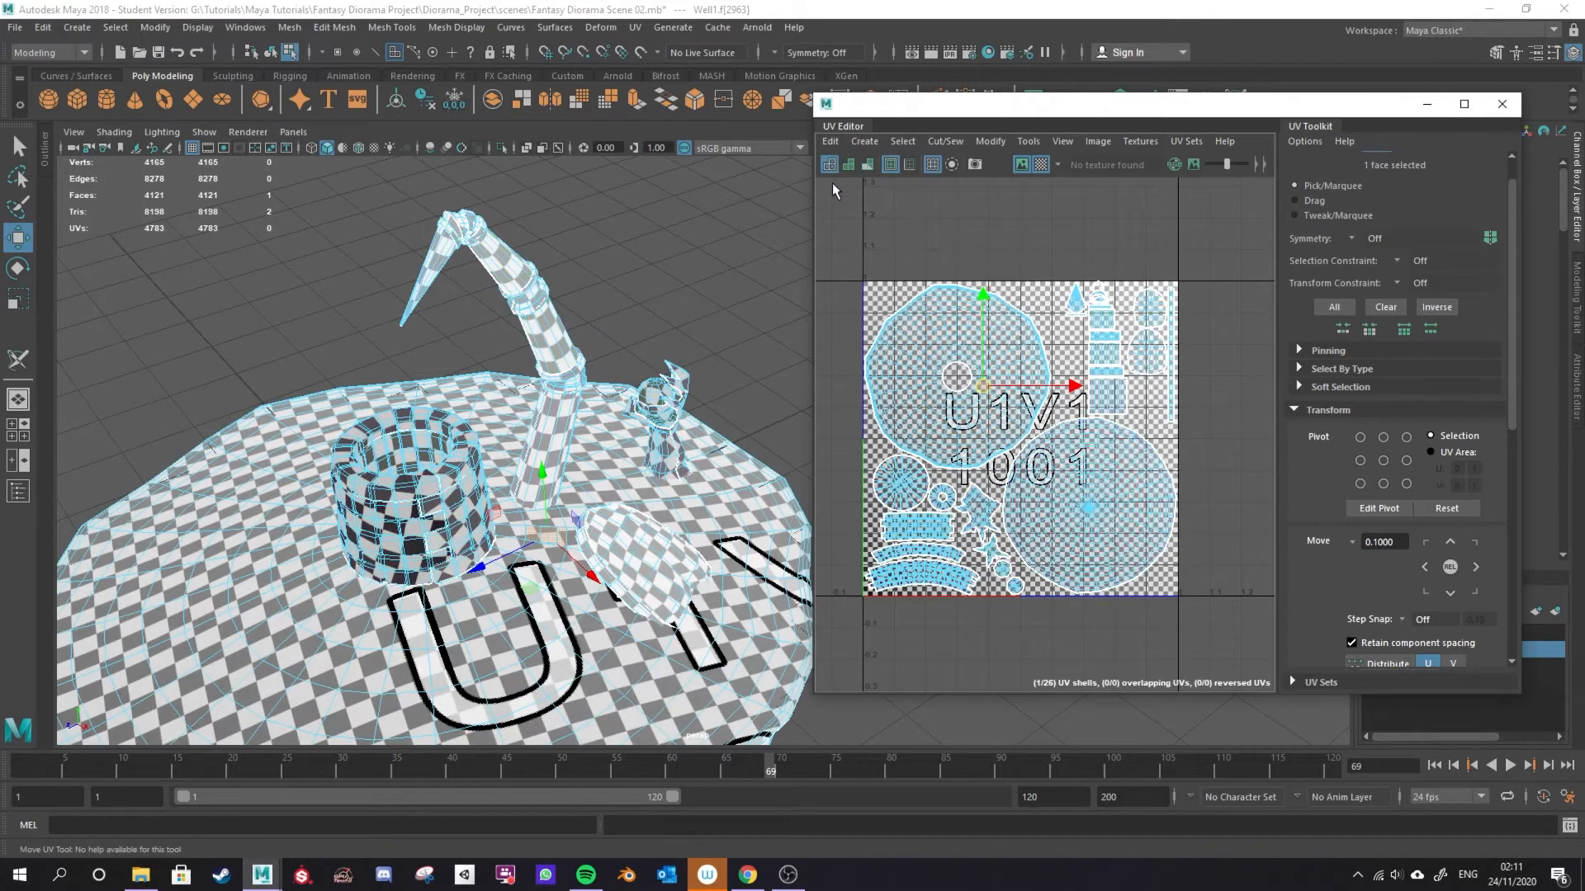
{"action": "left_click", "coordinate": [846, 163]}
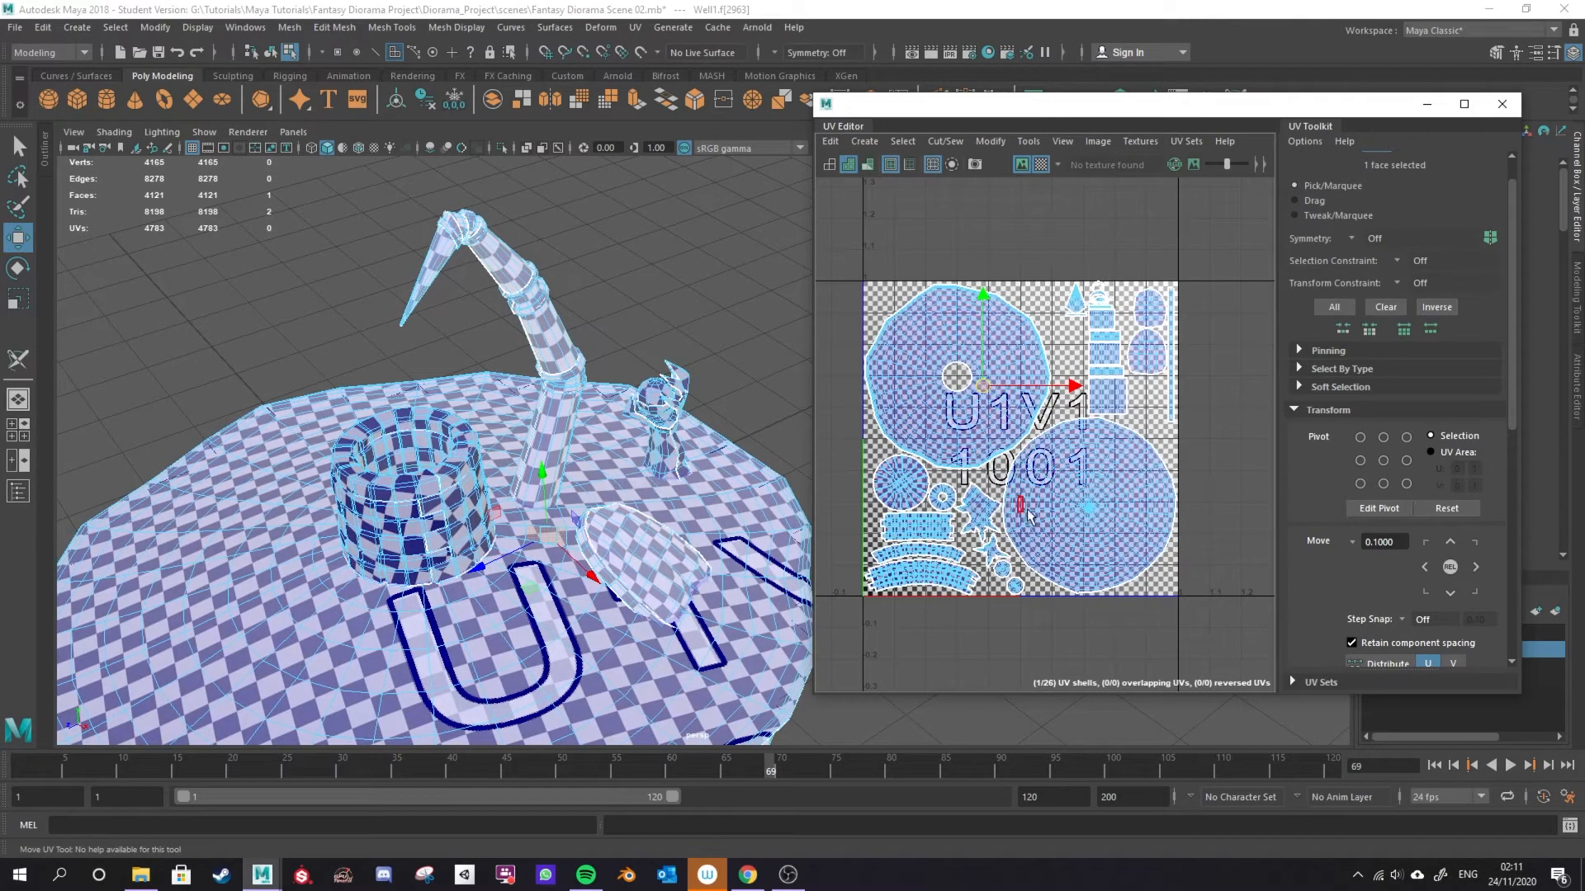
{"action": "left_click", "coordinate": [869, 163]}
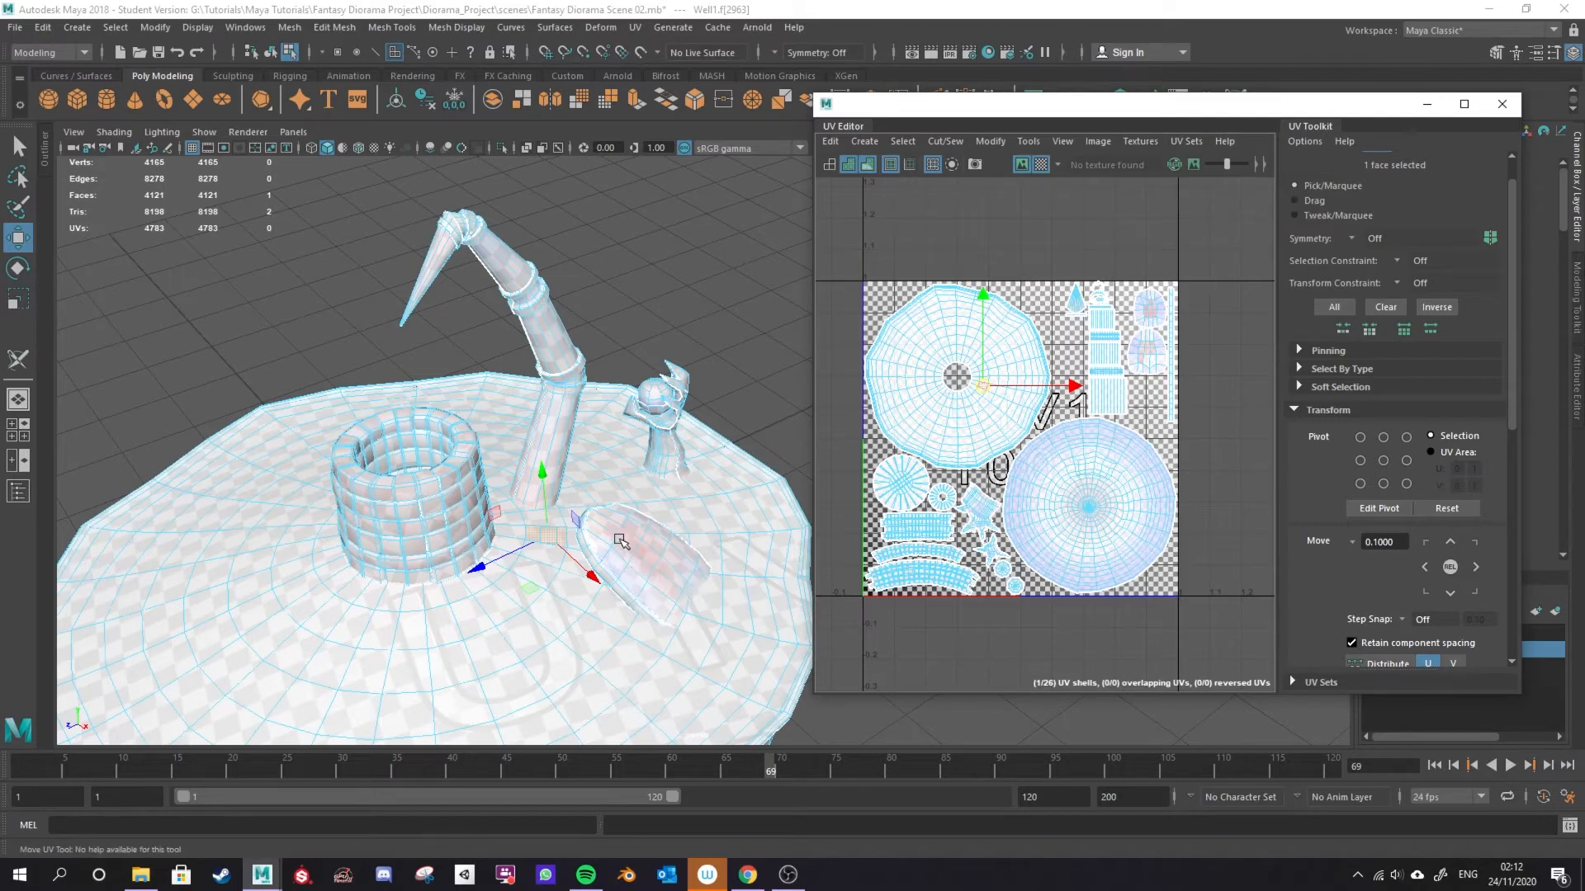
Stretch one of the rock's UV shells along V to demonstrate distortion, and toggle the distortion display off and on.
{"action": "scroll", "coordinate": [1140, 443], "scroll_direction": "up", "scroll_amount": 5}
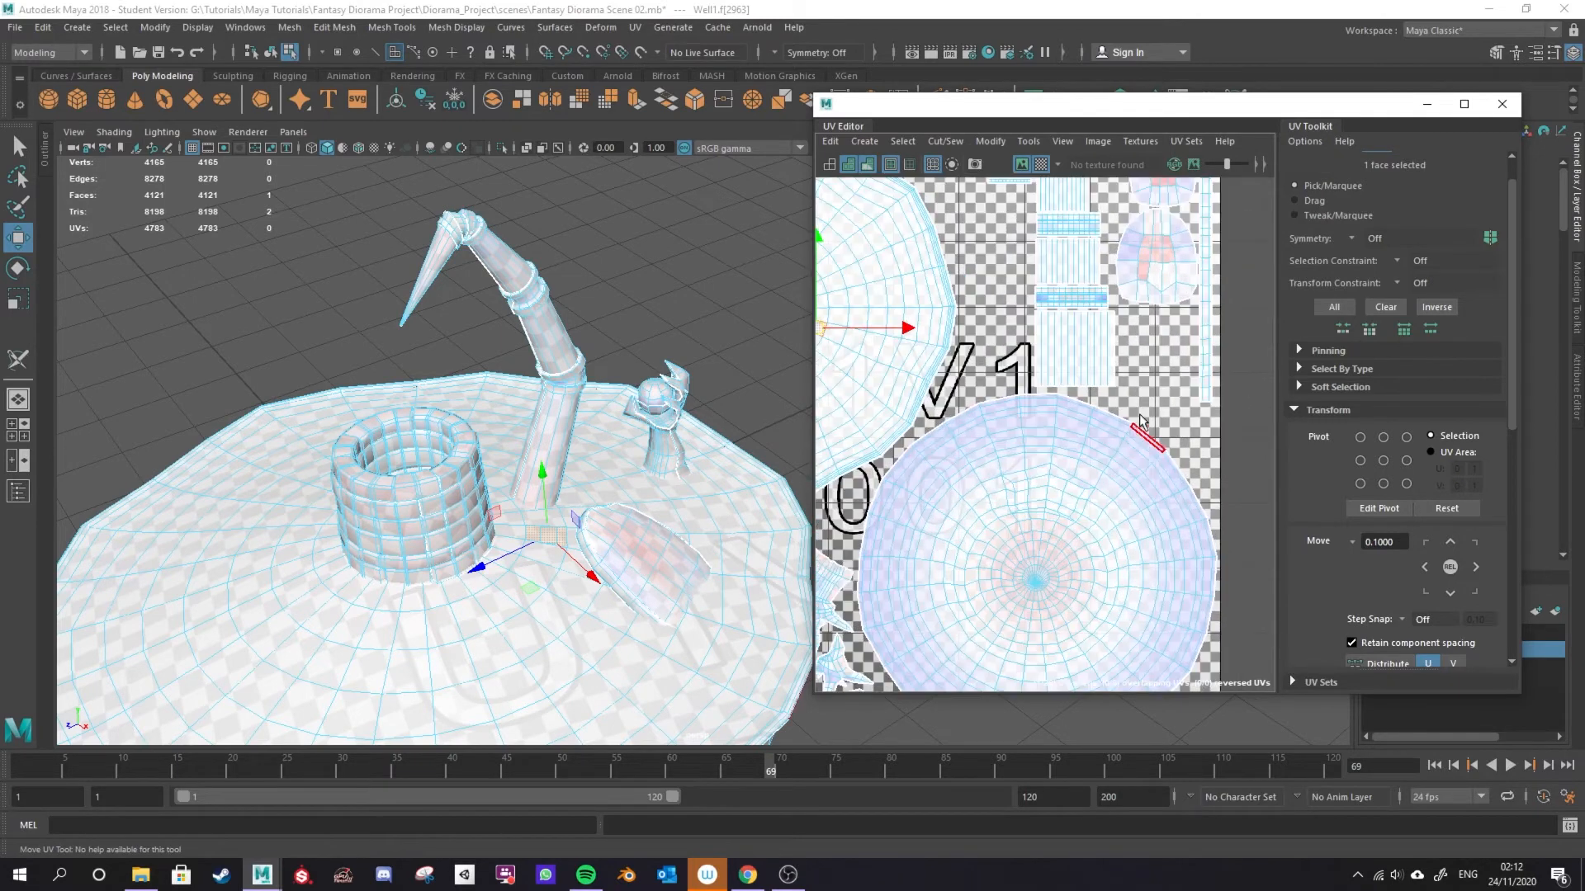
{"action": "left_click", "coordinate": [1021, 410]}
{"action": "left_click", "coordinate": [1055, 413]}
{"action": "left_click", "coordinate": [1061, 358]}
{"action": "right_click_drag", "start_coordinate": [1061, 358], "coordinate": [1031, 377]}
{"action": "left_click", "coordinate": [1068, 399]}
{"action": "key", "text": "r"}
{"action": "left_click_drag", "start_coordinate": [1050, 307], "coordinate": [1042, 6]}
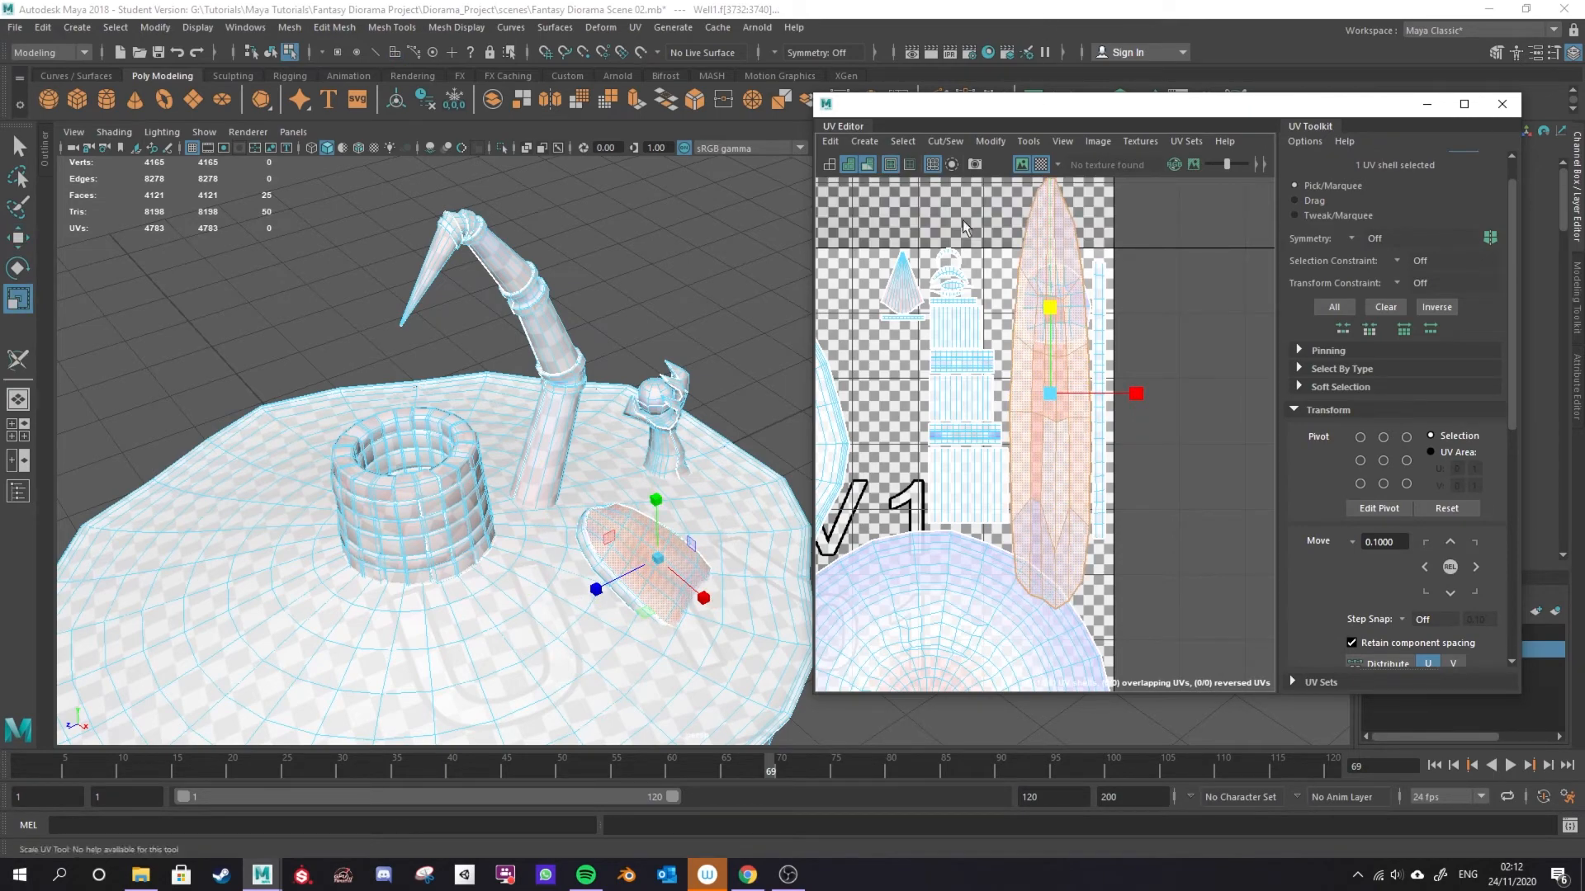
{"action": "left_click", "coordinate": [868, 165]}
{"action": "left_click", "coordinate": [868, 165]}
Examine the rock's two rounded UV shells for stretched and compressed areas in the distortion display.
{"action": "left_click_drag", "start_coordinate": [663, 584], "coordinate": [625, 576], "text": "alt"}
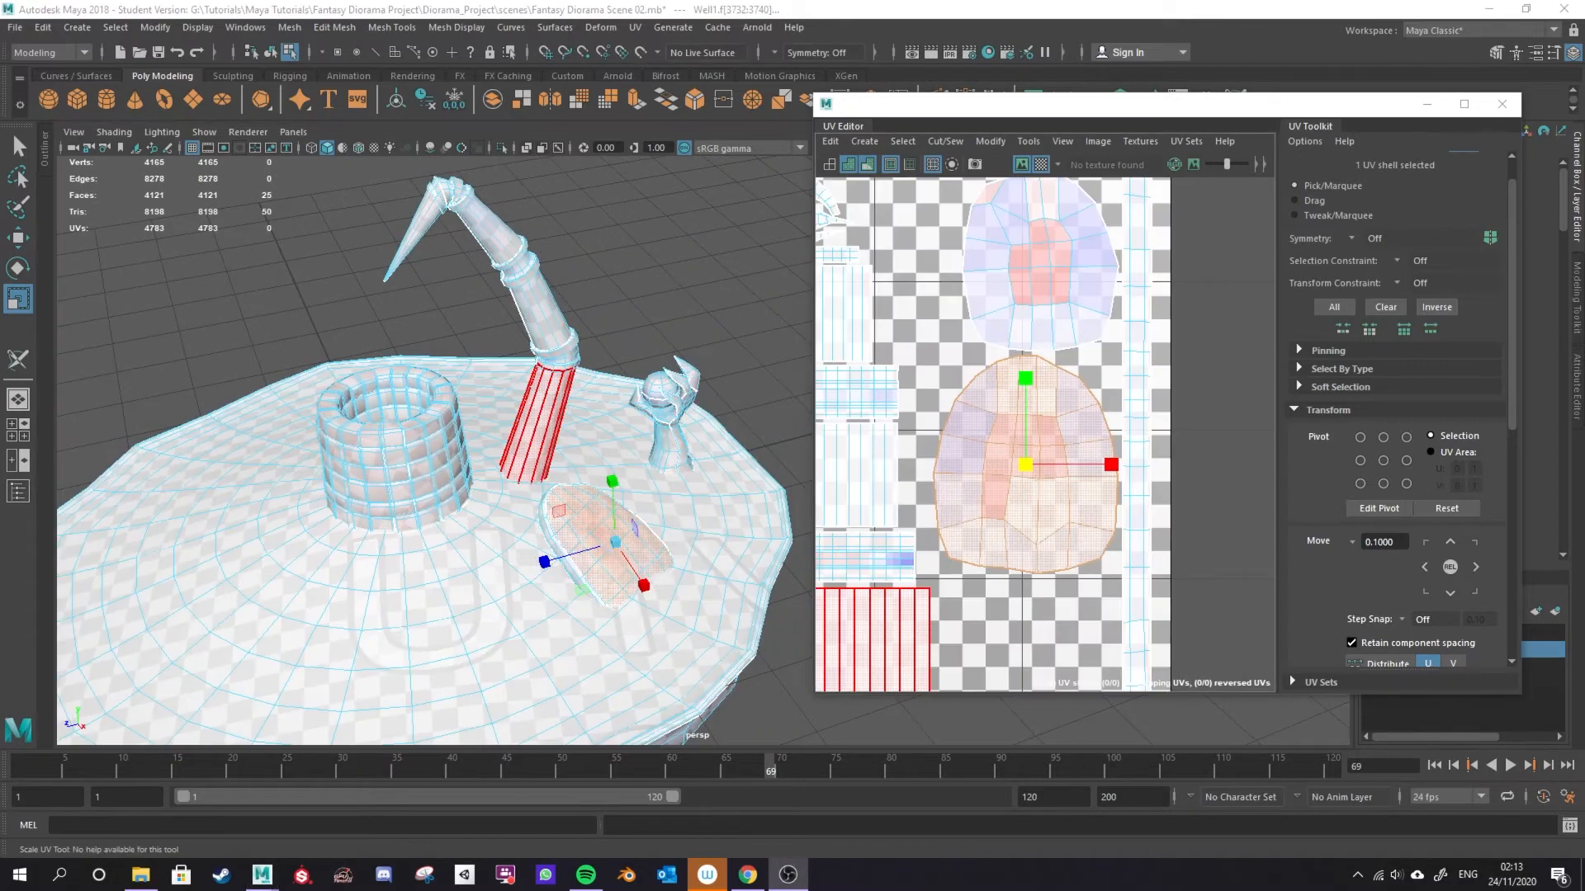
{"action": "middle_click_drag", "start_coordinate": [1060, 332], "coordinate": [981, 410], "text": "alt"}
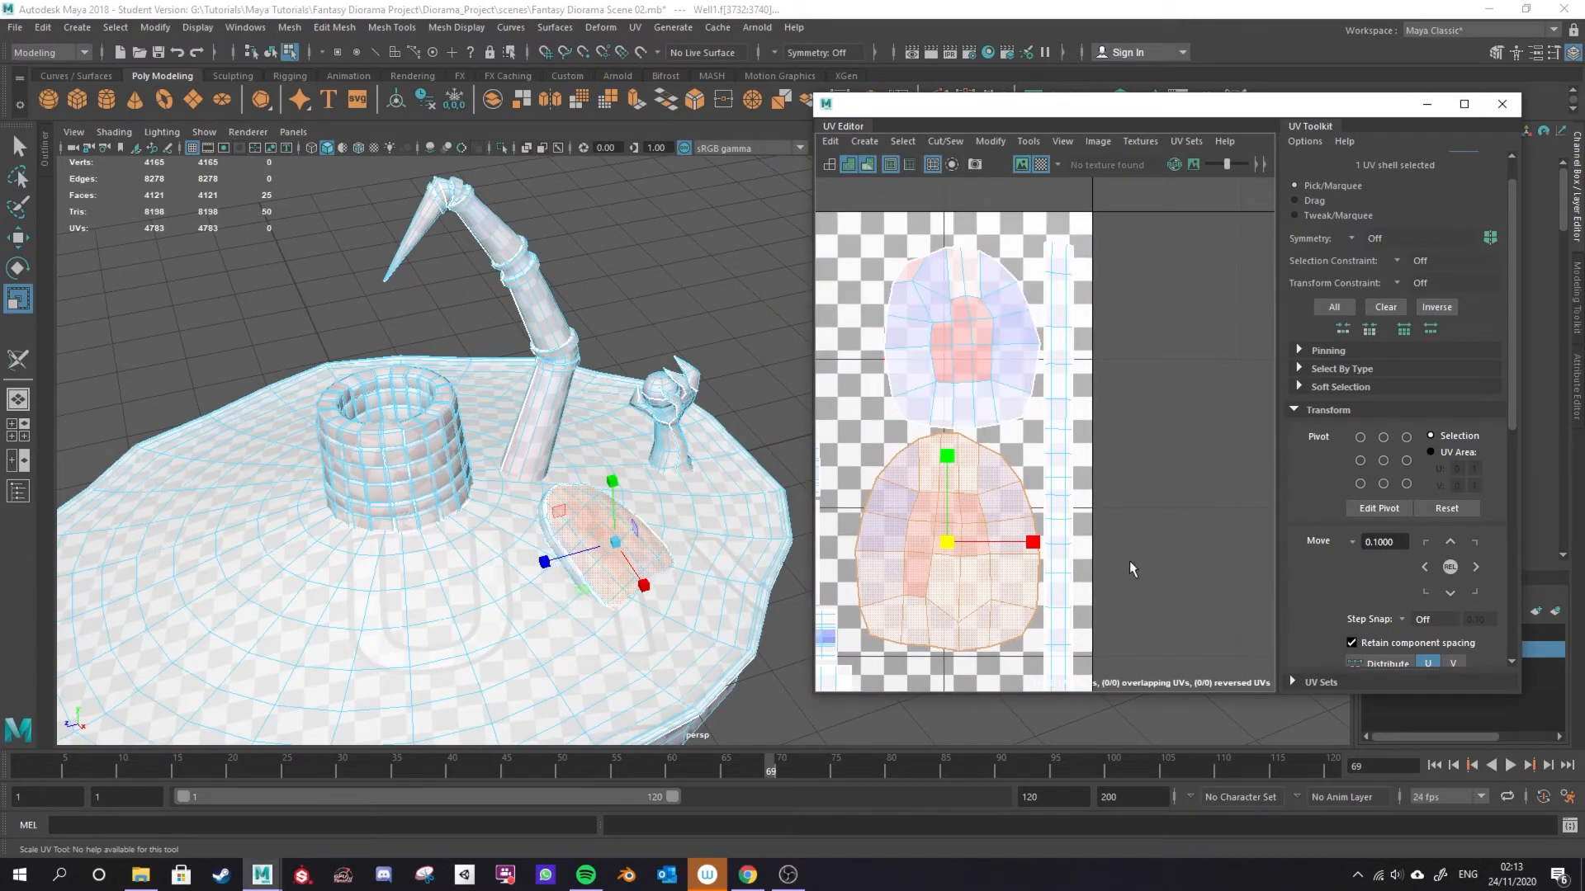
{"action": "scroll", "coordinate": [1352, 375], "scroll_direction": "up", "scroll_amount": 1}
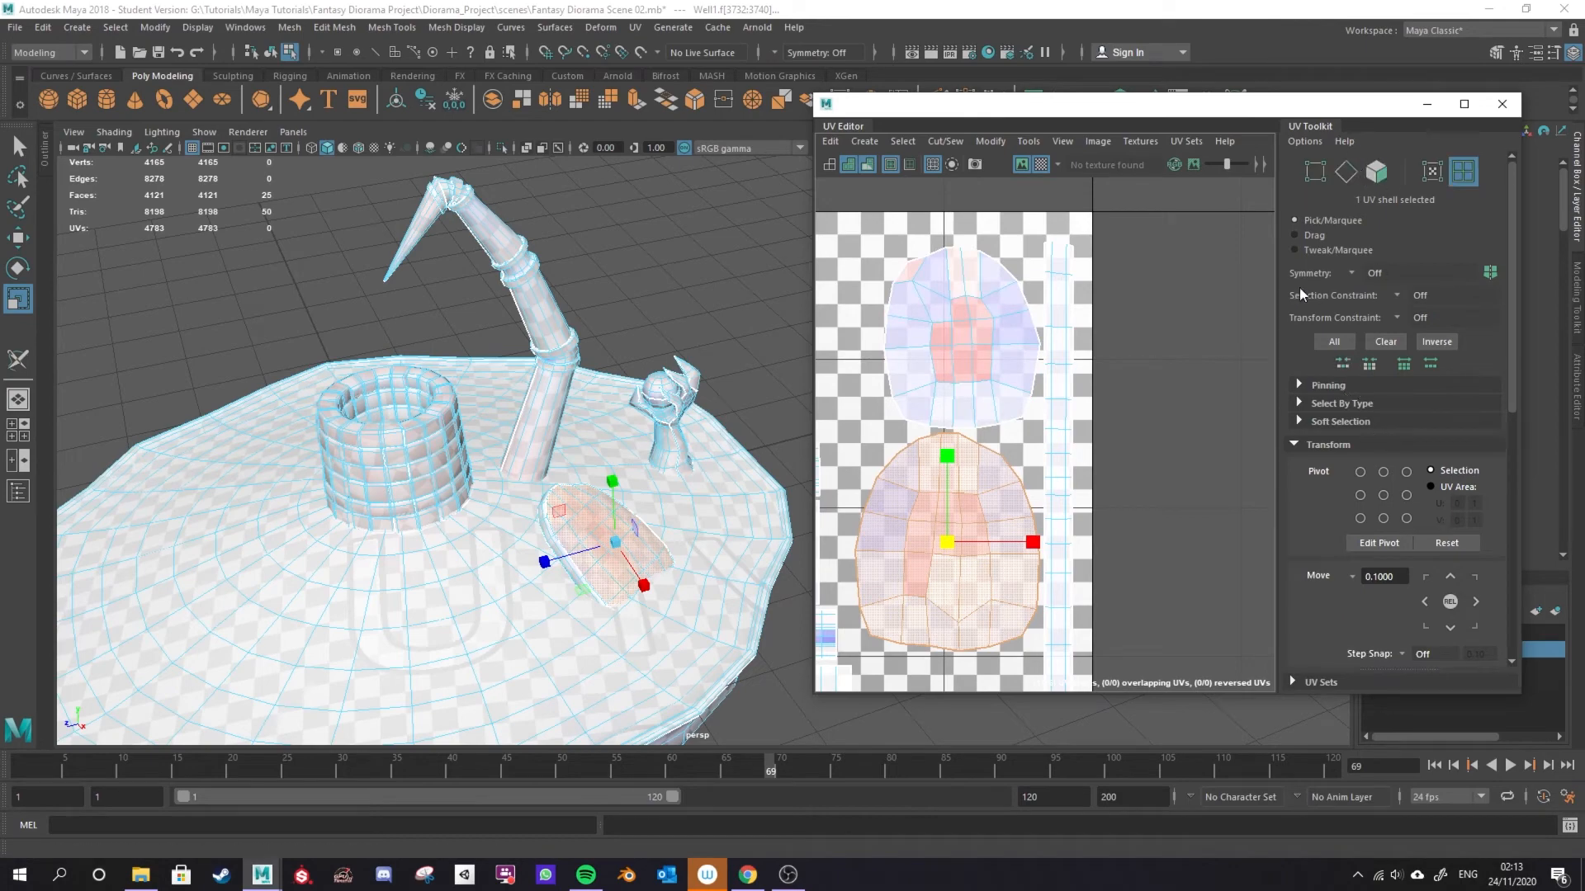
{"action": "key", "text": "r"}
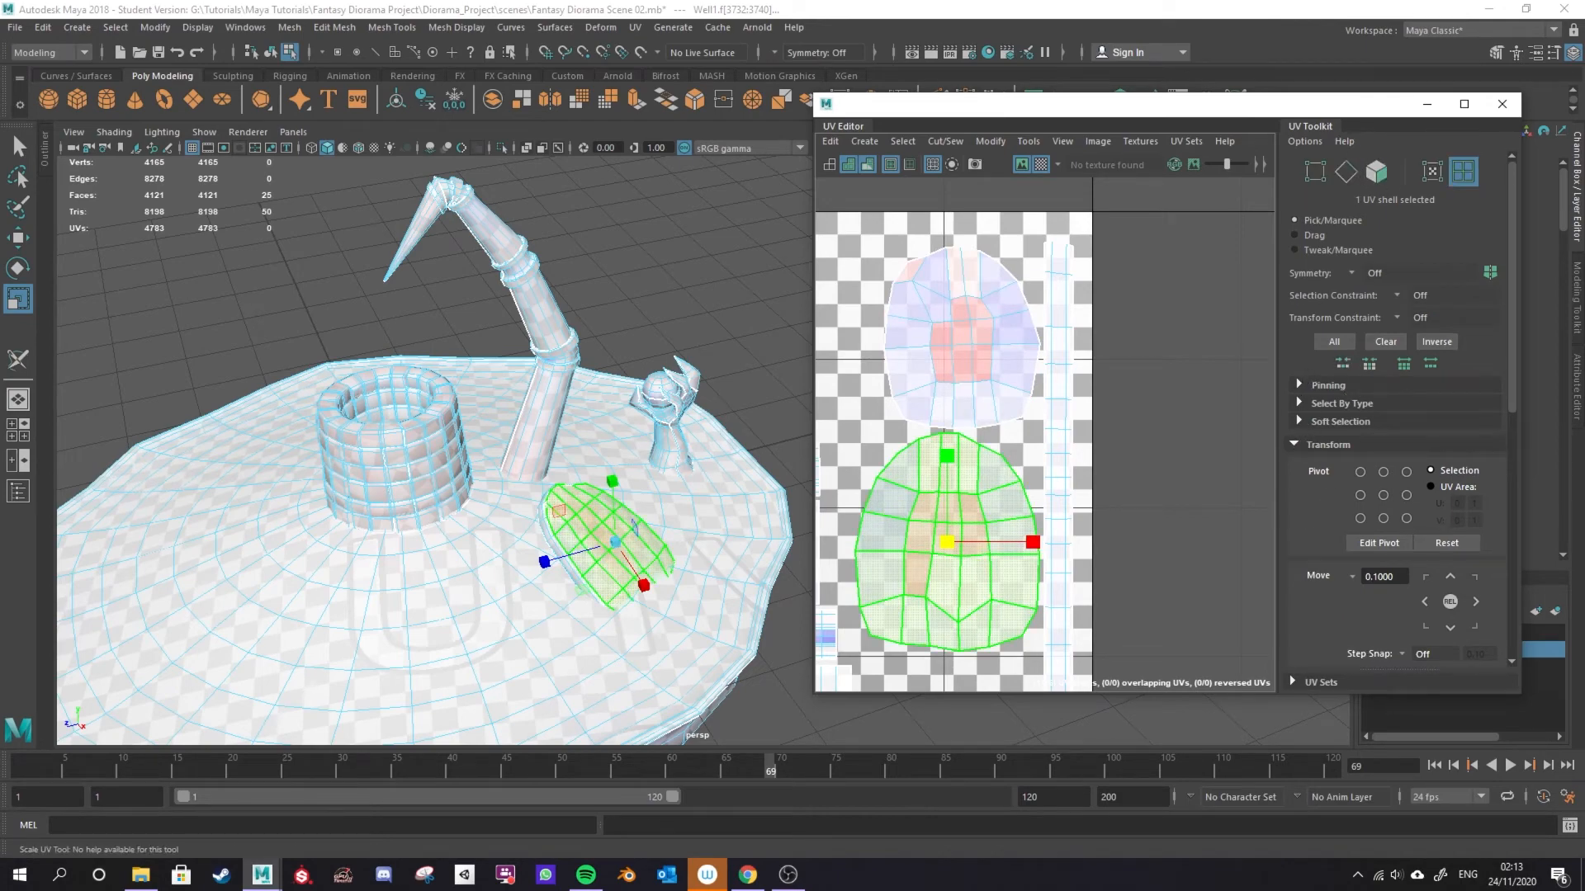
Even out the stretched and compressed areas of the rock's lower rounded UV shell with the Optimize Tool.
{"action": "left_click", "coordinate": [116, 709]}
{"action": "scroll", "coordinate": [1011, 483], "scroll_direction": "down", "scroll_amount": 3}
{"action": "middle_click_drag", "start_coordinate": [1023, 586], "coordinate": [1091, 382], "text": "alt"}
{"action": "scroll", "coordinate": [1084, 491], "scroll_direction": "up", "scroll_amount": 2}
{"action": "scroll", "coordinate": [1082, 484], "scroll_direction": "up", "scroll_amount": 3}
{"action": "middle_click_drag", "start_coordinate": [1083, 485], "coordinate": [886, 705], "text": "alt"}
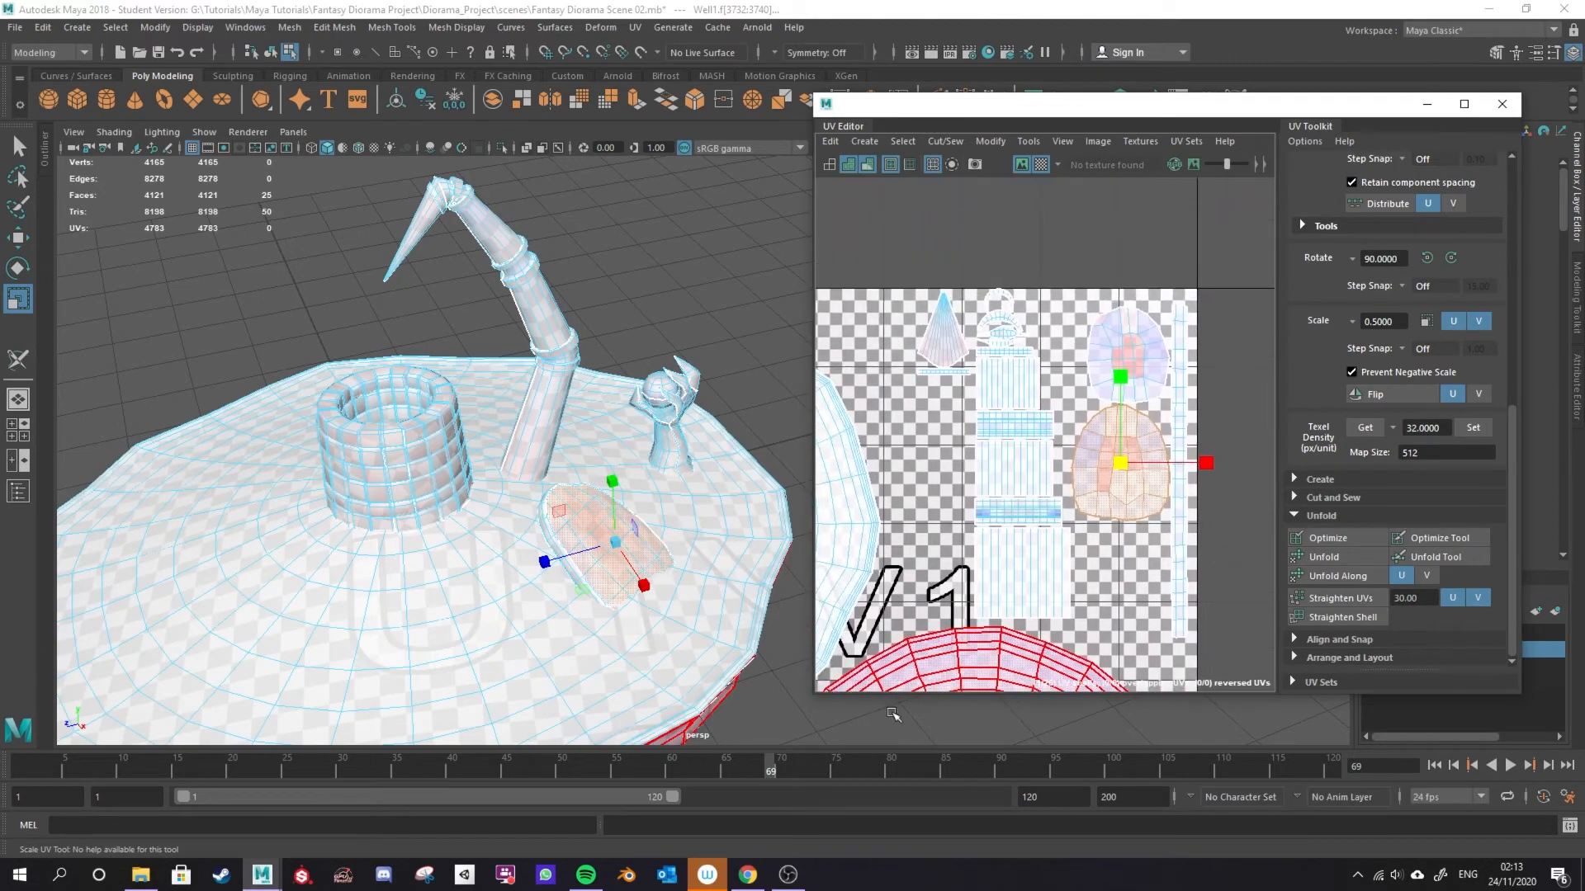
{"action": "left_click", "coordinate": [1458, 537]}
{"action": "scroll", "coordinate": [1063, 513], "scroll_direction": "up", "scroll_amount": 4}
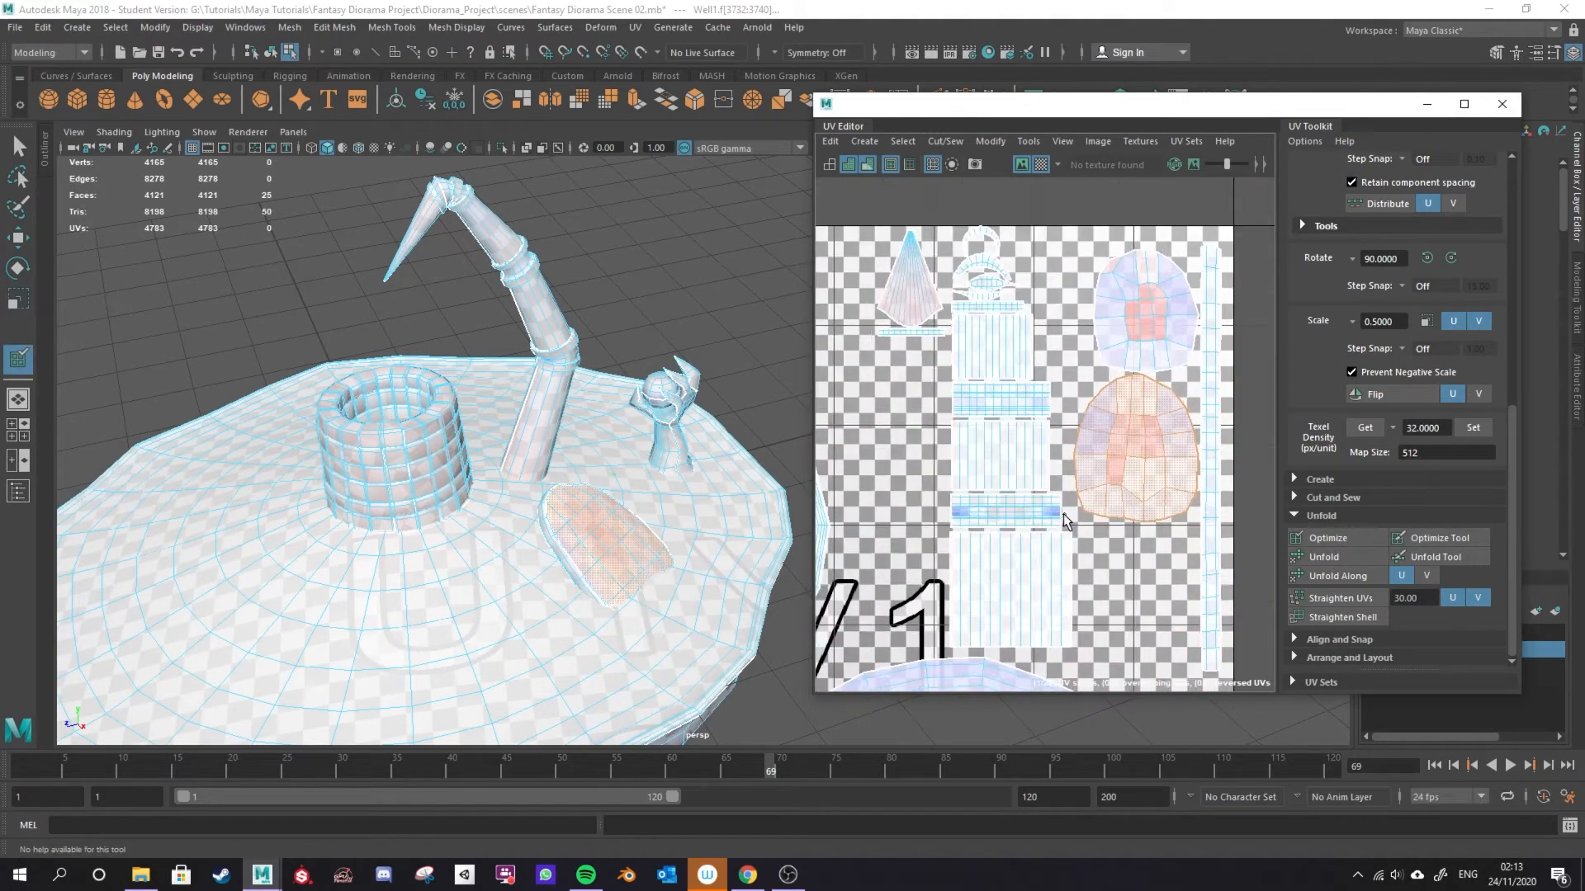
{"action": "scroll", "coordinate": [969, 489], "scroll_direction": "down", "scroll_amount": 3}
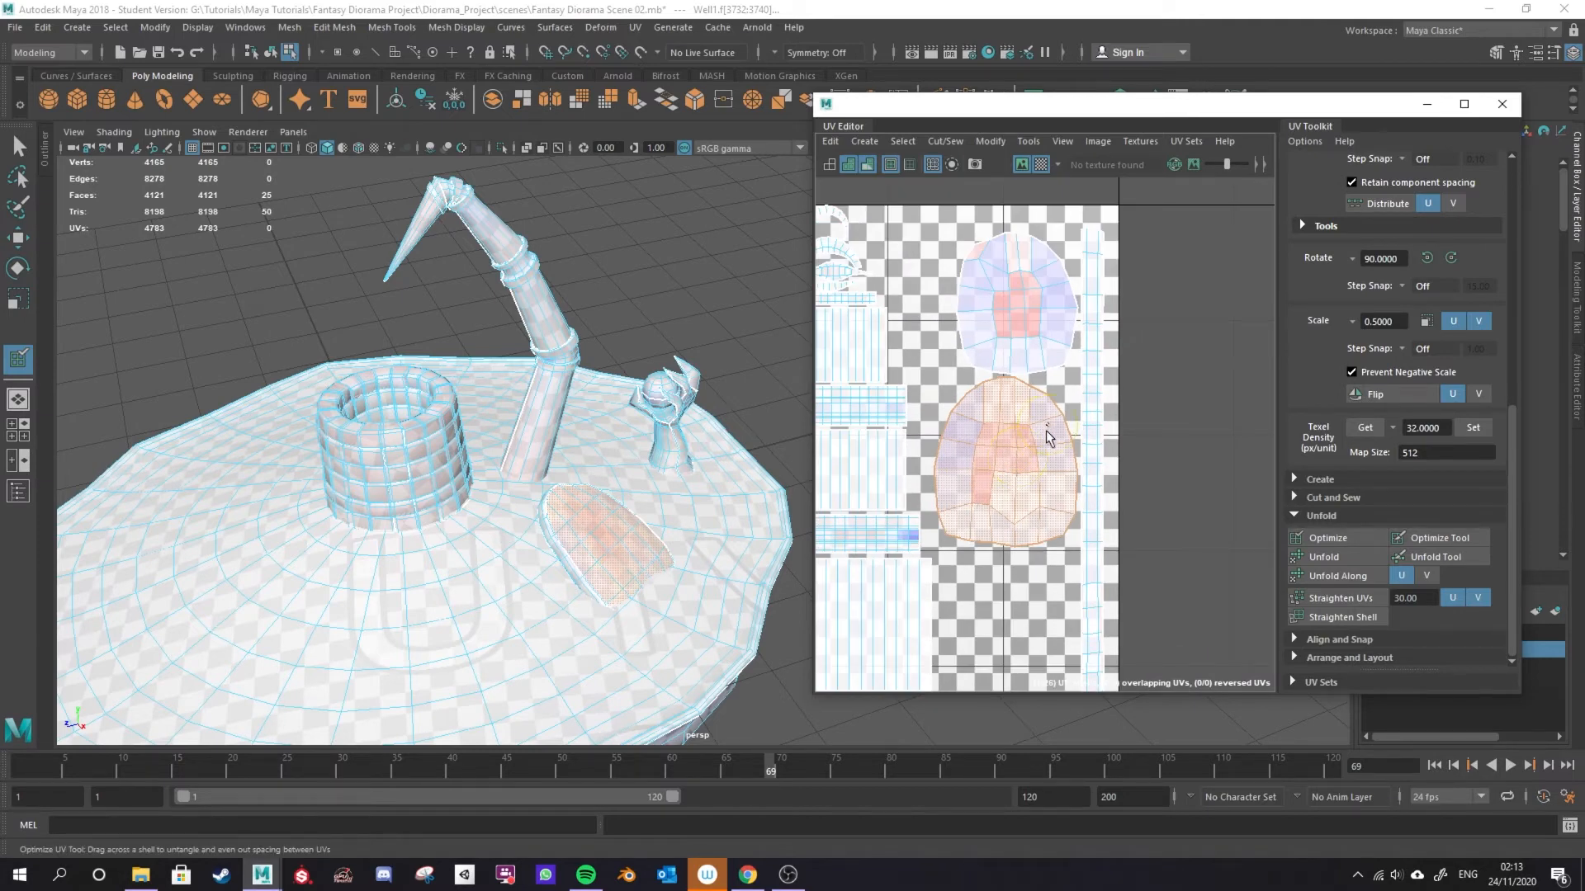
{"action": "left_click_drag", "start_coordinate": [1131, 371], "coordinate": [1140, 364]}
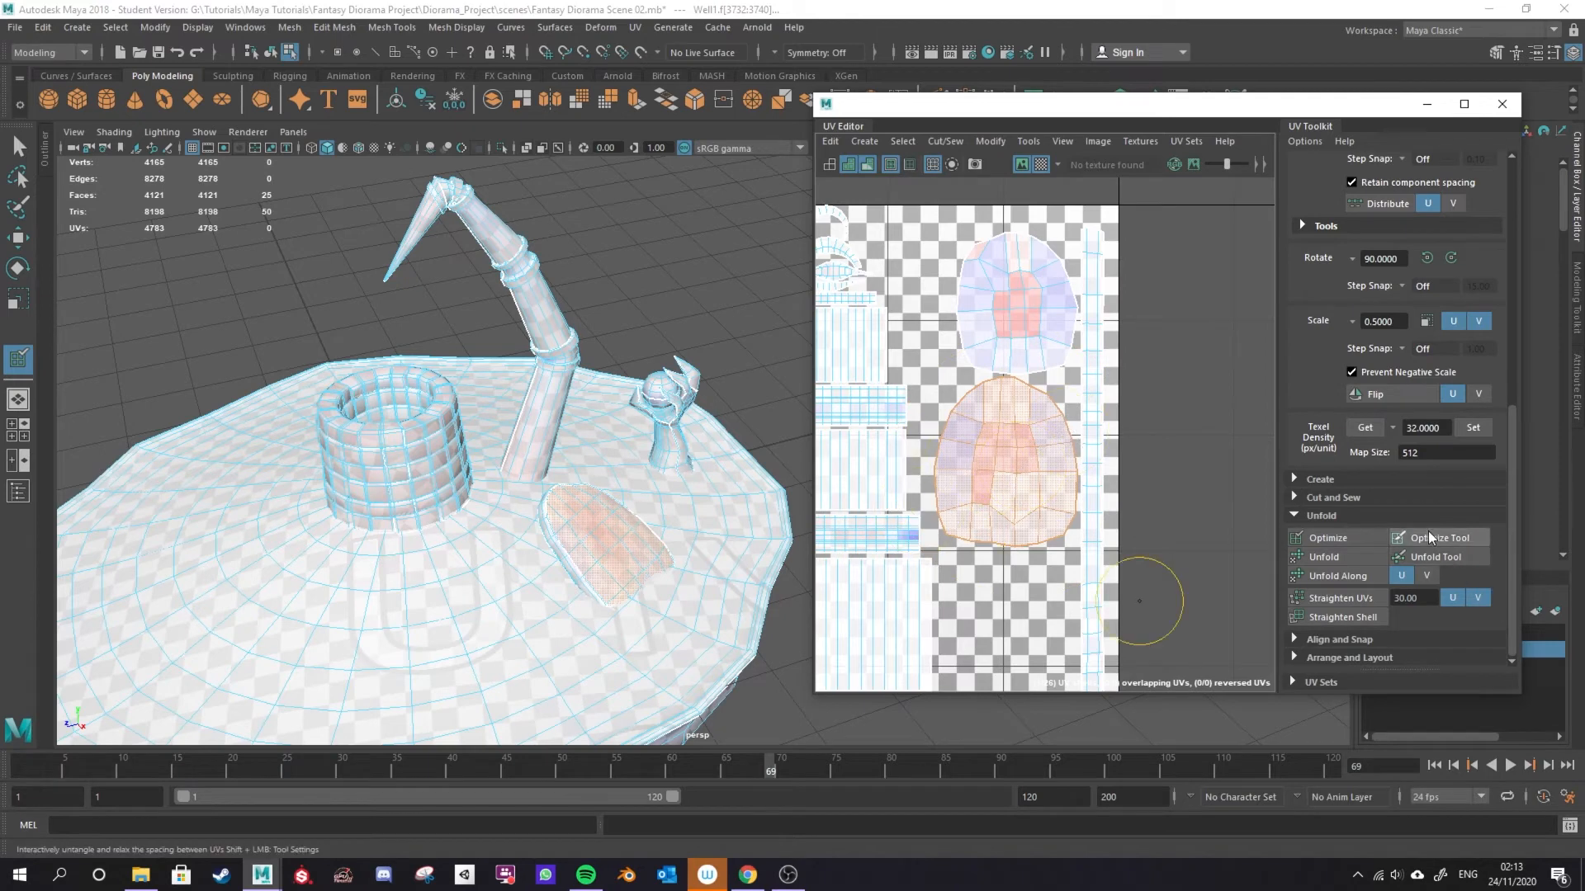
{"action": "mouse_move", "coordinate": [1060, 462]}
{"action": "left_mouse_down"}
{"action": "mouse_move", "coordinate": [1004, 467]}
{"action": "mouse_move", "coordinate": [1032, 499]}
{"action": "mouse_move", "coordinate": [1025, 451]}
{"action": "left_mouse_up"}
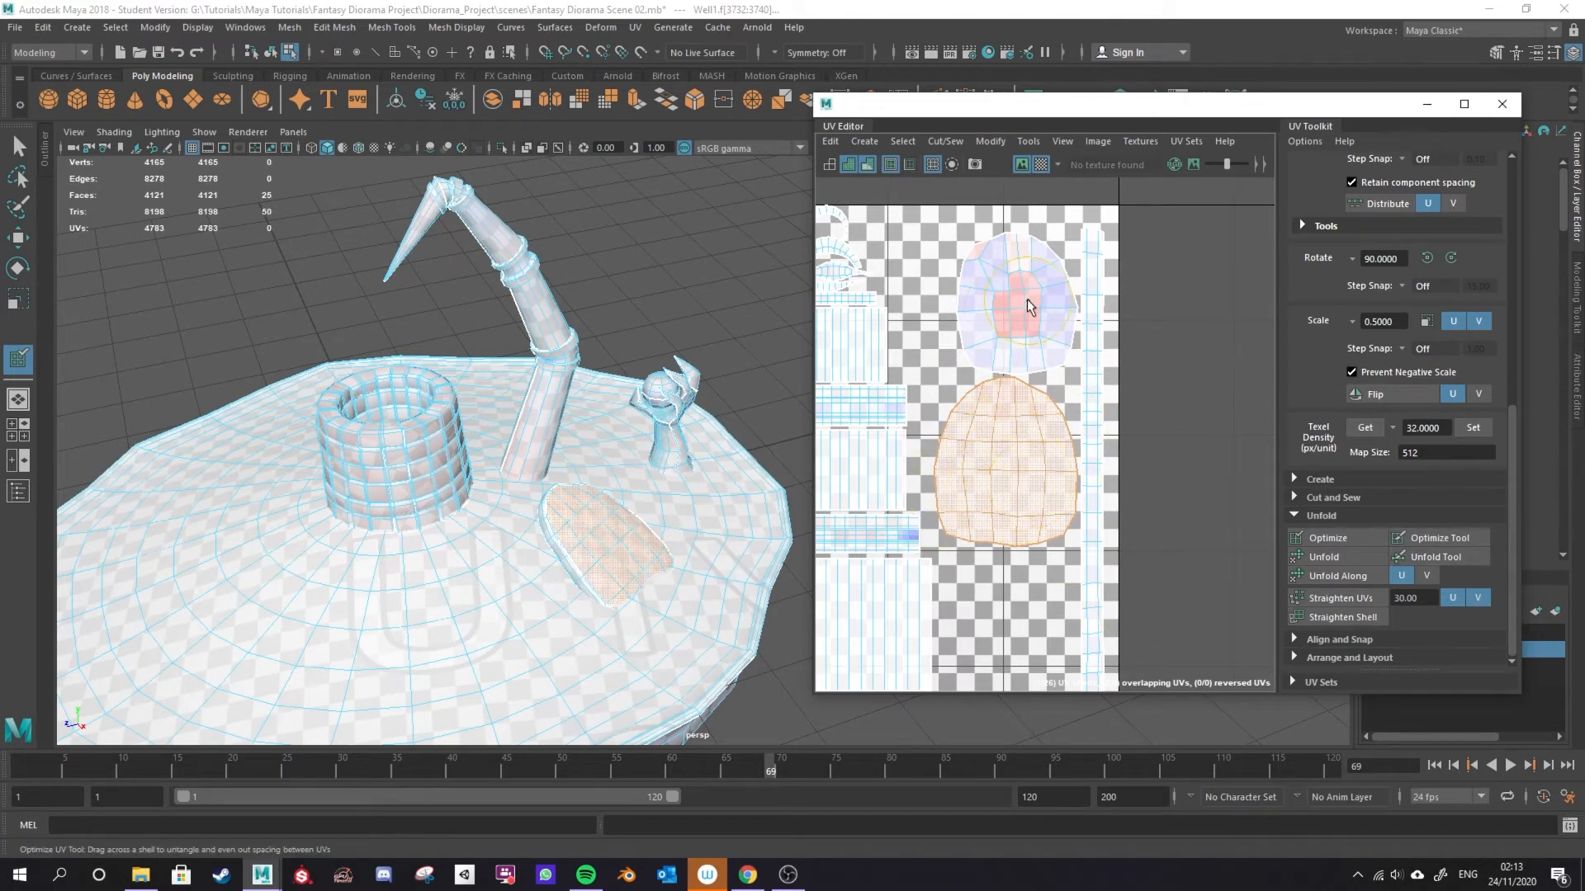
Select the rock's upper rounded UV shell and even out its distortion with the Optimize Tool.
{"action": "key", "text": "w"}
{"action": "right_click_drag", "start_coordinate": [1008, 319], "coordinate": [994, 299]}
{"action": "left_click", "coordinate": [995, 299]}
{"action": "left_click", "coordinate": [1430, 538]}
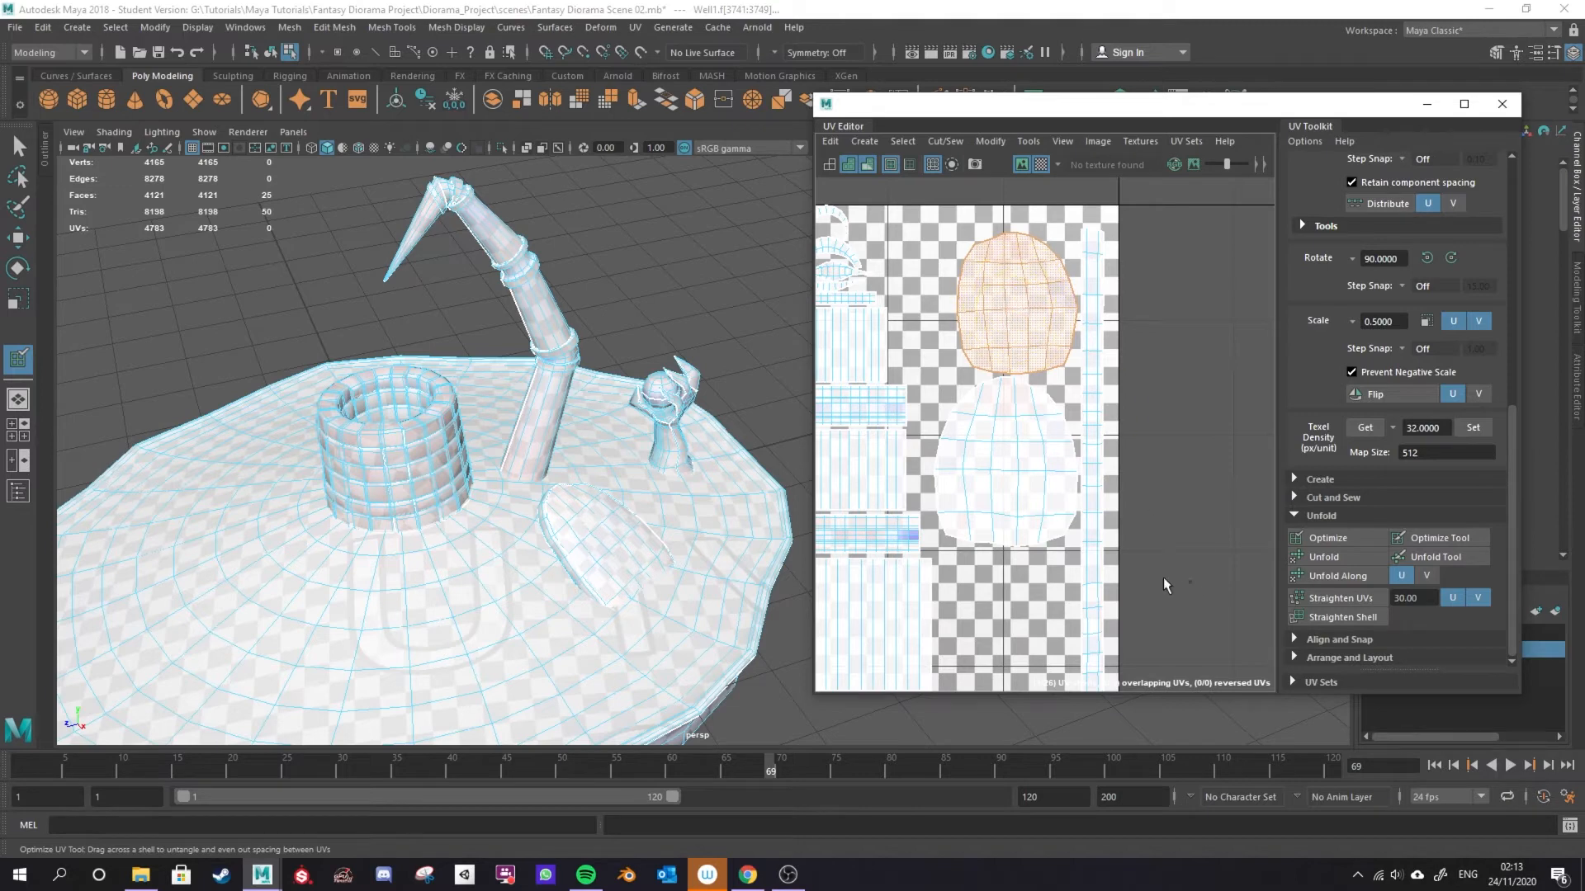
Compare the checker size on the rock with the base, well, pillar and claw in the model.
{"action": "scroll", "coordinate": [924, 518], "scroll_direction": "down", "scroll_amount": 3}
{"action": "middle_click_drag", "start_coordinate": [924, 518], "coordinate": [1166, 259], "text": "alt"}
{"action": "mouse_move", "coordinate": [1011, 302]}
{"action": "middle_mouse_down", "text": "alt"}
{"action": "mouse_move", "coordinate": [1014, 177]}
{"action": "mouse_move", "coordinate": [902, 102]}
{"action": "middle_mouse_up", "text": "alt"}
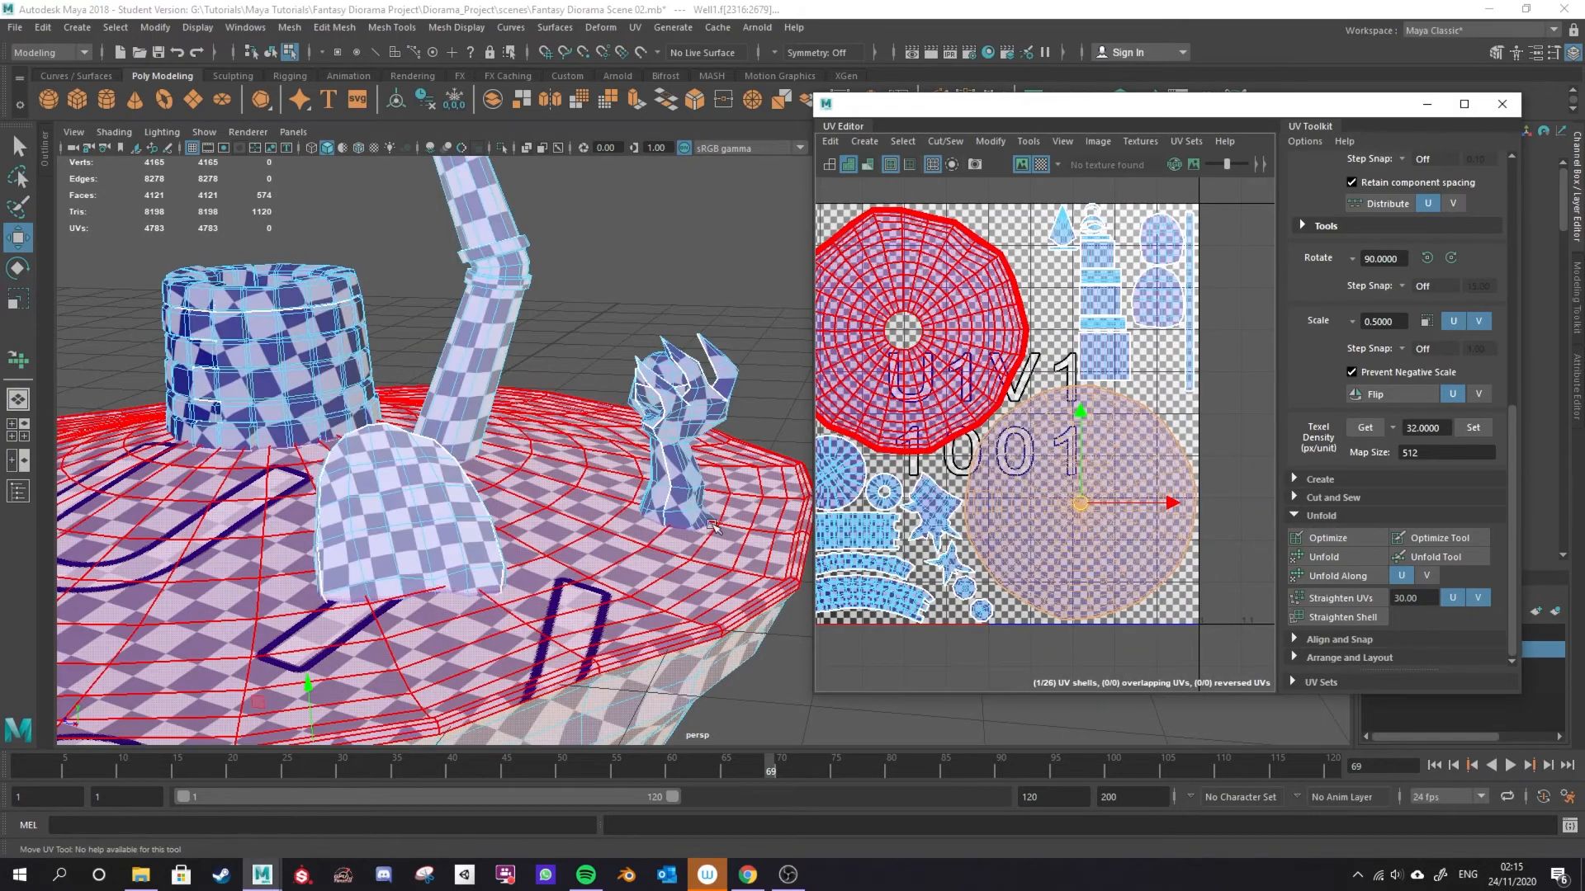
{"action": "left_click_drag", "start_coordinate": [536, 579], "coordinate": [528, 640], "text": "alt"}
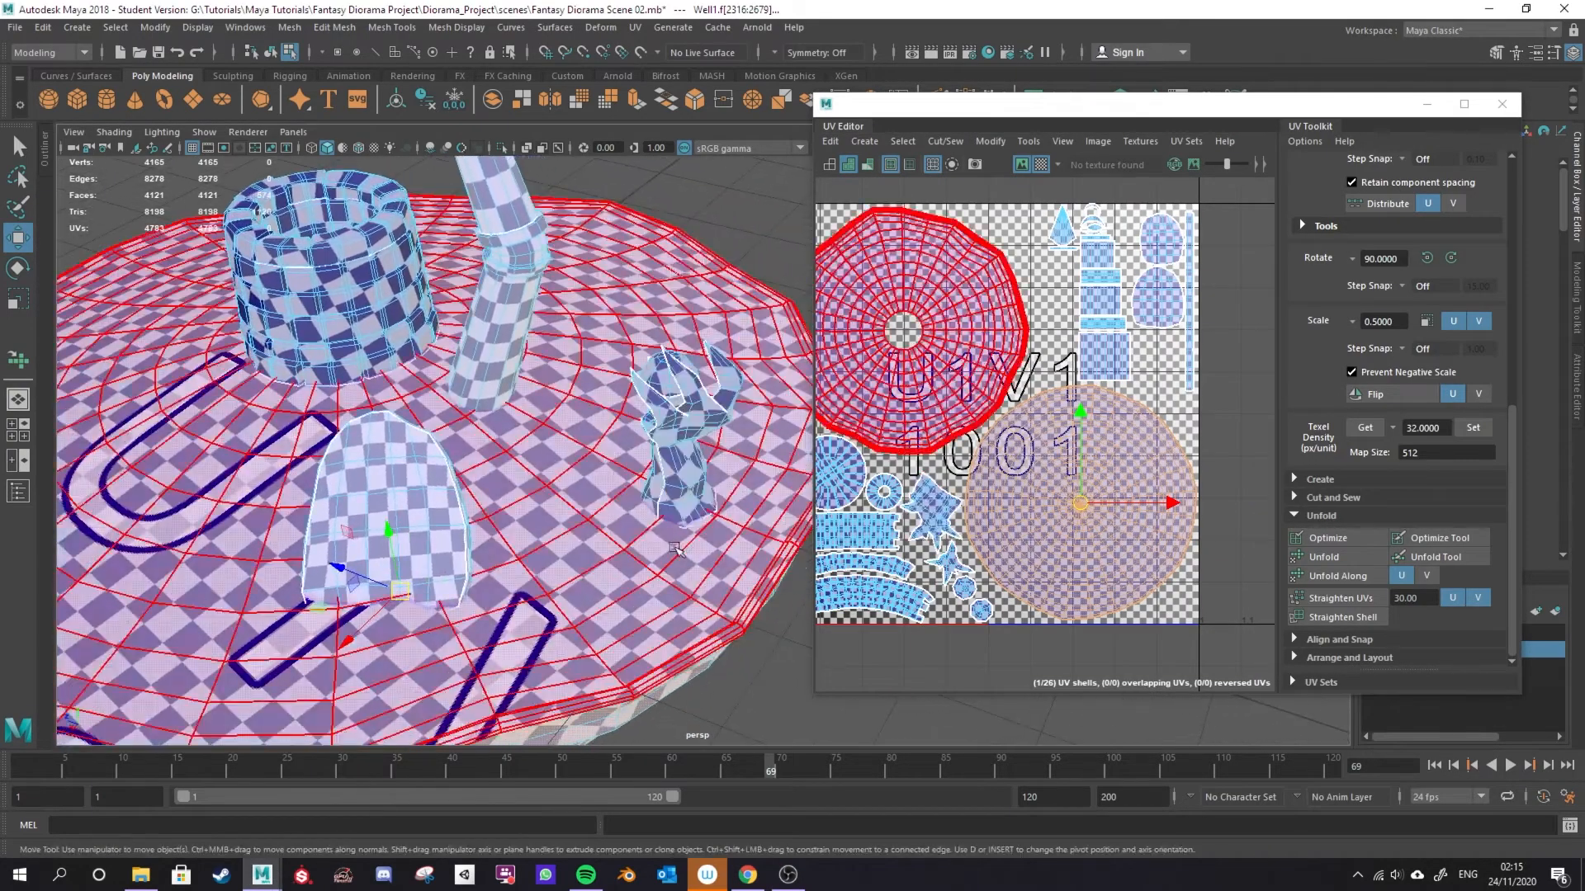
{"action": "scroll", "coordinate": [702, 612], "scroll_direction": "up", "scroll_amount": 3}
{"action": "left_click_drag", "start_coordinate": [640, 492], "coordinate": [690, 537], "text": "alt"}
{"action": "scroll", "coordinate": [692, 536], "scroll_direction": "down", "scroll_amount": 4}
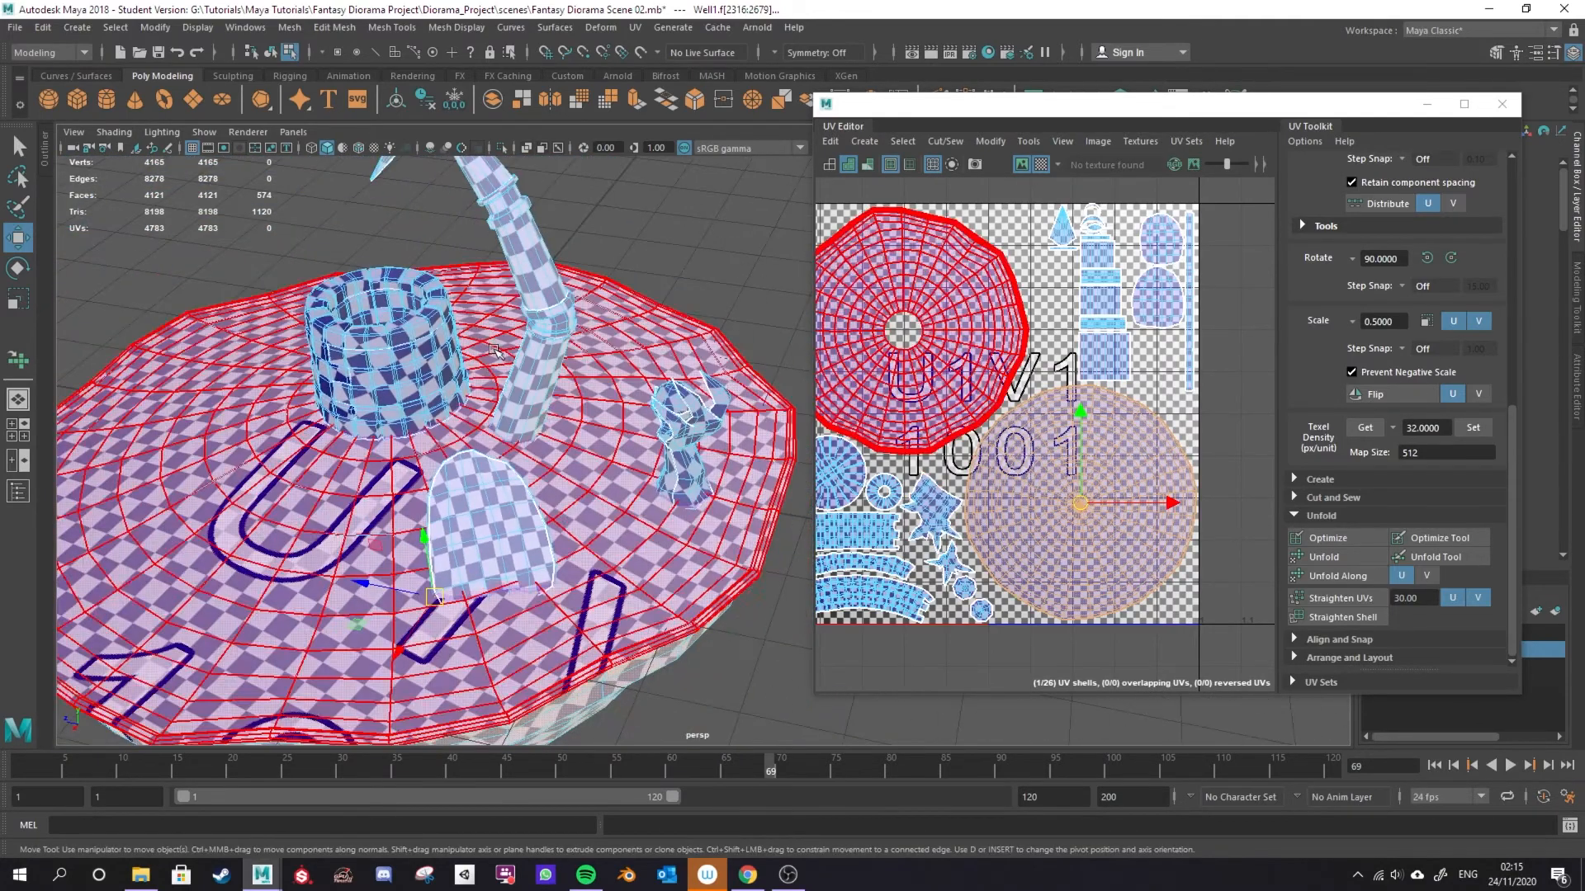
{"action": "scroll", "coordinate": [373, 518], "scroll_direction": "up", "scroll_amount": 3}
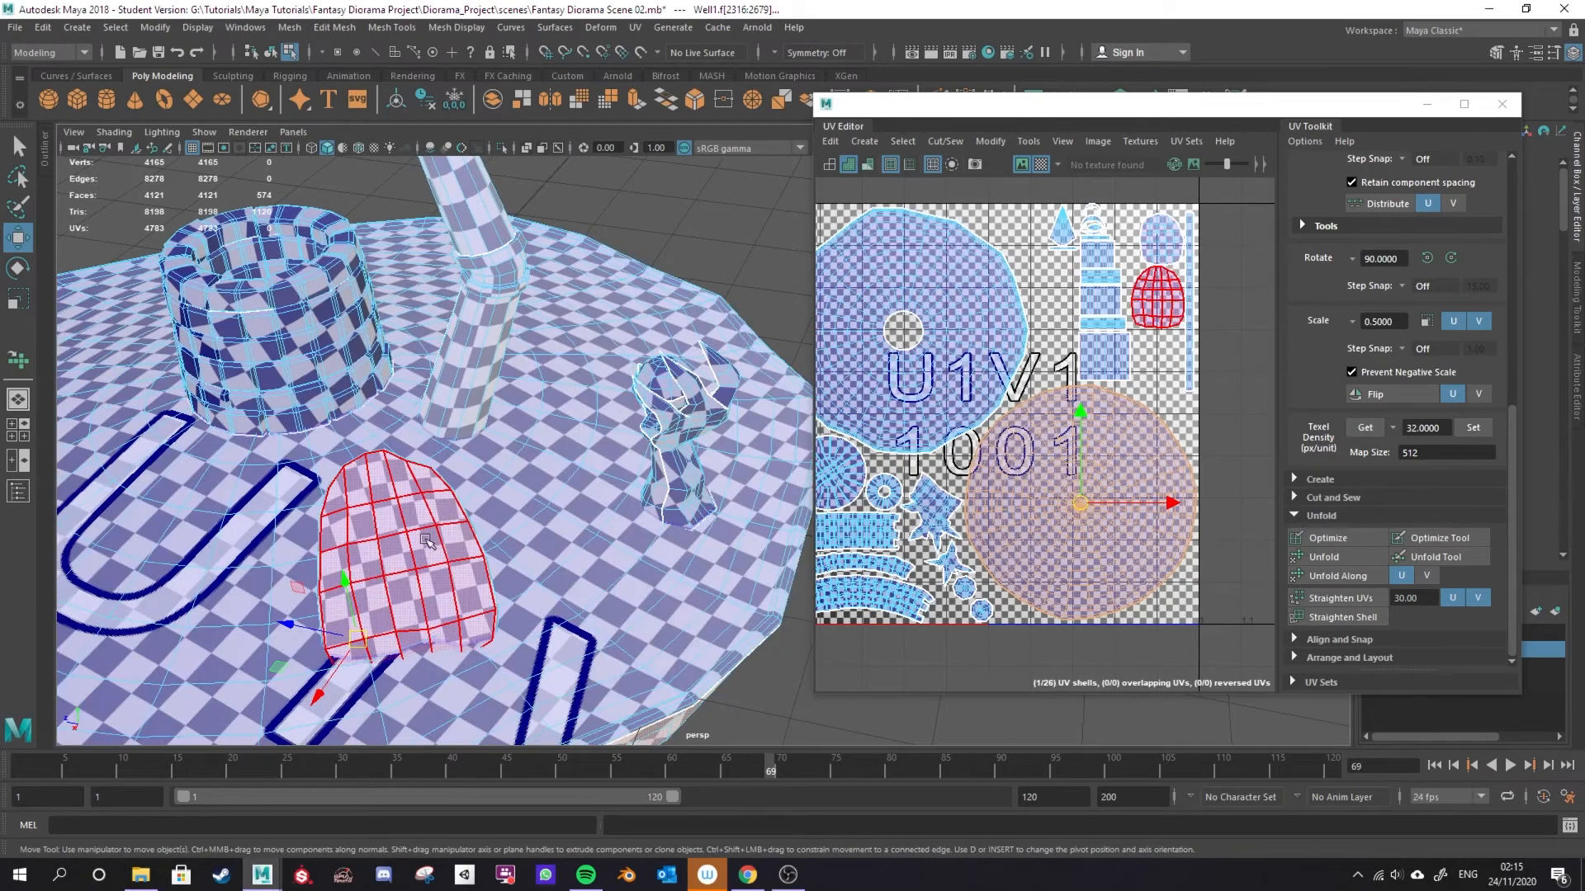
{"action": "scroll", "coordinate": [676, 459], "scroll_direction": "up", "scroll_amount": 2}
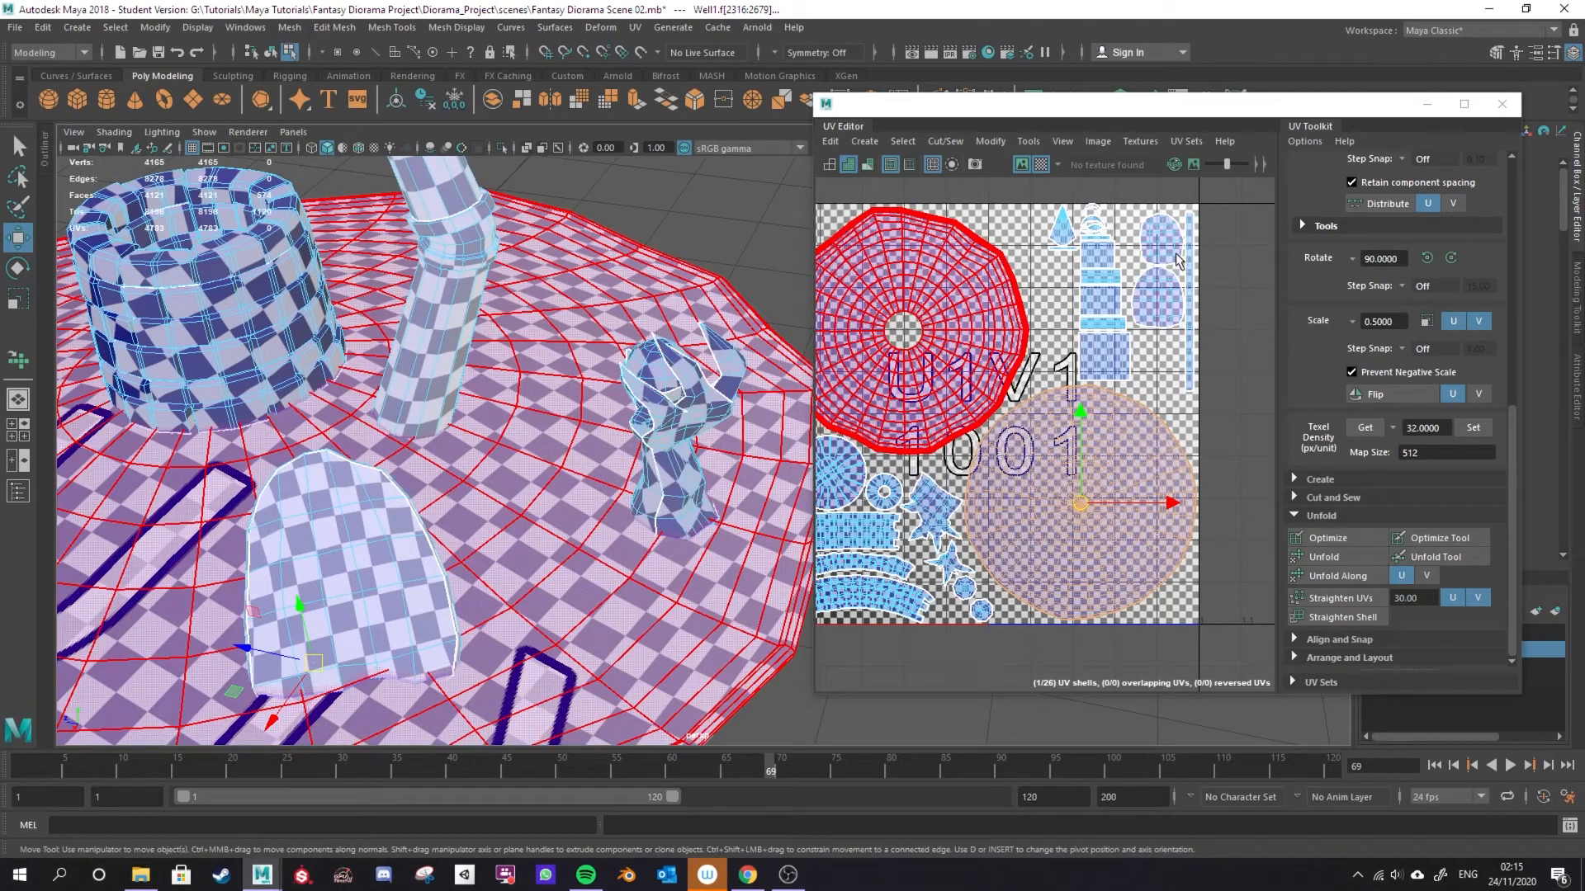
Move the rock's three UV shells out of the packed layout into the empty U1V-1 tile.
{"action": "left_click", "coordinate": [1165, 230]}
{"action": "left_click_drag", "start_coordinate": [1146, 197], "coordinate": [1195, 381]}
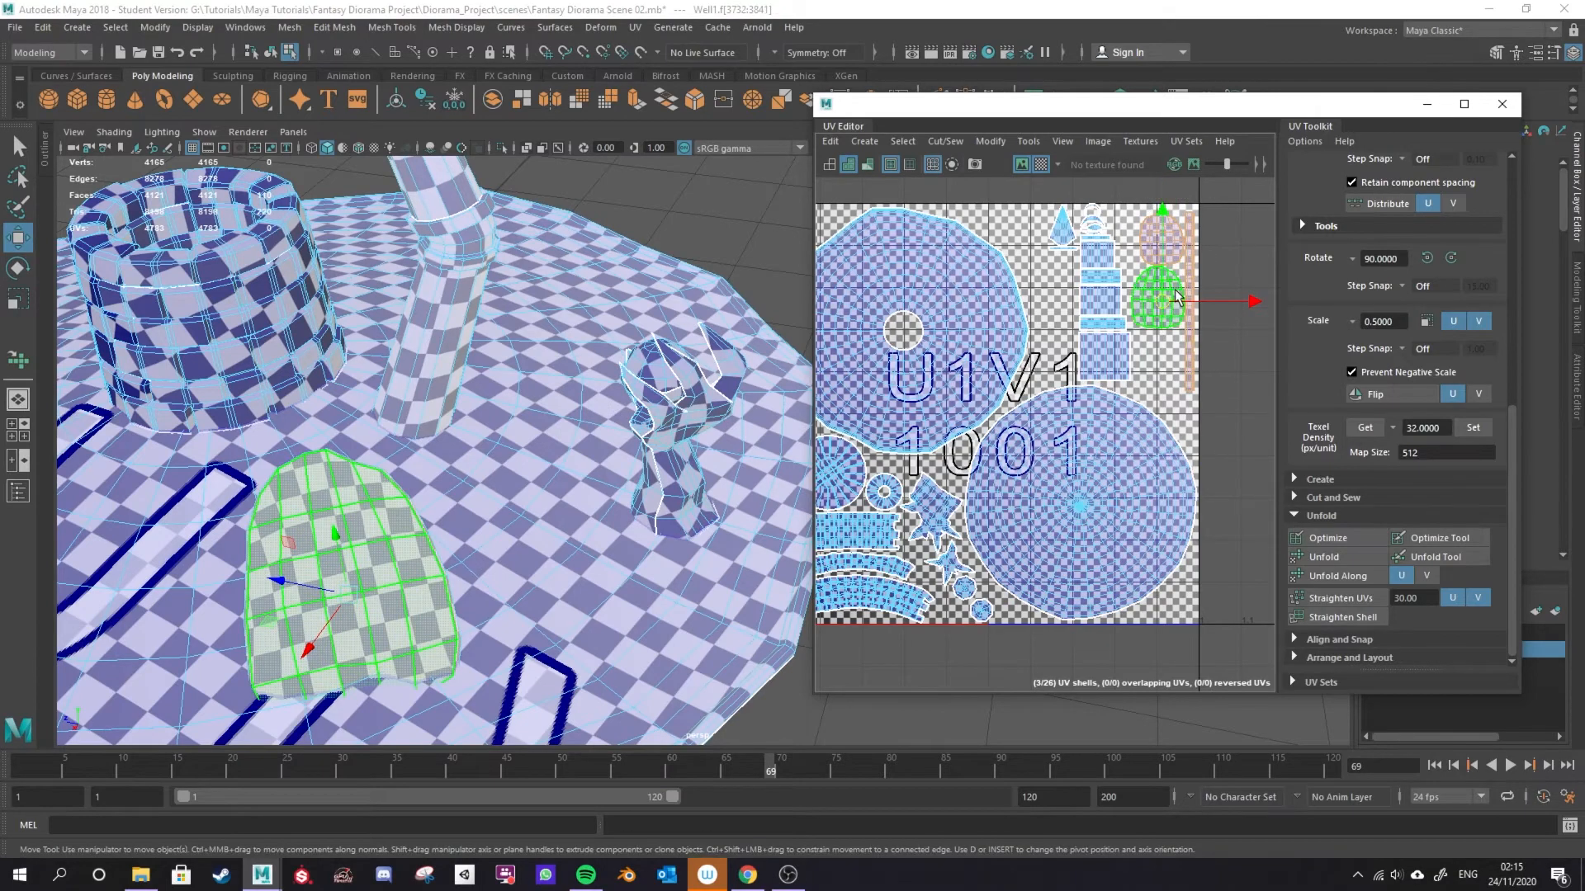
{"action": "left_click_drag", "start_coordinate": [1176, 295], "coordinate": [948, 536]}
{"action": "scroll", "coordinate": [999, 462], "scroll_direction": "up", "scroll_amount": 2}
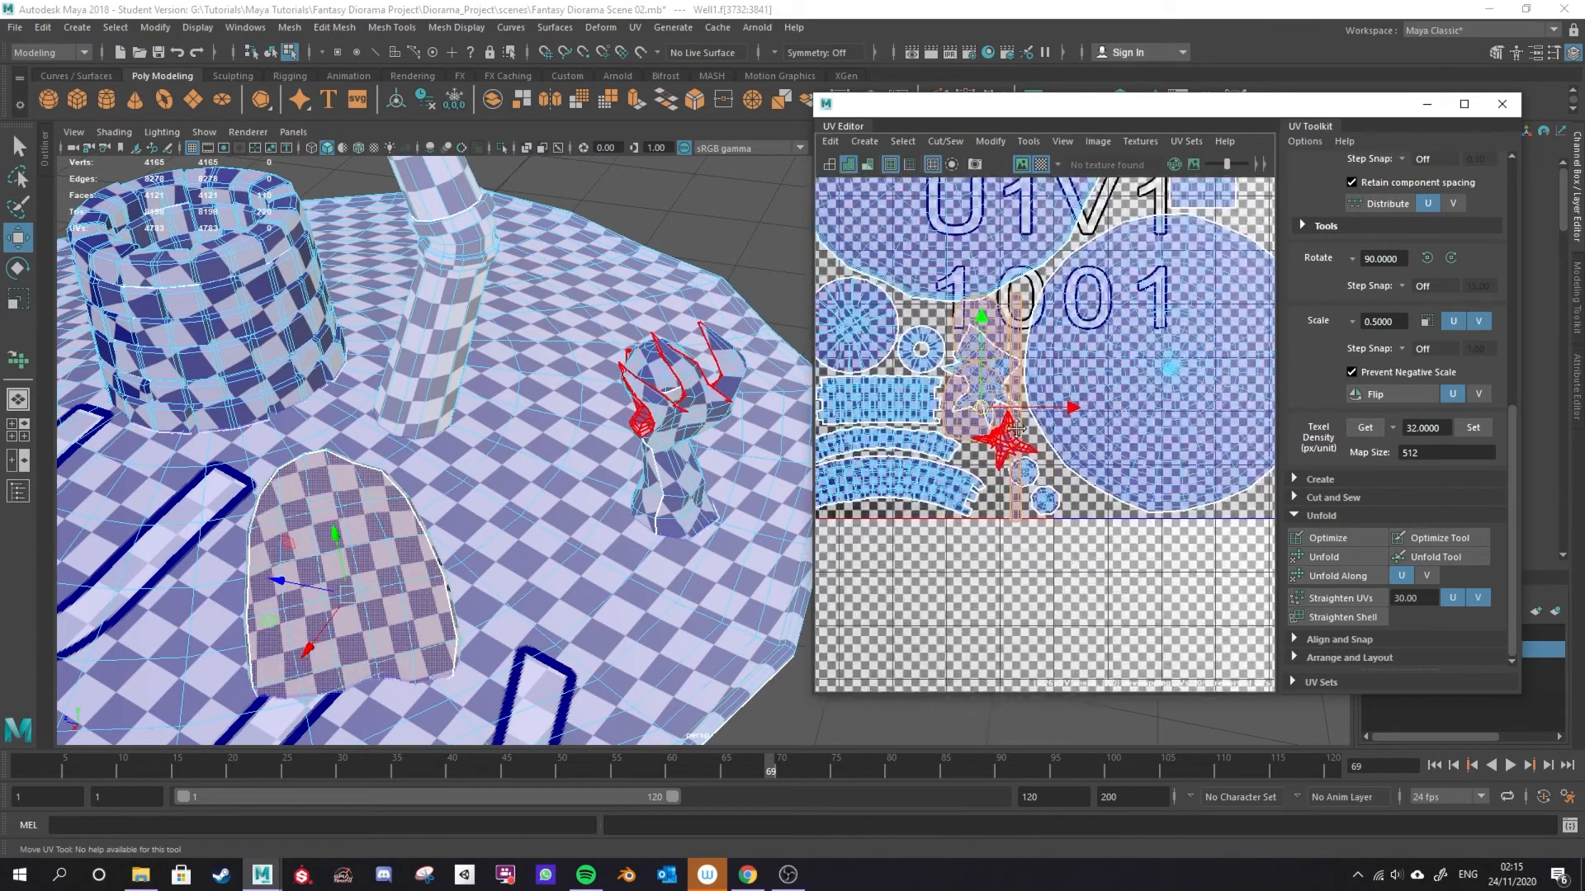
{"action": "middle_click_drag", "start_coordinate": [999, 461], "coordinate": [1061, 349], "text": "alt"}
{"action": "key", "text": "r"}
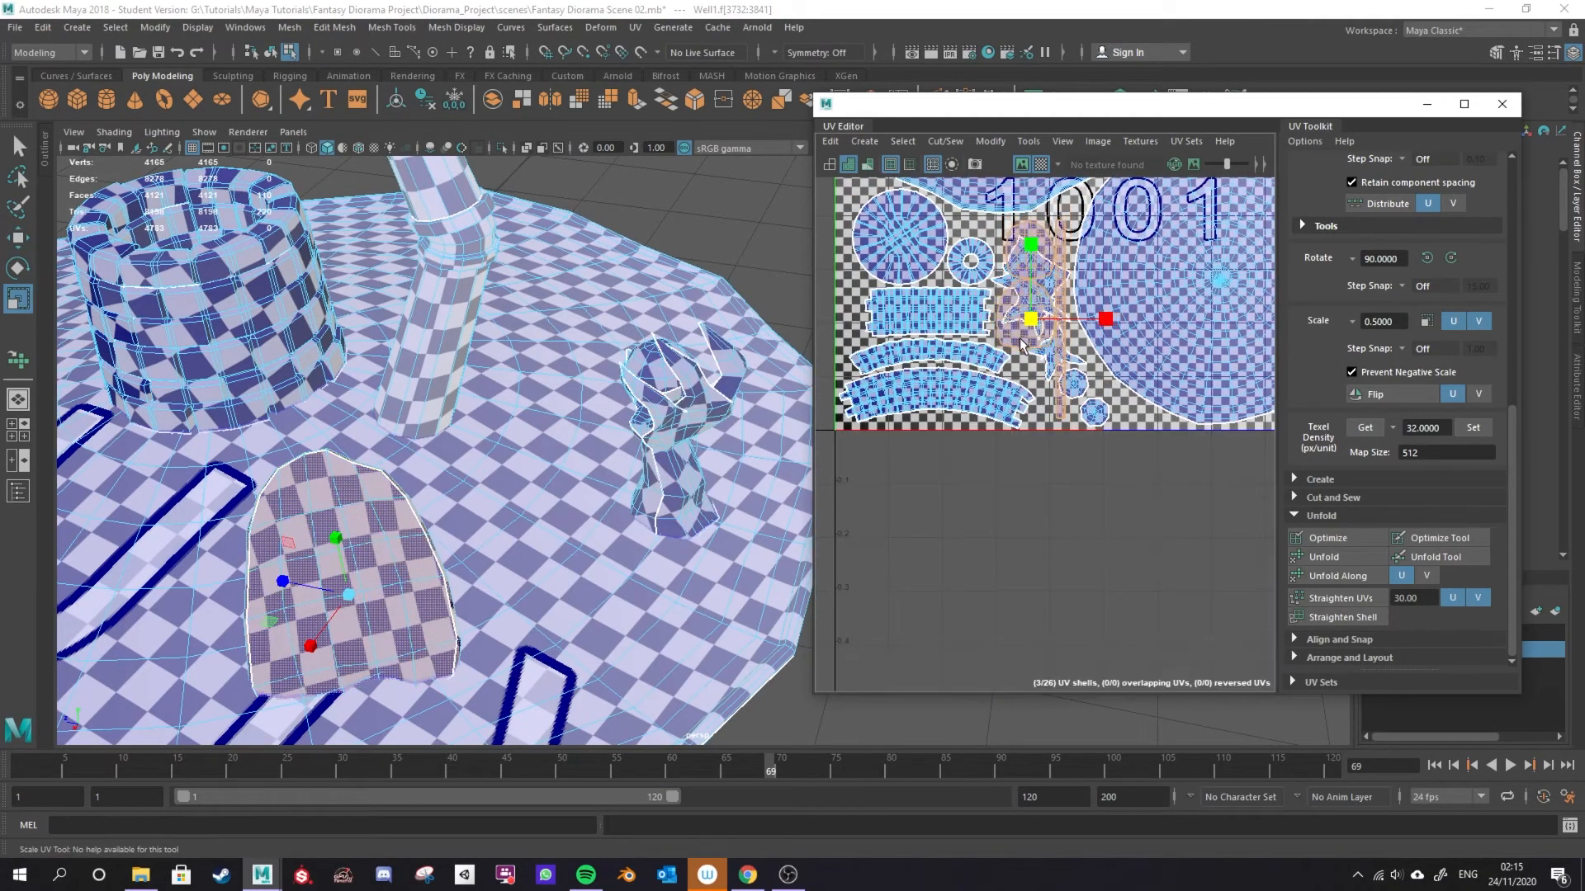
{"action": "key", "text": "w"}
{"action": "left_click_drag", "start_coordinate": [1031, 272], "coordinate": [1044, 498]}
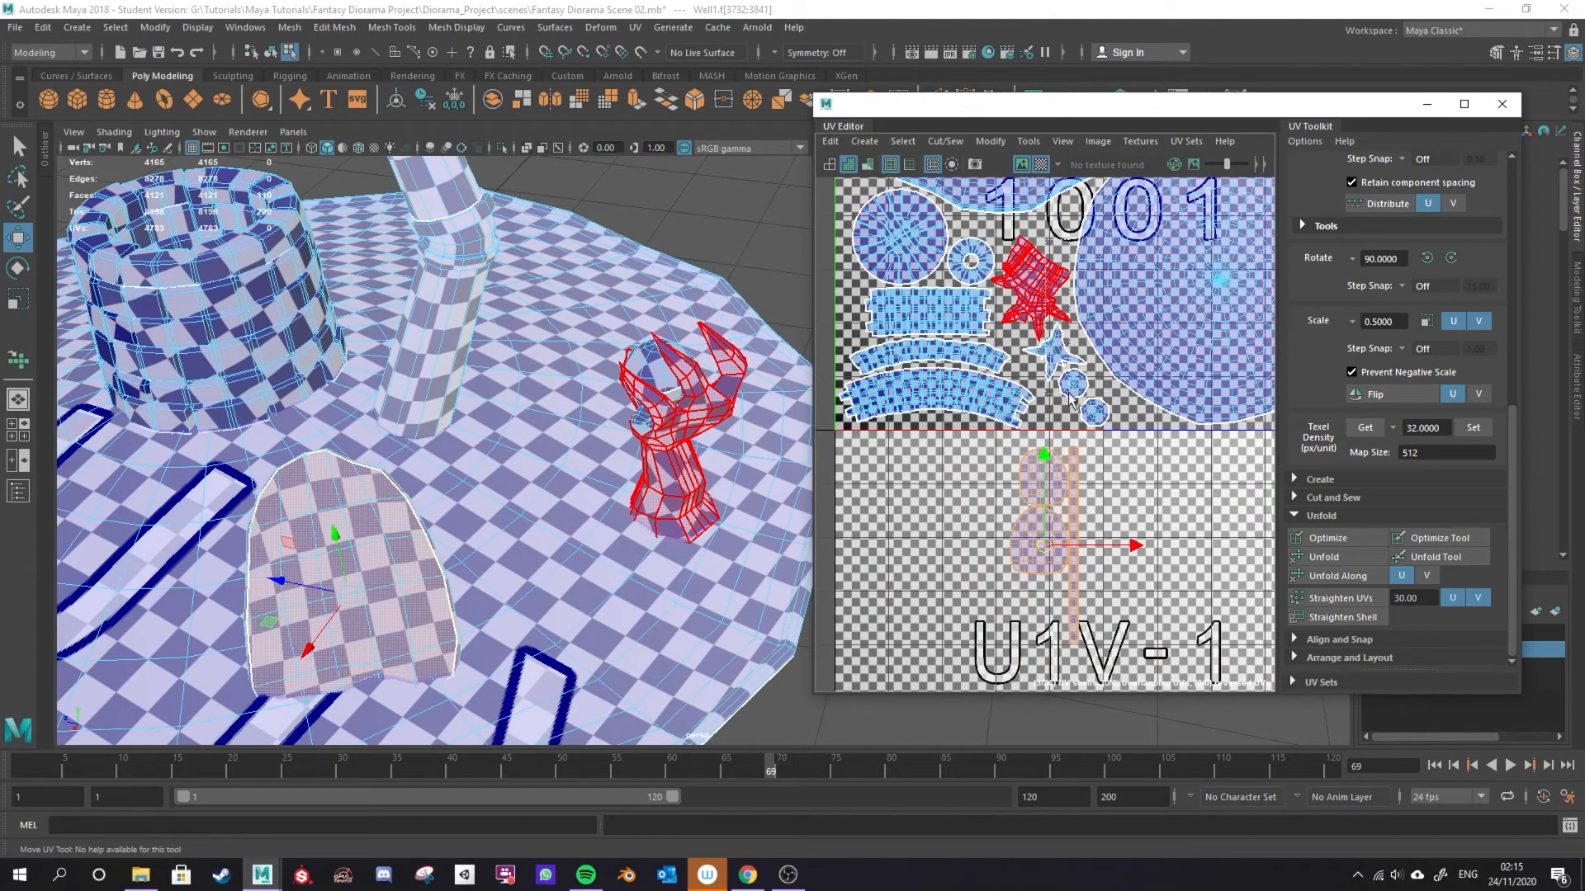
Select the claw and orb UV shells and move them to the space the rock shells vacated in U1V1.
{"action": "left_click_drag", "start_coordinate": [1068, 394], "coordinate": [1070, 397]}
{"action": "left_click", "coordinate": [1094, 411], "text": "shift"}
{"action": "middle_click_drag", "start_coordinate": [1143, 318], "coordinate": [958, 534], "text": "alt"}
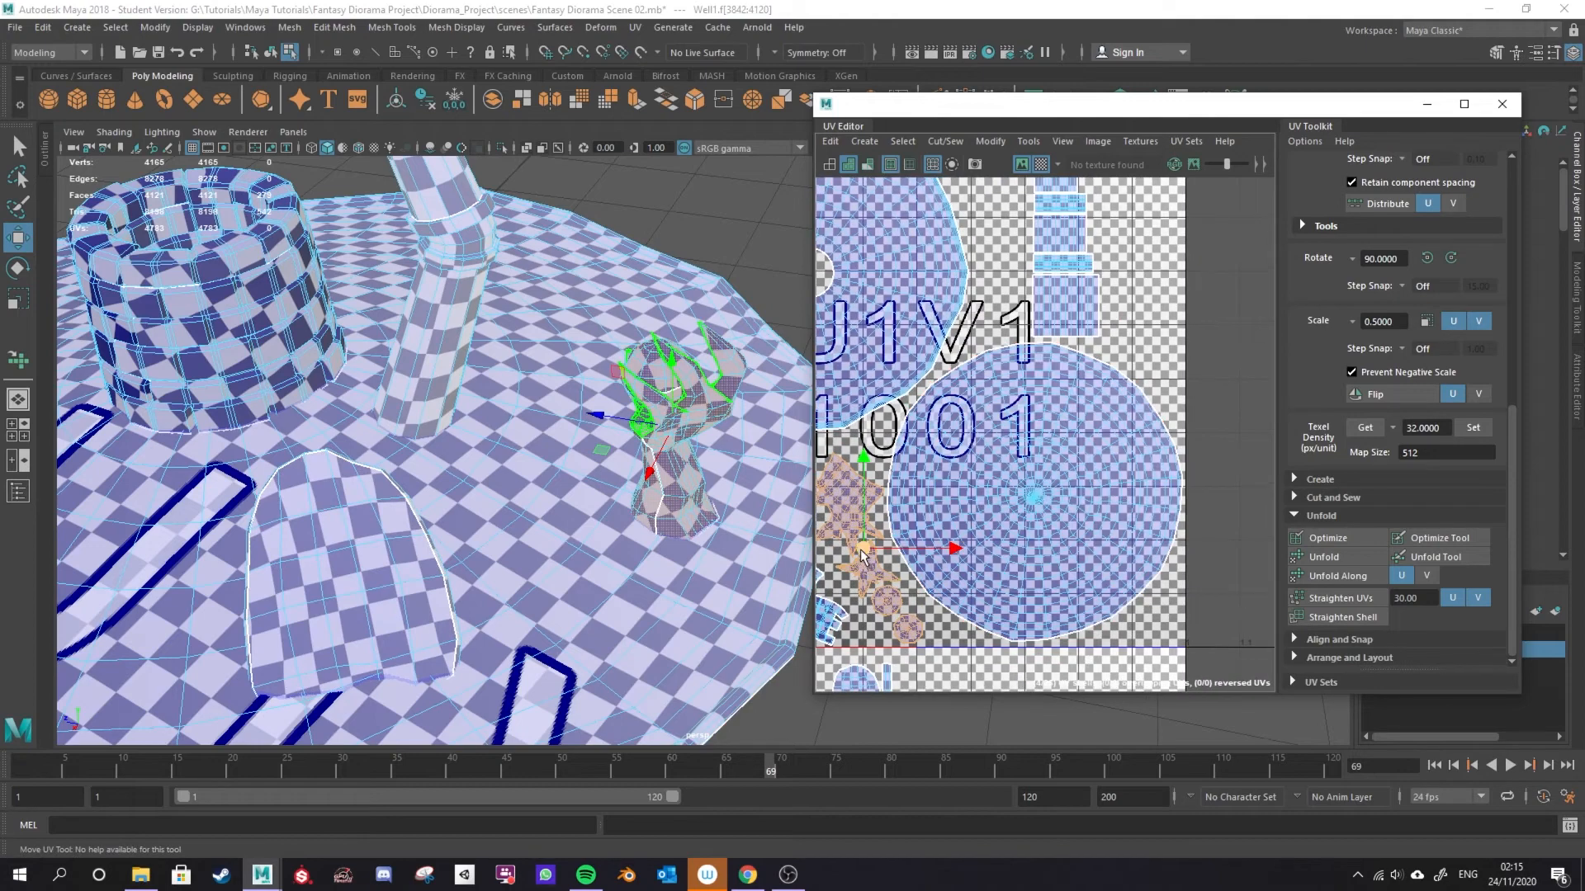
{"action": "left_click_drag", "start_coordinate": [860, 550], "coordinate": [1110, 260]}
{"action": "middle_click_drag", "start_coordinate": [1110, 260], "coordinate": [1034, 489], "text": "alt"}
Select the pillar's UV shells and shift them along U towards the large base shell to free more room.
{"action": "left_click_drag", "start_coordinate": [1038, 485], "coordinate": [1025, 451]}
{"action": "left_click", "coordinate": [997, 495]}
{"action": "left_click_drag", "start_coordinate": [930, 370], "coordinate": [929, 368]}
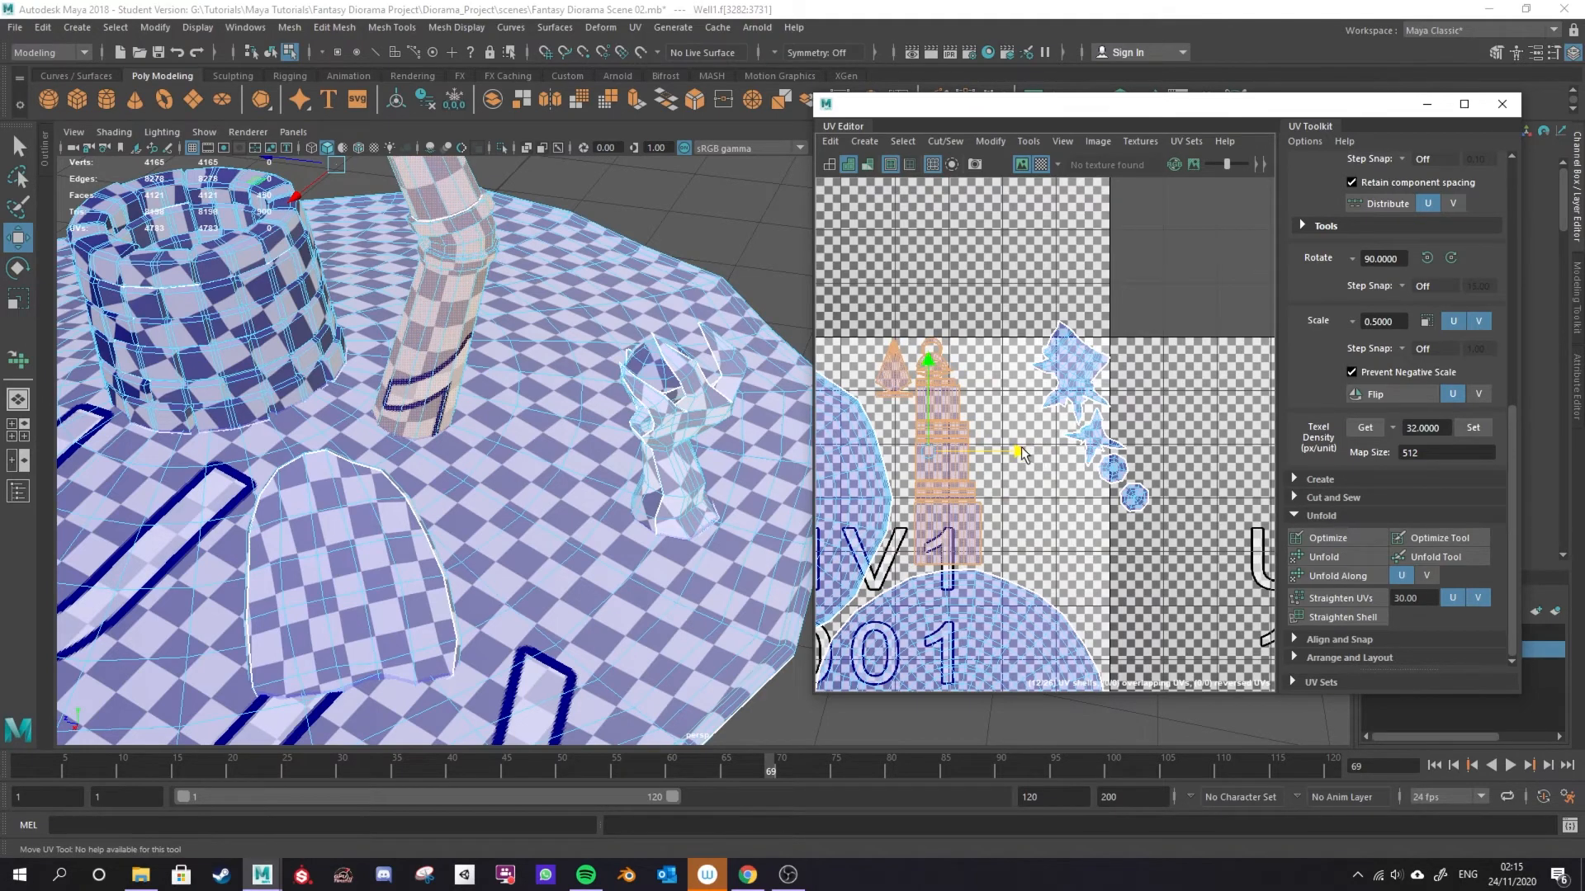
{"action": "left_click_drag", "start_coordinate": [1022, 454], "coordinate": [1016, 453]}
Scale up the claw and orb UV shells and arrange them inside the upper corner of the U1V1 tile.
{"action": "left_click_drag", "start_coordinate": [1137, 516], "coordinate": [1138, 516]}
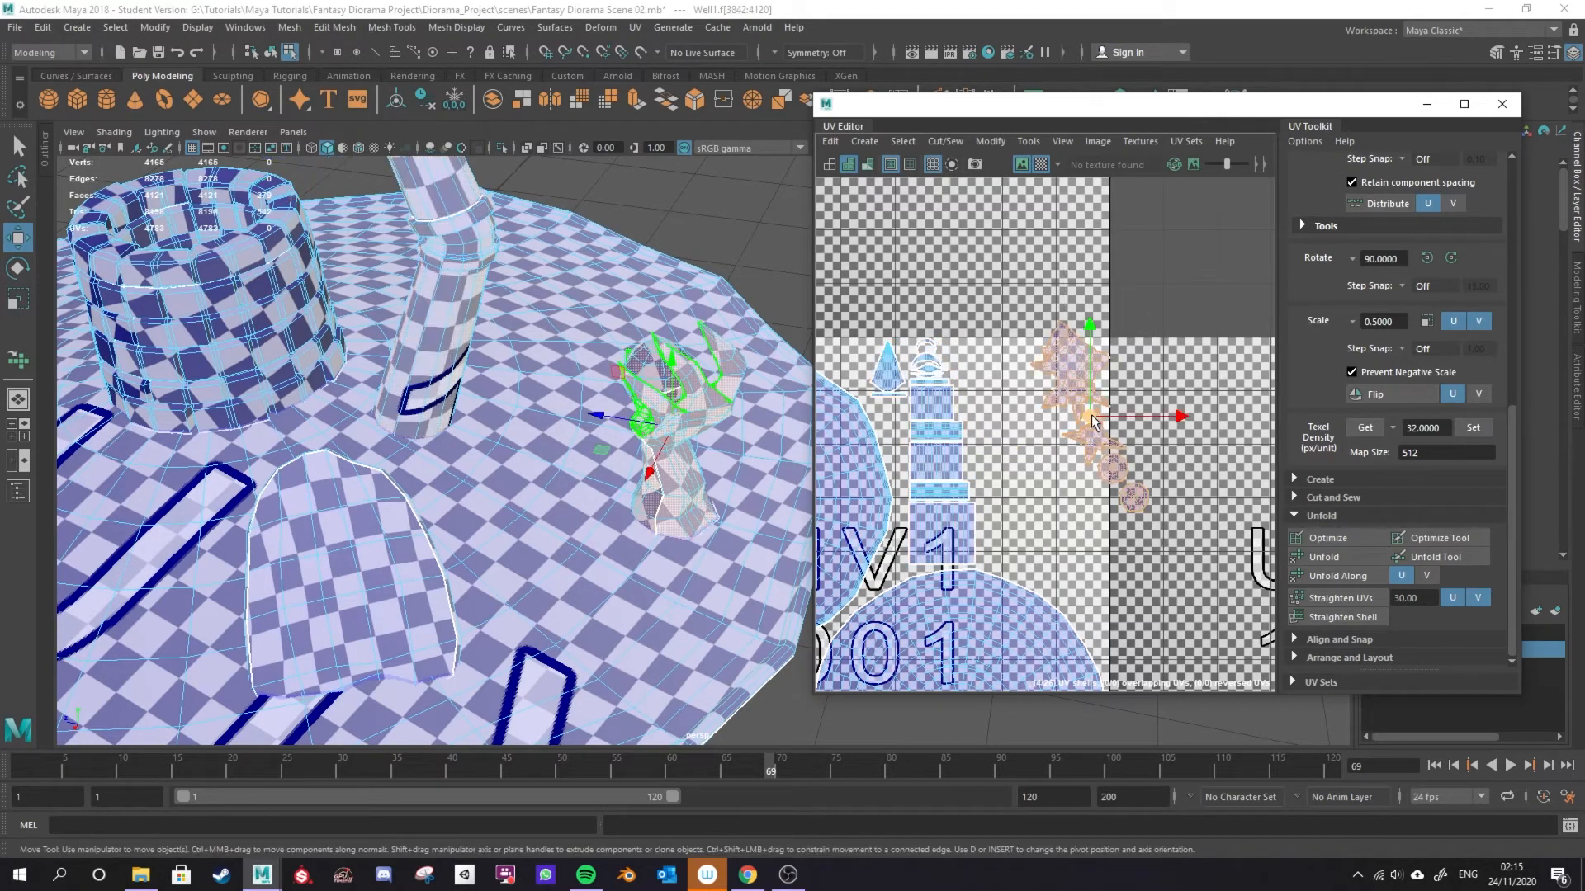
{"action": "key", "text": "r"}
{"action": "left_click_drag", "start_coordinate": [1091, 415], "coordinate": [1079, 581]}
{"action": "key", "text": "w"}
{"action": "key", "text": "r"}
{"action": "key", "text": "w"}
{"action": "double_click", "coordinate": [1050, 498]}
{"action": "double_click", "coordinate": [1072, 541]}
{"action": "left_click", "coordinate": [1103, 582]}
Check the orb's two round UV shells and the pillar's ring shells against their places on the model.
{"action": "left_click_drag", "start_coordinate": [688, 405], "coordinate": [746, 374], "text": "alt"}
{"action": "left_click_drag", "start_coordinate": [605, 355], "coordinate": [629, 340], "text": "alt"}
{"action": "left_click", "coordinate": [652, 368]}
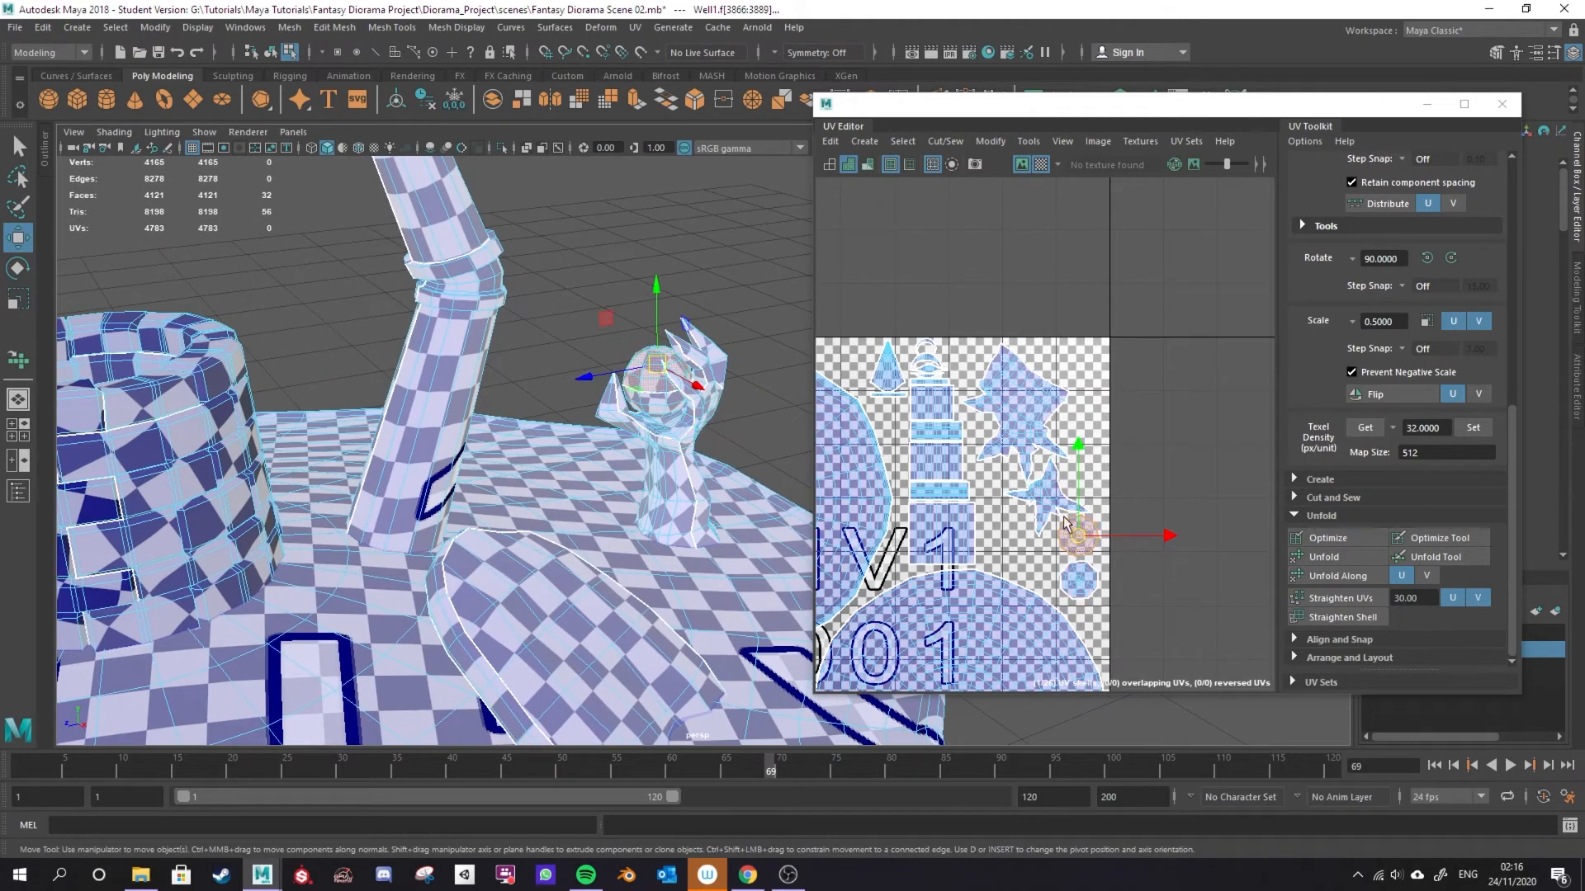
{"action": "left_click", "coordinate": [1072, 580]}
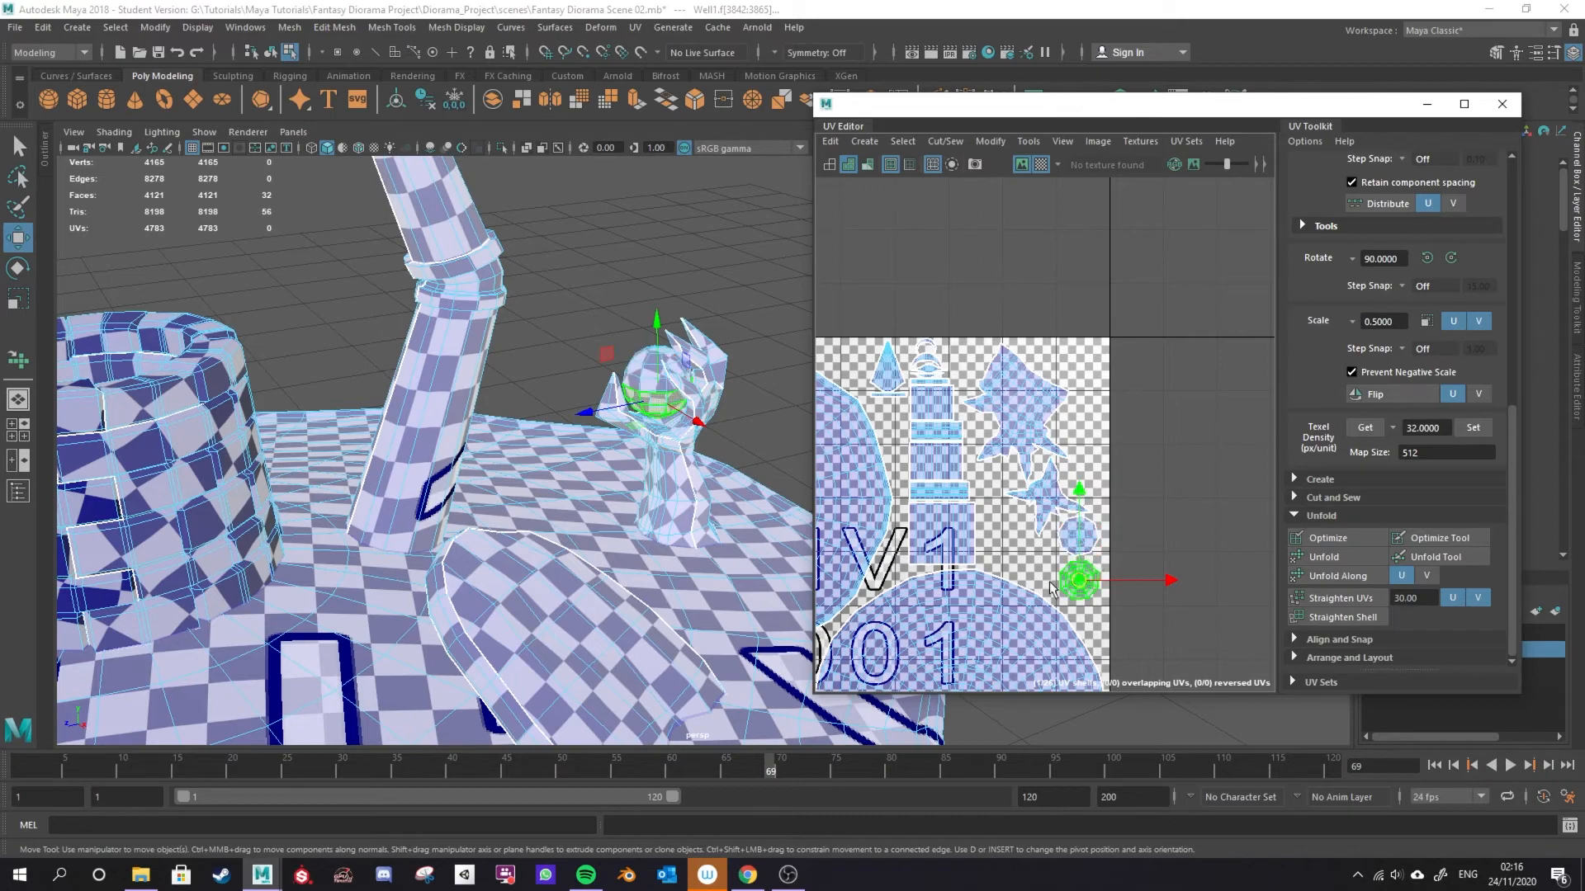
{"action": "middle_click_drag", "start_coordinate": [944, 537], "coordinate": [1030, 546], "text": "alt"}
{"action": "scroll", "coordinate": [309, 371], "scroll_direction": "down", "scroll_amount": 5}
{"action": "middle_click_drag", "start_coordinate": [326, 369], "coordinate": [451, 442], "text": "alt"}
{"action": "left_click", "coordinate": [1071, 568]}
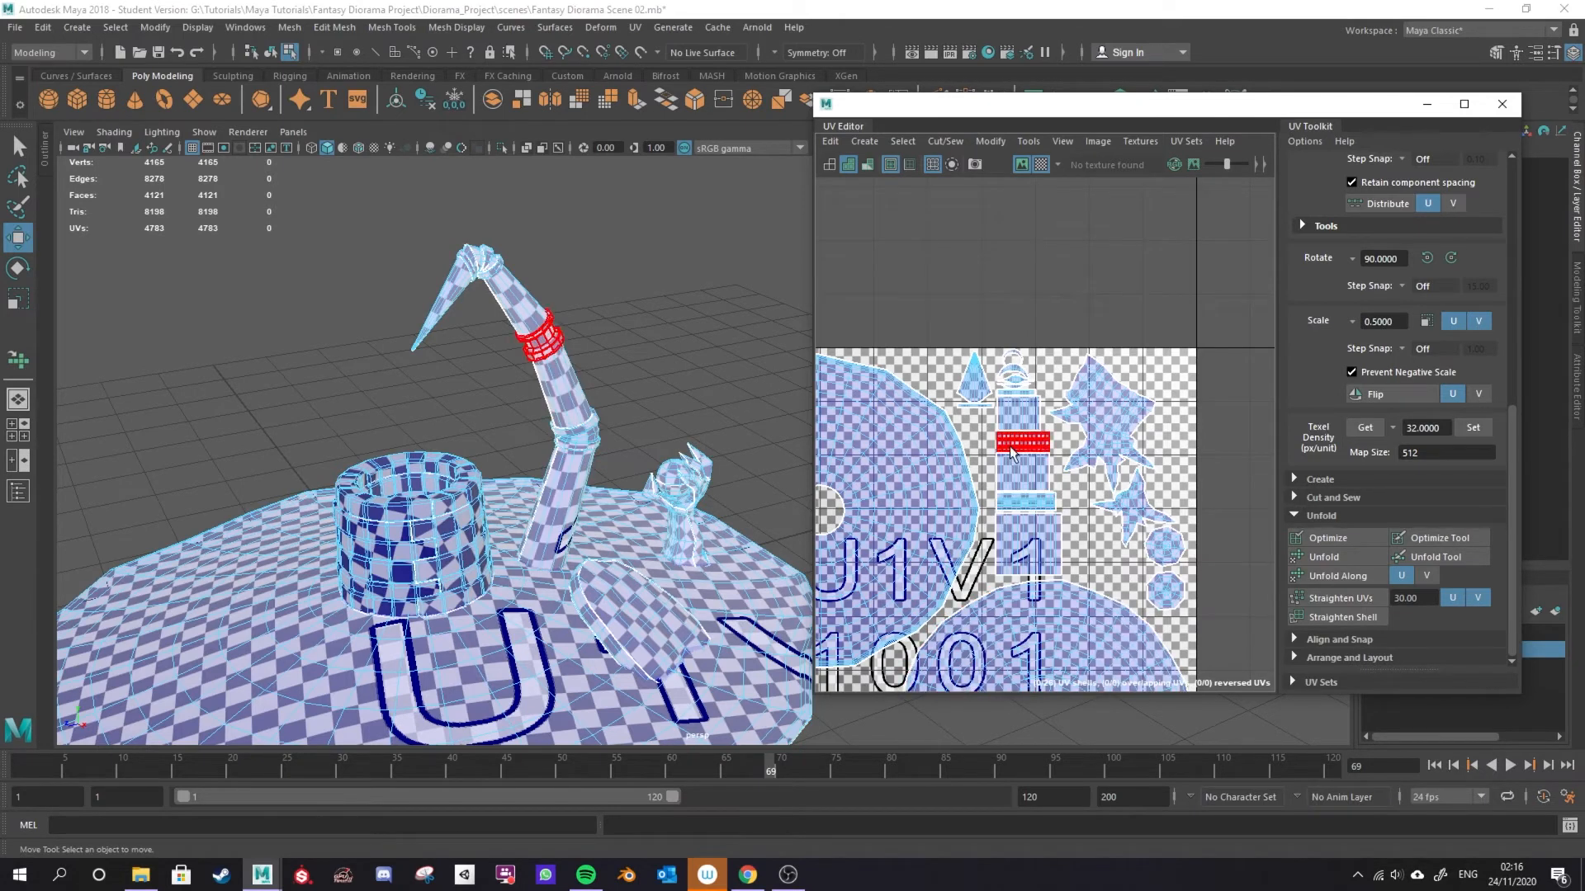
{"action": "scroll", "coordinate": [1098, 520], "scroll_direction": "up", "scroll_amount": 3}
{"action": "middle_click_drag", "start_coordinate": [978, 564], "coordinate": [1006, 593], "text": "alt"}
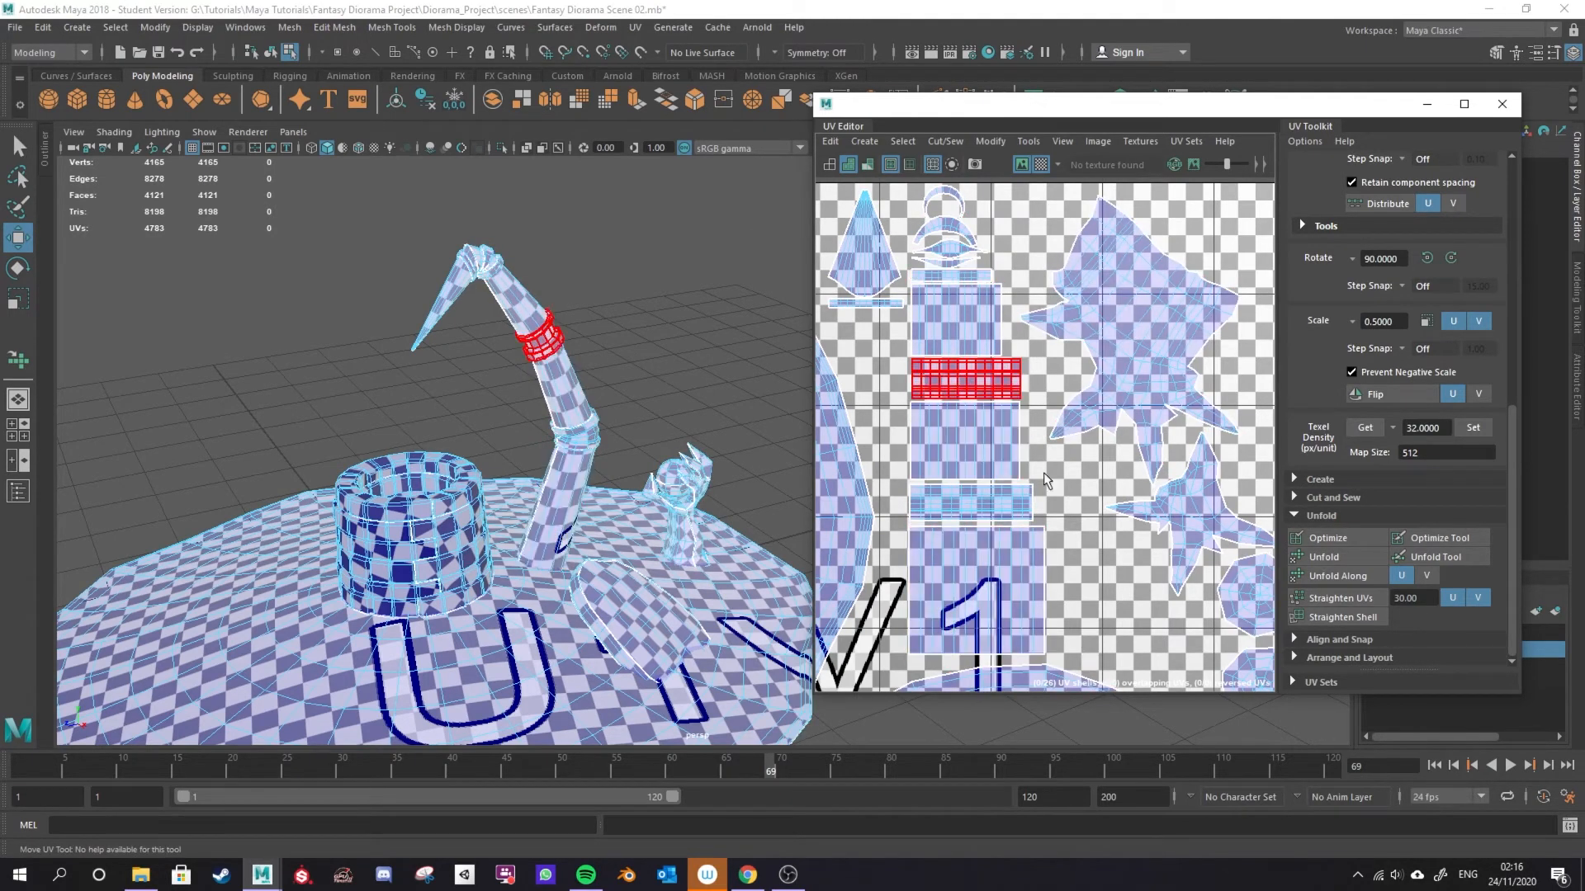
Move the rock's three UV shells back into U1V1, in the gap between the well strips and the round base shell.
{"action": "scroll", "coordinate": [1044, 661], "scroll_direction": "down", "scroll_amount": 3}
{"action": "middle_click_drag", "start_coordinate": [1054, 645], "coordinate": [1172, 421], "text": "alt"}
{"action": "scroll", "coordinate": [1172, 421], "scroll_direction": "down", "scroll_amount": 3}
{"action": "middle_click_drag", "start_coordinate": [1139, 570], "coordinate": [1139, 417], "text": "alt"}
{"action": "scroll", "coordinate": [1031, 627], "scroll_direction": "up", "scroll_amount": 3}
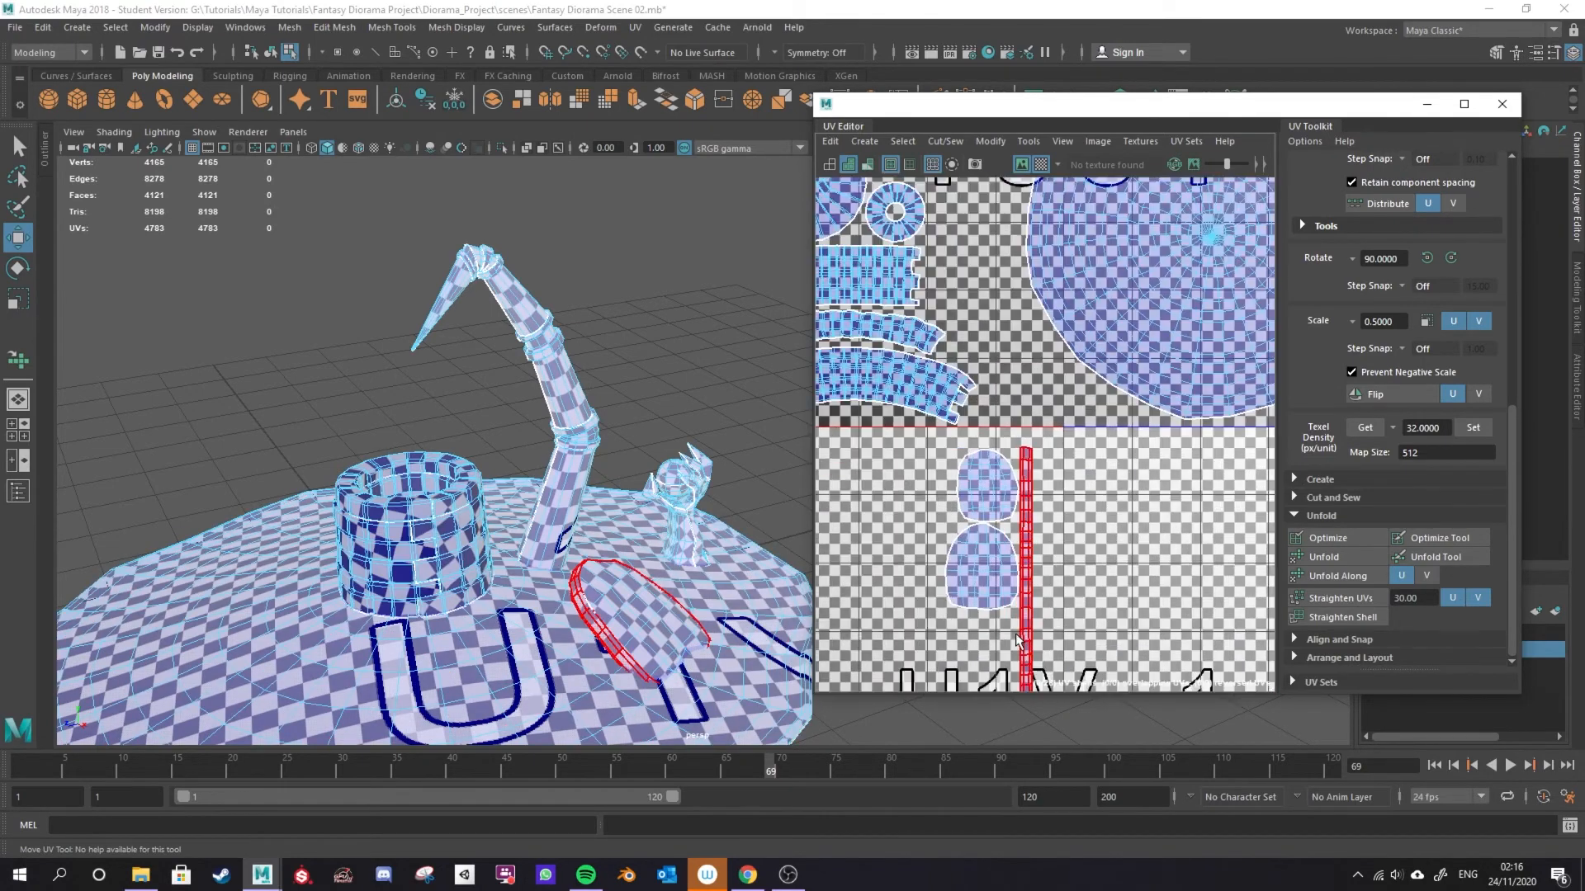
{"action": "left_click_drag", "start_coordinate": [1116, 670], "coordinate": [895, 406]}
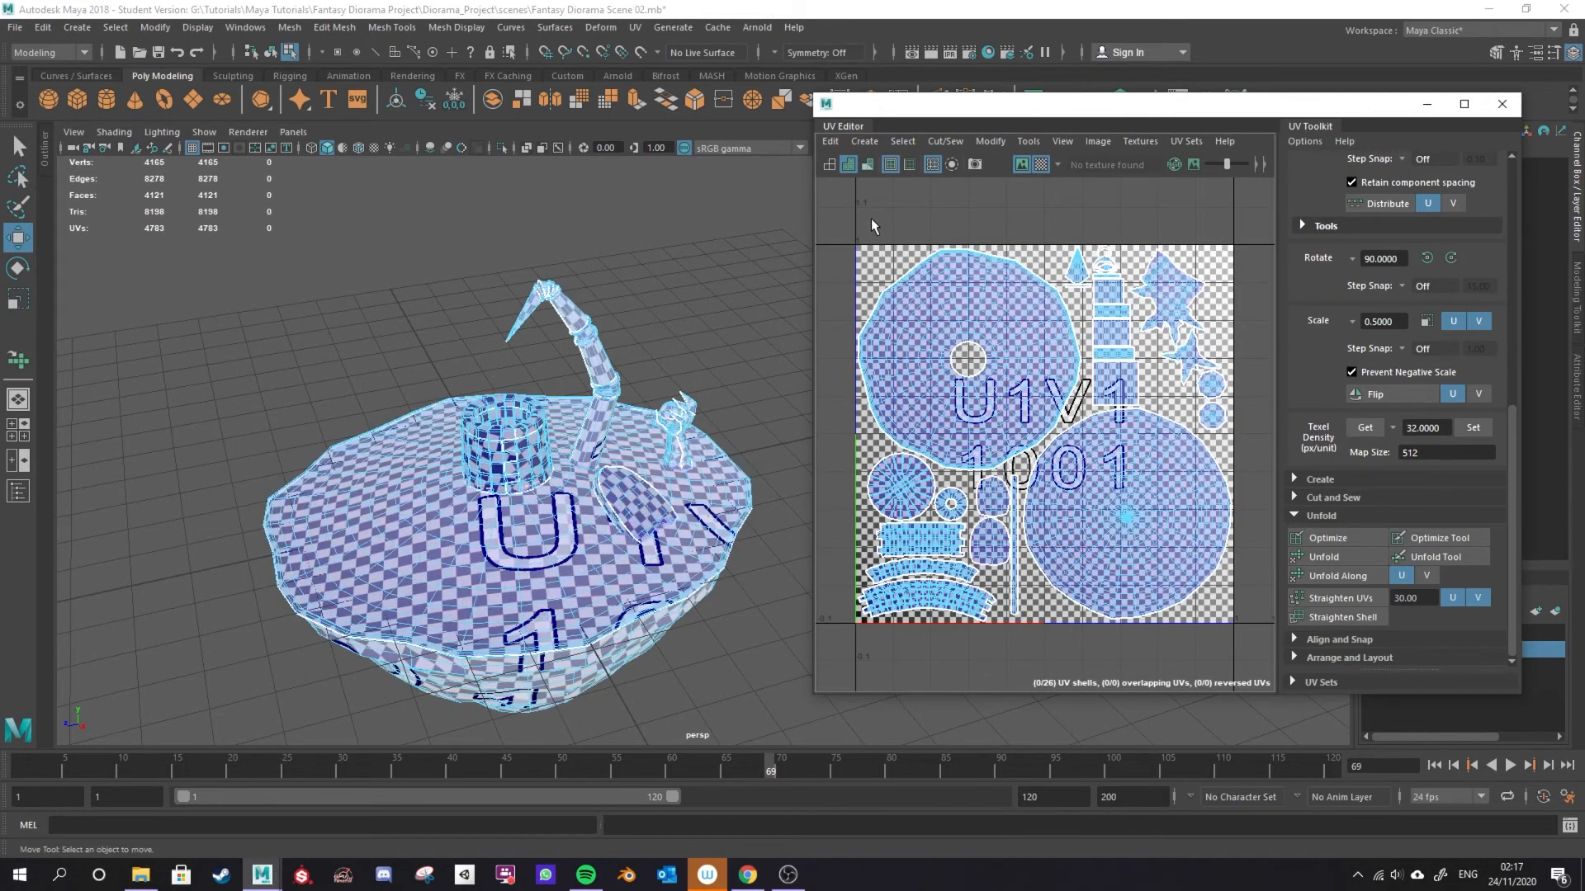
Return to object mode and separate the combined diorama mesh into individual objects.
{"action": "left_click_drag", "start_coordinate": [634, 332], "coordinate": [613, 374], "text": "alt"}
{"action": "right_click_drag", "start_coordinate": [613, 380], "coordinate": [661, 357]}
{"action": "left_click_drag", "start_coordinate": [583, 508], "coordinate": [621, 408], "text": "alt"}
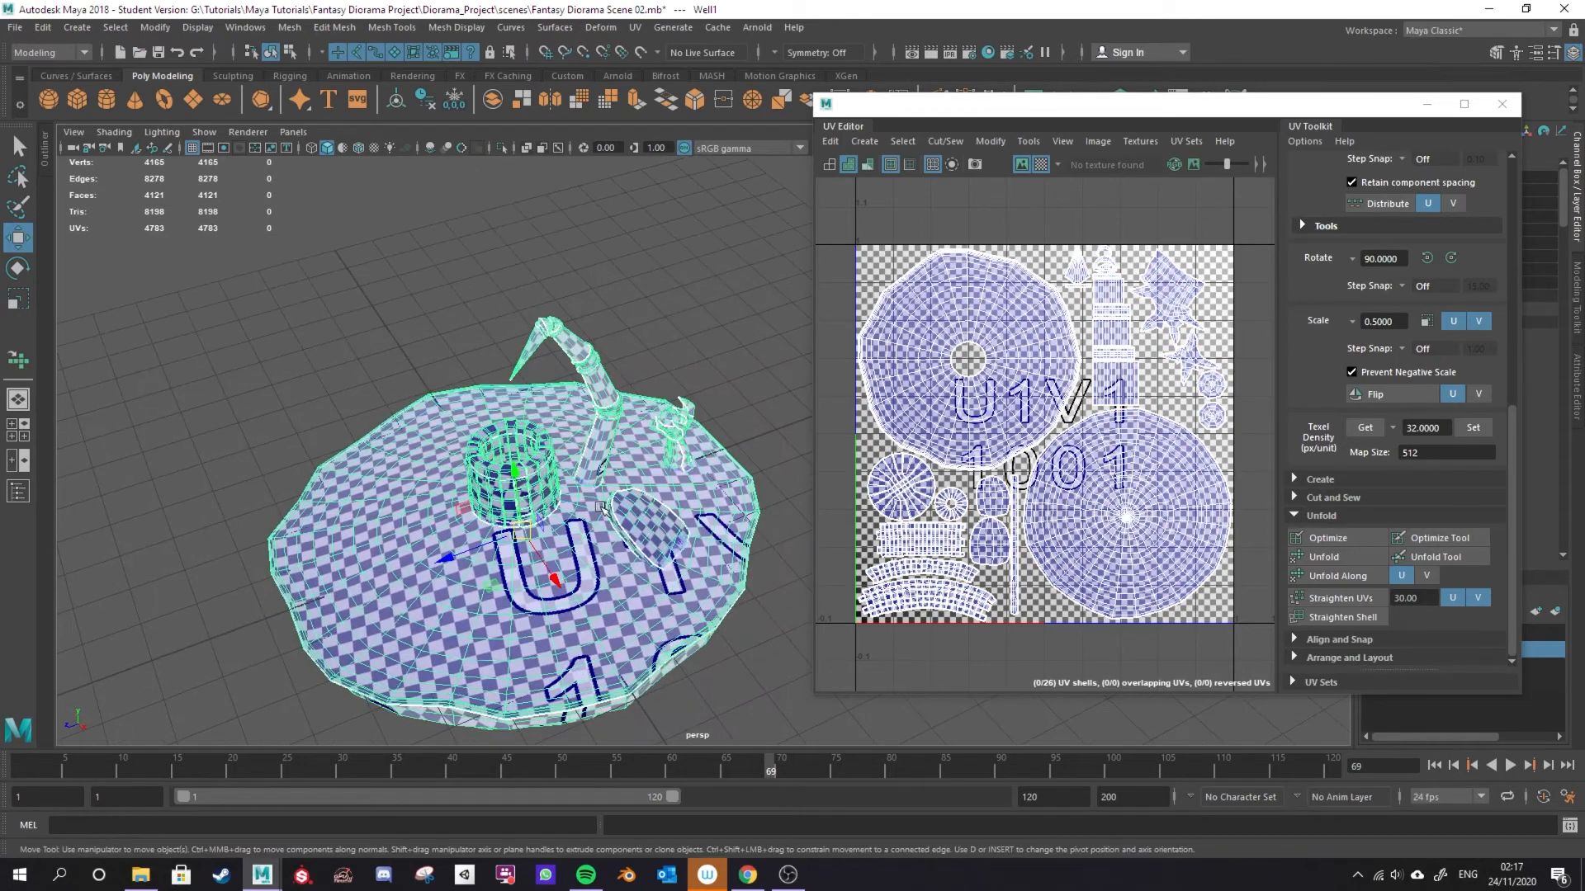
{"action": "right_click", "coordinate": [600, 396]}
{"action": "right_click_drag", "start_coordinate": [600, 397], "coordinate": [660, 369]}
{"action": "left_click", "coordinate": [525, 102]}
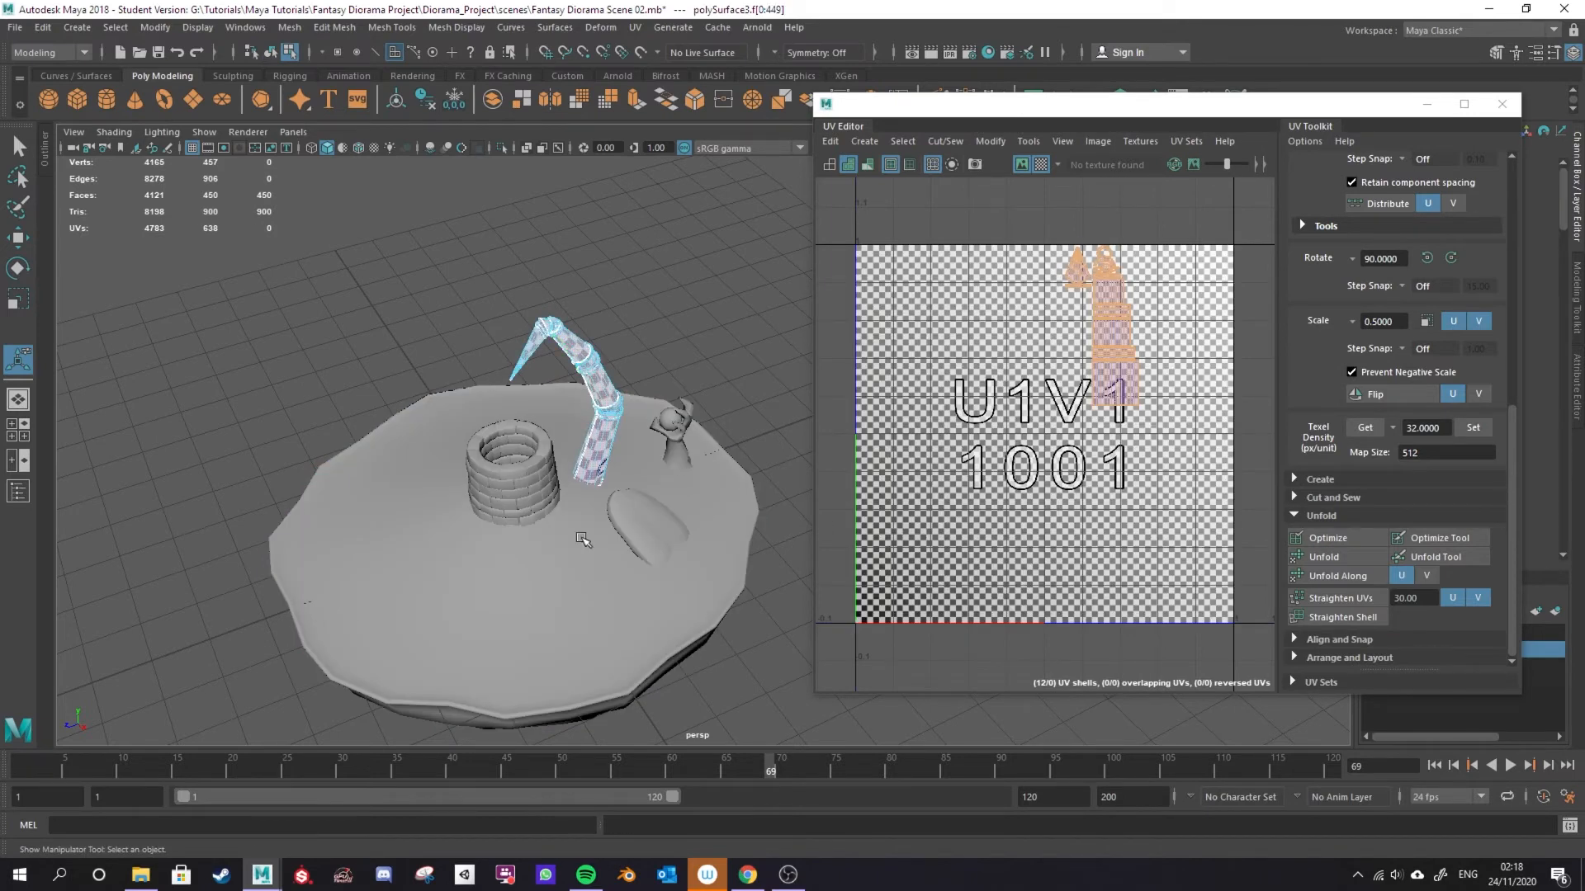
Inspect the UV shells of the separated pillar, claw and rock in the U1V1 tile.
{"action": "left_click_drag", "start_coordinate": [578, 536], "coordinate": [648, 565], "text": "alt"}
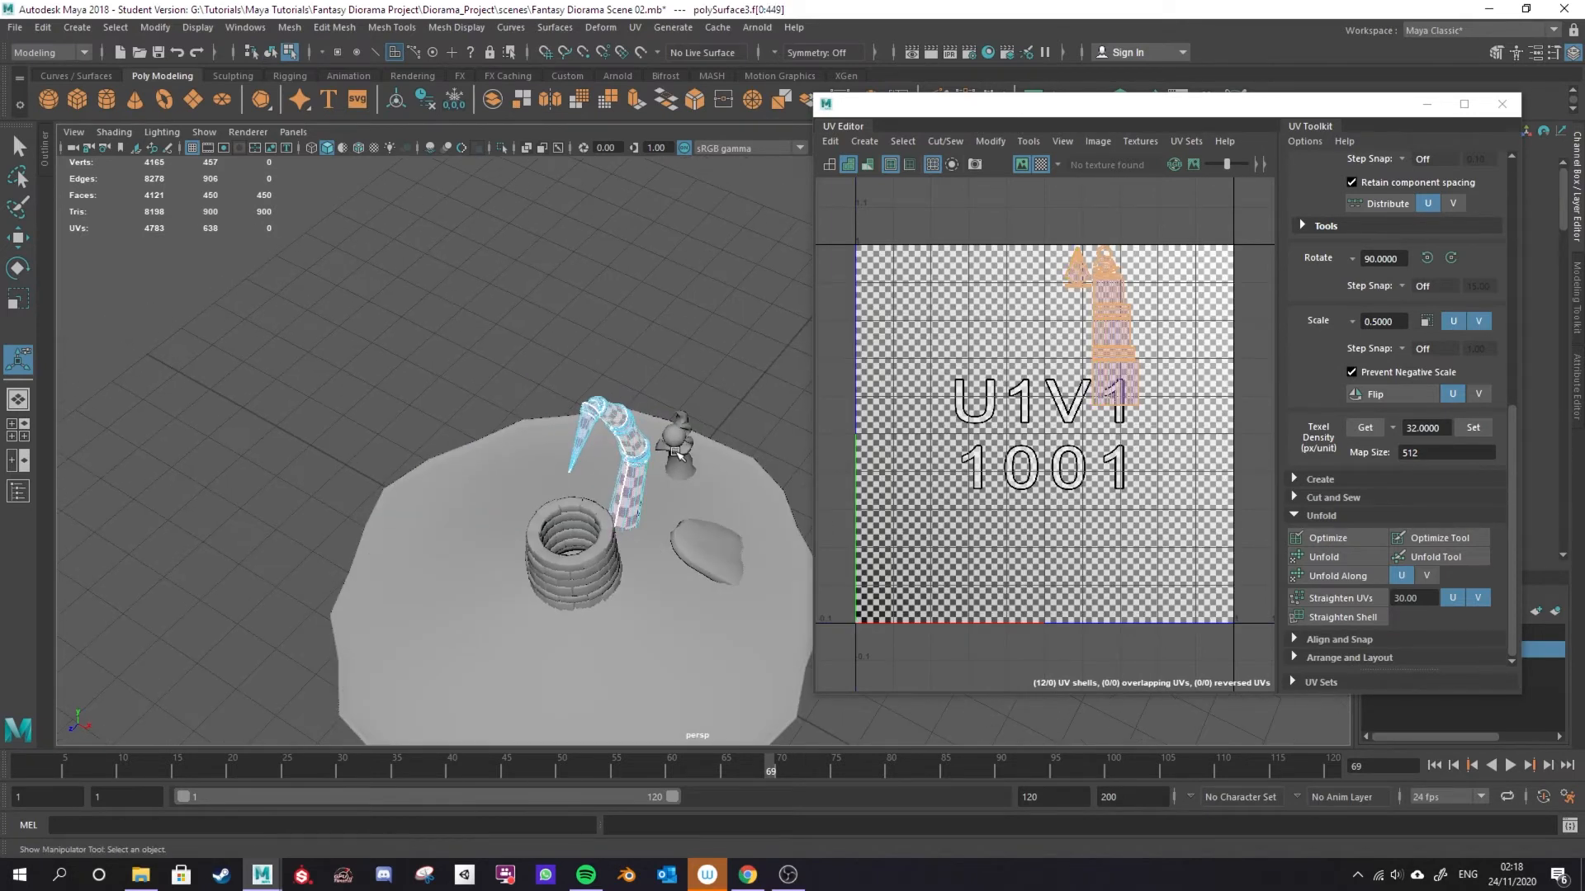
{"action": "double_click", "coordinate": [675, 455], "text": "shift"}
{"action": "left_click", "coordinate": [675, 438], "text": "ctrl"}
{"action": "left_click", "coordinate": [675, 435], "text": "ctrl"}
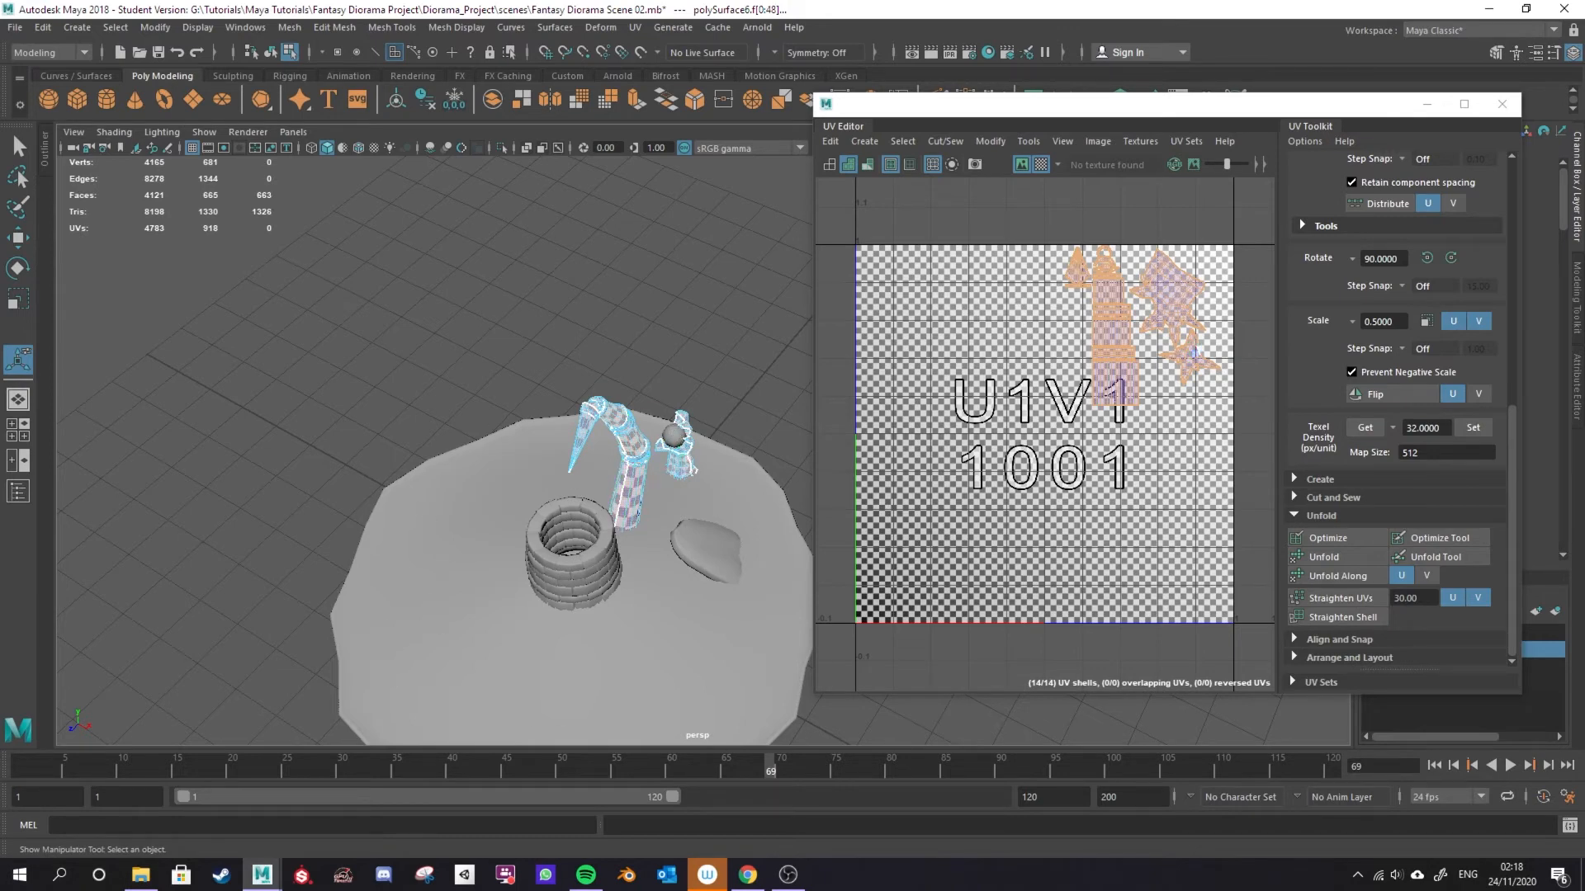
{"action": "double_click", "coordinate": [710, 538]}
{"action": "left_click_drag", "start_coordinate": [704, 535], "coordinate": [666, 518], "text": "alt"}
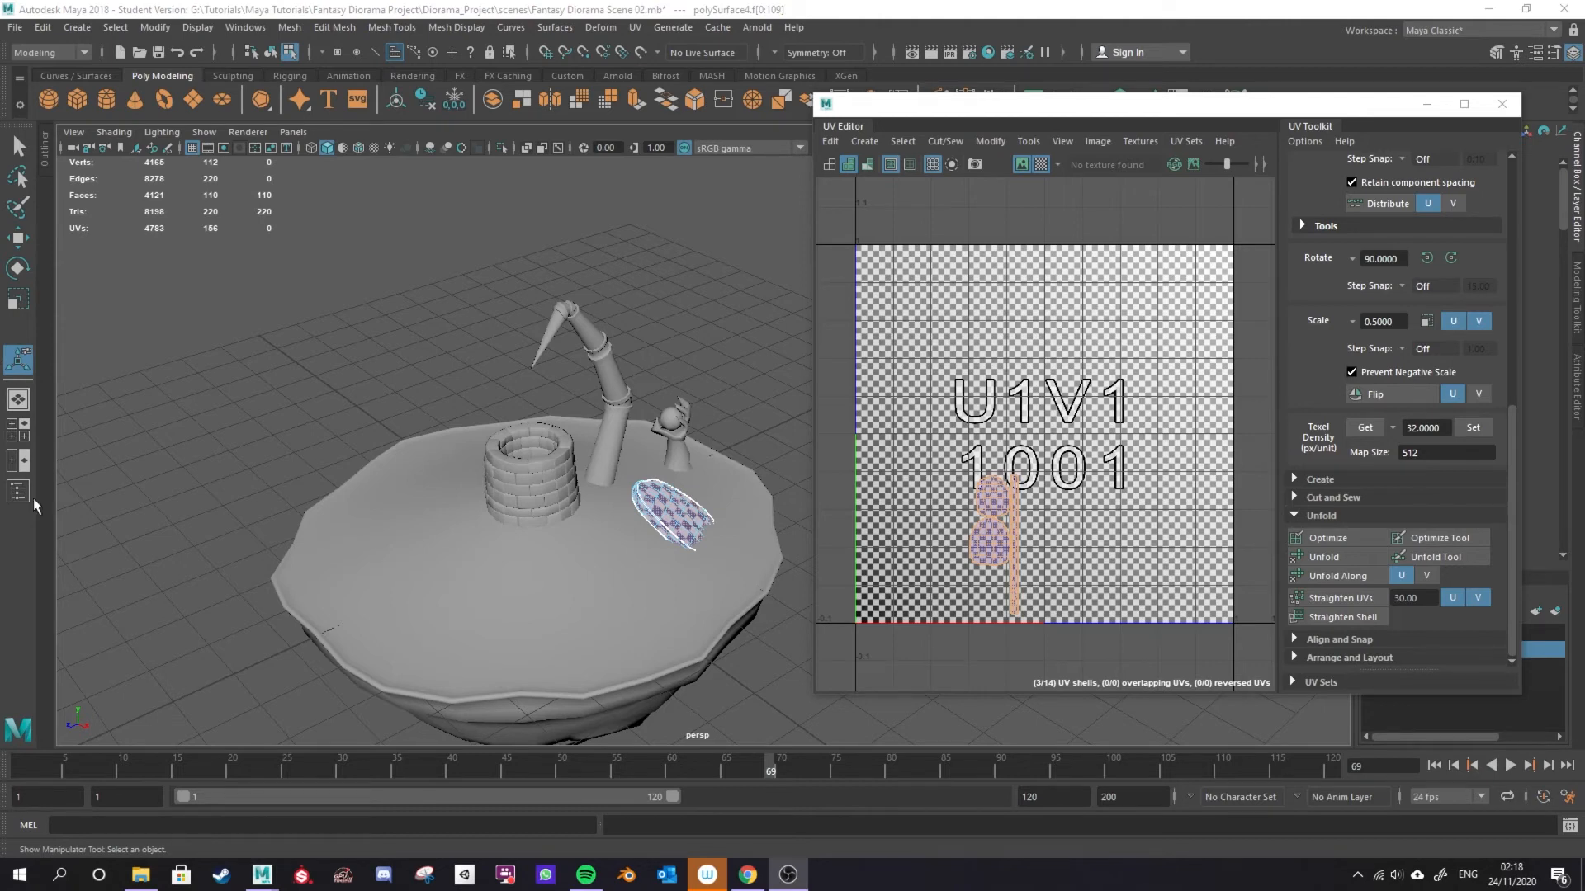
{"action": "left_click", "coordinate": [621, 427]}
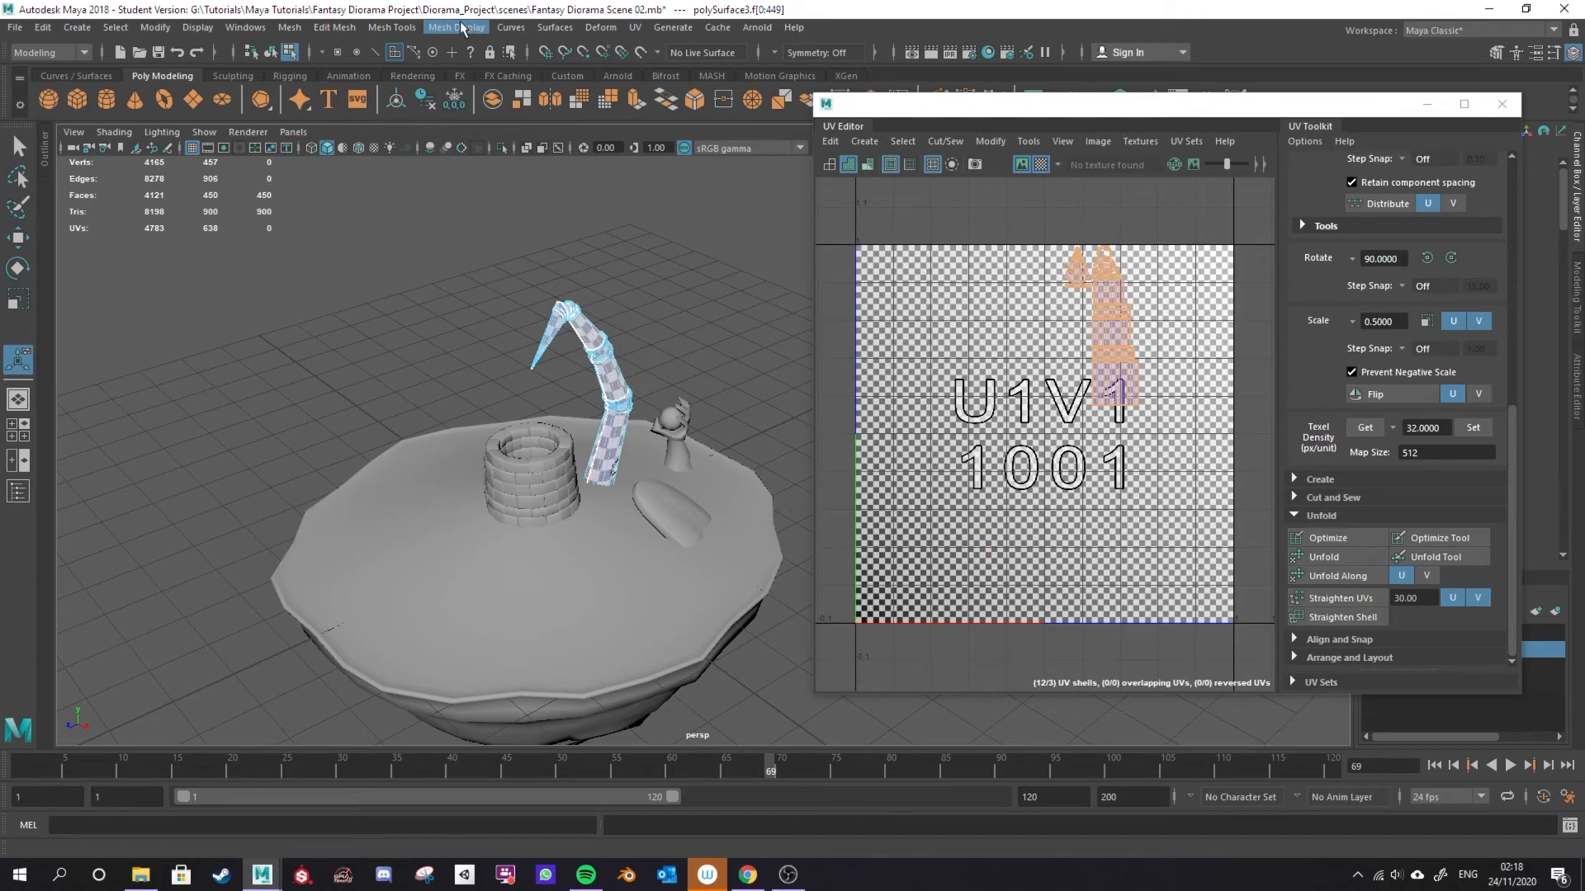
Open the Outliner, switch the pillar back to object mode, and select the Well1 group.
{"action": "left_click", "coordinate": [245, 27]}
{"action": "mouse_move", "coordinate": [271, 171]}
{"action": "left_click", "coordinate": [269, 205]}
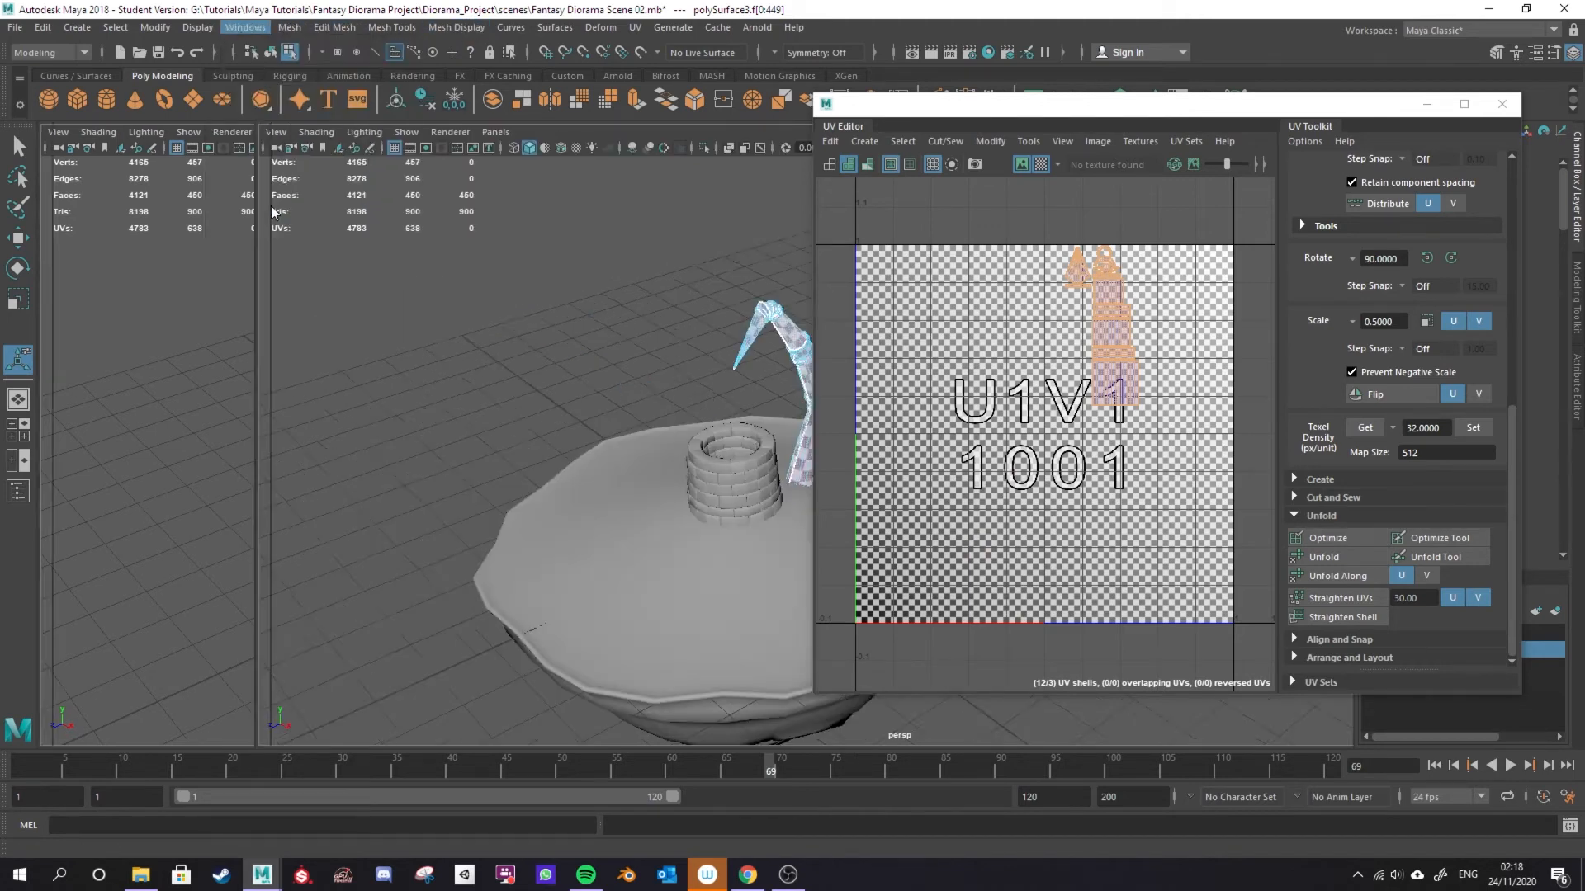
{"action": "right_click_drag", "start_coordinate": [648, 363], "coordinate": [706, 340]}
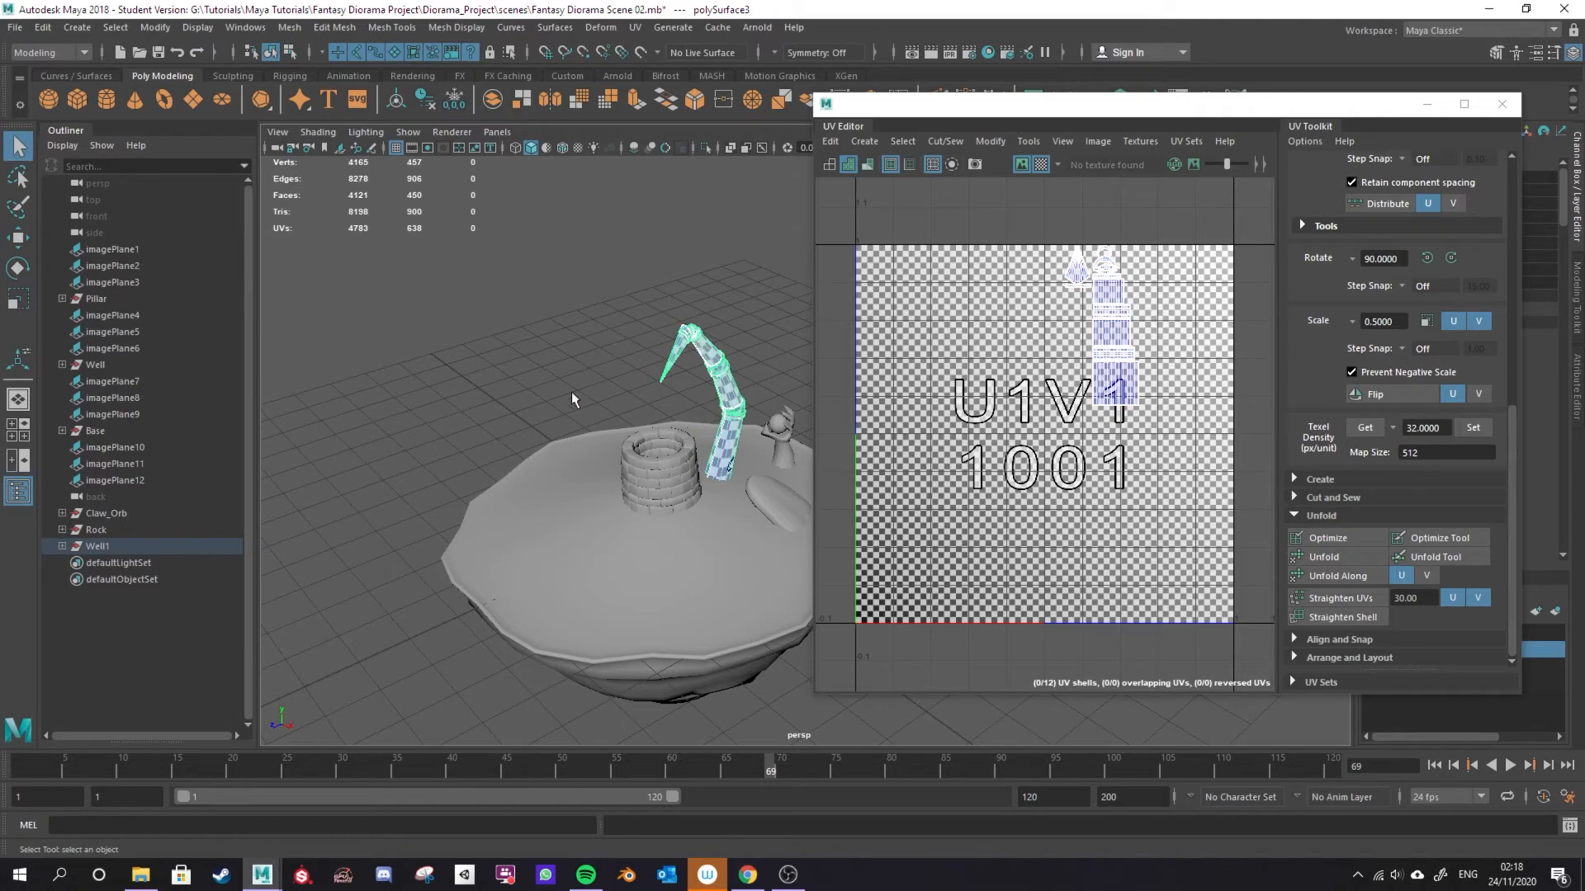
{"action": "left_click", "coordinate": [169, 546]}
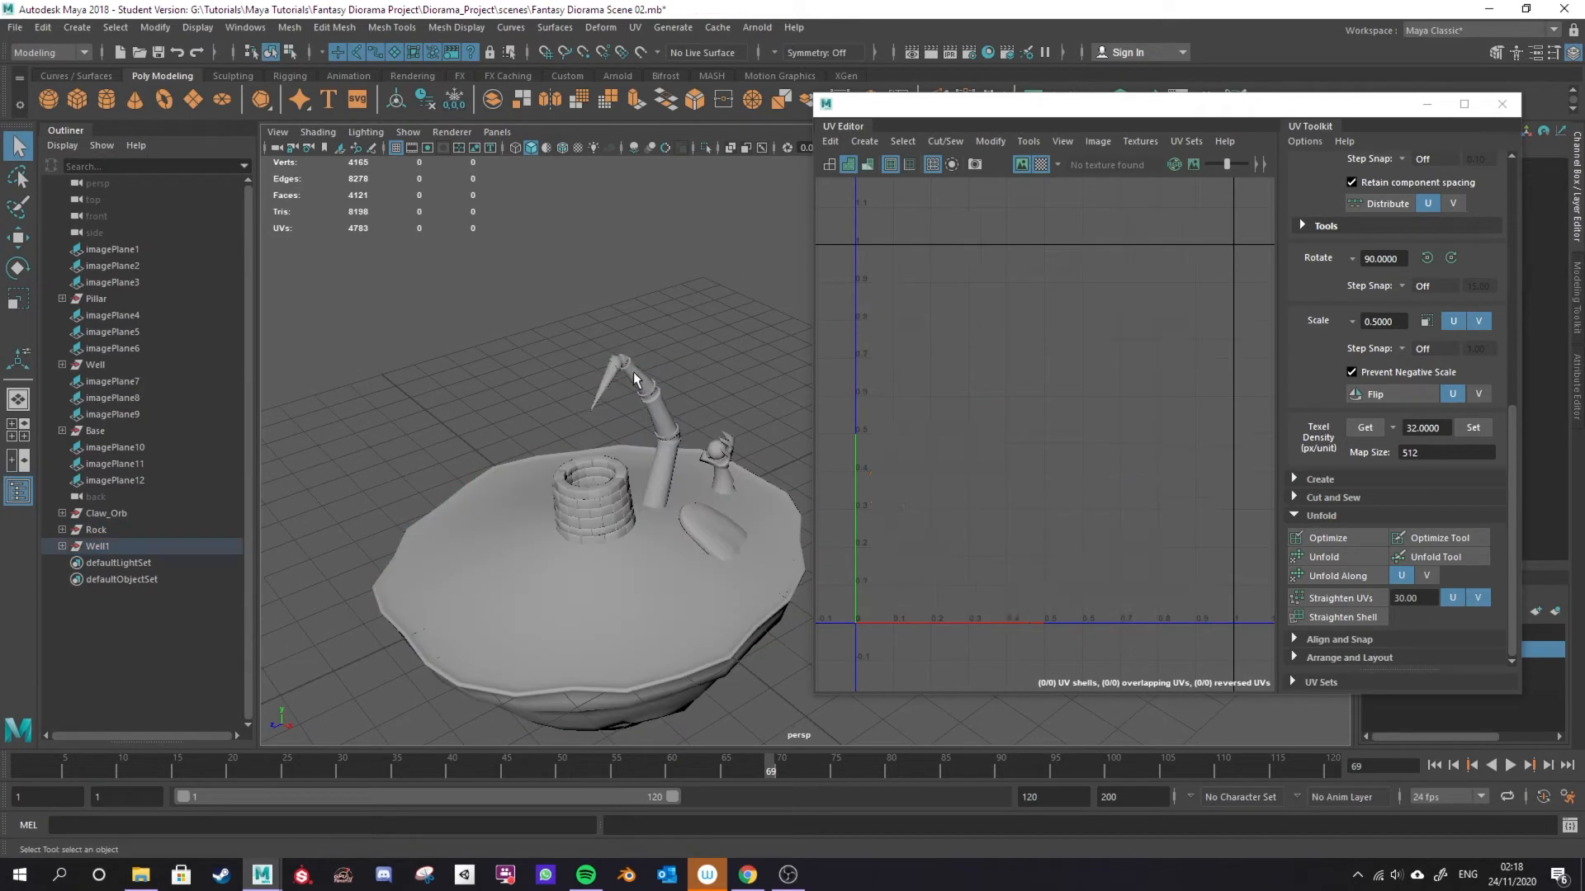
Check the Rock and Well1 groups, and duplicate the separated pillar.
{"action": "left_click", "coordinate": [114, 531]}
{"action": "left_click", "coordinate": [107, 545]}
{"action": "left_click", "coordinate": [627, 398]}
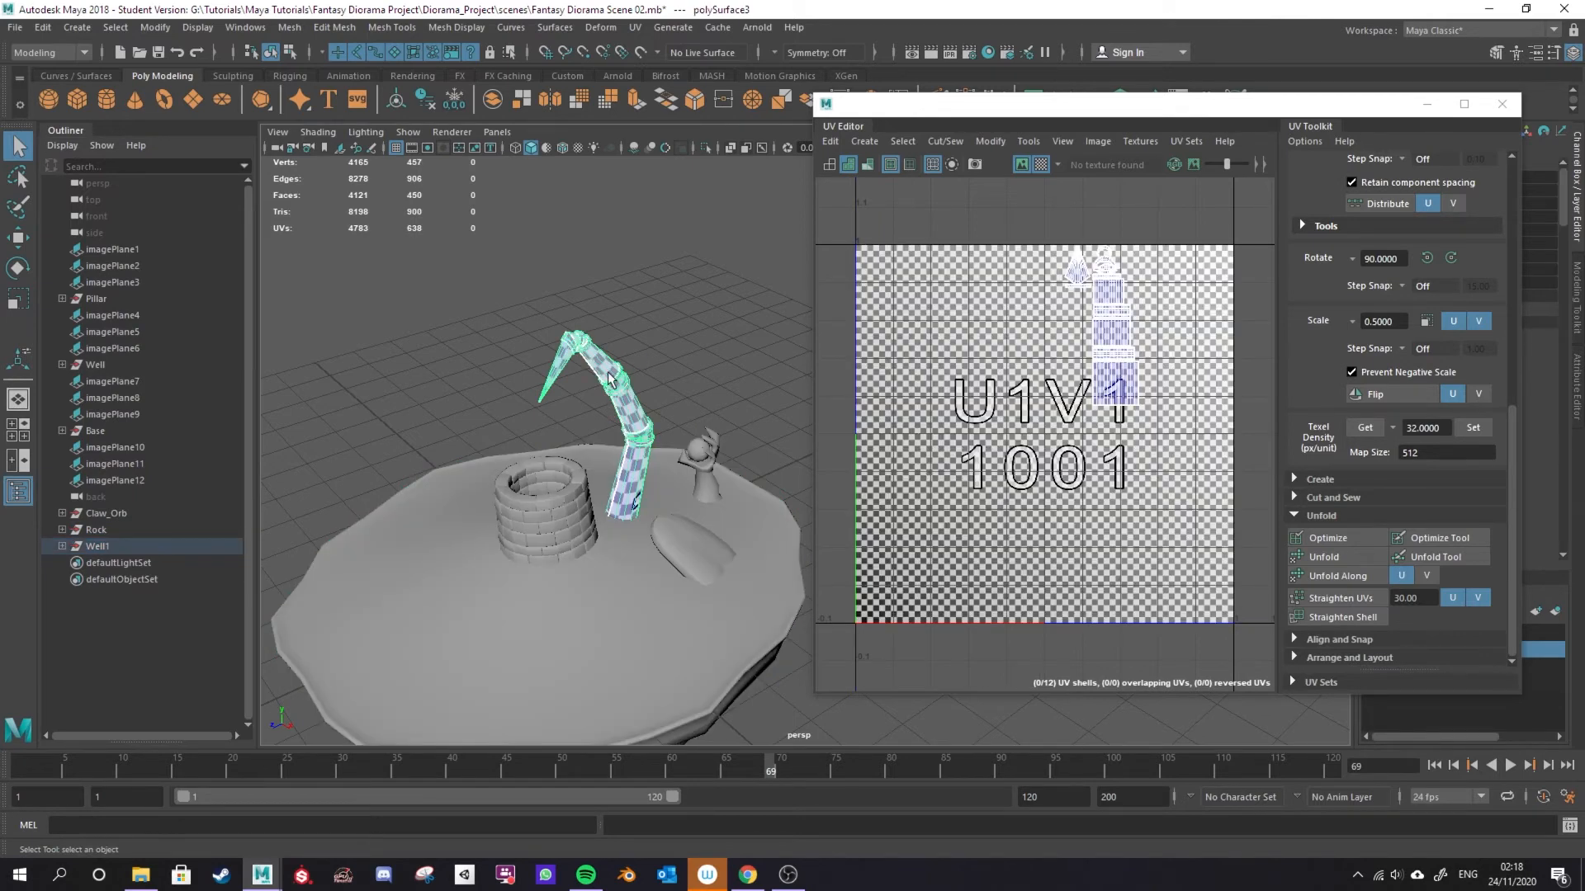
{"action": "key", "text": "ctrl+d"}
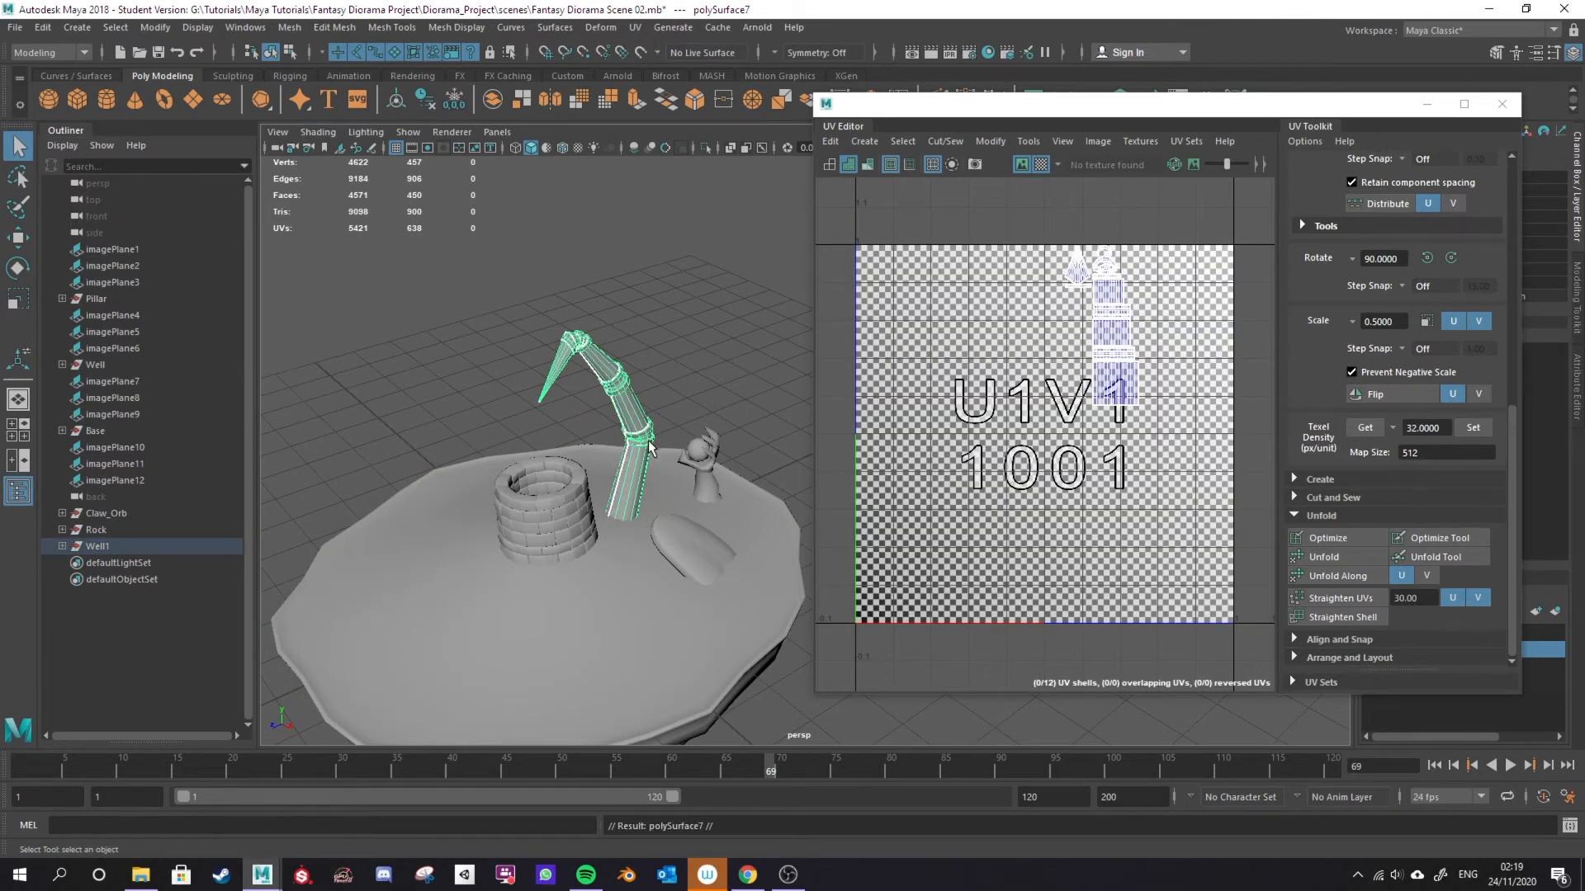
Try moving the duplicated pillar to the other side of the well, and expand the Well1 group in the Outliner.
{"action": "key", "text": "w"}
{"action": "left_click_drag", "start_coordinate": [536, 607], "coordinate": [408, 627]}
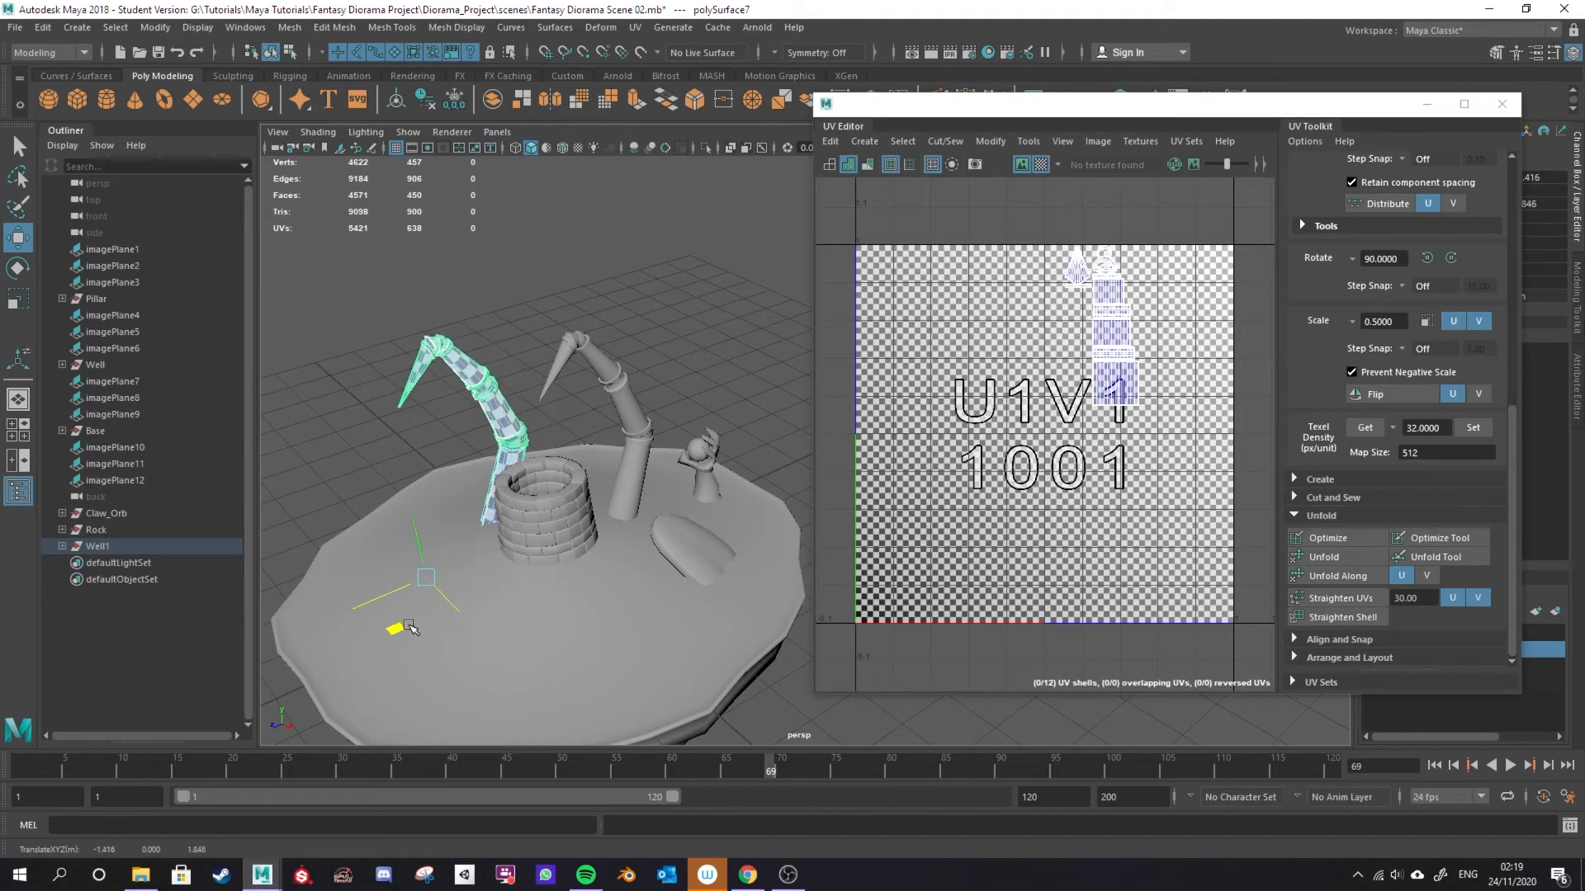
{"action": "left_click", "coordinate": [62, 546]}
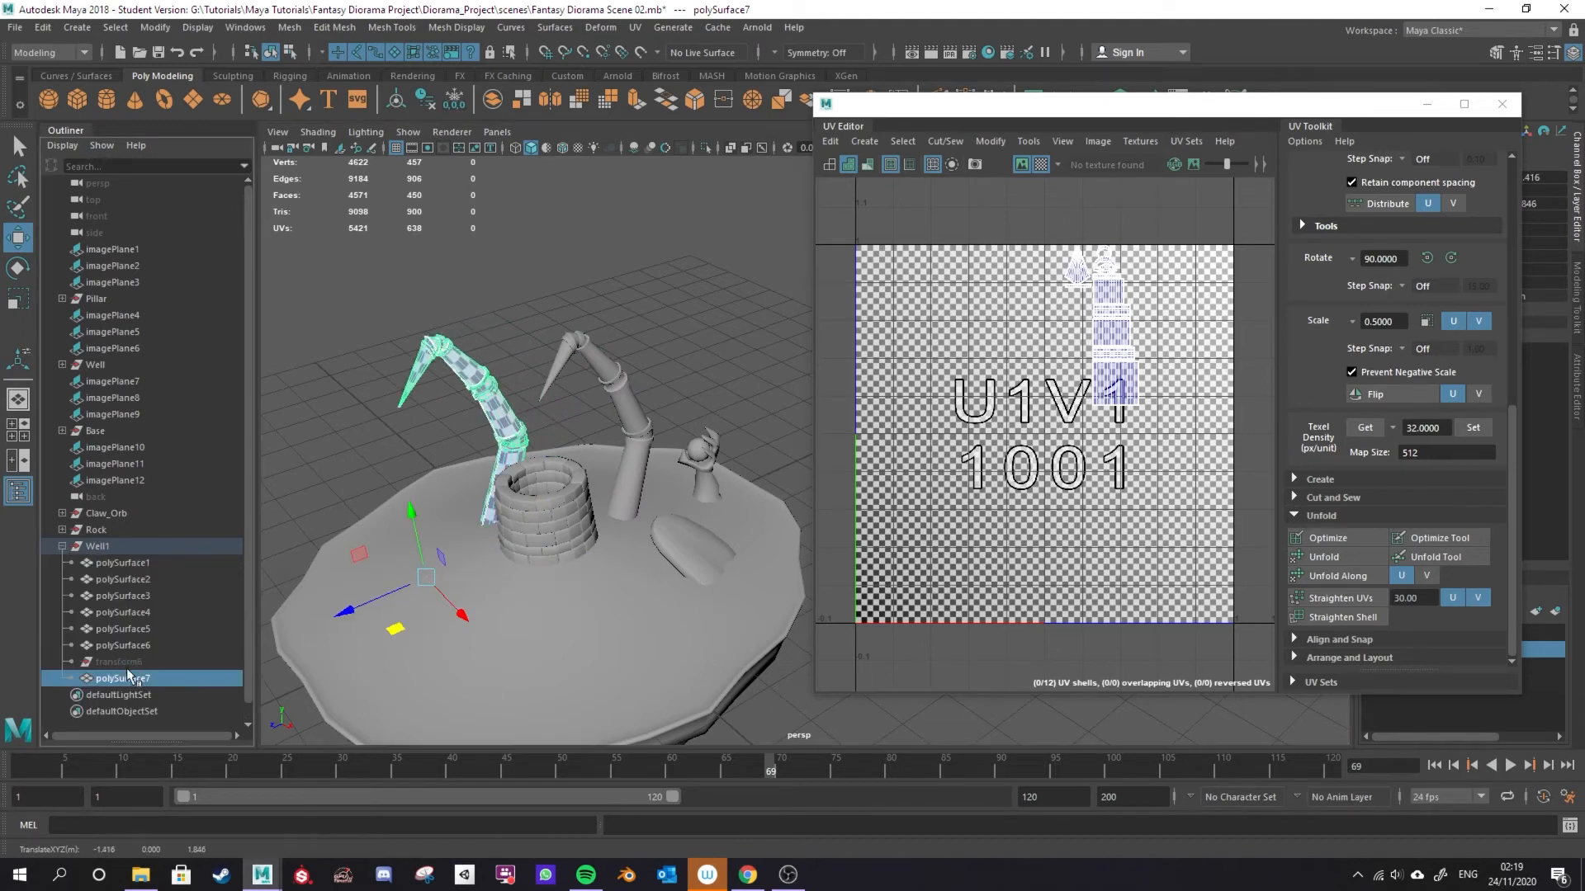
Check the individual meshes inside the Well1 group by selecting them one after another.
{"action": "left_click", "coordinate": [117, 633]}
{"action": "left_click", "coordinate": [124, 646]}
{"action": "left_click", "coordinate": [125, 631]}
{"action": "left_click", "coordinate": [132, 598]}
{"action": "left_click", "coordinate": [128, 565]}
{"action": "left_click", "coordinate": [118, 546]}
{"action": "left_click", "coordinate": [128, 564]}
{"action": "left_click", "coordinate": [130, 597]}
{"action": "left_click", "coordinate": [132, 613]}
{"action": "left_click", "coordinate": [133, 678]}
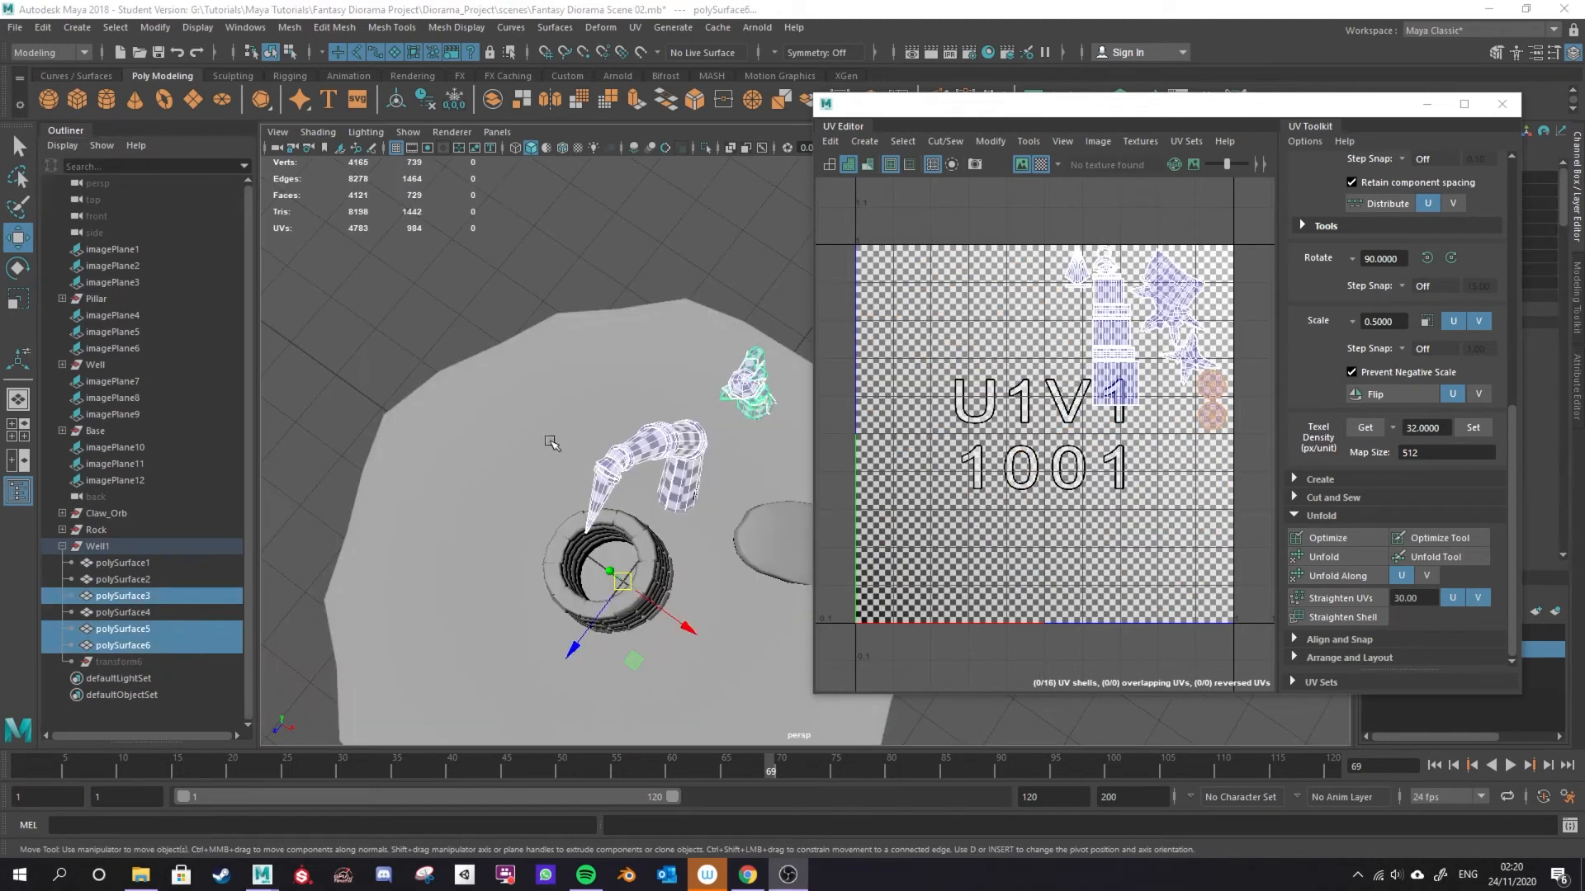
Combine the selected pillar, claw and orb into one mesh and move its pivot to the centre of the well.
{"action": "left_click_drag", "start_coordinate": [677, 493], "coordinate": [660, 421], "text": "alt"}
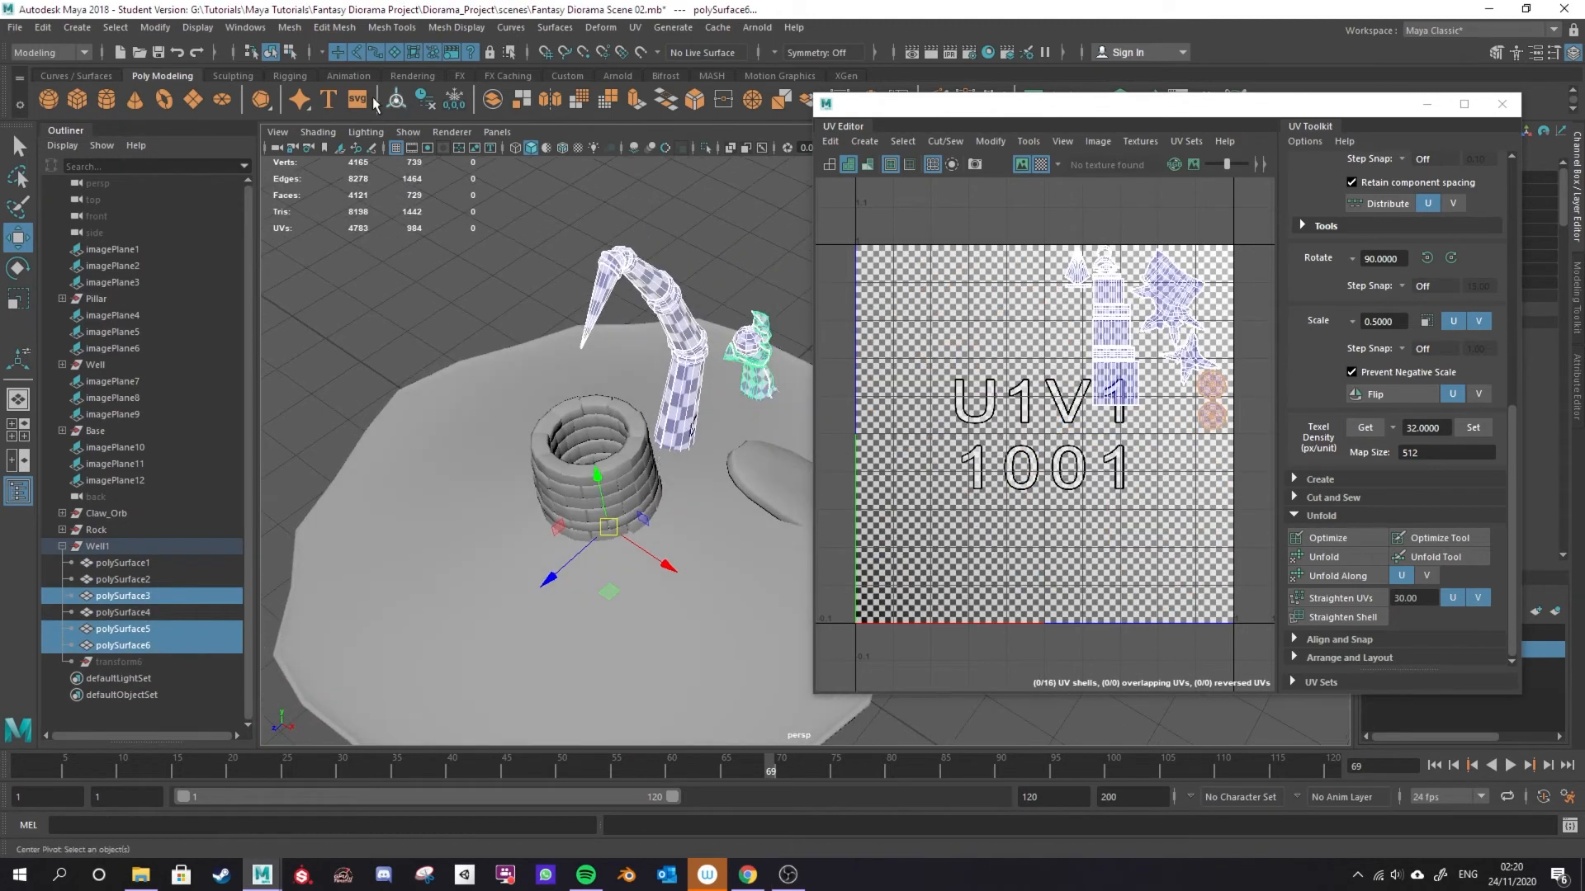
{"action": "left_click", "coordinate": [493, 99]}
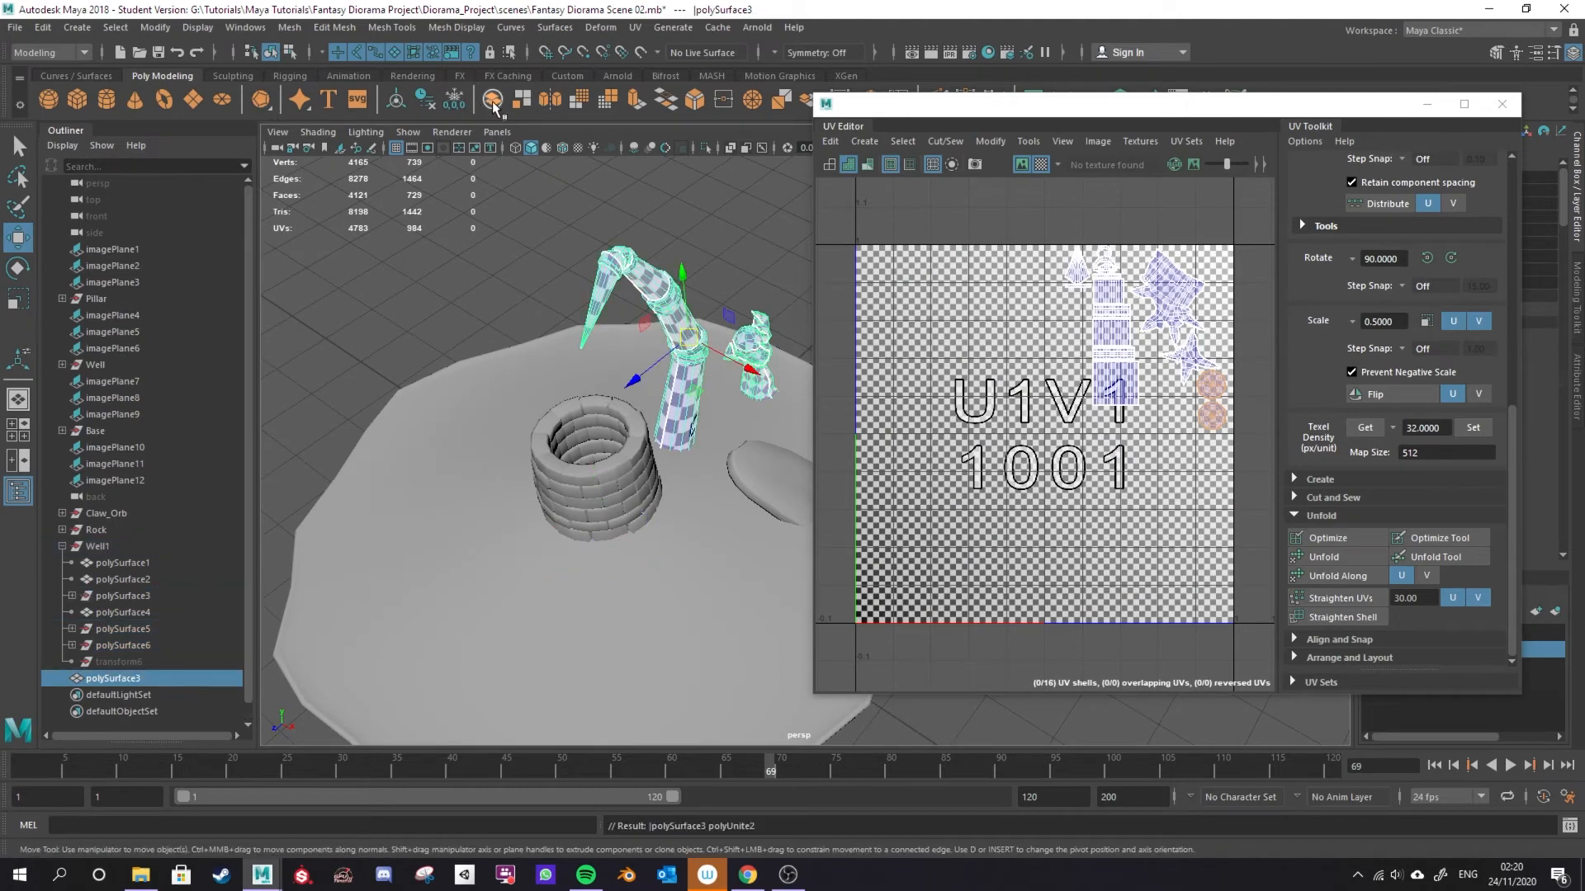
{"action": "left_click_drag", "start_coordinate": [543, 425], "coordinate": [615, 626], "text": "alt"}
{"action": "key", "text": "d"}
{"action": "middle_click_drag", "start_coordinate": [615, 625], "coordinate": [656, 461], "text": "alt"}
{"action": "left_click_drag", "start_coordinate": [656, 462], "coordinate": [682, 652], "text": "alt"}
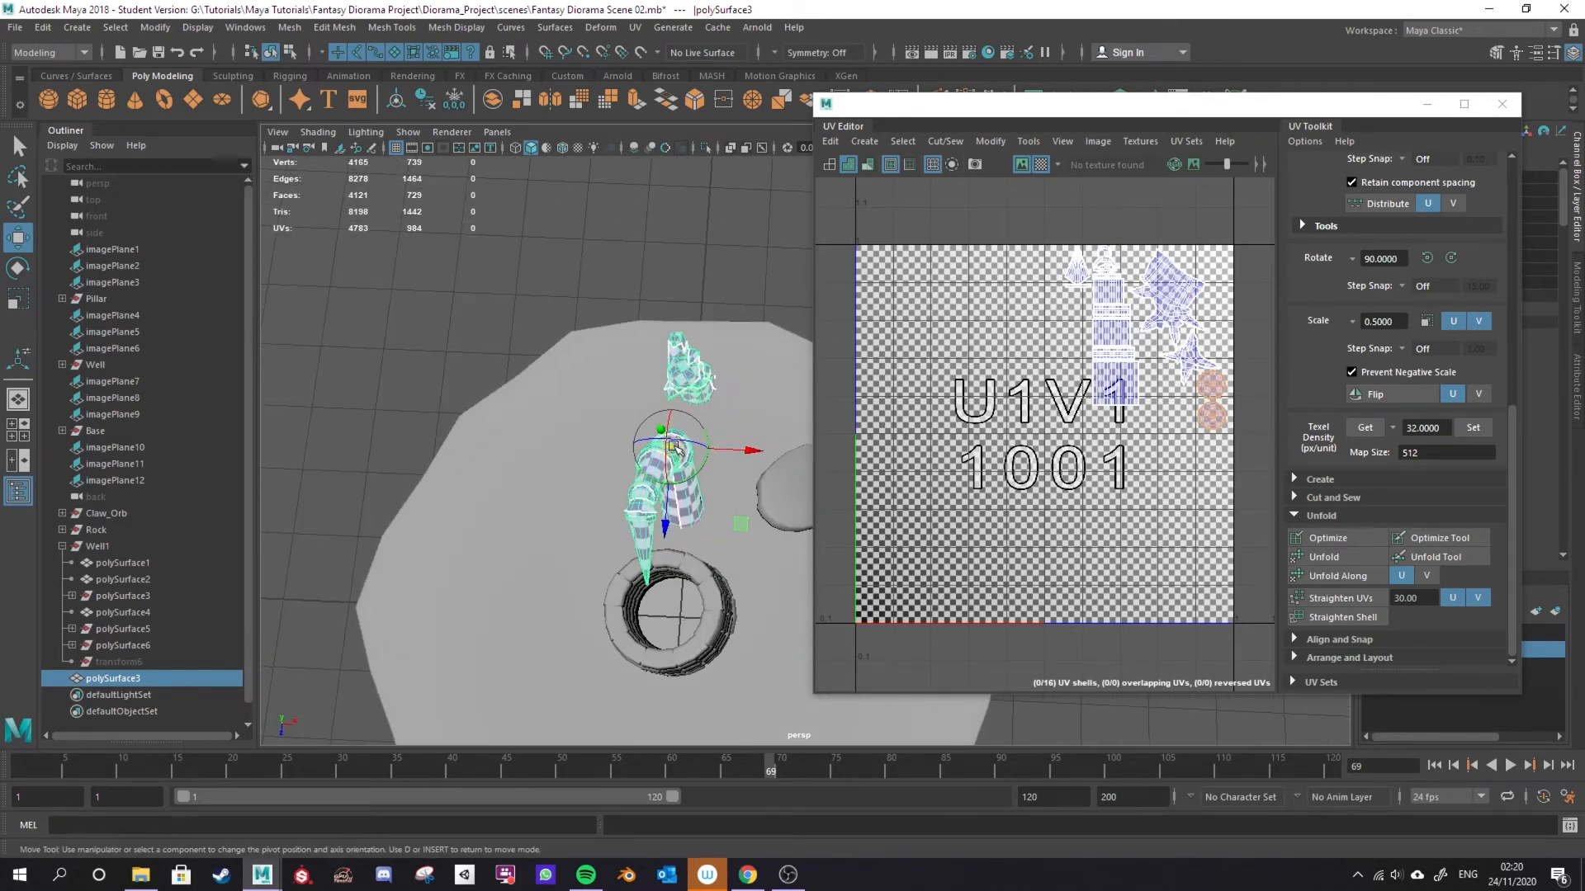
{"action": "left_click_drag", "start_coordinate": [672, 447], "coordinate": [658, 640], "text": "alt"}
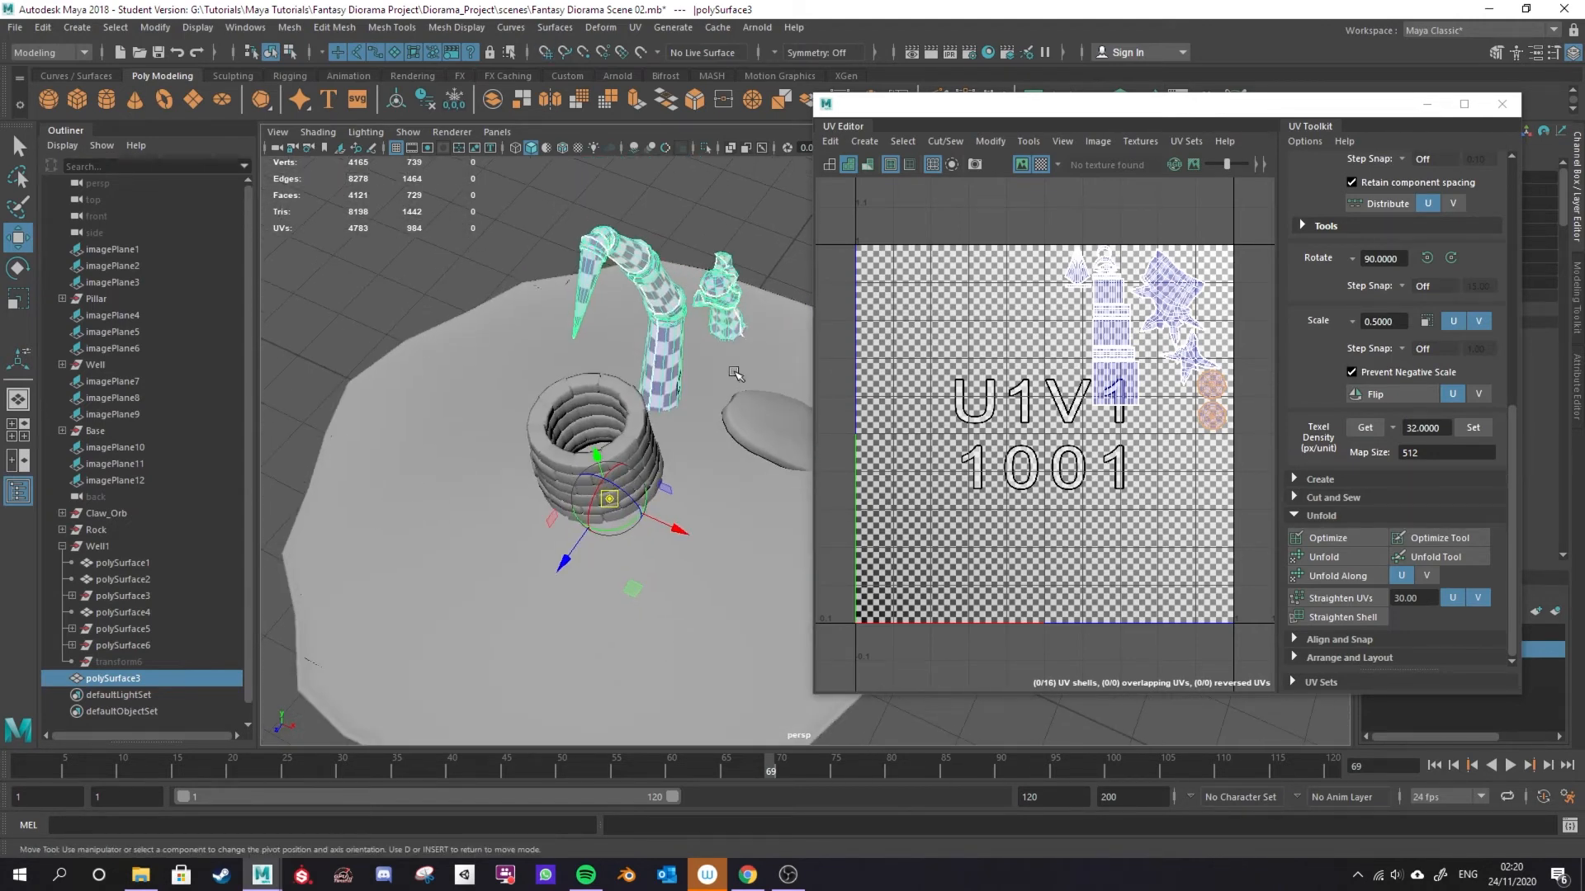
Try rotating the combined pillar and claw mesh around the well's centre, and undo the rotation.
{"action": "key", "text": "e"}
{"action": "left_click_drag", "start_coordinate": [618, 570], "coordinate": [670, 549]}
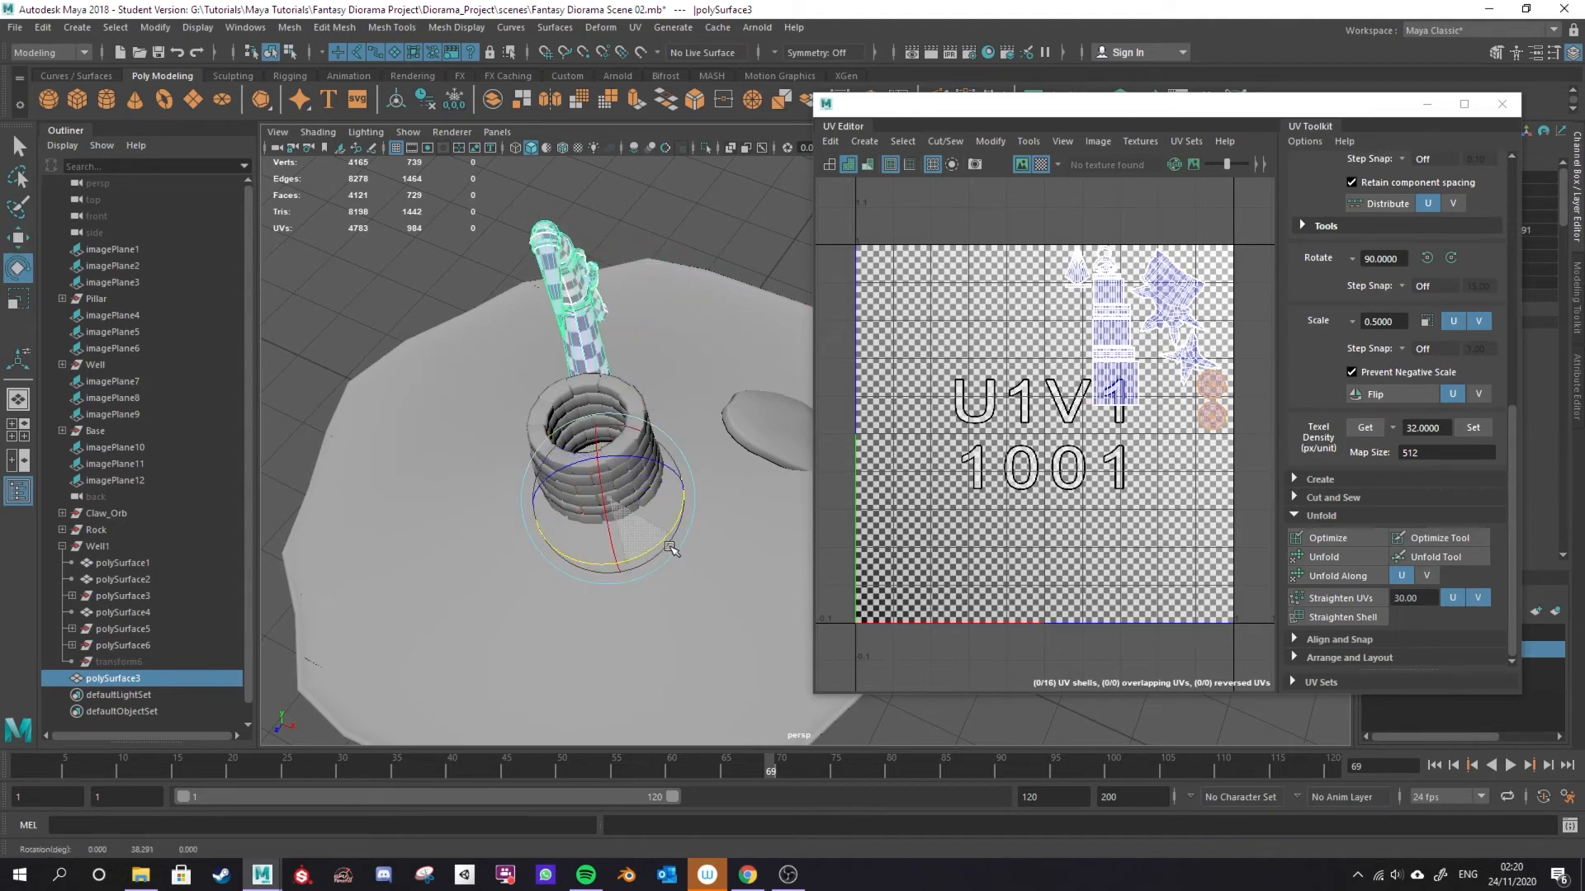
{"action": "key", "text": "ctrl+z"}
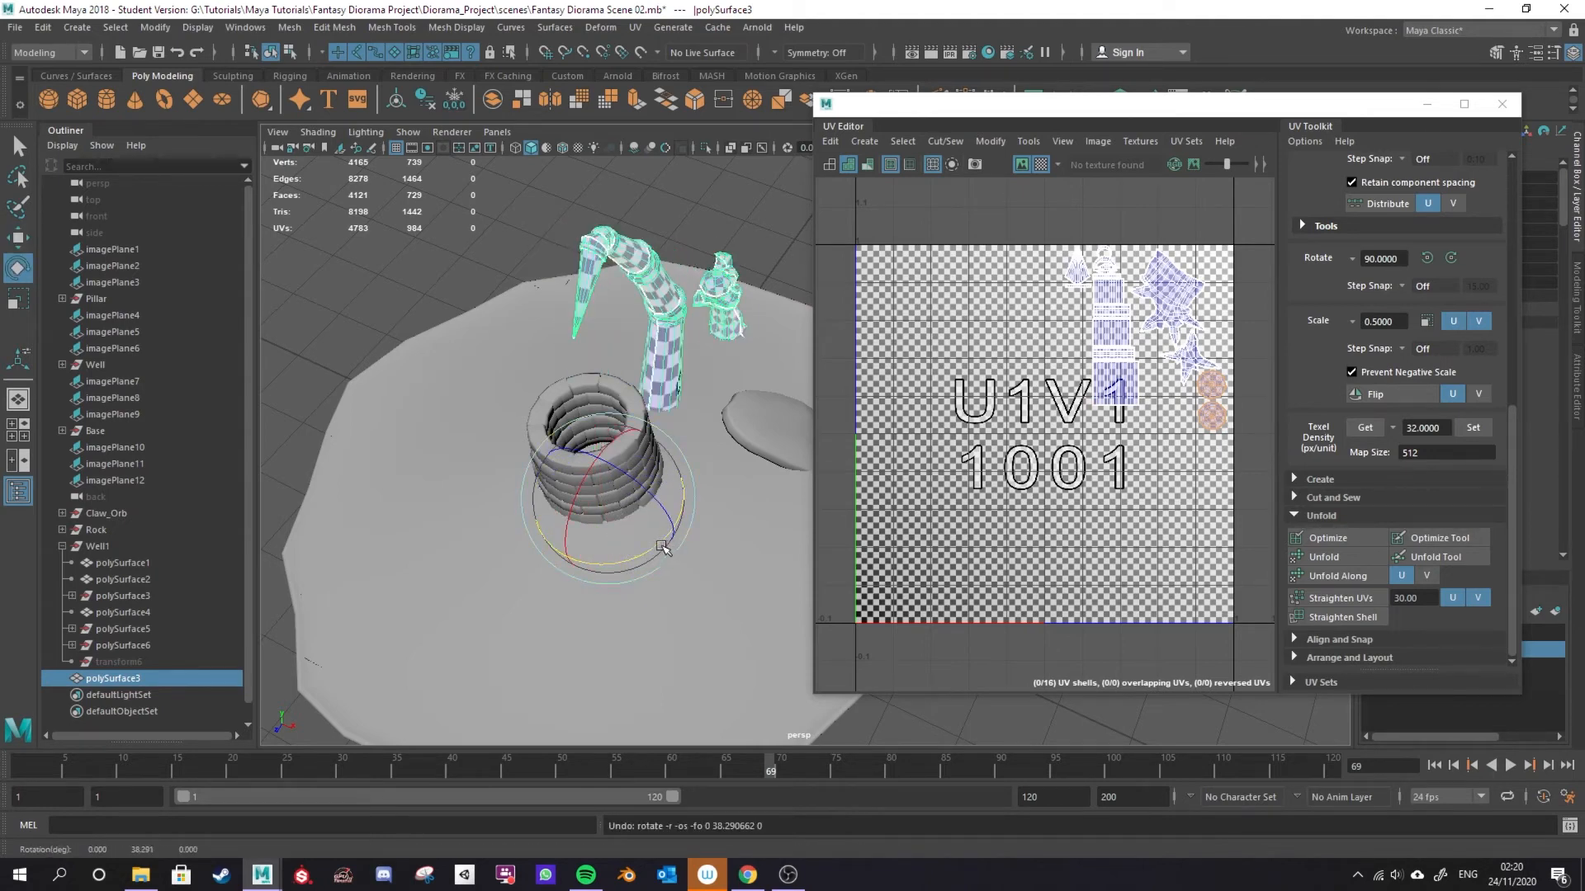
Duplicate the combined pillar and claw mesh and set the copy's Rotate Y to 120.
{"action": "key", "text": "ctrl+d"}
{"action": "left_click_drag", "start_coordinate": [640, 559], "coordinate": [722, 273]}
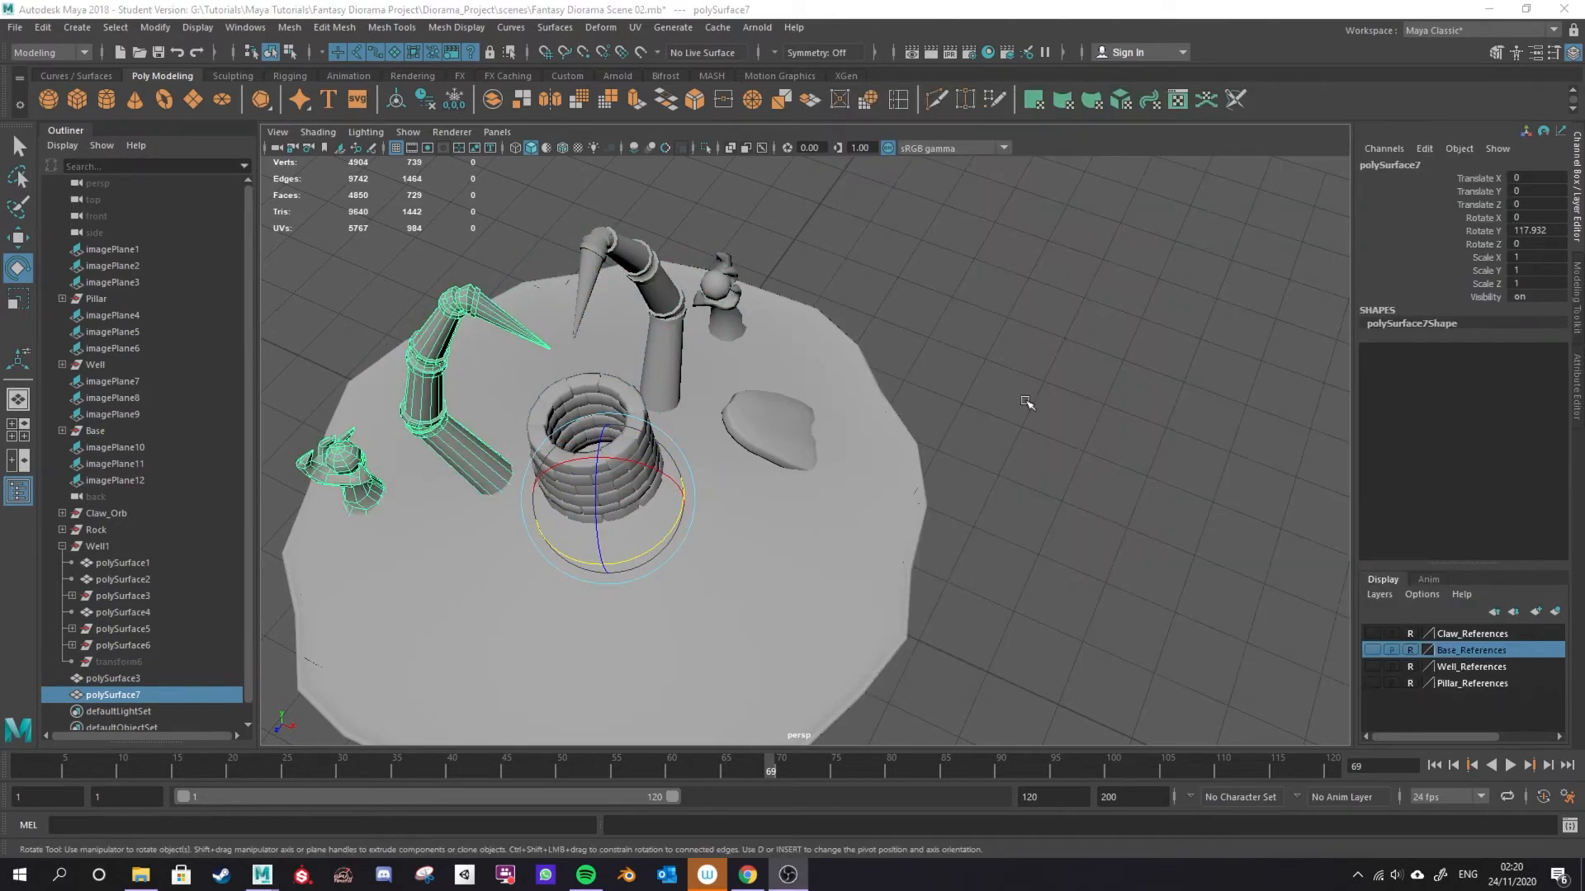
{"action": "double_click", "coordinate": [1540, 232]}
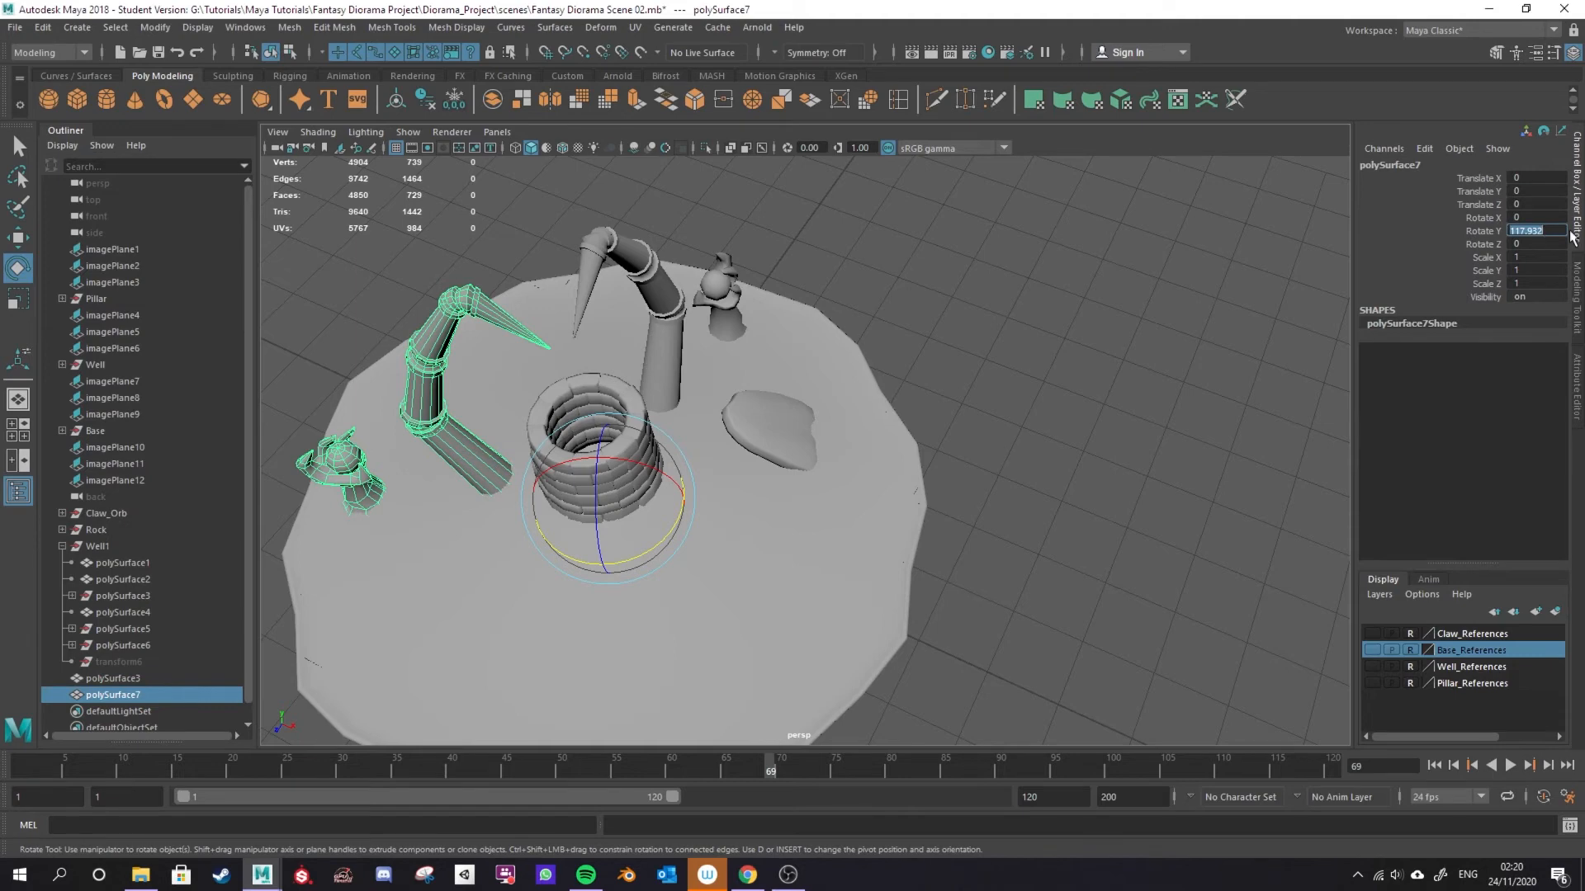
{"action": "key", "text": "Return"}
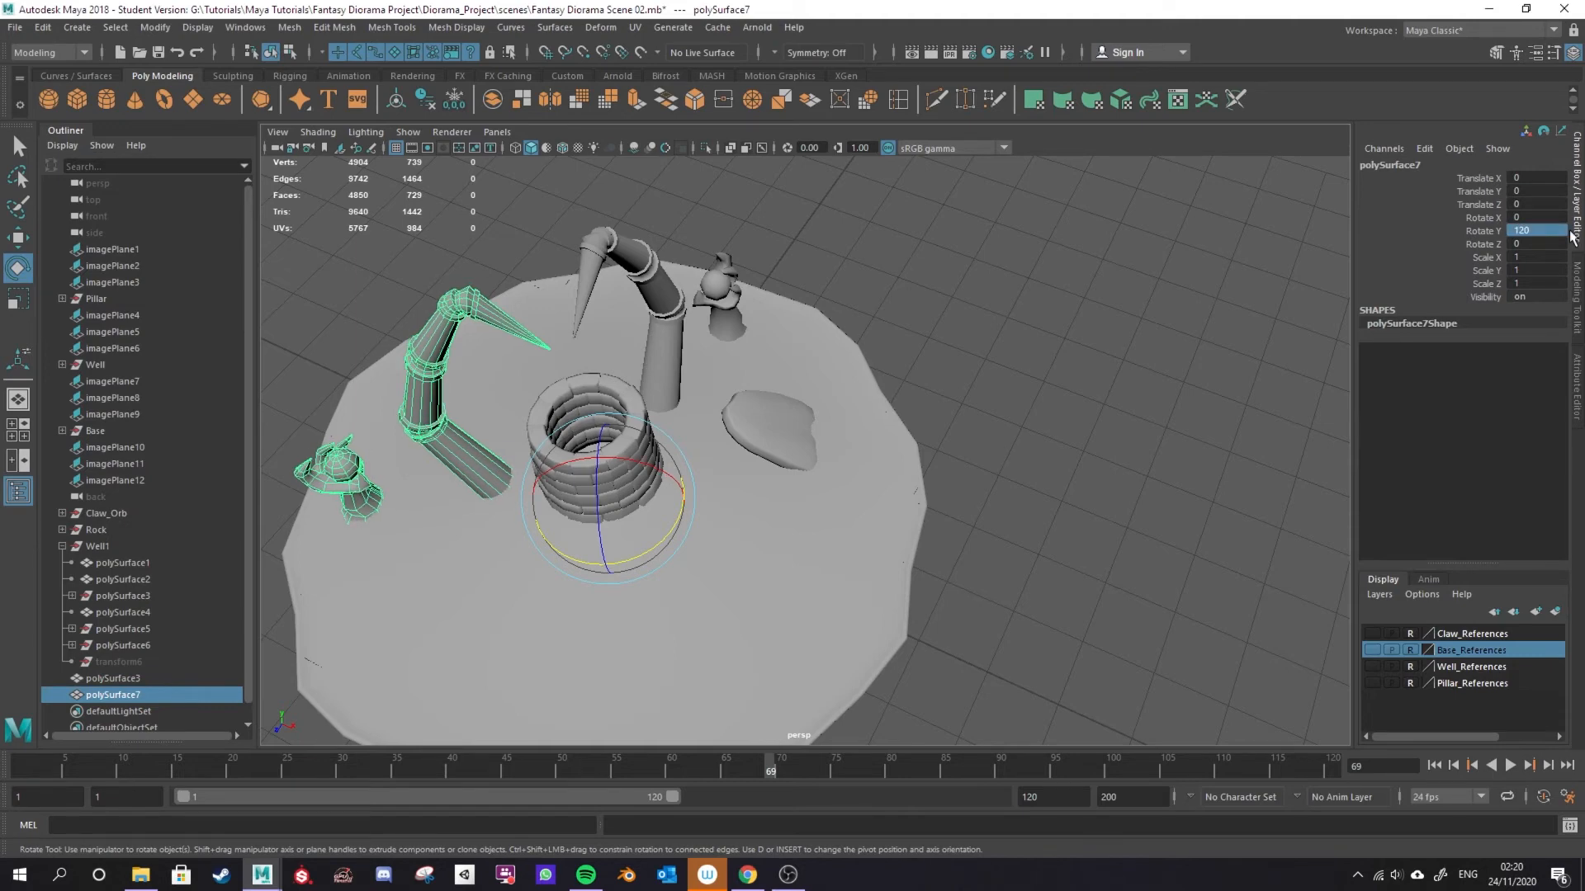
Duplicate the rotated pillar and claw copy and set the new copy's Rotate Y to 240.
{"action": "key", "text": "ctrl+d"}
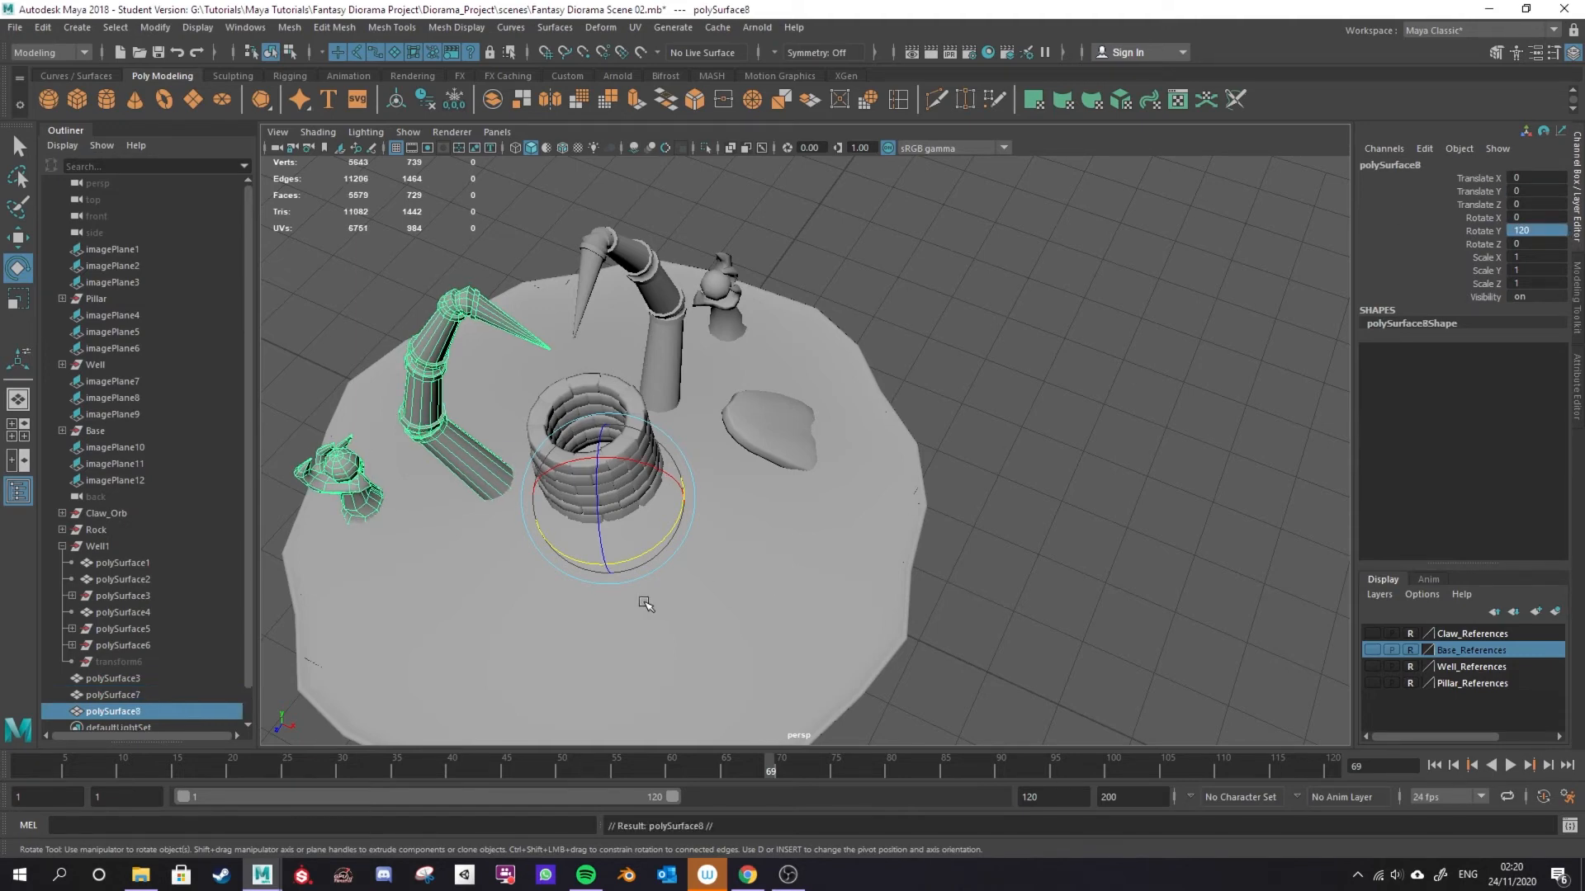
{"action": "left_click_drag", "start_coordinate": [685, 527], "coordinate": [702, 491]}
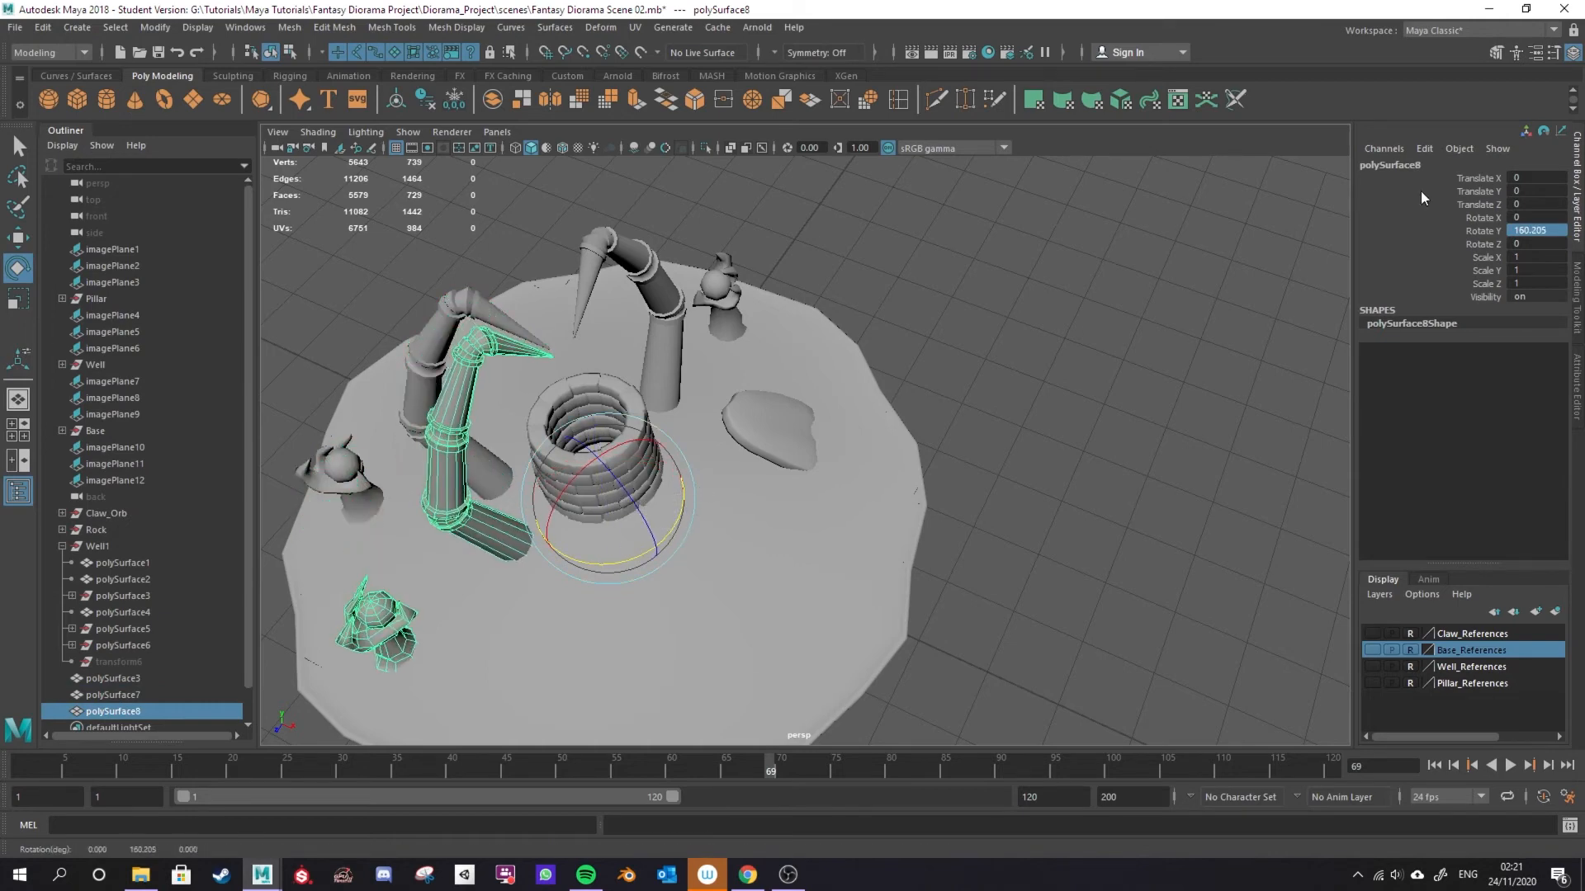
{"action": "double_click", "coordinate": [1531, 231]}
{"action": "type", "text": "240"}
{"action": "key", "text": "Return"}
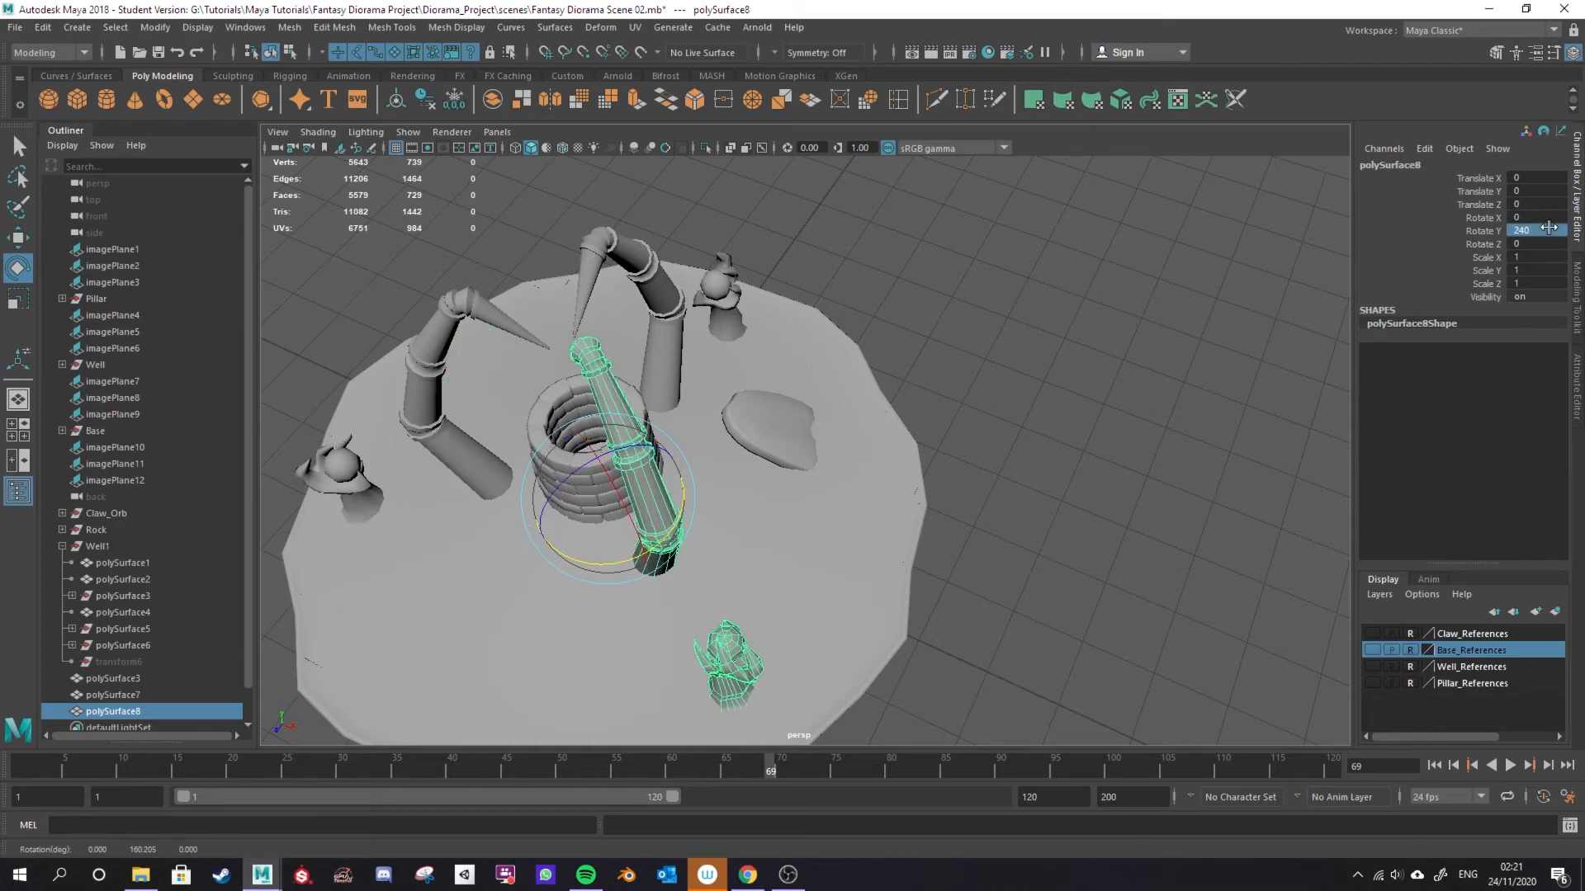
Select each of the three pillar and claw meshes in turn and compare their UV shells in the U1V1 tile.
{"action": "left_click_drag", "start_coordinate": [681, 506], "coordinate": [903, 484], "text": "alt"}
{"action": "middle_click_drag", "start_coordinate": [902, 485], "coordinate": [785, 540], "text": "alt"}
{"action": "left_click_drag", "start_coordinate": [785, 541], "coordinate": [1110, 540], "text": "alt"}
{"action": "left_click", "coordinate": [918, 439]}
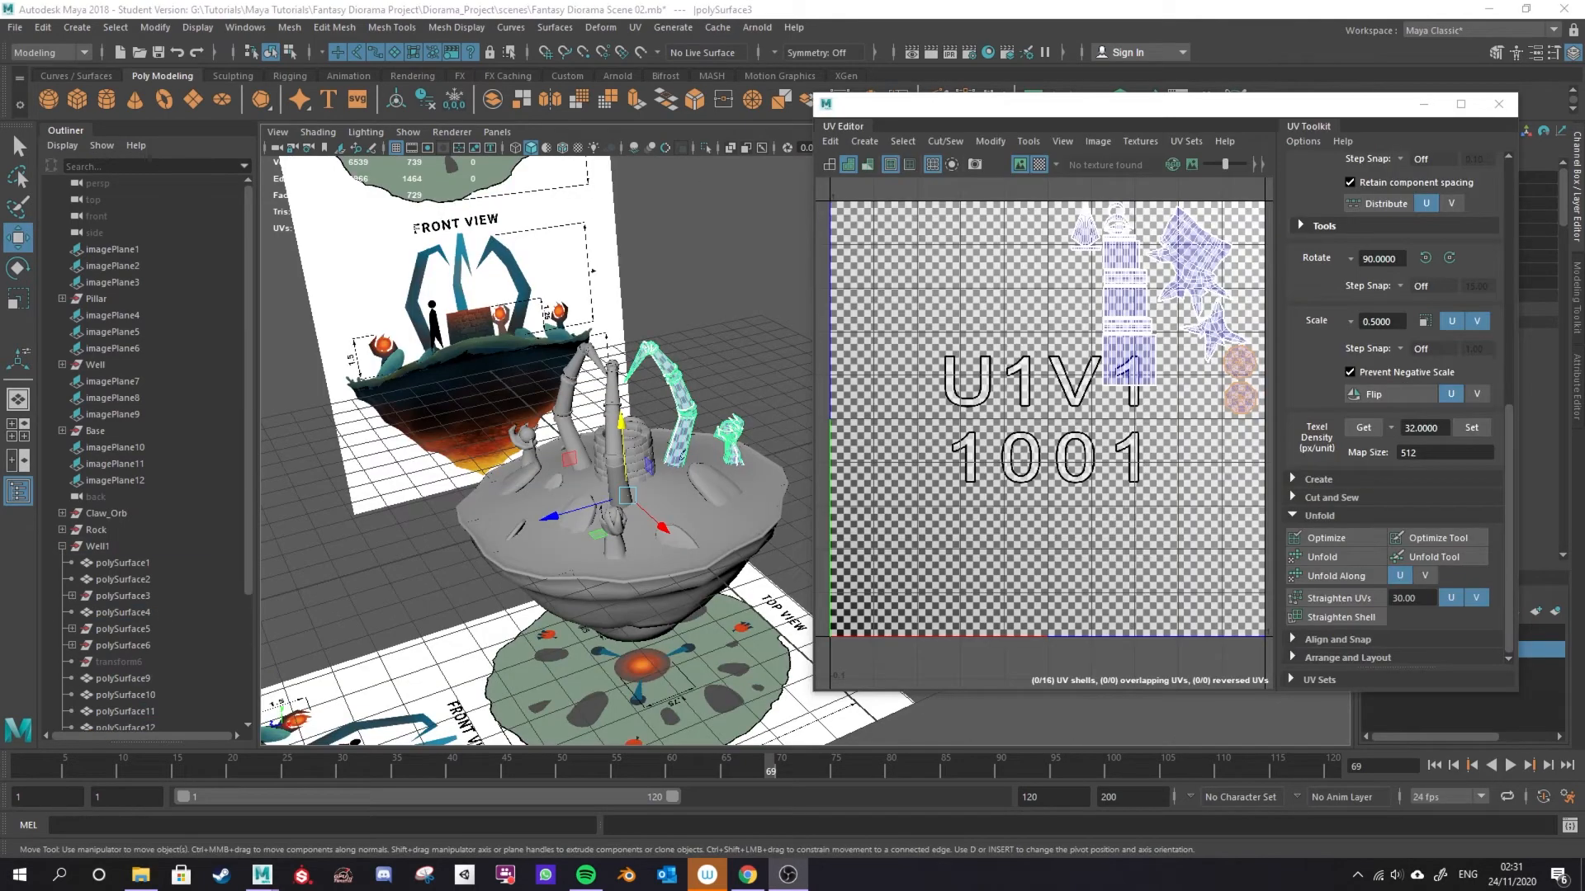
{"action": "scroll", "coordinate": [782, 534], "scroll_direction": "up", "scroll_amount": 3}
{"action": "middle_click_drag", "start_coordinate": [584, 505], "coordinate": [709, 554], "text": "alt"}
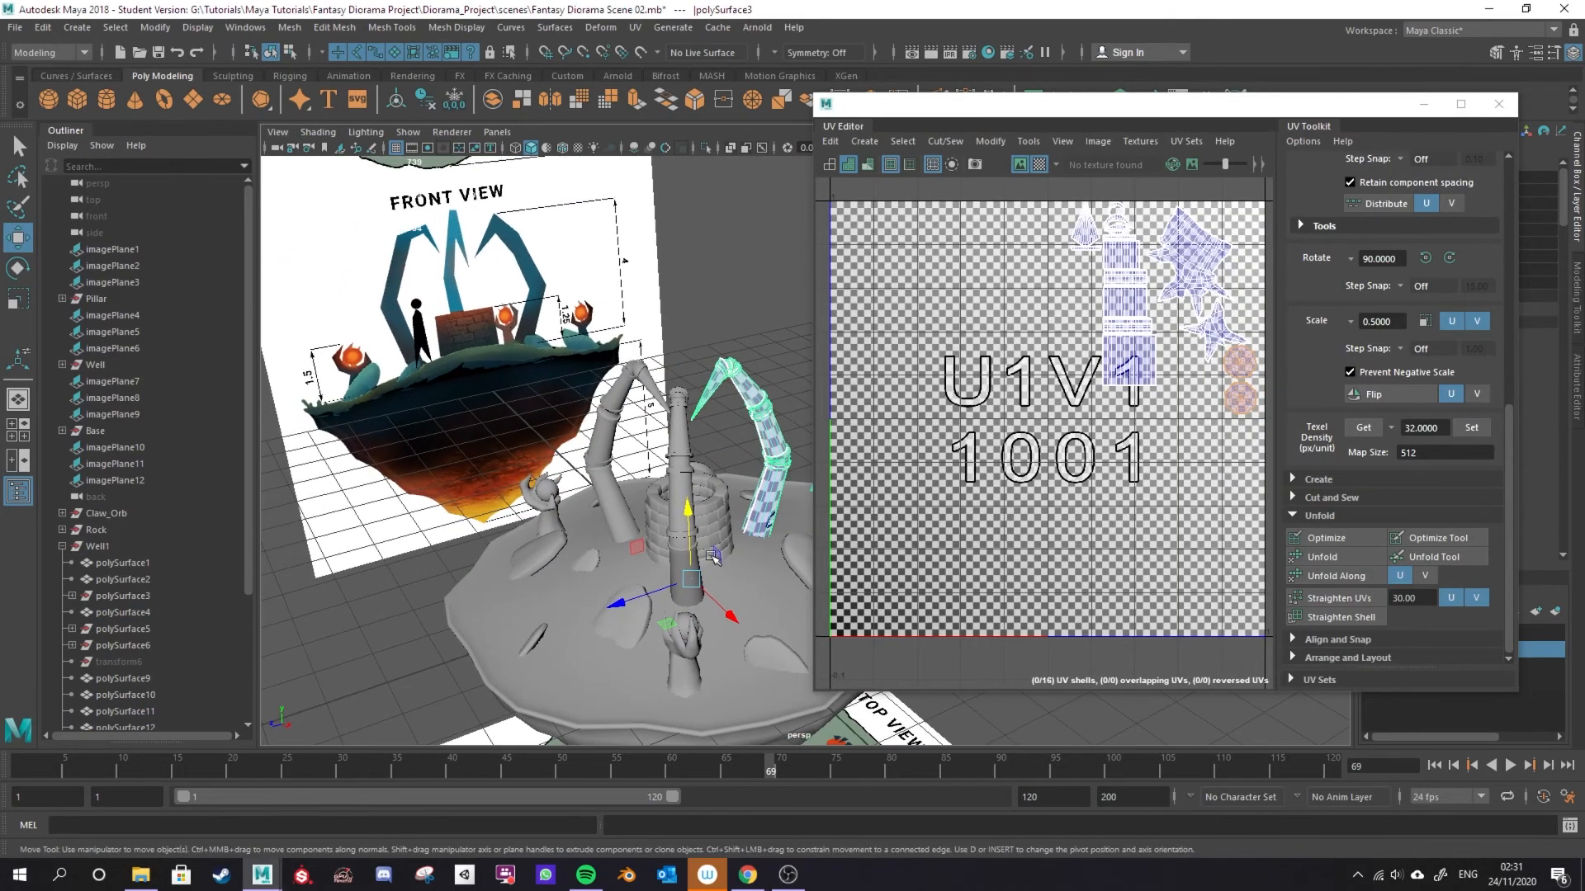
{"action": "left_click", "coordinate": [687, 486]}
{"action": "left_click", "coordinate": [595, 412]}
{"action": "left_click", "coordinate": [757, 402]}
{"action": "left_click", "coordinate": [680, 448]}
{"action": "left_click", "coordinate": [620, 408]}
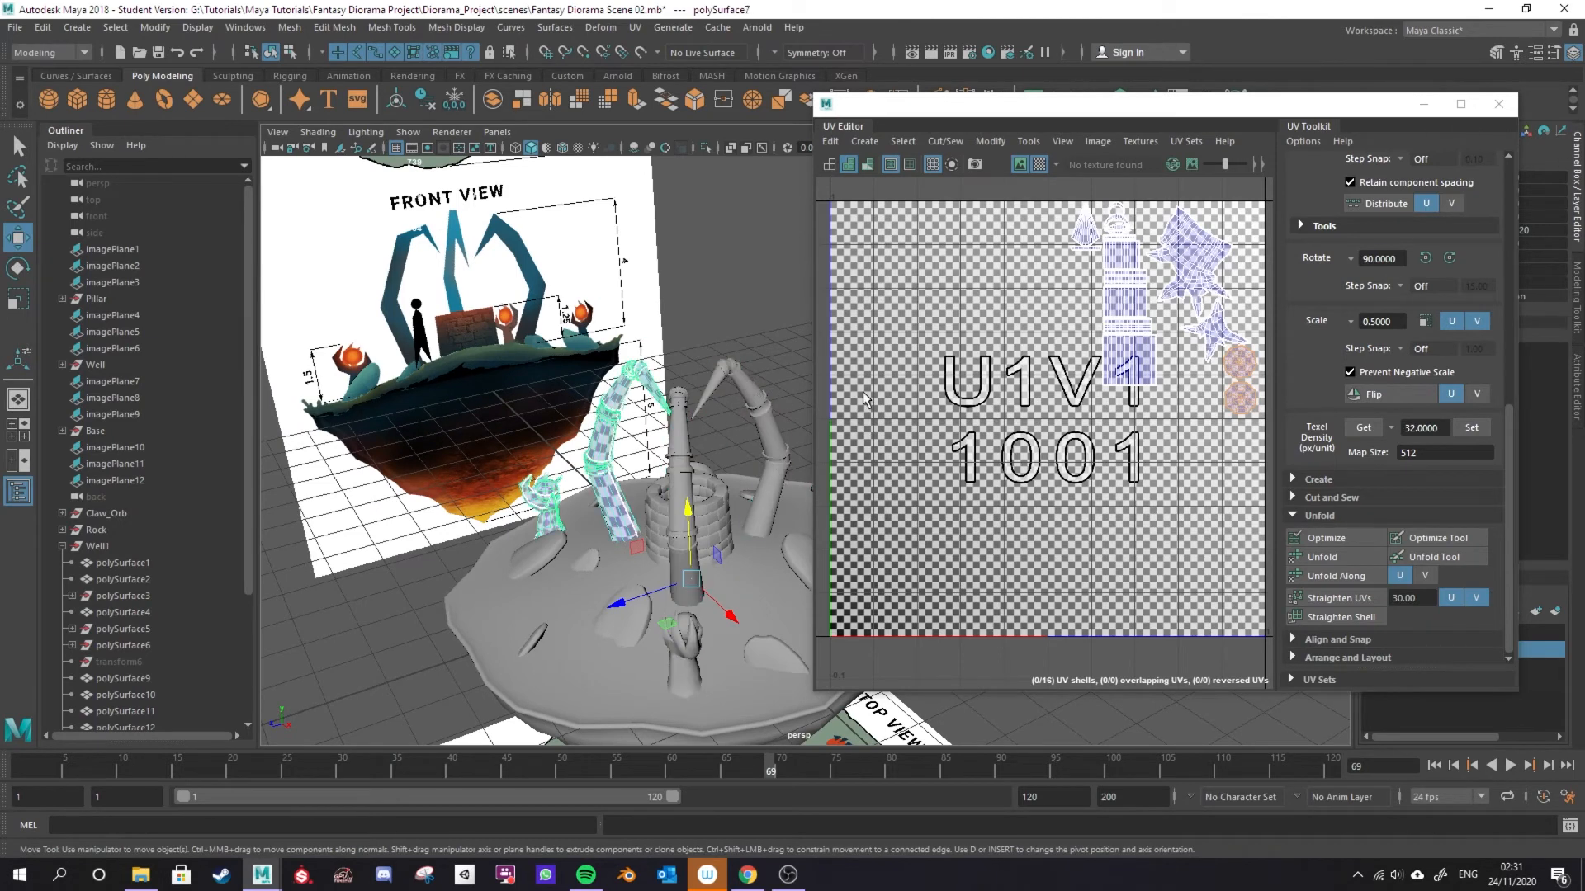
{"action": "left_click", "coordinate": [766, 417]}
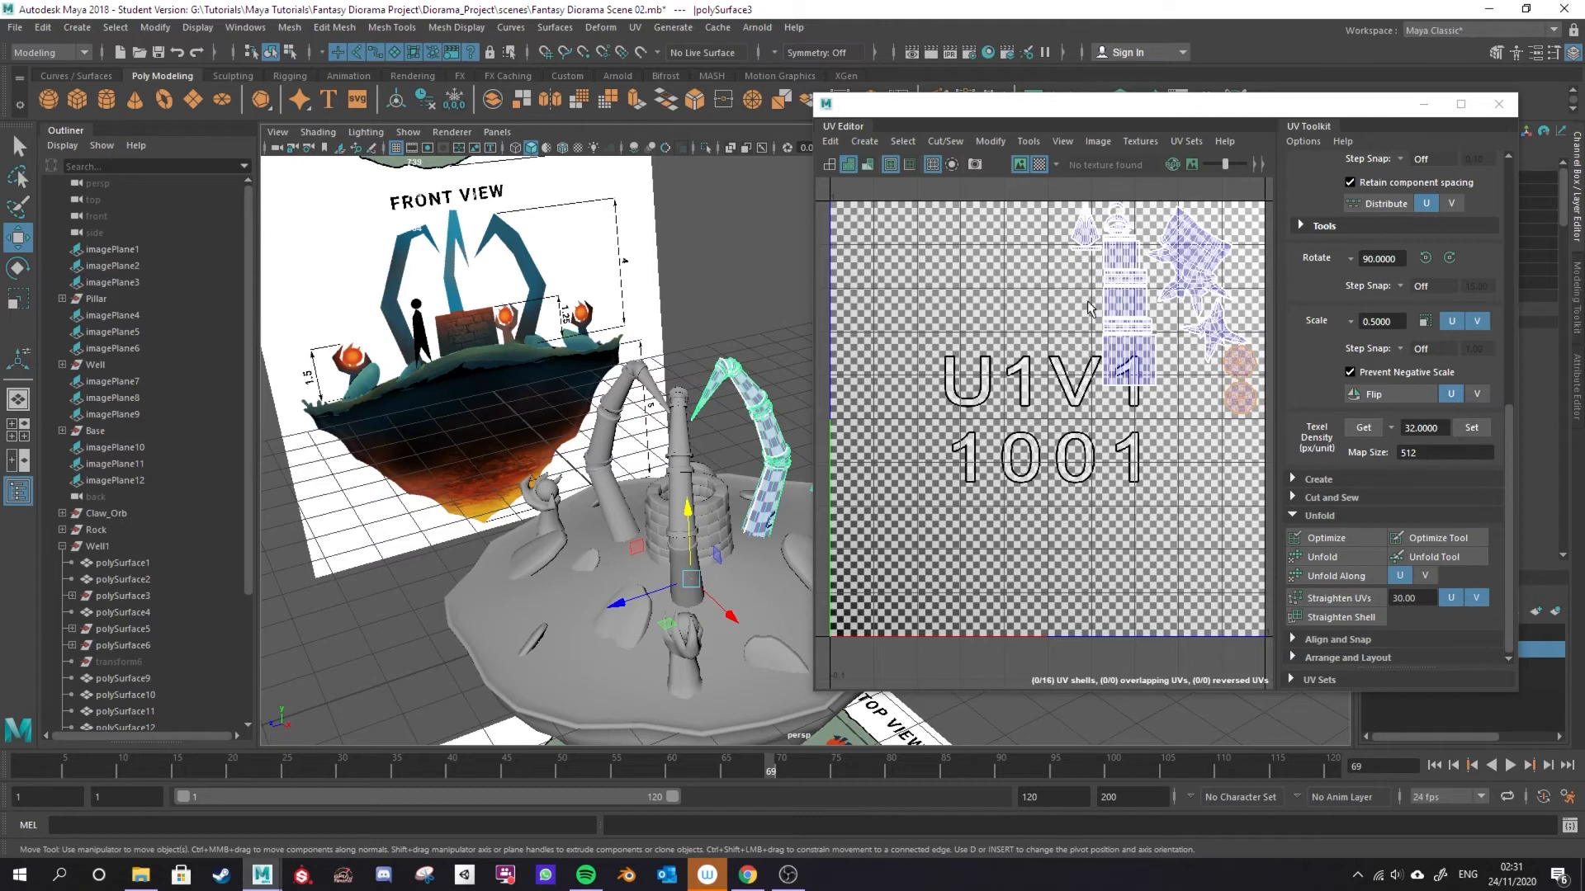
Try shifting all UV shells of the original pillar and claw mesh sideways, compare them with the copies' shells, and undo the shift.
{"action": "right_click_drag", "start_coordinate": [1124, 307], "coordinate": [1073, 286]}
{"action": "left_click_drag", "start_coordinate": [1265, 451], "coordinate": [971, 242]}
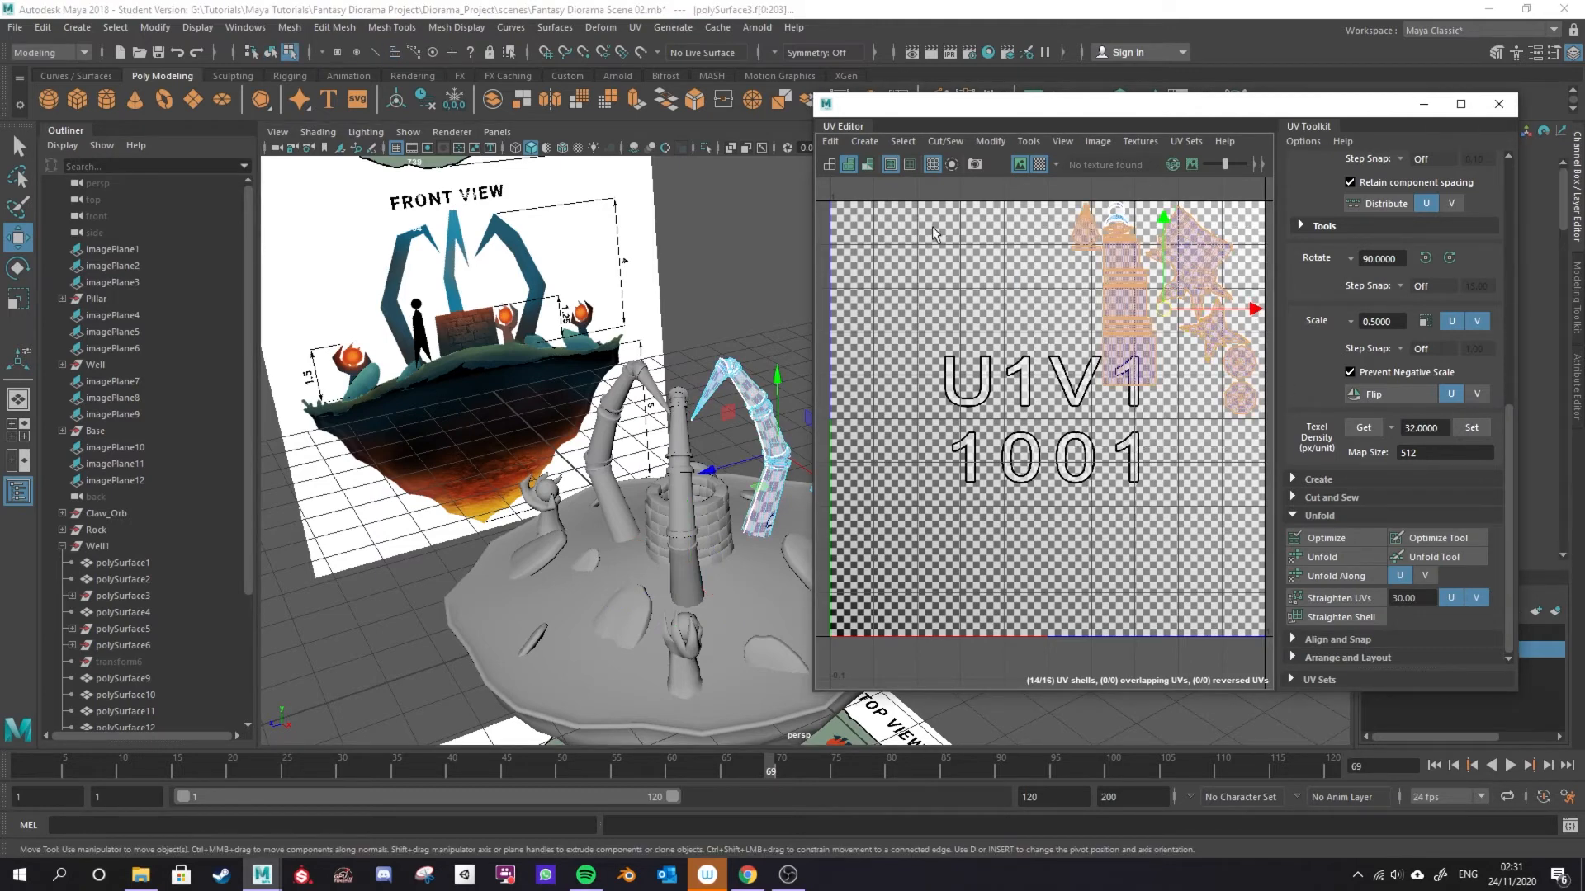
{"action": "left_click_drag", "start_coordinate": [1054, 206], "coordinate": [1265, 482]}
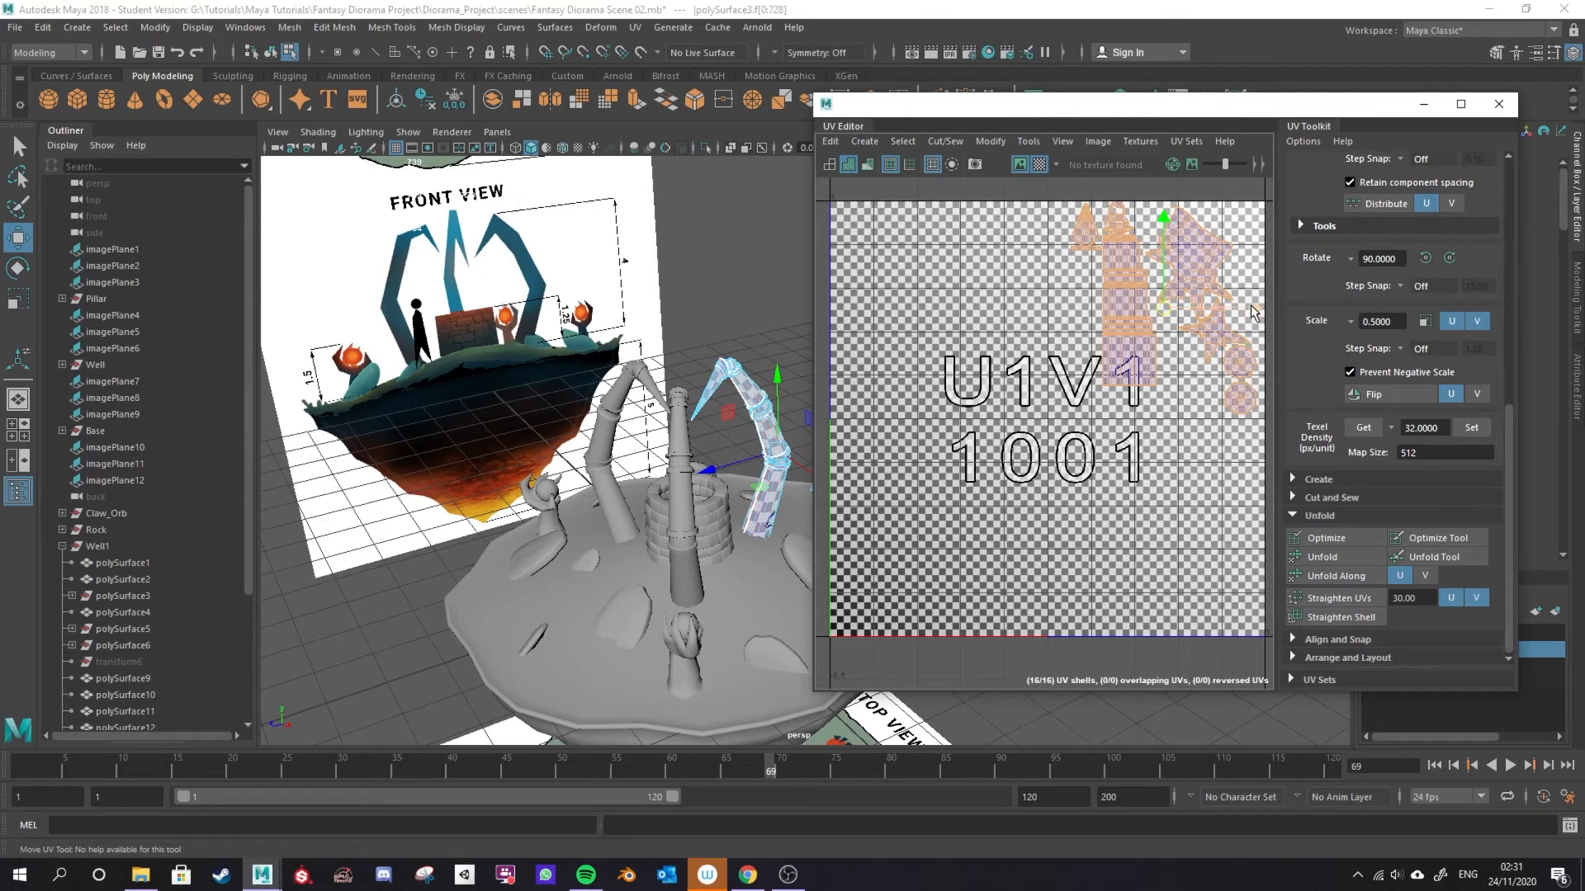
{"action": "left_click_drag", "start_coordinate": [1253, 313], "coordinate": [1134, 313]}
{"action": "left_click", "coordinate": [688, 553]}
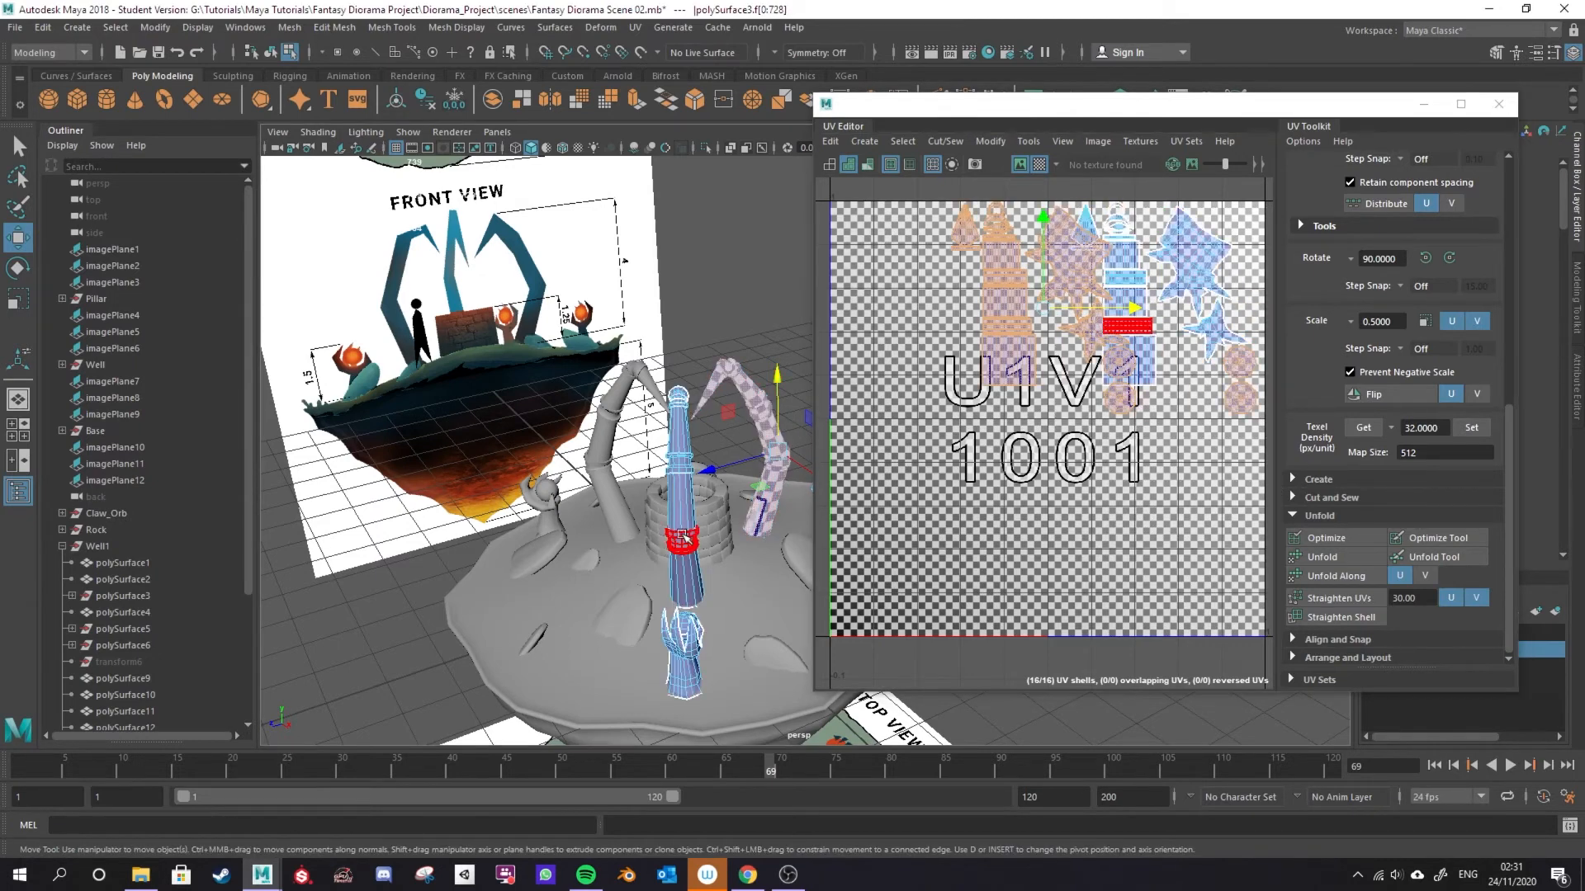
{"action": "left_click", "coordinate": [614, 413]}
{"action": "left_click", "coordinate": [679, 437]}
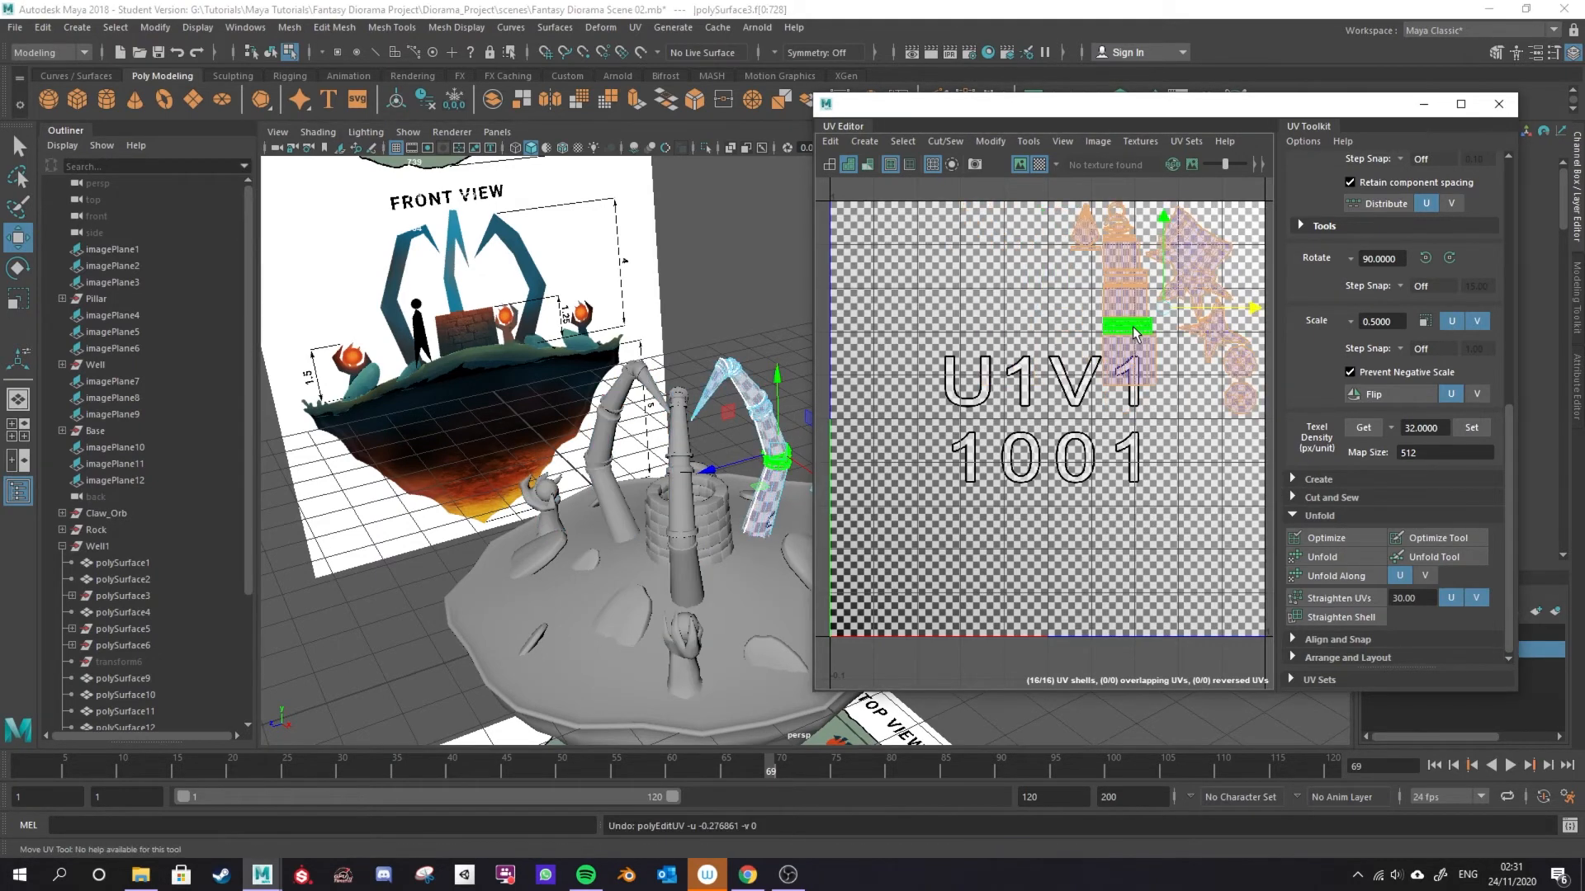
{"action": "left_click", "coordinate": [592, 431]}
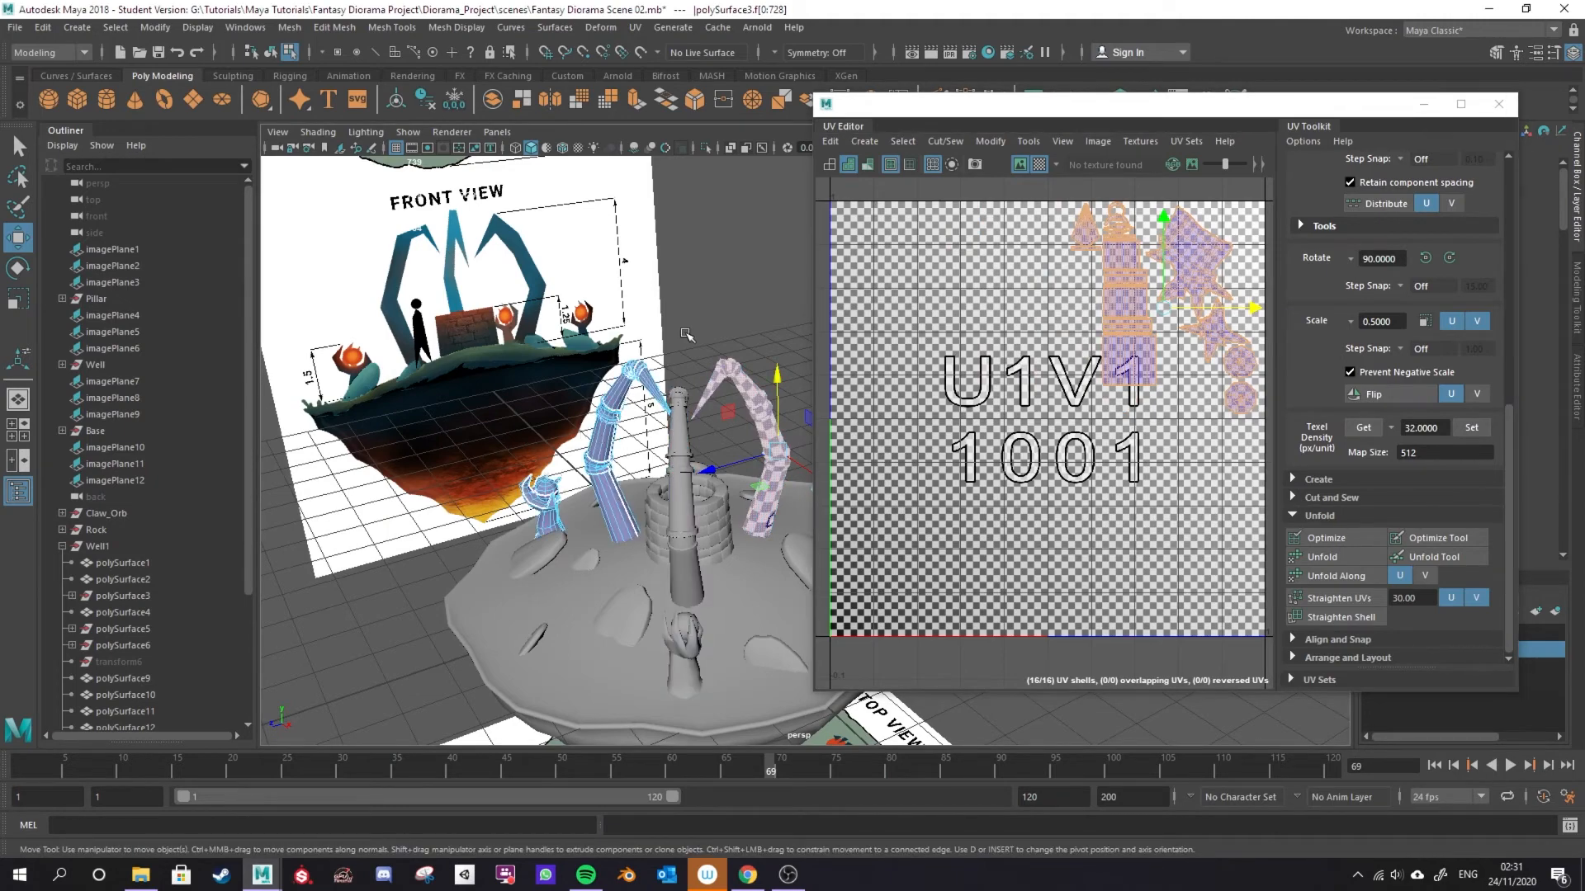
Inspect the checker pattern on each pillar and claw copy from several angles around the diorama.
{"action": "left_click_drag", "start_coordinate": [695, 471], "coordinate": [669, 580], "text": "alt"}
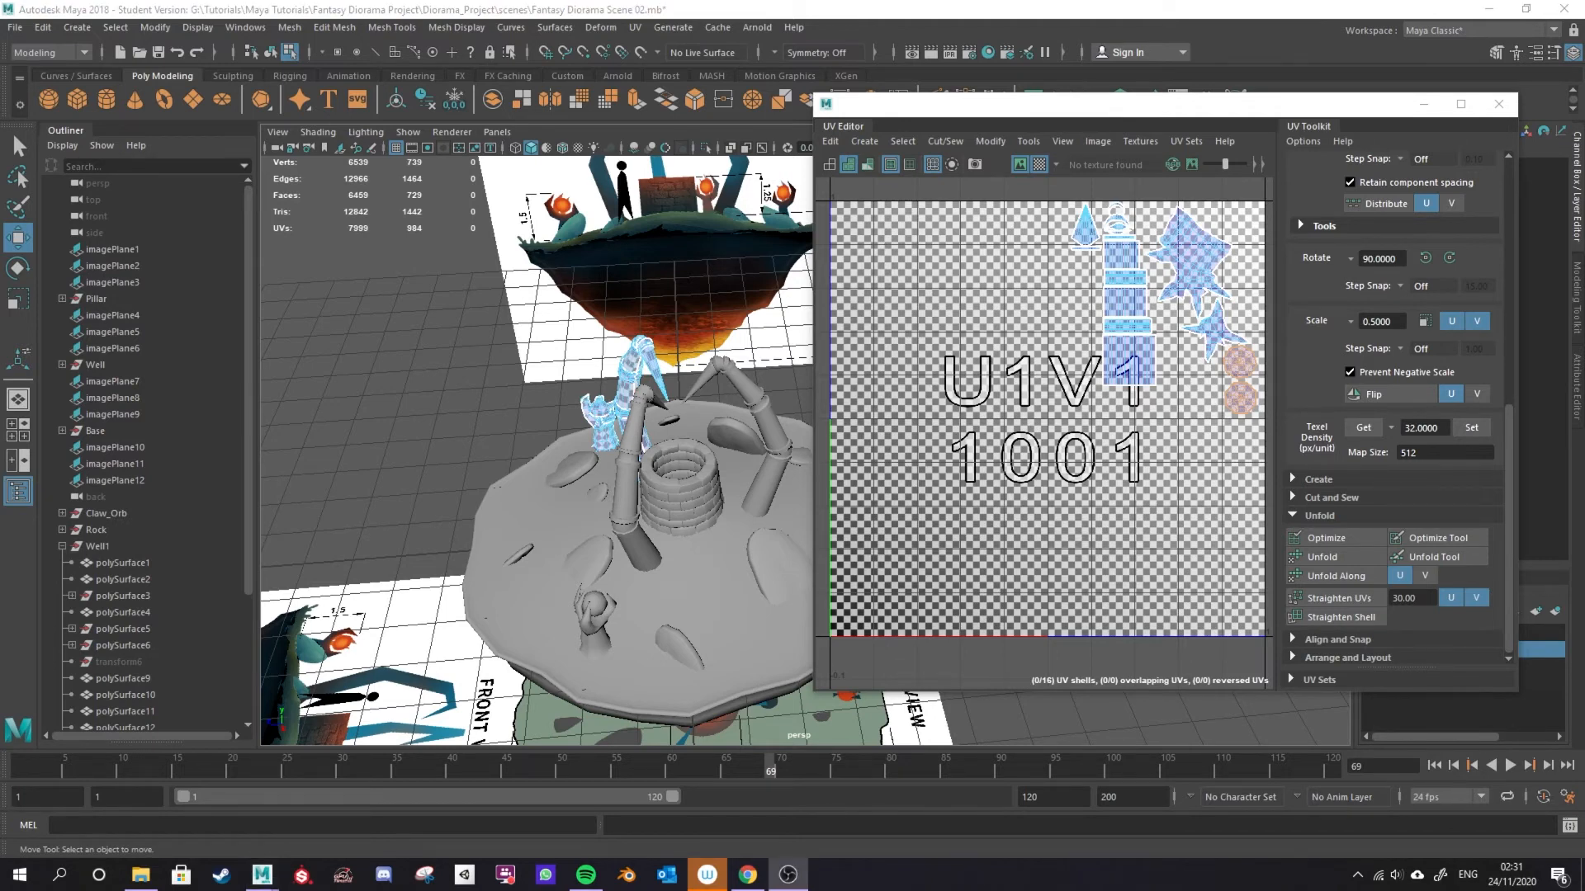
{"action": "scroll", "coordinate": [688, 537], "scroll_direction": "up", "scroll_amount": 4}
{"action": "left_click_drag", "start_coordinate": [694, 595], "coordinate": [648, 526], "text": "alt"}
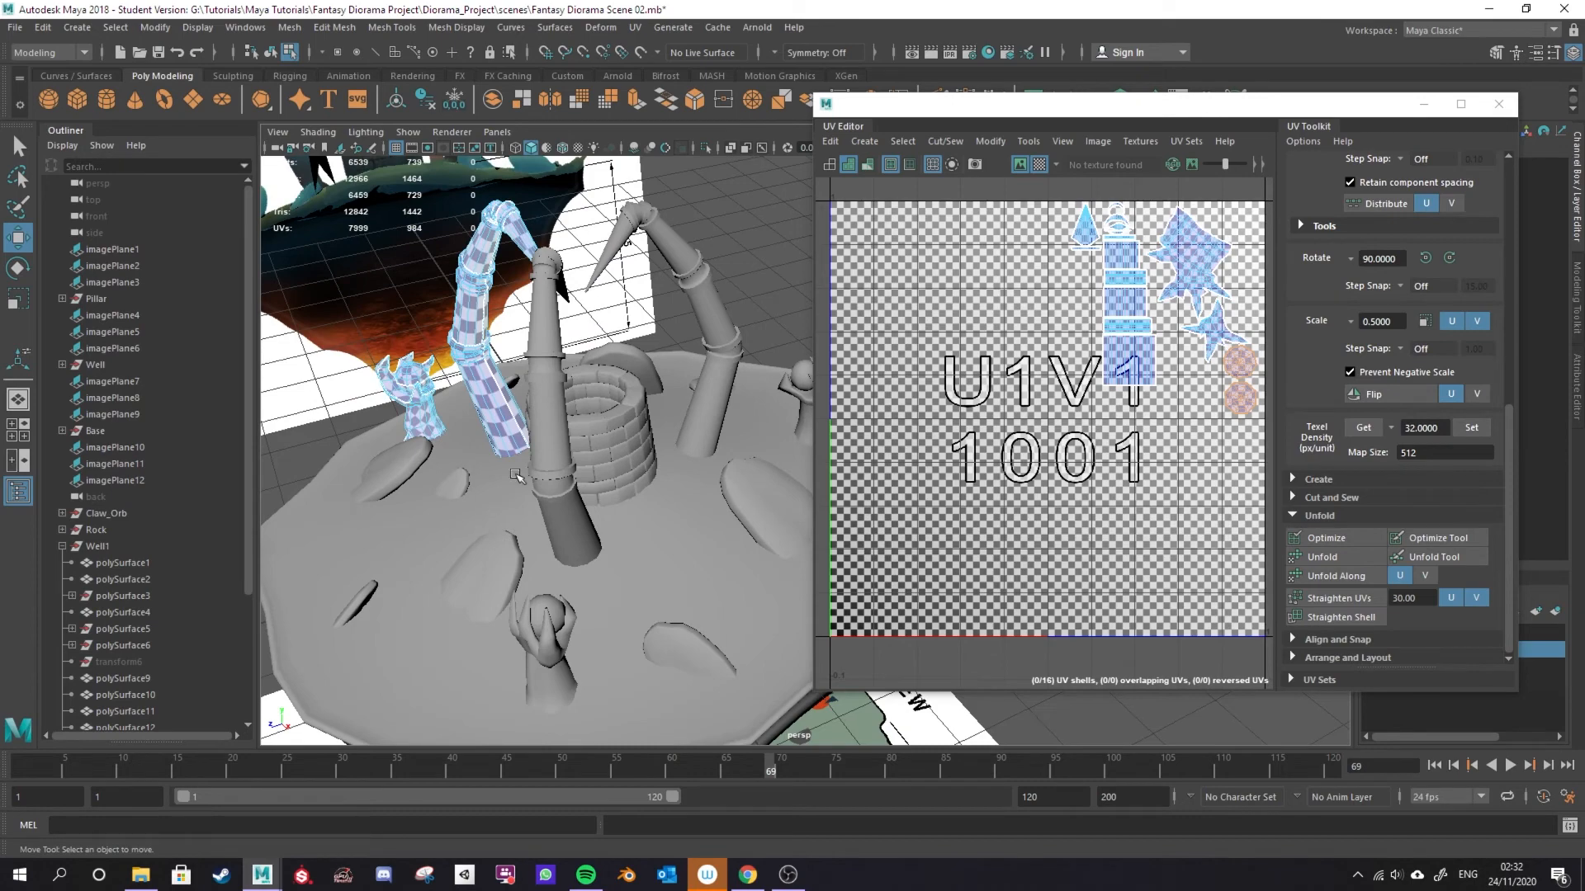
{"action": "mouse_move", "coordinate": [554, 539]}
{"action": "left_mouse_down", "text": "alt"}
{"action": "mouse_move", "coordinate": [627, 570]}
{"action": "mouse_move", "coordinate": [555, 548]}
{"action": "left_mouse_up", "text": "alt"}
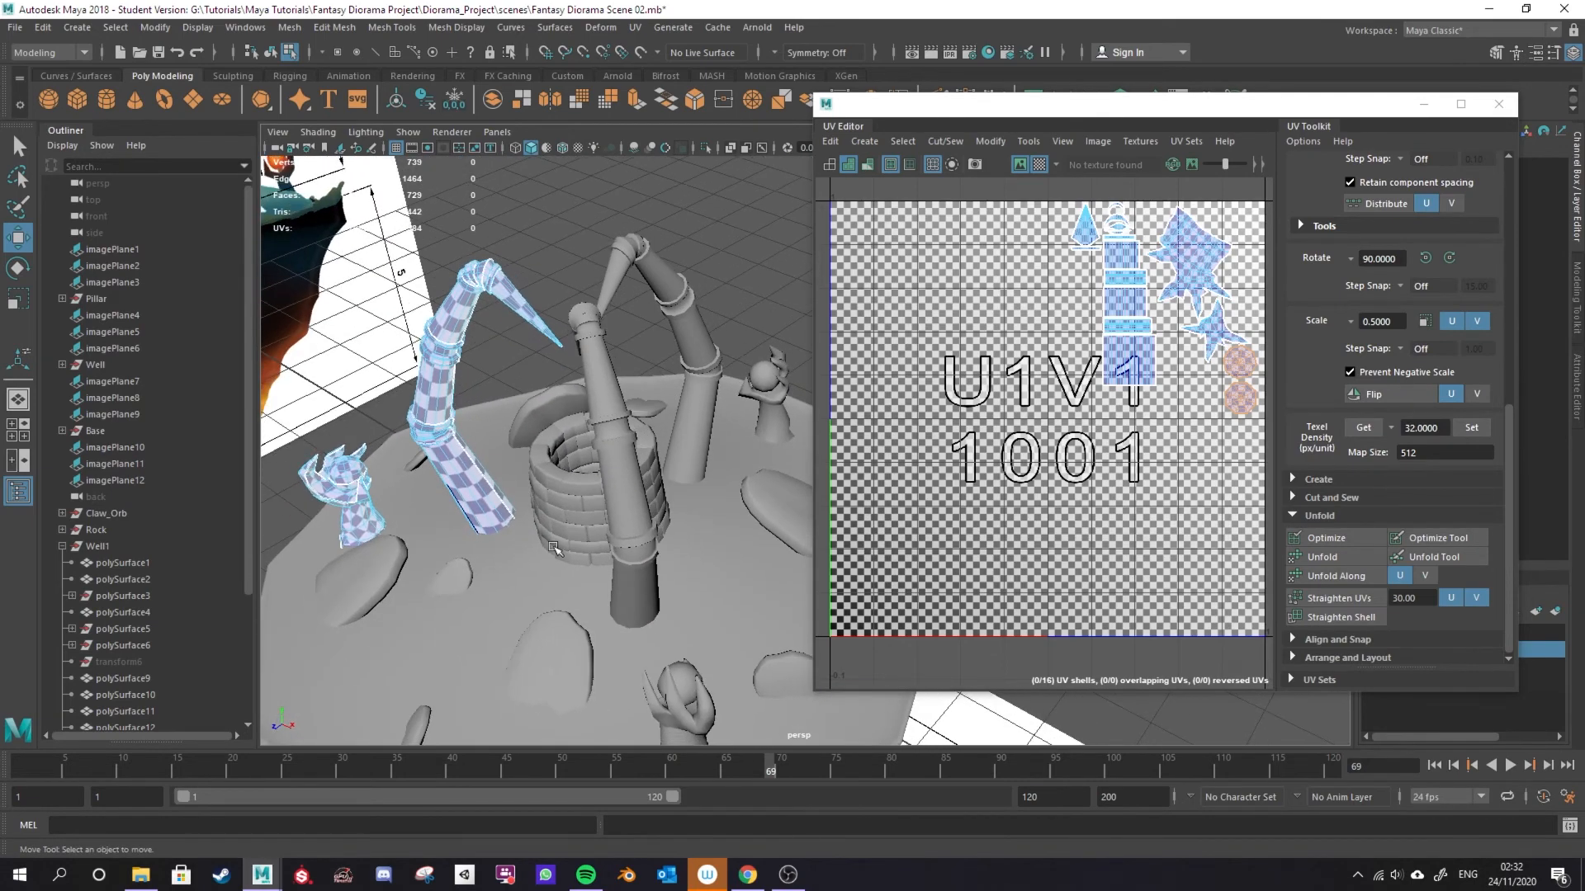
{"action": "left_click_drag", "start_coordinate": [646, 641], "coordinate": [637, 673], "text": "alt"}
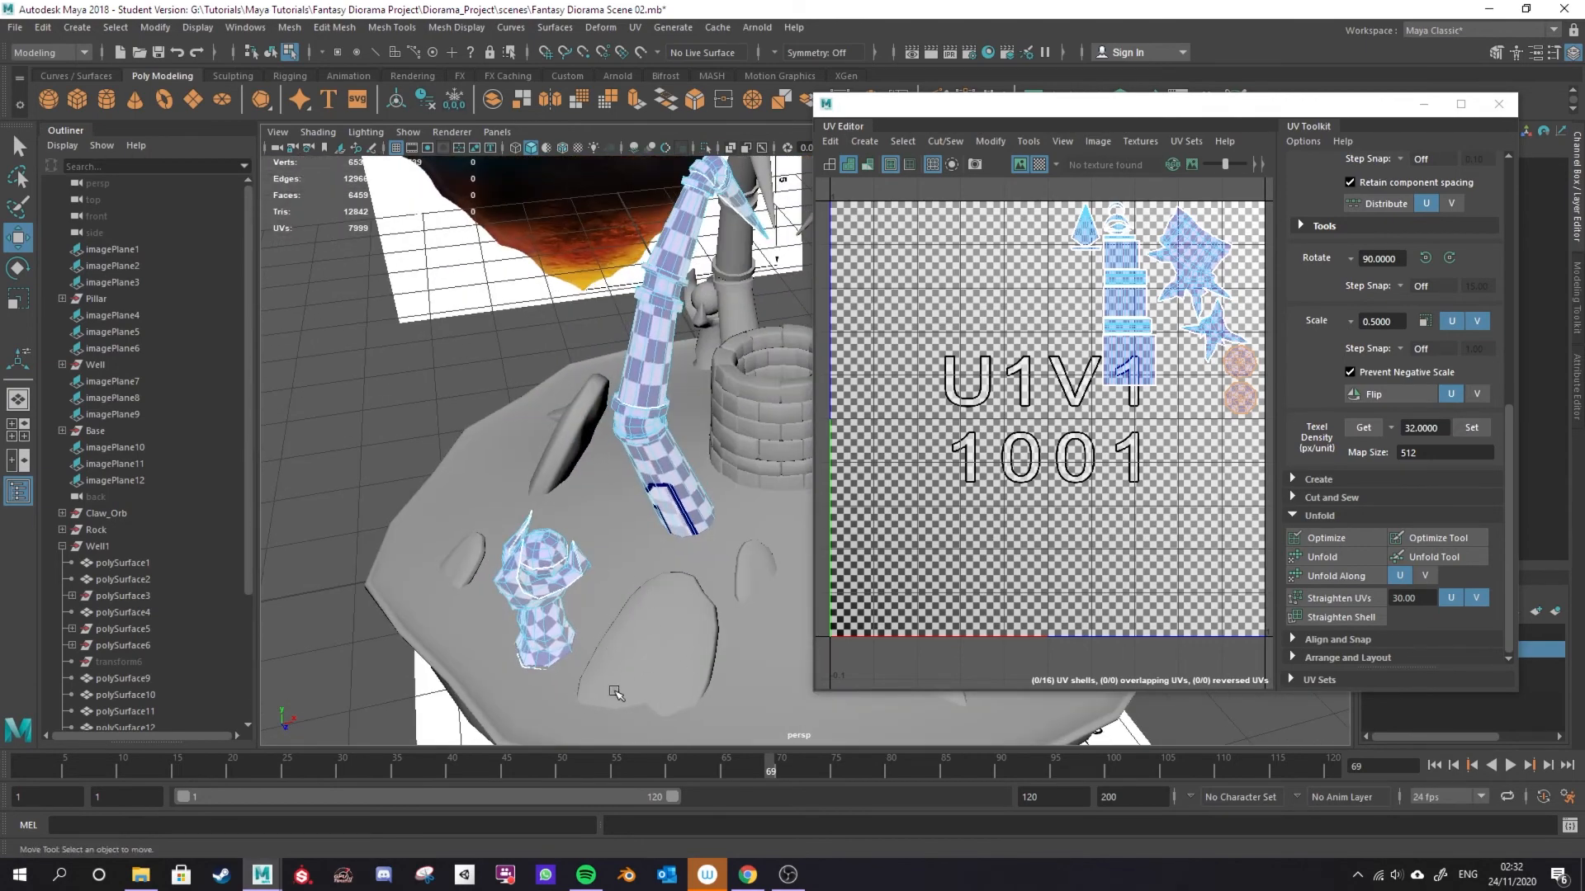
{"action": "left_click_drag", "start_coordinate": [473, 592], "coordinate": [433, 616], "text": "alt"}
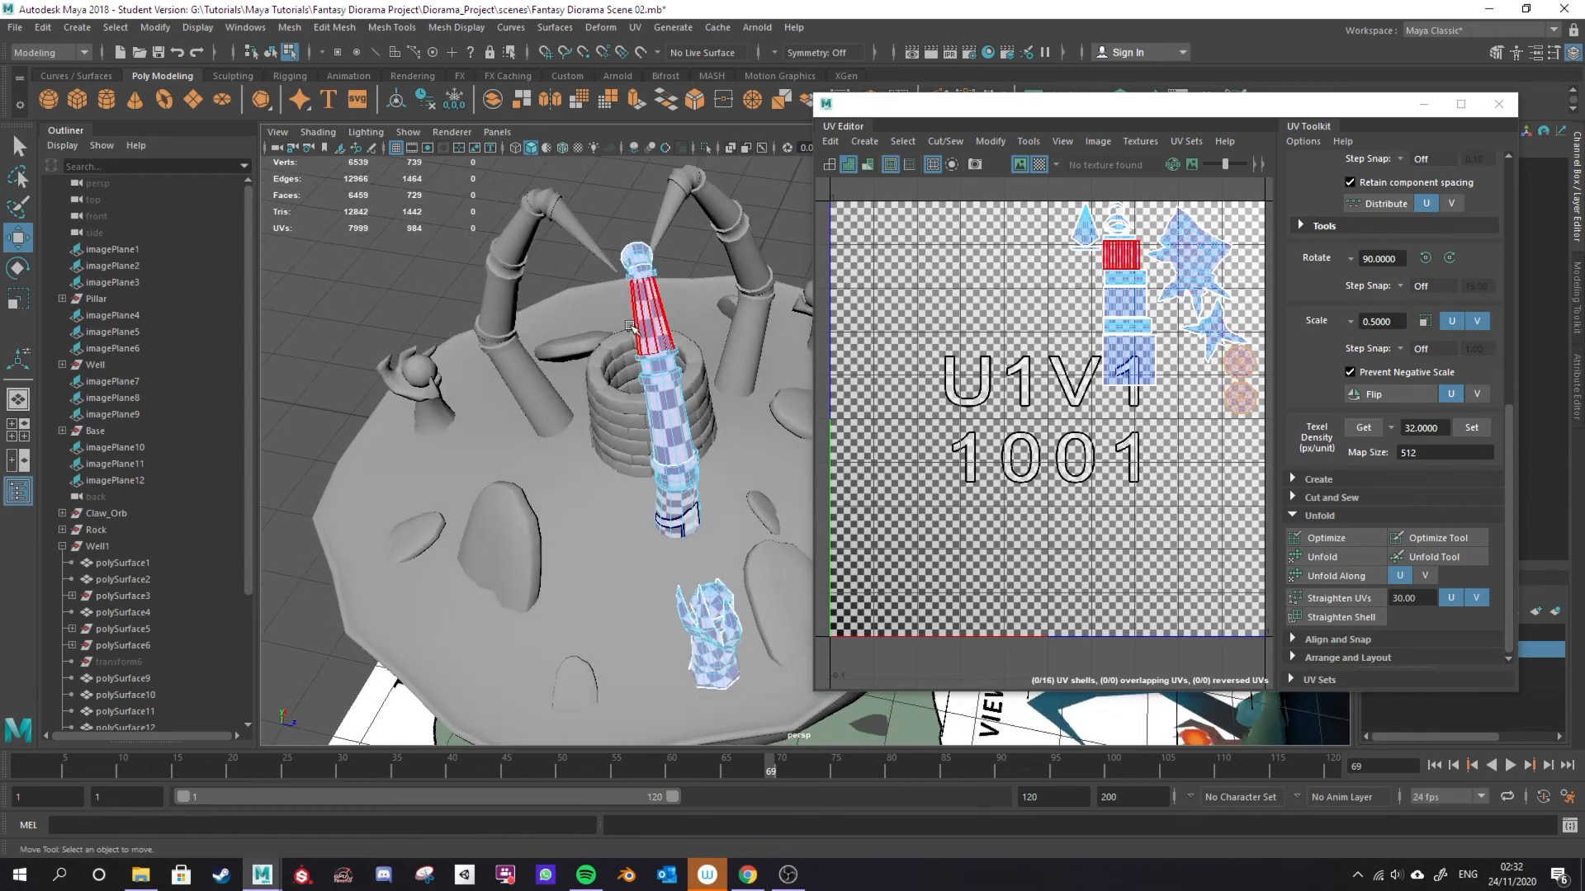
{"action": "left_click", "coordinate": [518, 285]}
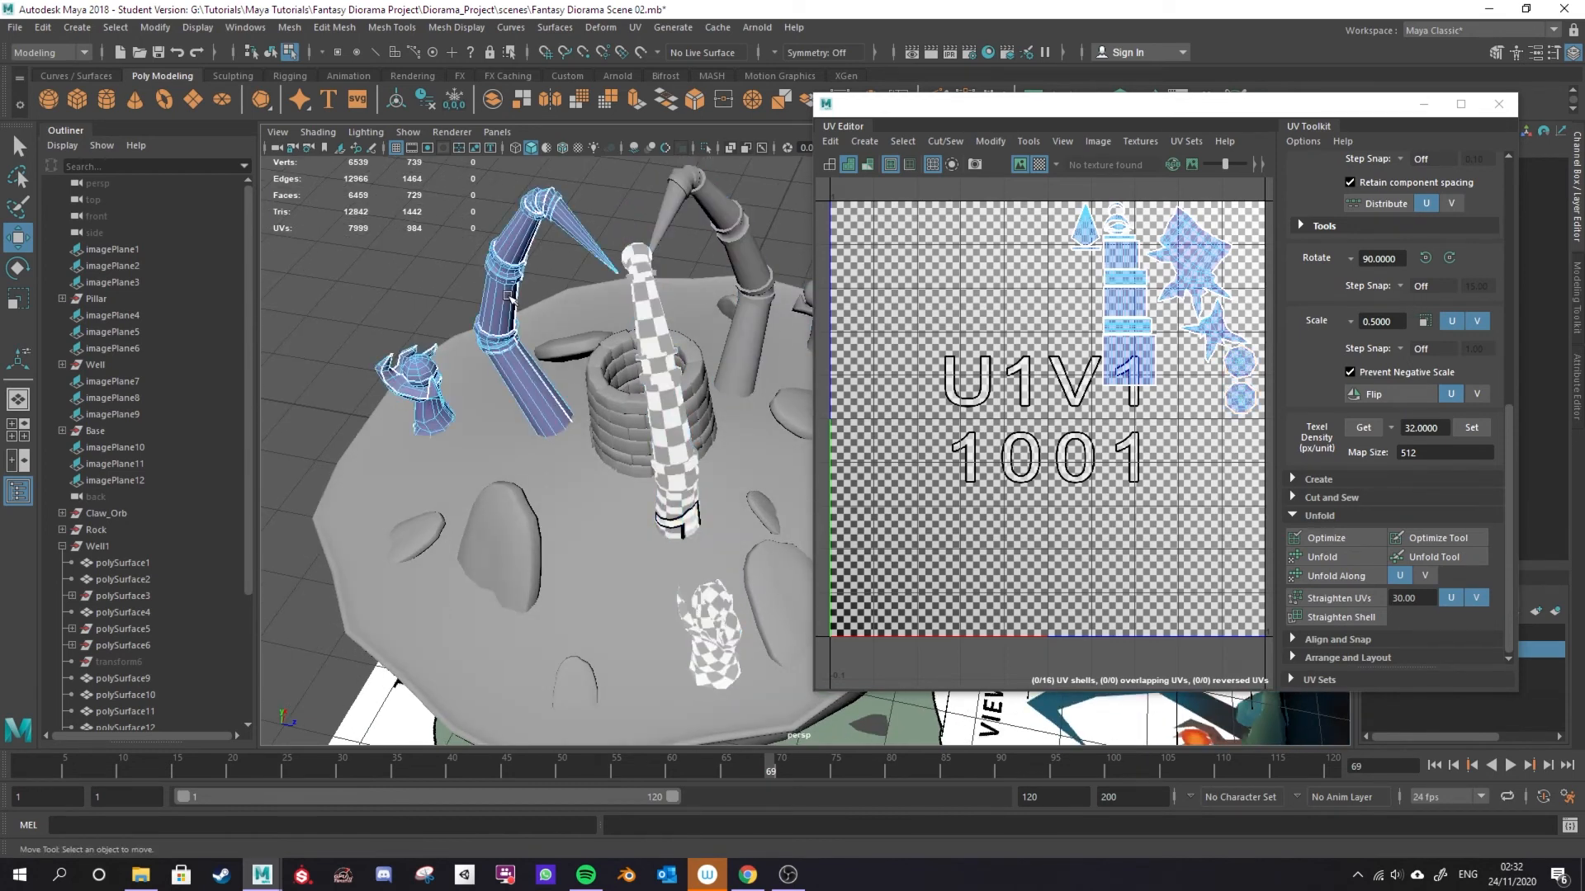
{"action": "left_click_drag", "start_coordinate": [508, 297], "coordinate": [553, 512], "text": "alt"}
{"action": "middle_click_drag", "start_coordinate": [569, 515], "coordinate": [384, 557], "text": "alt"}
{"action": "left_click_drag", "start_coordinate": [630, 476], "coordinate": [611, 511], "text": "alt"}
Return to object mode and select all the diorama meshes to display their UV shells together.
{"action": "right_click_drag", "start_coordinate": [700, 415], "coordinate": [757, 373]}
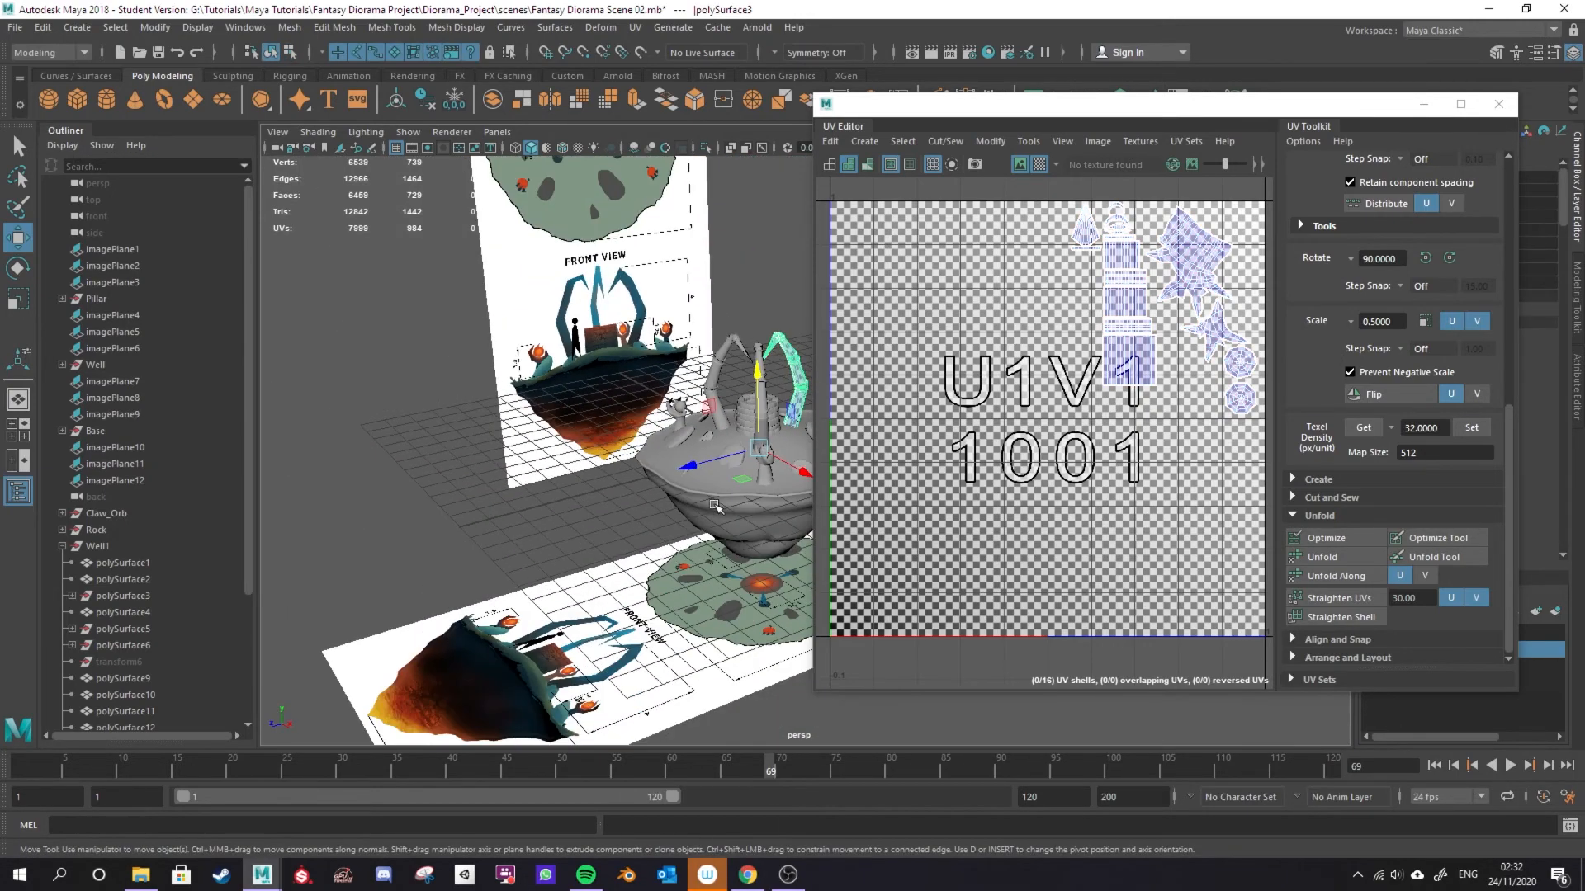
{"action": "left_click_drag", "start_coordinate": [717, 507], "coordinate": [677, 412], "text": "alt"}
{"action": "middle_click_drag", "start_coordinate": [685, 519], "coordinate": [639, 492], "text": "alt"}
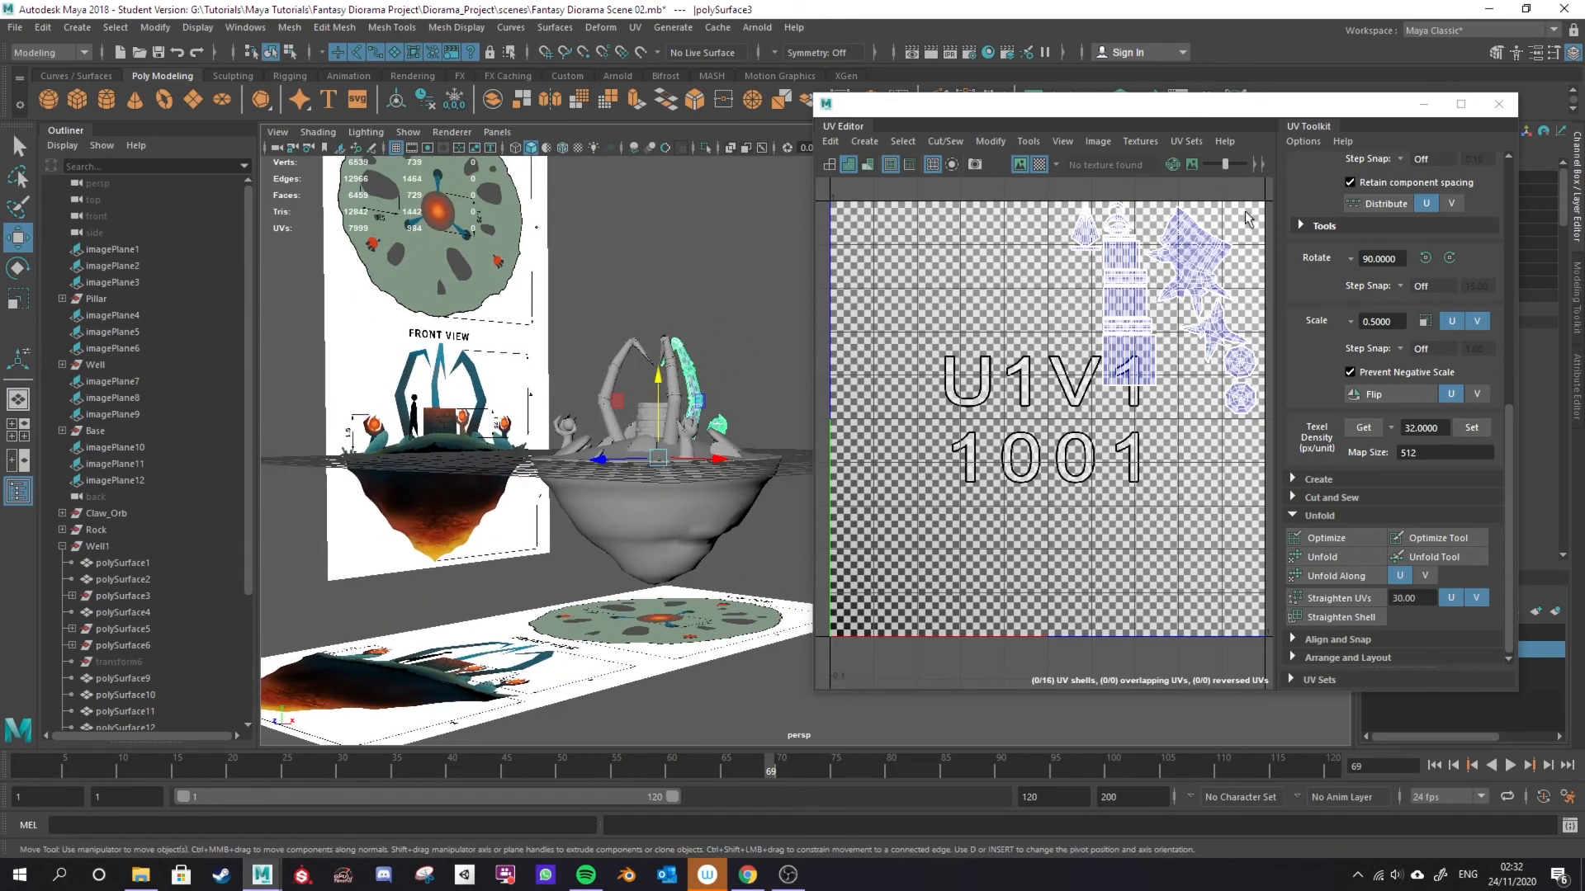
{"action": "left_click_drag", "start_coordinate": [566, 359], "coordinate": [739, 615]}
{"action": "right_click_drag", "start_coordinate": [664, 369], "coordinate": [714, 343]}
{"action": "left_click_drag", "start_coordinate": [645, 489], "coordinate": [664, 452], "text": "alt"}
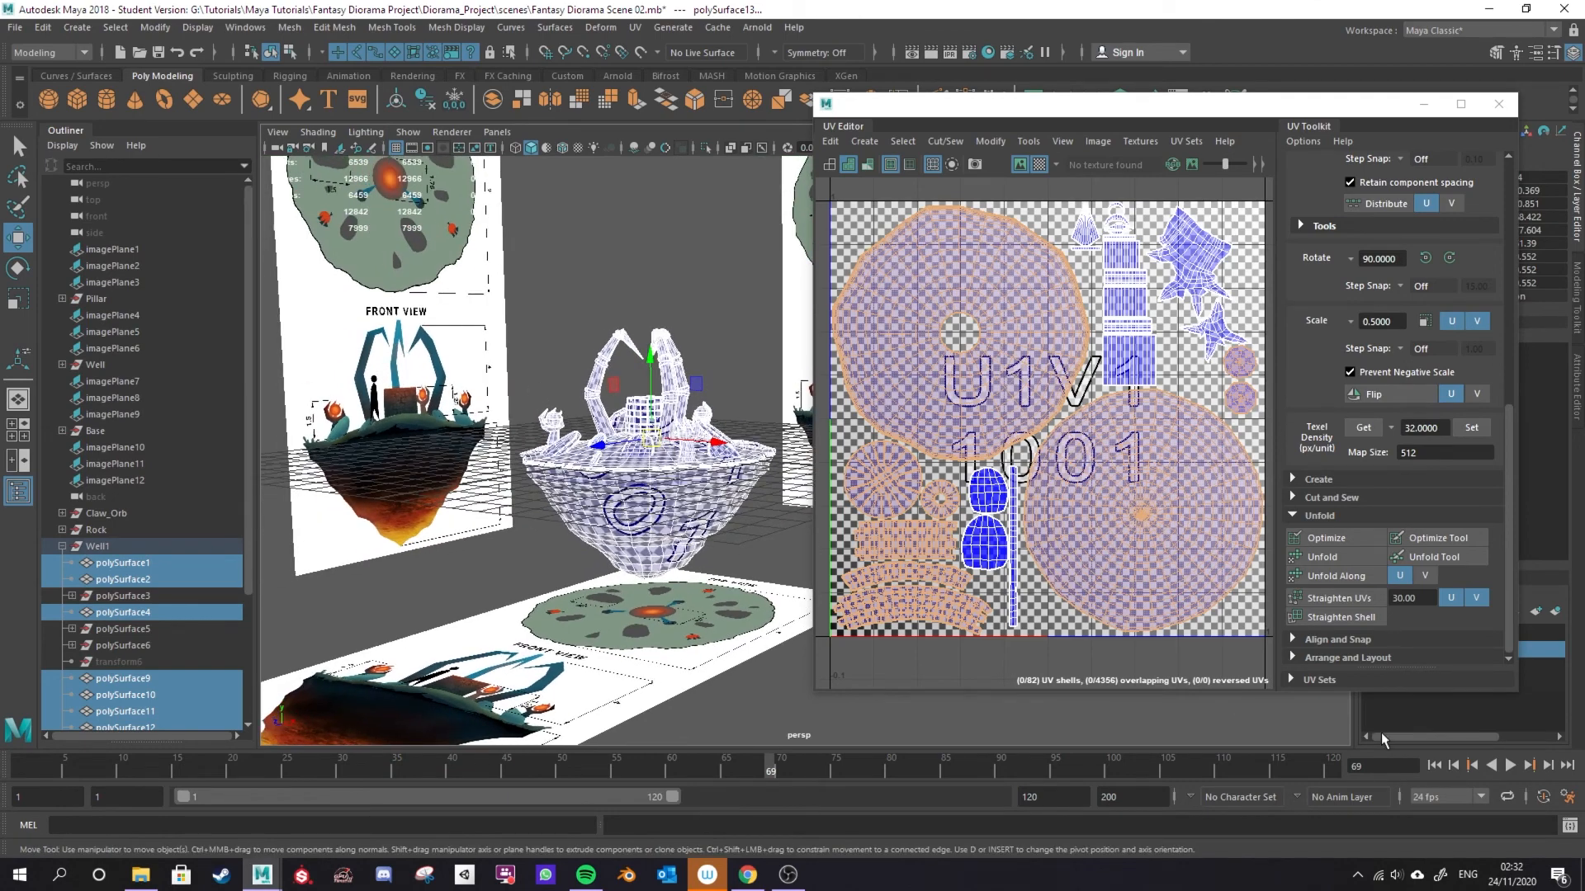
Shift the UV Editor window up off the display layers and hide the reference image layers.
{"action": "mouse_move", "coordinate": [1003, 107]}
{"action": "left_mouse_down"}
{"action": "mouse_move", "coordinate": [792, 104]}
{"action": "mouse_move", "coordinate": [1023, 92]}
{"action": "left_mouse_up"}
{"action": "left_click", "coordinate": [1373, 652]}
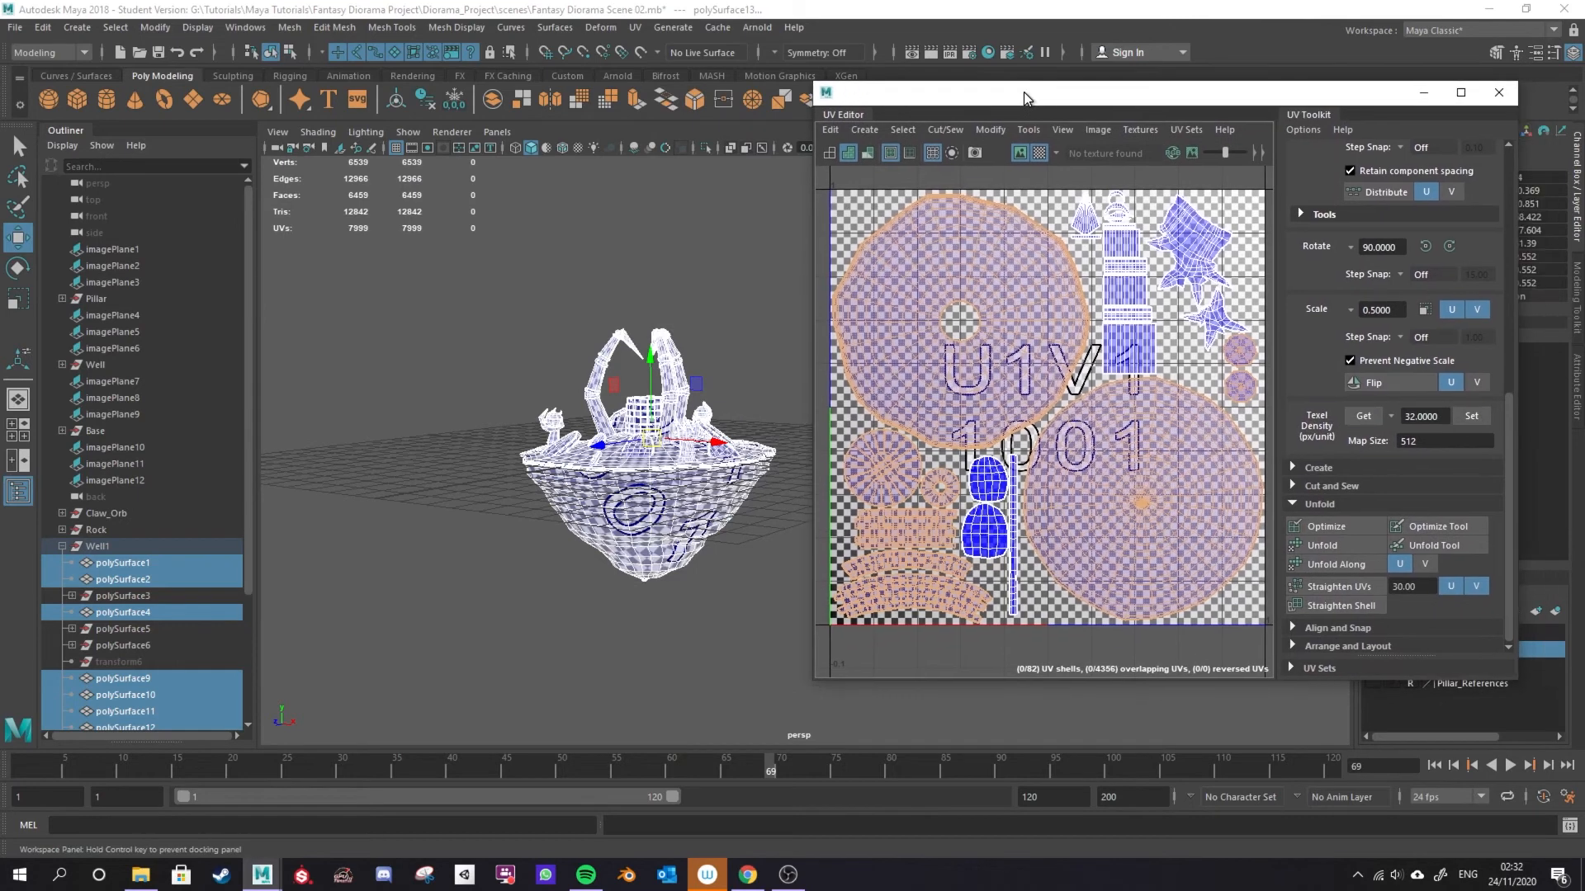
{"action": "middle_click_drag", "start_coordinate": [615, 438], "coordinate": [515, 485], "text": "alt"}
{"action": "left_click_drag", "start_coordinate": [515, 485], "coordinate": [545, 462], "text": "alt"}
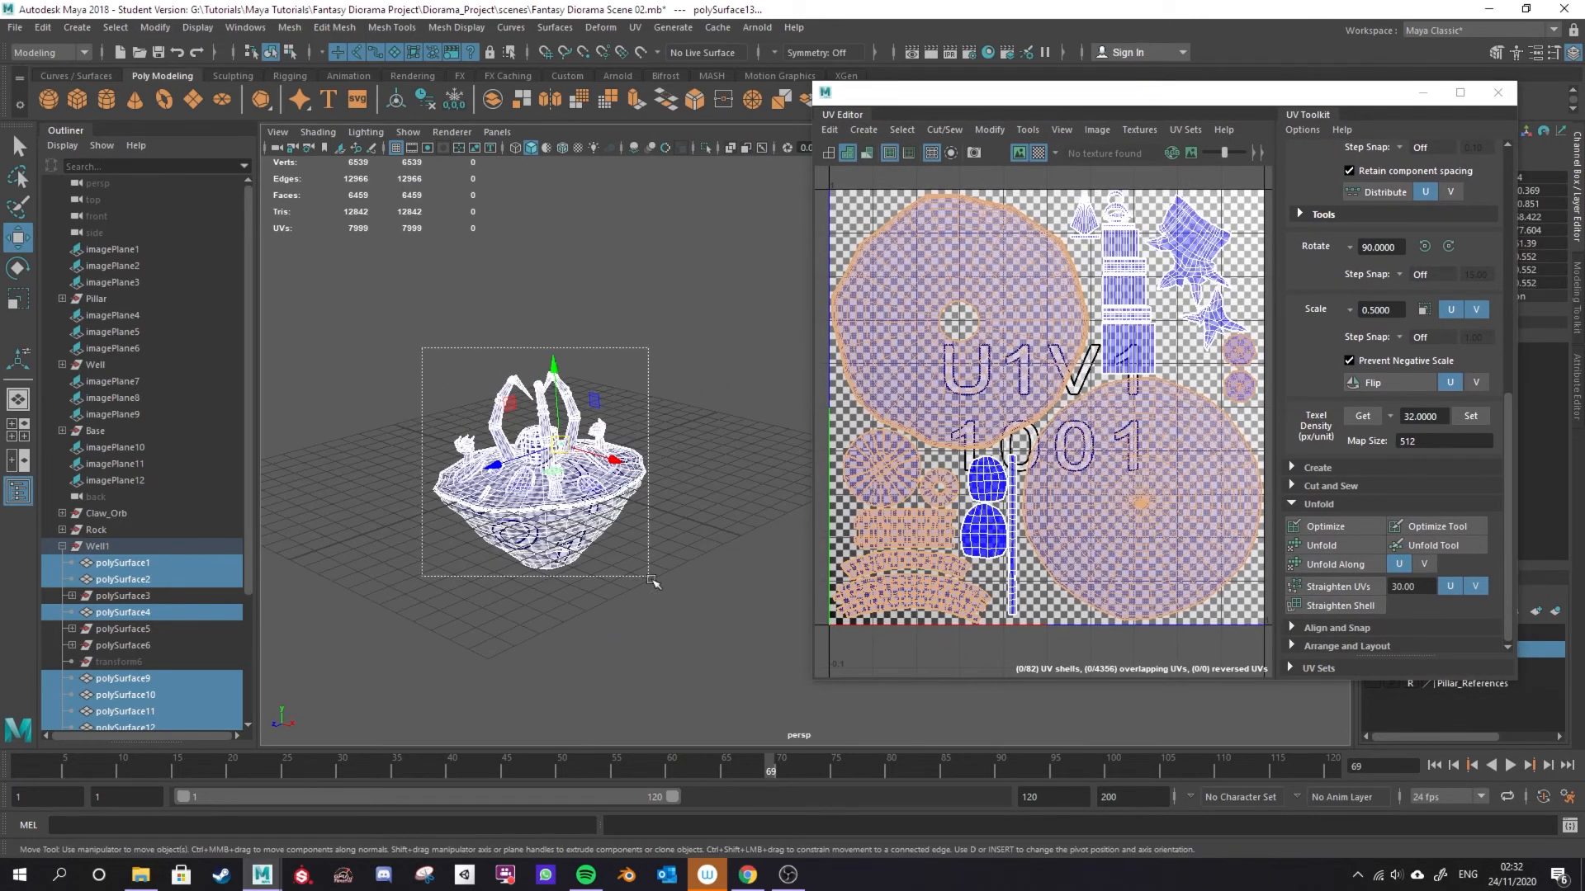
Turn off the checker pattern in the UV Editor, combine all the diorama meshes into one object, and keep the combined mesh selected.
{"action": "left_click", "coordinate": [1039, 153]}
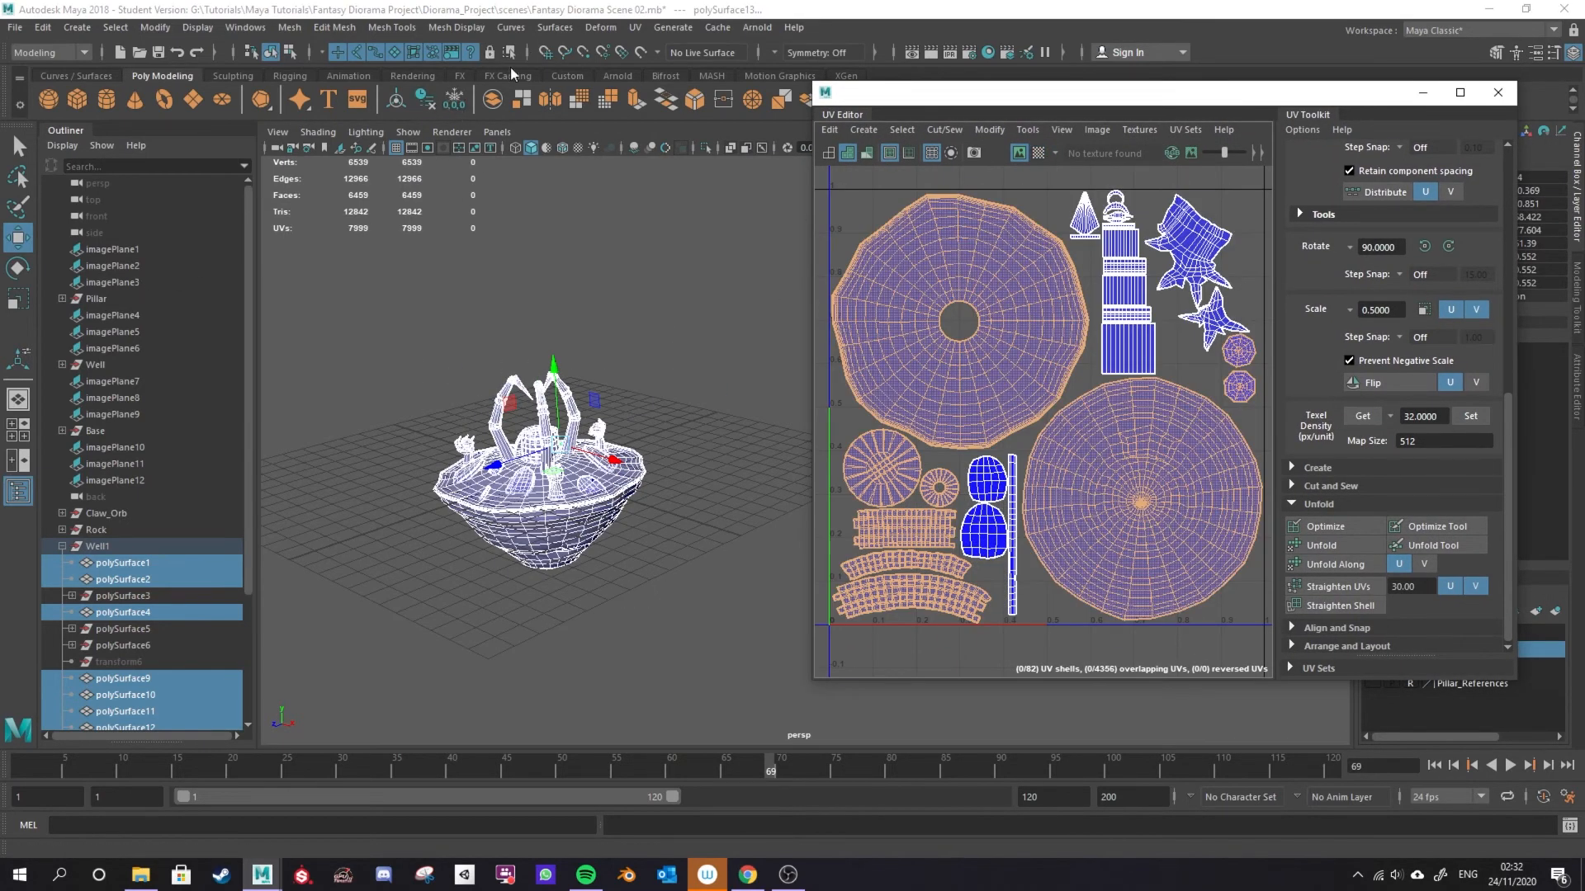
{"action": "left_click", "coordinate": [493, 99]}
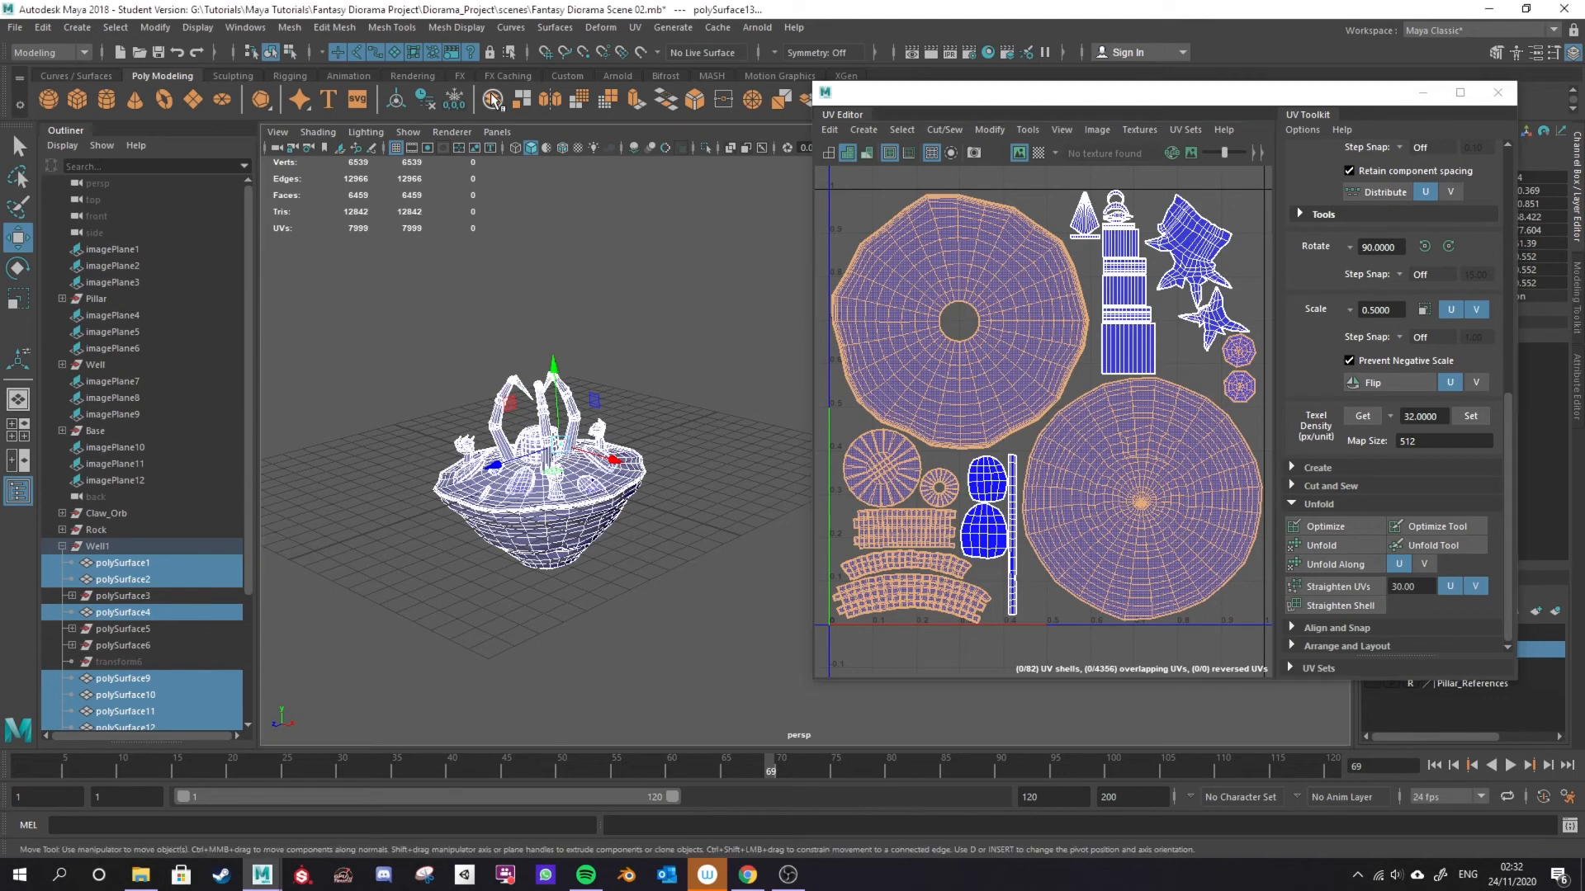
{"action": "scroll", "coordinate": [582, 456], "scroll_direction": "up", "scroll_amount": 3}
{"action": "left_click_drag", "start_coordinate": [582, 456], "coordinate": [559, 488], "text": "alt"}
{"action": "left_click", "coordinate": [668, 288]}
{"action": "left_click", "coordinate": [488, 423]}
{"action": "left_click_drag", "start_coordinate": [488, 427], "coordinate": [665, 513]}
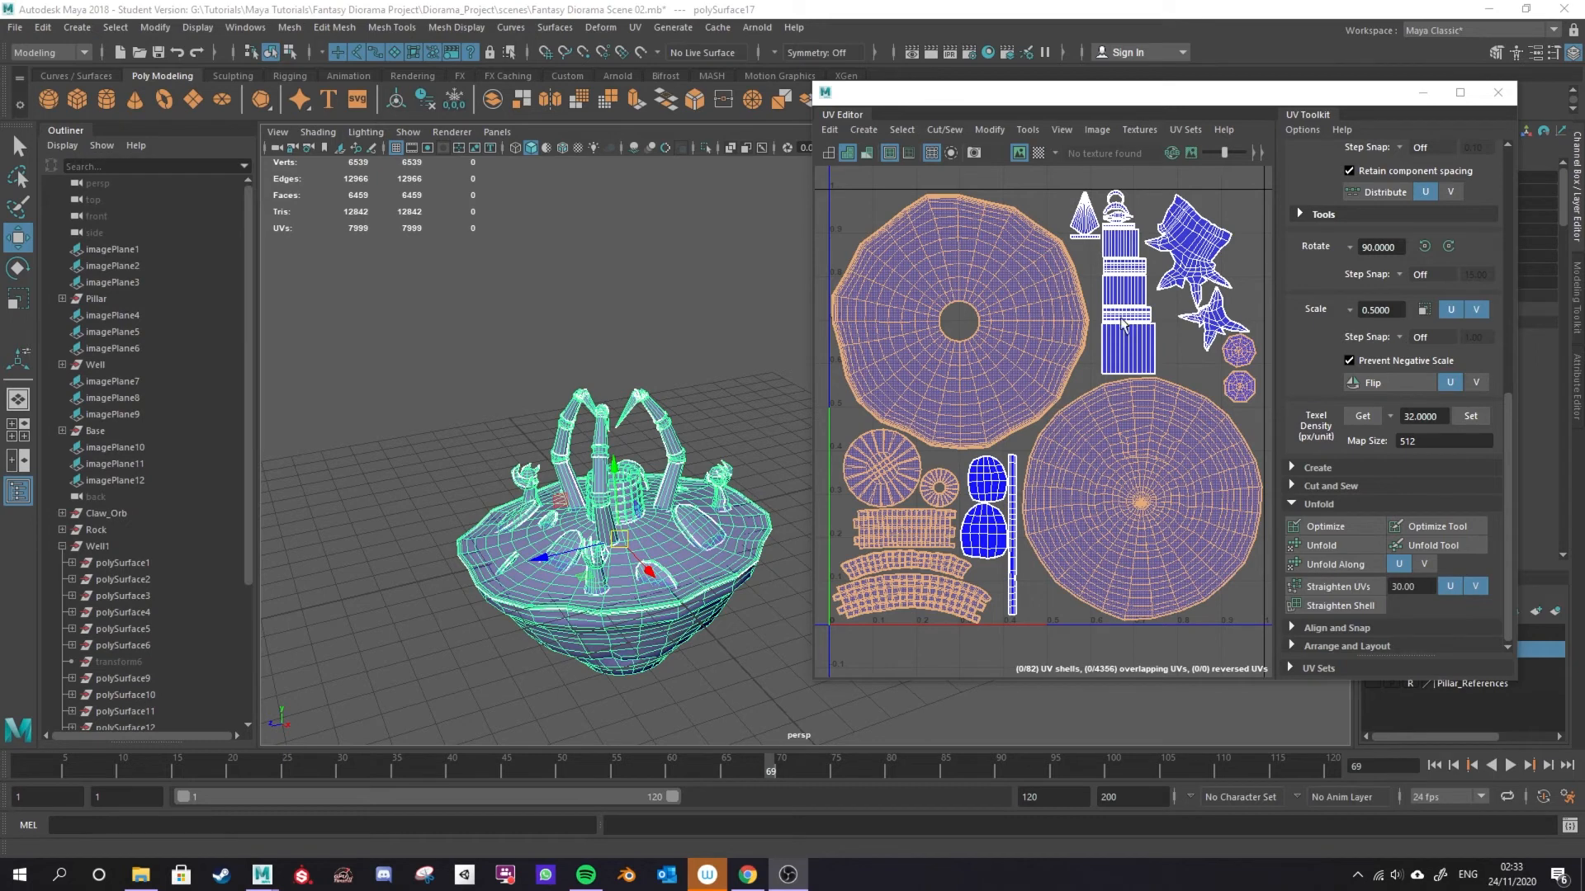
{"action": "scroll", "coordinate": [621, 537], "scroll_direction": "up", "scroll_amount": 1}
{"action": "middle_click_drag", "start_coordinate": [622, 548], "coordinate": [649, 488], "text": "alt"}
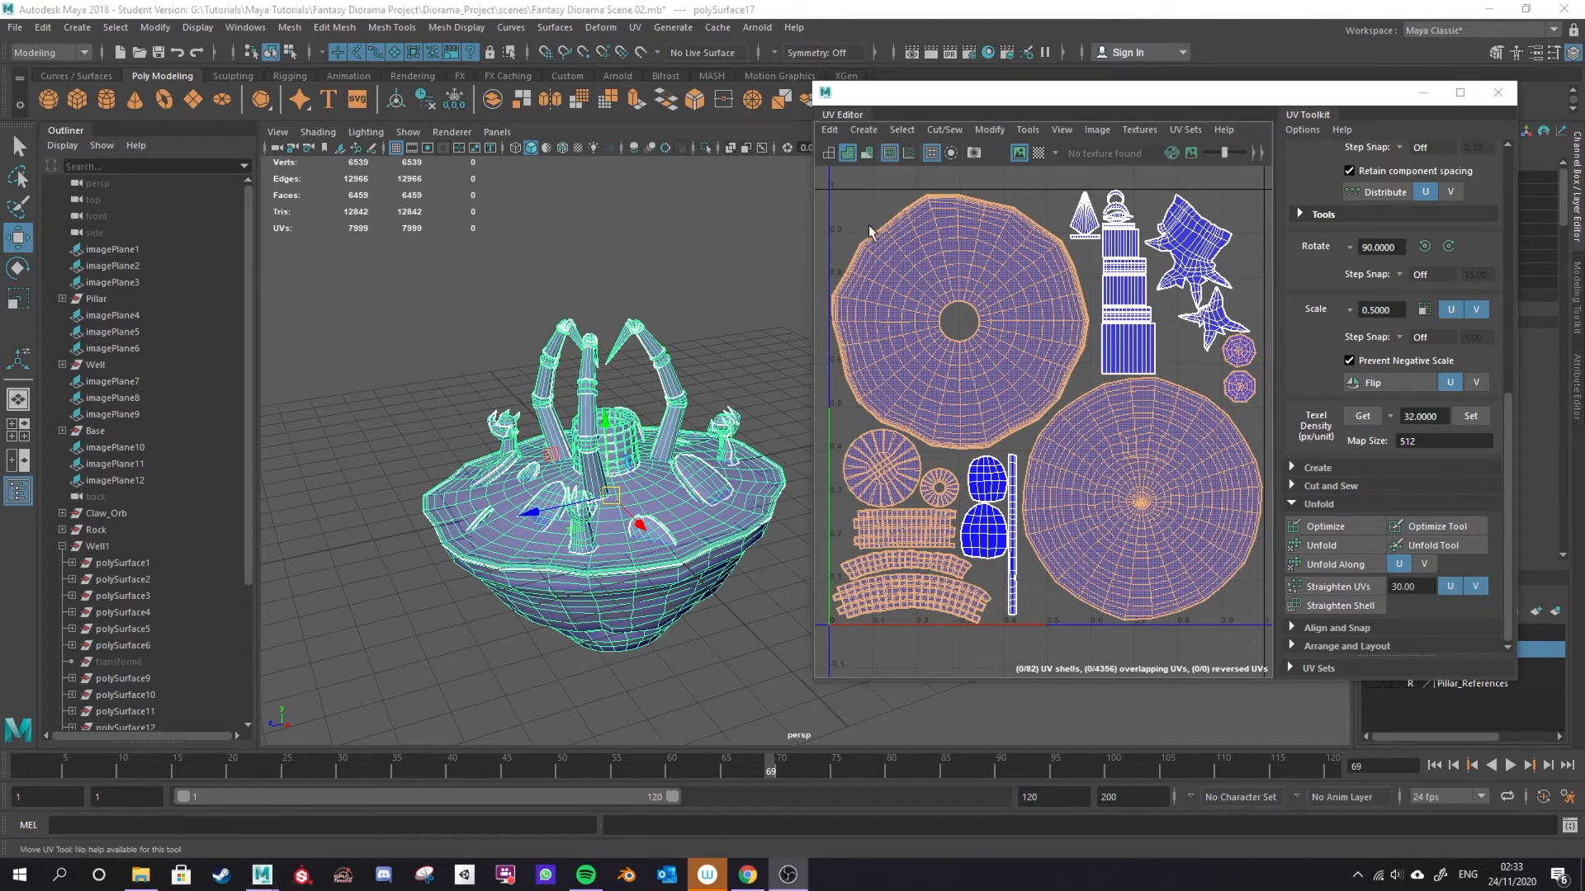
Open the UV Snapshot options from the UV Editor and set the image format to PNG.
{"action": "left_click", "coordinate": [1097, 130]}
{"action": "left_click", "coordinate": [1141, 403]}
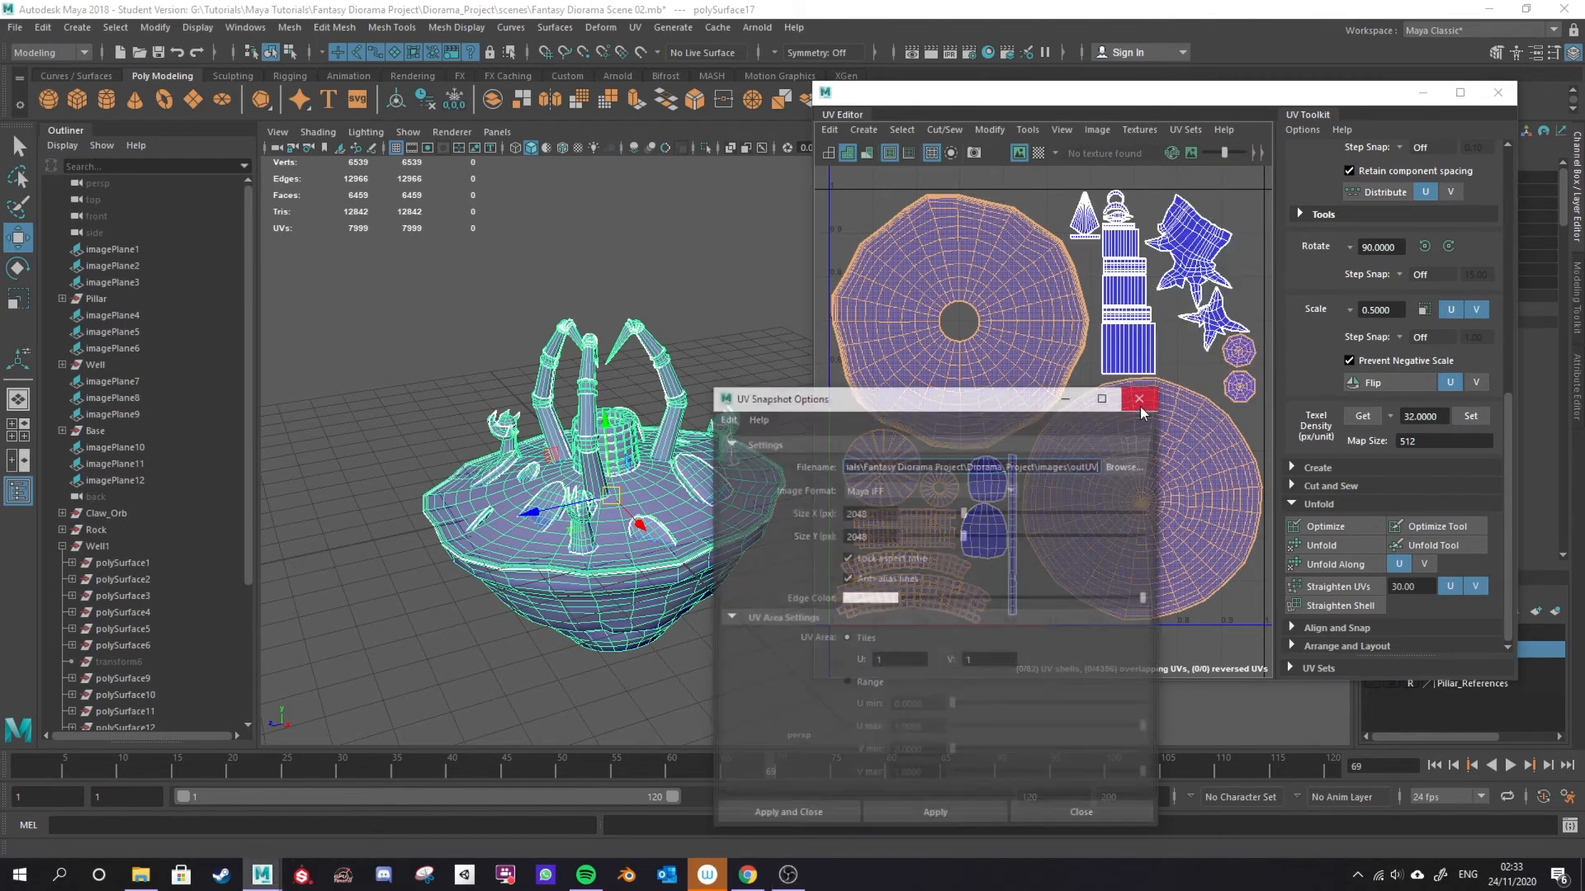
{"action": "left_click_drag", "start_coordinate": [972, 410], "coordinate": [1025, 179]}
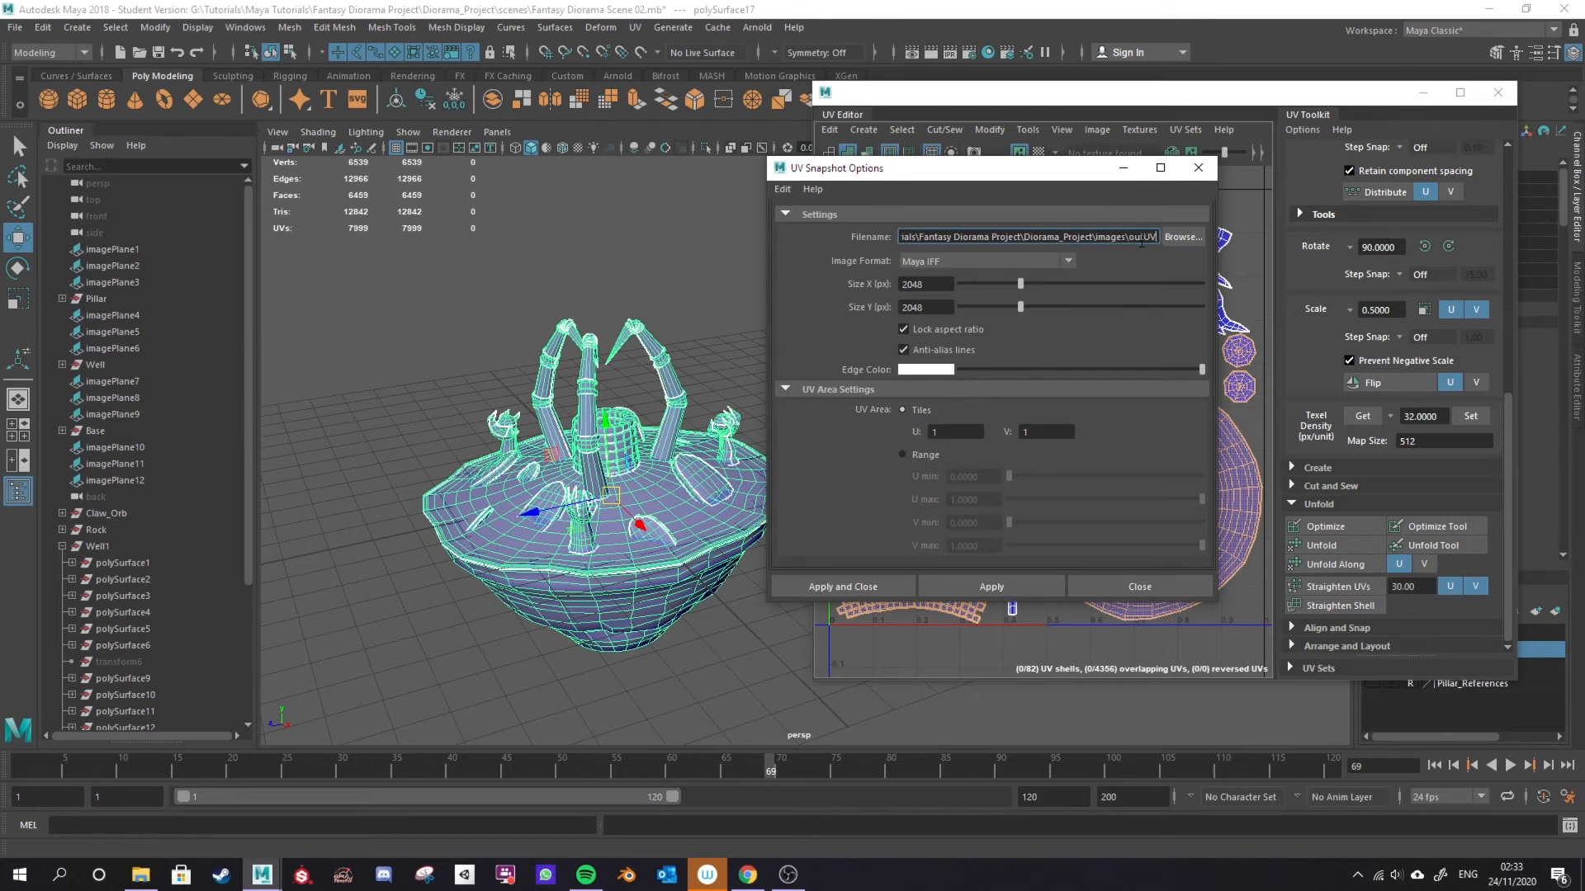
{"action": "left_click_drag", "start_coordinate": [1026, 238], "coordinate": [1144, 238]}
{"action": "left_click", "coordinate": [1129, 237]}
{"action": "left_click", "coordinate": [1133, 238]}
{"action": "left_click", "coordinate": [1017, 262]}
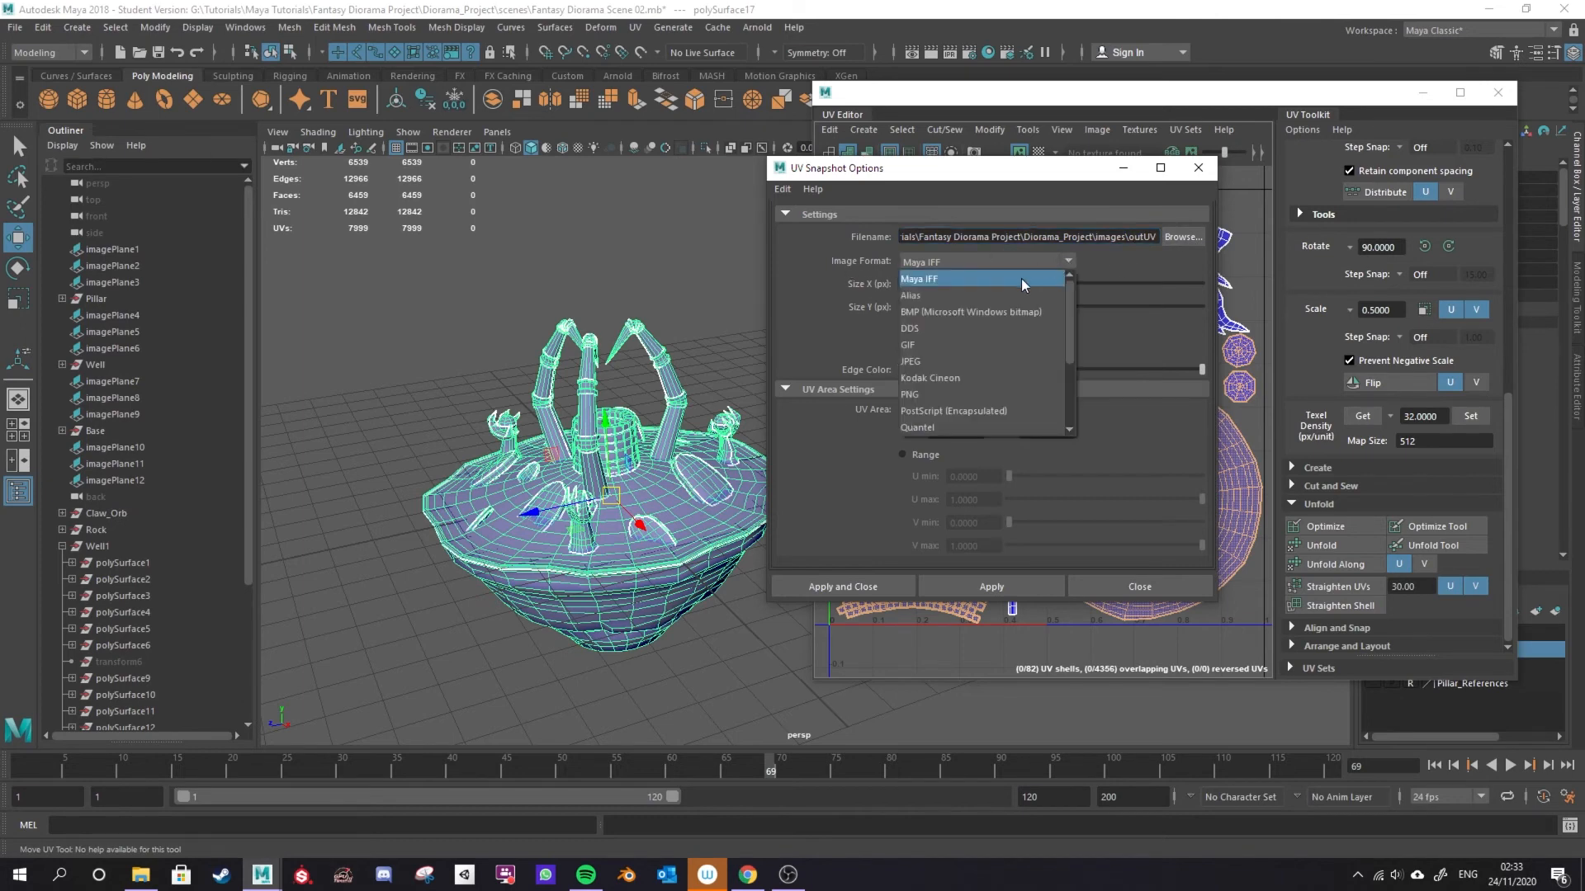
{"action": "left_click", "coordinate": [939, 395]}
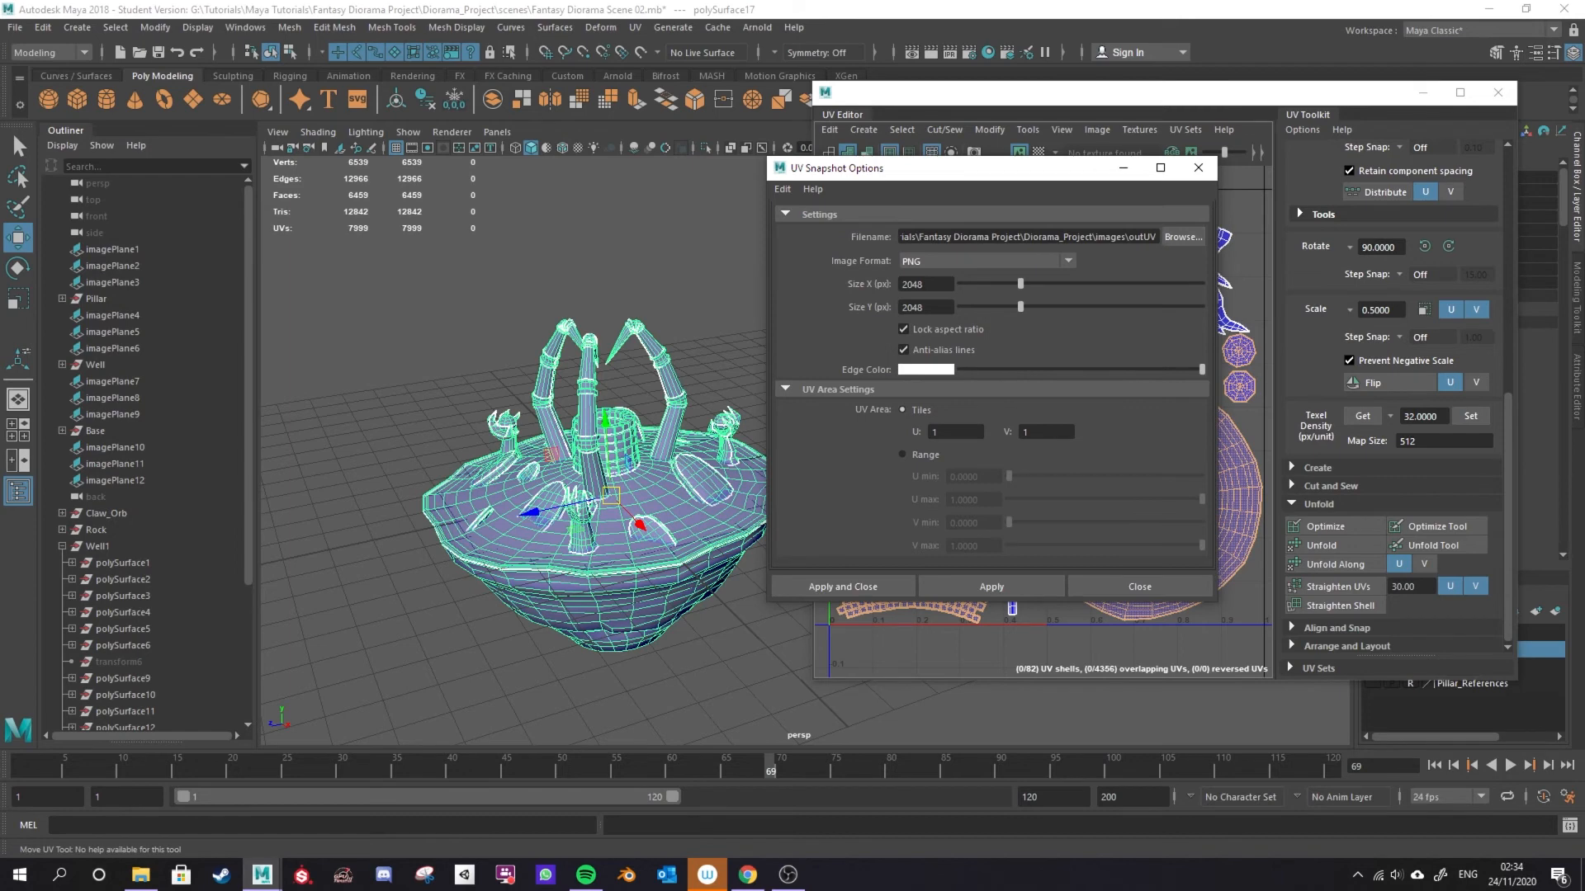
Set the UV snapshot size to 4096 x 4096 px with the aspect ratio locked.
{"action": "left_click", "coordinate": [789, 874]}
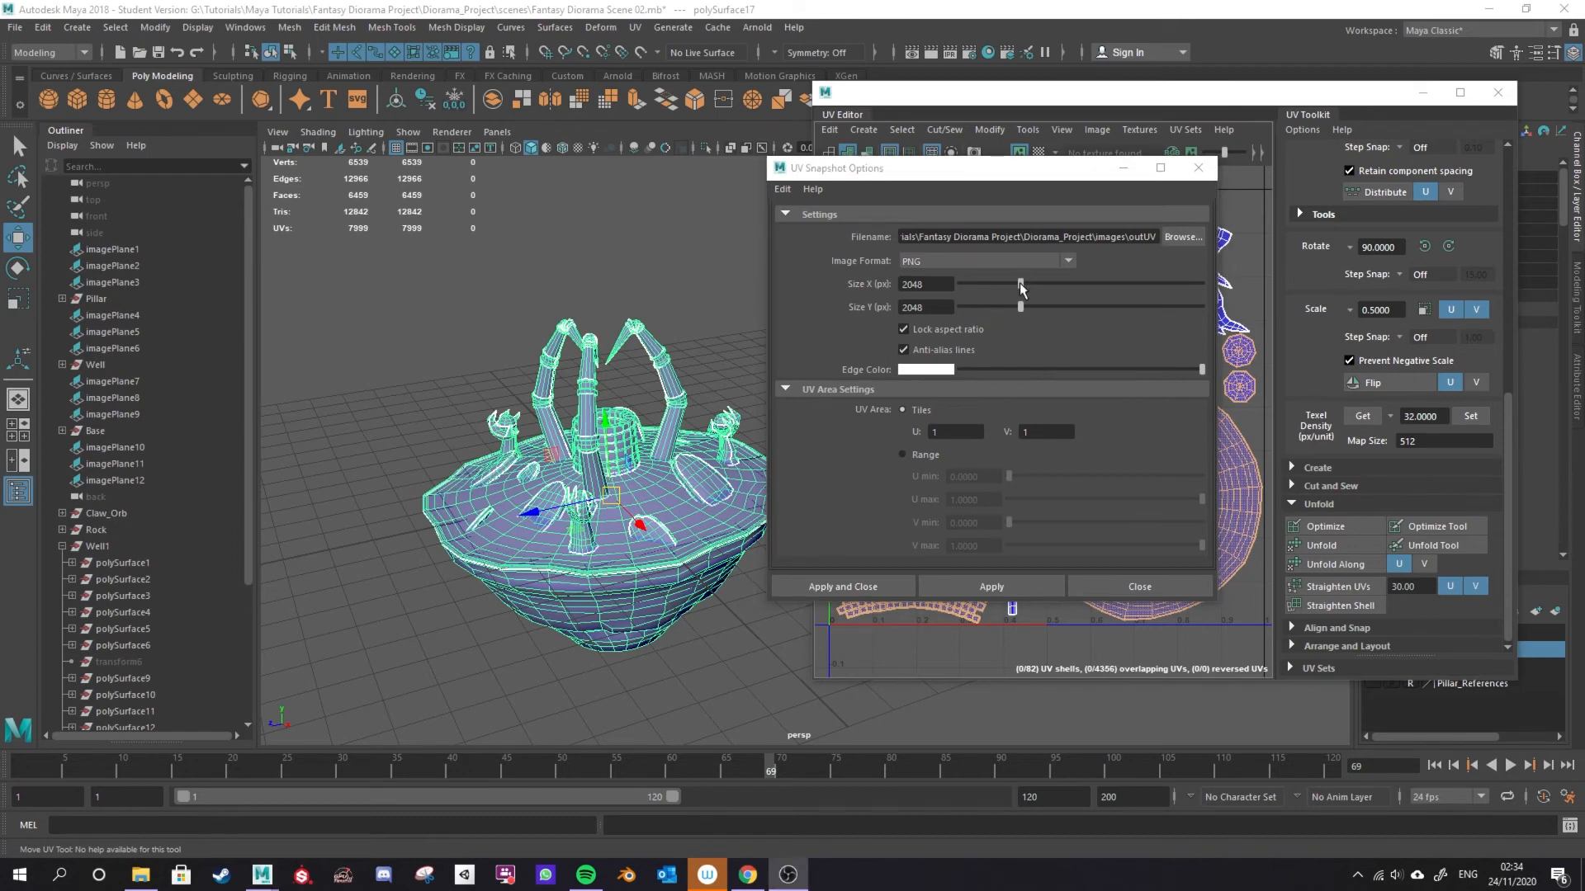
{"action": "left_click_drag", "start_coordinate": [1021, 291], "coordinate": [1073, 290]}
{"action": "double_click", "coordinate": [912, 284]}
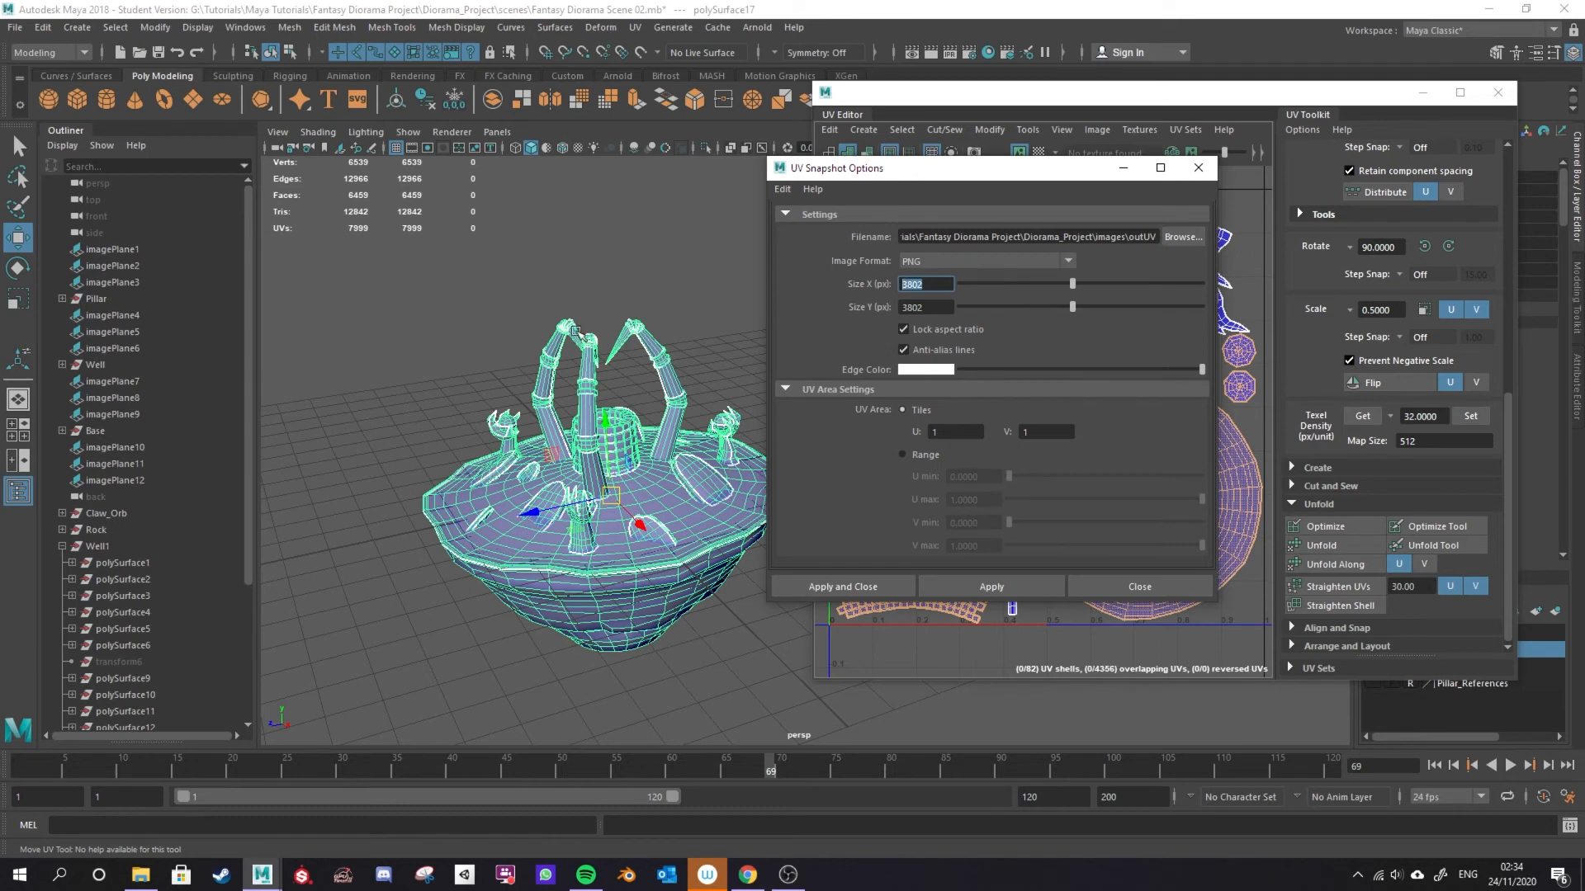
{"action": "type", "text": "4096"}
{"action": "key", "text": "Tab"}
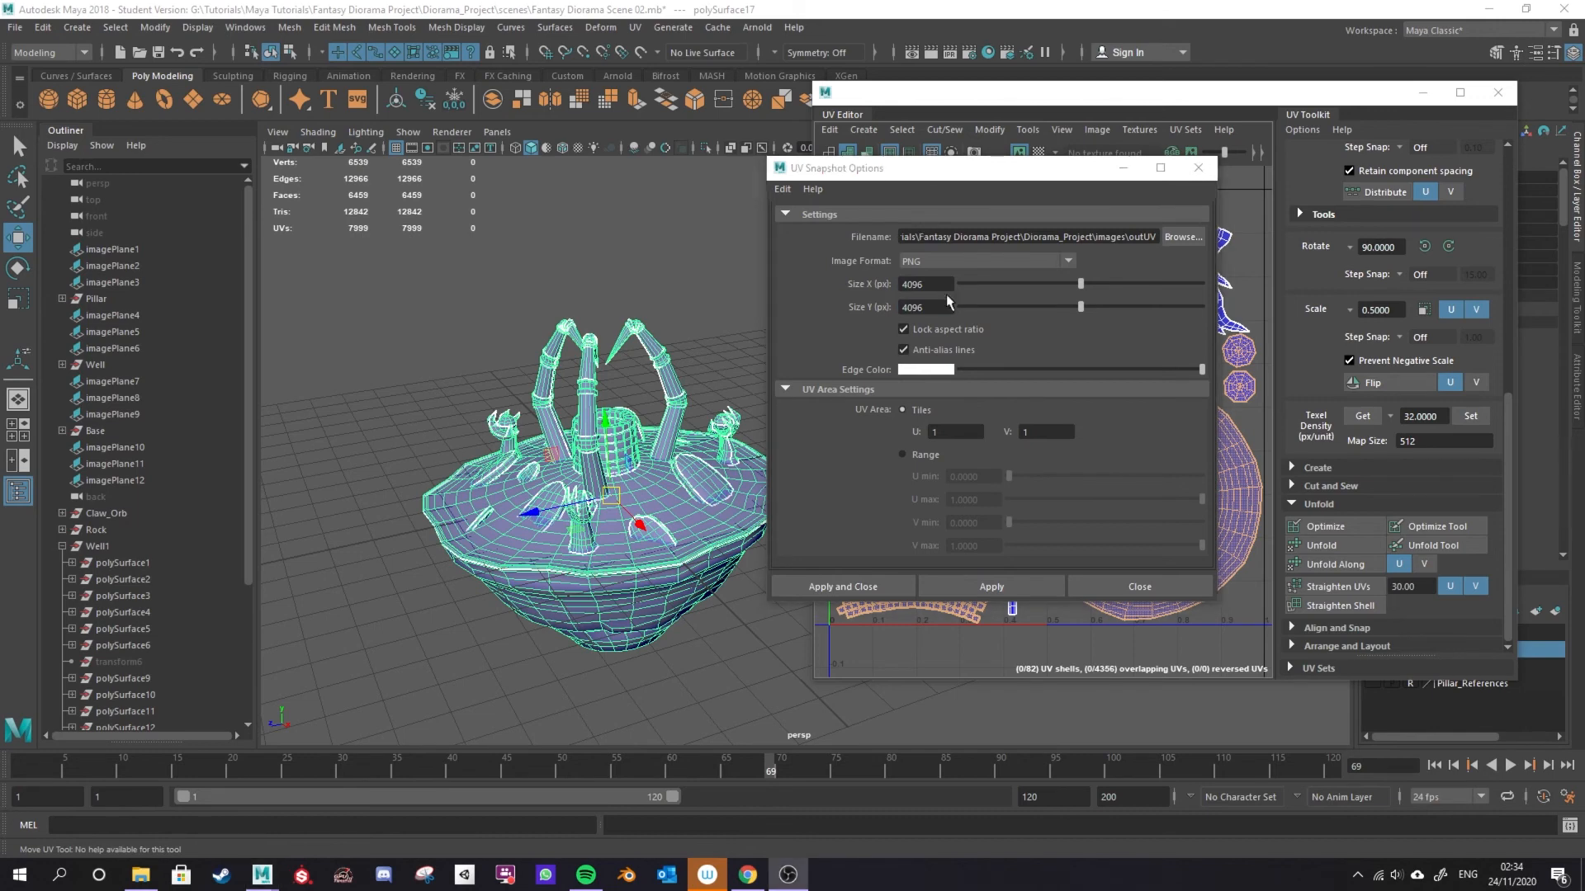
Try snapshot sizes of 256, 512 and 1024 px, and return the size to 4096 px.
{"action": "left_click_drag", "start_coordinate": [937, 285], "coordinate": [885, 285]}
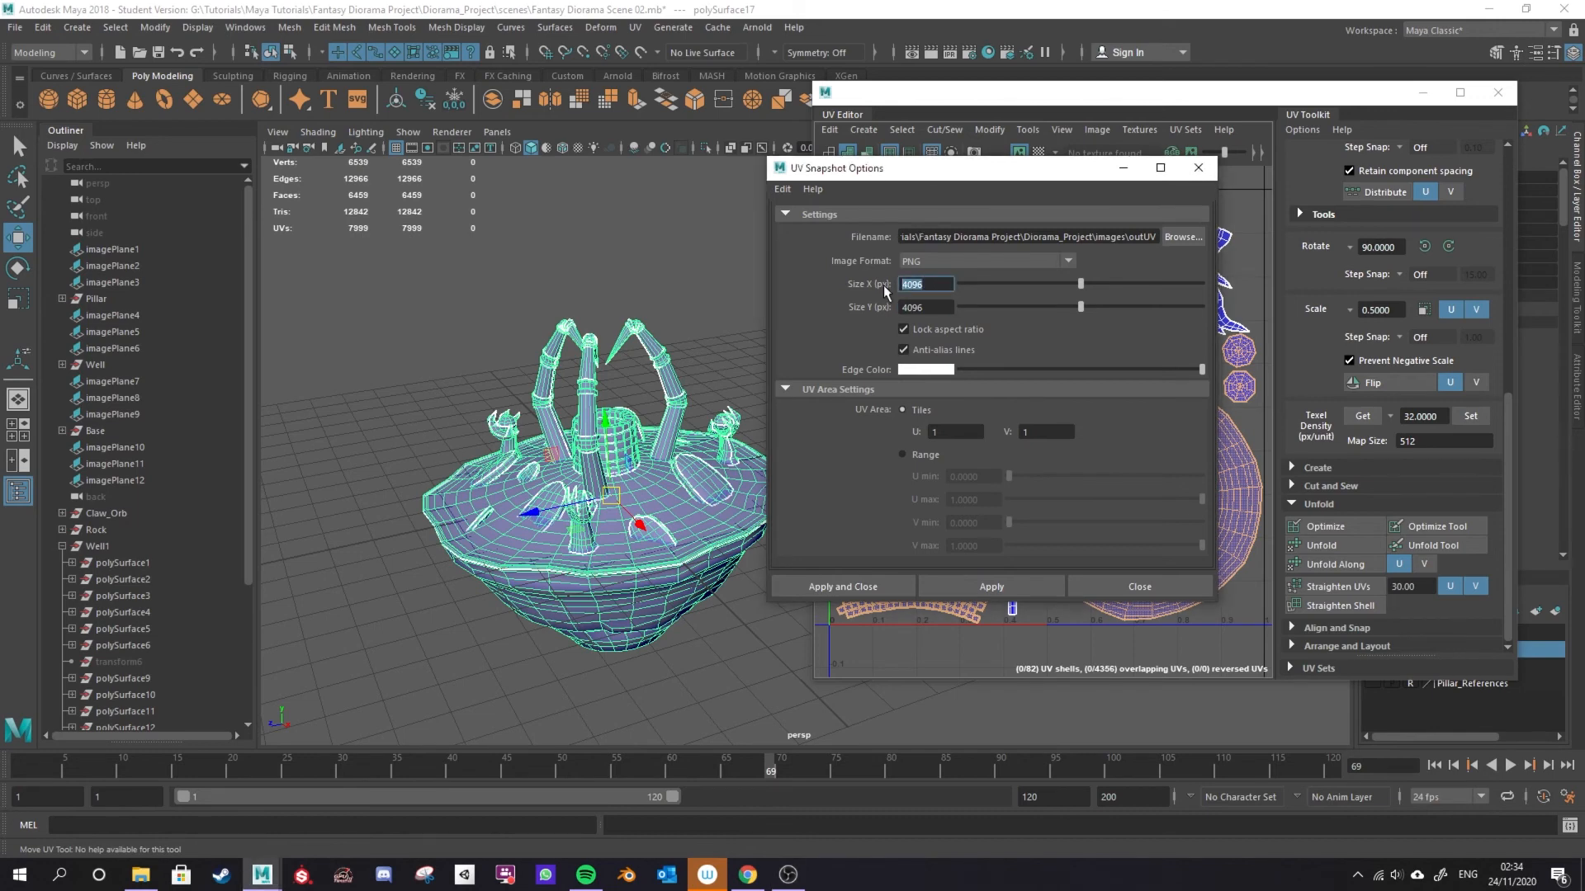
{"action": "type", "text": "256"}
{"action": "key", "text": "Return"}
{"action": "type", "text": "512"}
{"action": "key", "text": "Return"}
{"action": "type", "text": "1024"}
{"action": "key", "text": "Return"}
{"action": "key", "text": "Return"}
{"action": "type", "text": "4096"}
{"action": "key", "text": "Tab"}
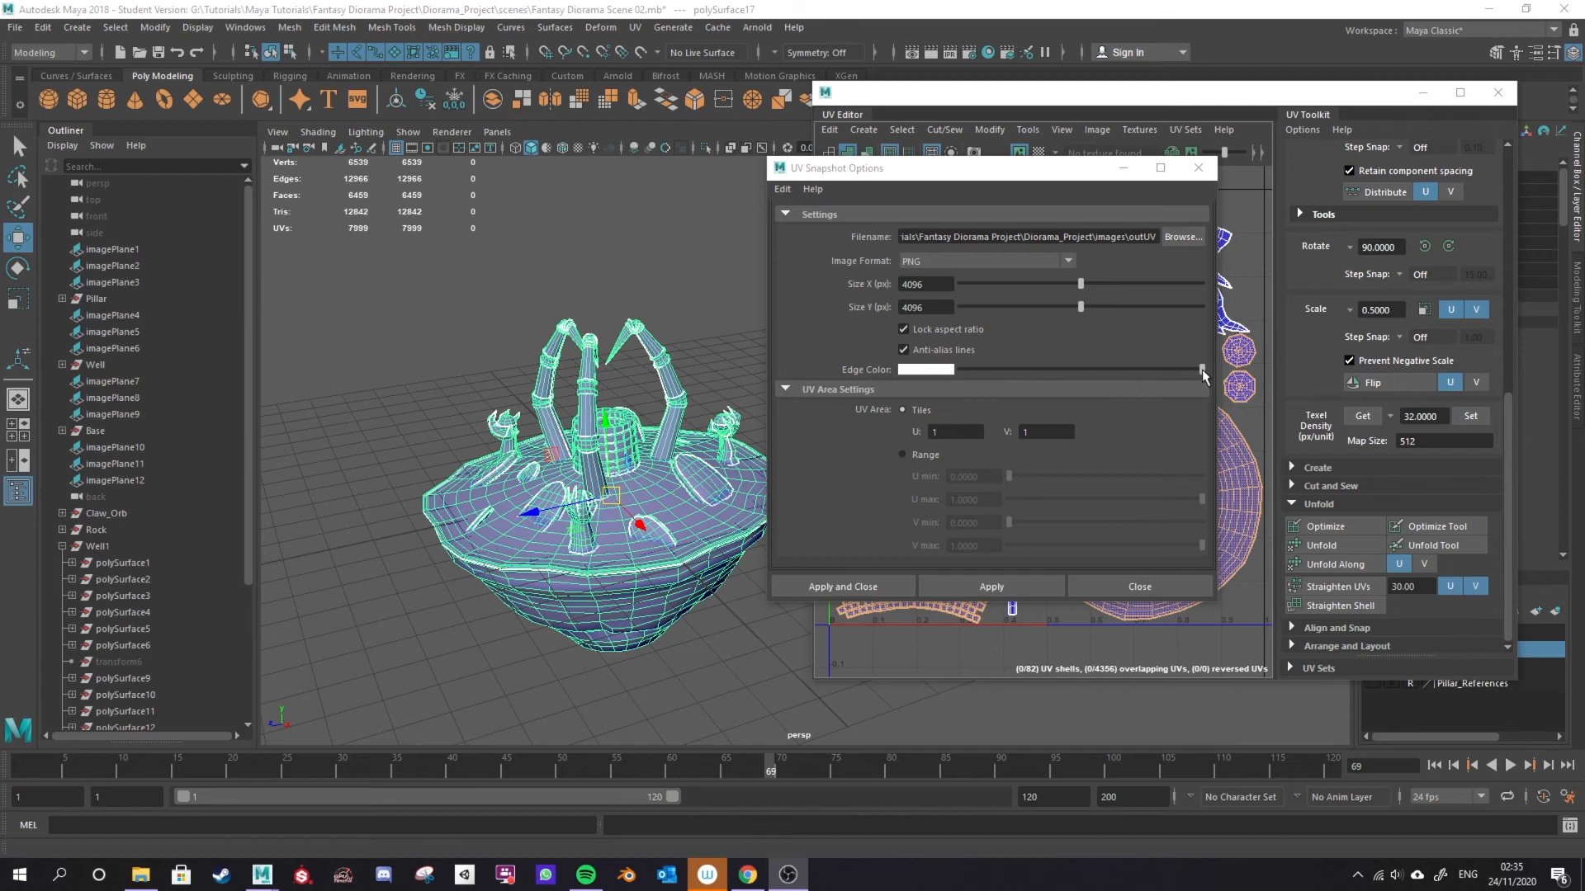
Set the snapshot's edge color to red and export the UV snapshot image.
{"action": "left_click_drag", "start_coordinate": [1202, 368], "coordinate": [963, 368]}
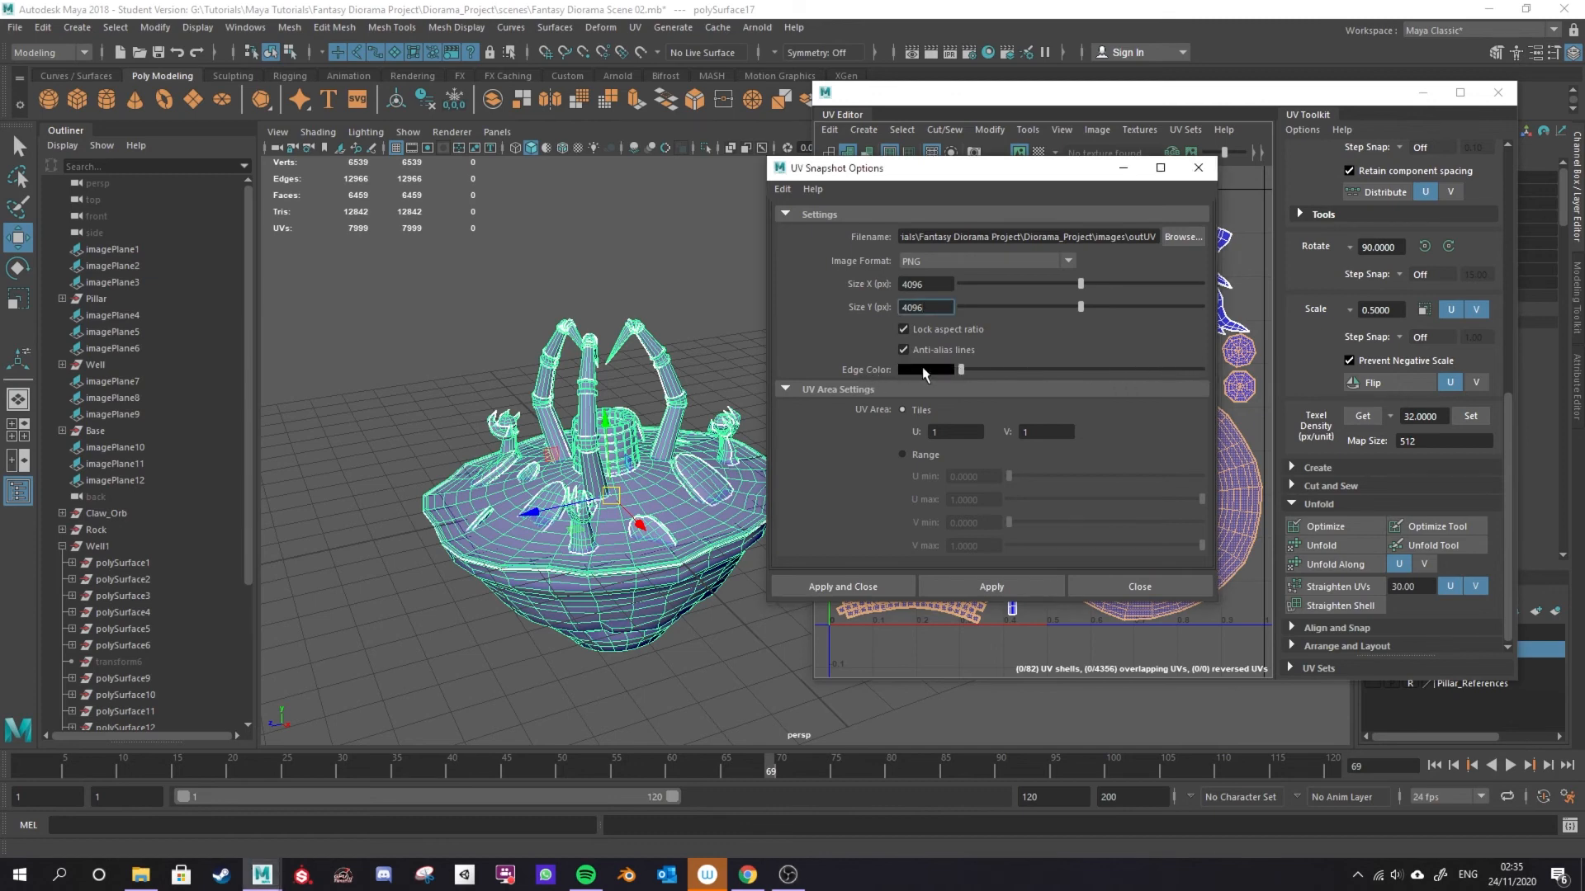
{"action": "left_click", "coordinate": [926, 372]}
{"action": "left_click", "coordinate": [929, 371]}
{"action": "left_click", "coordinate": [867, 330]}
{"action": "left_click", "coordinate": [988, 588]}
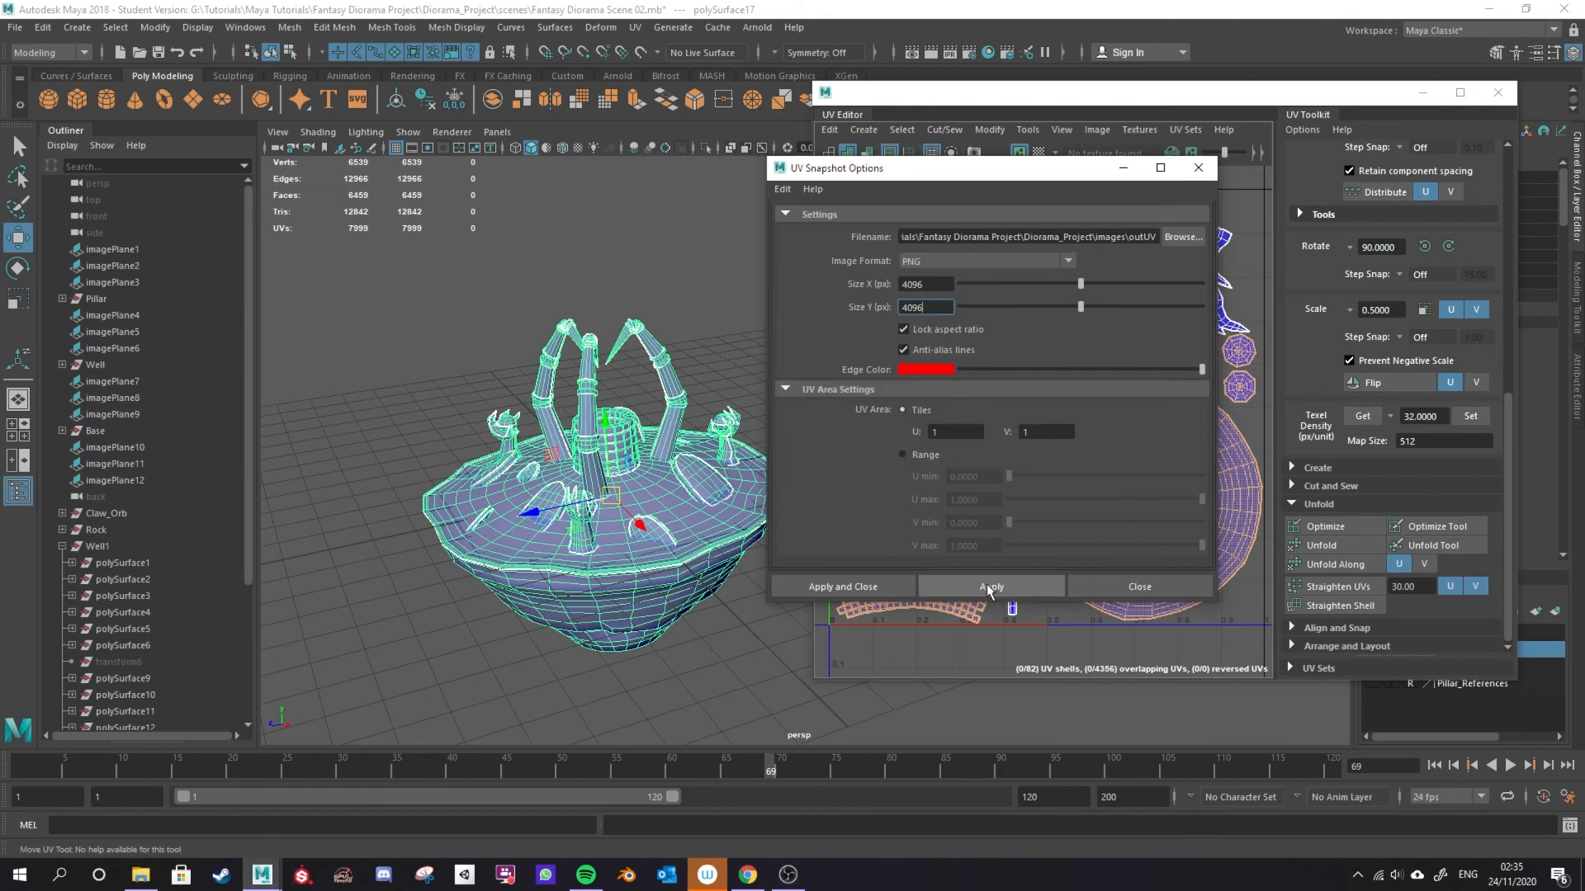
{"action": "left_click", "coordinate": [988, 586]}
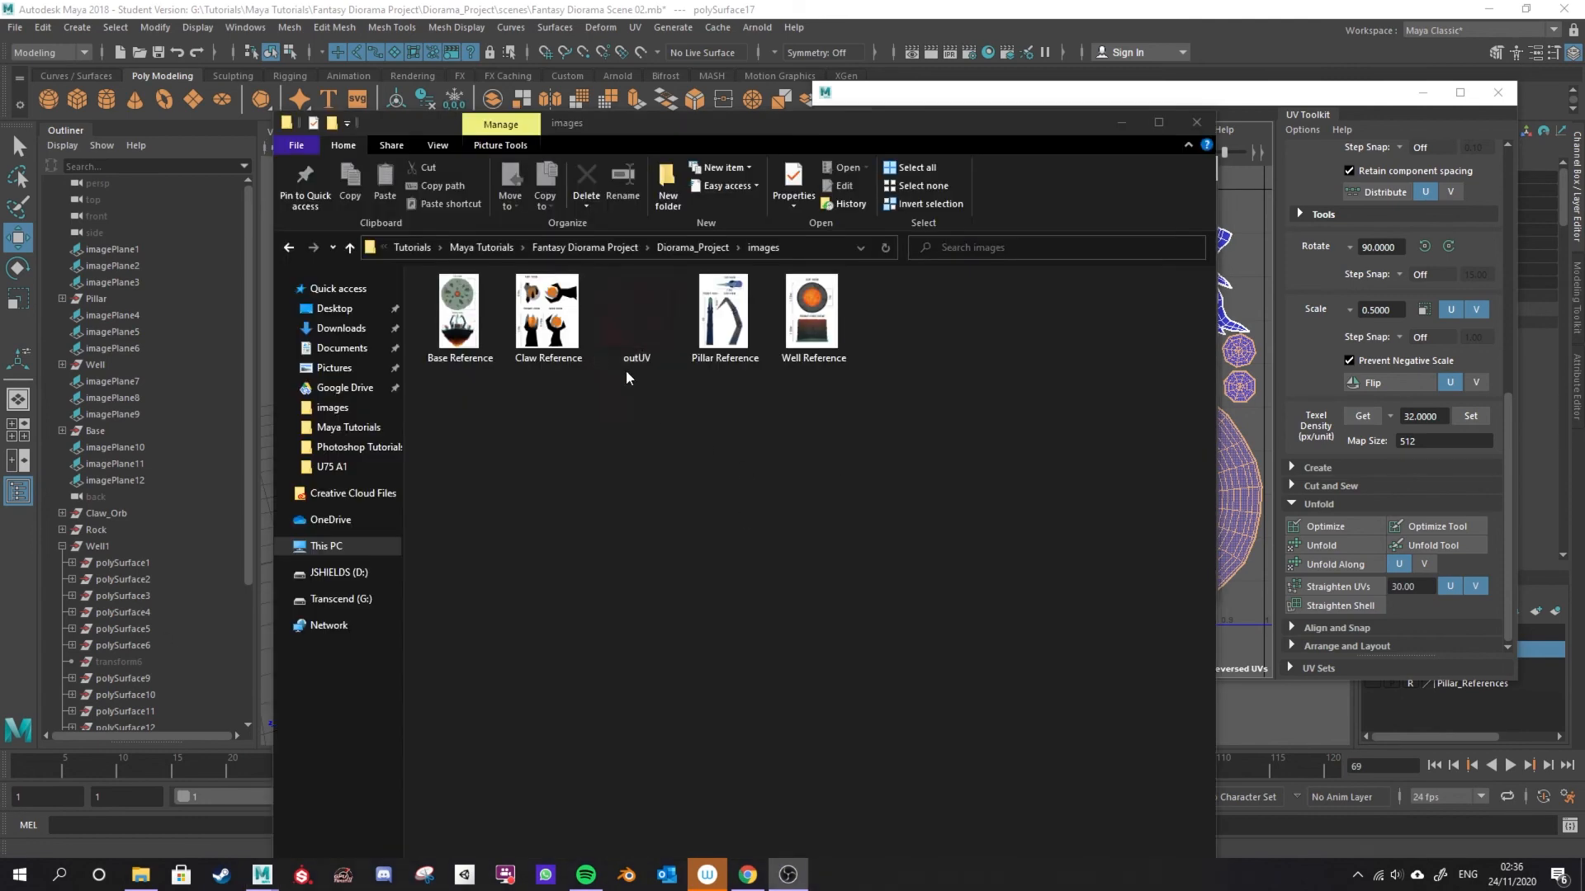
Switch to Photoshop with the exported UV snapshot opened as Diorama_UV.png and rename its layer to UV Map.
{"action": "left_click", "coordinate": [627, 330]}
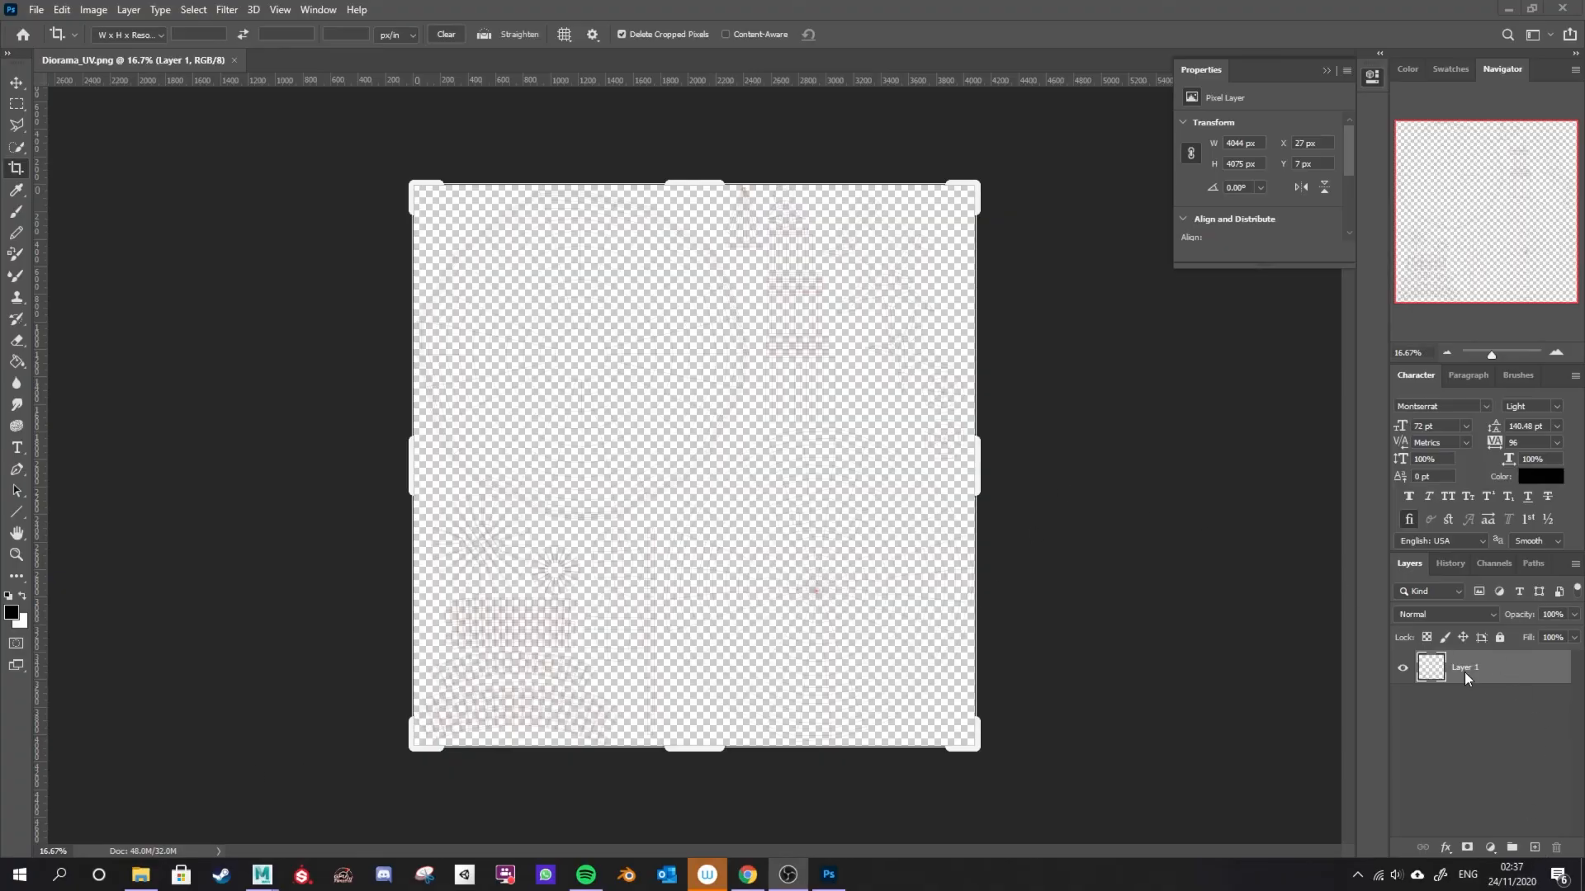
{"action": "double_click", "coordinate": [1465, 670]}
{"action": "type", "text": "UV Map"}
{"action": "key", "text": "Return"}
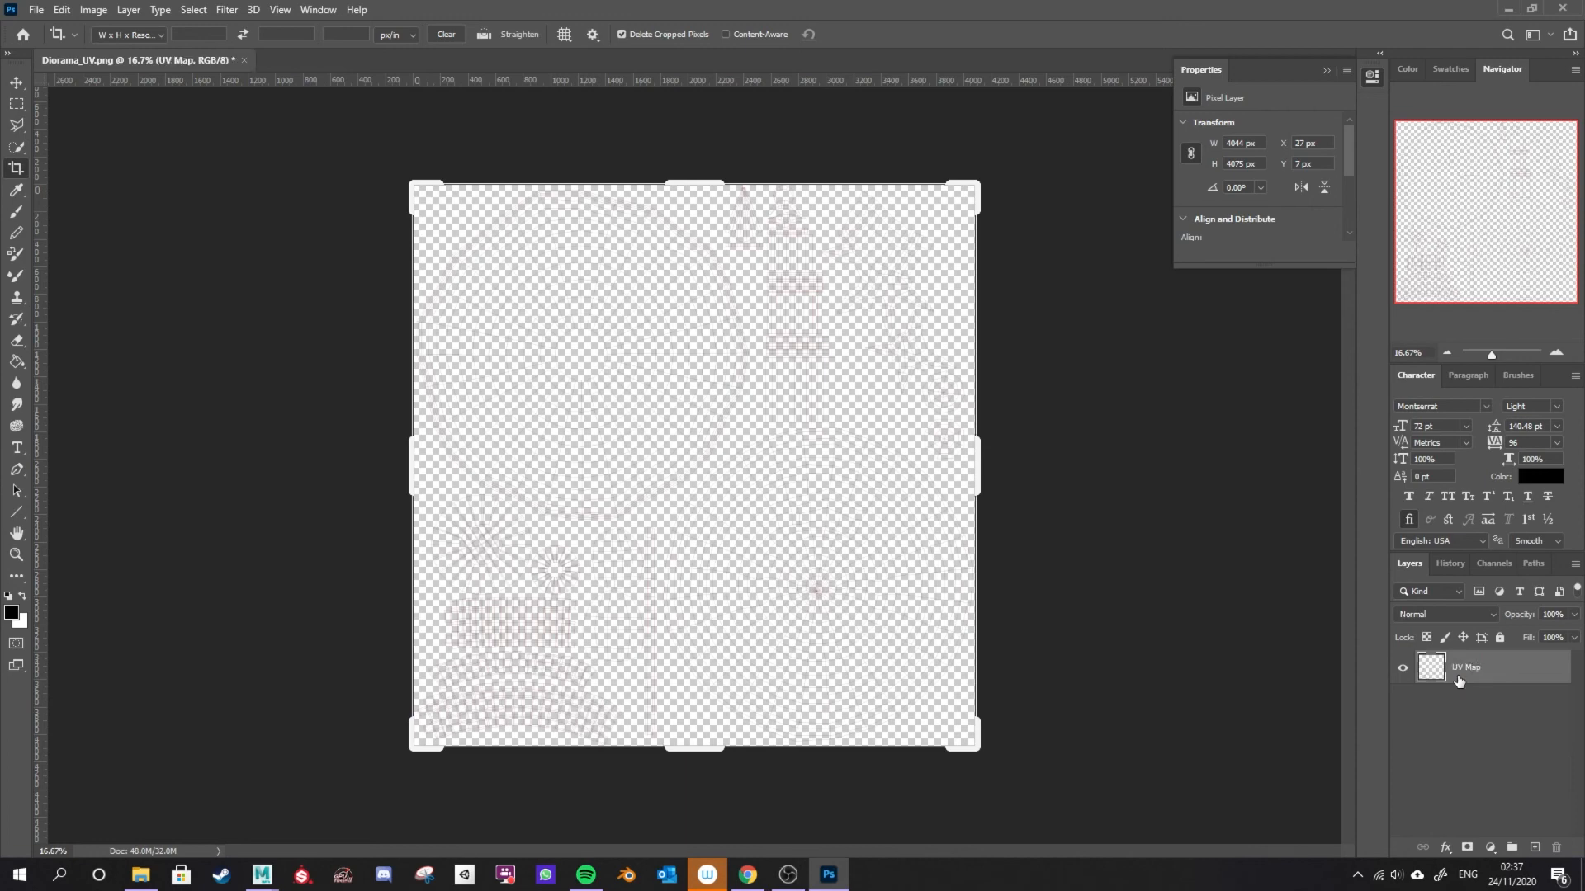
Add a new layer beneath the UV Map layer and name it Background.
{"action": "left_click", "coordinate": [1535, 846]}
{"action": "left_click_drag", "start_coordinate": [1499, 672], "coordinate": [1503, 720]}
{"action": "double_click", "coordinate": [1476, 703]}
{"action": "type", "text": "Background"}
{"action": "key", "text": "Return"}
Fill the Background layer with a mid grey using the Paint Bucket.
{"action": "key", "text": "g"}
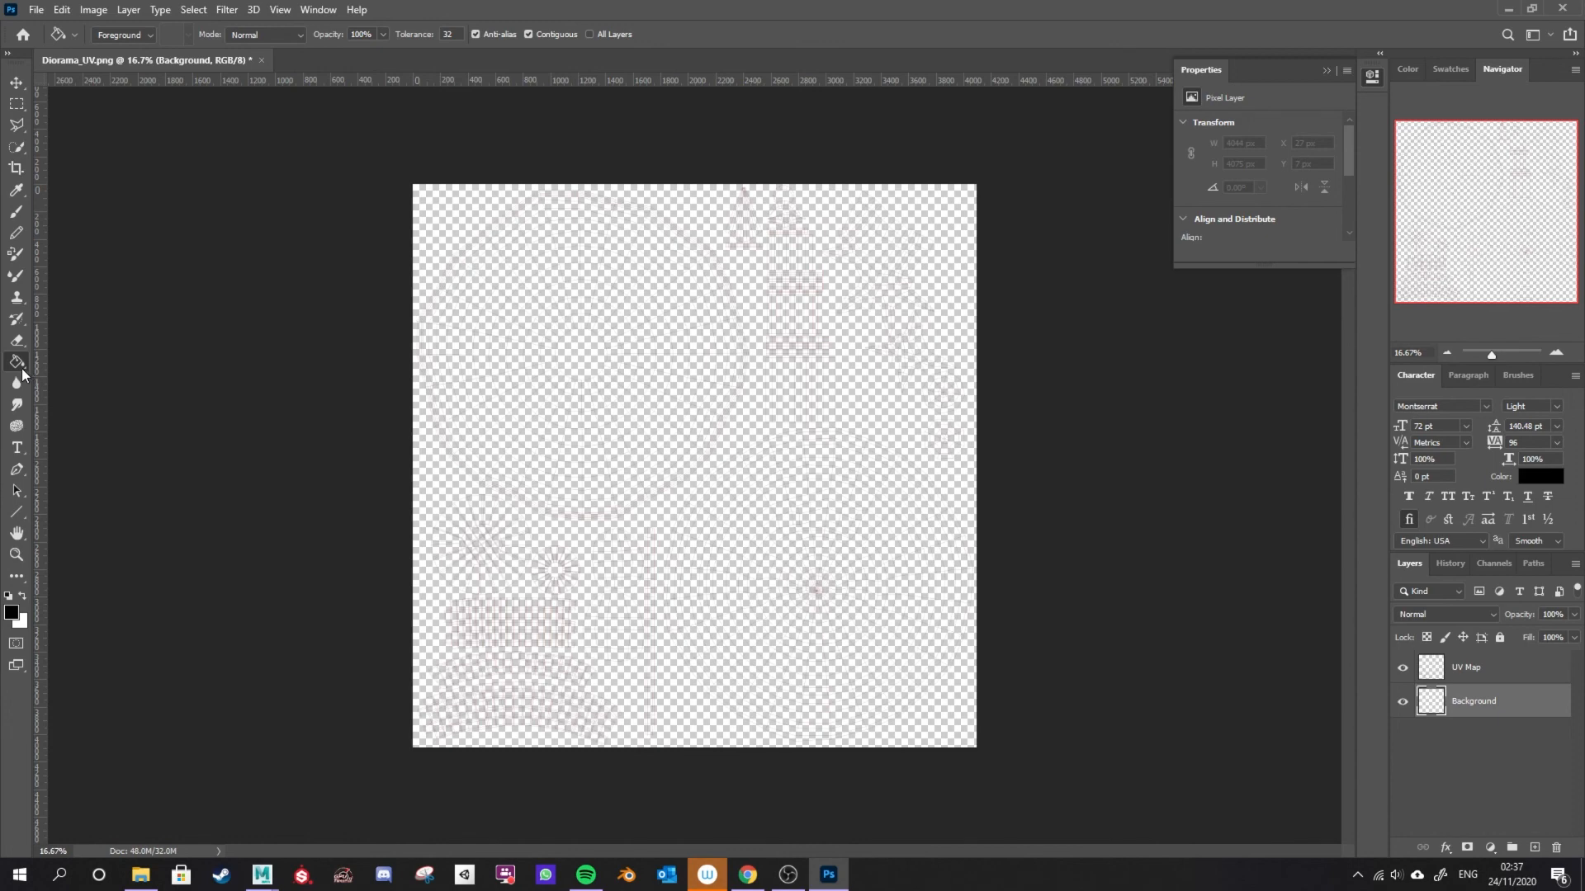
{"action": "left_click", "coordinate": [12, 611]}
{"action": "type", "text": "Bc4242"}
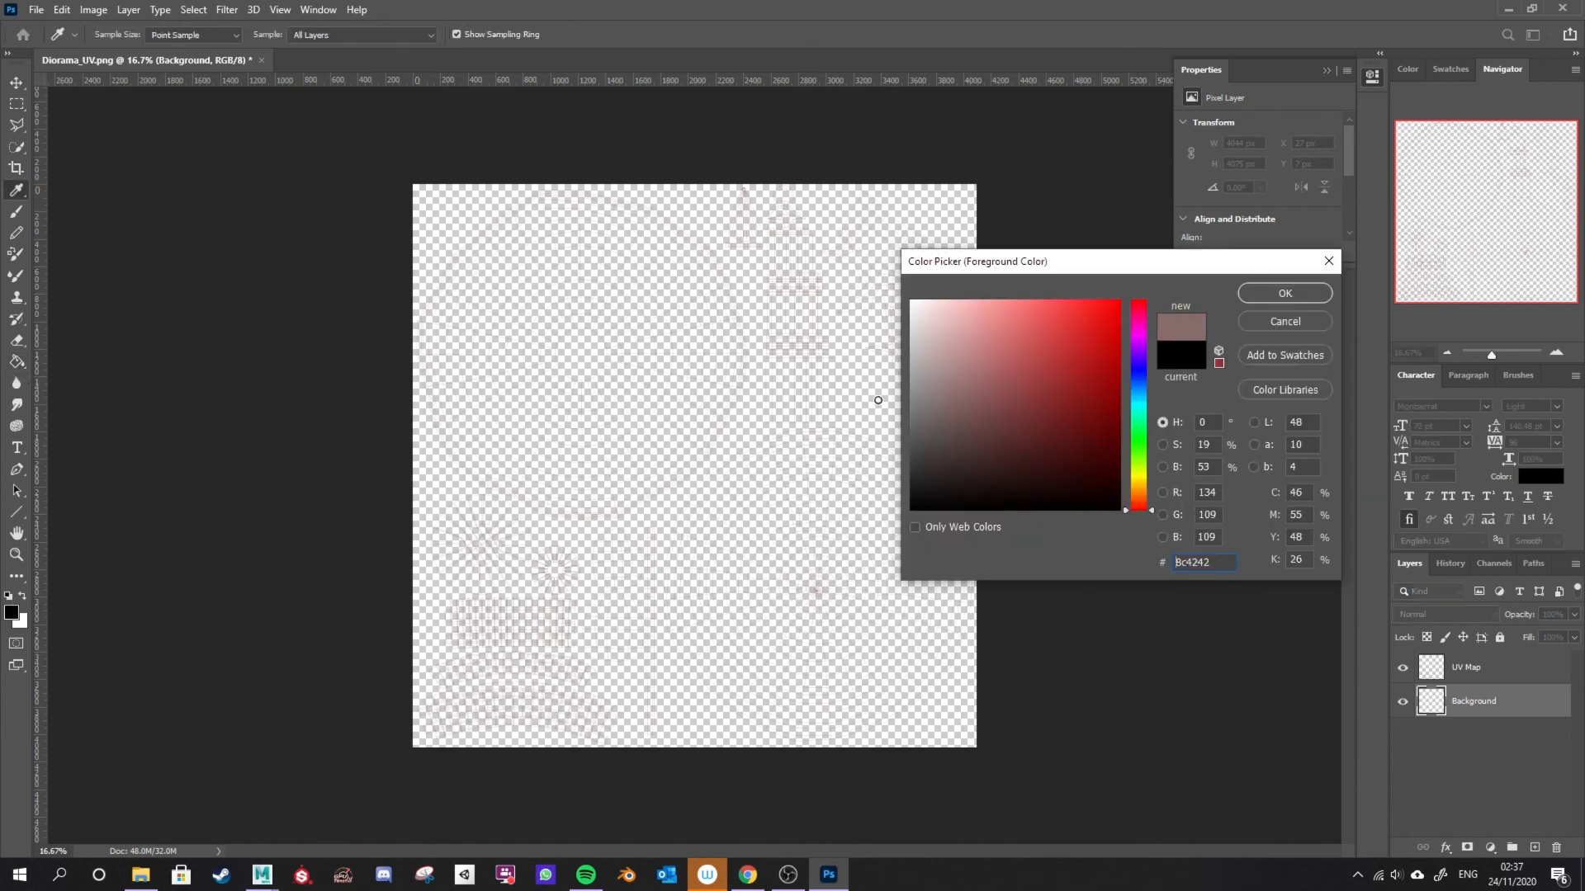
{"action": "left_click", "coordinate": [1263, 294]}
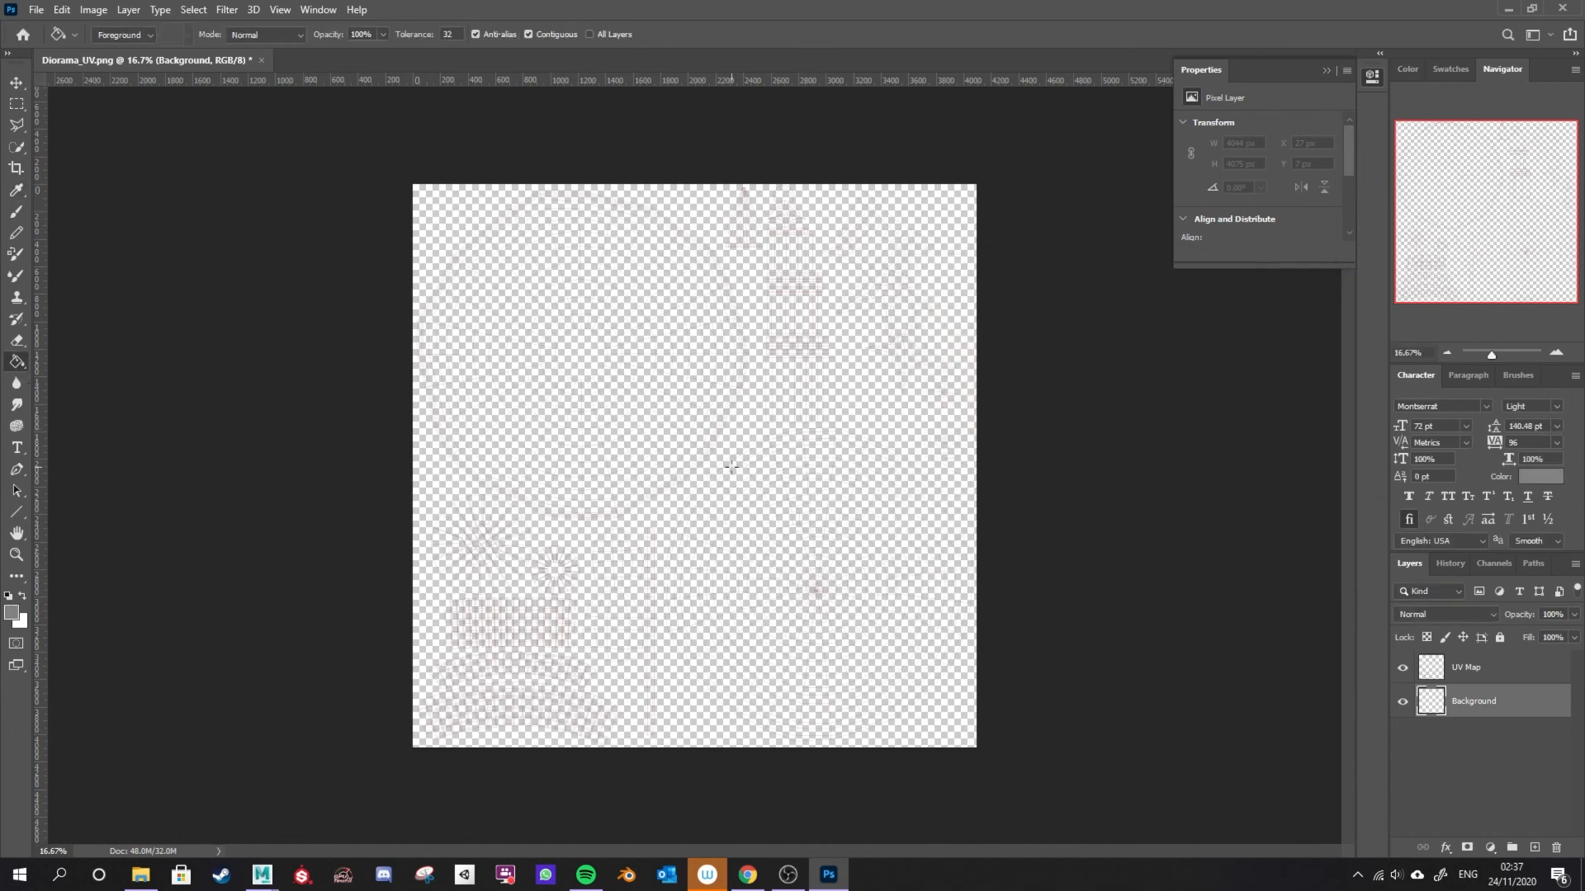
{"action": "left_click", "coordinate": [728, 485]}
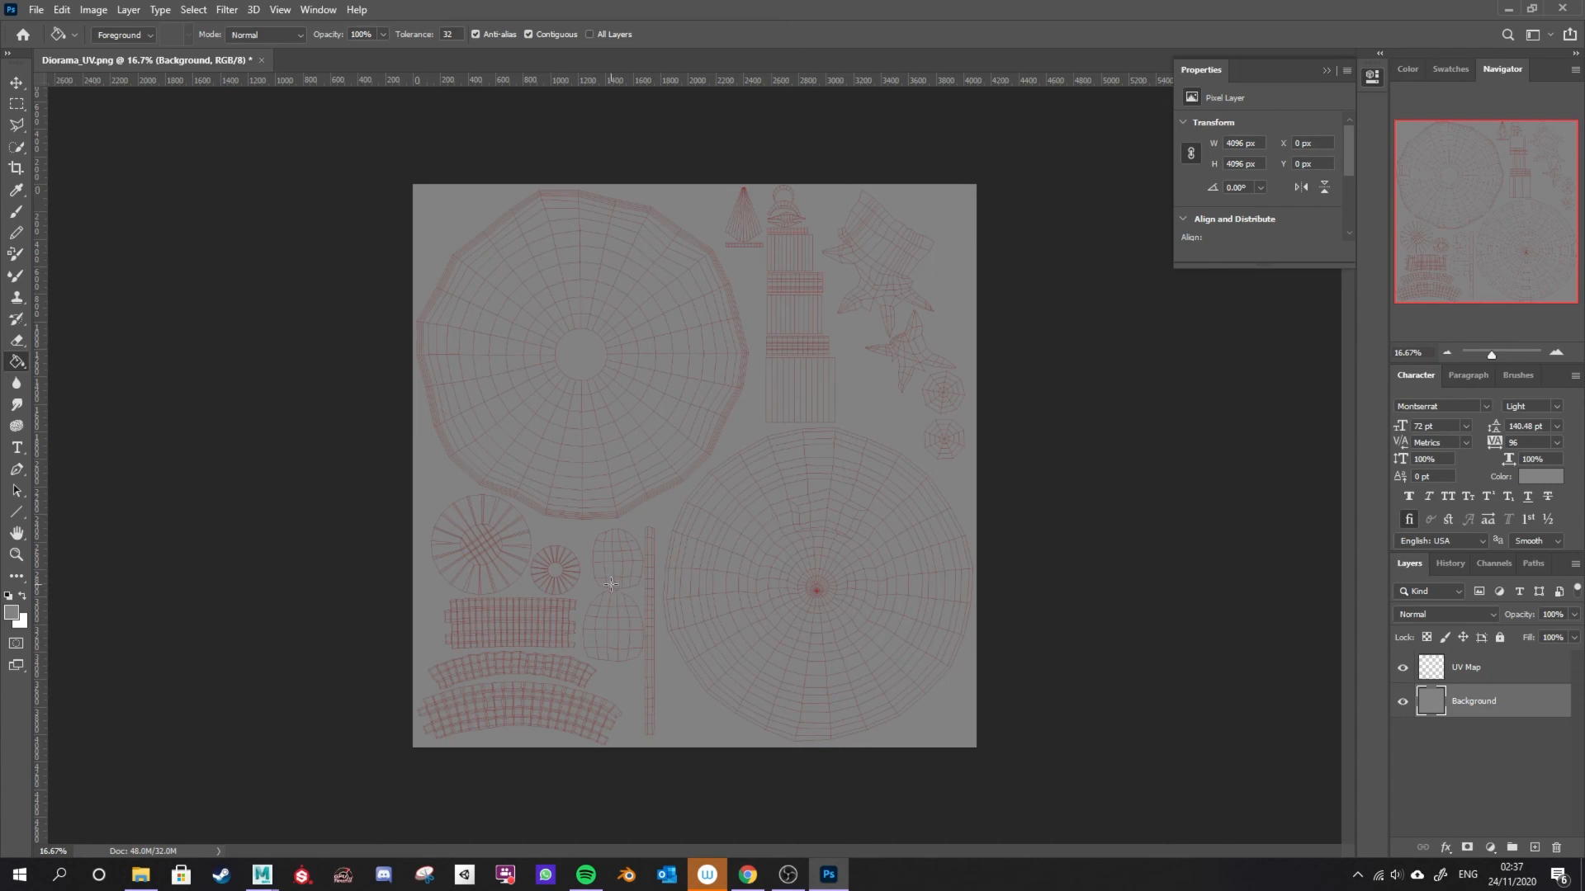
Duplicate the UV Map layer three times to darken the wireframe lines.
{"action": "scroll", "coordinate": [661, 502], "scroll_direction": "up", "scroll_amount": 2, "text": "alt"}
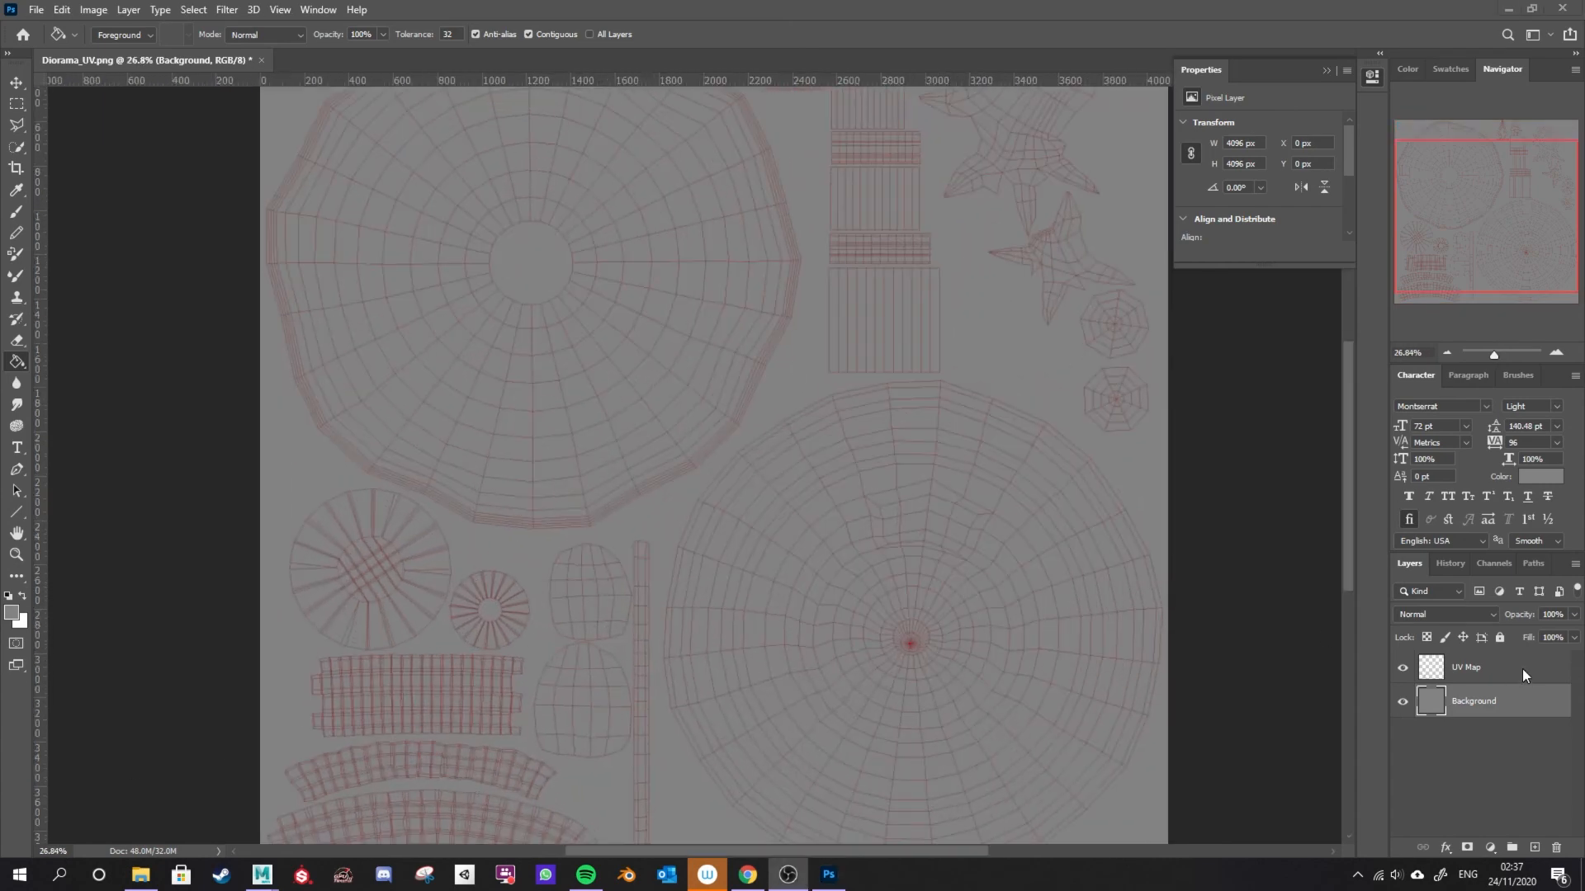
{"action": "left_click", "coordinate": [1496, 669]}
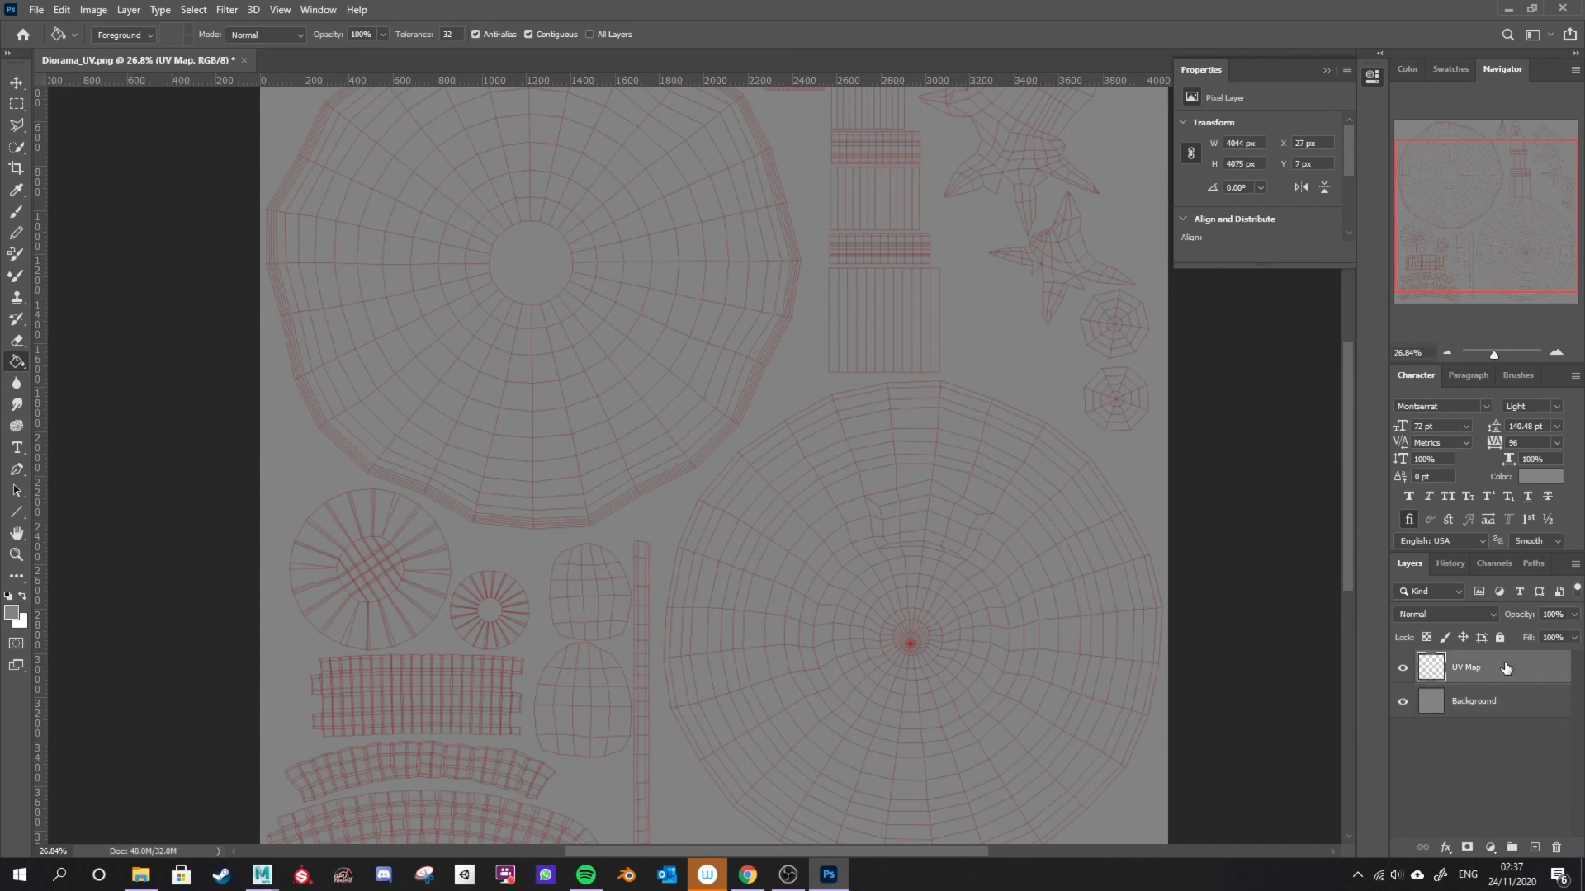
{"action": "key", "text": "ctrl+j"}
{"action": "key", "text": "ctrl+j"}
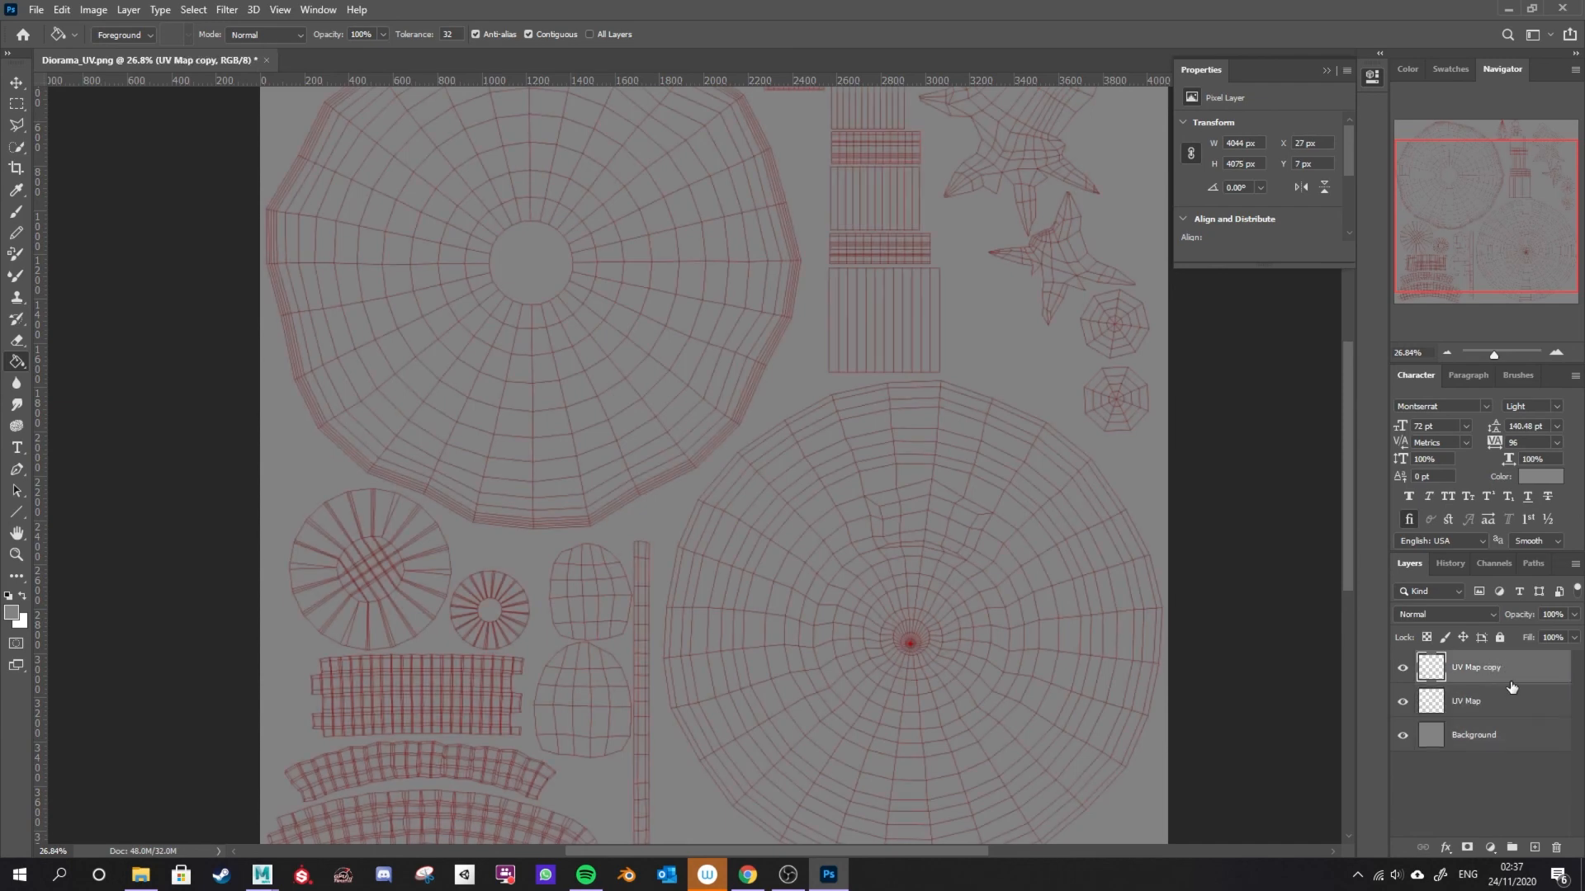
{"action": "key", "text": "ctrl+j"}
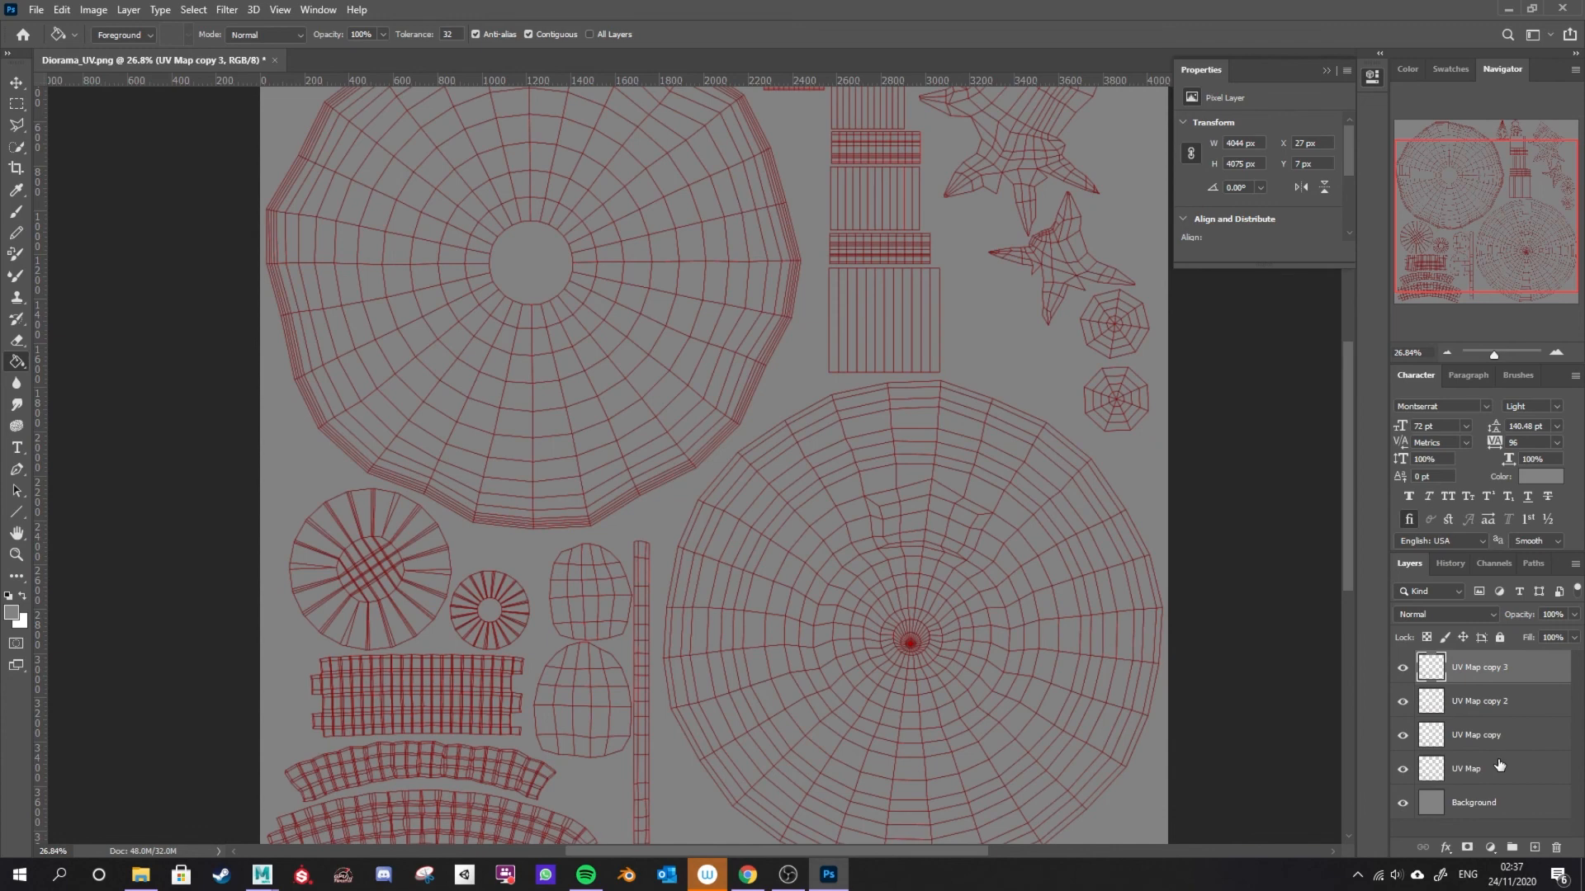
Merge the UV Map layer and its three copies into one layer, and toggle its visibility to check the wireframe.
{"action": "left_click", "coordinate": [1496, 767]}
{"action": "left_click", "coordinate": [1506, 670], "text": "shift"}
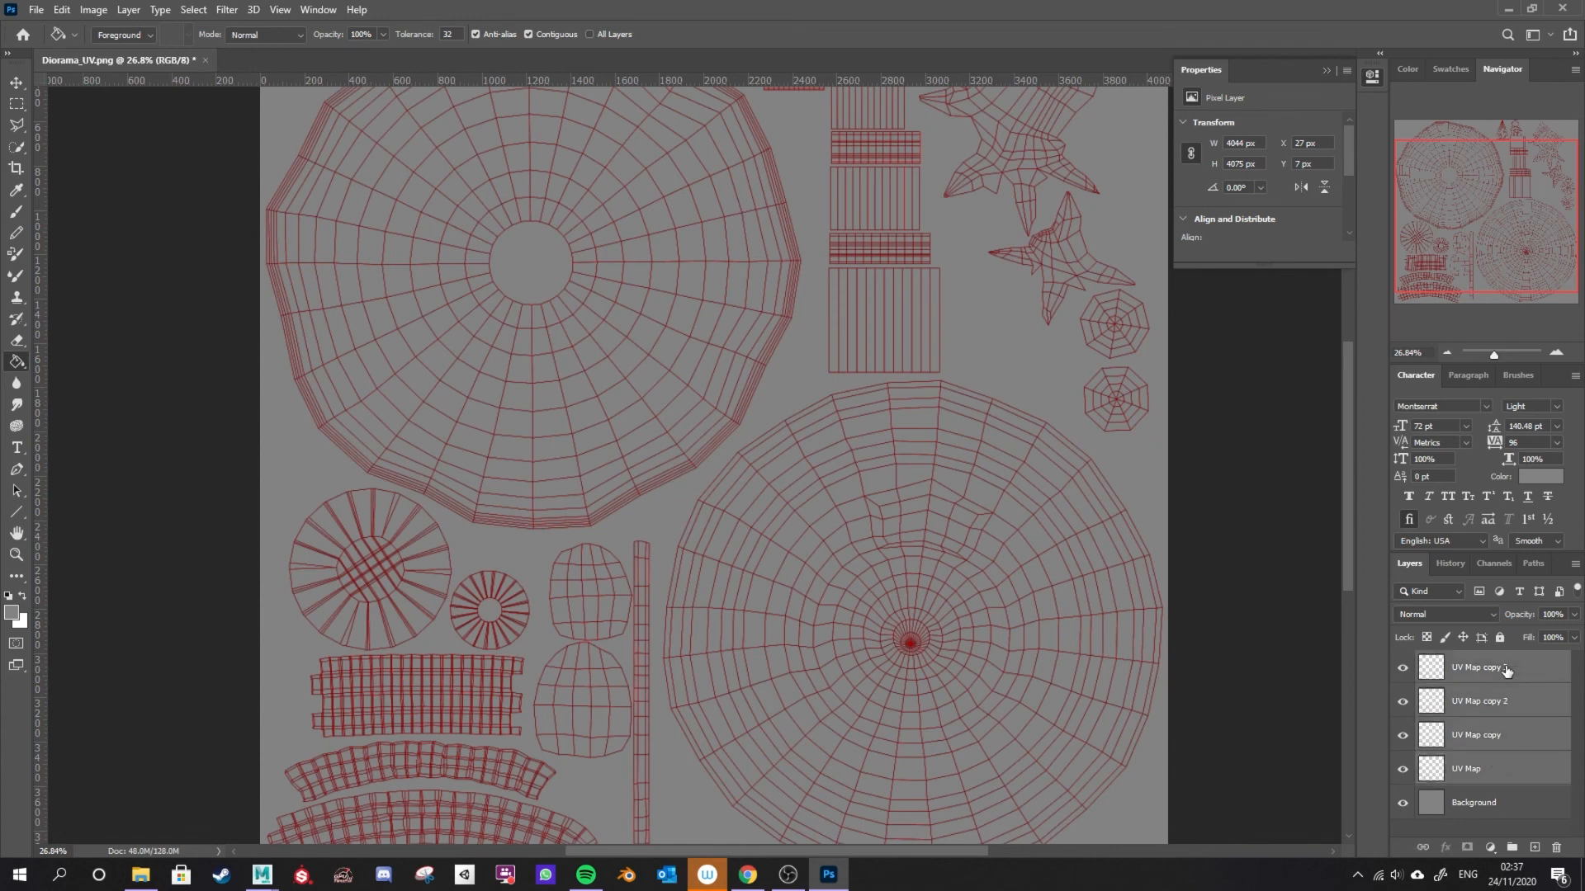
{"action": "key", "text": "ctrl+e"}
{"action": "left_click", "coordinate": [1403, 669]}
{"action": "left_click", "coordinate": [1404, 669]}
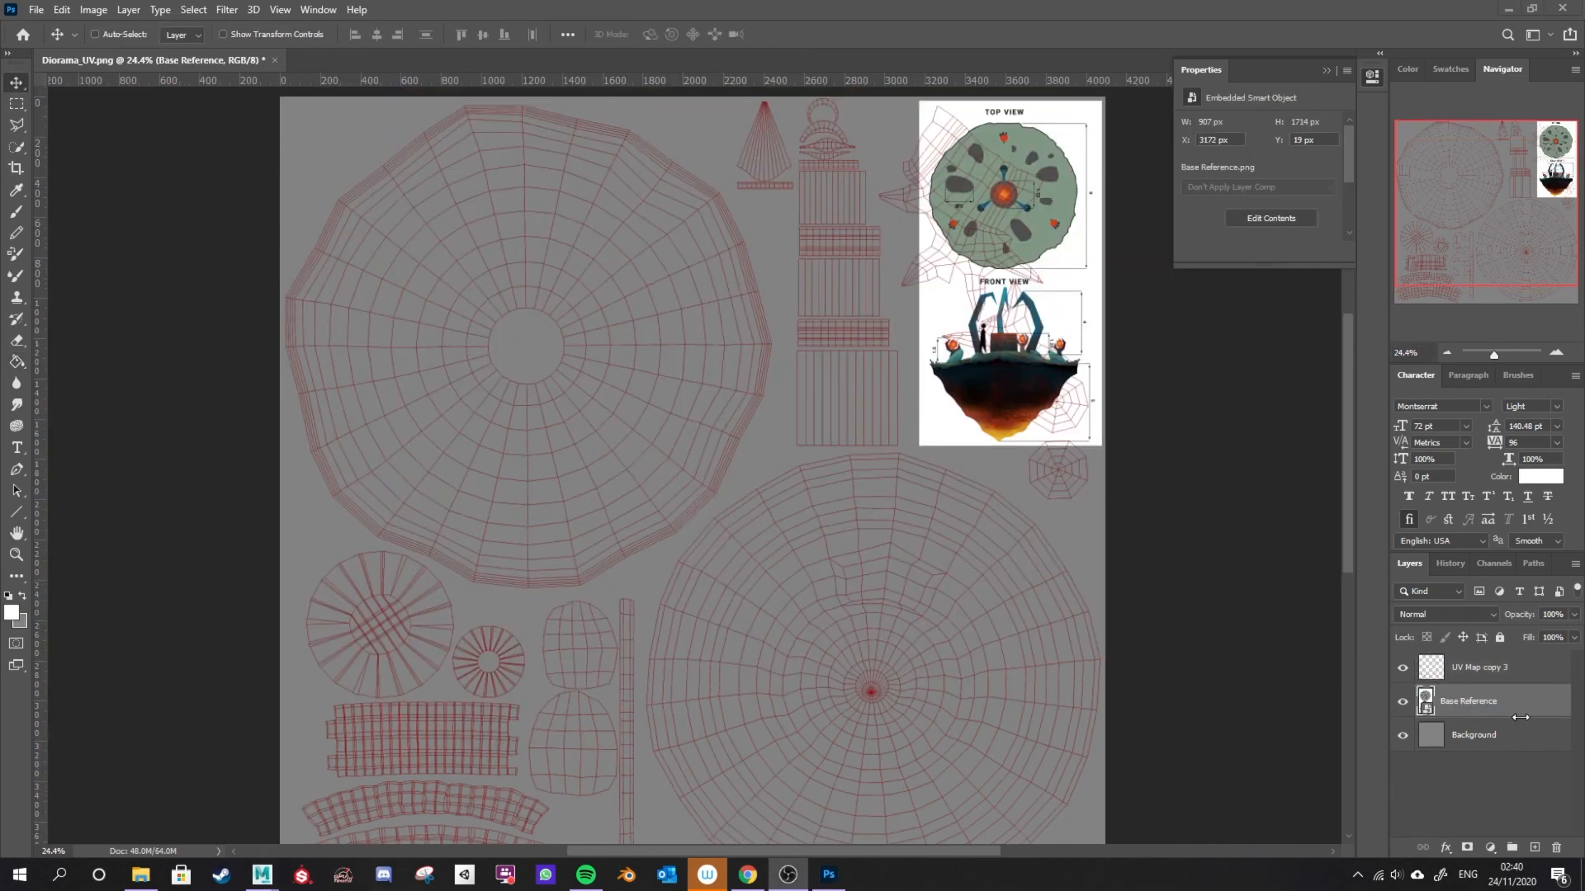
Lock the Base Reference layer completely and toggle its visibility to check it.
{"action": "left_click", "coordinate": [1501, 637]}
{"action": "left_click", "coordinate": [1401, 702]}
{"action": "left_click", "coordinate": [1402, 702]}
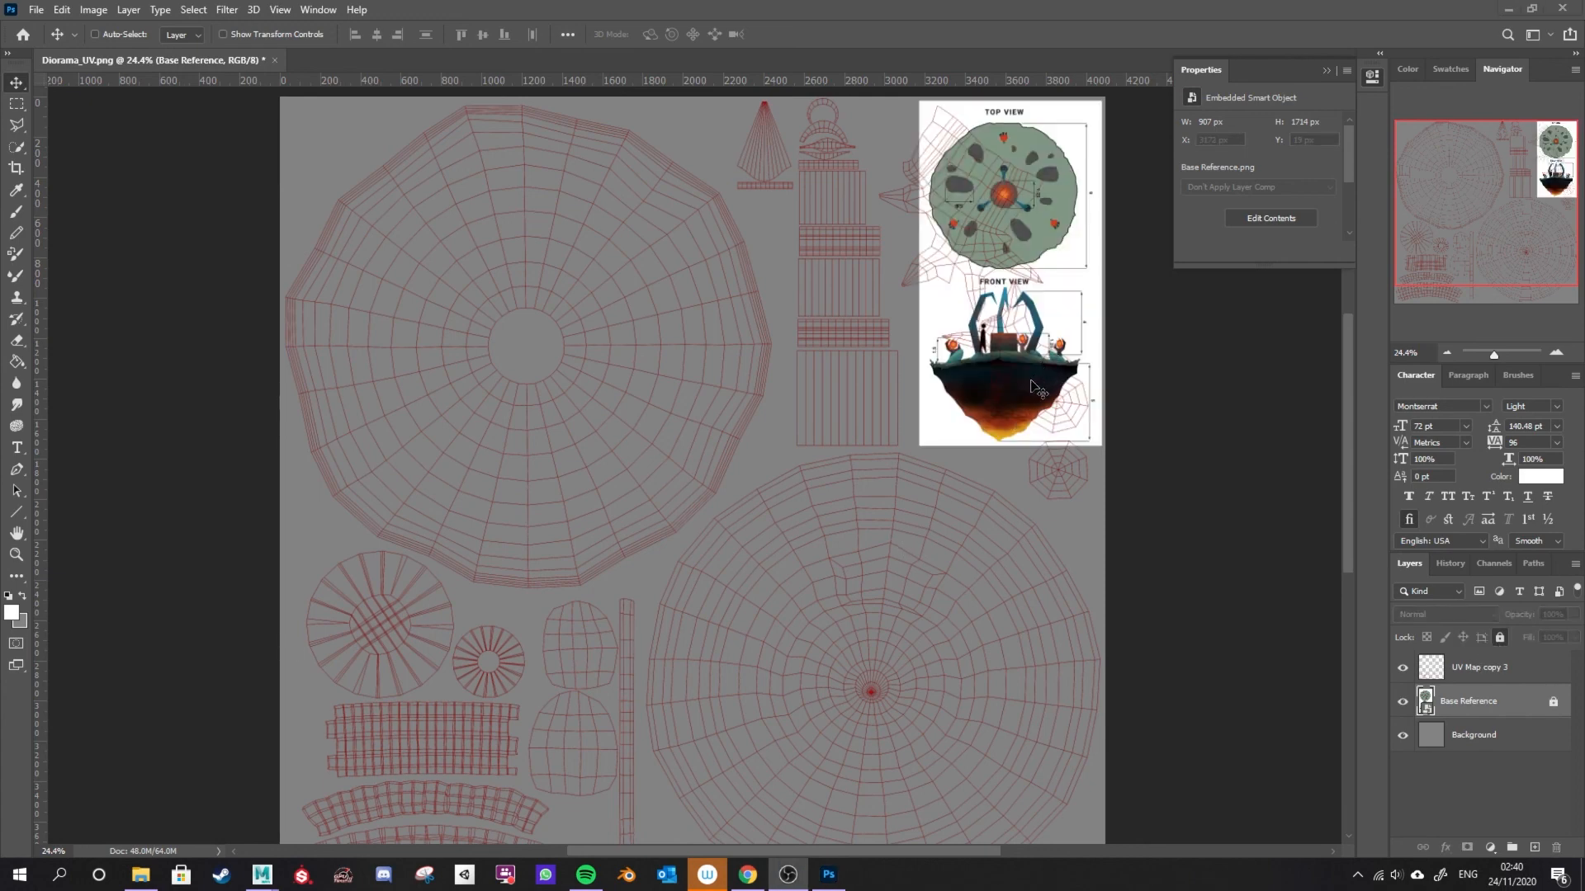
Add a new layer named Paint above the Base Reference layer and make it active.
{"action": "left_click", "coordinate": [1534, 847]}
{"action": "double_click", "coordinate": [1458, 702]}
{"action": "key", "text": "BackSpace"}
{"action": "type", "text": "Paint"}
{"action": "key", "text": "Return"}
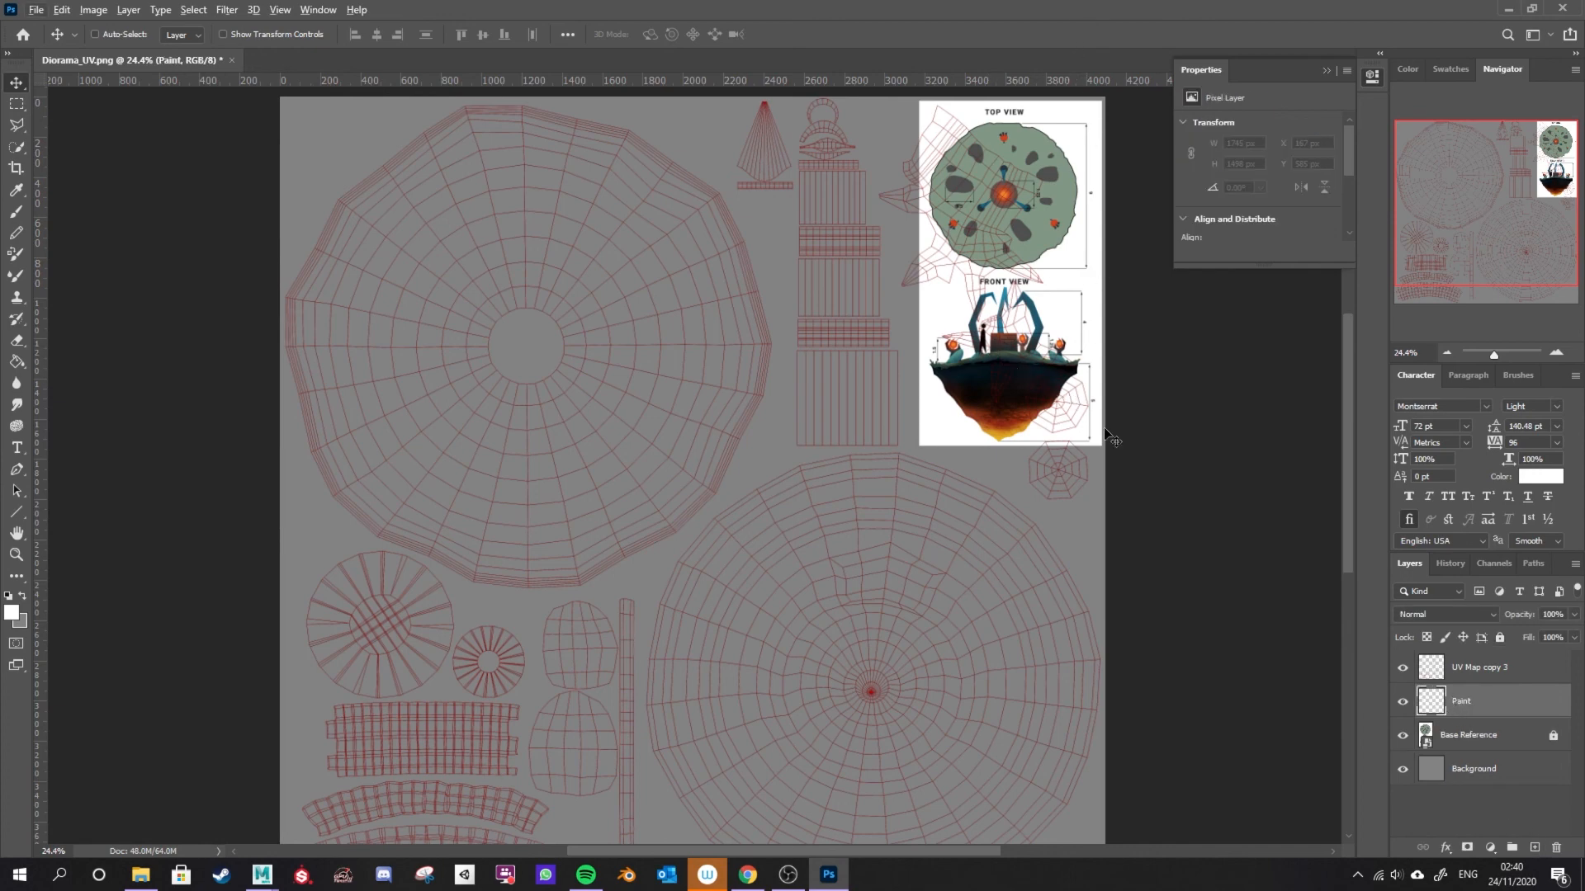
{"action": "left_click", "coordinate": [1484, 739]}
{"action": "left_click", "coordinate": [1480, 705]}
Sample the orange of the reference's claw orb and brush it over the two small round shells on the Paint layer.
{"action": "key", "text": "b"}
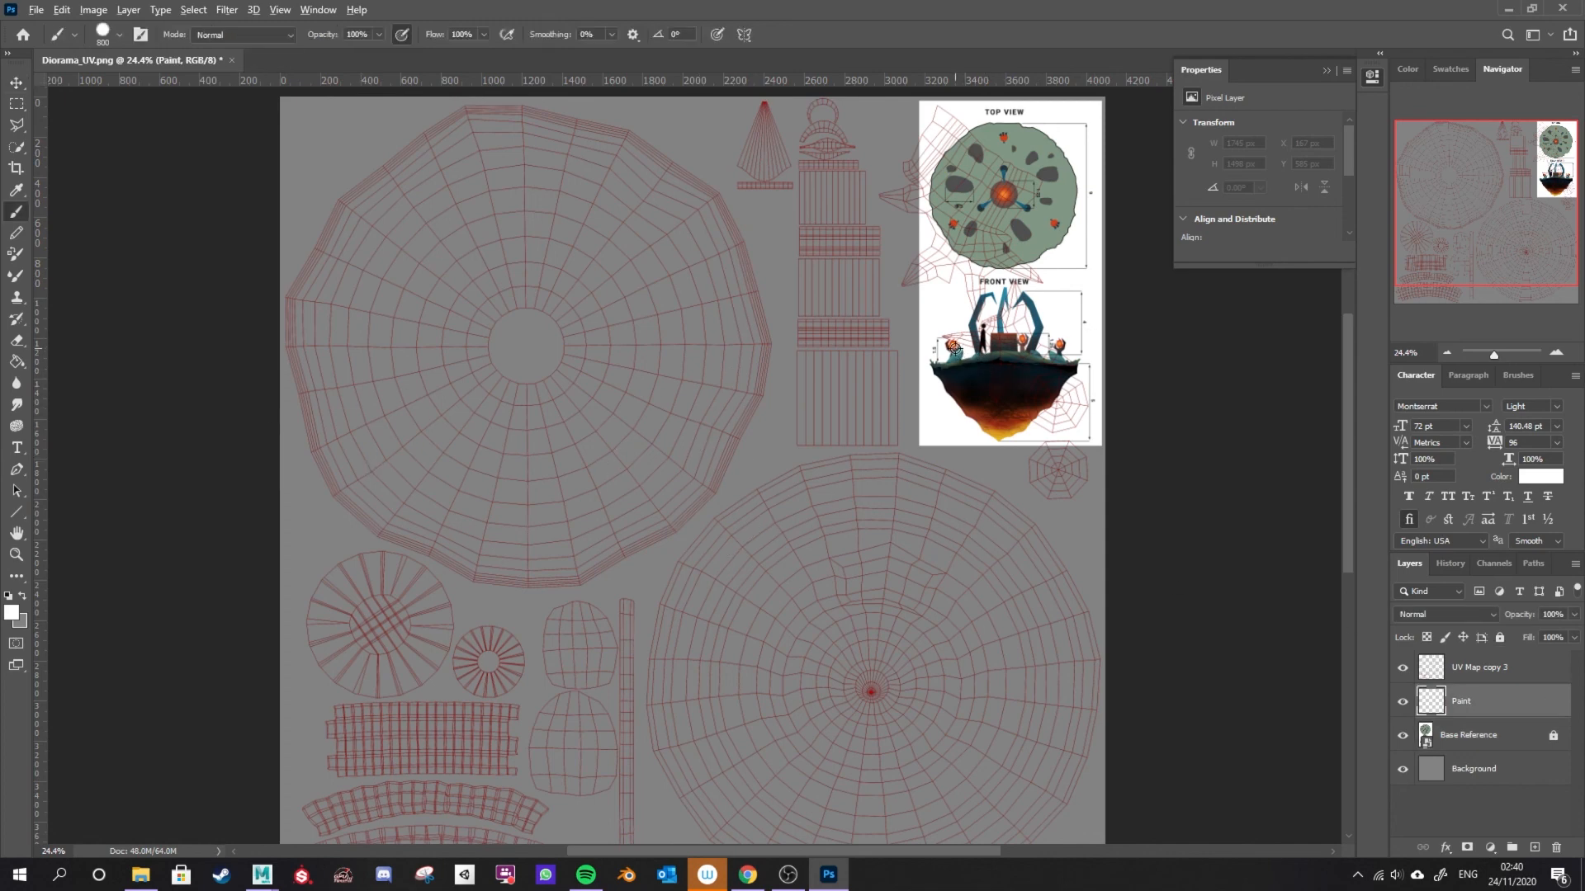
{"action": "left_click", "coordinate": [953, 346], "text": "alt"}
{"action": "left_click", "coordinate": [1034, 469]}
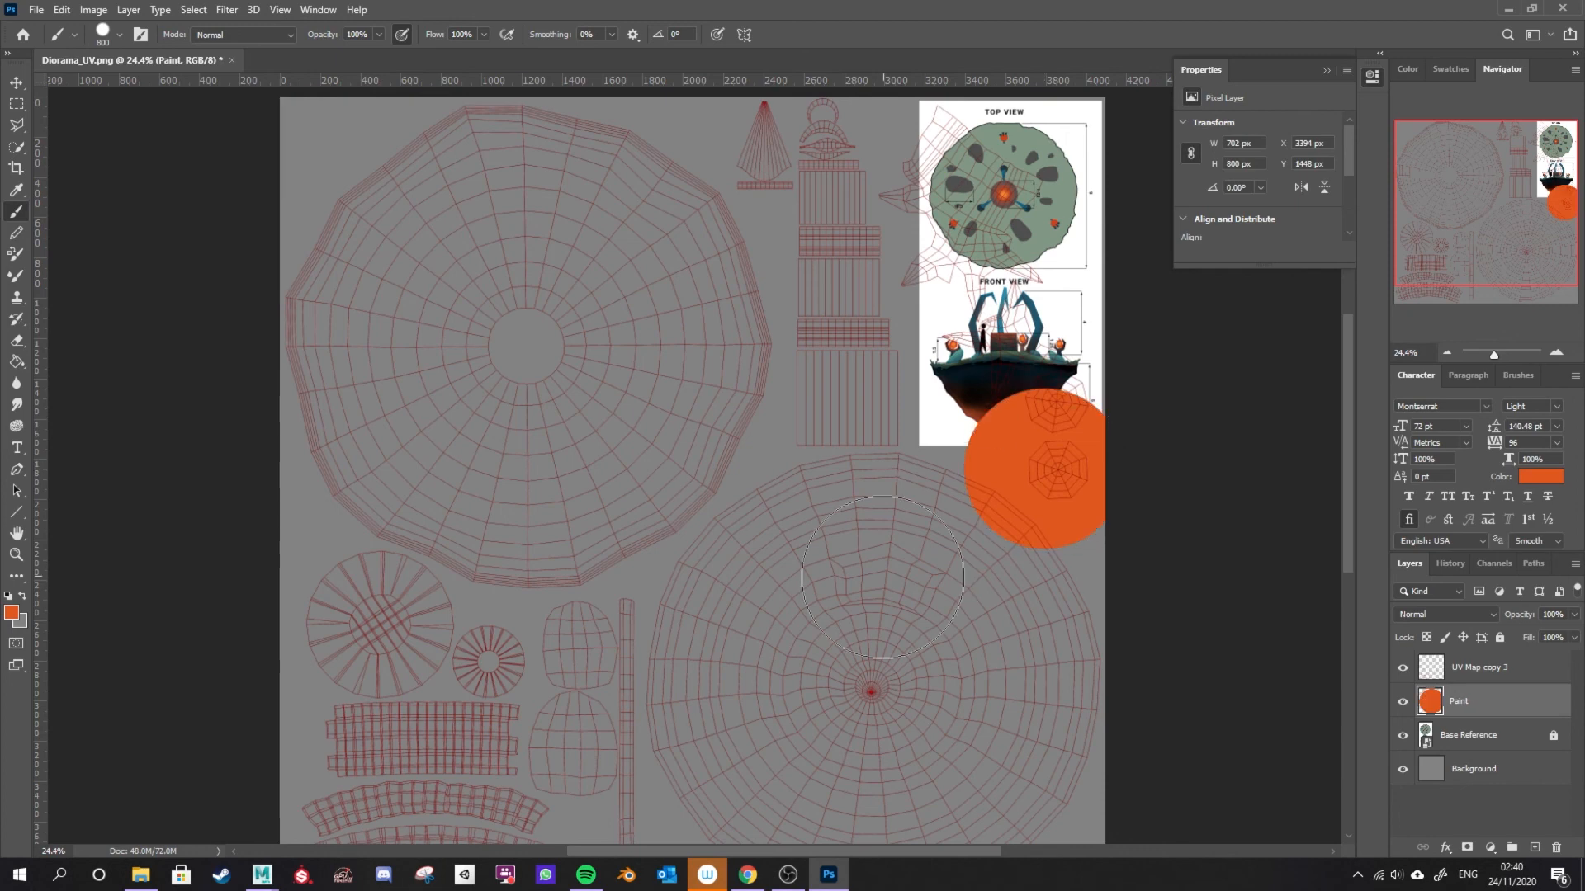
Brush the large upper round shell with the reference's dark teal and the large lower round shell with the rock's near-black navy.
{"action": "left_click", "coordinate": [986, 357], "text": "alt"}
{"action": "mouse_move", "coordinate": [613, 343]}
{"action": "left_mouse_down"}
{"action": "mouse_move", "coordinate": [566, 308]}
{"action": "mouse_move", "coordinate": [524, 502]}
{"action": "mouse_move", "coordinate": [471, 495]}
{"action": "mouse_move", "coordinate": [622, 208]}
{"action": "mouse_move", "coordinate": [488, 496]}
{"action": "mouse_move", "coordinate": [741, 328]}
{"action": "left_mouse_up"}
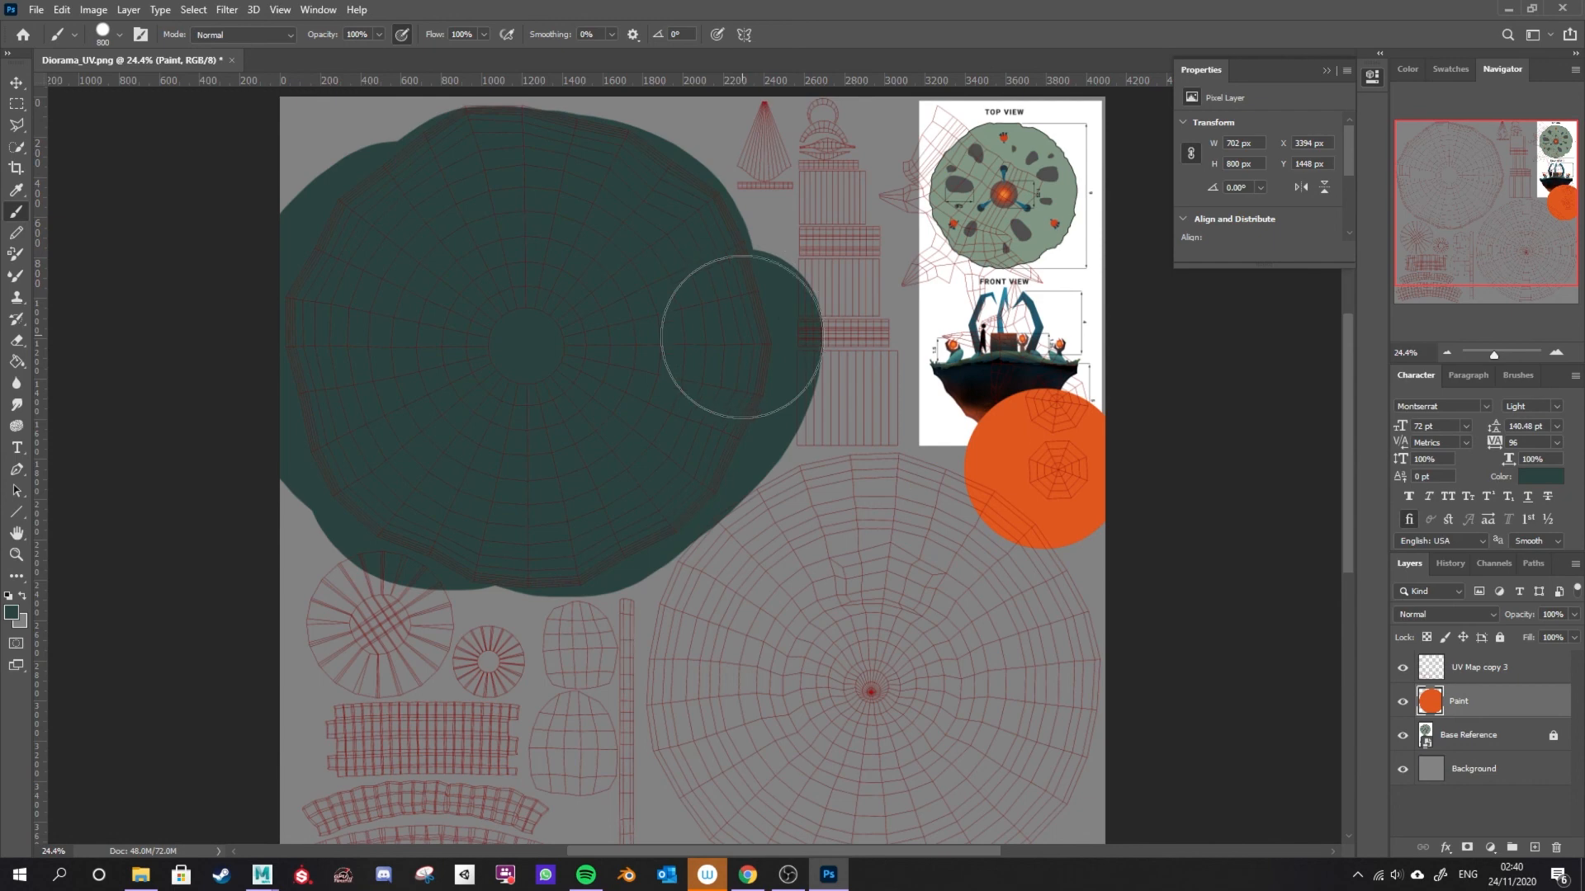
{"action": "left_click", "coordinate": [977, 378], "text": "alt"}
{"action": "mouse_move", "coordinate": [867, 646]}
{"action": "left_mouse_down"}
{"action": "mouse_move", "coordinate": [962, 643]}
{"action": "mouse_move", "coordinate": [711, 795]}
{"action": "mouse_move", "coordinate": [969, 566]}
{"action": "mouse_move", "coordinate": [872, 554]}
{"action": "left_mouse_up"}
Paint a burnt-orange glow sampled from the reference rock at the centre of the navy shell with an enlarged Soft Round brush.
{"action": "right_click", "coordinate": [872, 554]}
{"action": "left_click", "coordinate": [974, 685]}
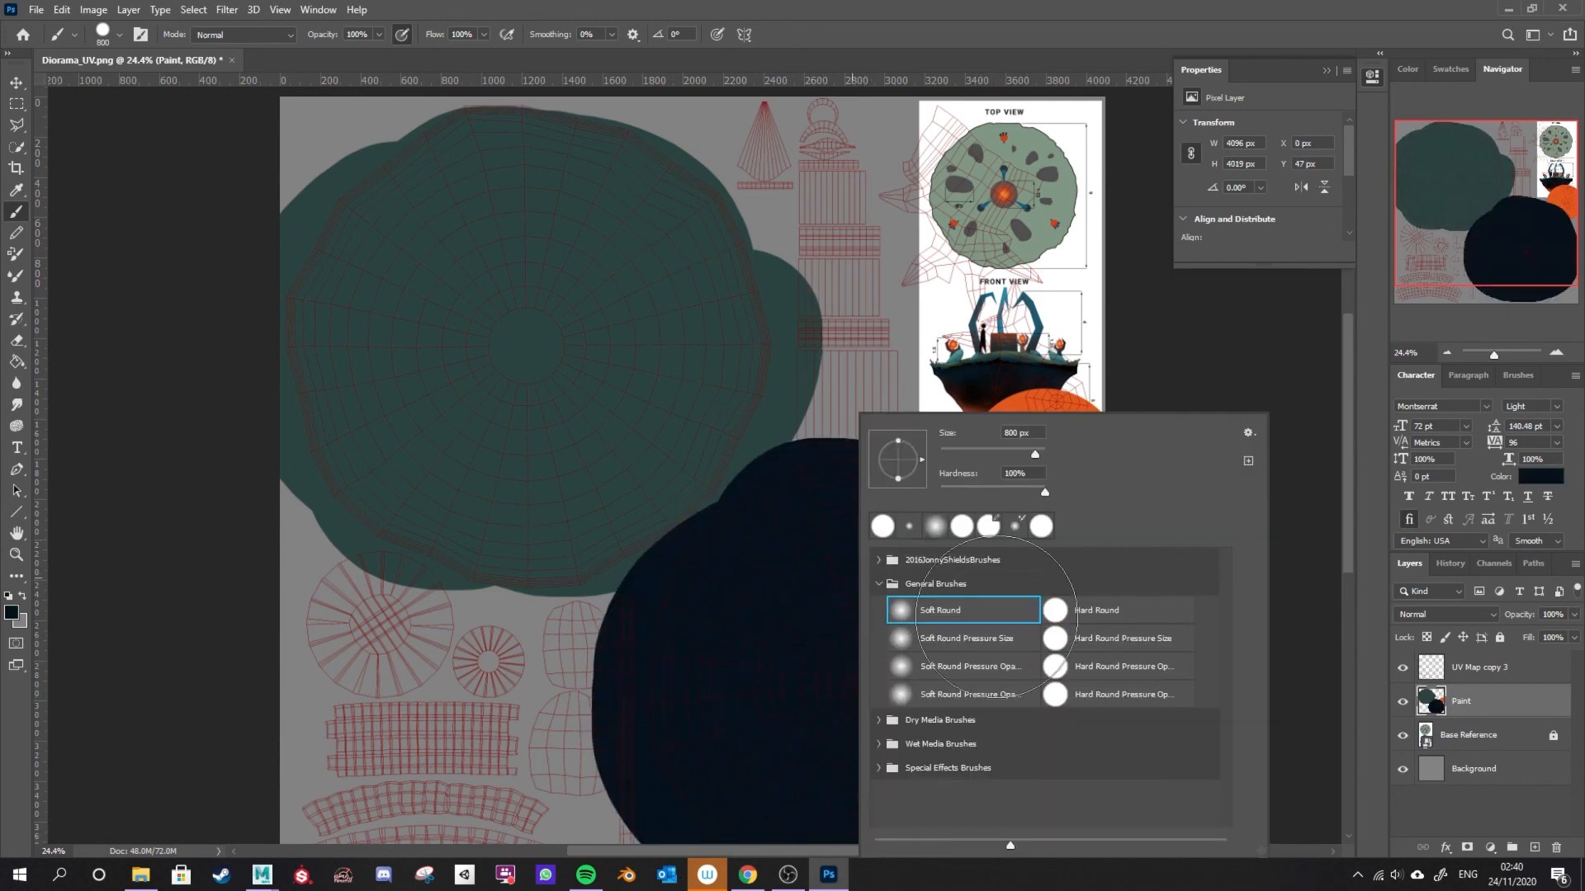
{"action": "key", "text": "Return"}
{"action": "left_click", "coordinate": [974, 415], "text": "alt"}
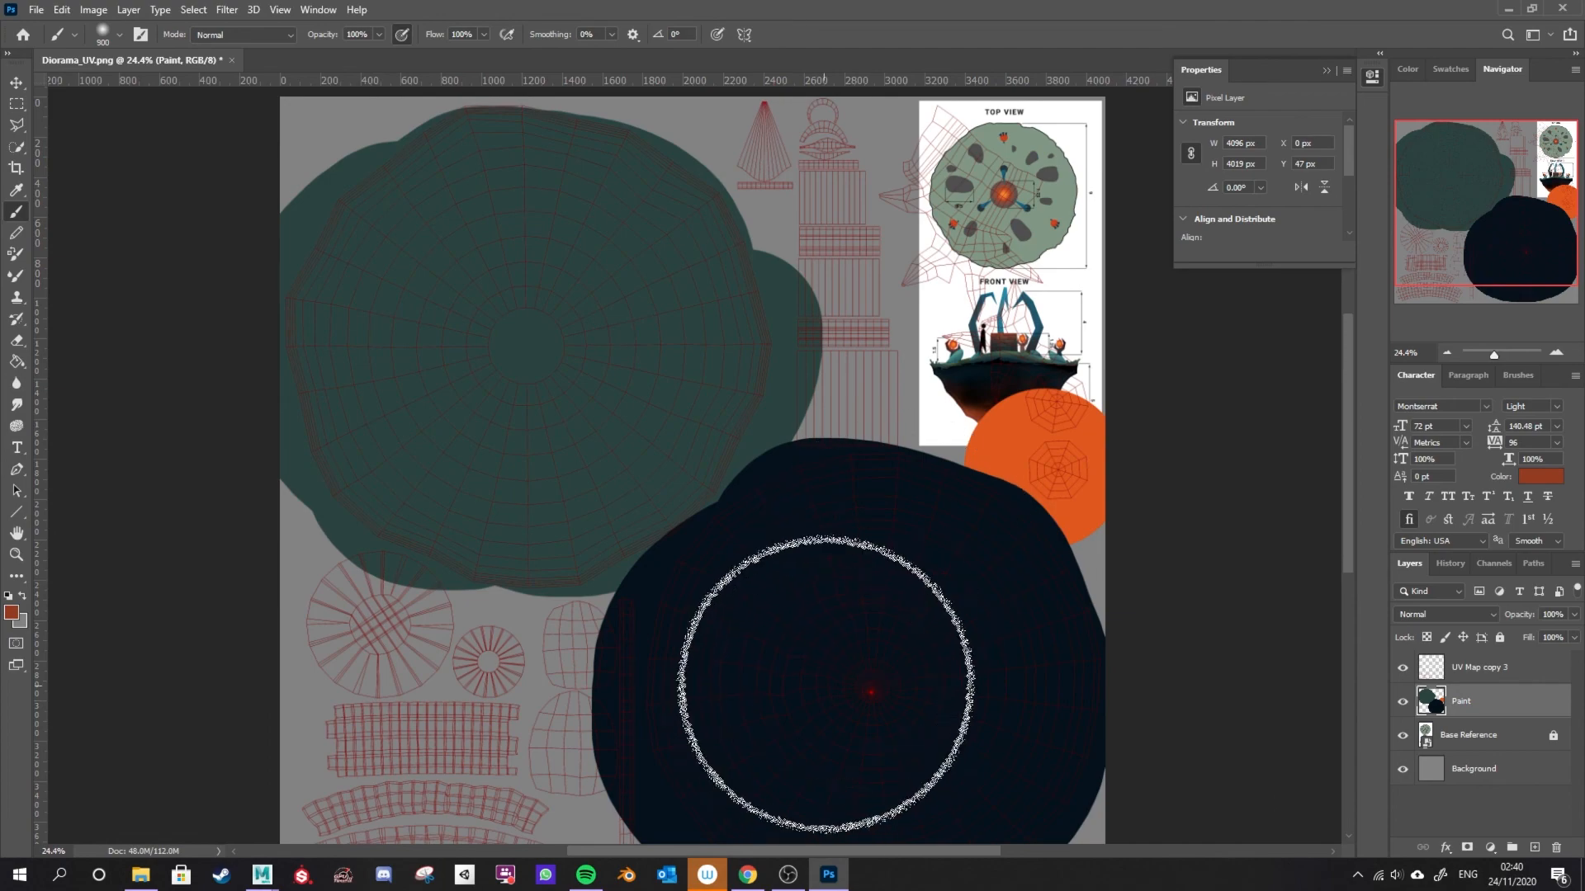
{"action": "key", "text": "bracketright"}
{"action": "key", "text": "bracketright"}
{"action": "key", "text": "bracketright"}
{"action": "key", "text": "bracketright"}
{"action": "key", "text": "bracketright"}
{"action": "left_click", "coordinate": [871, 692]}
{"action": "left_click", "coordinate": [863, 685]}
{"action": "key", "text": "bracketright"}
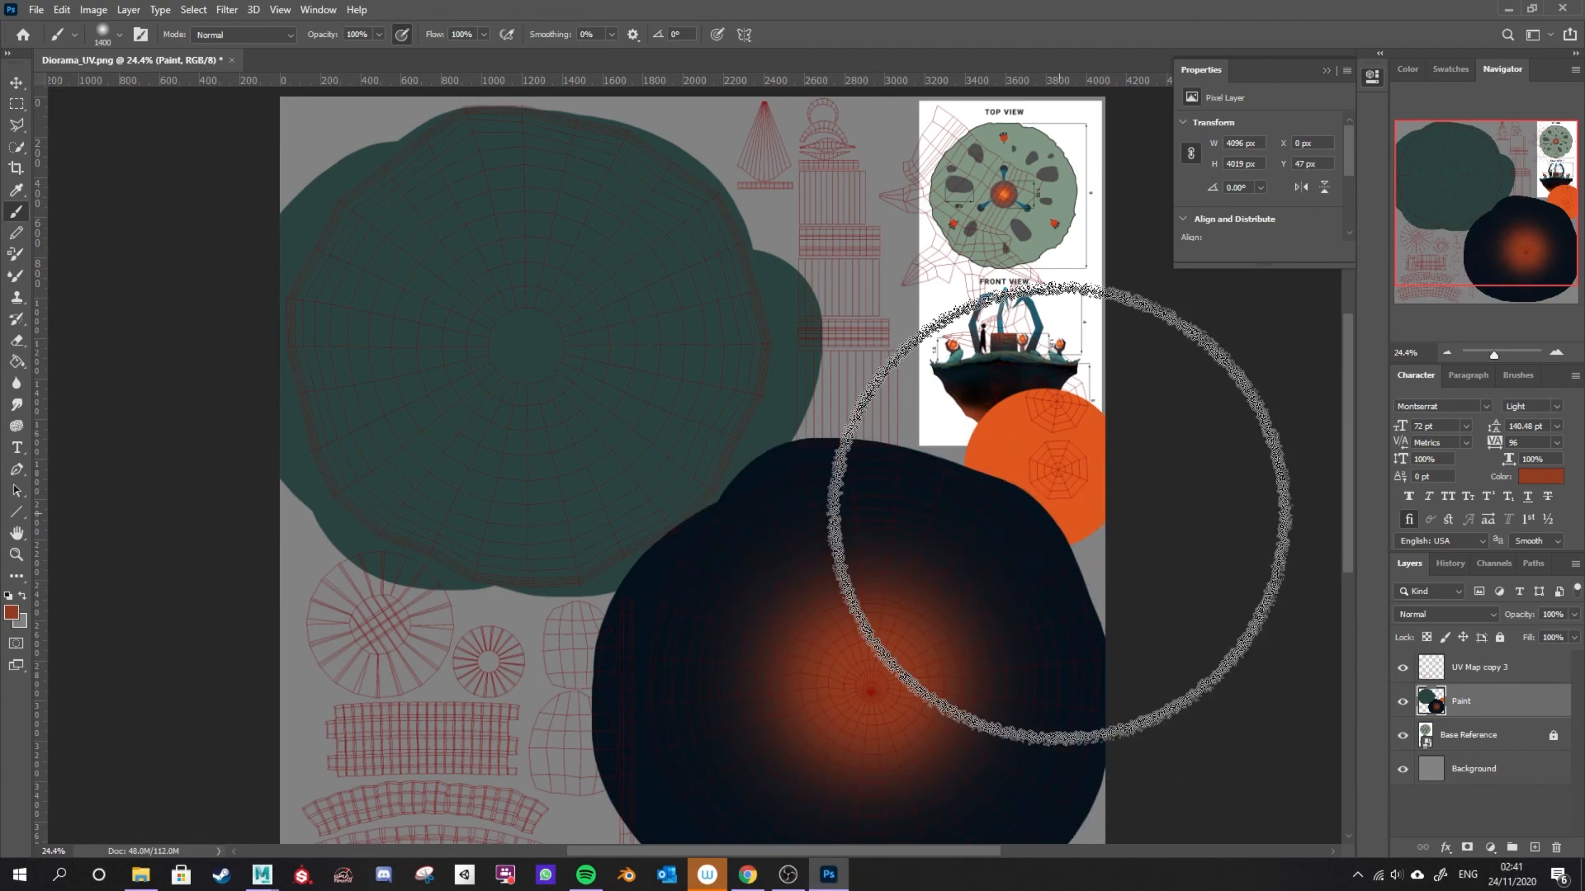